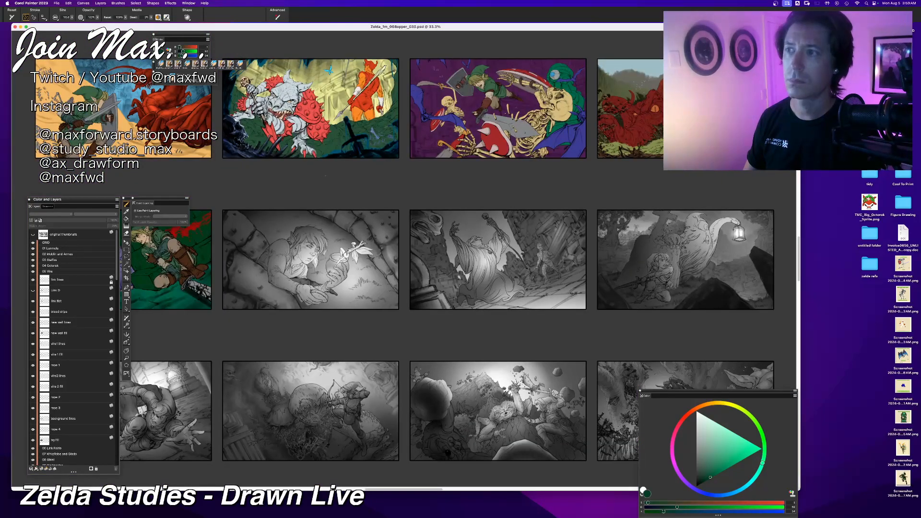
Step: Collapse the open 05 layer group and expand the 06 group holding the grey Link-and-fairy panel's layers
{"action": "left_click_drag", "start_coordinate": [222, 145], "coordinate": [459, 191]}
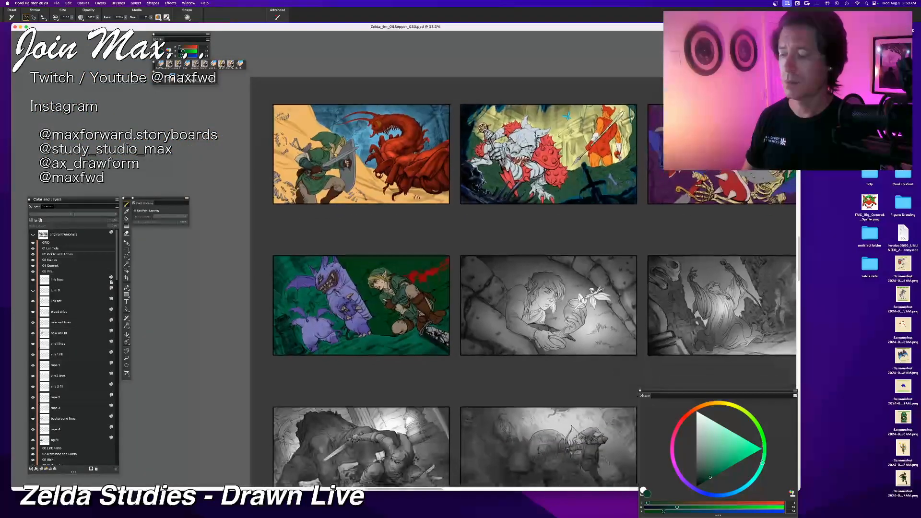
{"action": "scroll", "coordinate": [406, 259], "scroll_direction": "up", "scroll_amount": 5}
{"action": "left_click_drag", "start_coordinate": [492, 310], "coordinate": [399, 258]}
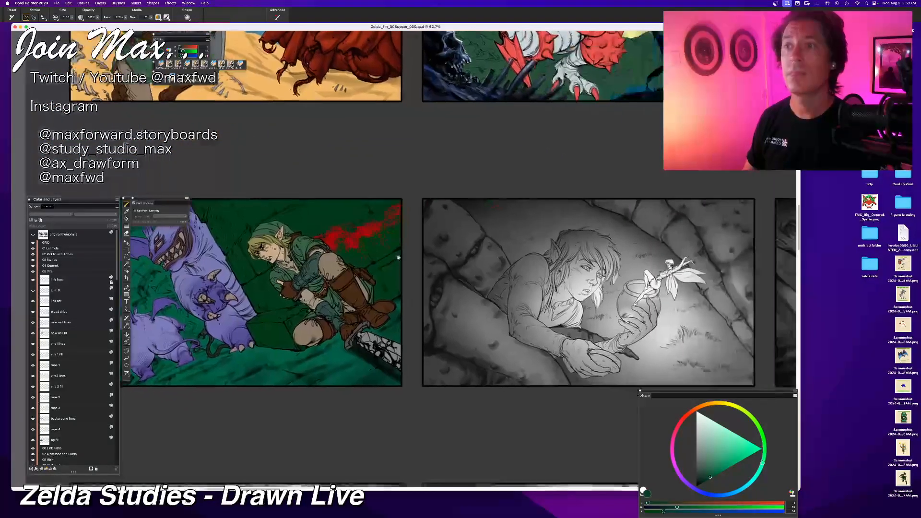
{"action": "scroll", "coordinate": [398, 258], "scroll_direction": "right", "scroll_amount": 10}
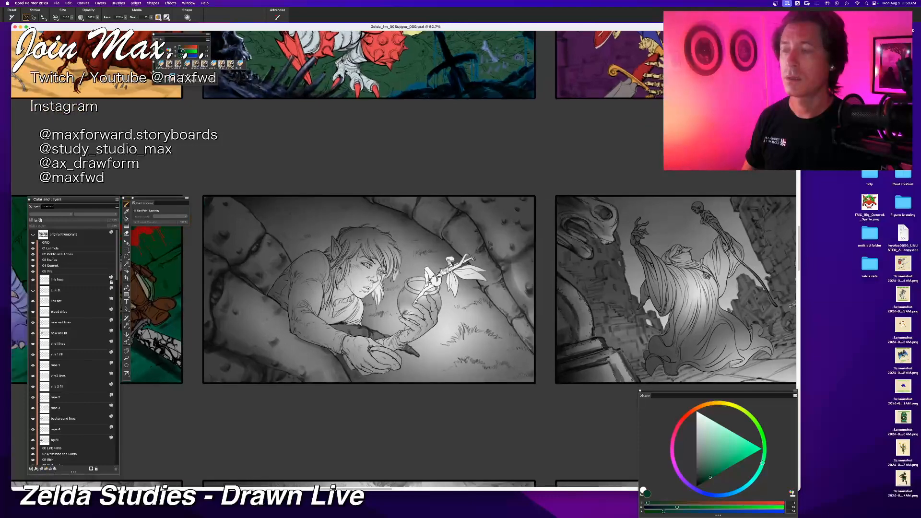
{"action": "mouse_move", "coordinate": [424, 245]}
{"action": "left_mouse_down"}
{"action": "mouse_move", "coordinate": [472, 247]}
{"action": "mouse_move", "coordinate": [525, 305]}
{"action": "mouse_move", "coordinate": [746, 285]}
{"action": "mouse_move", "coordinate": [535, 293]}
{"action": "left_mouse_up"}
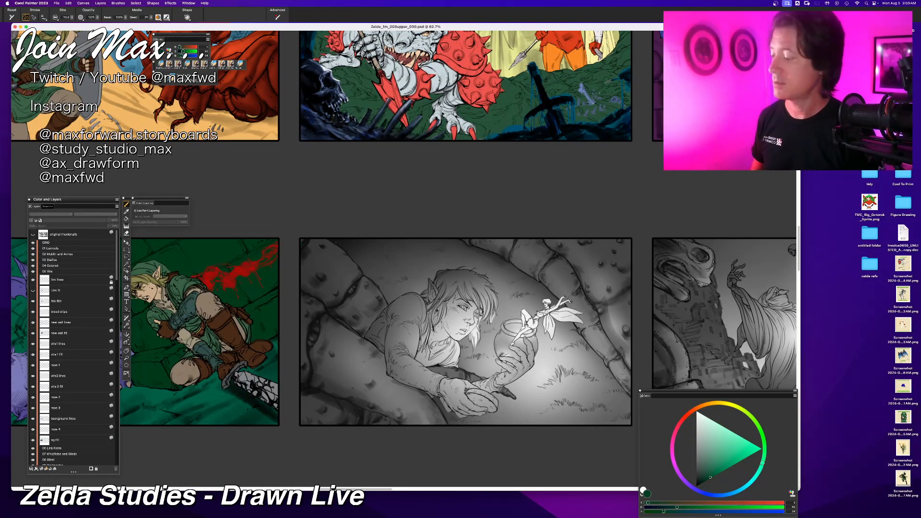
{"action": "left_click", "coordinate": [41, 272]}
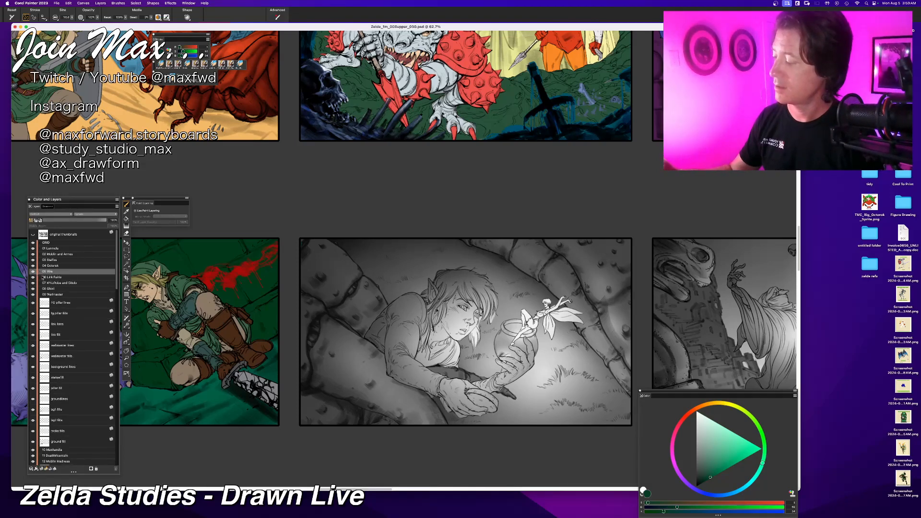
{"action": "left_click", "coordinate": [33, 278]}
{"action": "left_click", "coordinate": [33, 277]}
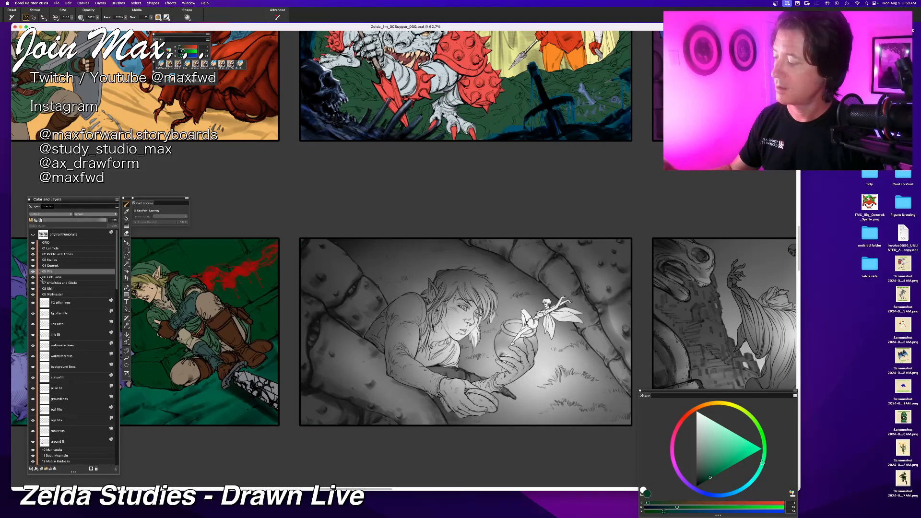
{"action": "left_click", "coordinate": [41, 278]}
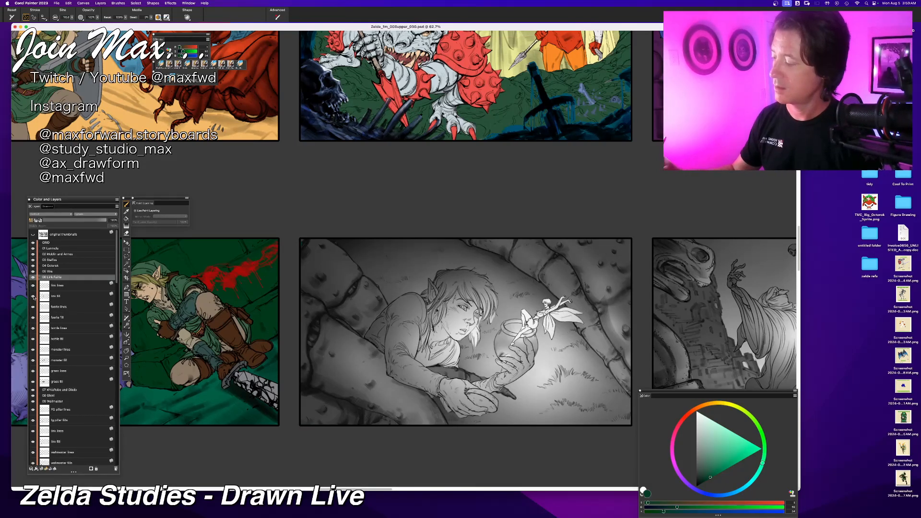
Step: Identify Link's fill layer in the 06 group by toggling its visibility, and rename it link D
{"action": "left_click", "coordinate": [33, 297]}
{"action": "left_click", "coordinate": [34, 297]}
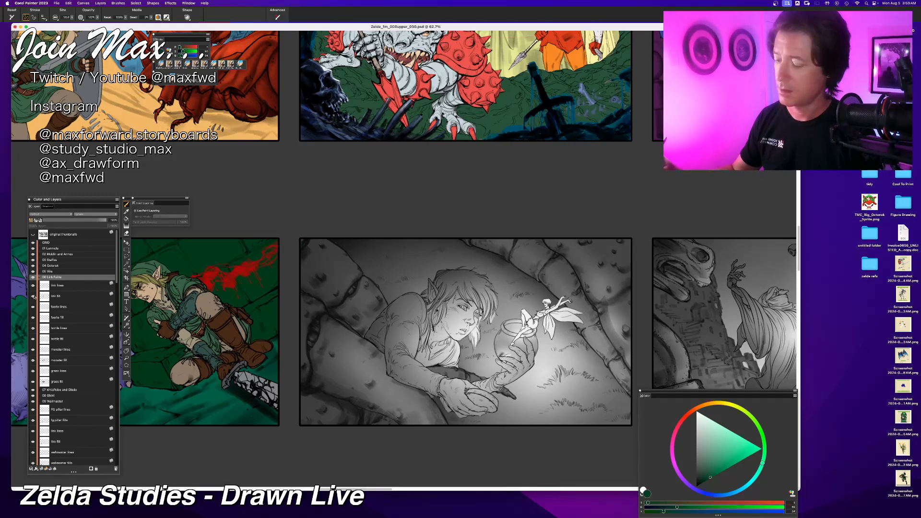
{"action": "left_click", "coordinate": [34, 297]}
{"action": "left_click", "coordinate": [33, 296]}
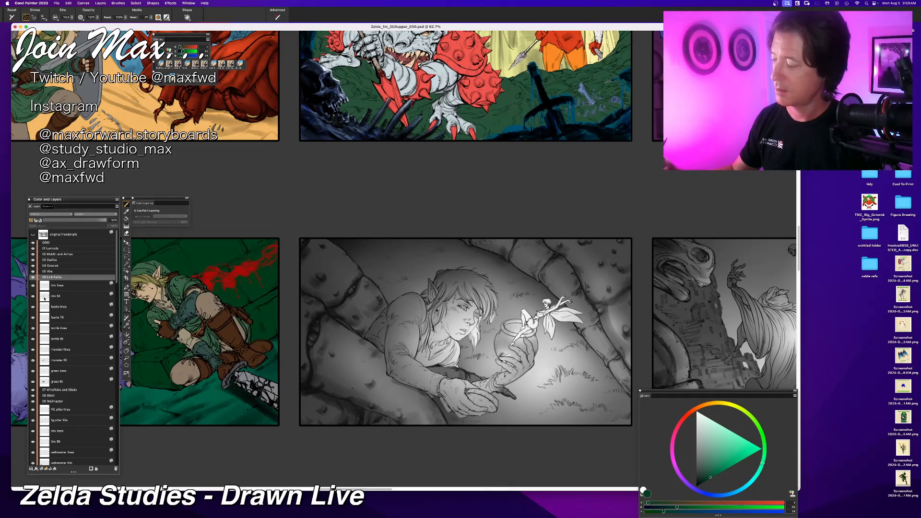
{"action": "left_click", "coordinate": [61, 297]}
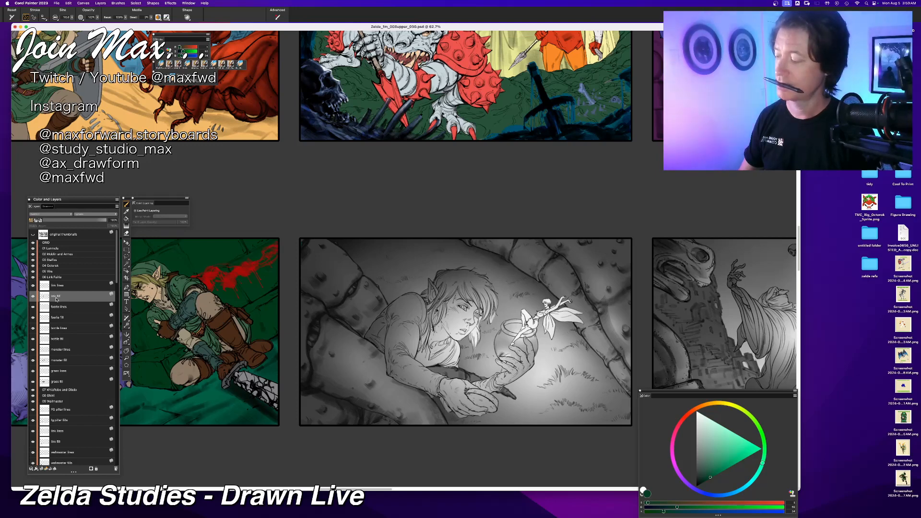
{"action": "double_click", "coordinate": [58, 297]}
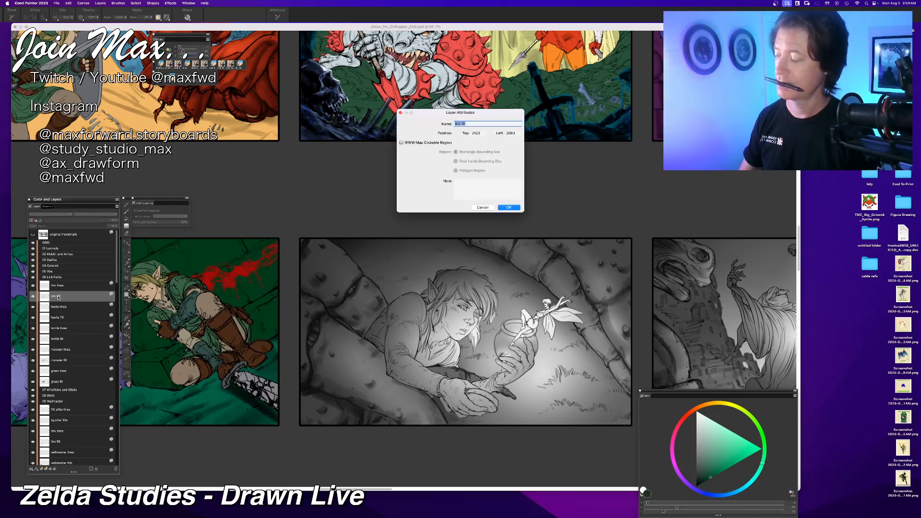
{"action": "key", "text": "BackSpace"}
{"action": "key", "text": "BackSpace"}
{"action": "key", "text": "BackSpace"}
{"action": "key", "text": "BackSpace"}
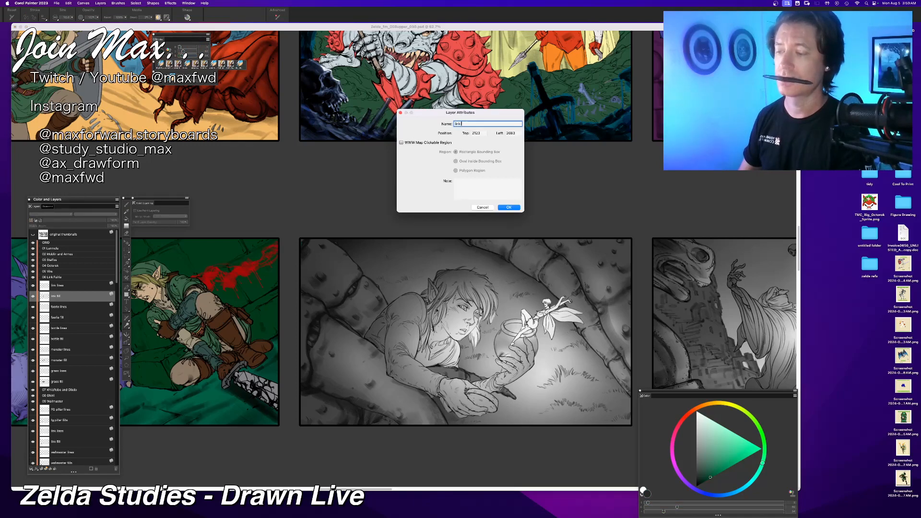
{"action": "type", "text": "D"}
{"action": "key", "text": "Return"}
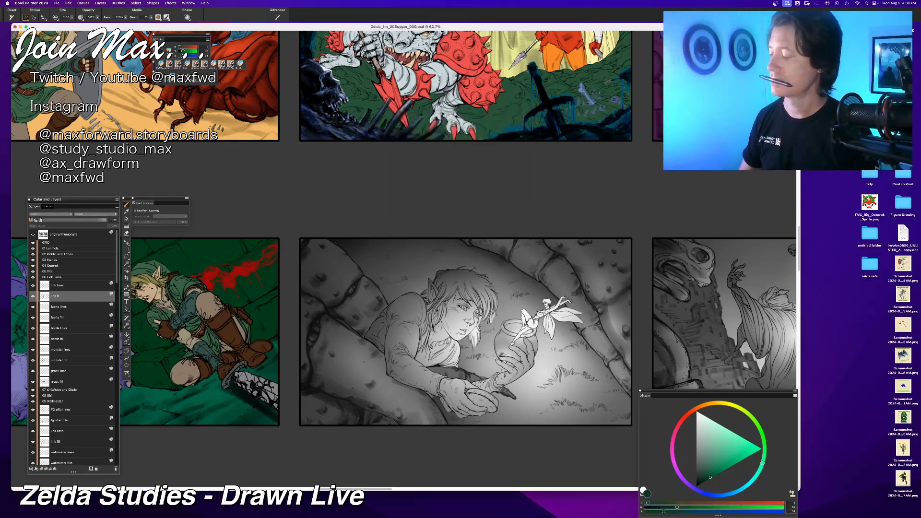
Step: Duplicate the link D layer and name the copy link Fairy
{"action": "key", "text": "super+c"}
{"action": "key", "text": "super+v"}
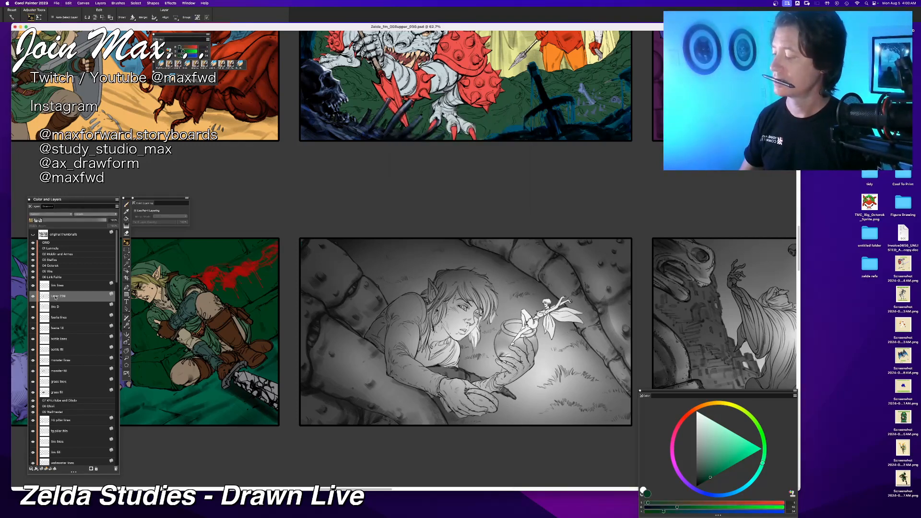
{"action": "double_click", "coordinate": [55, 298]}
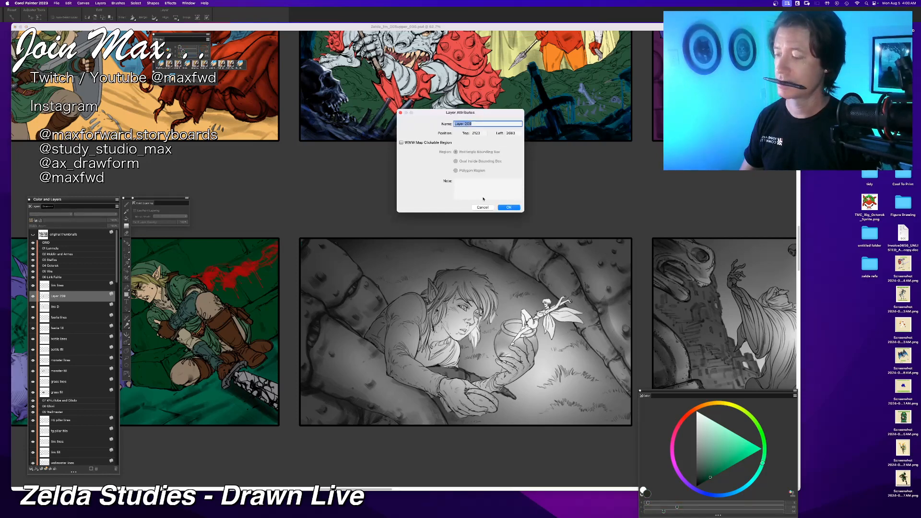
{"action": "type", "text": "link F"}
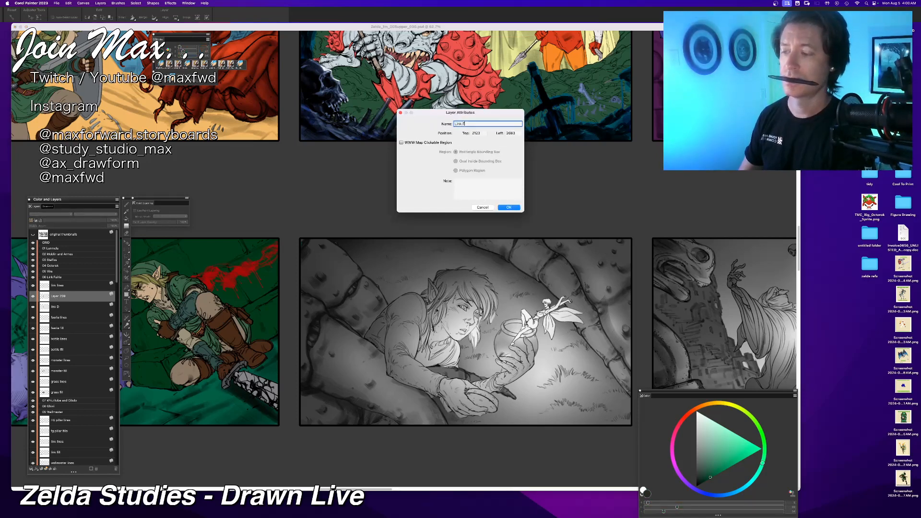
{"action": "type", "text": "airy"}
{"action": "key", "text": "Return"}
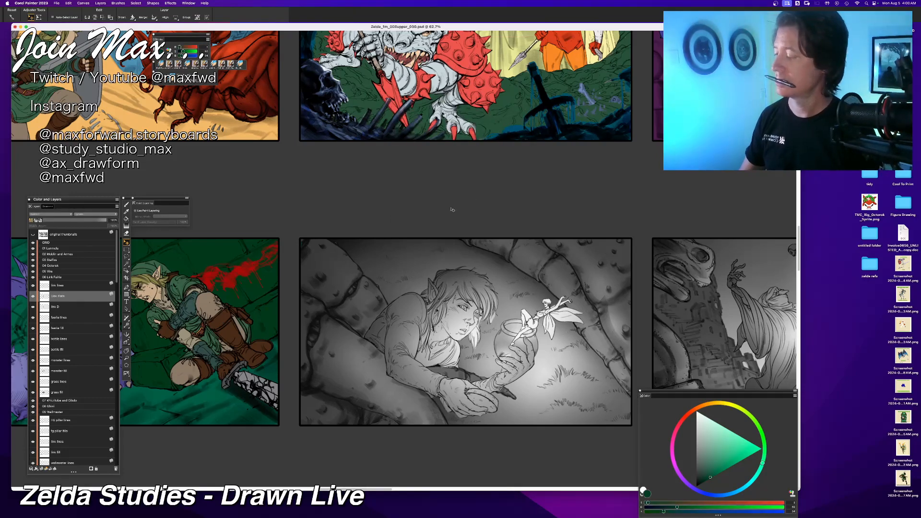
Step: Move the link Fairy copy directly below link D and hide link D, keeping the copy active
{"action": "left_click_drag", "start_coordinate": [57, 296], "coordinate": [58, 302]}
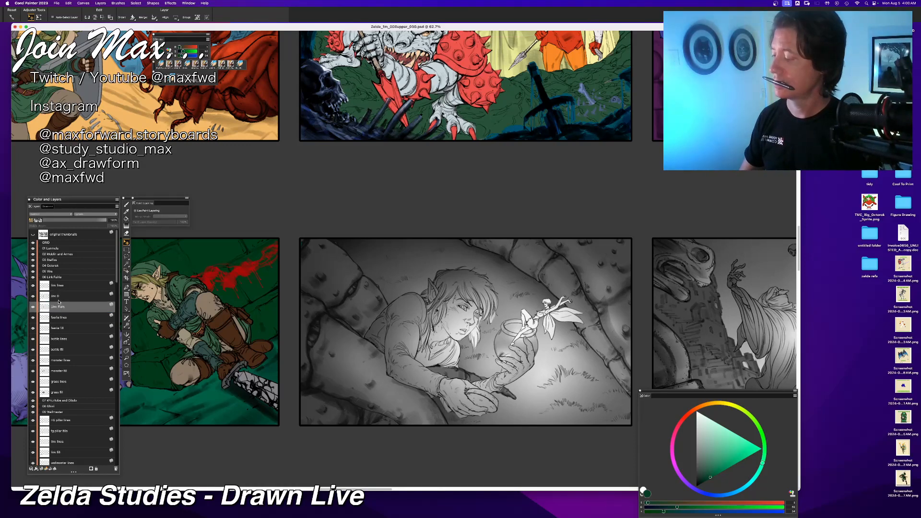
{"action": "left_click", "coordinate": [41, 296]}
{"action": "left_click", "coordinate": [34, 297]}
{"action": "left_click", "coordinate": [56, 308]}
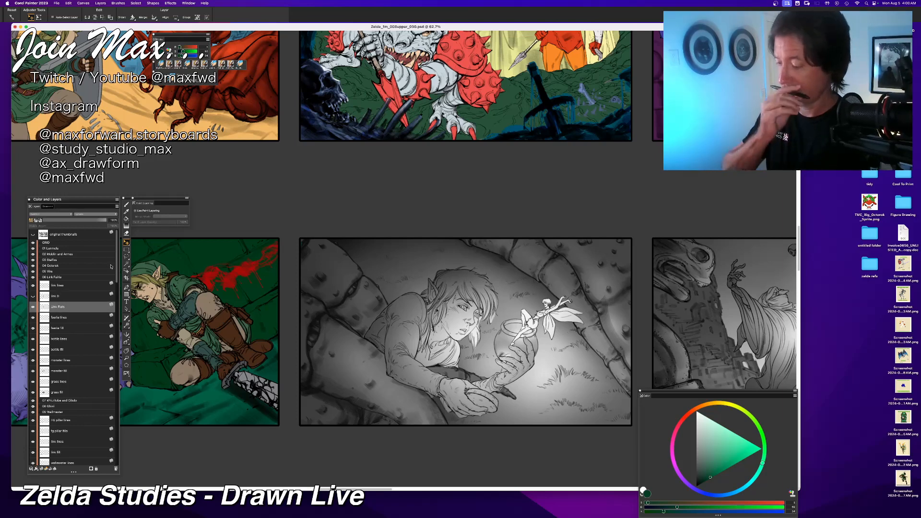
Step: Paint Link's face, hair, shoulder and both hands with the skin tone sampled from the neighbouring coloured panel
{"action": "key", "text": "b"}
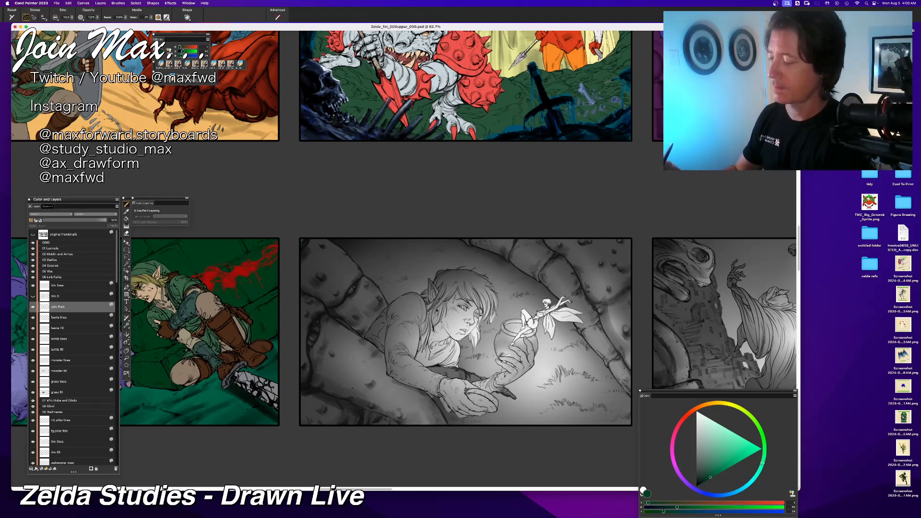
{"action": "left_click", "coordinate": [184, 374], "text": "alt"}
{"action": "mouse_move", "coordinate": [458, 288]}
{"action": "left_mouse_down"}
{"action": "mouse_move", "coordinate": [451, 328]}
{"action": "mouse_move", "coordinate": [468, 288]}
{"action": "mouse_move", "coordinate": [475, 336]}
{"action": "mouse_move", "coordinate": [492, 317]}
{"action": "mouse_move", "coordinate": [477, 343]}
{"action": "left_mouse_up"}
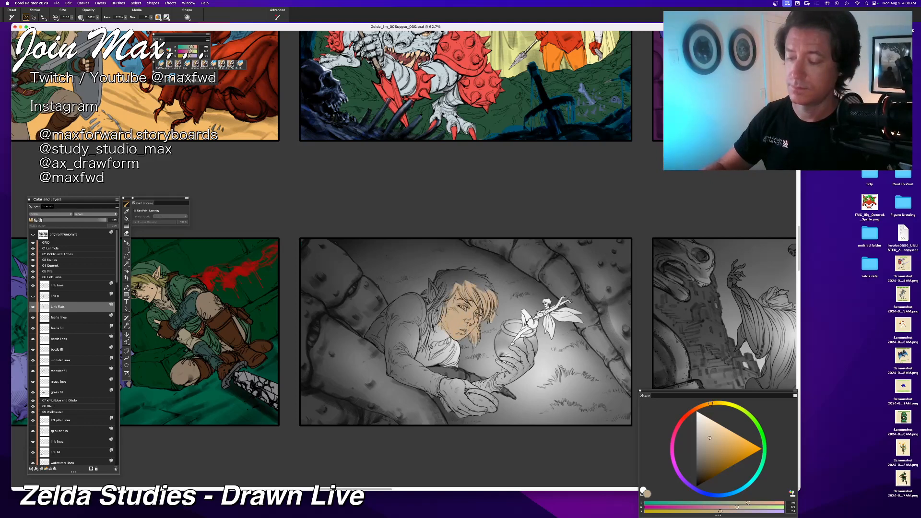
{"action": "left_click_drag", "start_coordinate": [480, 274], "coordinate": [439, 331]}
{"action": "mouse_move", "coordinate": [444, 273]}
{"action": "left_mouse_down"}
{"action": "mouse_move", "coordinate": [401, 338]}
{"action": "mouse_move", "coordinate": [516, 374]}
{"action": "left_mouse_up"}
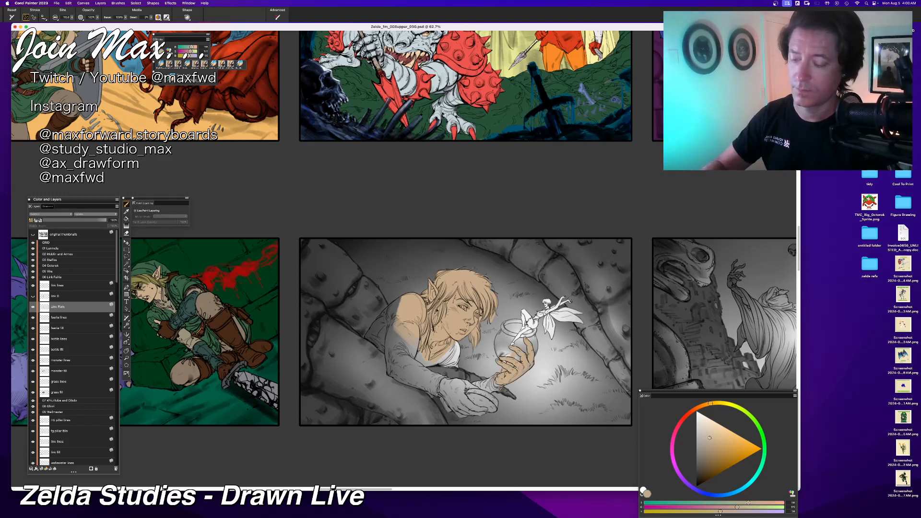
{"action": "left_click_drag", "start_coordinate": [451, 381], "coordinate": [434, 404]}
{"action": "mouse_move", "coordinate": [456, 392]}
{"action": "left_mouse_down"}
{"action": "mouse_move", "coordinate": [444, 411]}
{"action": "mouse_move", "coordinate": [494, 407]}
{"action": "left_mouse_up"}
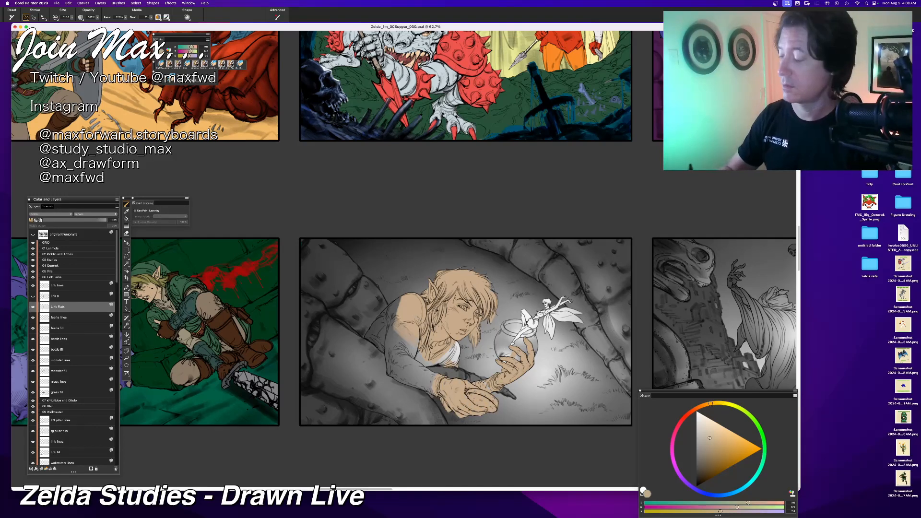
Step: Sample the olive-blond hair colour from the neighbouring coloured panel and paint the crown and back locks of Link's hair
{"action": "left_click", "coordinate": [143, 281], "text": "alt"}
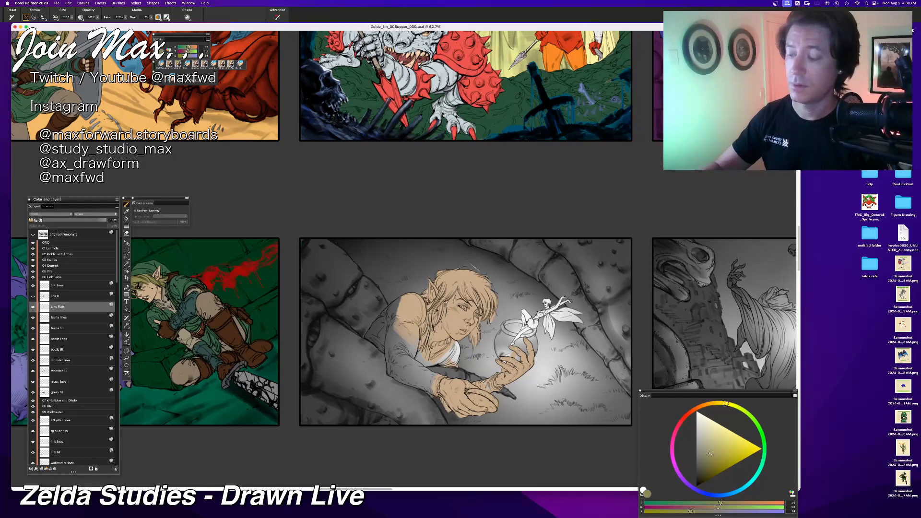
{"action": "left_click_drag", "start_coordinate": [473, 276], "coordinate": [437, 280]}
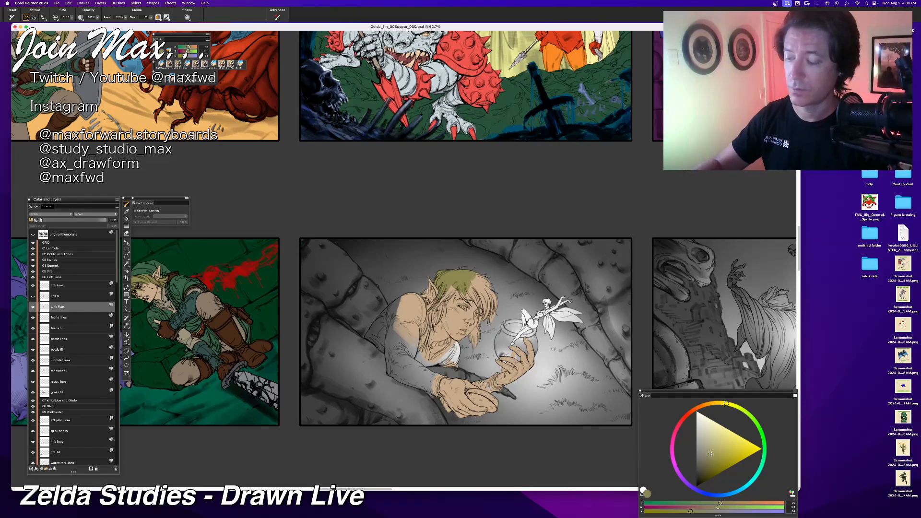
{"action": "mouse_move", "coordinate": [452, 287]}
{"action": "left_mouse_down"}
{"action": "mouse_move", "coordinate": [440, 317]}
{"action": "mouse_move", "coordinate": [441, 270]}
{"action": "mouse_move", "coordinate": [412, 264]}
{"action": "left_mouse_up"}
Step: Fill the rest of Link's hair with olive-blond, covering the fringe, the far-side locks and the strands beside his cheek
{"action": "key", "text": "super+plus"}
{"action": "key", "text": "super+plus"}
{"action": "key", "text": "super+plus"}
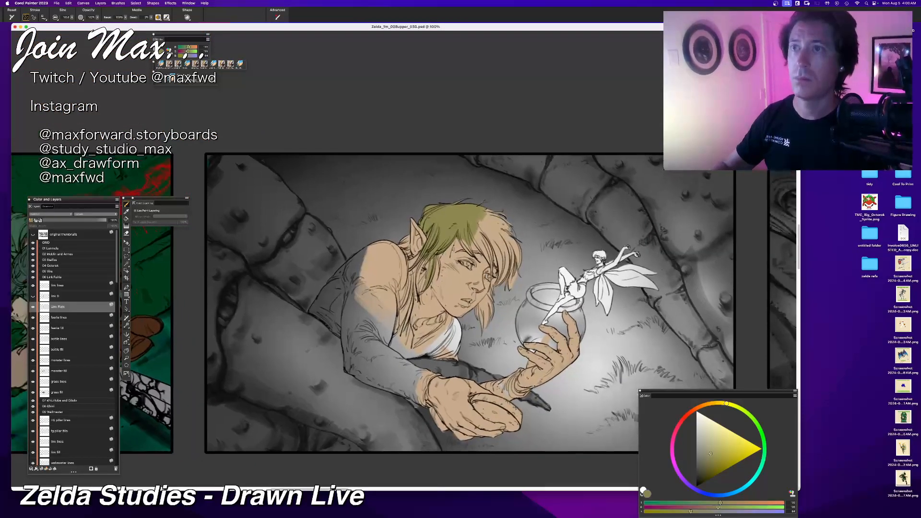
{"action": "key", "text": "super+plus"}
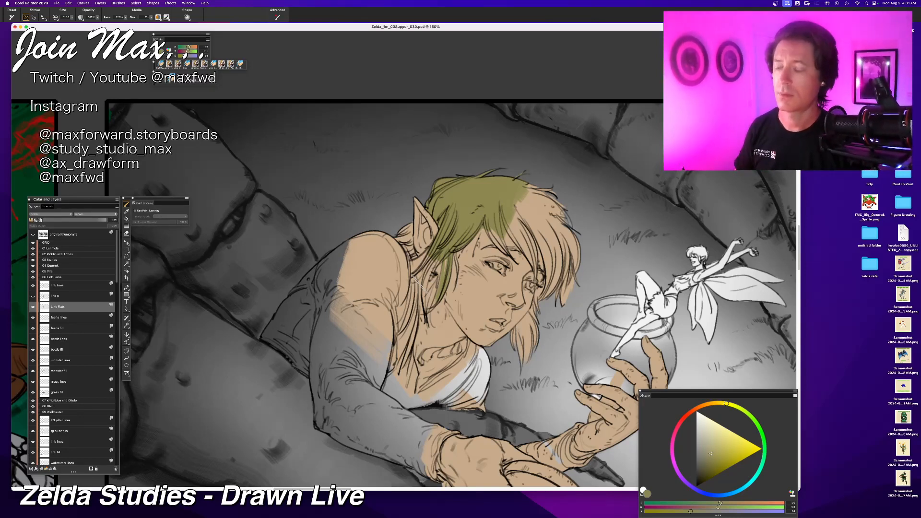
{"action": "mouse_move", "coordinate": [524, 188]}
{"action": "left_mouse_down"}
{"action": "mouse_move", "coordinate": [545, 203]}
{"action": "mouse_move", "coordinate": [569, 233]}
{"action": "left_mouse_up"}
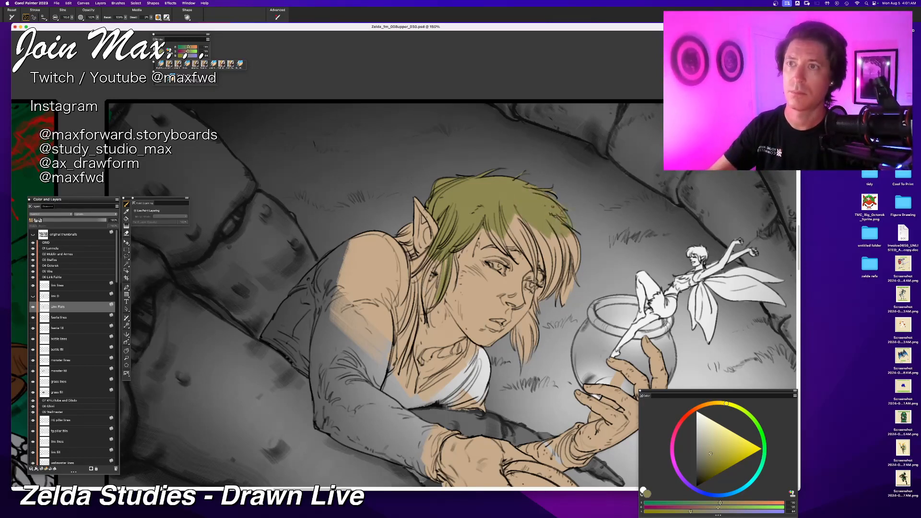
{"action": "mouse_move", "coordinate": [551, 273]}
{"action": "left_mouse_down"}
{"action": "mouse_move", "coordinate": [540, 230]}
{"action": "mouse_move", "coordinate": [548, 264]}
{"action": "mouse_move", "coordinate": [562, 240]}
{"action": "mouse_move", "coordinate": [572, 282]}
{"action": "mouse_move", "coordinate": [563, 303]}
{"action": "mouse_move", "coordinate": [547, 272]}
{"action": "left_mouse_up"}
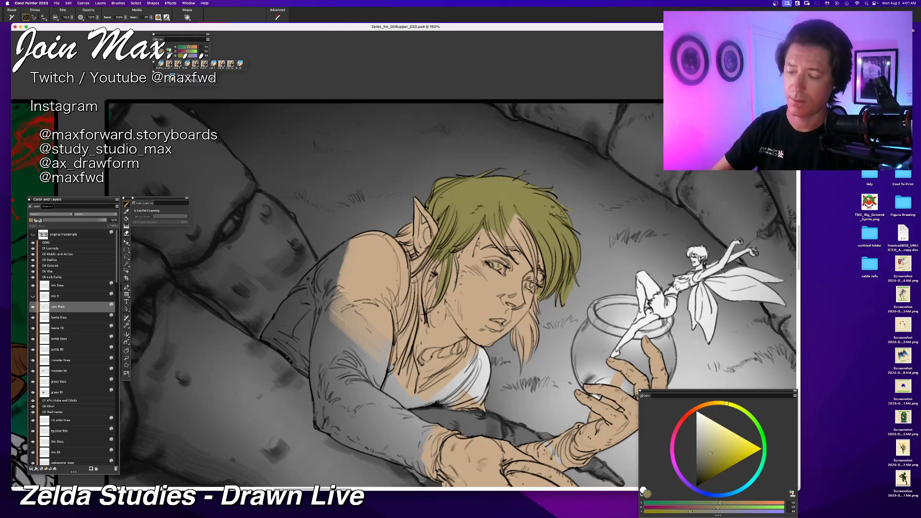
{"action": "left_click_drag", "start_coordinate": [540, 293], "coordinate": [529, 360]}
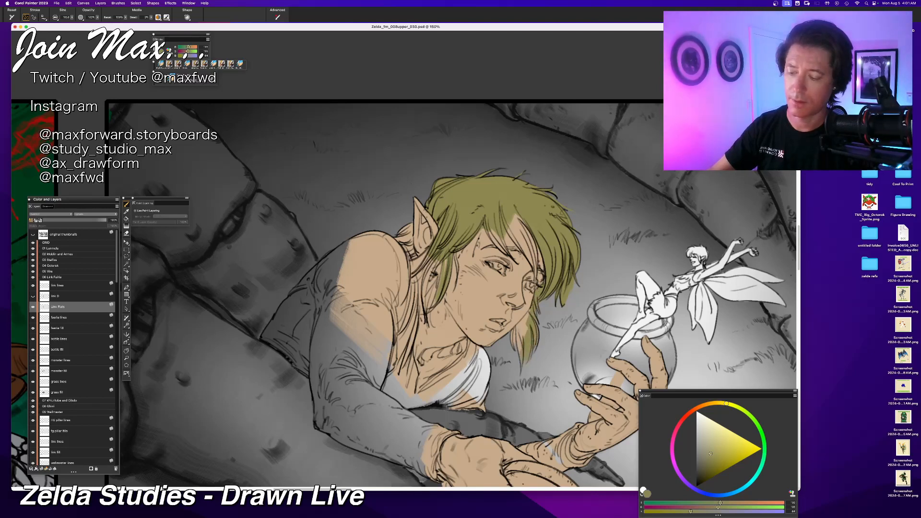
{"action": "mouse_move", "coordinate": [528, 313]}
{"action": "left_mouse_down"}
{"action": "mouse_move", "coordinate": [514, 336]}
{"action": "mouse_move", "coordinate": [521, 353]}
{"action": "left_mouse_up"}
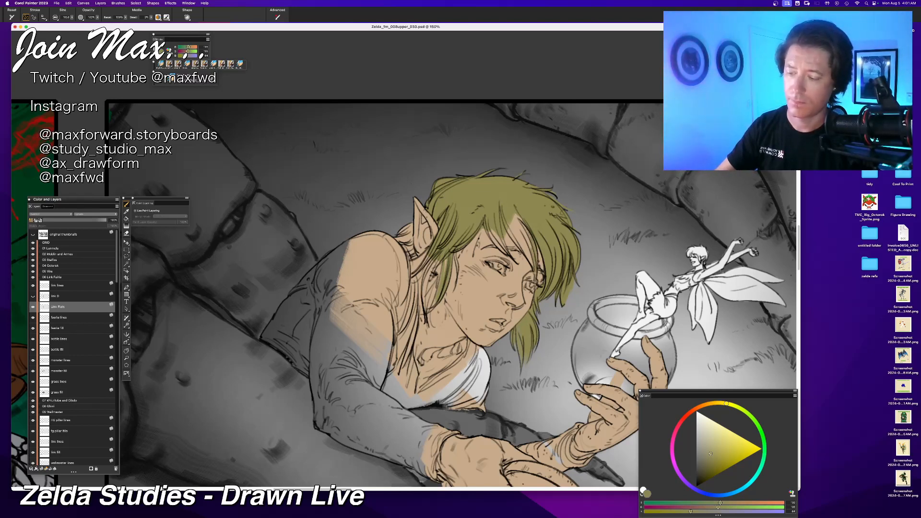
{"action": "mouse_move", "coordinate": [535, 274]}
{"action": "left_mouse_down"}
{"action": "mouse_move", "coordinate": [509, 226]}
{"action": "mouse_move", "coordinate": [517, 217]}
{"action": "mouse_move", "coordinate": [523, 238]}
{"action": "left_mouse_up"}
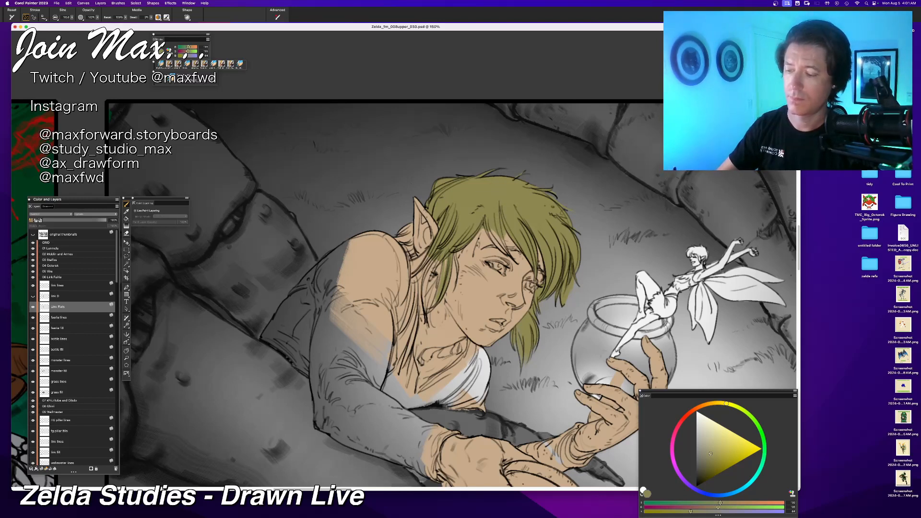
Step: Clean up the edges between Link's hair and skin around the fringe, side locks and ear, resampling skin tone and olive-blond
{"action": "left_click", "coordinate": [508, 240], "text": "alt"}
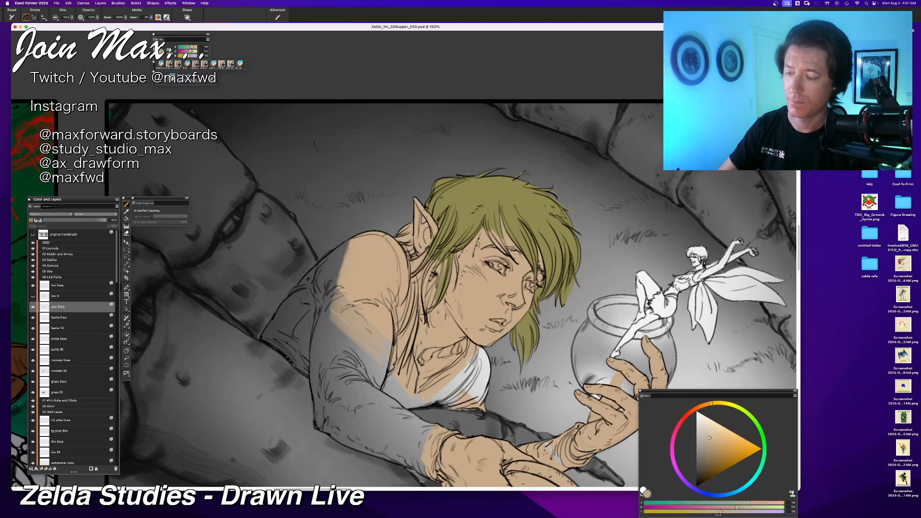
{"action": "left_click", "coordinate": [496, 212], "text": "alt"}
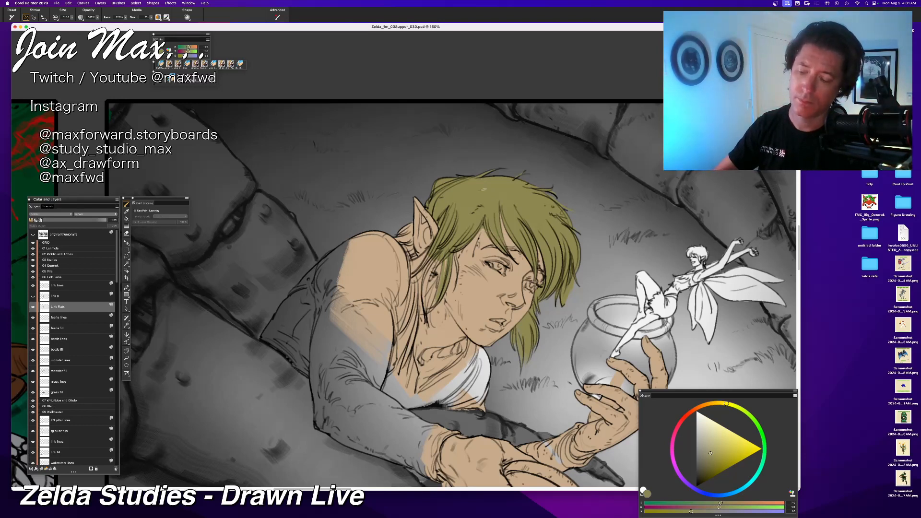
{"action": "left_click", "coordinate": [442, 404], "text": "alt"}
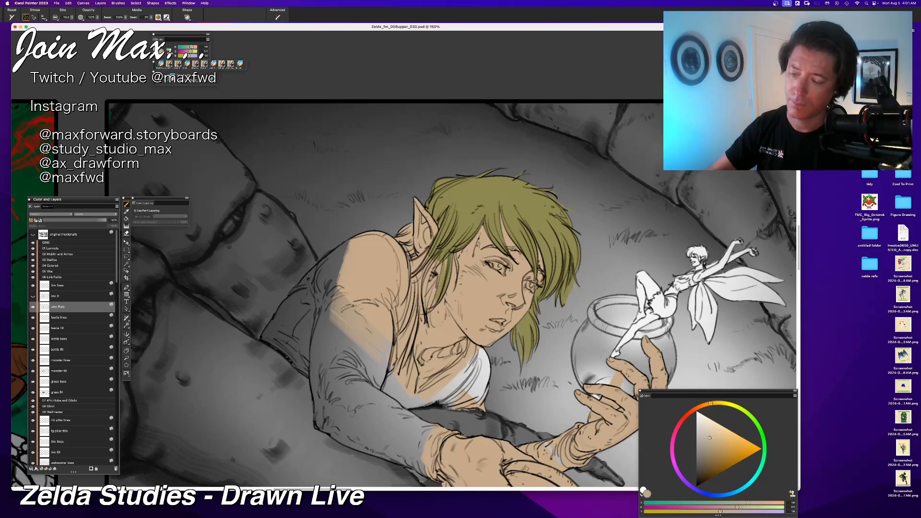
{"action": "left_click", "coordinate": [491, 202], "text": "alt"}
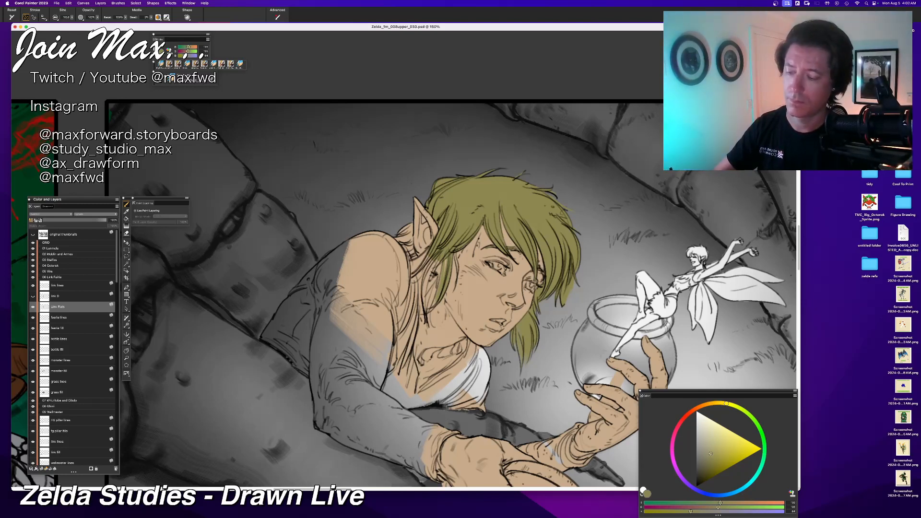
{"action": "left_click", "coordinate": [451, 216], "text": "alt"}
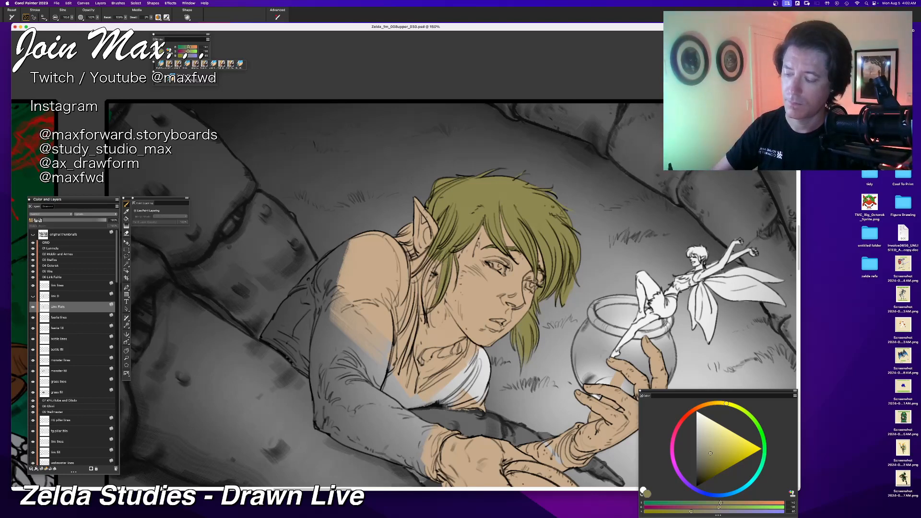
{"action": "left_click_drag", "start_coordinate": [422, 281], "coordinate": [431, 263]}
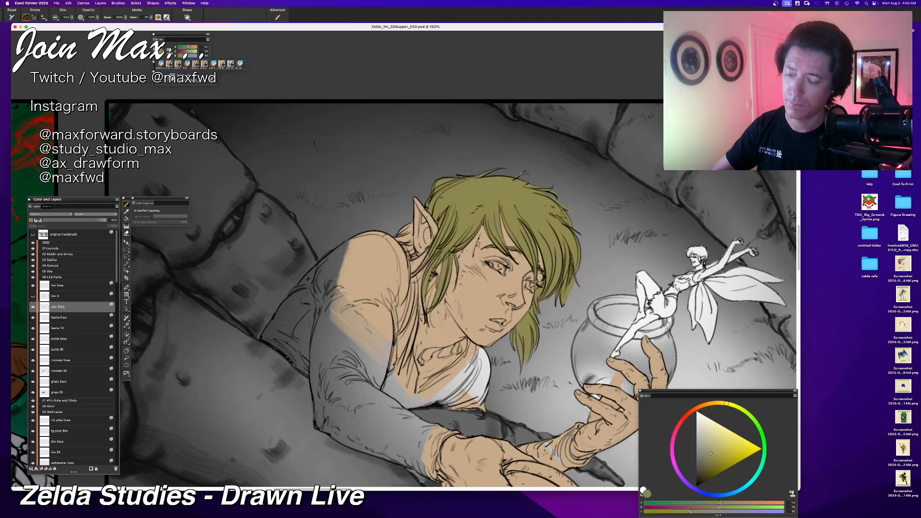
{"action": "mouse_move", "coordinate": [424, 310]}
{"action": "left_mouse_down"}
{"action": "mouse_move", "coordinate": [427, 249]}
{"action": "mouse_move", "coordinate": [413, 267]}
{"action": "left_mouse_up"}
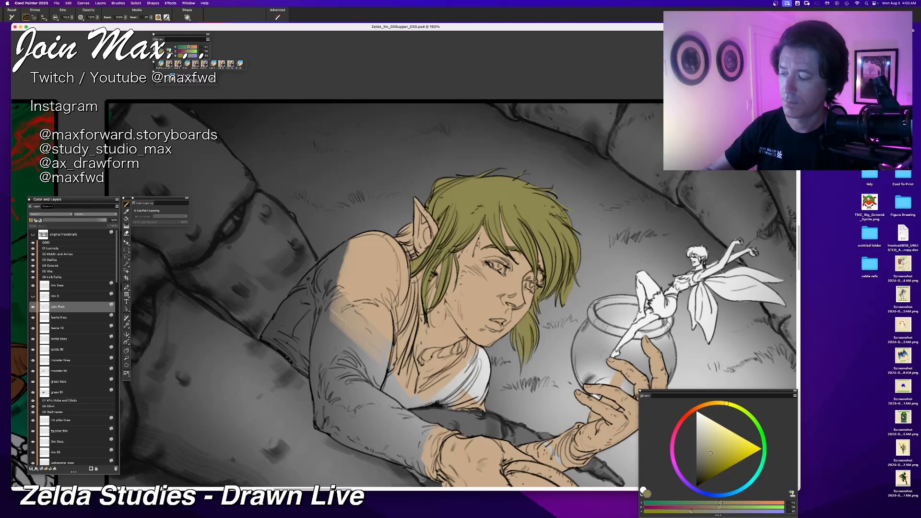
{"action": "left_click_drag", "start_coordinate": [405, 241], "coordinate": [405, 229]}
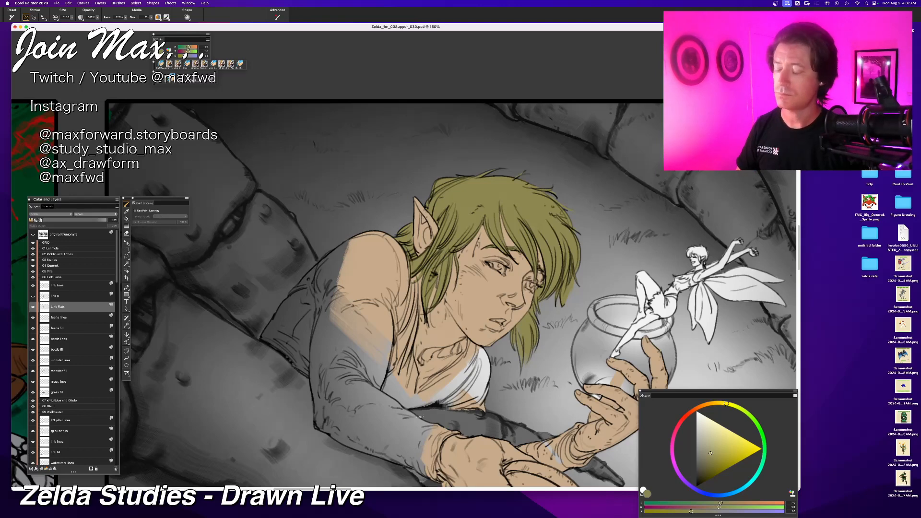
Step: Sample the khaki undershirt colour from the neighbouring coloured panel and paint Link's back, shoulder and near sleeve down to the wrist
{"action": "key", "text": "super+minus"}
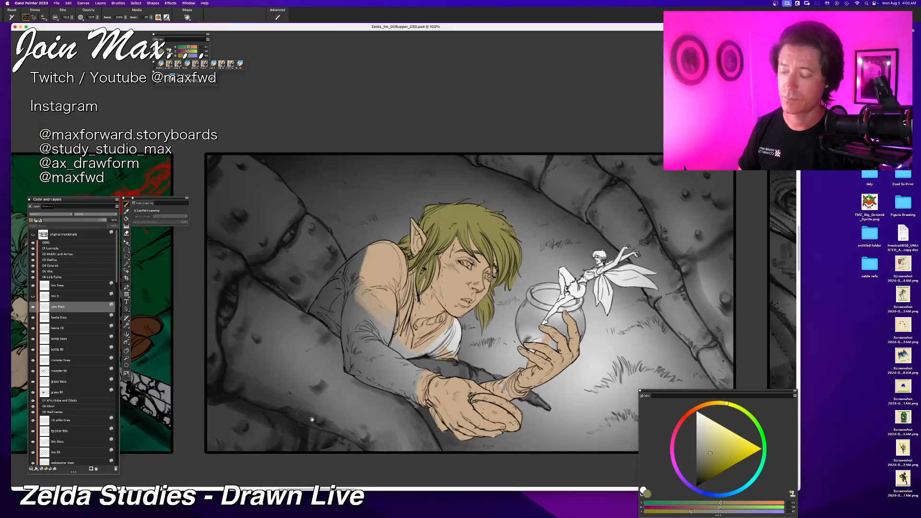
{"action": "left_click_drag", "start_coordinate": [318, 411], "coordinate": [601, 404]}
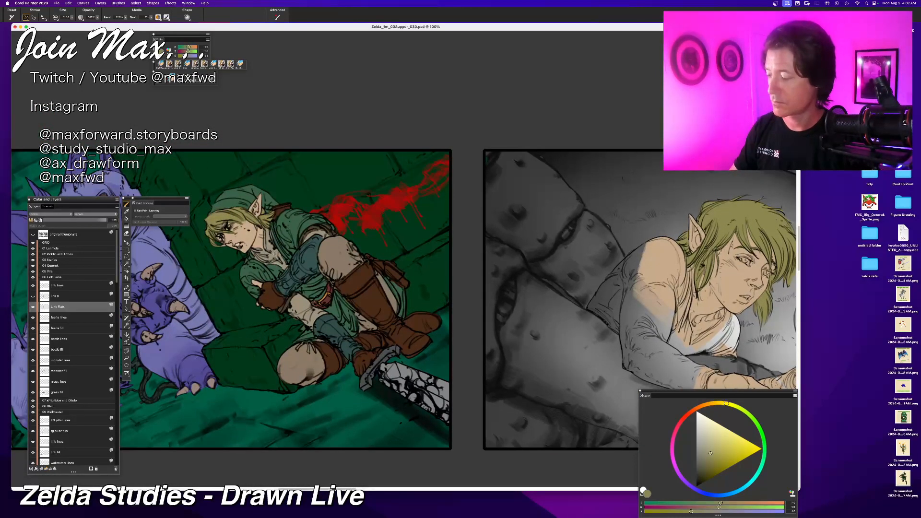
{"action": "left_click", "coordinate": [336, 306], "text": "alt"}
{"action": "mouse_move", "coordinate": [490, 402]}
{"action": "left_mouse_down"}
{"action": "mouse_move", "coordinate": [349, 384]}
{"action": "mouse_move", "coordinate": [309, 390]}
{"action": "left_mouse_up"}
{"action": "mouse_move", "coordinate": [481, 236]}
{"action": "left_mouse_down"}
{"action": "mouse_move", "coordinate": [469, 268]}
{"action": "mouse_move", "coordinate": [440, 276]}
{"action": "mouse_move", "coordinate": [423, 309]}
{"action": "mouse_move", "coordinate": [455, 326]}
{"action": "mouse_move", "coordinate": [470, 355]}
{"action": "mouse_move", "coordinate": [490, 260]}
{"action": "left_mouse_up"}
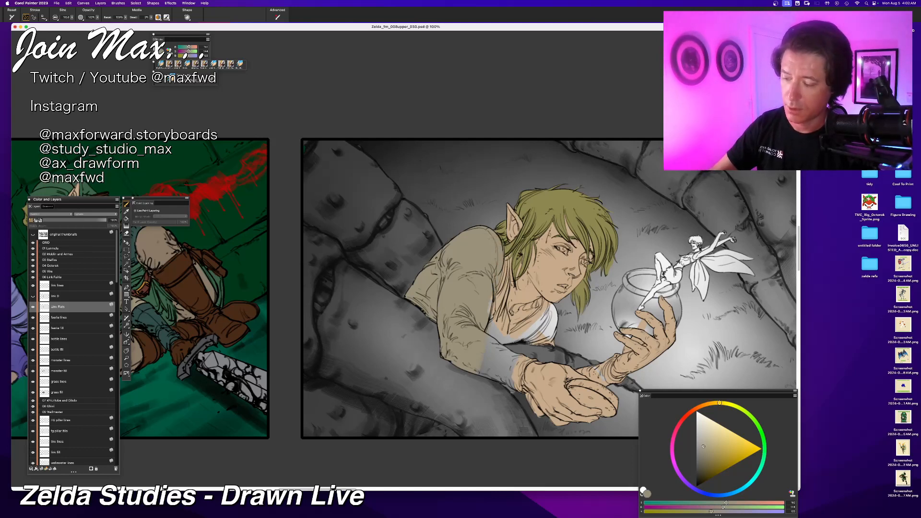
{"action": "left_click_drag", "start_coordinate": [504, 259], "coordinate": [494, 328]}
{"action": "mouse_move", "coordinate": [497, 294]}
{"action": "left_mouse_down"}
{"action": "mouse_move", "coordinate": [489, 313]}
{"action": "mouse_move", "coordinate": [496, 355]}
{"action": "mouse_move", "coordinate": [518, 384]}
{"action": "mouse_move", "coordinate": [509, 391]}
{"action": "mouse_move", "coordinate": [527, 372]}
{"action": "left_mouse_up"}
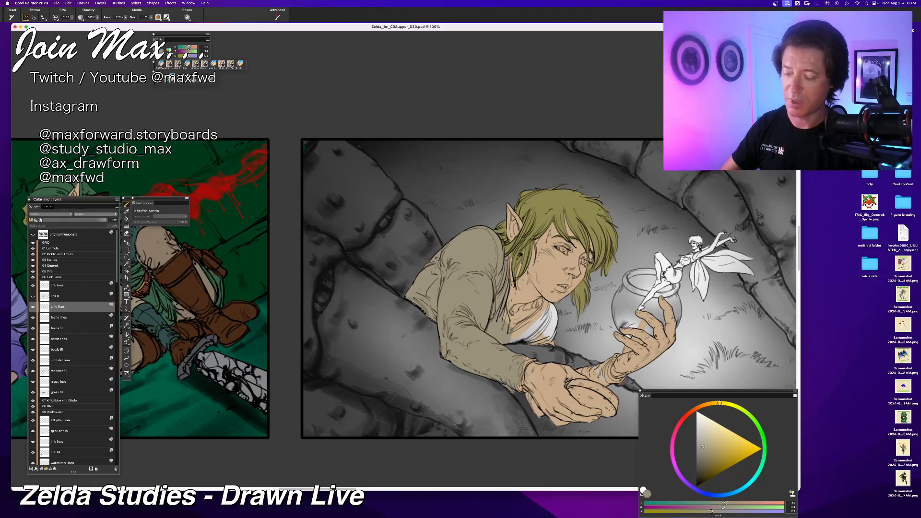
{"action": "key", "text": "super+z"}
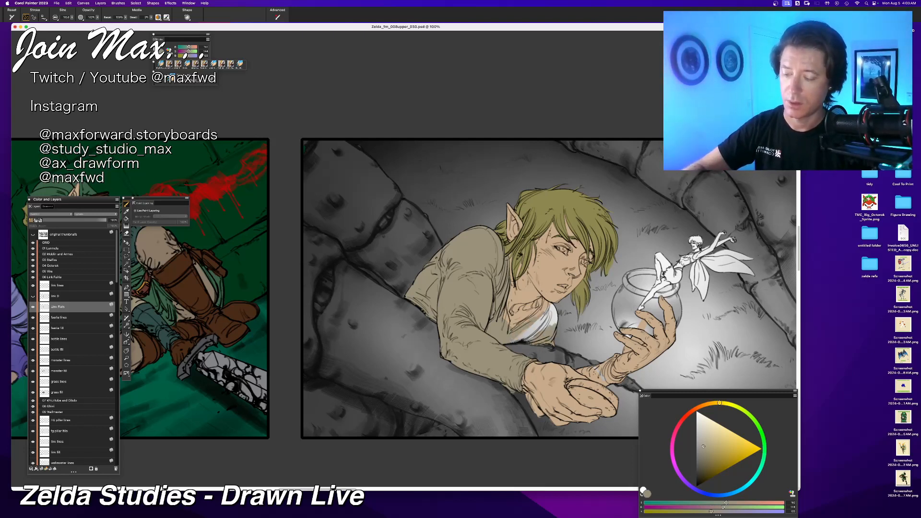
Step: Fill the rest of Link's shirt with khaki, covering the chest beside the neckline and the far sleeve at the raised wrist
{"action": "left_click_drag", "start_coordinate": [516, 339], "coordinate": [548, 326]}
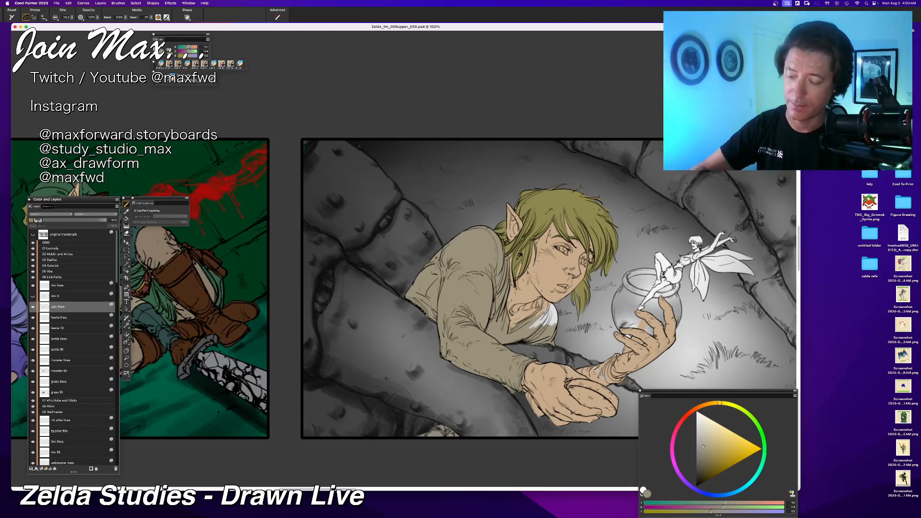
{"action": "mouse_move", "coordinate": [544, 307]}
{"action": "left_mouse_down"}
{"action": "mouse_move", "coordinate": [542, 319]}
{"action": "mouse_move", "coordinate": [556, 325]}
{"action": "left_mouse_up"}
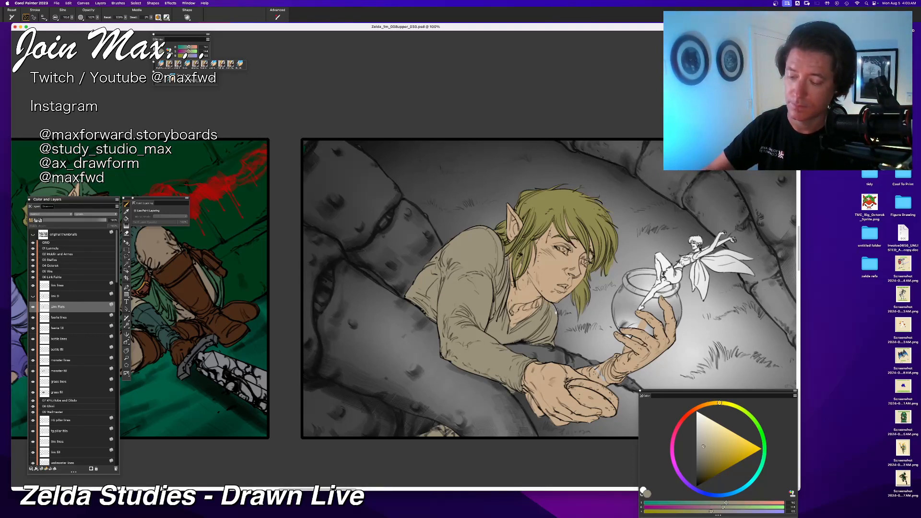
{"action": "left_click_drag", "start_coordinate": [568, 315], "coordinate": [470, 287]}
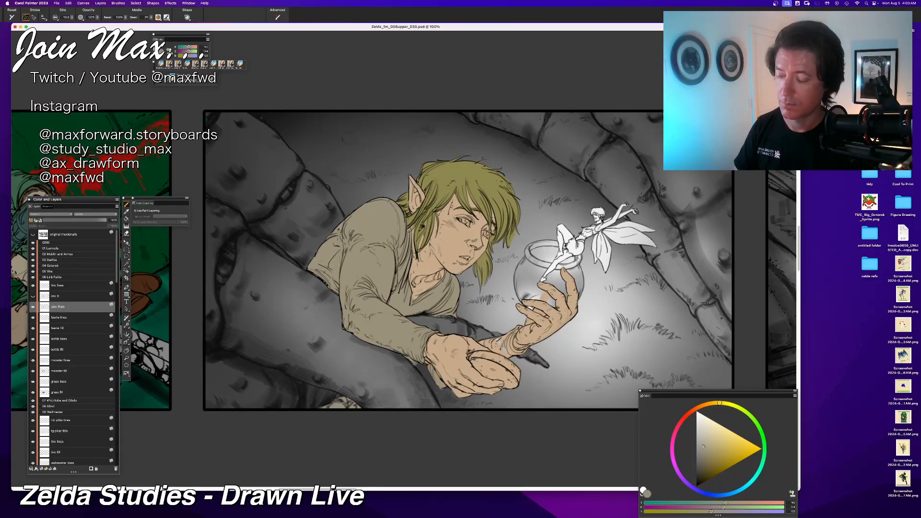
{"action": "left_click_drag", "start_coordinate": [394, 389], "coordinate": [349, 401]}
{"action": "mouse_move", "coordinate": [451, 354]}
{"action": "left_mouse_down"}
{"action": "mouse_move", "coordinate": [436, 360]}
{"action": "mouse_move", "coordinate": [461, 366]}
{"action": "left_mouse_up"}
{"action": "mouse_move", "coordinate": [475, 349]}
{"action": "left_mouse_down"}
{"action": "mouse_move", "coordinate": [453, 366]}
{"action": "mouse_move", "coordinate": [462, 353]}
{"action": "left_mouse_up"}
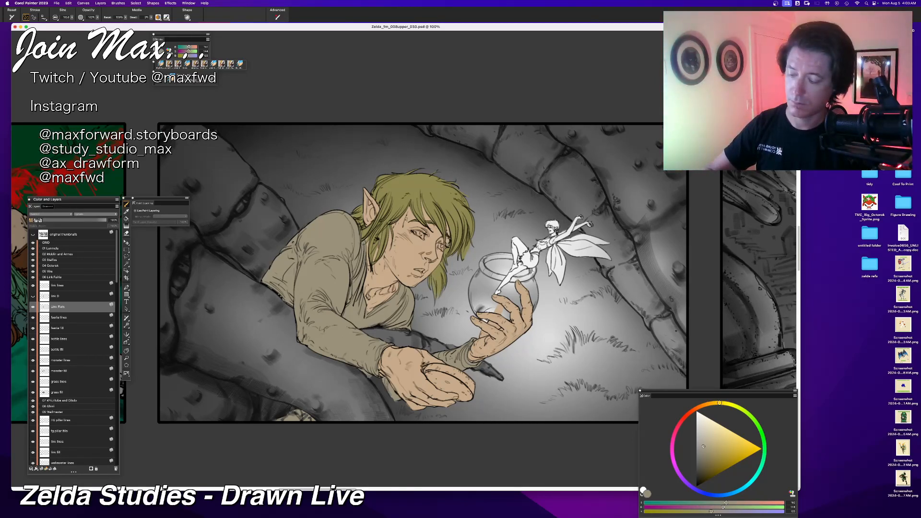
{"action": "left_click_drag", "start_coordinate": [360, 362], "coordinate": [389, 358]}
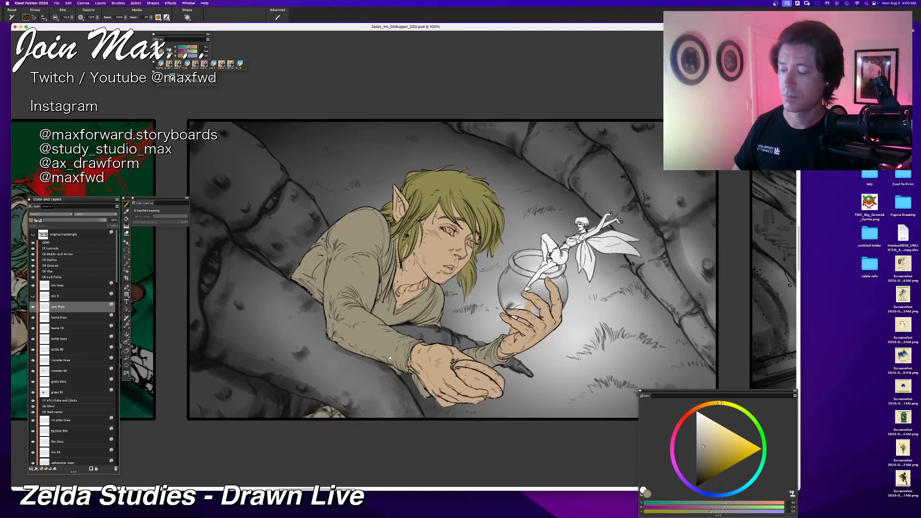
{"action": "left_click_drag", "start_coordinate": [346, 424], "coordinate": [368, 424]}
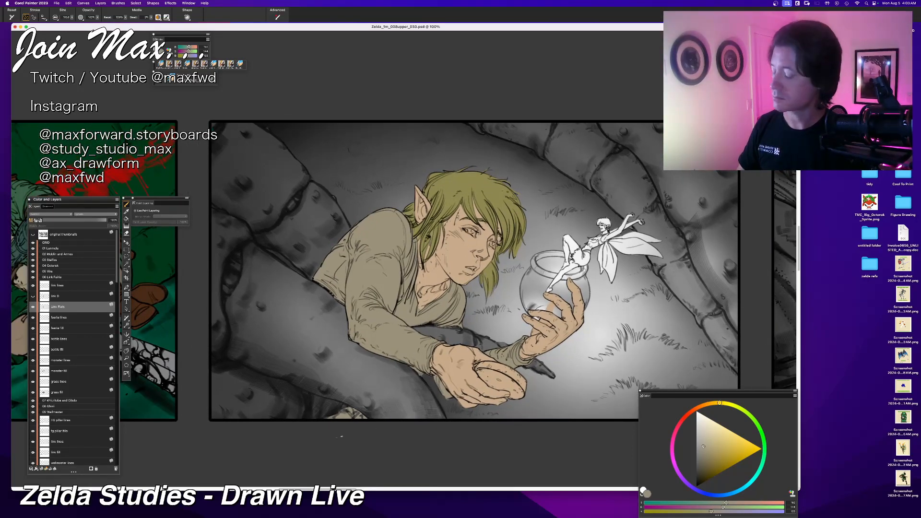
Step: Mix a muted blue and paint the irises of both of Link's eyes
{"action": "left_click", "coordinate": [713, 494]}
{"action": "left_click", "coordinate": [710, 462]}
{"action": "left_click", "coordinate": [709, 450]}
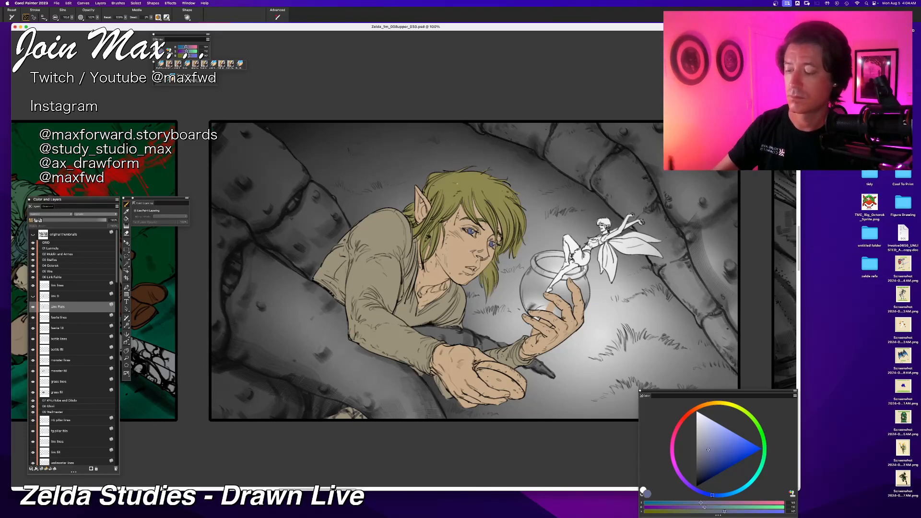
Step: Refine Link's eyes with white and a pale warm off-white, resampling the iris blue to tidy their edges
{"action": "left_click", "coordinate": [696, 411]}
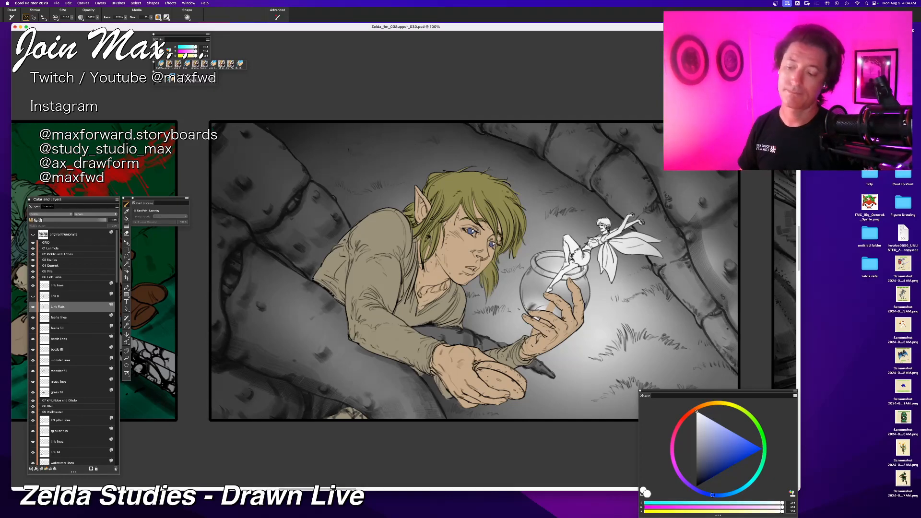
{"action": "key", "text": "super+minus"}
{"action": "key", "text": "super+minus"}
{"action": "key", "text": "super+equal"}
{"action": "key", "text": "super+equal"}
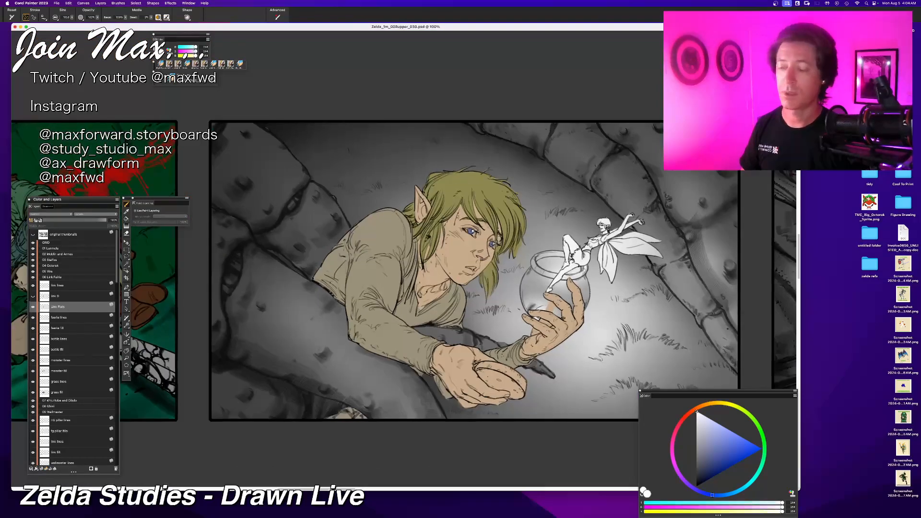
{"action": "key", "text": "super+equal"}
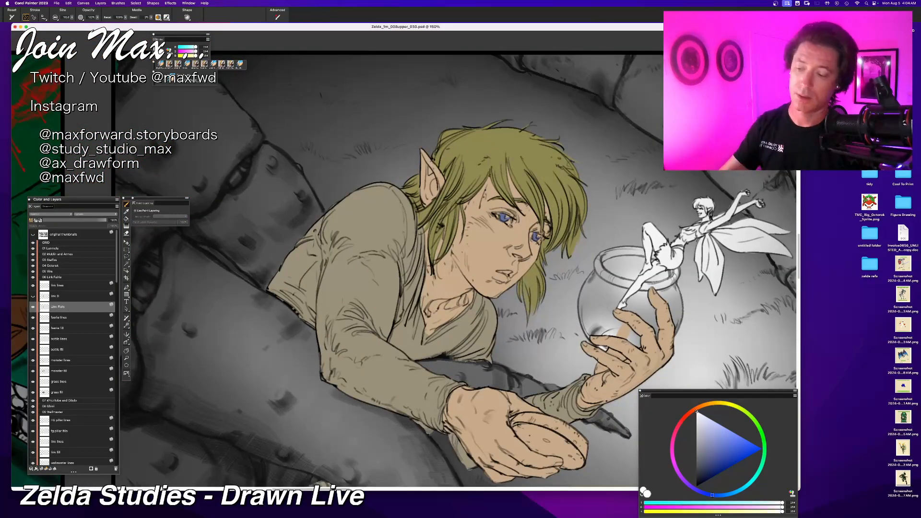
{"action": "left_click", "coordinate": [502, 217], "text": "alt"}
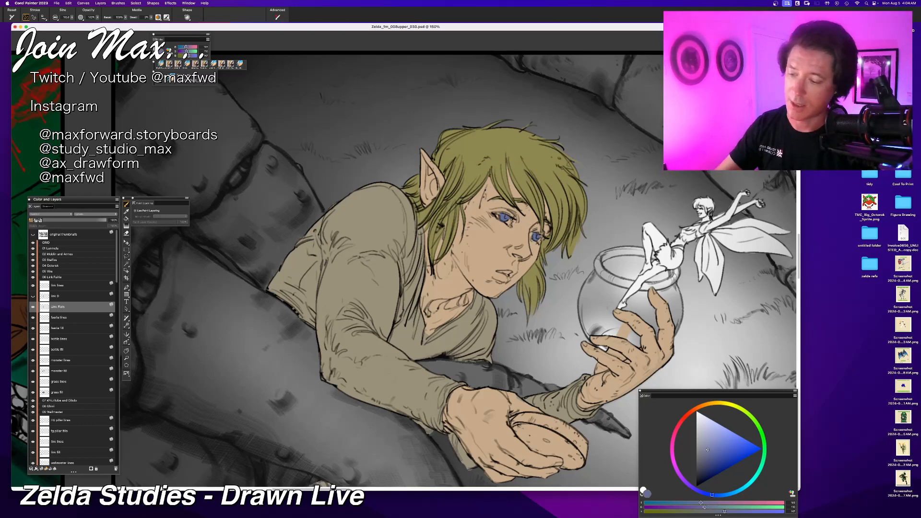
{"action": "left_click", "coordinate": [507, 221], "text": "alt"}
{"action": "left_click", "coordinate": [701, 426]}
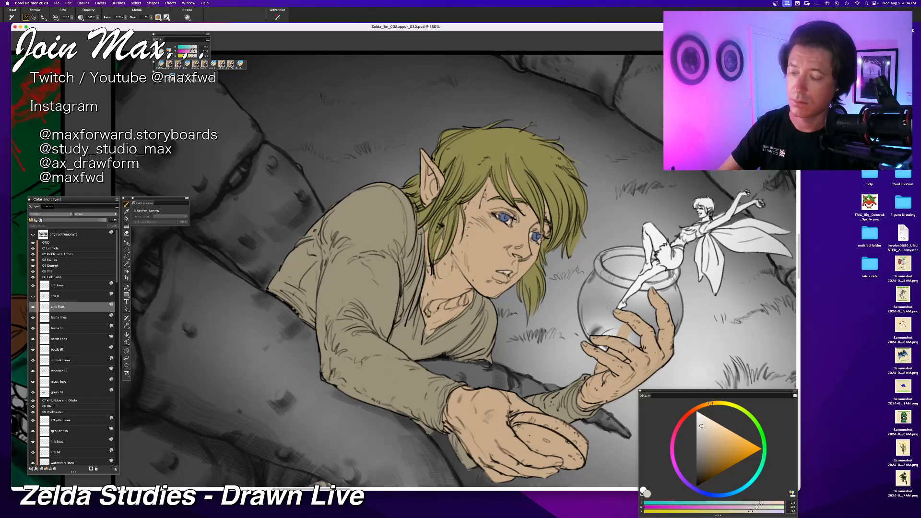
{"action": "key", "text": "super+minus"}
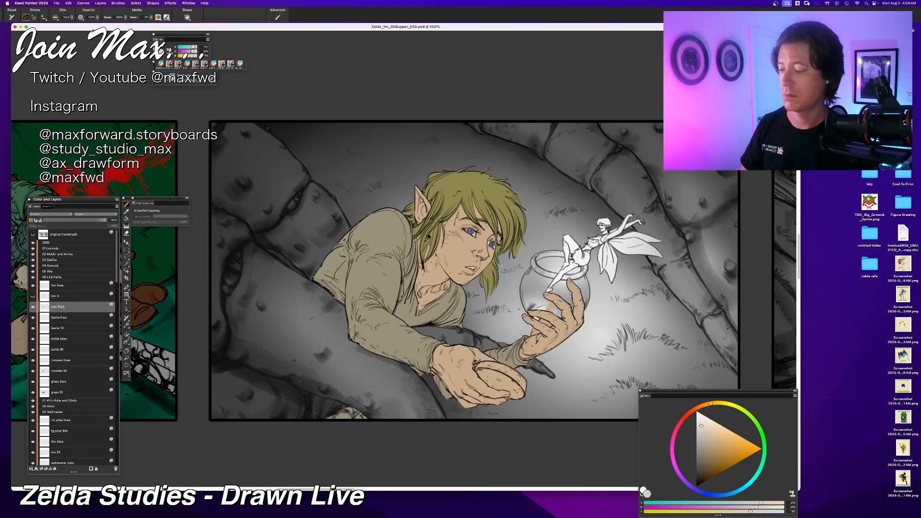
{"action": "key", "text": "super+plus"}
{"action": "key", "text": "super+minus"}
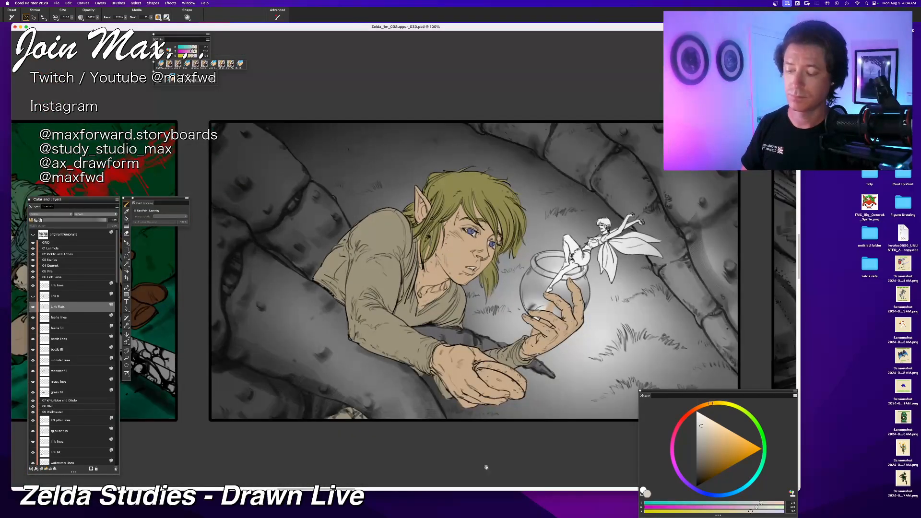
Step: Mix a muted reddish-brown and fill the round lid held in Link's lower hand, adjusting the shade between strokes
{"action": "left_click_drag", "start_coordinate": [454, 431], "coordinate": [406, 426]}
{"action": "left_click", "coordinate": [701, 408]}
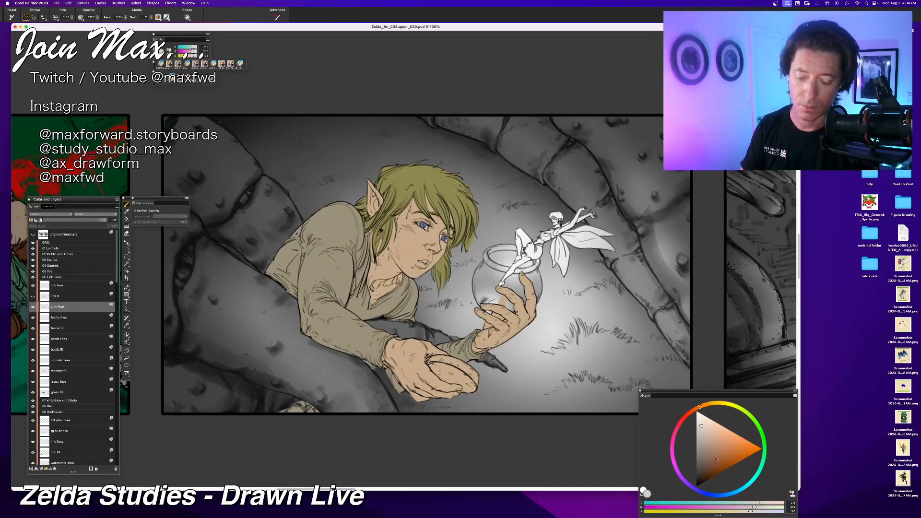
{"action": "left_click", "coordinate": [711, 447]}
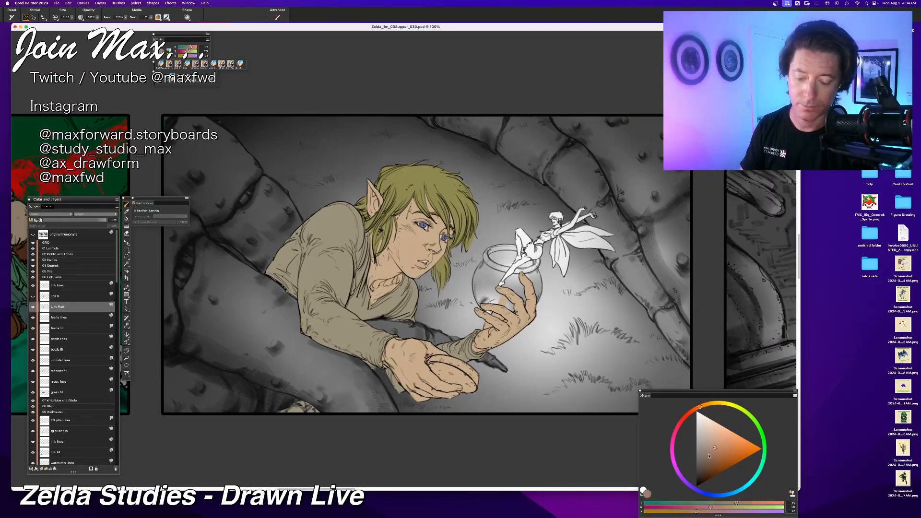
{"action": "left_click", "coordinate": [706, 405]}
{"action": "left_click", "coordinate": [714, 454]}
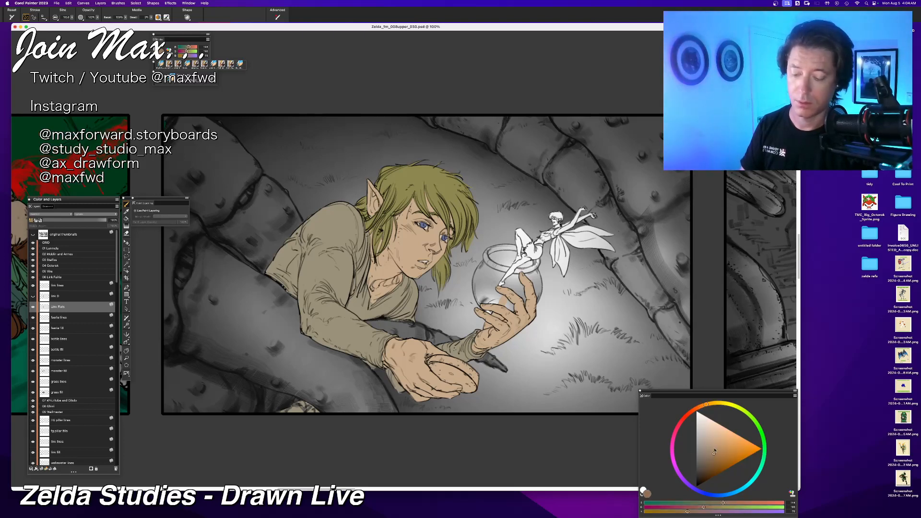
{"action": "mouse_move", "coordinate": [455, 371]}
{"action": "left_mouse_down"}
{"action": "mouse_move", "coordinate": [447, 373]}
{"action": "mouse_move", "coordinate": [475, 375]}
{"action": "left_mouse_up"}
{"action": "left_click_drag", "start_coordinate": [714, 454], "coordinate": [713, 445]}
{"action": "left_click_drag", "start_coordinate": [444, 371], "coordinate": [466, 374]}
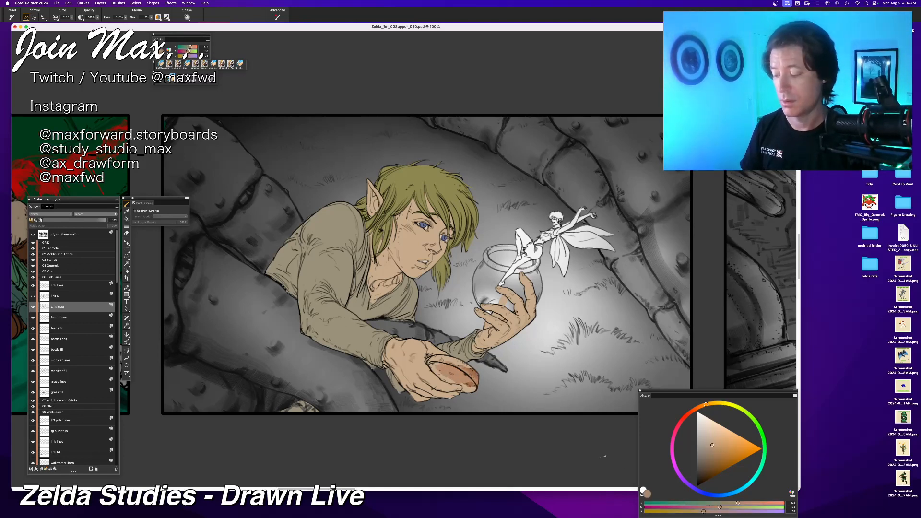
{"action": "left_click", "coordinate": [714, 449]}
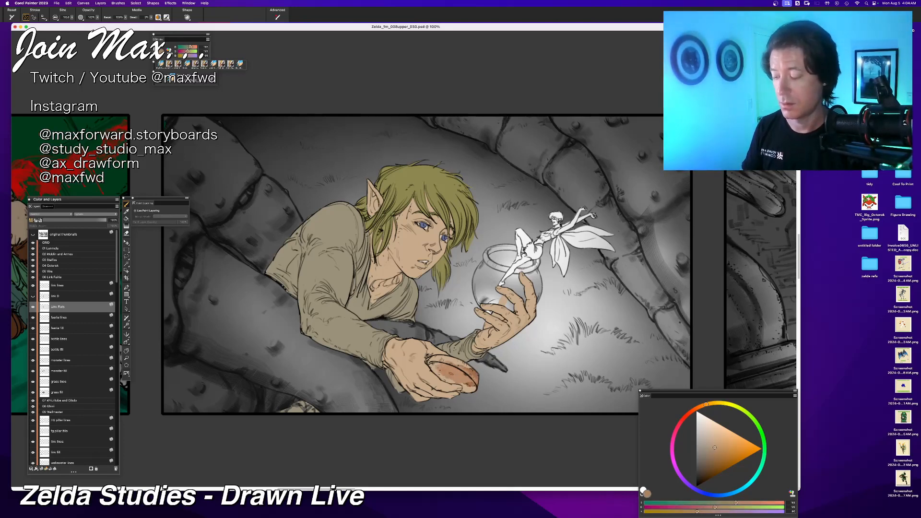
{"action": "mouse_move", "coordinate": [436, 369]}
{"action": "left_mouse_down"}
{"action": "mouse_move", "coordinate": [473, 375]}
{"action": "mouse_move", "coordinate": [452, 360]}
{"action": "mouse_move", "coordinate": [461, 361]}
{"action": "left_mouse_up"}
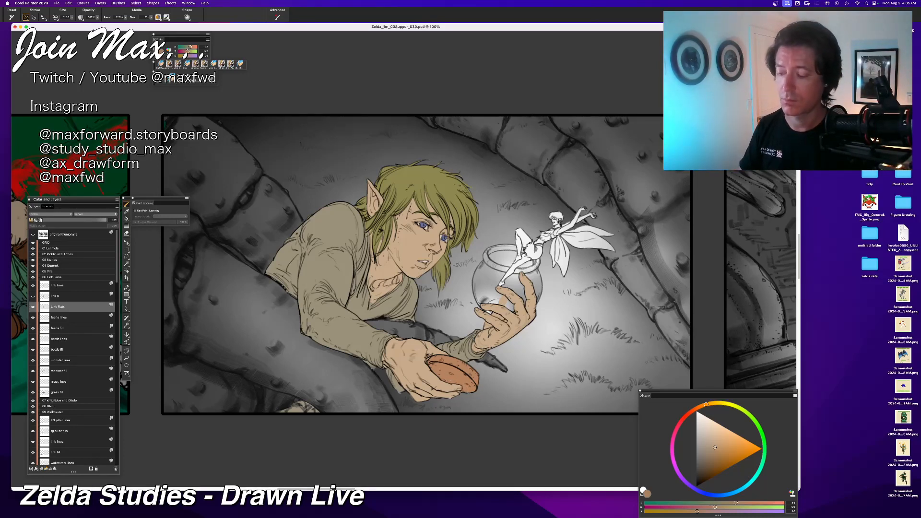
Step: Resample the colours around Link's far cuff and return to the shirt khaki to tidy the sleeve's edge near the lid
{"action": "left_click", "coordinate": [432, 348], "text": "alt"}
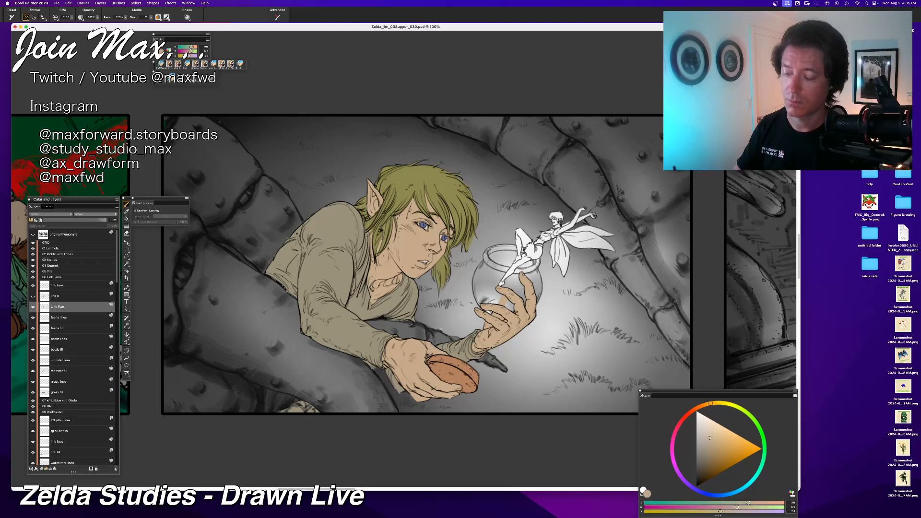
{"action": "left_click", "coordinate": [433, 337], "text": "alt"}
{"action": "left_click", "coordinate": [435, 340], "text": "alt"}
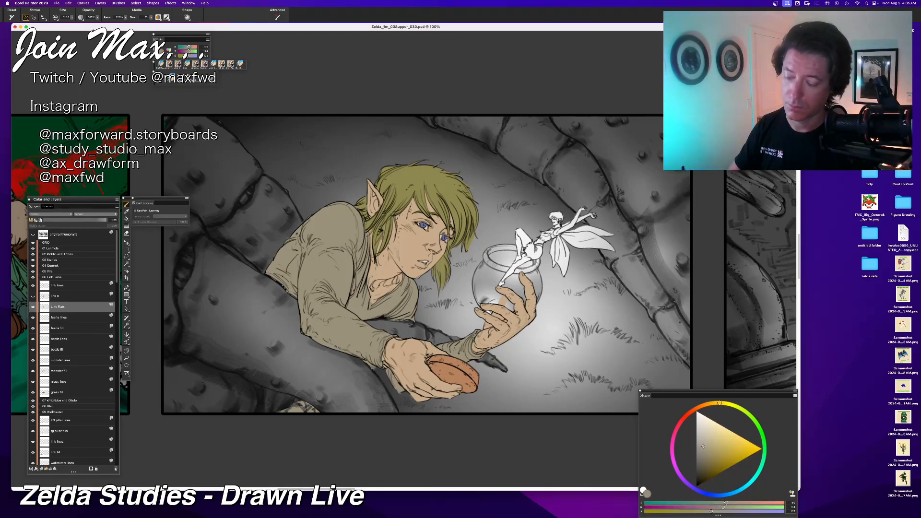
{"action": "key", "text": "super+minus"}
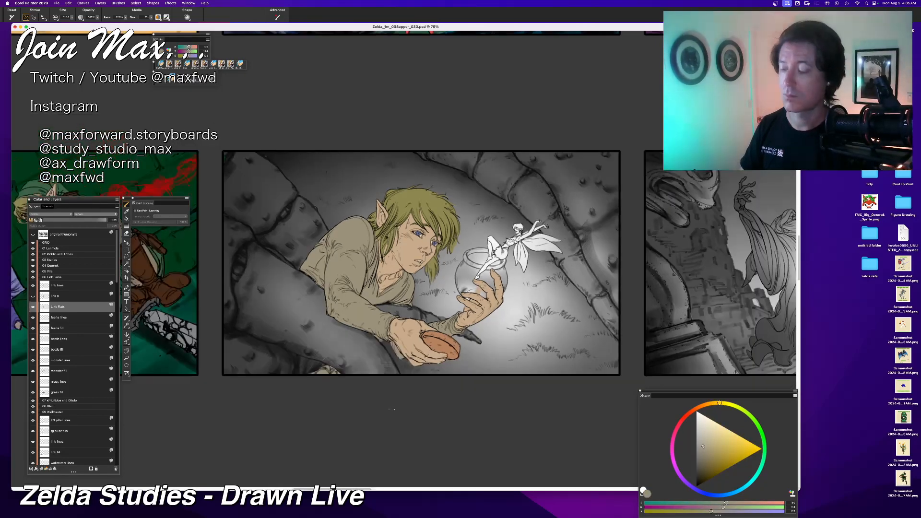
{"action": "left_click_drag", "start_coordinate": [392, 397], "coordinate": [409, 398]}
{"action": "key", "text": "super+equal"}
{"action": "key", "text": "super+minus"}
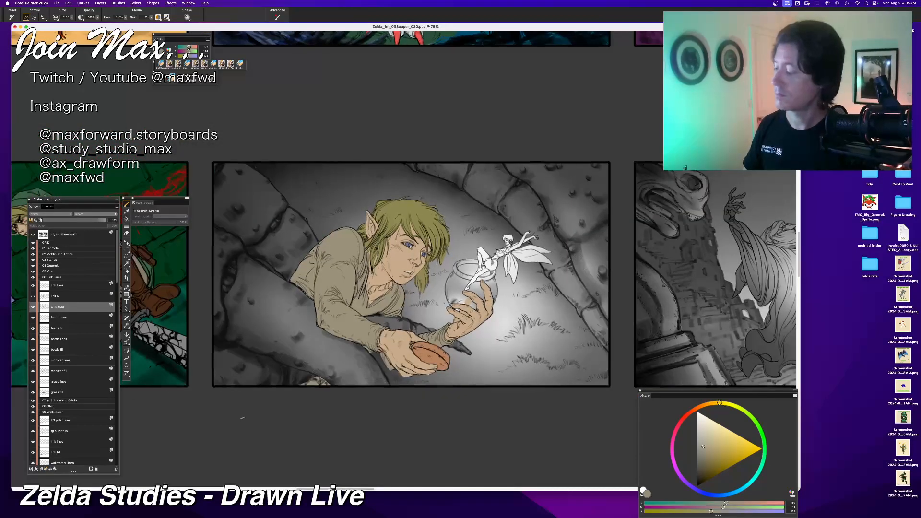
Step: Duplicate the faerie fill layer in place, name the copy "faerie D" and hide it
{"action": "left_click", "coordinate": [32, 328]}
{"action": "left_click", "coordinate": [33, 327]}
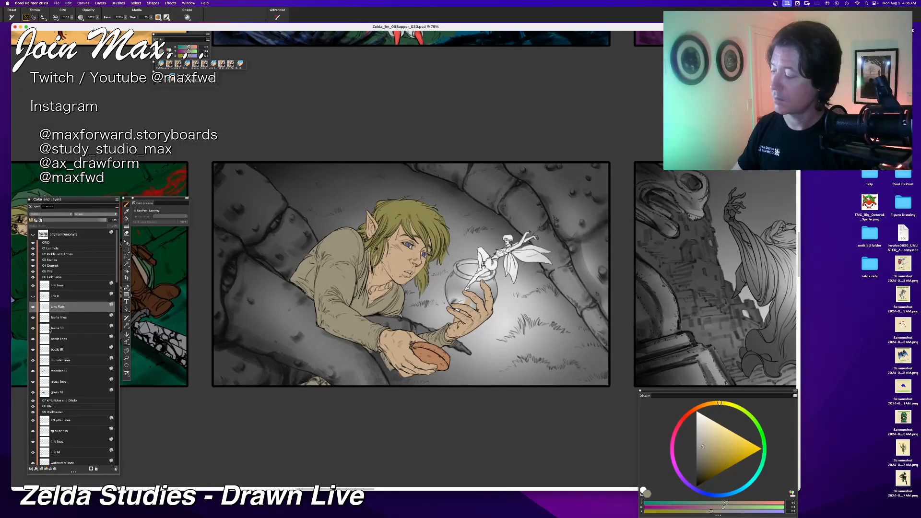
{"action": "left_click", "coordinate": [54, 329]}
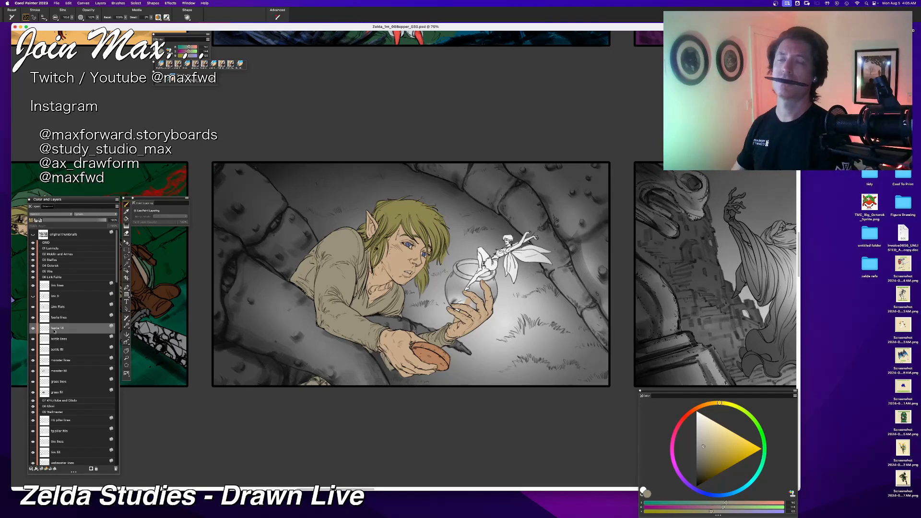
{"action": "key", "text": "super+shift+v"}
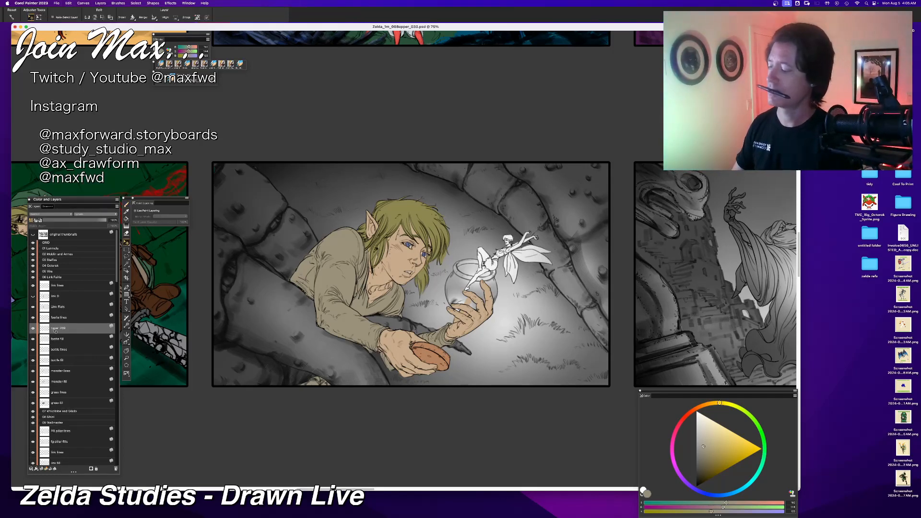
{"action": "double_click", "coordinate": [55, 329]}
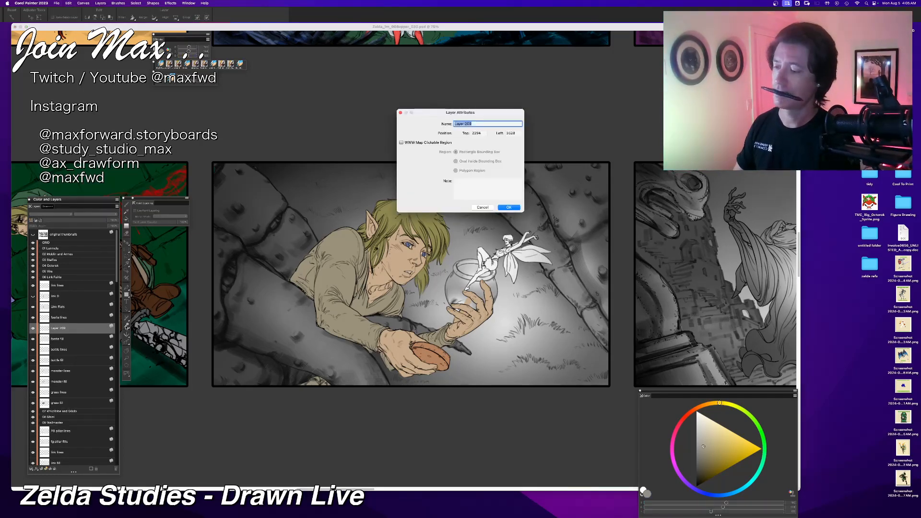
{"action": "type", "text": "fai"}
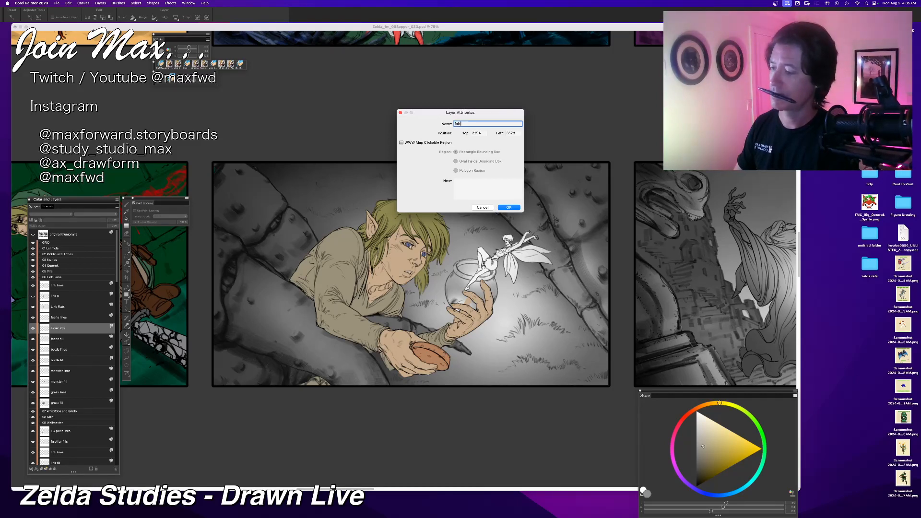
{"action": "type", "text": "rie D"}
{"action": "key", "text": "Return"}
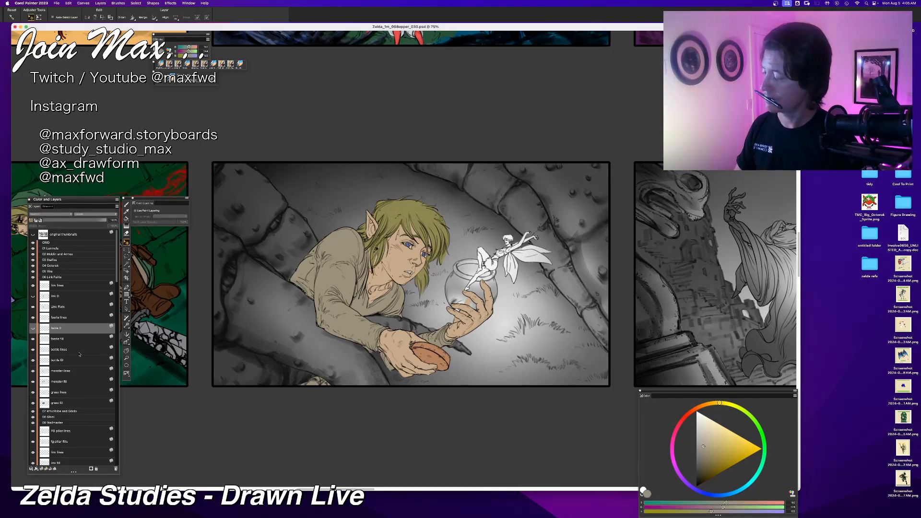
Step: Rename the original faerie fill layer as "faerie flats"
{"action": "double_click", "coordinate": [58, 339]}
{"action": "key", "text": "Right"}
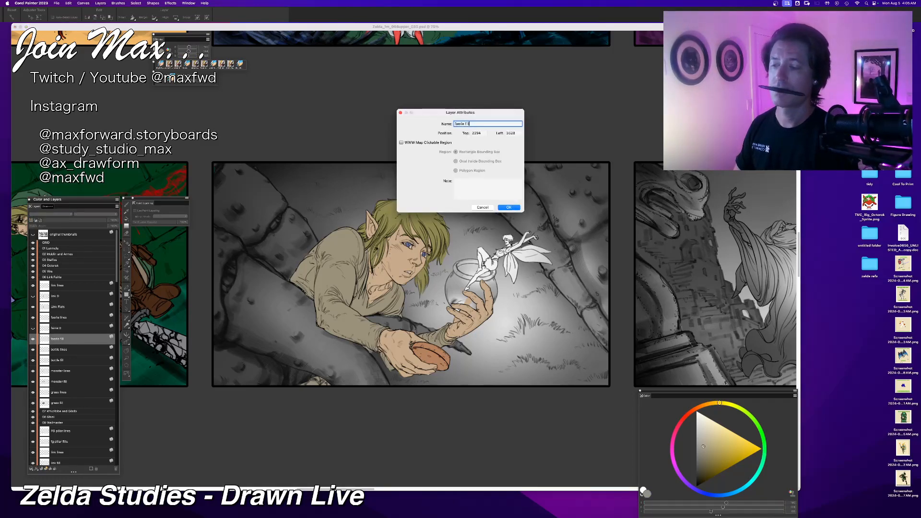
{"action": "key", "text": "BackSpace"}
{"action": "key", "text": "BackSpace"}
{"action": "key", "text": "BackSpace"}
{"action": "type", "text": "lats"}
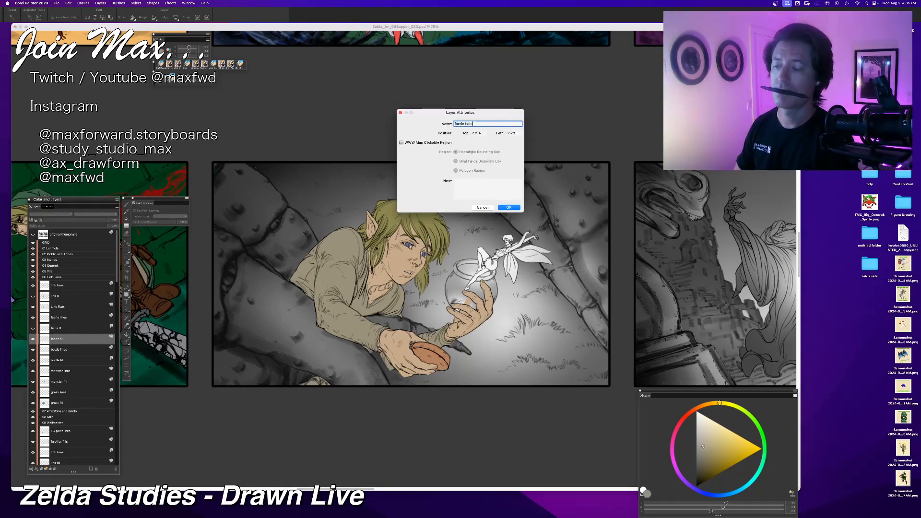
{"action": "key", "text": "Return"}
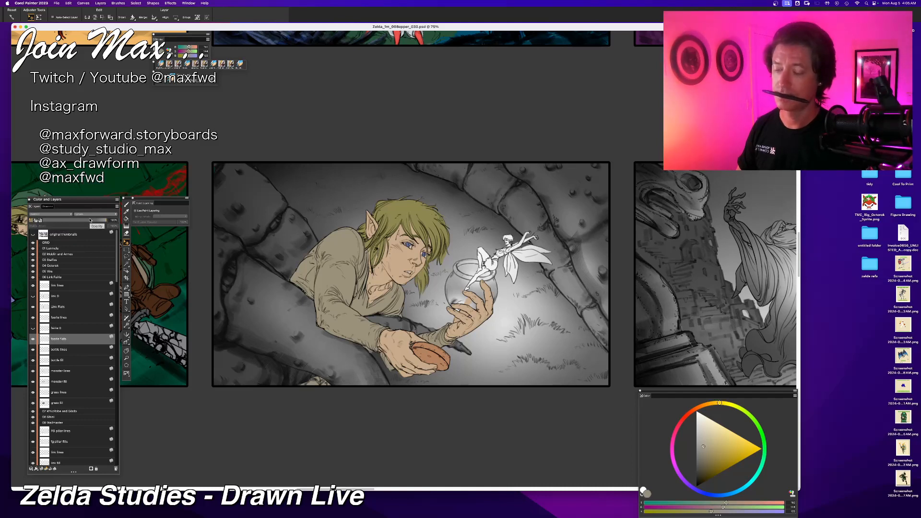
Step: Mix a bright orange-red and fill the fairy's hair with the brush on the faerie flats layer
{"action": "key", "text": "b"}
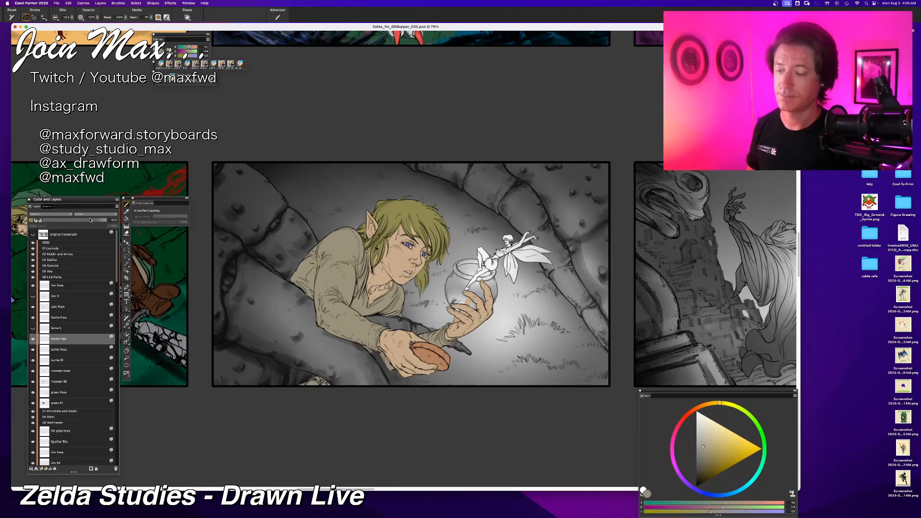
{"action": "key", "text": "super+equal"}
{"action": "key", "text": "super+equal"}
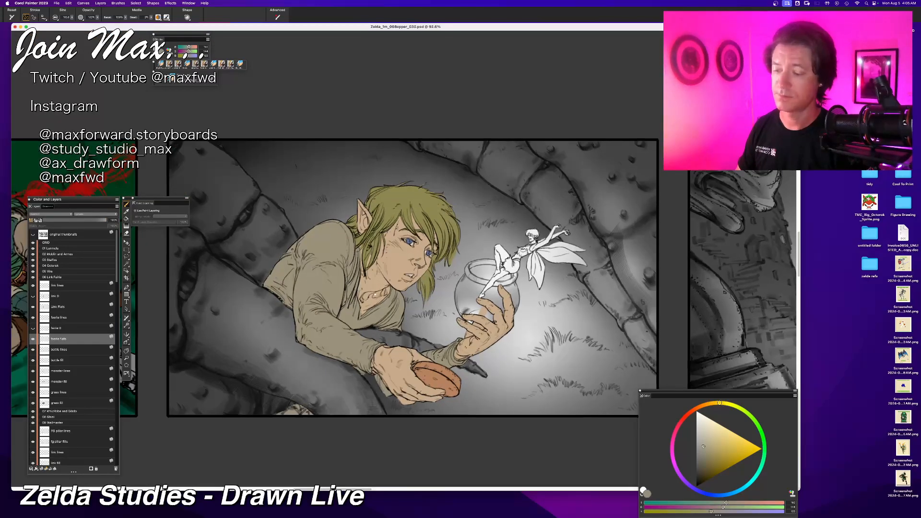
{"action": "left_click_drag", "start_coordinate": [352, 281], "coordinate": [295, 292]}
{"action": "key", "text": "super+equal"}
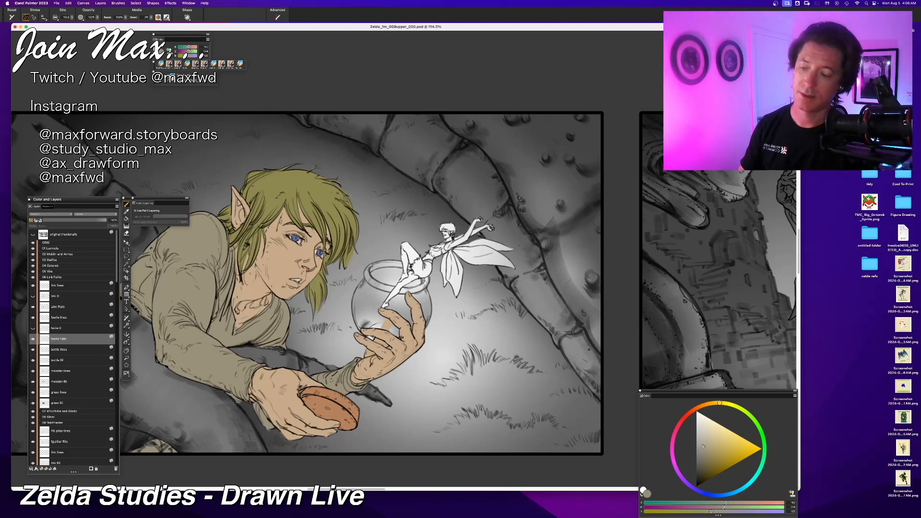
{"action": "left_click_drag", "start_coordinate": [698, 409], "coordinate": [691, 411]}
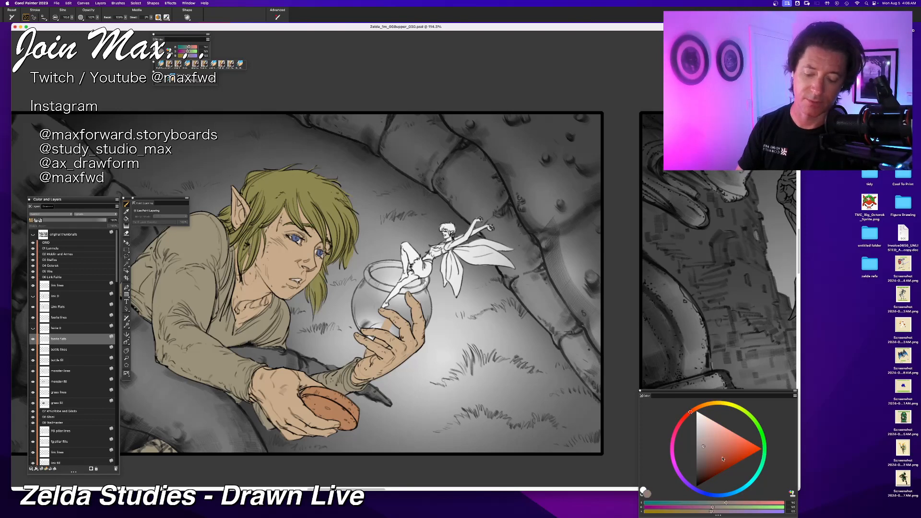
{"action": "left_click", "coordinate": [728, 443]}
{"action": "left_click", "coordinate": [693, 411]}
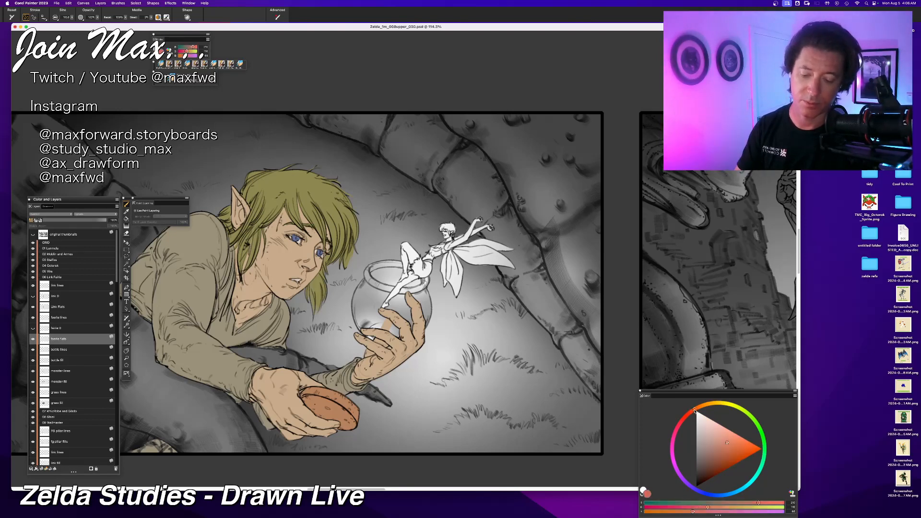
{"action": "left_click", "coordinate": [733, 440]}
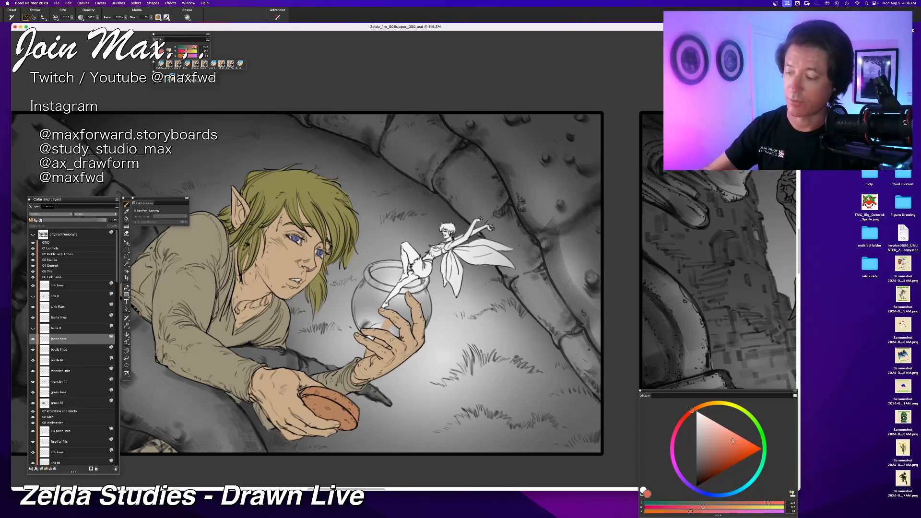
{"action": "left_click_drag", "start_coordinate": [441, 224], "coordinate": [453, 230]}
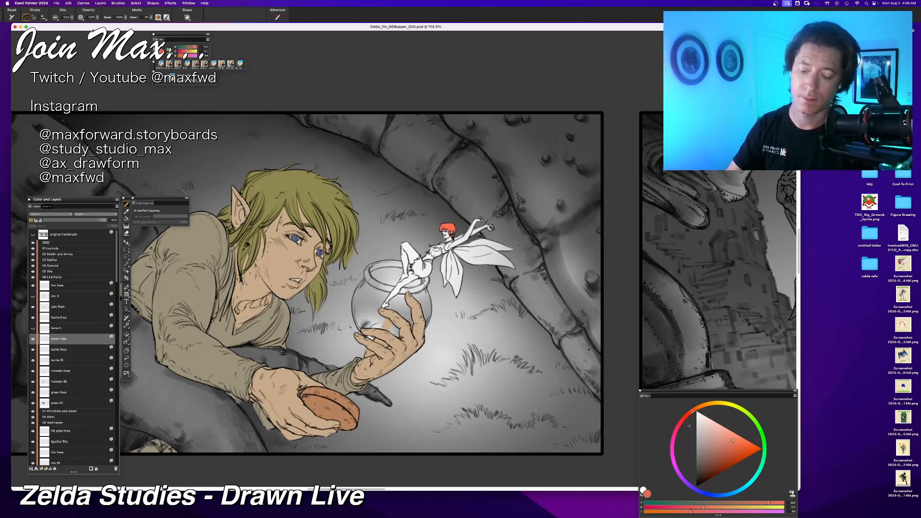
Step: Try a light pink and a pale blue as the flat colour for the fairy's wings
{"action": "mouse_move", "coordinate": [674, 464]}
{"action": "left_mouse_down"}
{"action": "mouse_move", "coordinate": [672, 445]}
{"action": "mouse_move", "coordinate": [715, 423]}
{"action": "left_mouse_up"}
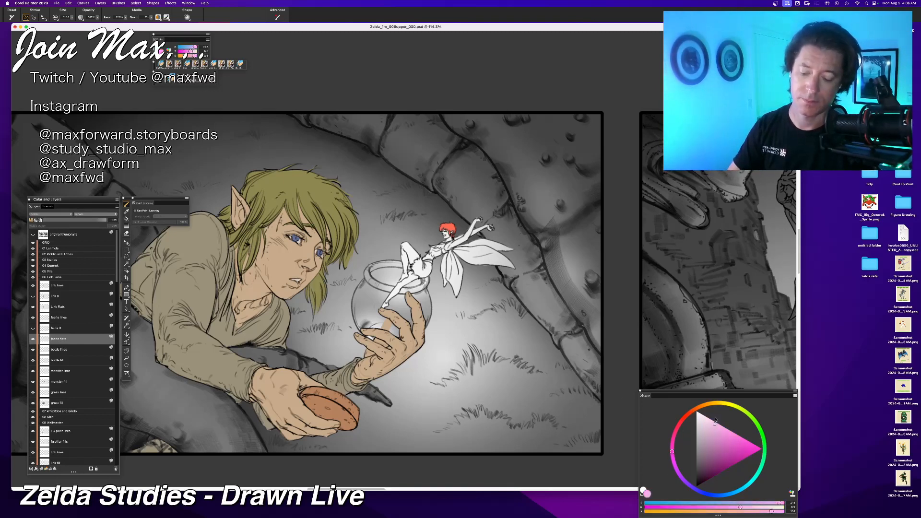
{"action": "mouse_move", "coordinate": [480, 250]}
{"action": "left_mouse_down"}
{"action": "mouse_move", "coordinate": [499, 260]}
{"action": "mouse_move", "coordinate": [455, 253]}
{"action": "left_mouse_up"}
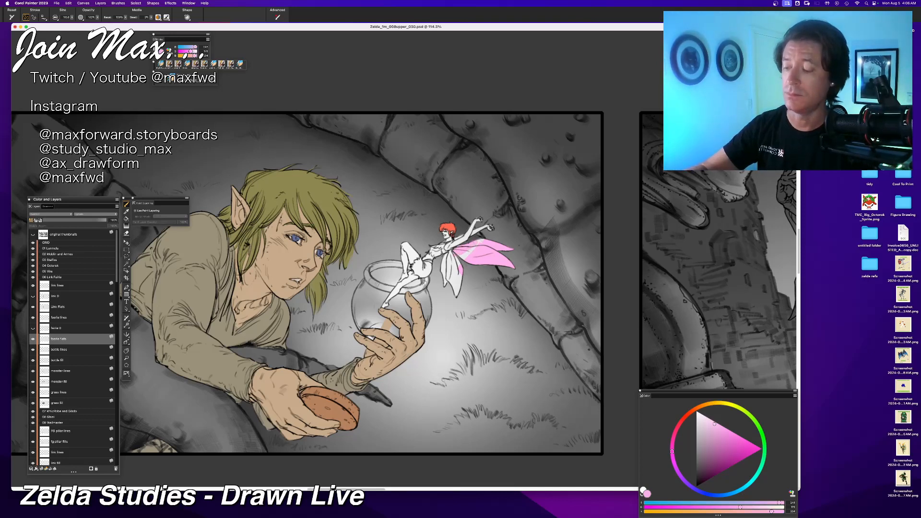
{"action": "left_click", "coordinate": [723, 496]}
{"action": "left_click", "coordinate": [711, 430]}
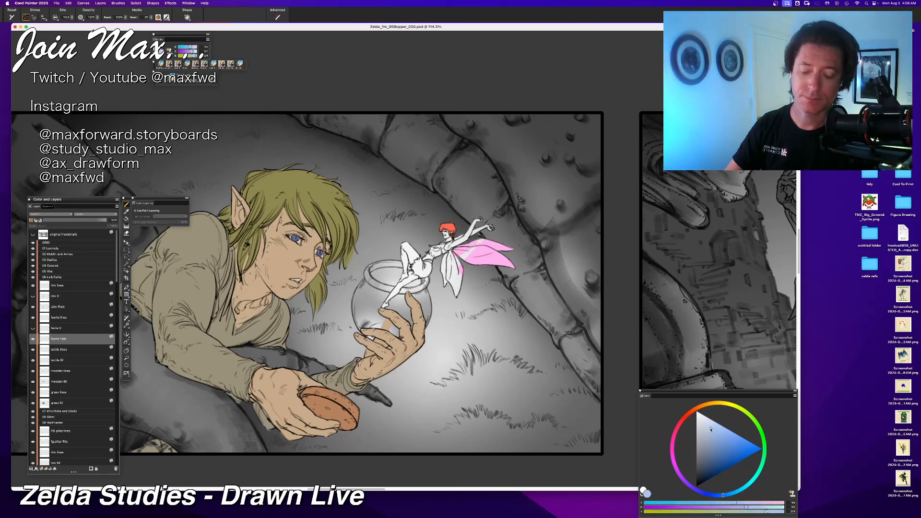
{"action": "left_click_drag", "start_coordinate": [711, 430], "coordinate": [710, 423]}
{"action": "mouse_move", "coordinate": [474, 249]}
{"action": "left_mouse_down"}
{"action": "mouse_move", "coordinate": [462, 262]}
{"action": "mouse_move", "coordinate": [444, 260]}
{"action": "mouse_move", "coordinate": [459, 295]}
{"action": "left_mouse_up"}
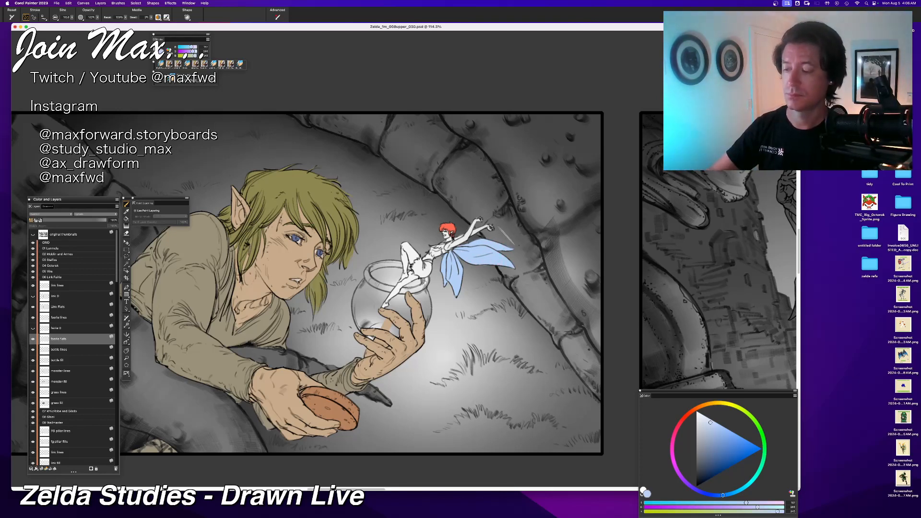
Step: Shift the hue to a pale violet and fill both the upper and lower wings of the fairy with it
{"action": "left_click", "coordinate": [693, 488]}
{"action": "mouse_move", "coordinate": [485, 242]}
{"action": "left_mouse_down"}
{"action": "mouse_move", "coordinate": [468, 254]}
{"action": "mouse_move", "coordinate": [477, 252]}
{"action": "left_mouse_up"}
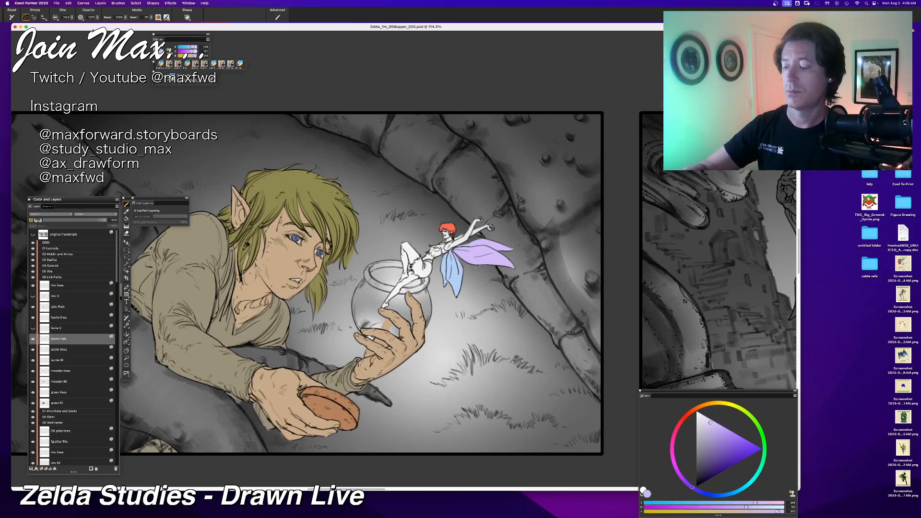
{"action": "left_click_drag", "start_coordinate": [456, 261], "coordinate": [447, 280]}
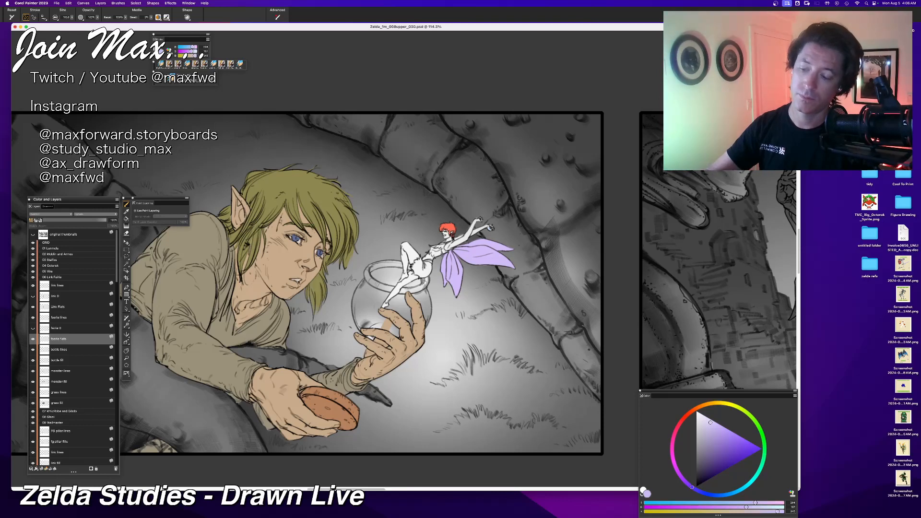
Step: Resample the near-white of the fairy's body and legs, adjusting towards pure white, to tidy her figure
{"action": "left_click", "coordinate": [458, 242], "text": "alt"}
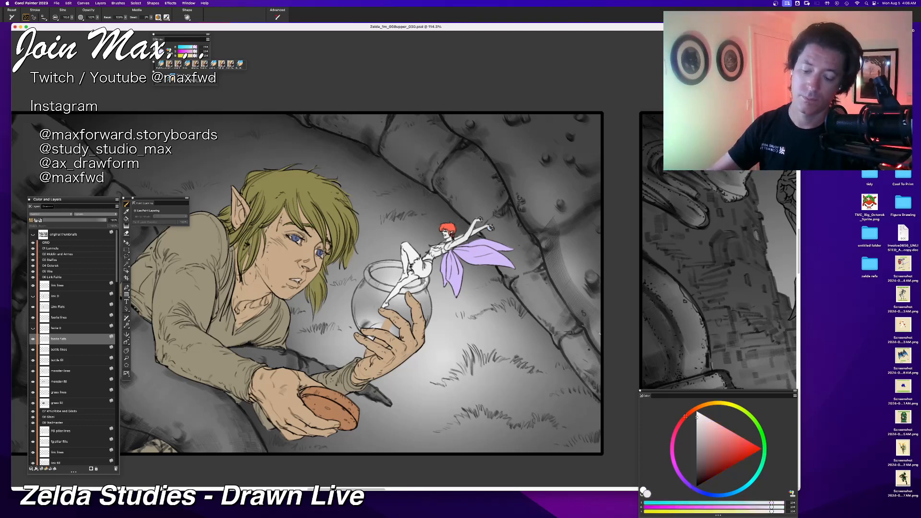
{"action": "left_click", "coordinate": [697, 415]}
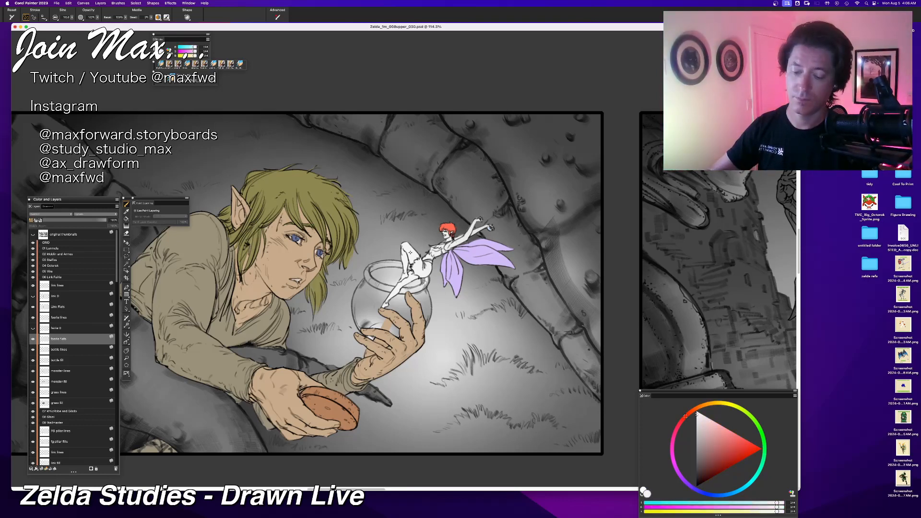
{"action": "left_click", "coordinate": [411, 261], "text": "alt"}
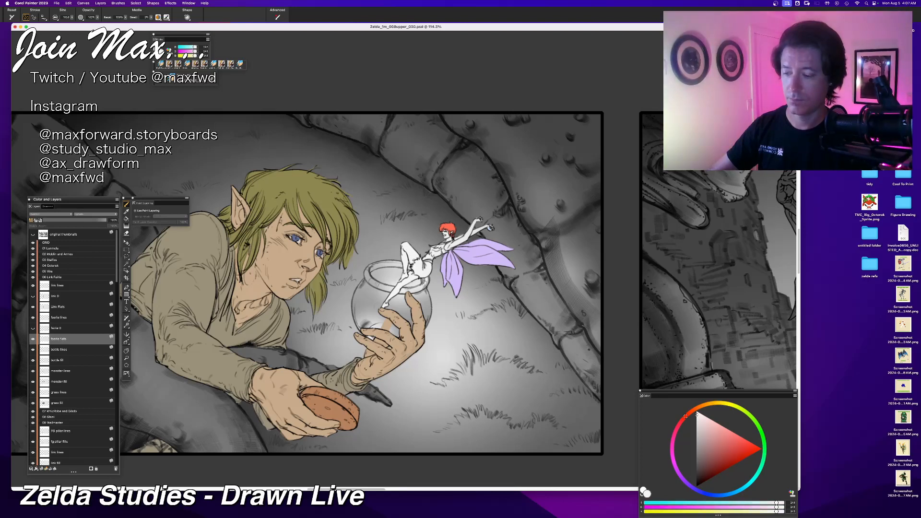
{"action": "left_click", "coordinate": [418, 274], "text": "alt"}
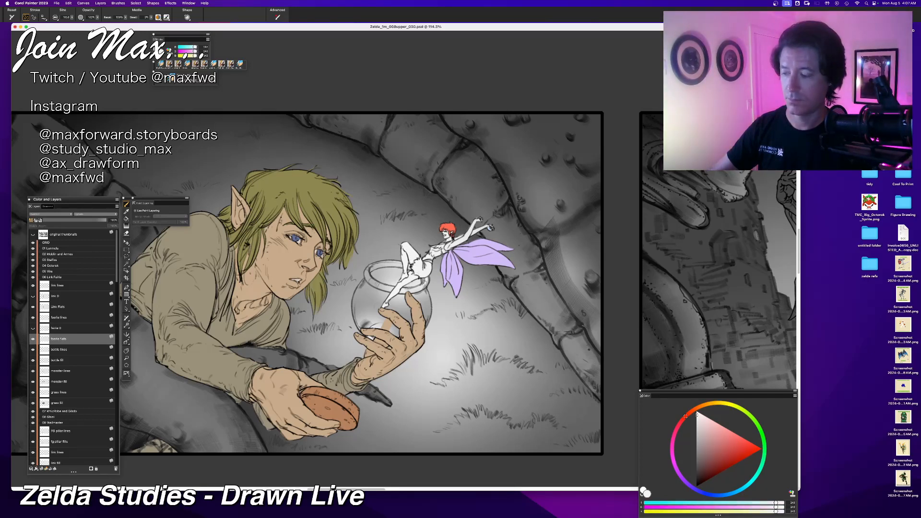
{"action": "left_click", "coordinate": [415, 267], "text": "alt"}
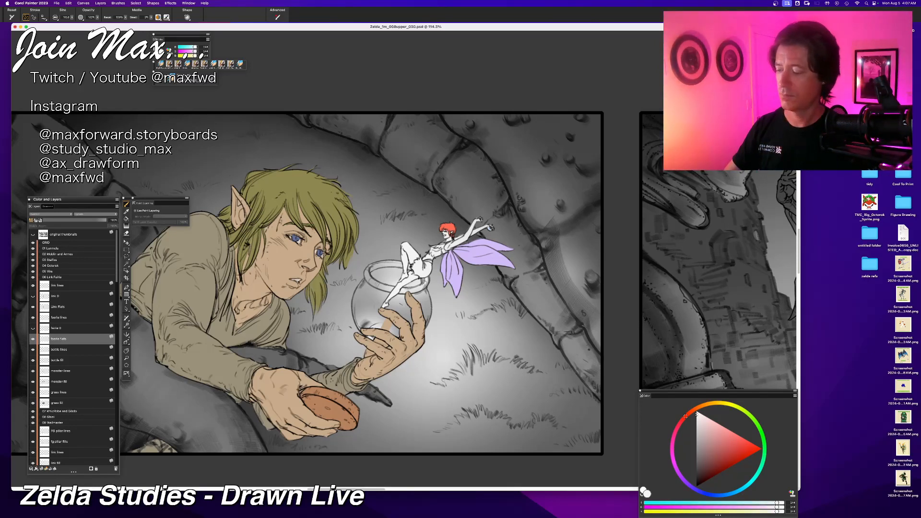
{"action": "left_click", "coordinate": [399, 287], "text": "alt"}
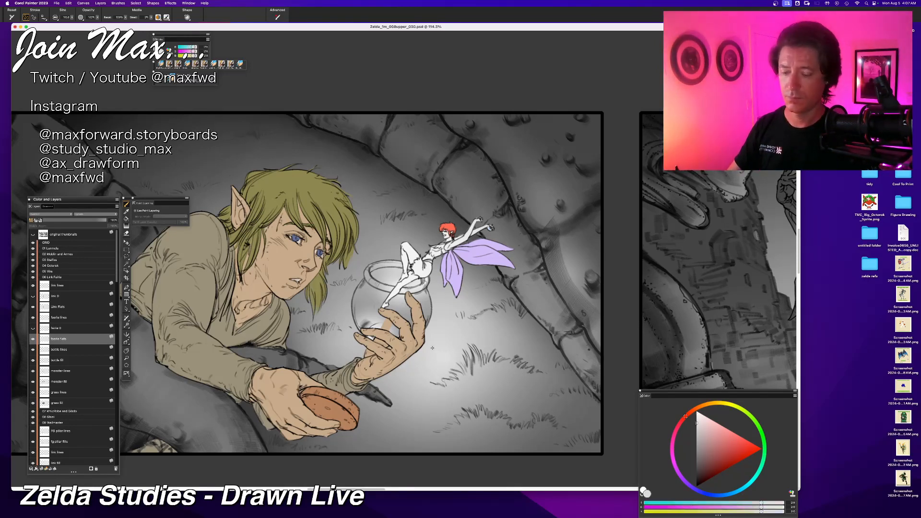
{"action": "left_click", "coordinate": [399, 287], "text": "alt"}
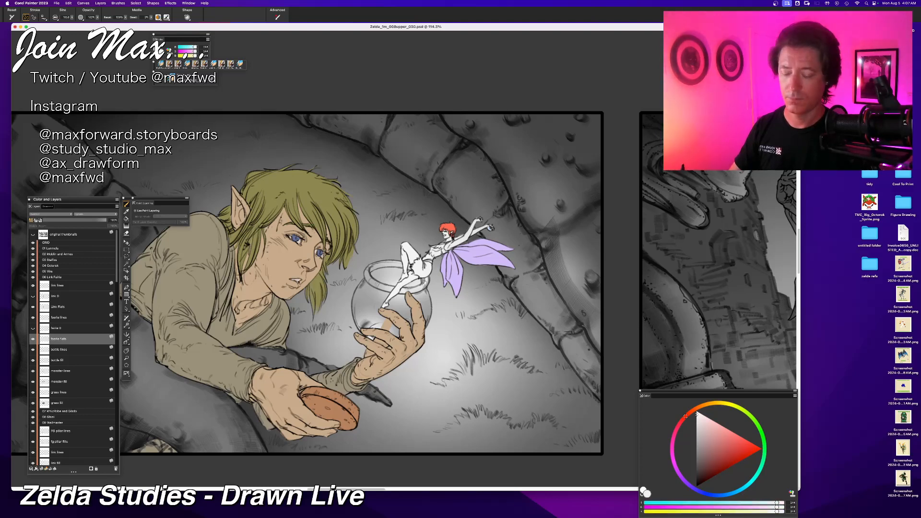
{"action": "key", "text": "super+minus"}
{"action": "key", "text": "super+minus"}
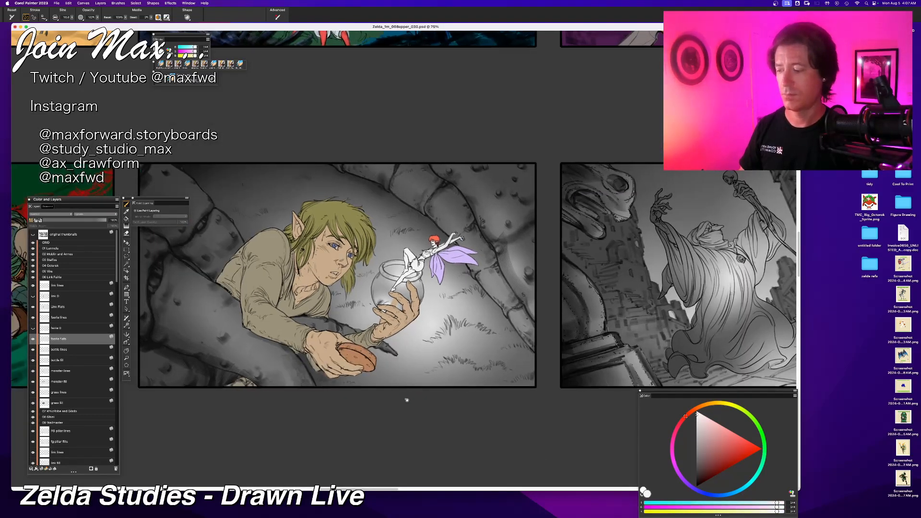
{"action": "left_click_drag", "start_coordinate": [399, 399], "coordinate": [437, 401]}
{"action": "key", "text": "super+plus"}
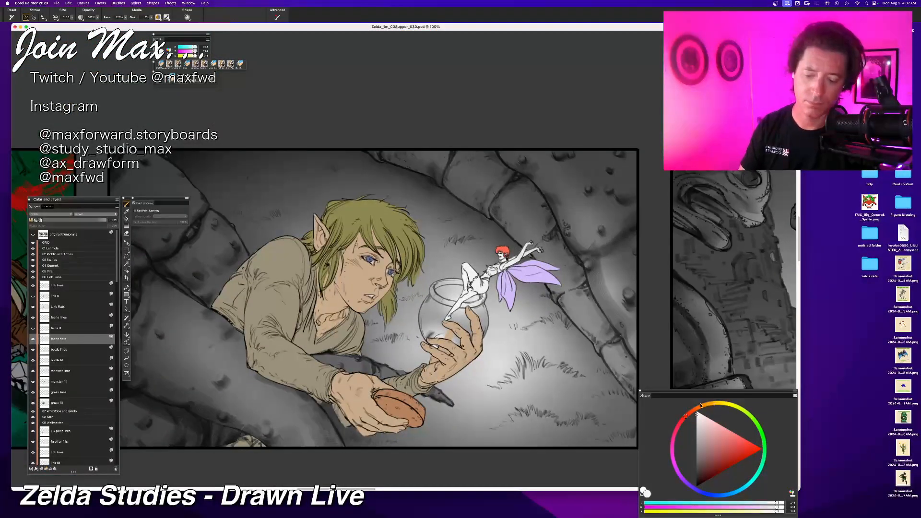
Step: Try a light peach-orange as the flat skin colour on the fairy's raised thigh
{"action": "key", "text": "super+plus"}
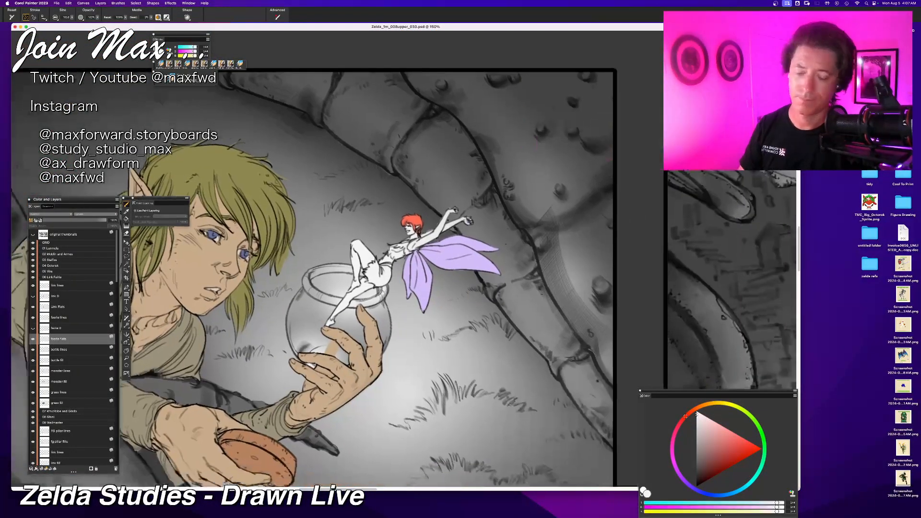
{"action": "left_click", "coordinate": [704, 407]}
{"action": "left_click", "coordinate": [721, 439]}
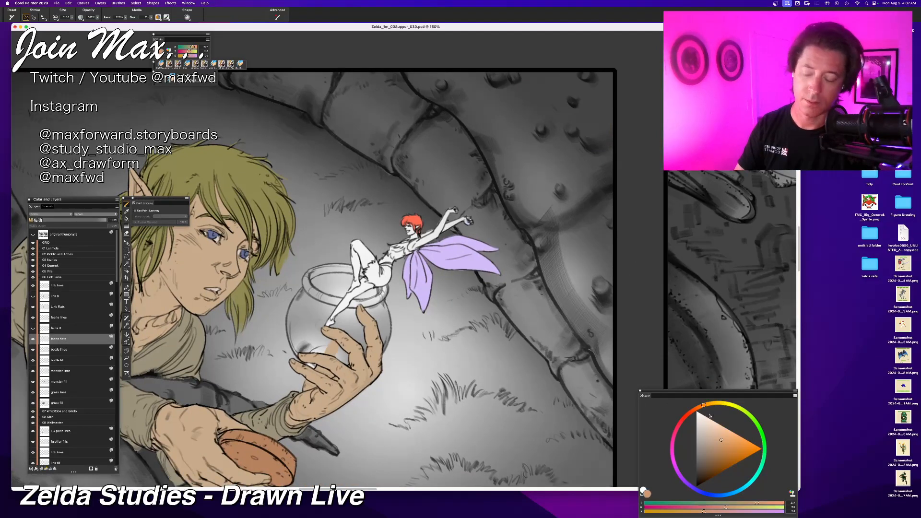
{"action": "left_click", "coordinate": [720, 428]}
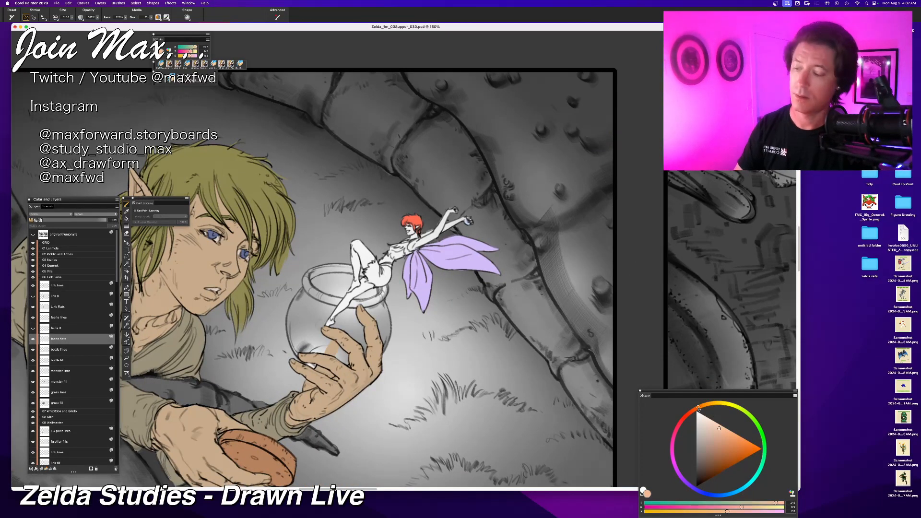
{"action": "mouse_move", "coordinate": [355, 265]}
{"action": "left_mouse_down"}
{"action": "mouse_move", "coordinate": [358, 244]}
{"action": "mouse_move", "coordinate": [364, 264]}
{"action": "left_mouse_up"}
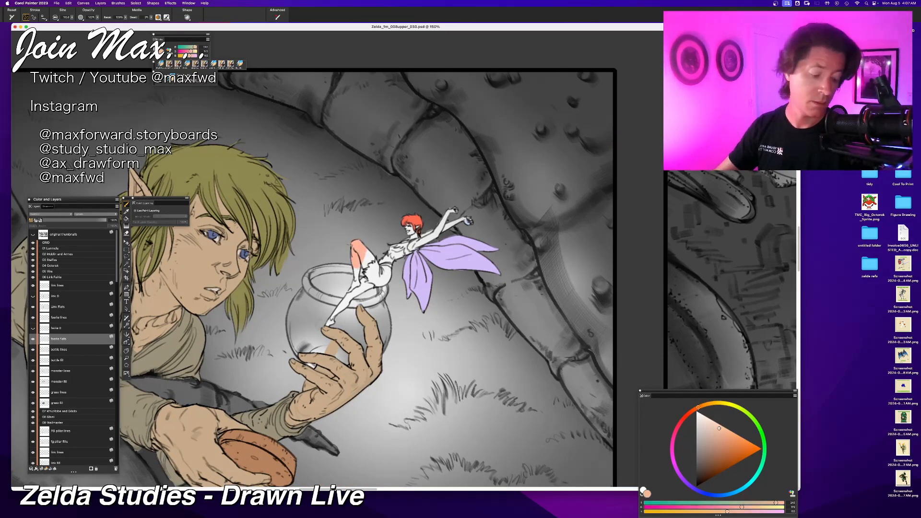
Step: Shift the skin colour to a paler, redder pink and fill both of the fairy's legs with it
{"action": "left_click", "coordinate": [693, 410]}
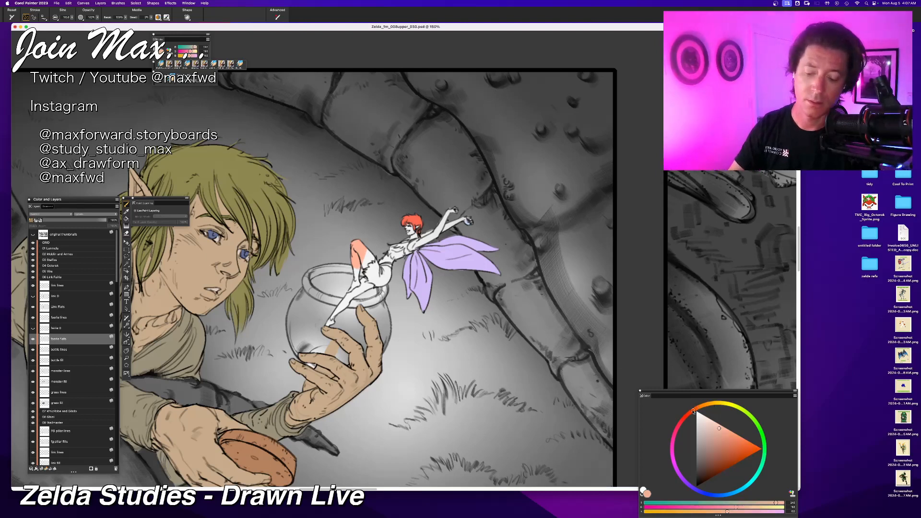
{"action": "left_click", "coordinate": [714, 424]}
{"action": "left_click", "coordinate": [714, 422]}
{"action": "mouse_move", "coordinate": [357, 263]}
{"action": "left_mouse_down"}
{"action": "mouse_move", "coordinate": [358, 242]}
{"action": "mouse_move", "coordinate": [364, 267]}
{"action": "left_mouse_up"}
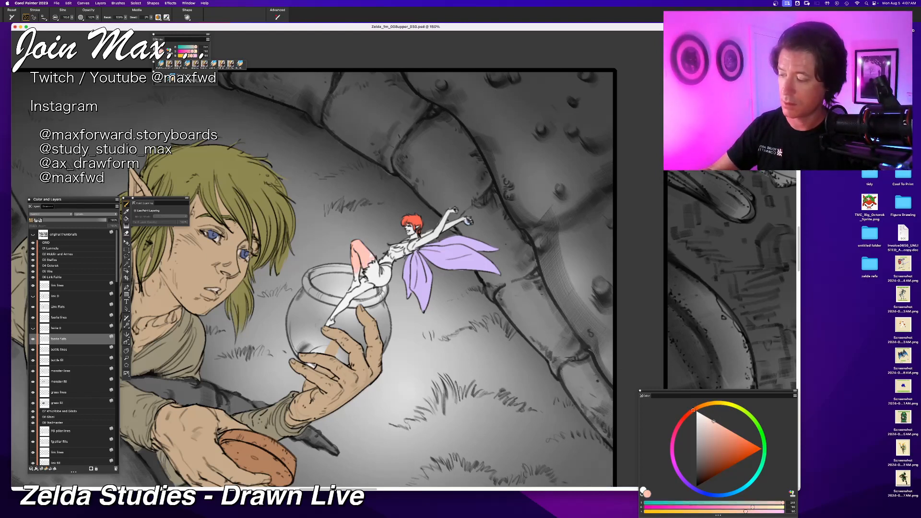
{"action": "mouse_move", "coordinate": [357, 275]}
{"action": "left_mouse_down"}
{"action": "mouse_move", "coordinate": [328, 325]}
{"action": "mouse_move", "coordinate": [364, 289]}
{"action": "left_mouse_up"}
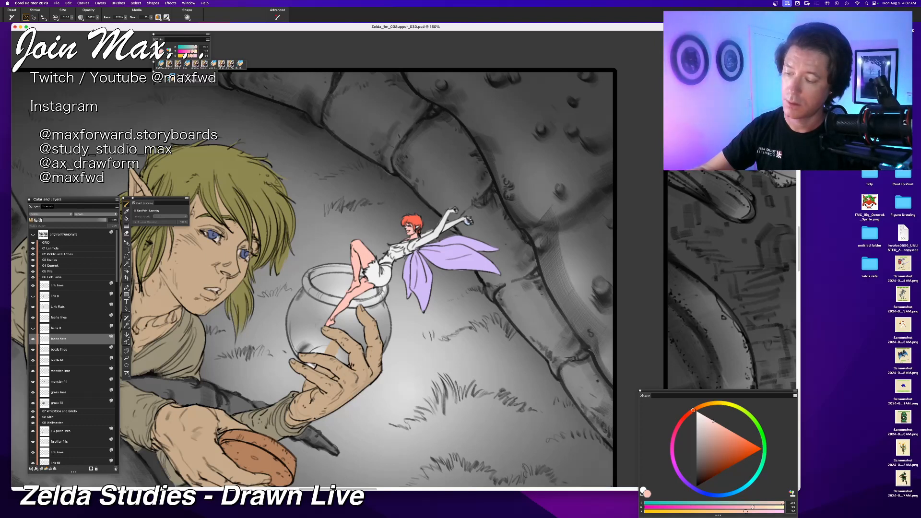
Step: Resample the pale pink from the fairy's face and fill her shoulders and both raised arms with it
{"action": "left_click_drag", "start_coordinate": [713, 421], "coordinate": [697, 417]}
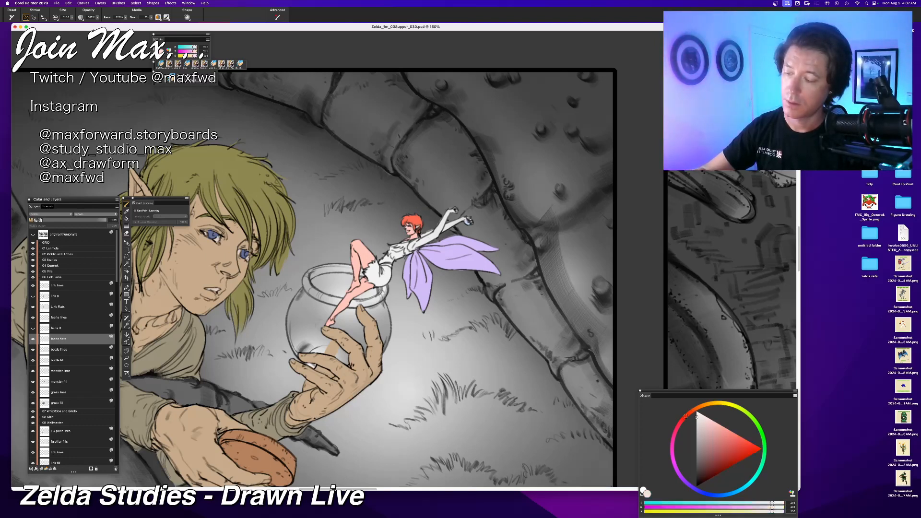
{"action": "left_click", "coordinate": [414, 233], "text": "alt"}
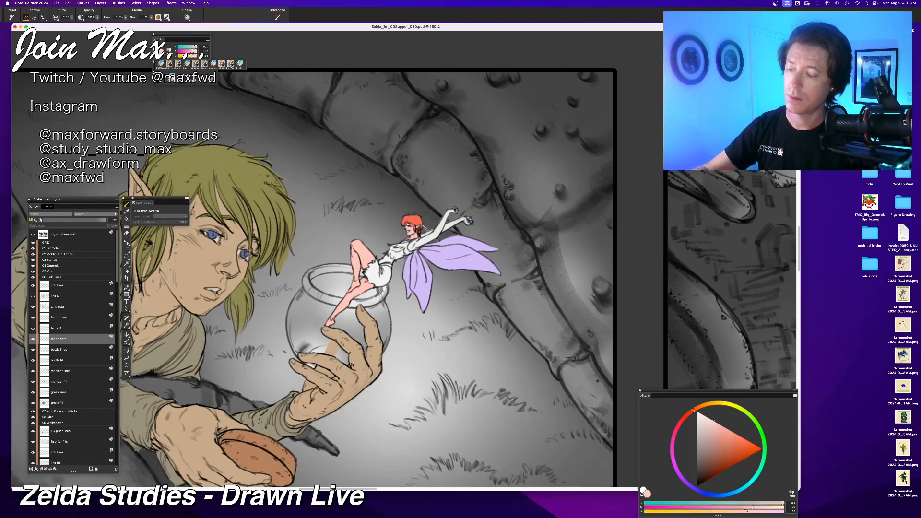
{"action": "left_click_drag", "start_coordinate": [423, 240], "coordinate": [449, 225]}
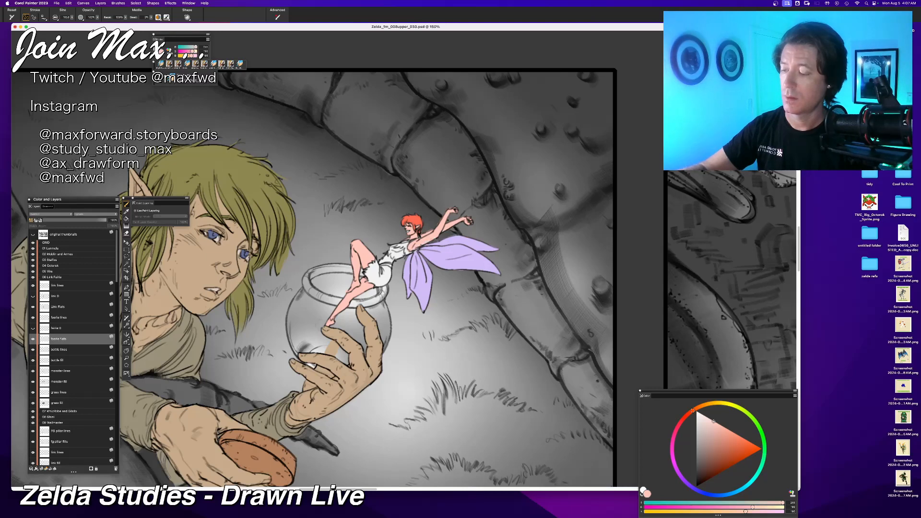
Step: Examine the fairy's flat colours up close and from further out, checking the faerie flats layer by toggling its visibility
{"action": "key", "text": "super+equal"}
{"action": "key", "text": "super+equal"}
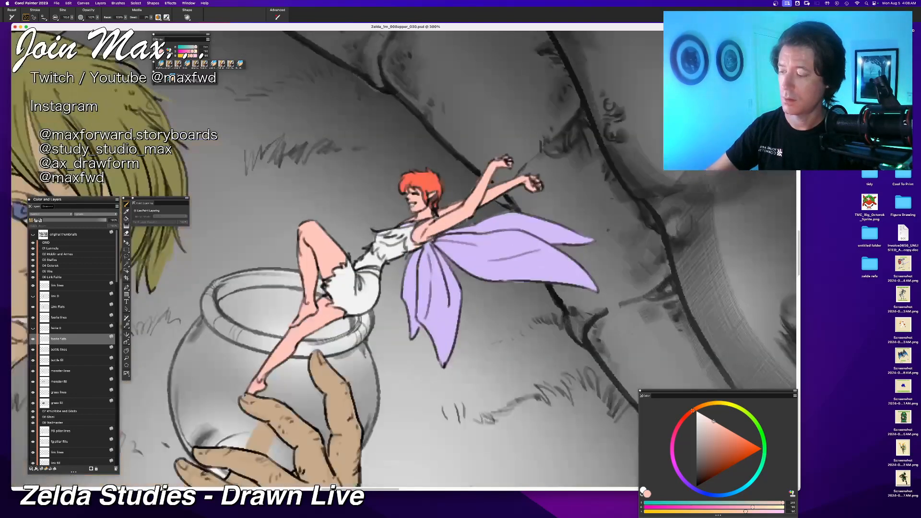
{"action": "left_click", "coordinate": [33, 339]}
{"action": "left_click", "coordinate": [33, 338]}
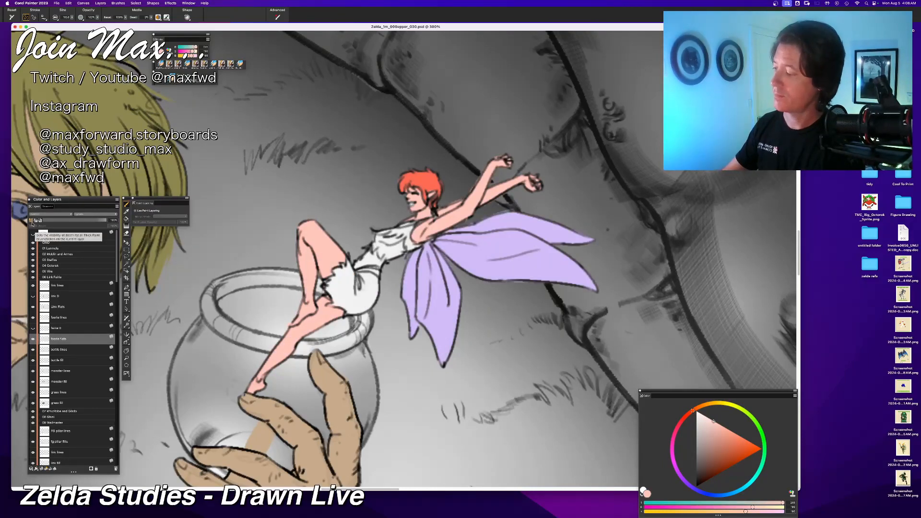
{"action": "left_click", "coordinate": [126, 234]}
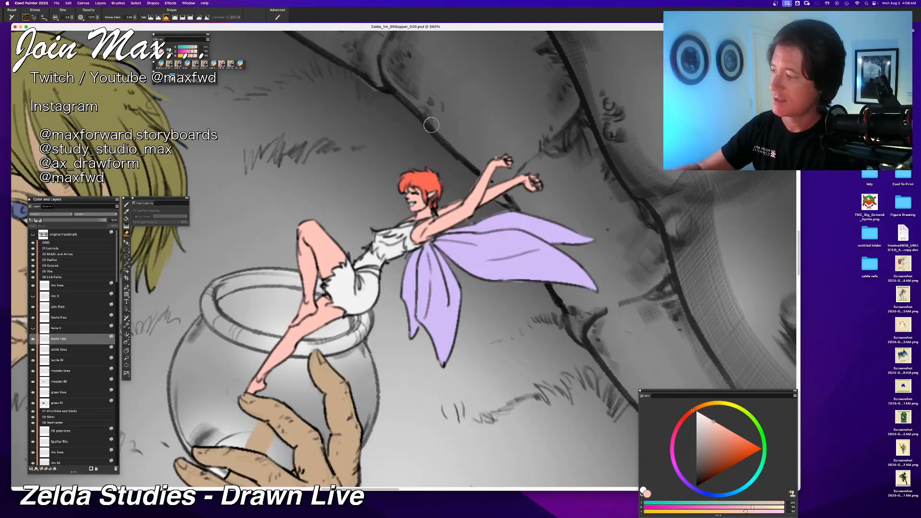
{"action": "left_click", "coordinate": [61, 18]}
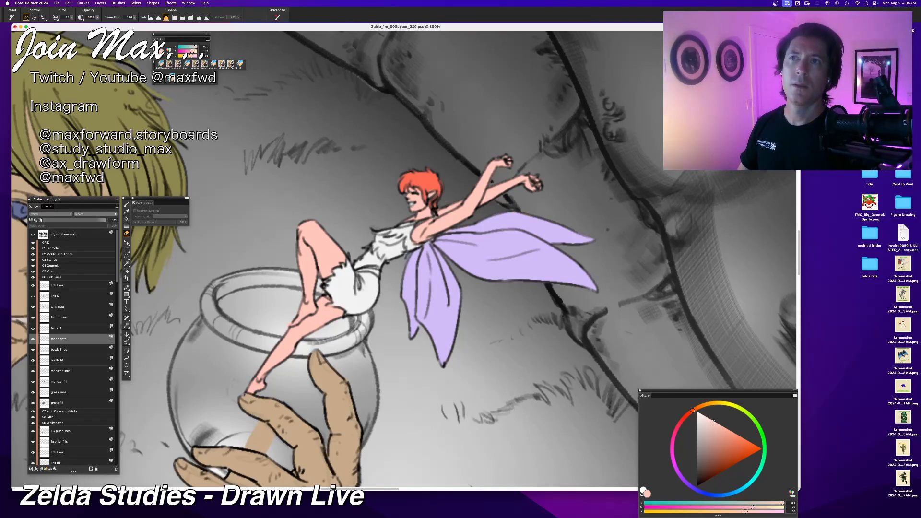
{"action": "key", "text": "Tab"}
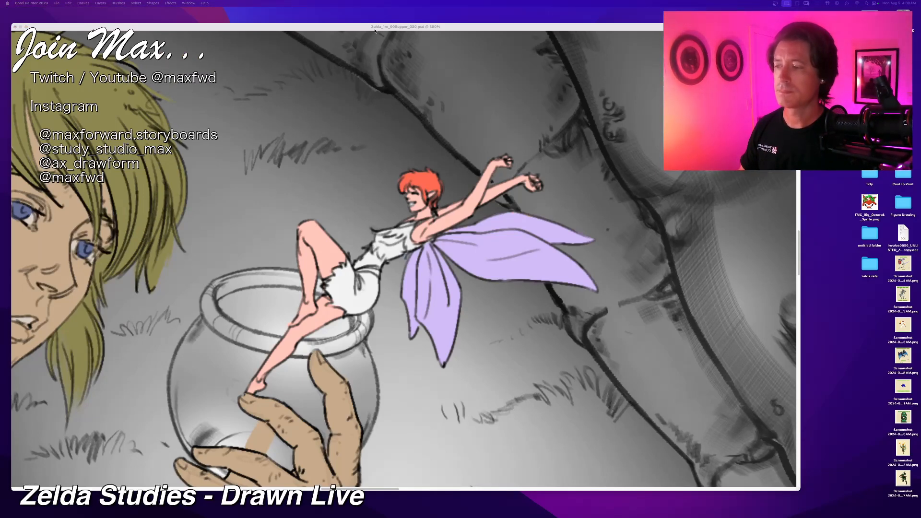
{"action": "key", "text": "Tab"}
{"action": "scroll", "coordinate": [403, 259], "scroll_direction": "down", "scroll_amount": 1}
{"action": "scroll", "coordinate": [485, 248], "scroll_direction": "down", "scroll_amount": 2}
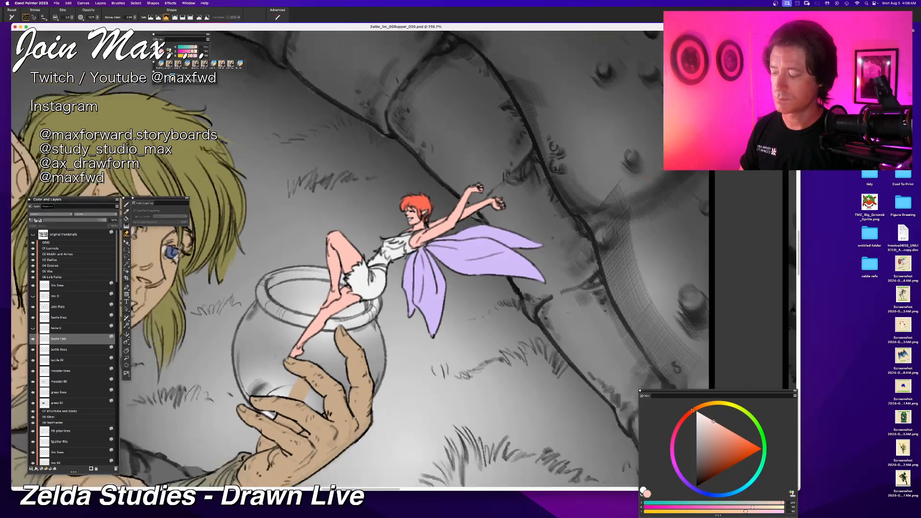
{"action": "scroll", "coordinate": [484, 249], "scroll_direction": "left", "scroll_amount": 2}
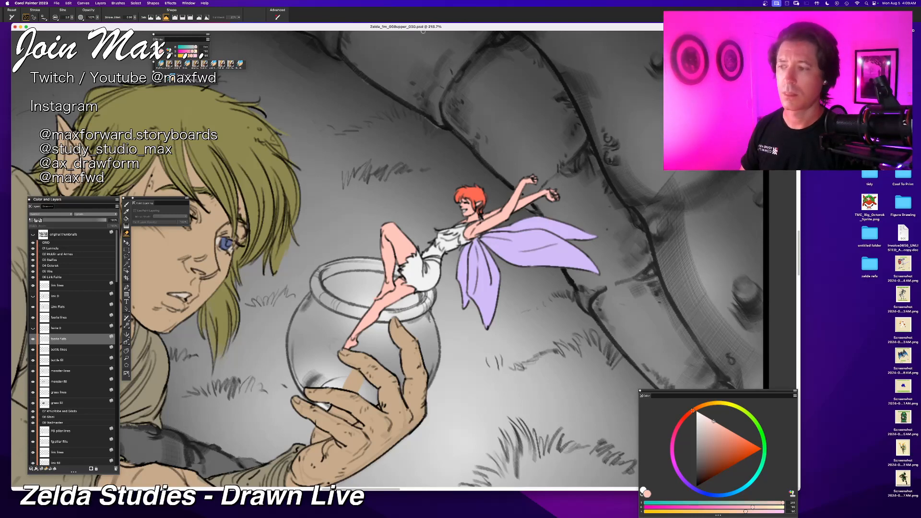
{"action": "scroll", "coordinate": [462, 205], "scroll_direction": "down", "scroll_amount": 4}
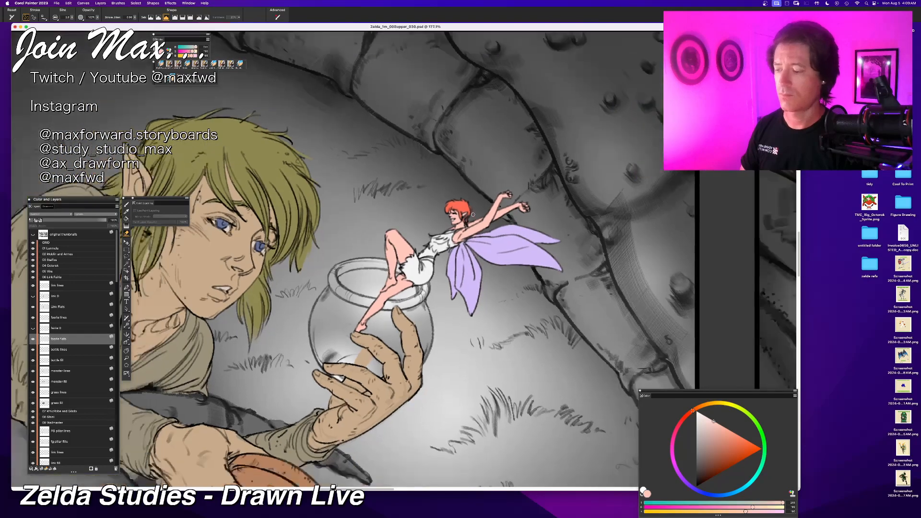
{"action": "scroll", "coordinate": [462, 205], "scroll_direction": "up", "scroll_amount": 2}
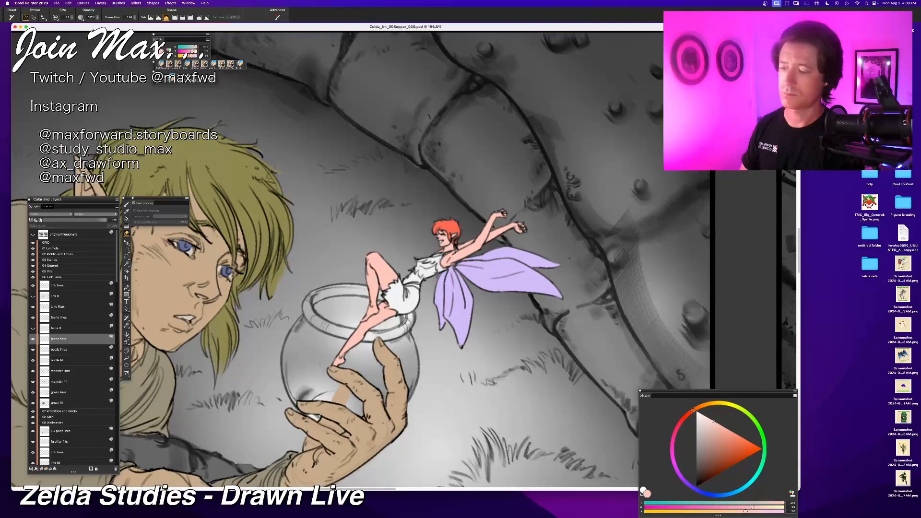
Step: Paint the fairy's bare midriff pale pink, then mix a muted mid-red and fill her ragged shorts with it
{"action": "key", "text": "b"}
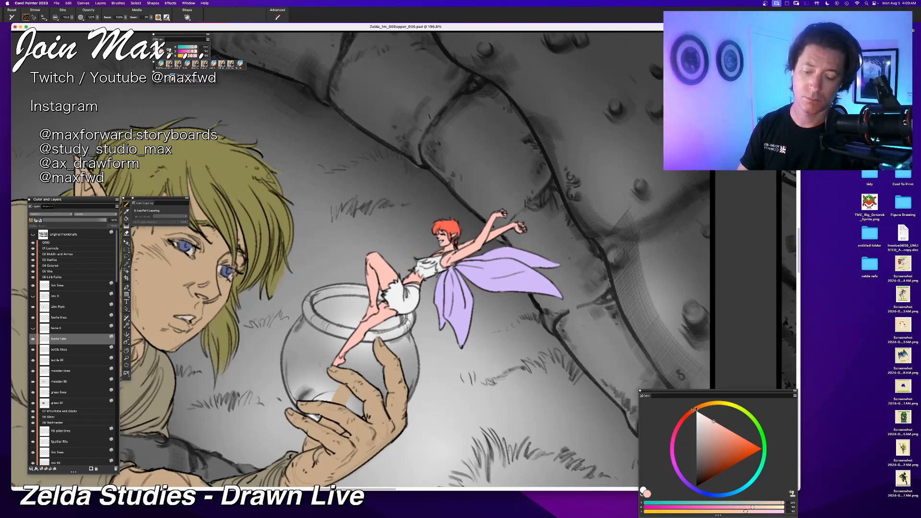
{"action": "left_click_drag", "start_coordinate": [687, 419], "coordinate": [688, 414]}
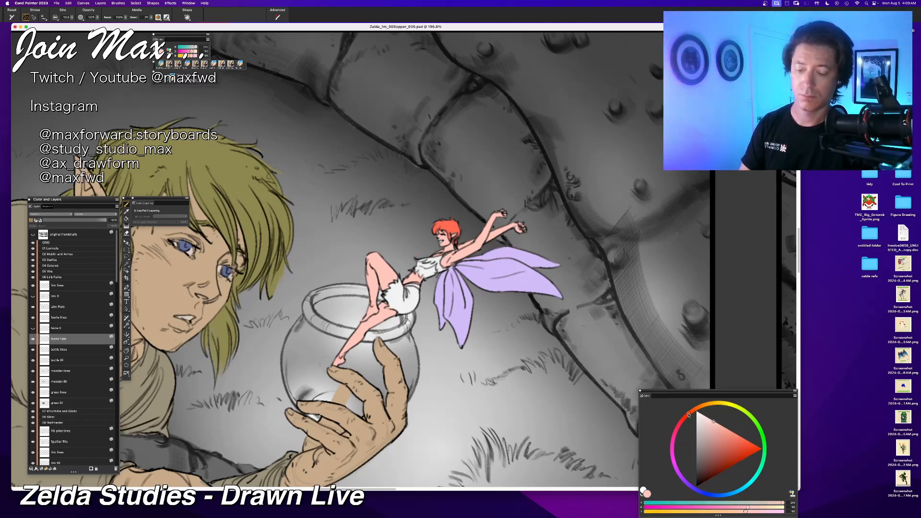
{"action": "left_click", "coordinate": [715, 447]}
{"action": "left_click_drag", "start_coordinate": [394, 288], "coordinate": [417, 313]}
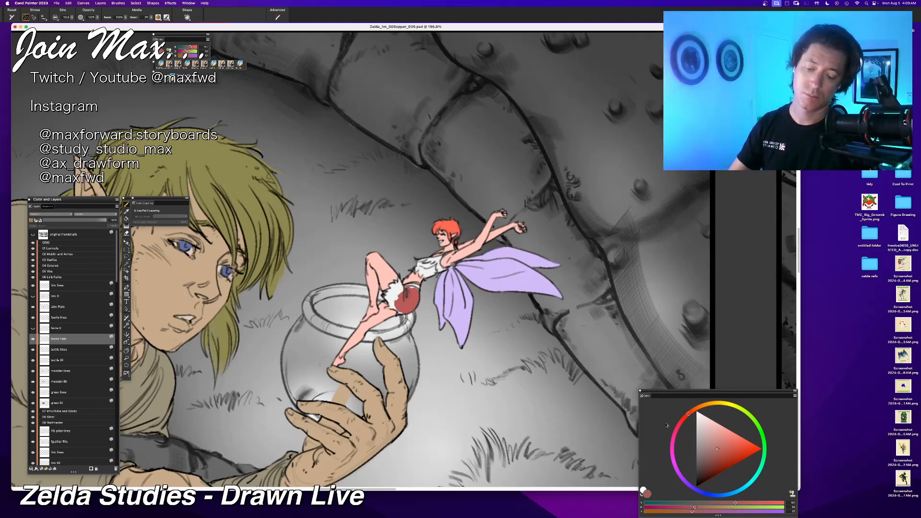
{"action": "left_click", "coordinate": [718, 446]}
{"action": "left_click_drag", "start_coordinate": [395, 290], "coordinate": [399, 311]}
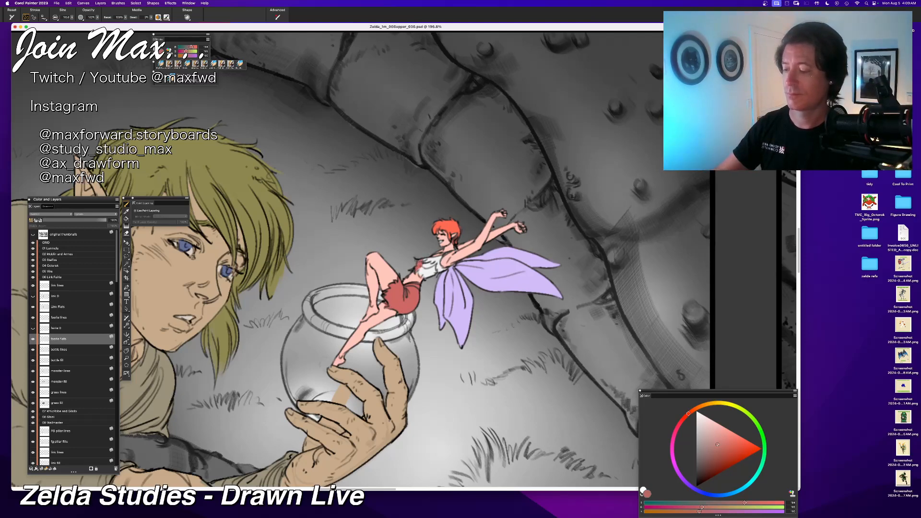
Step: Fill the fairy's ragged top with the same muted red as her shorts
{"action": "scroll", "coordinate": [417, 262], "scroll_direction": "up", "scroll_amount": 3}
{"action": "mouse_move", "coordinate": [434, 268]}
{"action": "left_mouse_down"}
{"action": "mouse_move", "coordinate": [444, 272]}
{"action": "mouse_move", "coordinate": [439, 285]}
{"action": "mouse_move", "coordinate": [458, 278]}
{"action": "mouse_move", "coordinate": [459, 262]}
{"action": "mouse_move", "coordinate": [437, 261]}
{"action": "mouse_move", "coordinate": [452, 270]}
{"action": "left_mouse_up"}
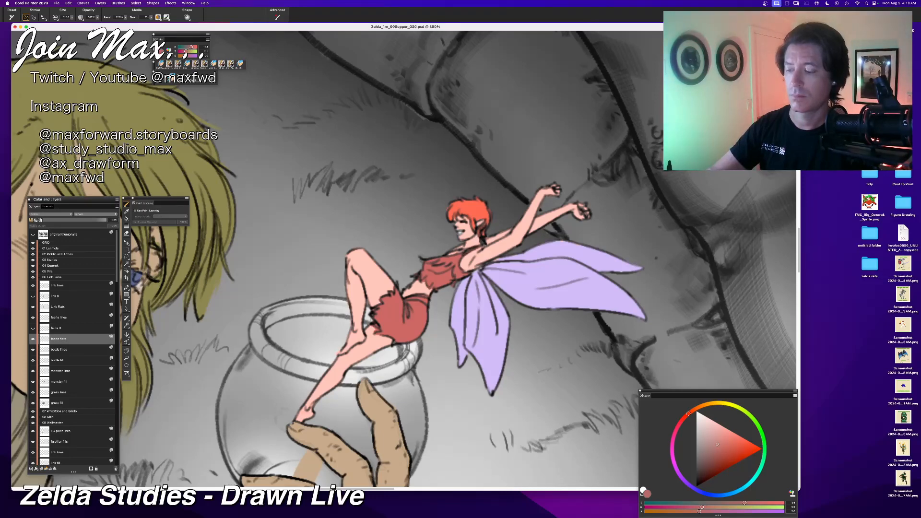
{"action": "key", "text": "super+minus"}
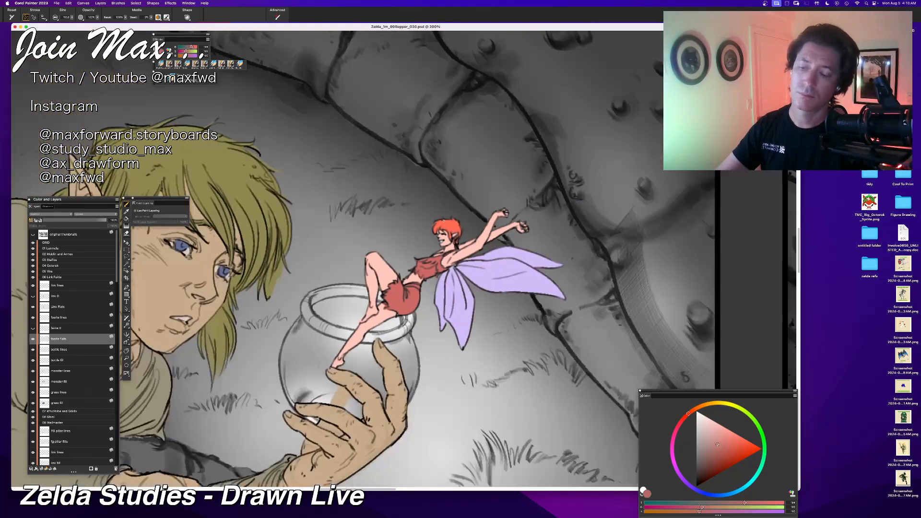
{"action": "key", "text": "super+minus"}
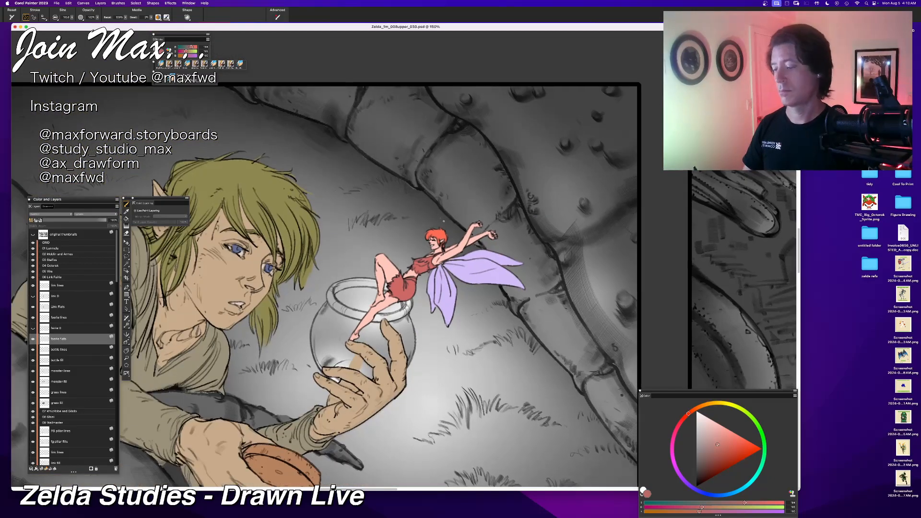
Step: Examine the jar around the fairy with the bottle lines layer switched off and on
{"action": "left_click_drag", "start_coordinate": [299, 458], "coordinate": [361, 448]}
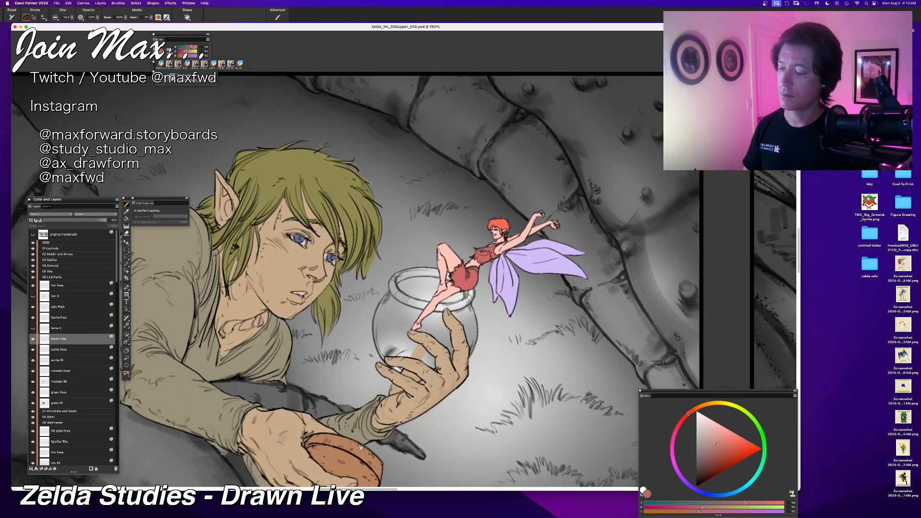
{"action": "key", "text": "super+plus"}
{"action": "key", "text": "super+minus"}
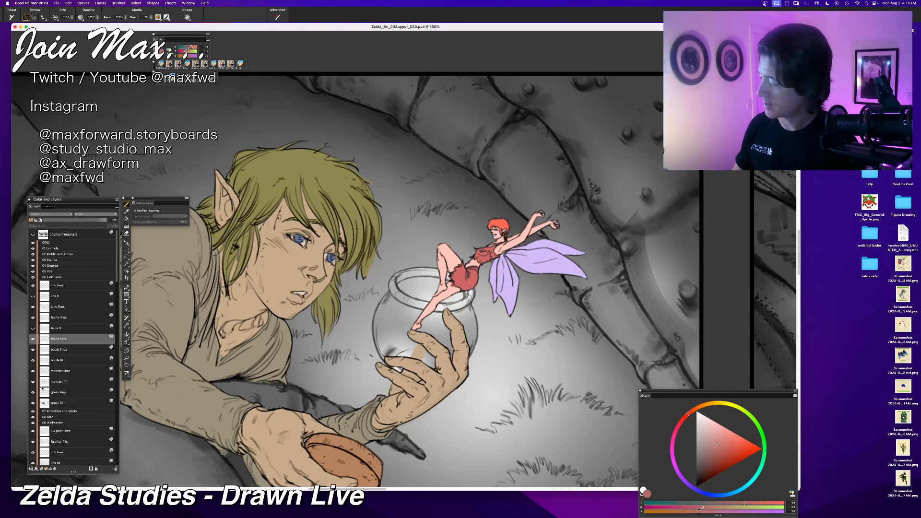
{"action": "left_click", "coordinate": [33, 350]}
{"action": "left_click", "coordinate": [33, 350]}
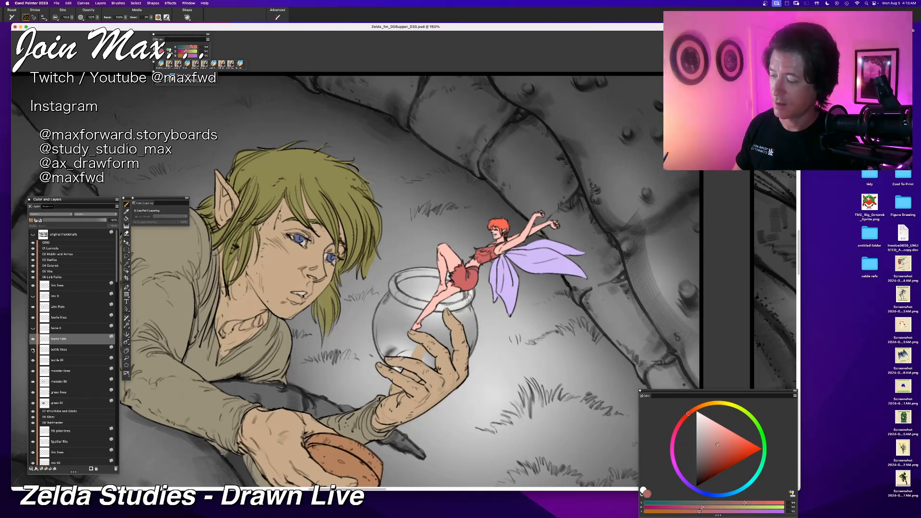
{"action": "left_click", "coordinate": [33, 350]}
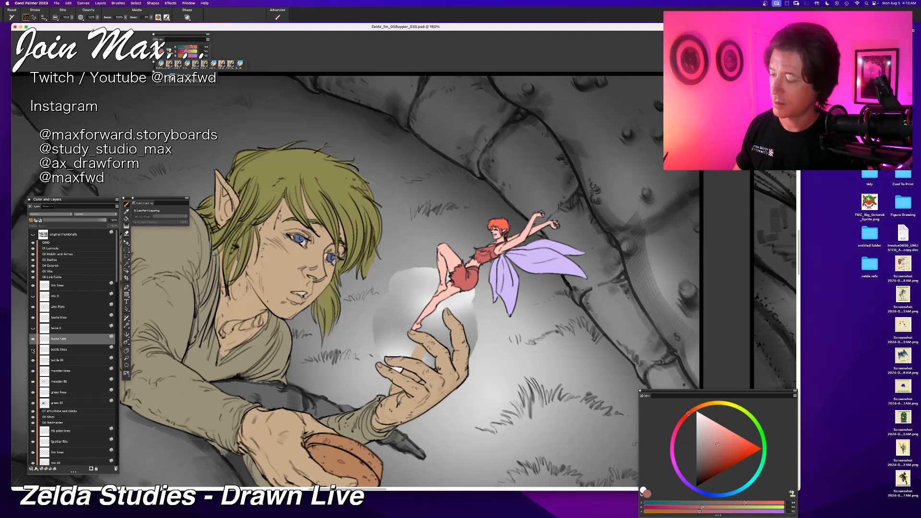
{"action": "left_click", "coordinate": [33, 350]}
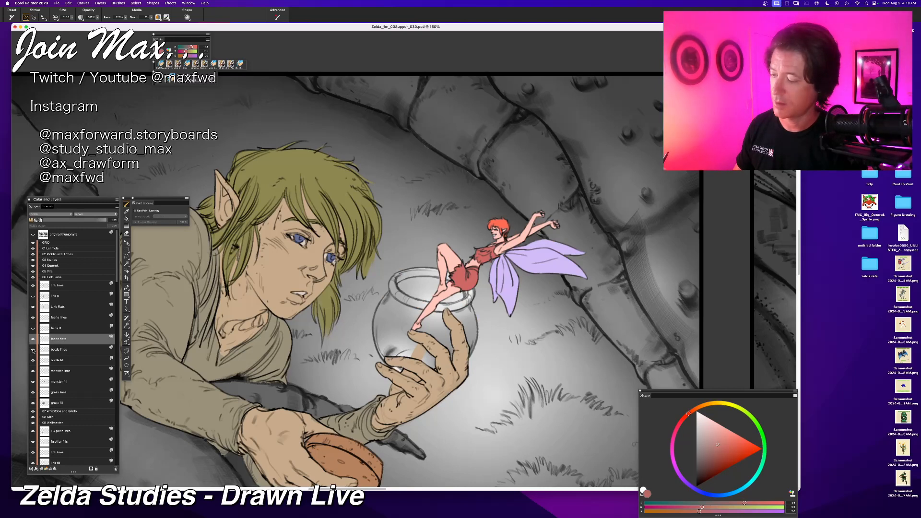
{"action": "left_click", "coordinate": [33, 350]}
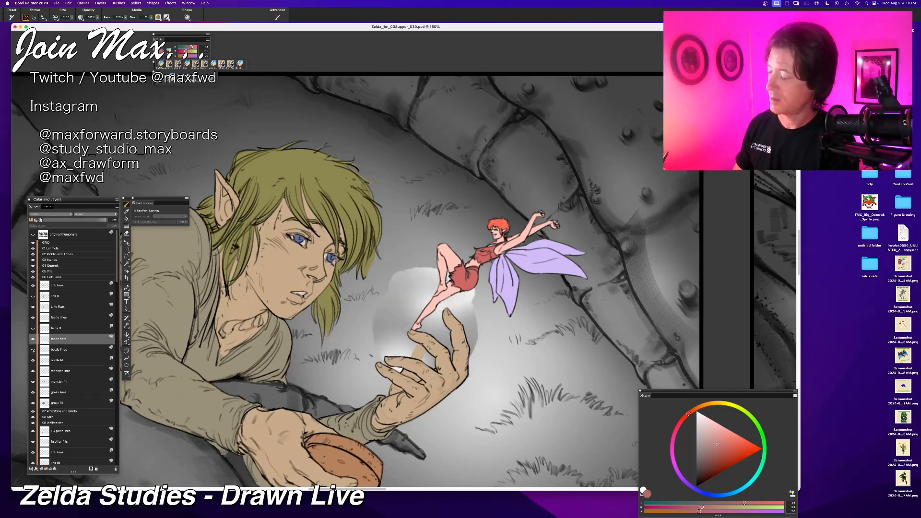
{"action": "left_click", "coordinate": [34, 350]}
Step: Make the bottle lines layer active and hide the faerie lines and faerie flats layers to isolate the jar
{"action": "left_click", "coordinate": [46, 352]}
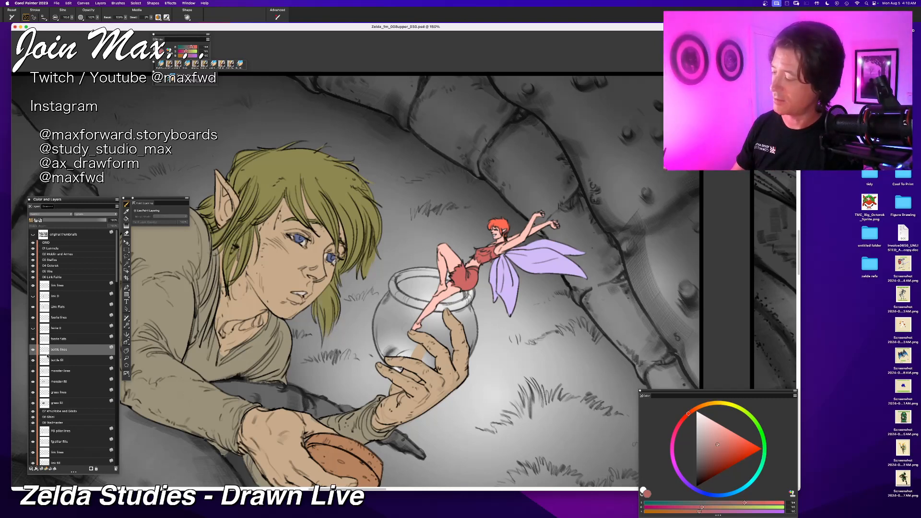
{"action": "left_click", "coordinate": [32, 318]}
{"action": "left_click", "coordinate": [33, 339]}
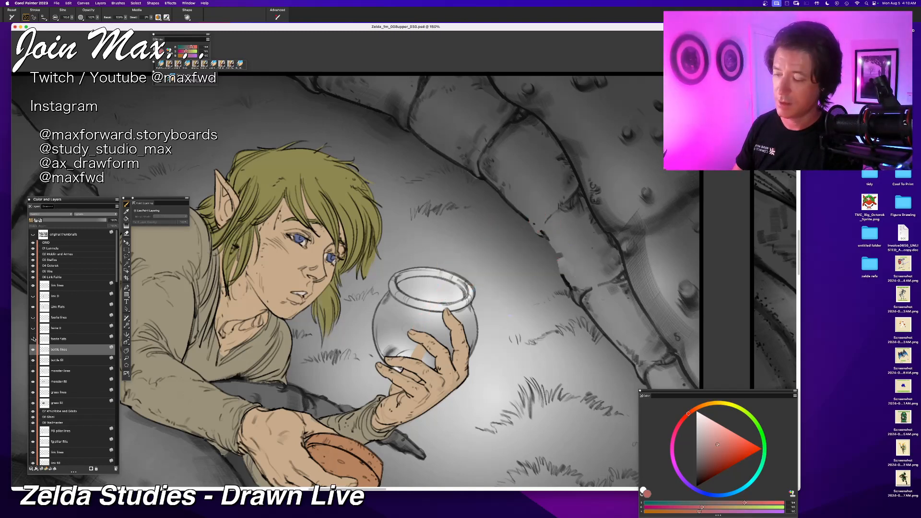
{"action": "left_click", "coordinate": [33, 350]}
{"action": "left_click", "coordinate": [33, 350]}
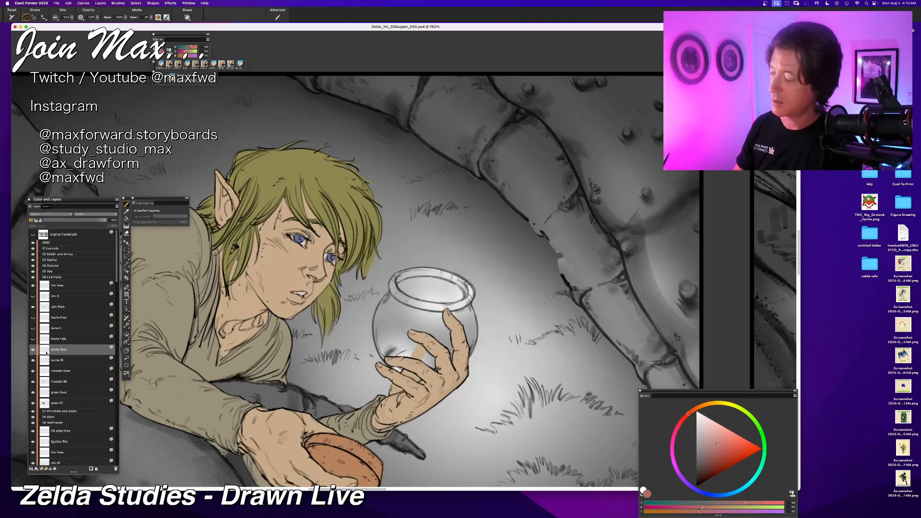
Step: Show the faerie lines, cut the jar's front outline from bottle lines along a freehand selection and paste it as two new layers
{"action": "key", "text": "l"}
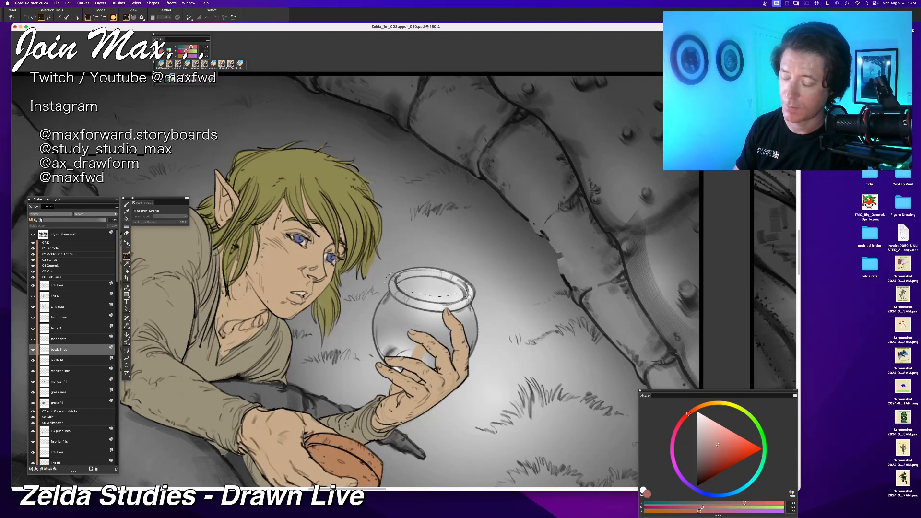
{"action": "left_click", "coordinate": [33, 318]}
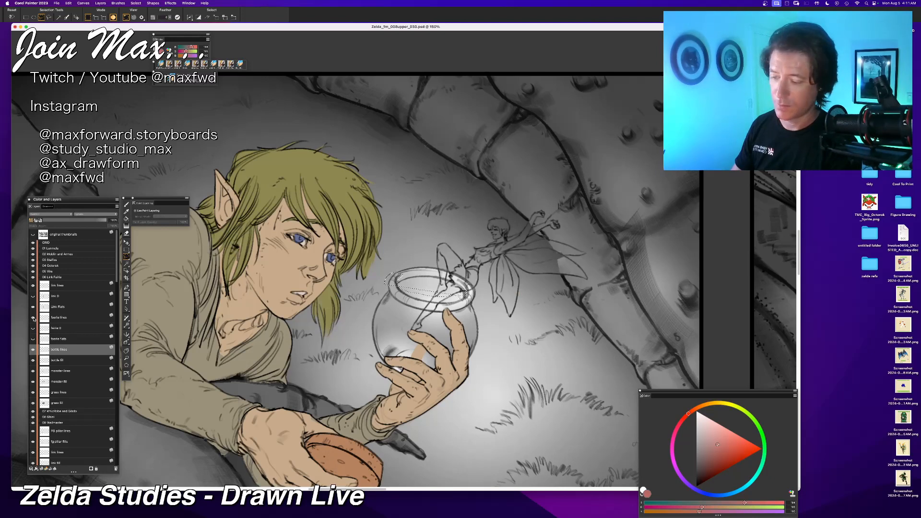
{"action": "key", "text": "super+d"}
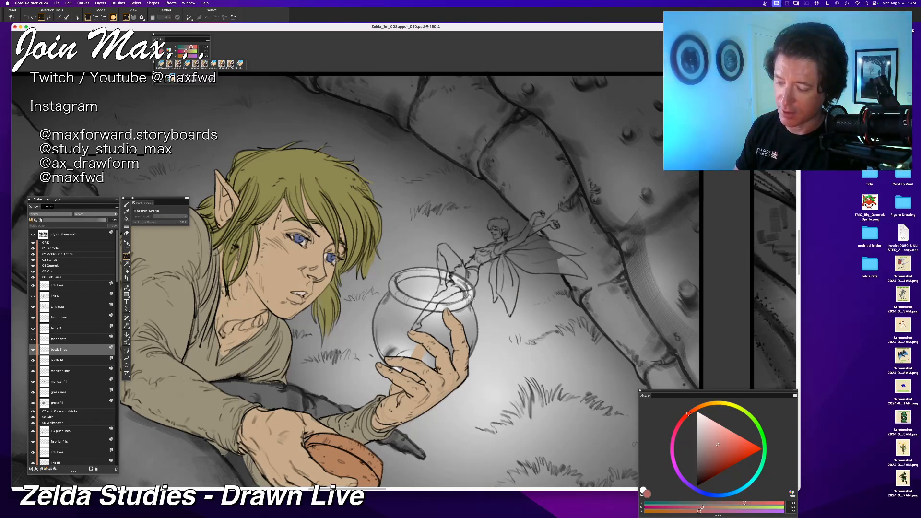
{"action": "mouse_move", "coordinate": [357, 356]}
{"action": "left_mouse_down"}
{"action": "mouse_move", "coordinate": [360, 313]}
{"action": "mouse_move", "coordinate": [396, 274]}
{"action": "left_mouse_up"}
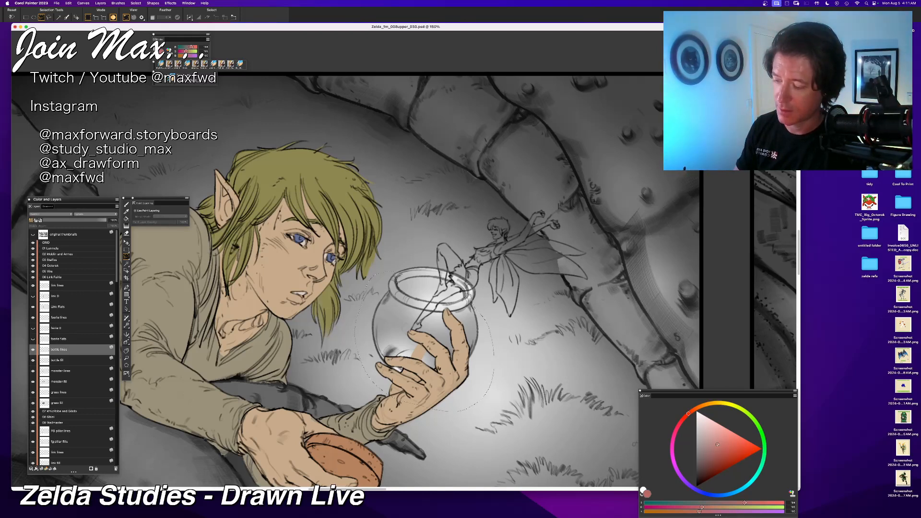
{"action": "left_click_drag", "start_coordinate": [379, 277], "coordinate": [370, 280]}
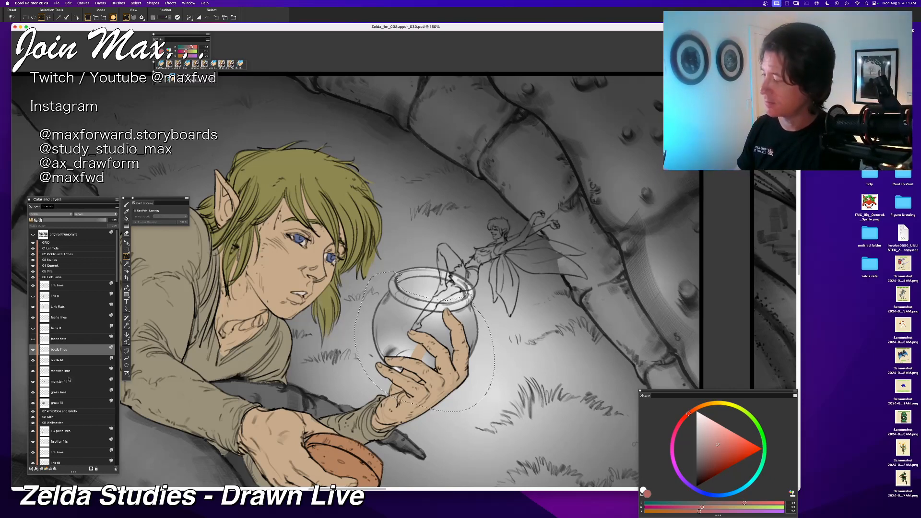
{"action": "key", "text": "super+x"}
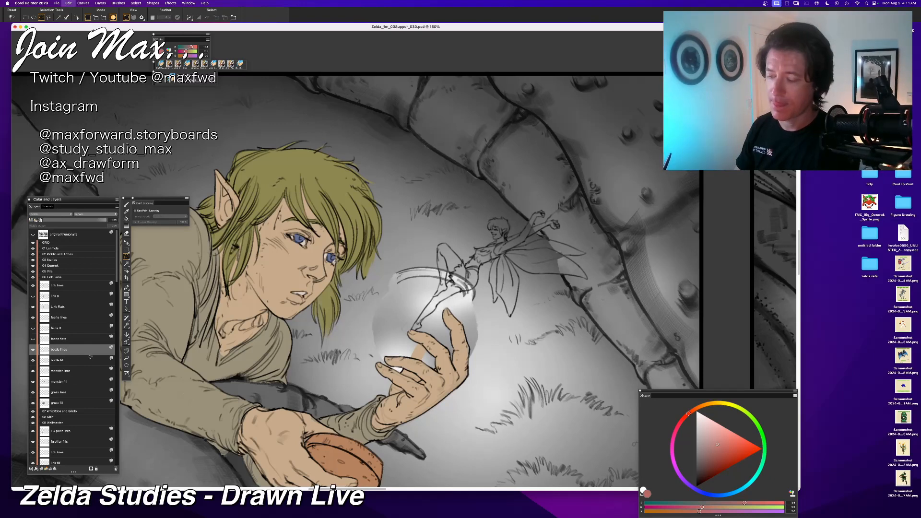
{"action": "key", "text": "super+v"}
{"action": "key", "text": "super+v"}
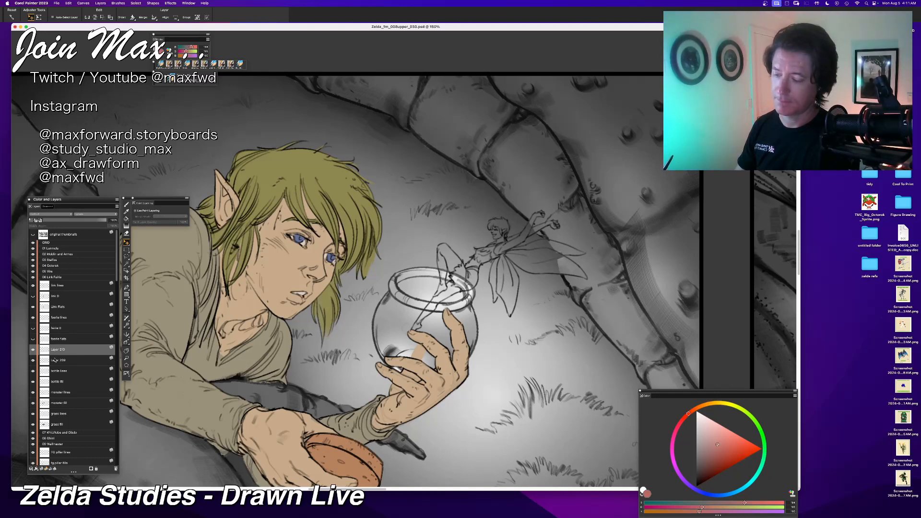
Step: Reorder the two pasted outline layers and make freehand selections around the jar's rim on the lower one
{"action": "left_click_drag", "start_coordinate": [44, 353], "coordinate": [35, 362]}
{"action": "left_click", "coordinate": [33, 361]}
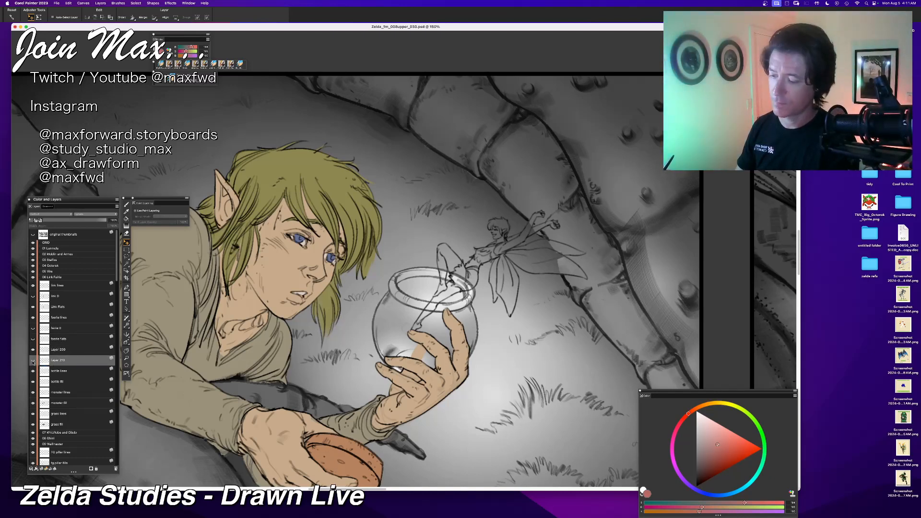
{"action": "left_click", "coordinate": [33, 361]}
{"action": "key", "text": "l"}
{"action": "mouse_move", "coordinate": [403, 268]}
{"action": "left_mouse_down"}
{"action": "mouse_move", "coordinate": [390, 270]}
{"action": "mouse_move", "coordinate": [397, 305]}
{"action": "mouse_move", "coordinate": [453, 320]}
{"action": "left_mouse_up"}
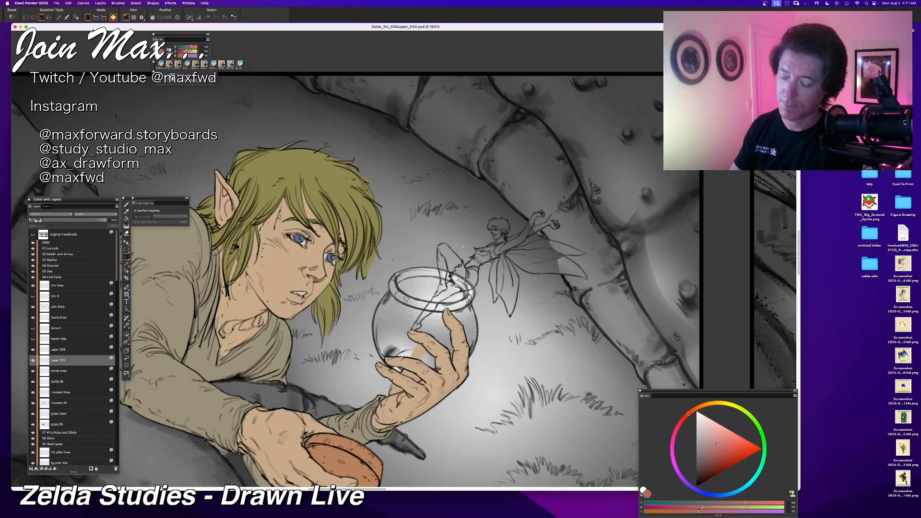
{"action": "mouse_move", "coordinate": [462, 246]}
{"action": "left_mouse_down"}
{"action": "mouse_move", "coordinate": [431, 220]}
{"action": "mouse_move", "coordinate": [398, 239]}
{"action": "left_mouse_up"}
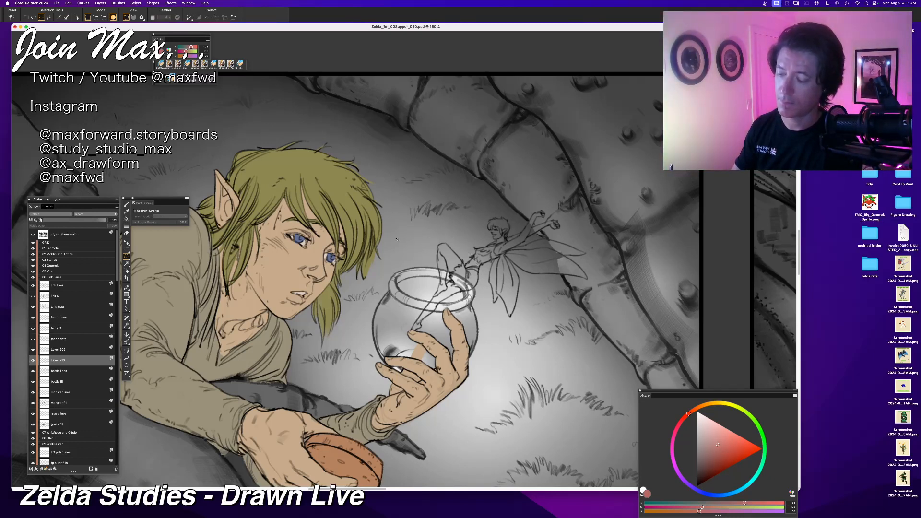
Step: Merge the lower pasted outline layer into bottle lines and compare the jar with the line layers switched off and on
{"action": "left_click", "coordinate": [33, 371]}
{"action": "left_click", "coordinate": [33, 371]}
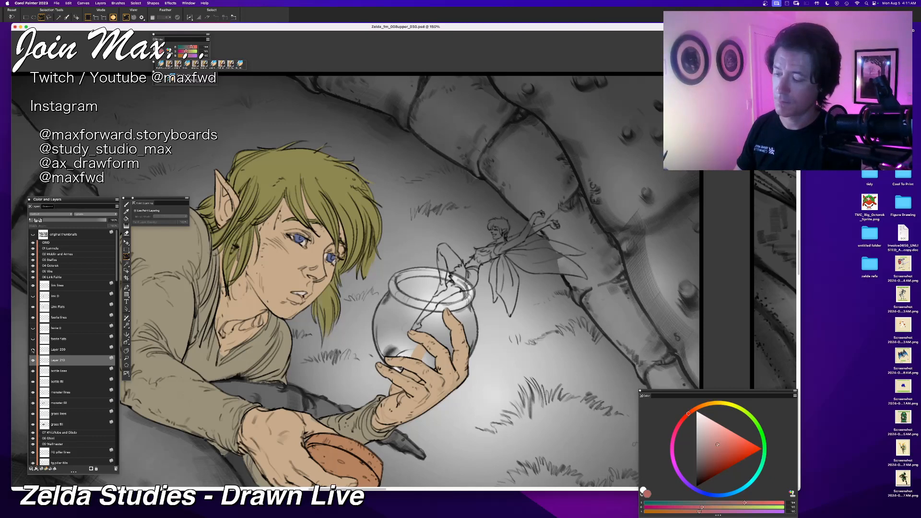
{"action": "left_click", "coordinate": [49, 371], "text": "shift"}
{"action": "key", "text": "super+e"}
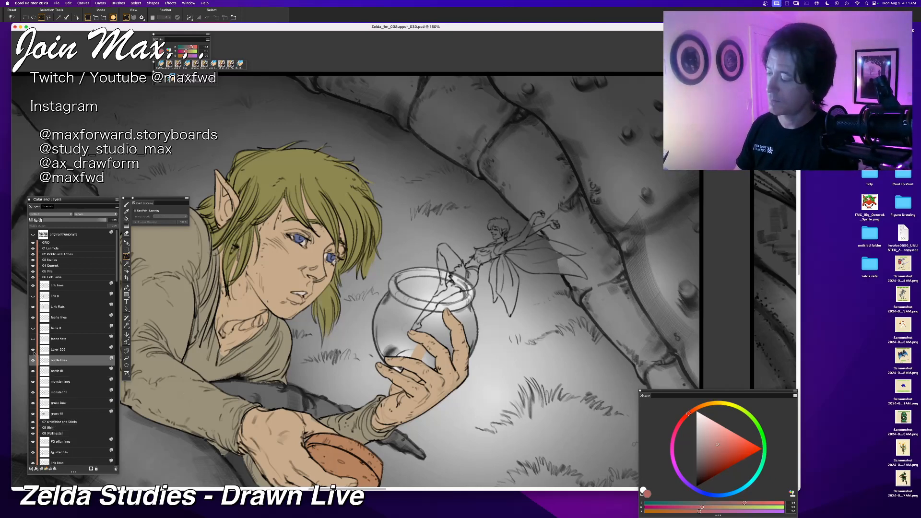
{"action": "left_click", "coordinate": [33, 360]}
{"action": "left_click", "coordinate": [33, 360]}
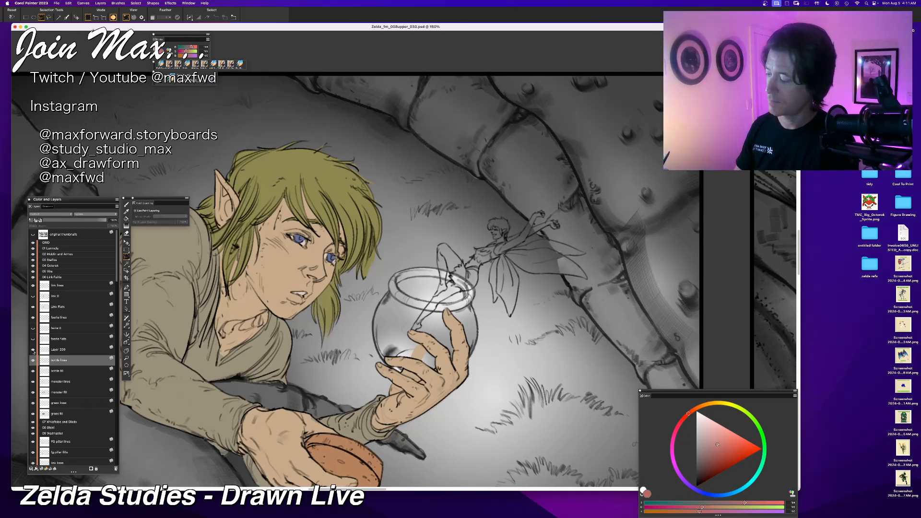
{"action": "left_click", "coordinate": [34, 361]}
{"action": "left_click", "coordinate": [33, 361]}
{"action": "left_click", "coordinate": [33, 361]}
{"action": "left_click", "coordinate": [34, 361]}
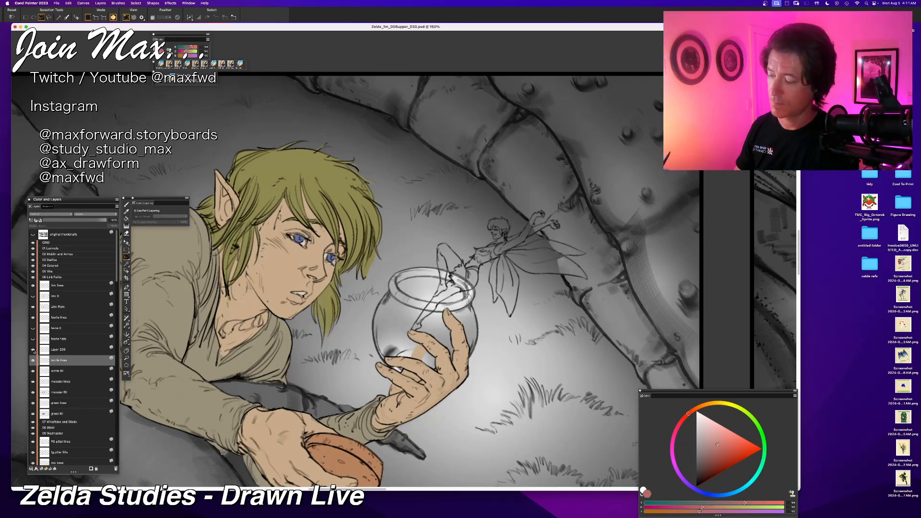
Step: Duplicate the jar's fill layer and place the copy above the bottle lines layer
{"action": "left_click", "coordinate": [53, 372]}
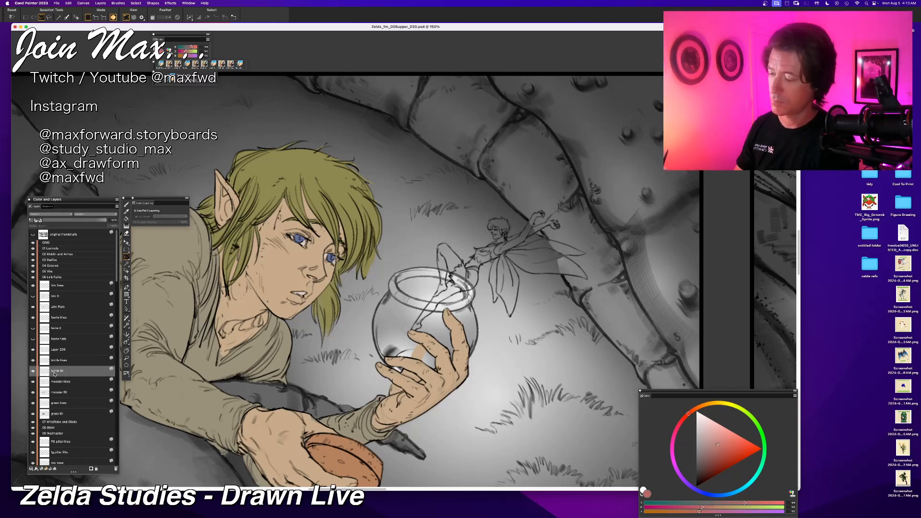
{"action": "key", "text": "super+shift+n"}
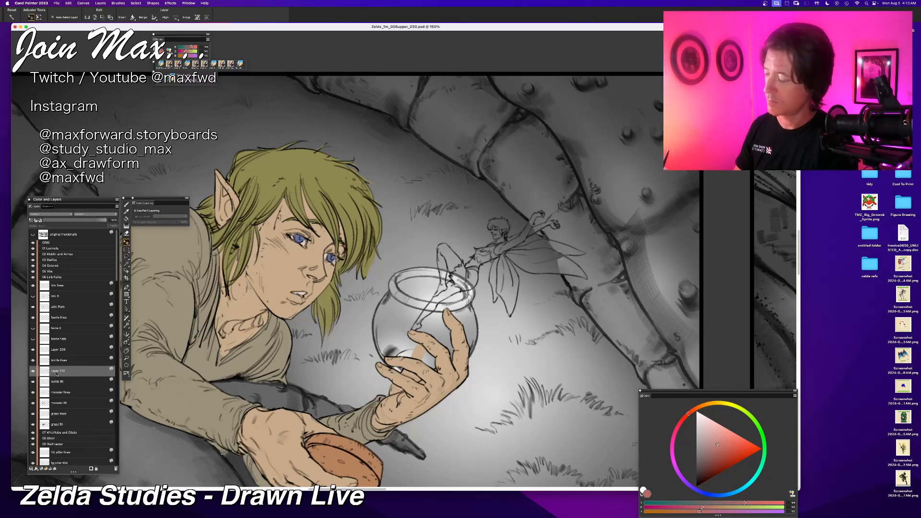
{"action": "left_click_drag", "start_coordinate": [55, 372], "coordinate": [51, 358]}
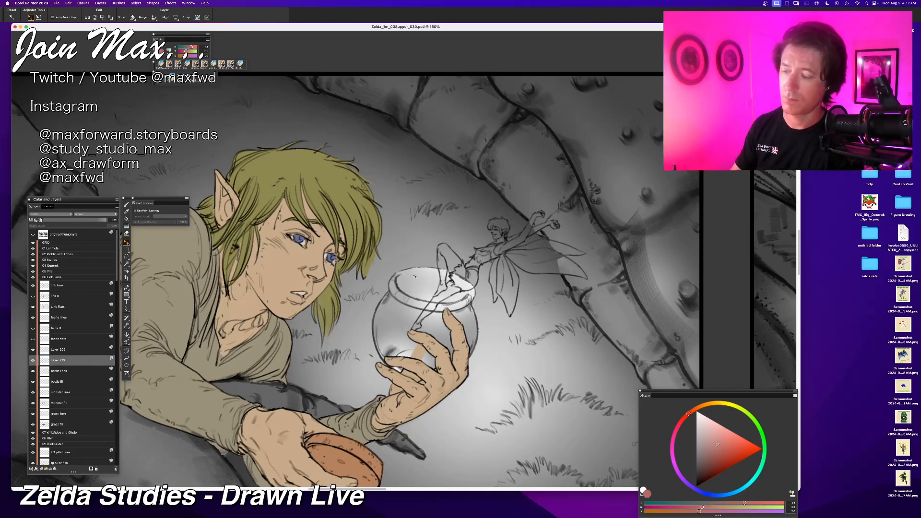
Step: Delete the rim and mouth of the jar from the duplicated fill using freehand selections
{"action": "key", "text": "l"}
{"action": "mouse_move", "coordinate": [388, 280]}
{"action": "left_mouse_down"}
{"action": "mouse_move", "coordinate": [416, 255]}
{"action": "mouse_move", "coordinate": [390, 277]}
{"action": "left_mouse_up"}
{"action": "key", "text": "BackSpace"}
{"action": "key", "text": "super+d"}
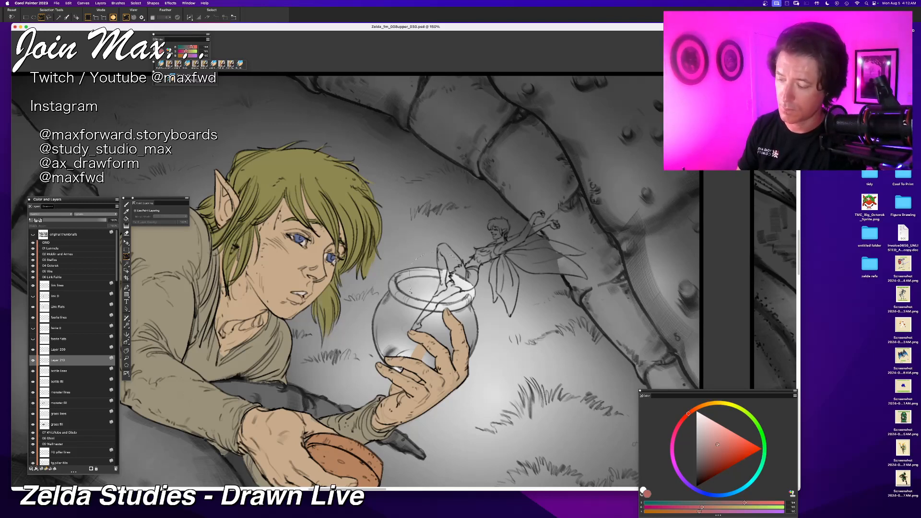
{"action": "mouse_move", "coordinate": [458, 264]}
{"action": "left_mouse_down"}
{"action": "mouse_move", "coordinate": [438, 282]}
{"action": "mouse_move", "coordinate": [415, 256]}
{"action": "left_mouse_up"}
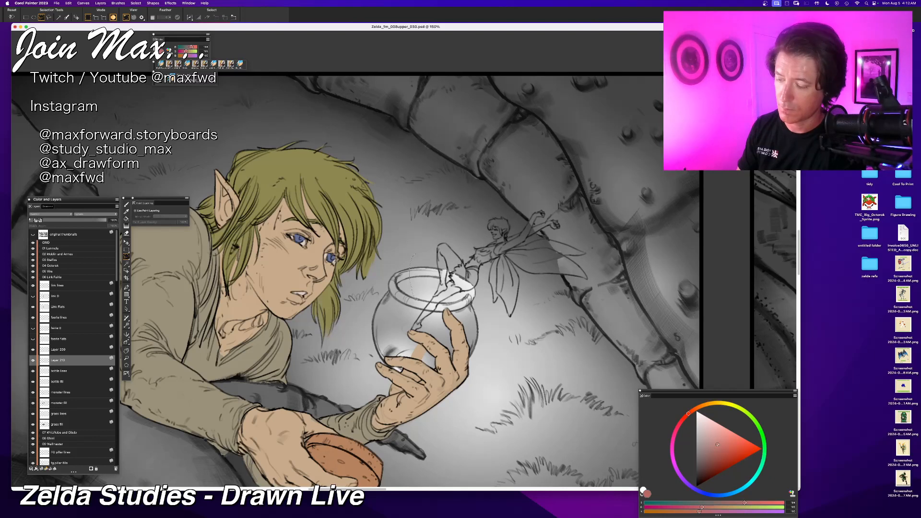
{"action": "mouse_move", "coordinate": [447, 305]}
{"action": "left_mouse_down"}
{"action": "mouse_move", "coordinate": [461, 269]}
{"action": "mouse_move", "coordinate": [416, 253]}
{"action": "mouse_move", "coordinate": [430, 299]}
{"action": "left_mouse_up"}
{"action": "key", "text": "BackSpace"}
{"action": "key", "text": "super+d"}
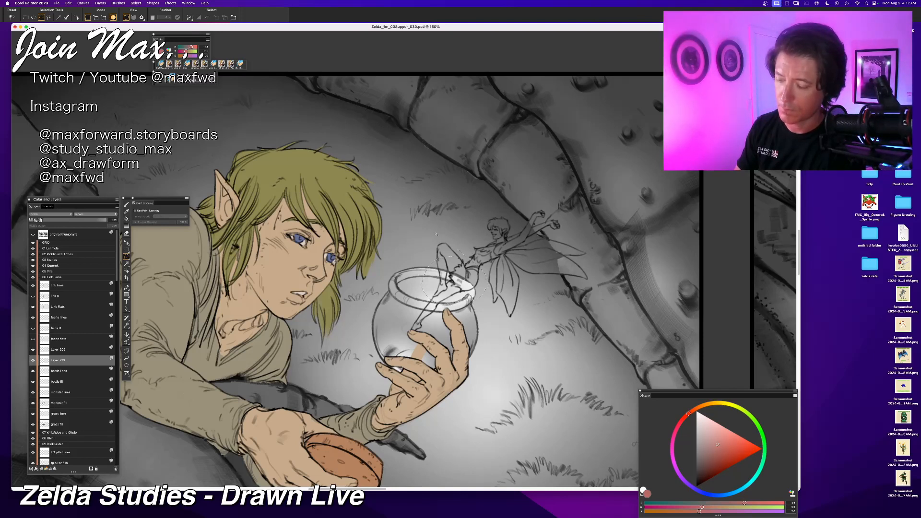
{"action": "key", "text": "BackSpace"}
{"action": "key", "text": "super+d"}
{"action": "key", "text": "b"}
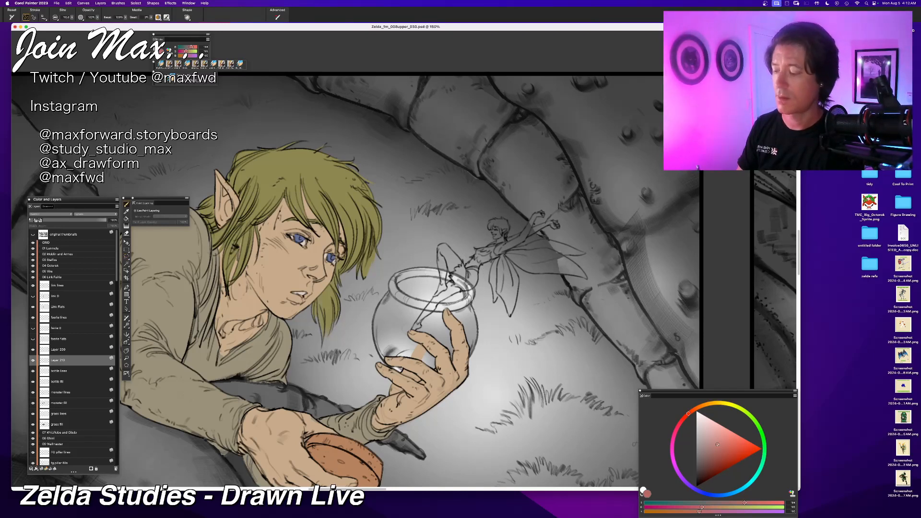
Step: Move the jar's front outline layer and the duplicated jar fill above the faerie lines layer, leaving both visible
{"action": "left_click", "coordinate": [33, 360]}
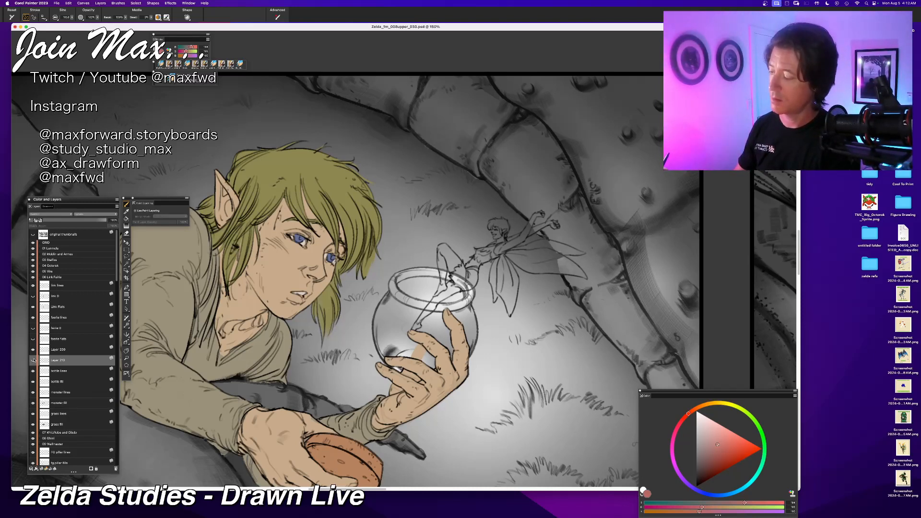
{"action": "left_click", "coordinate": [33, 350]}
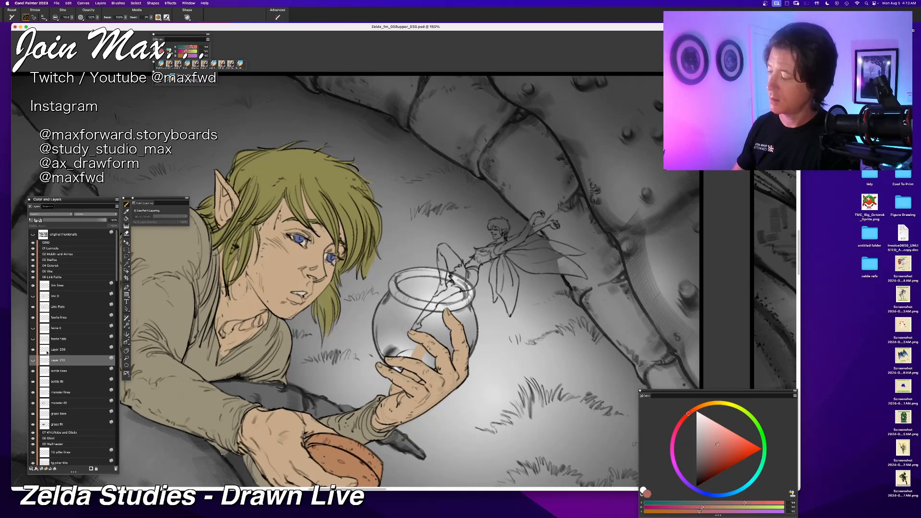
{"action": "left_click_drag", "start_coordinate": [36, 352], "coordinate": [42, 317]}
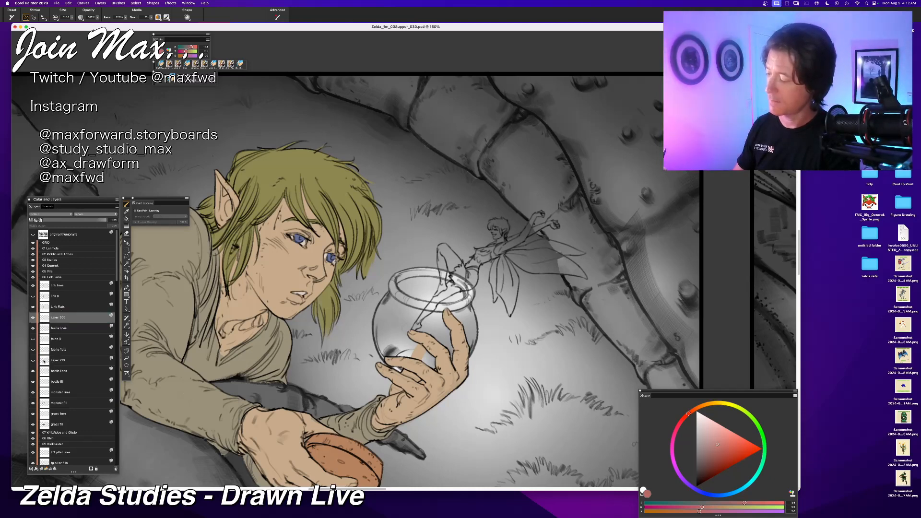
{"action": "left_click", "coordinate": [33, 361]}
{"action": "left_click", "coordinate": [33, 361]}
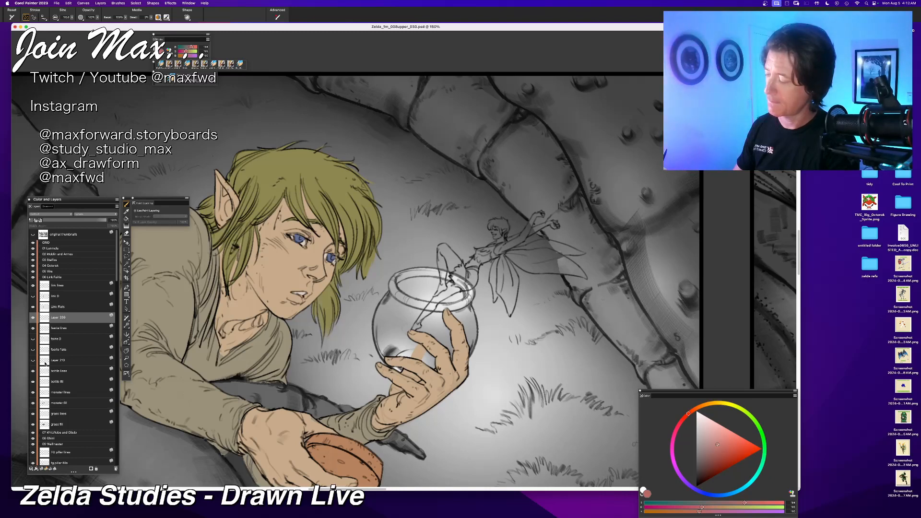
{"action": "left_click_drag", "start_coordinate": [45, 364], "coordinate": [44, 333]}
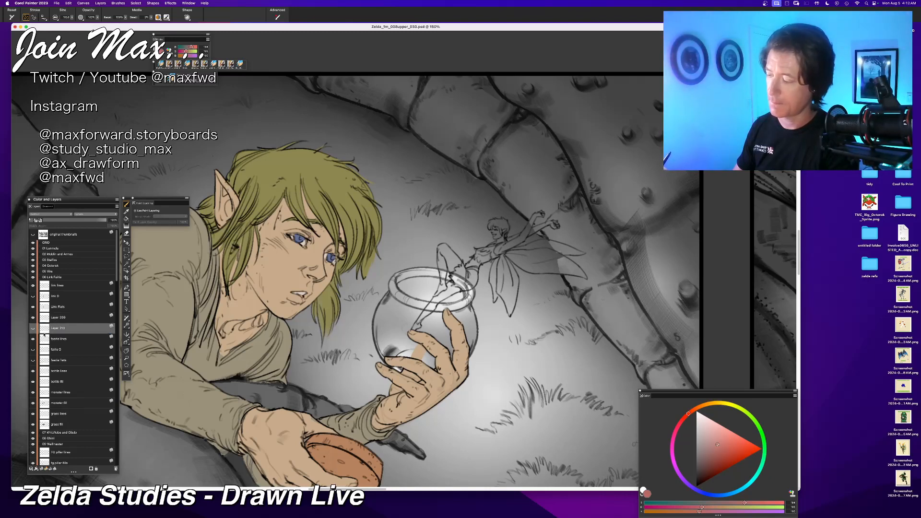
{"action": "left_click", "coordinate": [33, 329]}
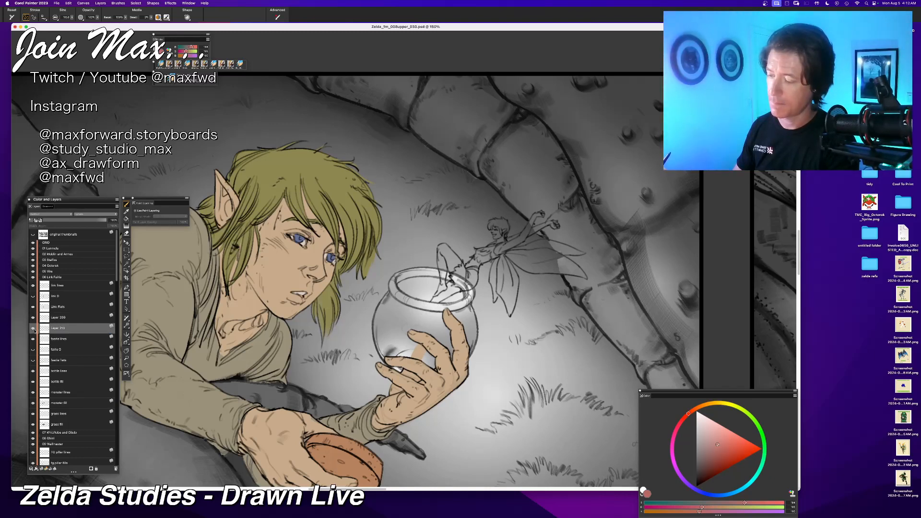
Step: Lower the duplicated jar fill's opacity so the fairy's foot shows through the glass, and show the faerie flats again
{"action": "left_click_drag", "start_coordinate": [107, 220], "coordinate": [88, 222]}
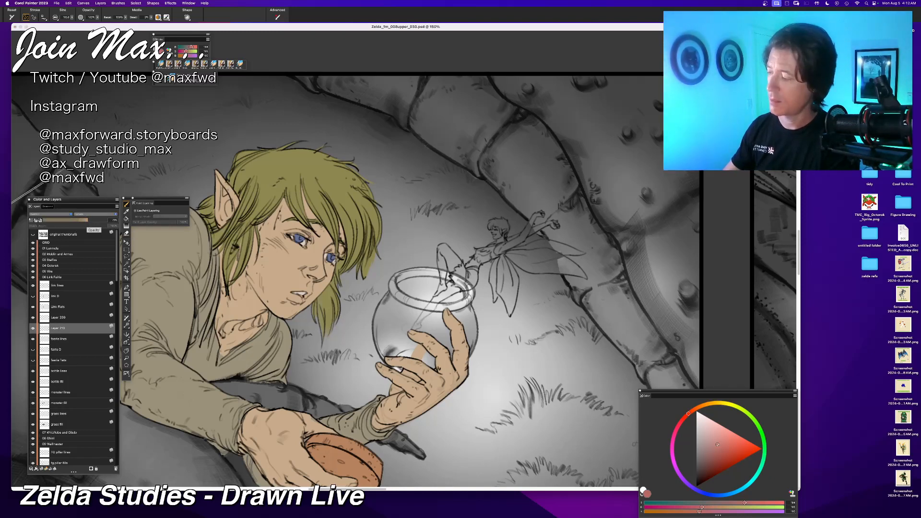
{"action": "left_click", "coordinate": [33, 361]}
{"action": "left_click", "coordinate": [33, 350]}
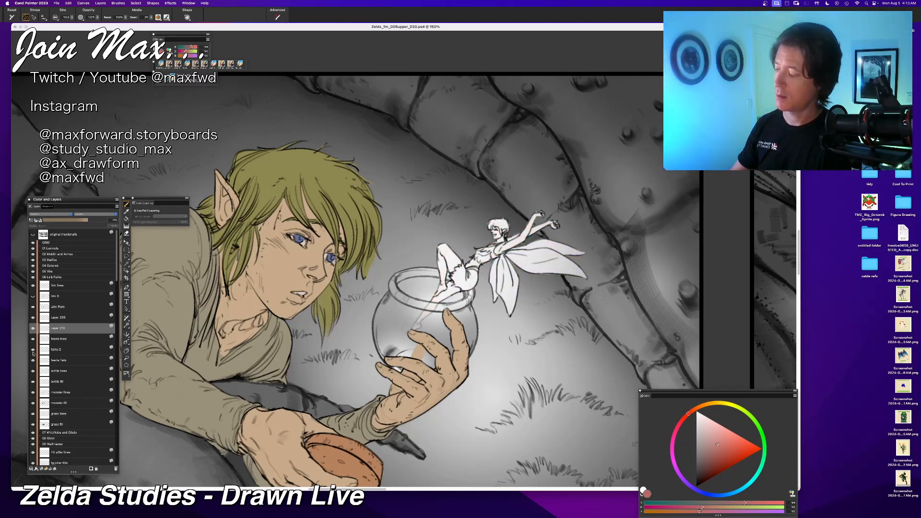
{"action": "left_click", "coordinate": [33, 351]}
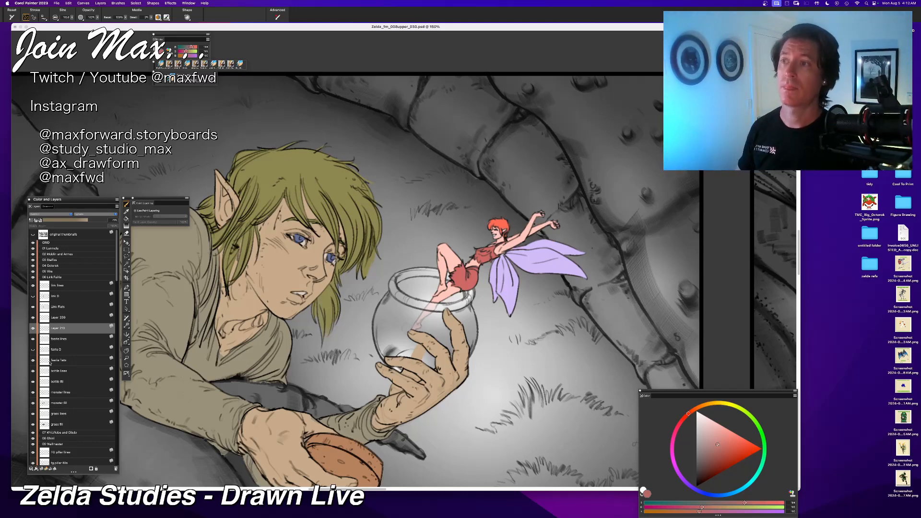
{"action": "key", "text": "super+minus"}
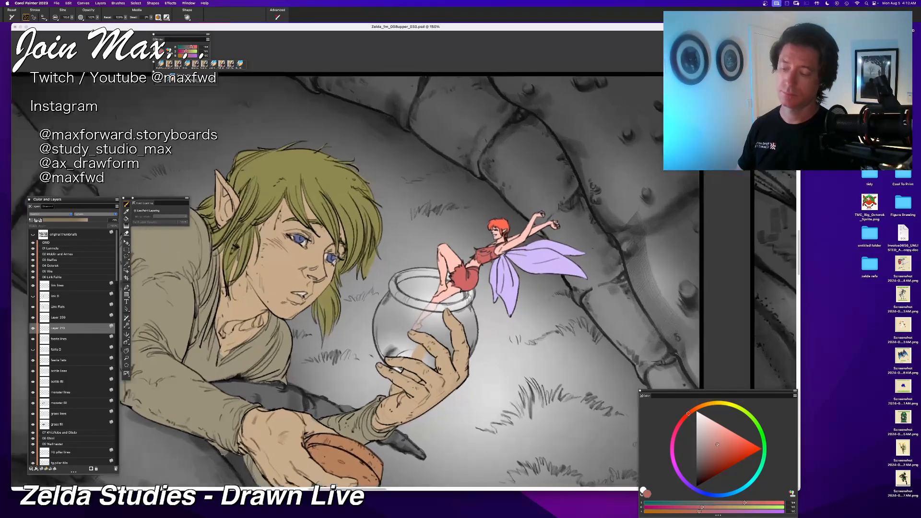
{"action": "key", "text": "super+equal"}
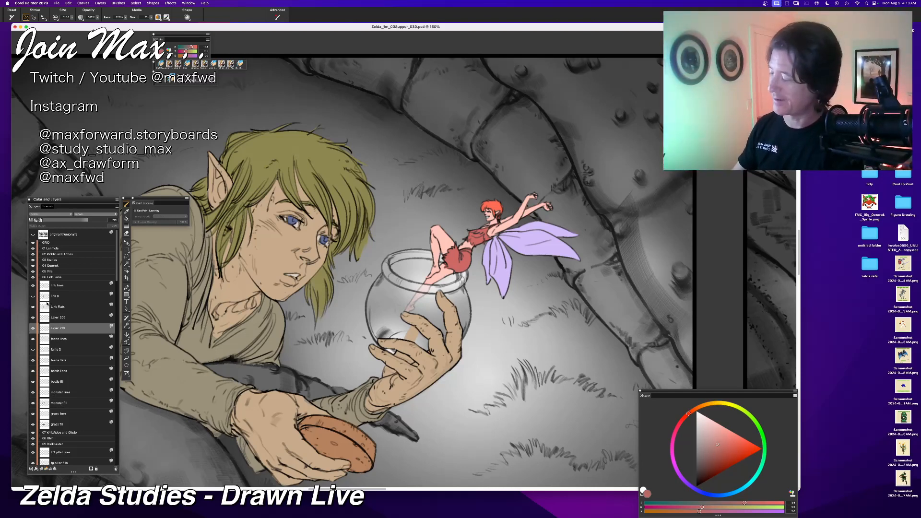
Step: Cut the outlines of Link's thumb behind the jar from the link lines layer and paste them onto a new layer
{"action": "left_click", "coordinate": [32, 296]}
{"action": "left_click", "coordinate": [33, 296]}
{"action": "left_click", "coordinate": [52, 298]}
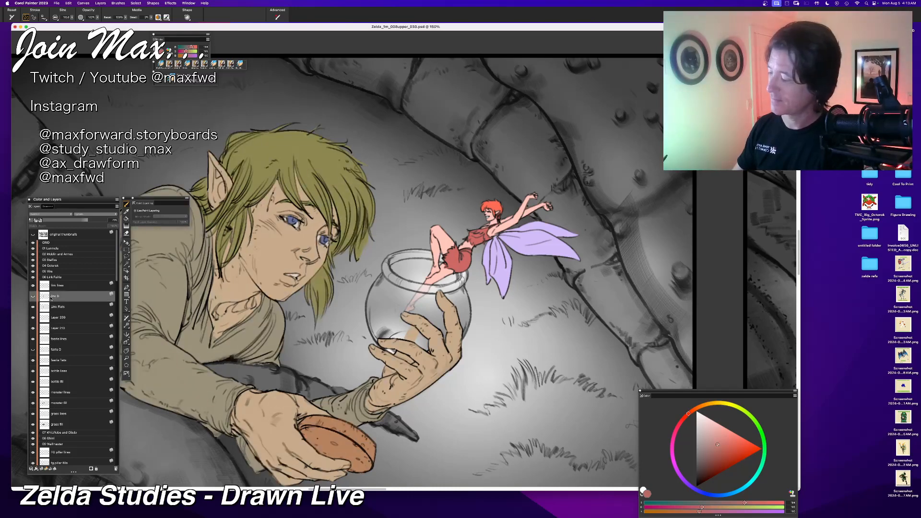
{"action": "key", "text": "l"}
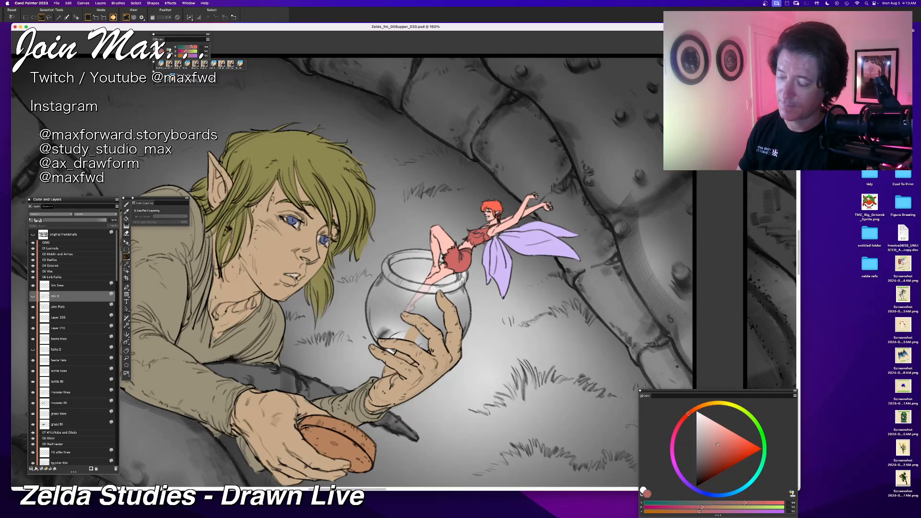
{"action": "left_click_drag", "start_coordinate": [420, 345], "coordinate": [419, 345]}
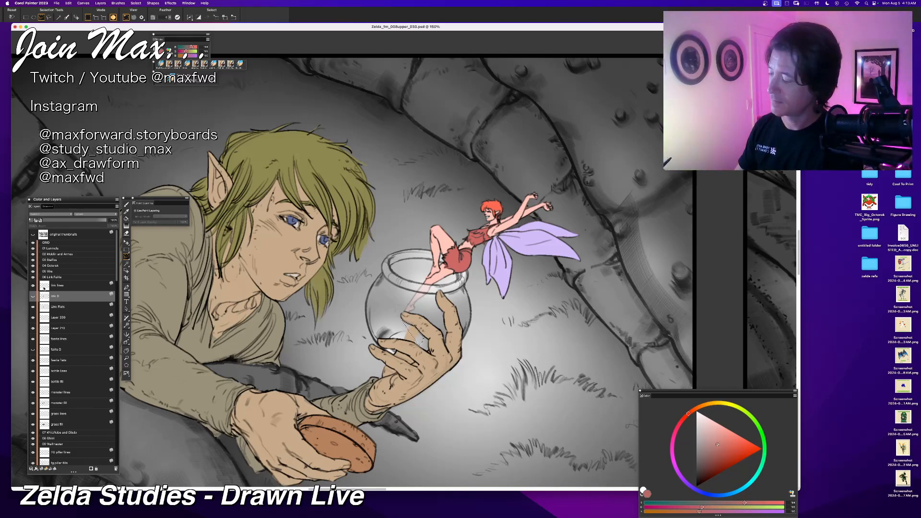
{"action": "left_click", "coordinate": [32, 298]}
{"action": "left_click", "coordinate": [60, 285]}
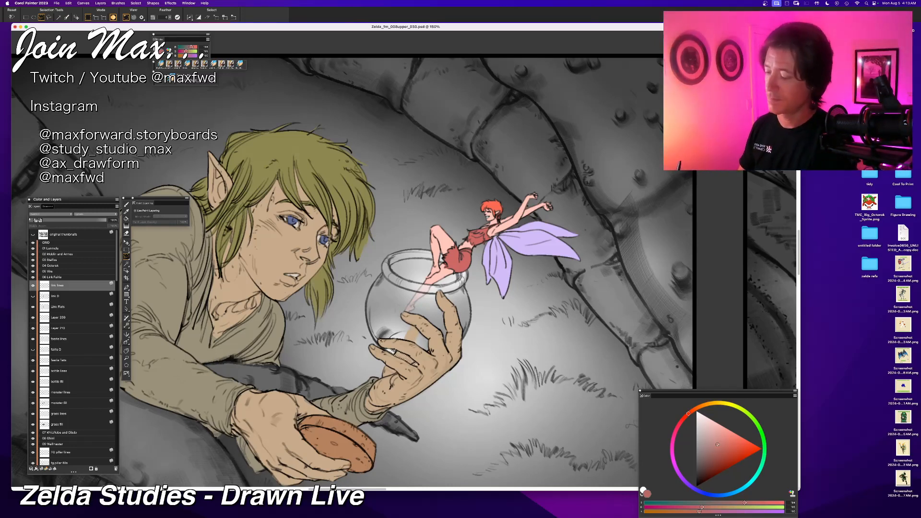
{"action": "key", "text": "super+z"}
{"action": "key", "text": "super+v"}
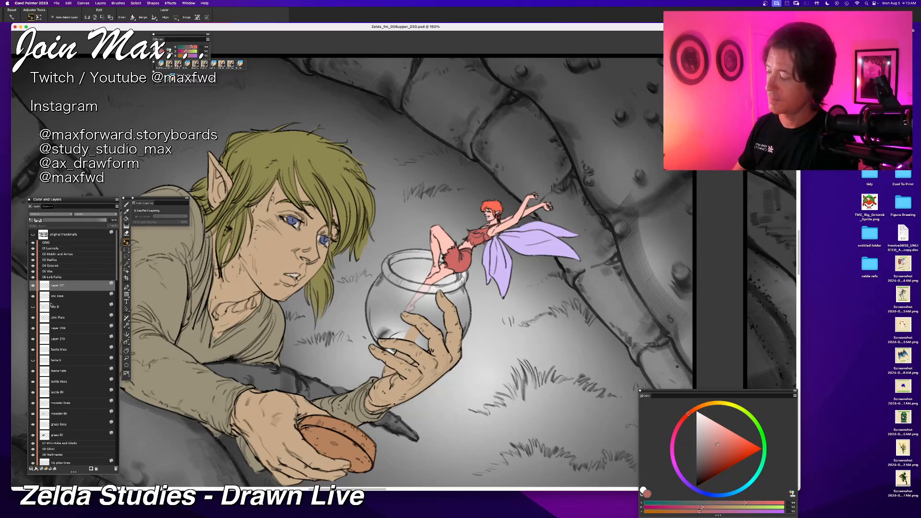
Step: Move the pasted thumb outlines directly below the bottle fill layer and rename that layer "link thumb lines"
{"action": "left_click_drag", "start_coordinate": [44, 287], "coordinate": [41, 393]}
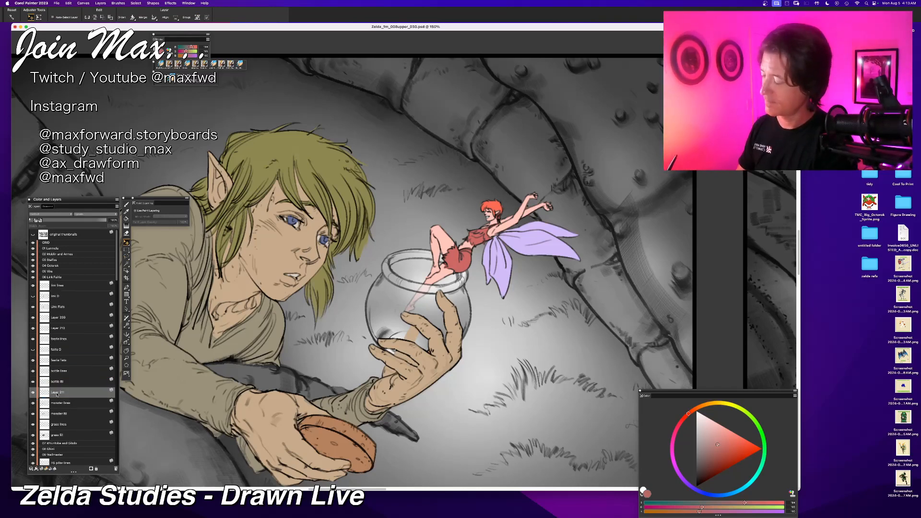
{"action": "double_click", "coordinate": [69, 394]}
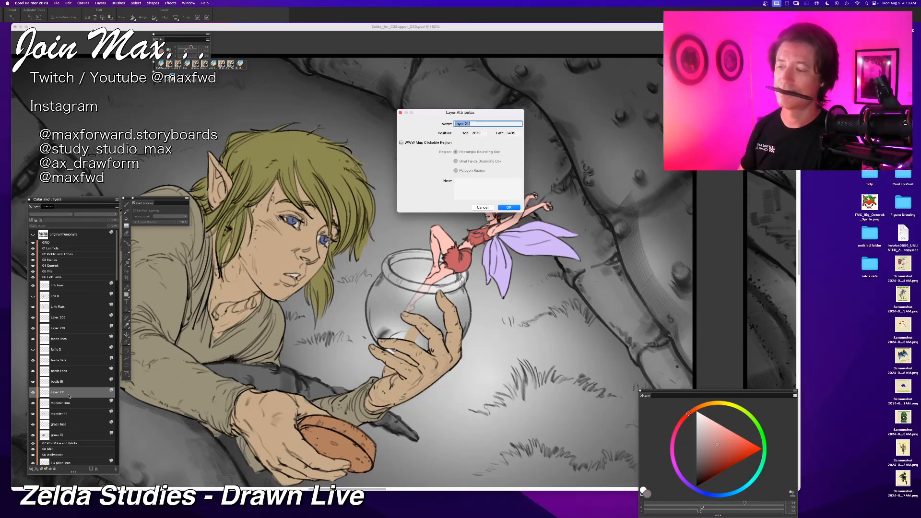
{"action": "type", "text": "ink thu"}
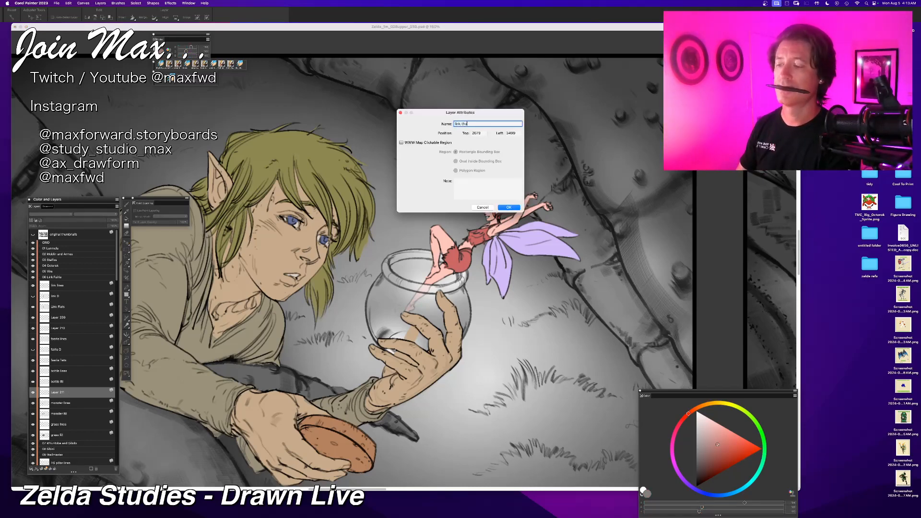
{"action": "type", "text": "mb lines"}
{"action": "key", "text": "Return"}
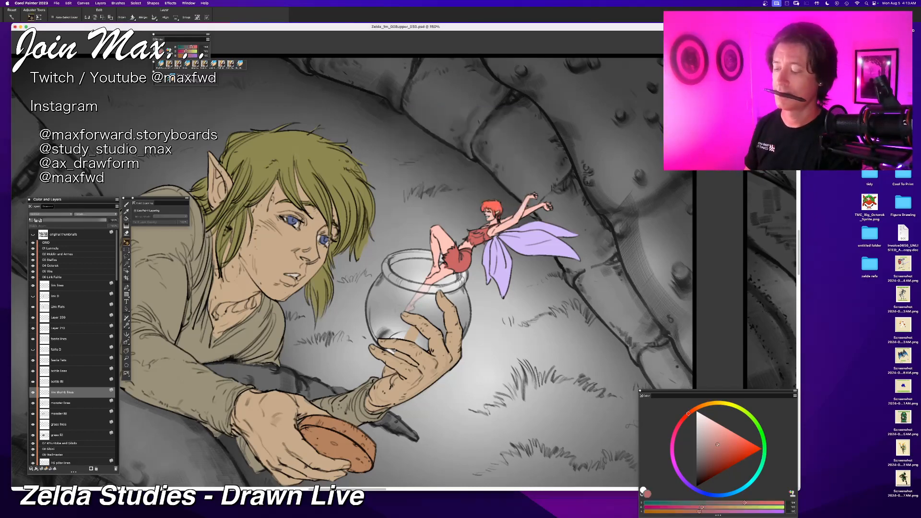
Step: Transfer the thumb's flat colour from the link flats layer onto its own layer directly below the link thumb lines
{"action": "left_click", "coordinate": [33, 307]}
{"action": "left_click", "coordinate": [33, 307]}
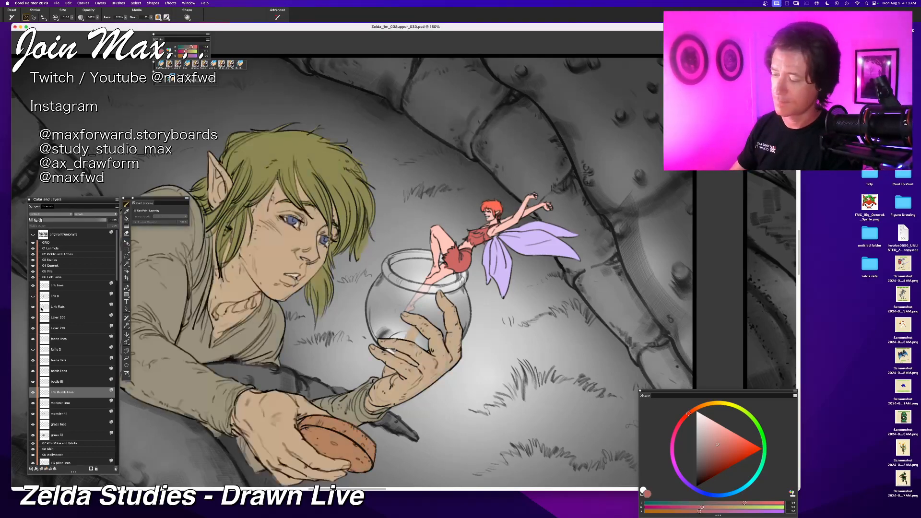
{"action": "left_click", "coordinate": [58, 307]}
{"action": "key", "text": "l"}
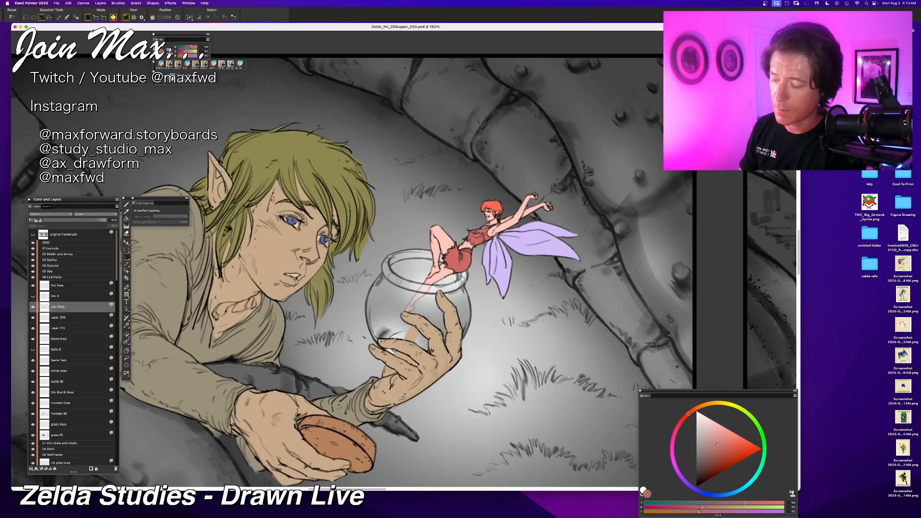
{"action": "left_click_drag", "start_coordinate": [399, 327], "coordinate": [406, 325]}
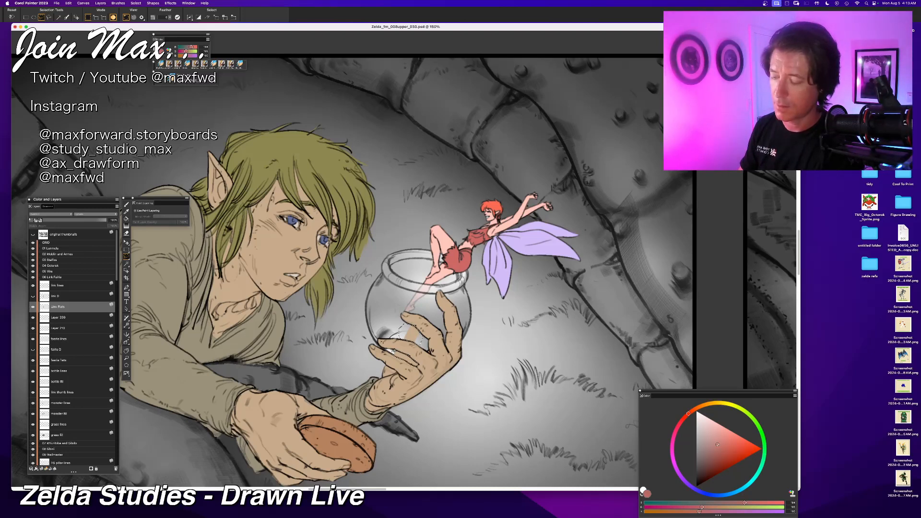
{"action": "key", "text": "super+c"}
{"action": "key", "text": "super+v"}
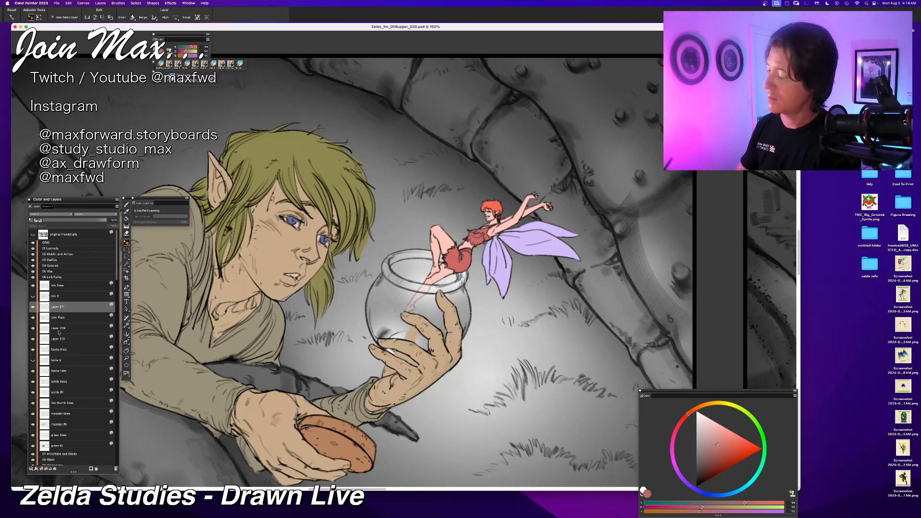
{"action": "left_click_drag", "start_coordinate": [44, 309], "coordinate": [44, 412]}
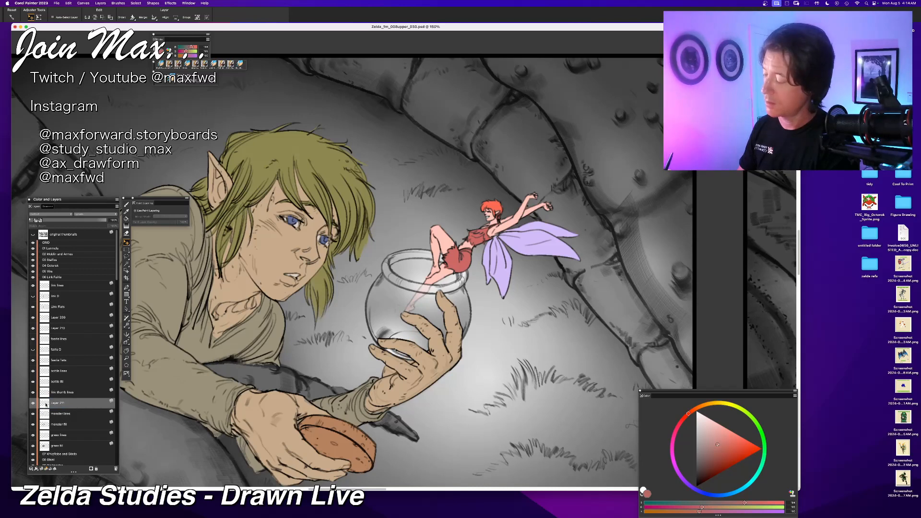
Step: Lower the opacity of the bottle fill layer and of the duplicated front fill so the thumb and foot show more clearly
{"action": "left_click", "coordinate": [48, 382]}
{"action": "mouse_move", "coordinate": [84, 220]}
{"action": "left_mouse_down"}
{"action": "mouse_move", "coordinate": [42, 220]}
{"action": "mouse_move", "coordinate": [75, 223]}
{"action": "left_mouse_up"}
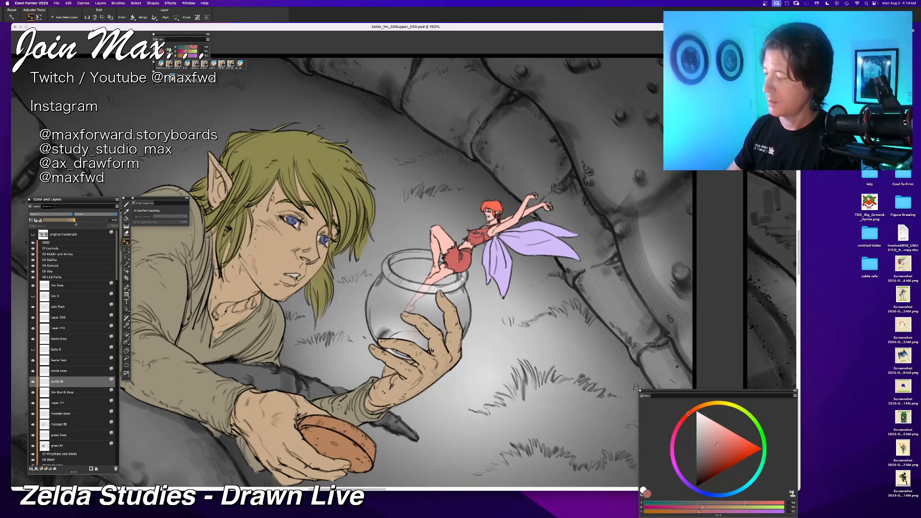
{"action": "left_click", "coordinate": [57, 328]}
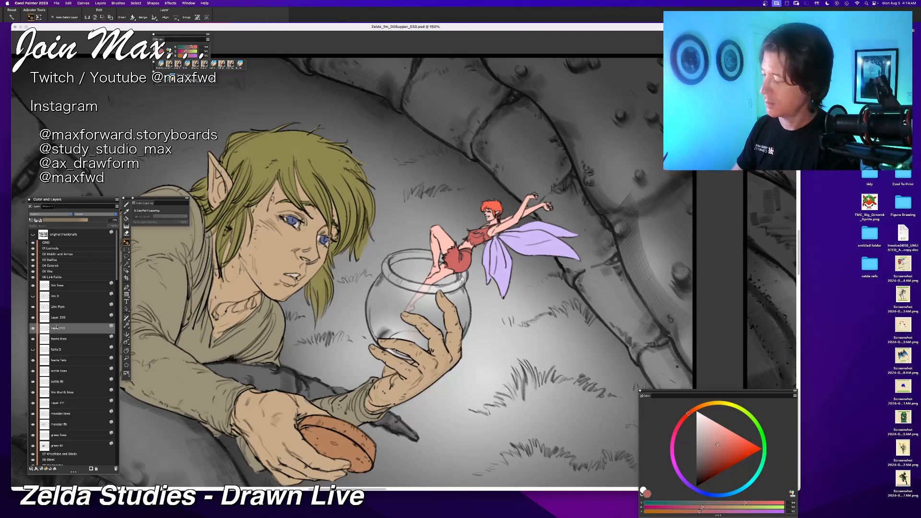
{"action": "left_click", "coordinate": [71, 222]}
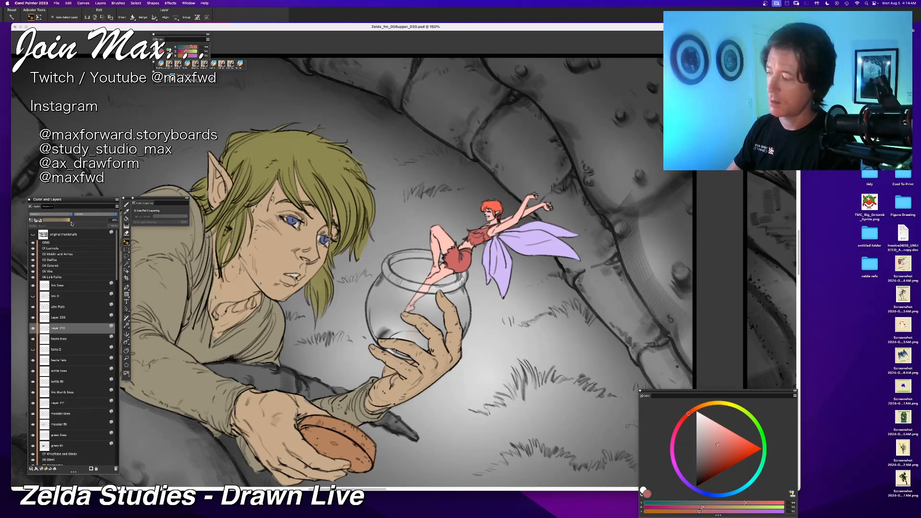
{"action": "left_click_drag", "start_coordinate": [72, 224], "coordinate": [74, 222]}
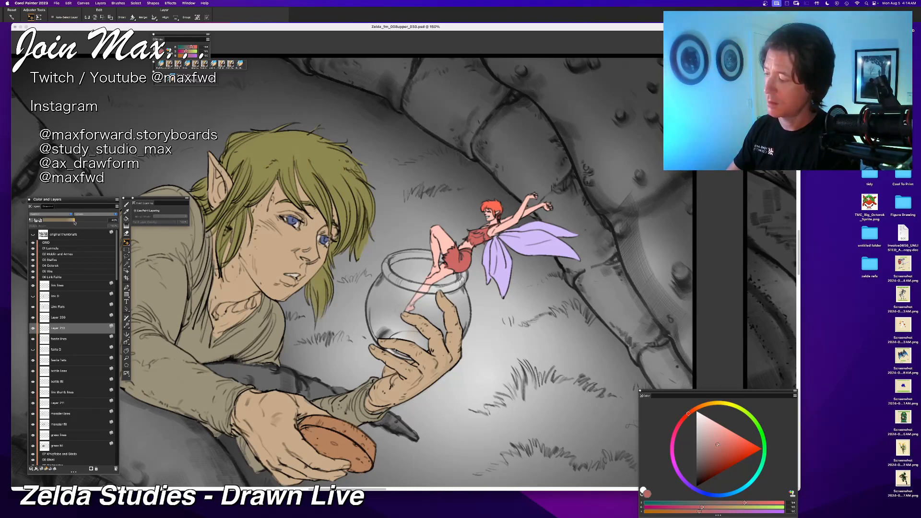
{"action": "key", "text": "b"}
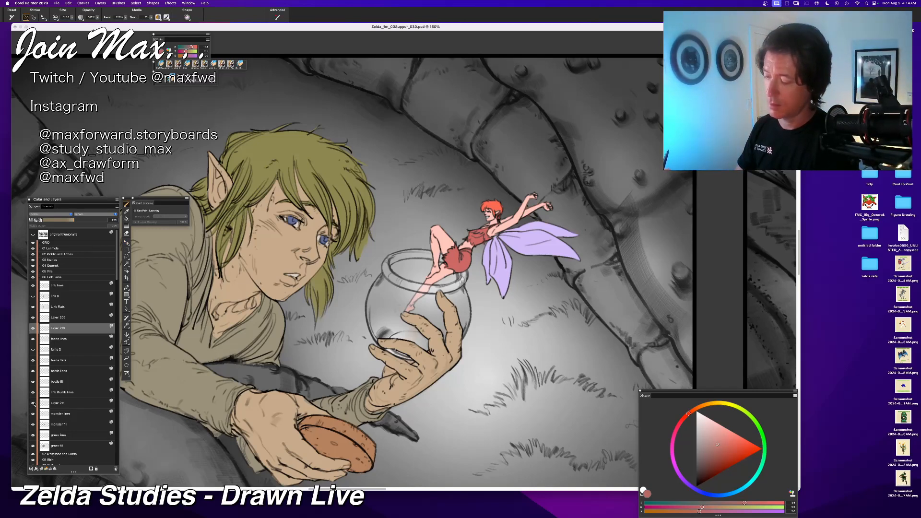
Step: Rename the thumb's flat colour layer "link thumb fill"
{"action": "double_click", "coordinate": [44, 403]}
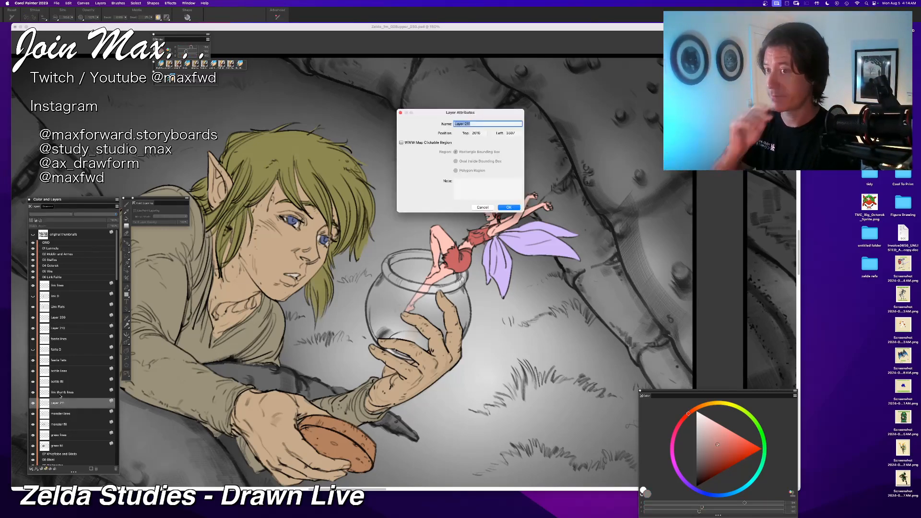
{"action": "type", "text": "ink"}
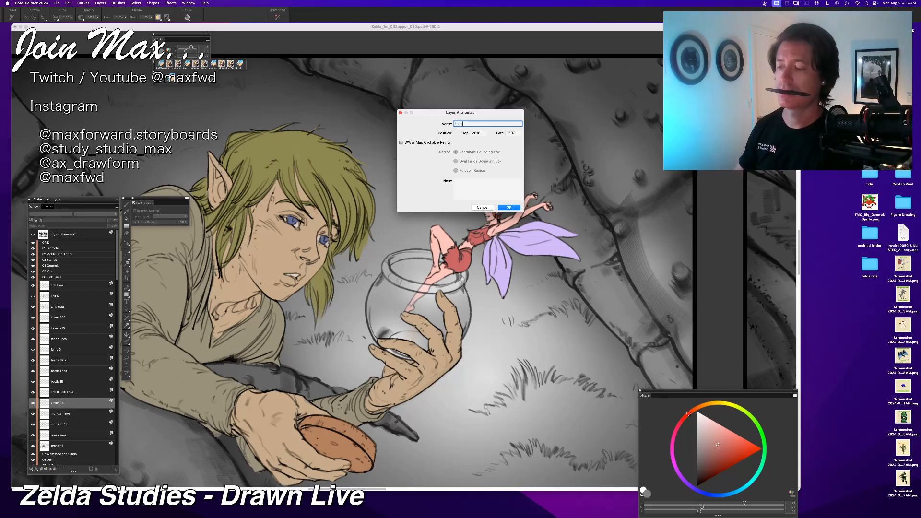
{"action": "type", "text": " thumb fill"}
{"action": "key", "text": "Return"}
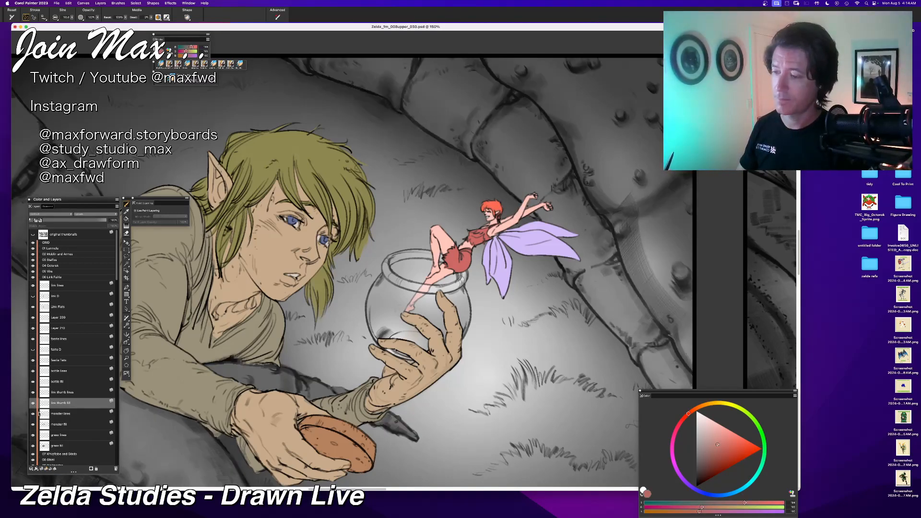
Step: Examine the coloured panel from farther out and close up, and check the contents of the hidden Link and faerie layers
{"action": "key", "text": "super+minus"}
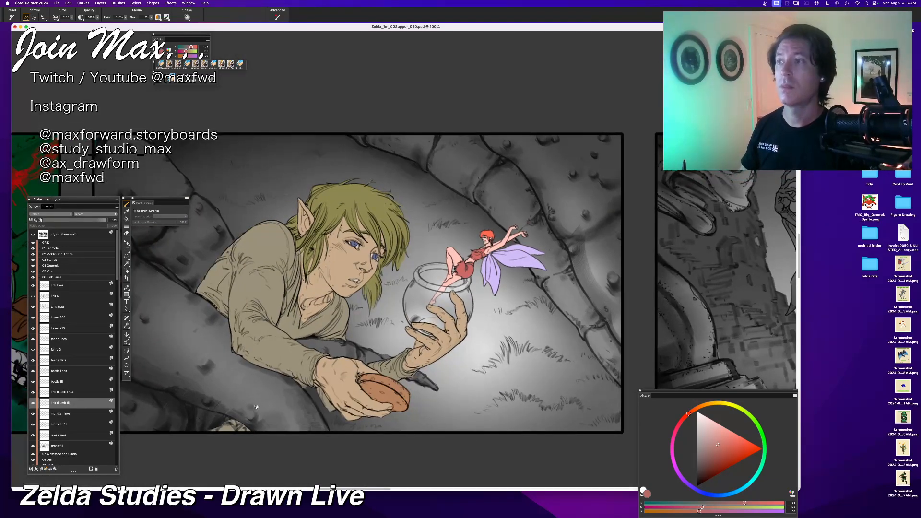
{"action": "key", "text": "super+plus"}
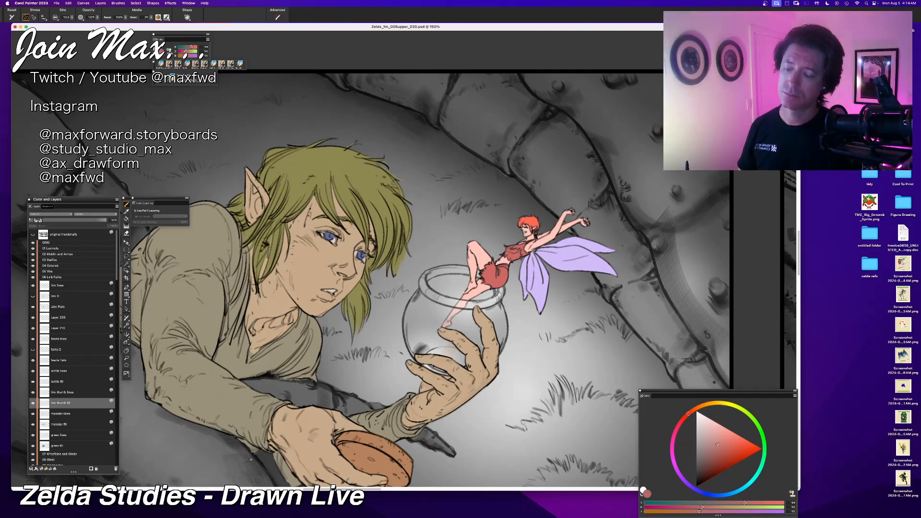
{"action": "key", "text": "super+minus"}
{"action": "key", "text": "super+plus"}
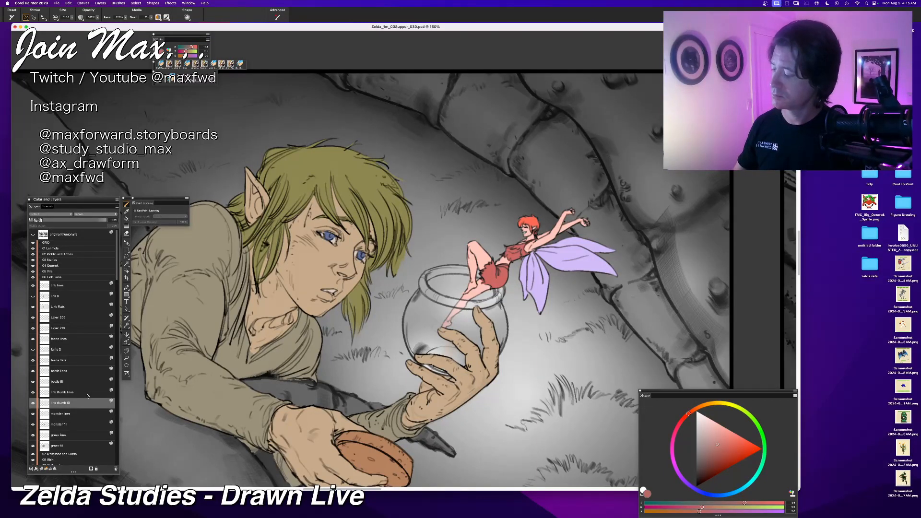
{"action": "left_click", "coordinate": [32, 297]}
{"action": "left_click", "coordinate": [33, 297]}
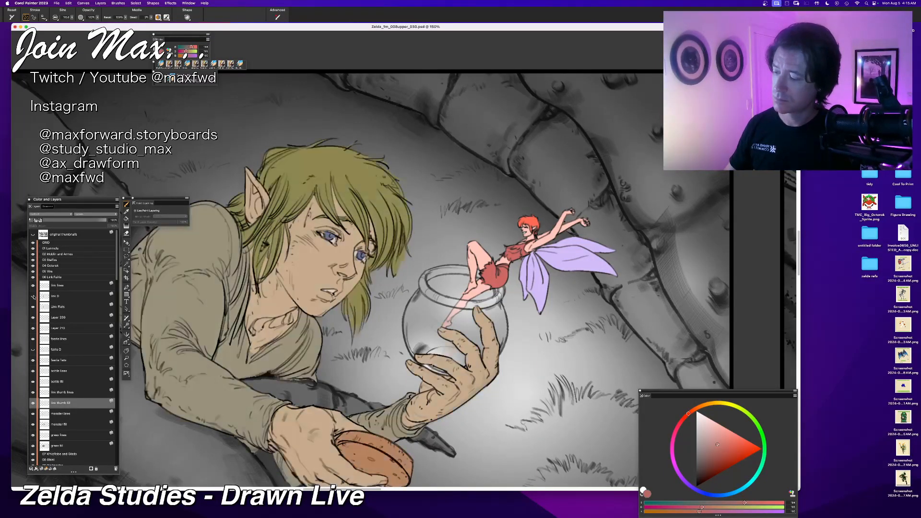
{"action": "left_click", "coordinate": [33, 351]}
{"action": "left_click", "coordinate": [33, 350]}
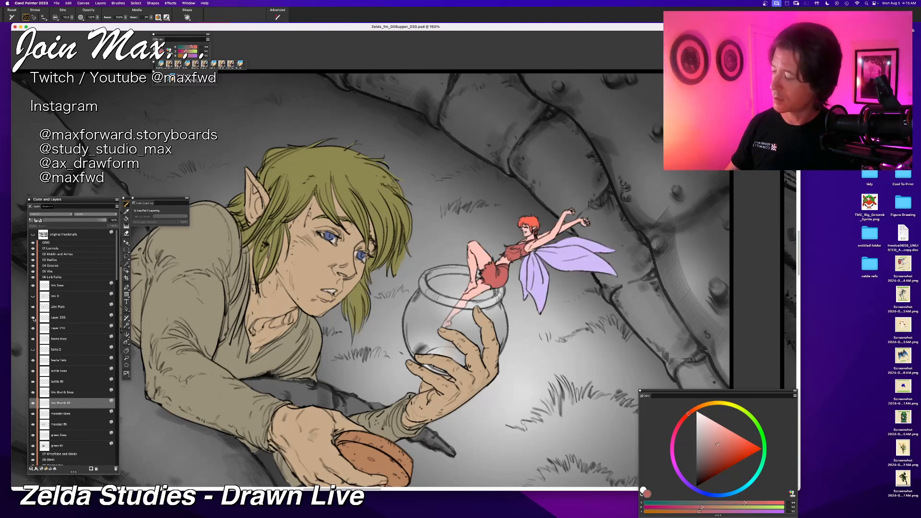
Step: Rename the jar's front outline layer "bottle front" and the duplicated jar fill layer "bottle front fill"
{"action": "double_click", "coordinate": [54, 318]}
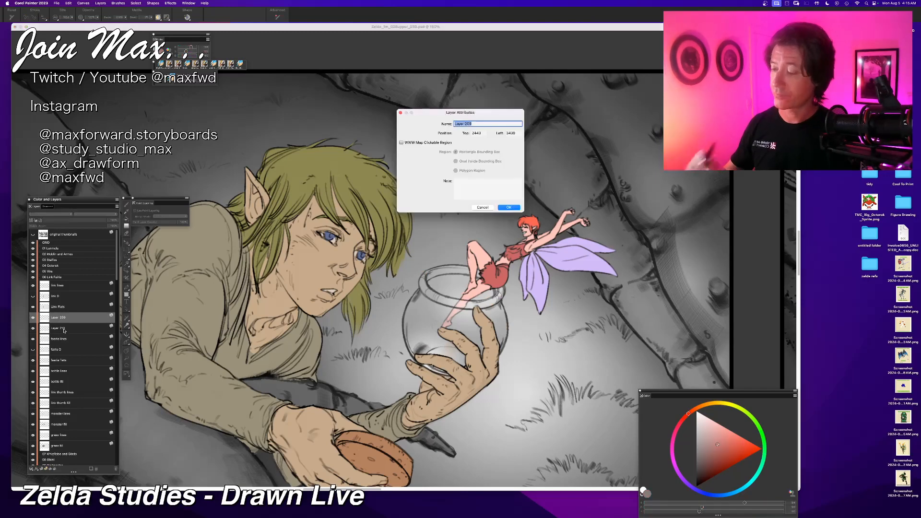
{"action": "type", "text": "bottle front"}
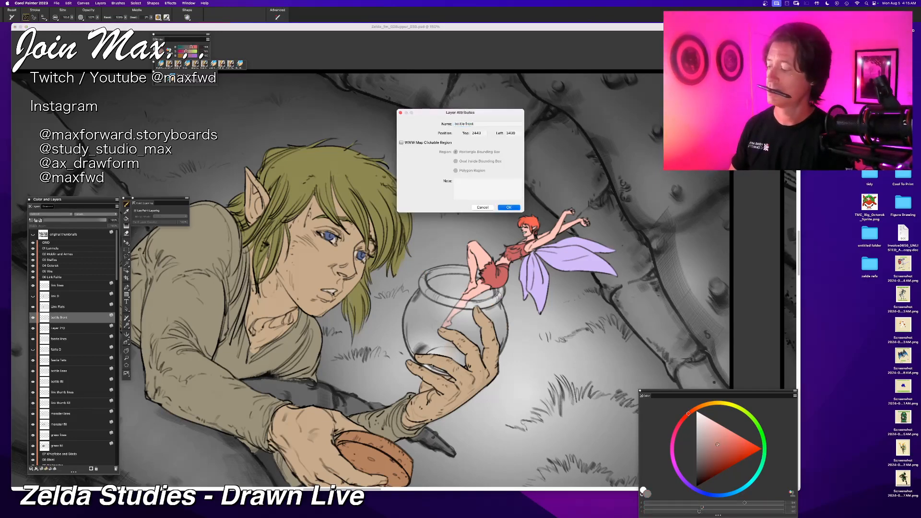
{"action": "key", "text": "Return"}
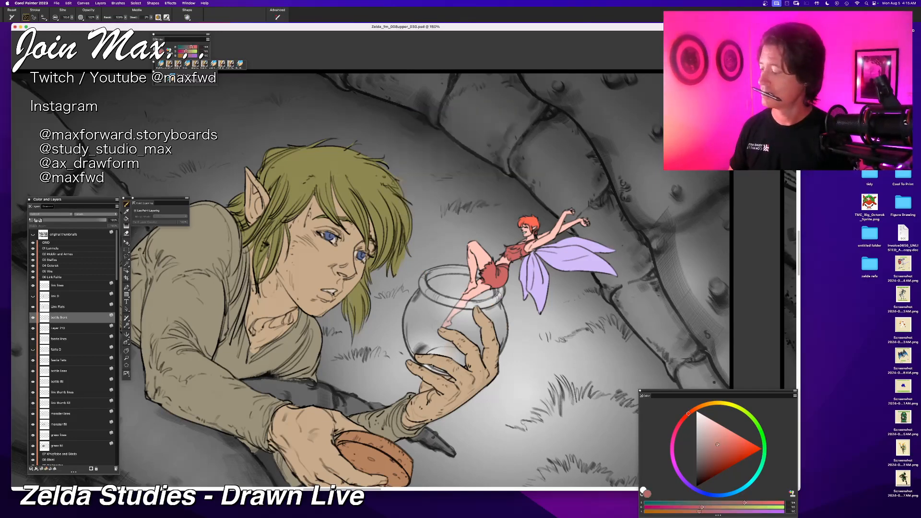
{"action": "double_click", "coordinate": [56, 330]}
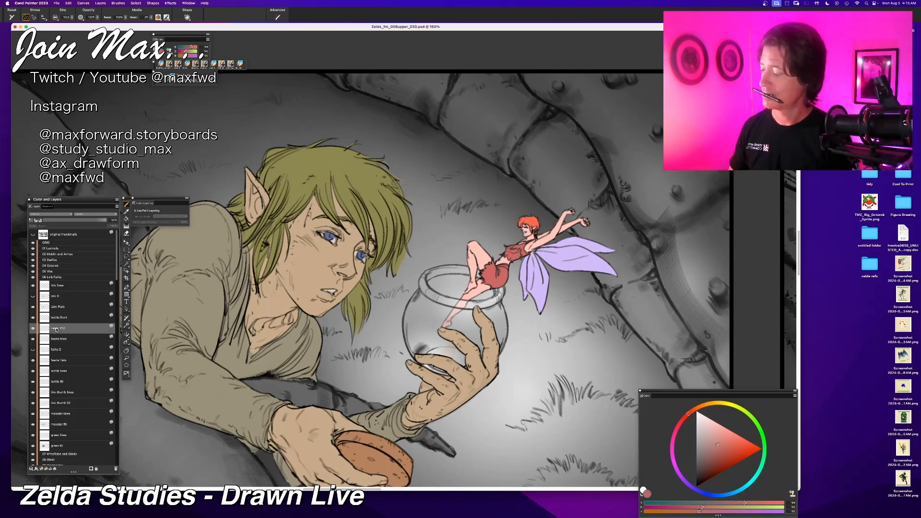
{"action": "type", "text": "bottl"}
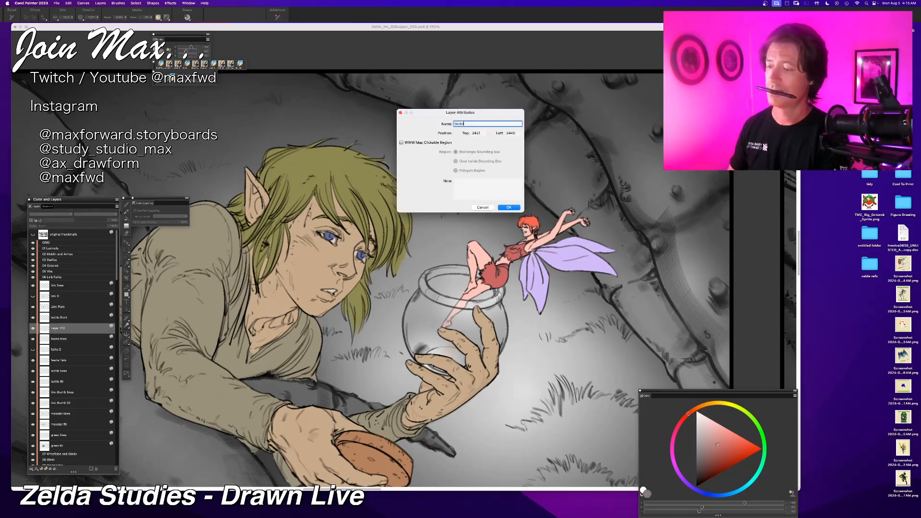
{"action": "type", "text": "e front fill"}
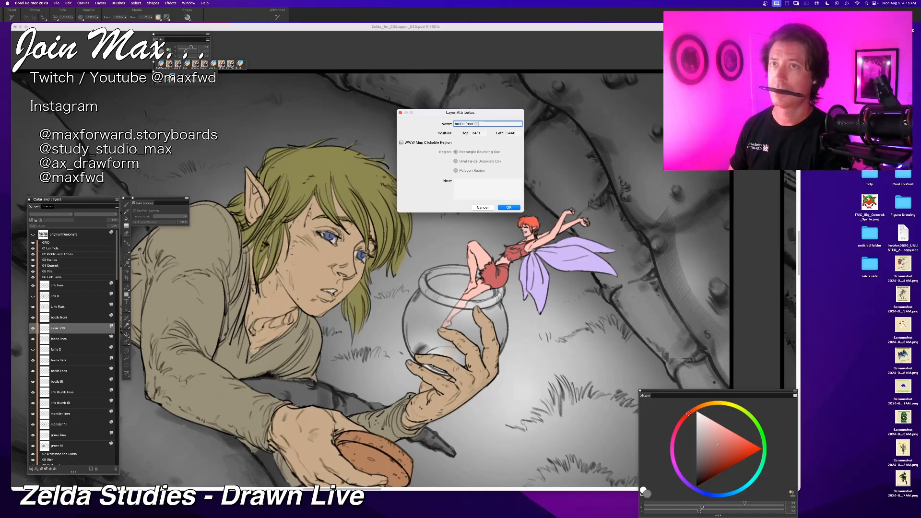
{"action": "key", "text": "Return"}
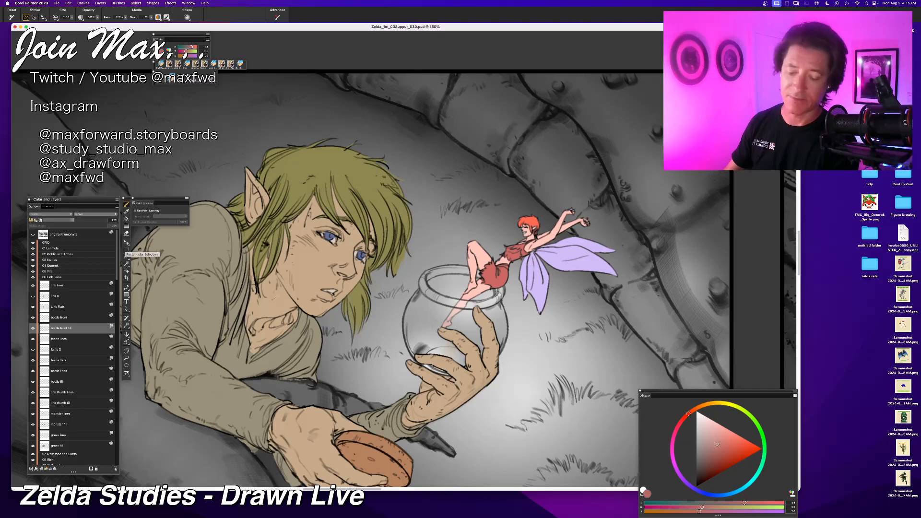
Step: Fill the bottle front fill layer with a pale, greyish blue at 100% opacity
{"action": "left_click", "coordinate": [722, 494]}
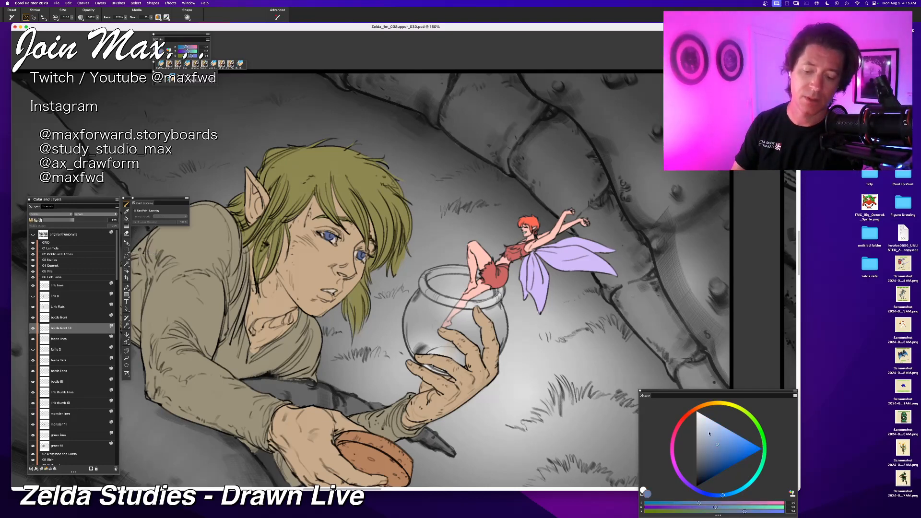
{"action": "left_click_drag", "start_coordinate": [709, 433], "coordinate": [705, 428]}
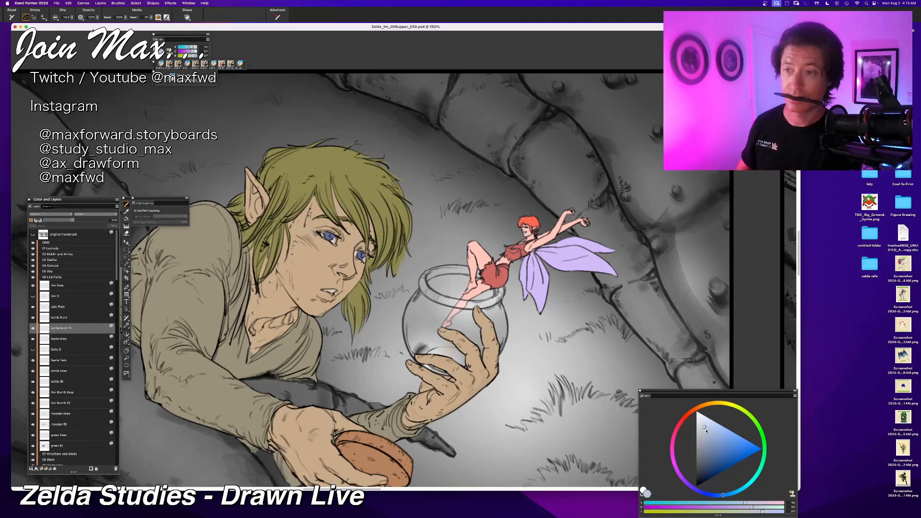
{"action": "key", "text": "super+f"}
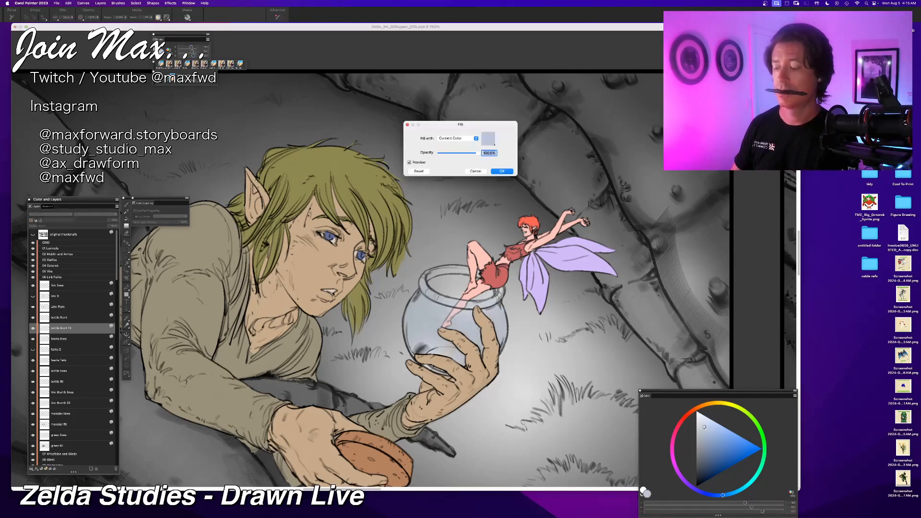
{"action": "key", "text": "Return"}
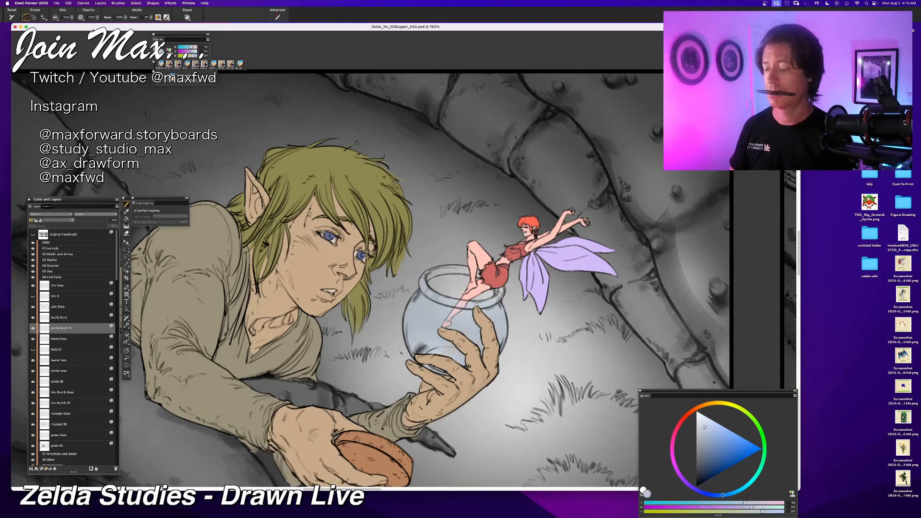
Step: Fill the jar's back fill layer with the same pale blue
{"action": "key", "text": "super+minus"}
{"action": "key", "text": "super+minus"}
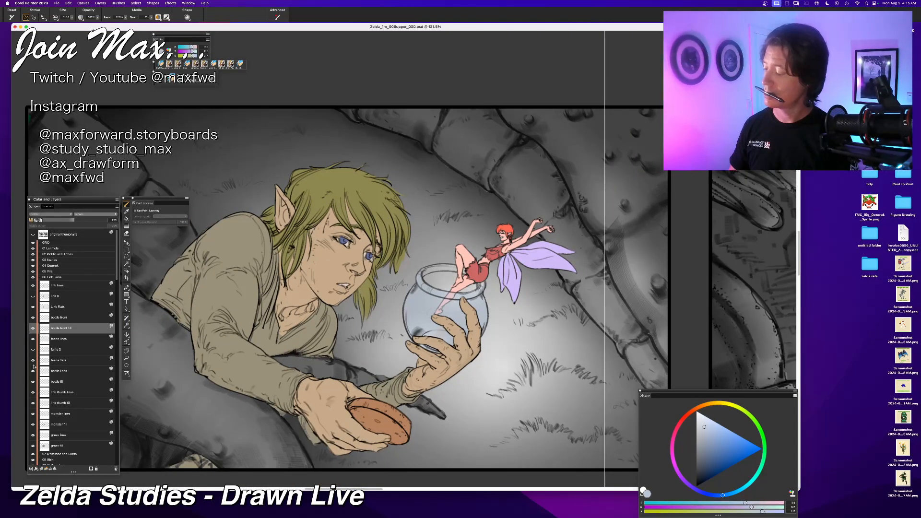
{"action": "left_click", "coordinate": [58, 381]}
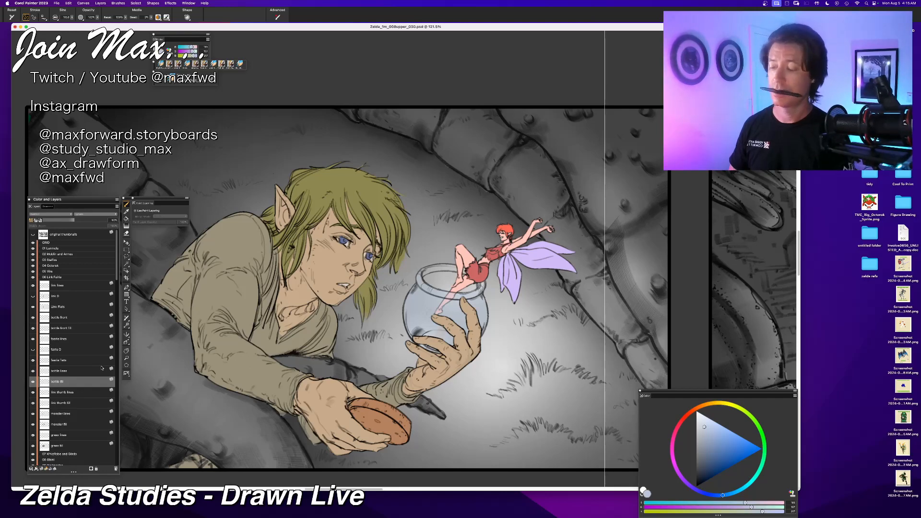
{"action": "key", "text": "super+f"}
{"action": "key", "text": "Return"}
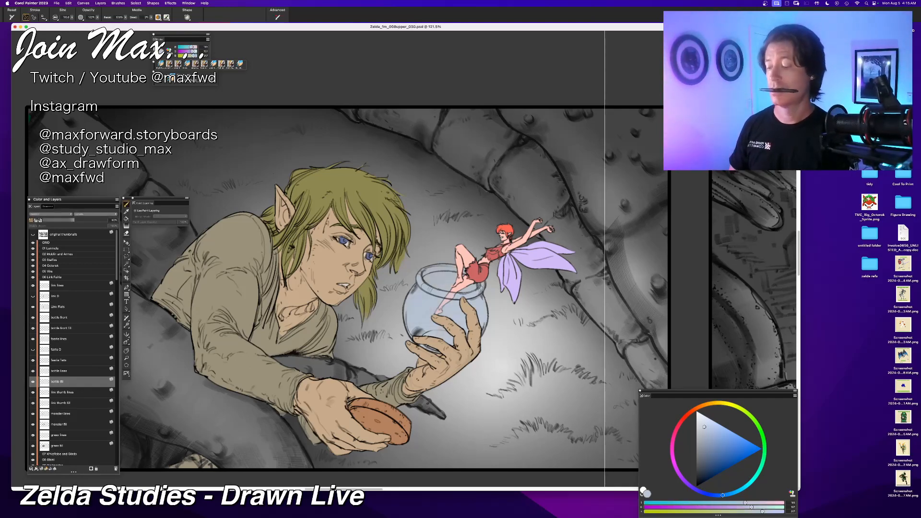
{"action": "key", "text": "super+minus"}
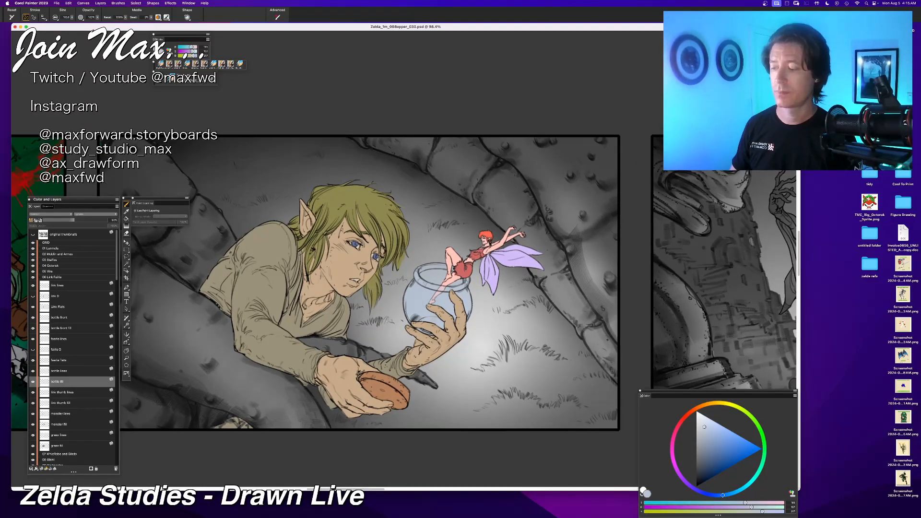
Step: Duplicate the monster fill layer and name the copy "Monster D"
{"action": "scroll", "coordinate": [414, 315], "scroll_direction": "down", "scroll_amount": 3}
{"action": "left_click_drag", "start_coordinate": [414, 316], "coordinate": [440, 323]}
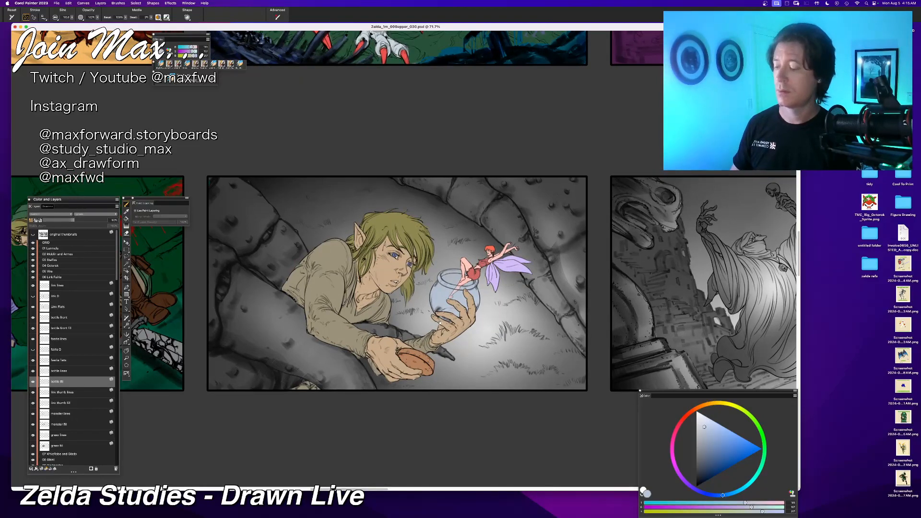
{"action": "left_click_drag", "start_coordinate": [440, 323], "coordinate": [416, 329]}
{"action": "scroll", "coordinate": [415, 329], "scroll_direction": "up", "scroll_amount": 2}
{"action": "scroll", "coordinate": [415, 330], "scroll_direction": "down", "scroll_amount": 2}
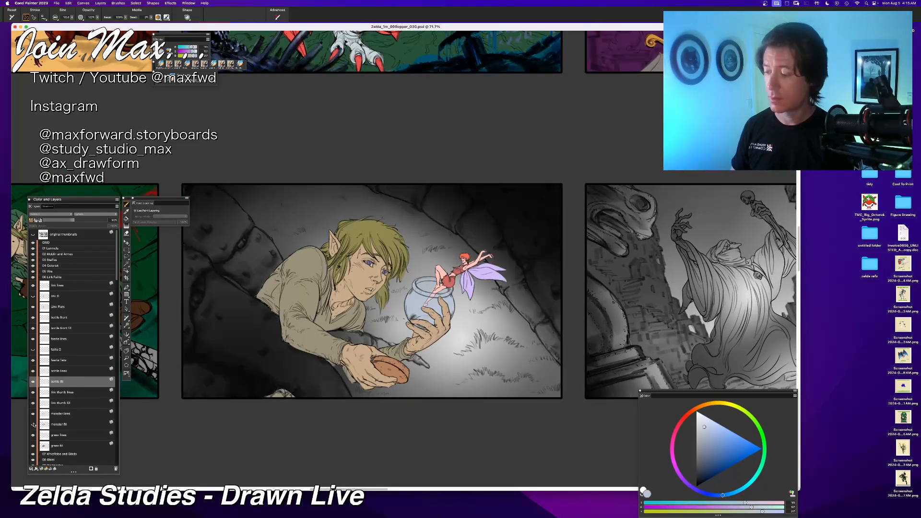
{"action": "left_click", "coordinate": [77, 426]}
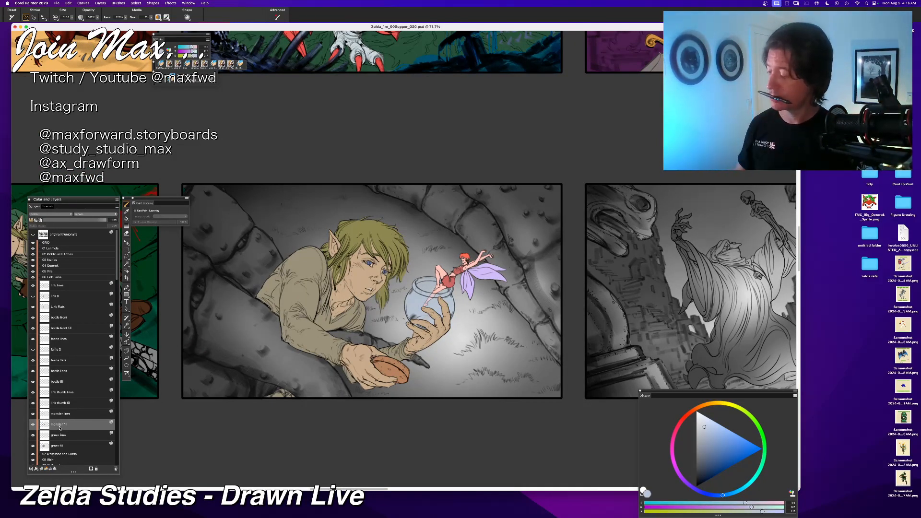
{"action": "key", "text": "super+c"}
{"action": "key", "text": "super+v"}
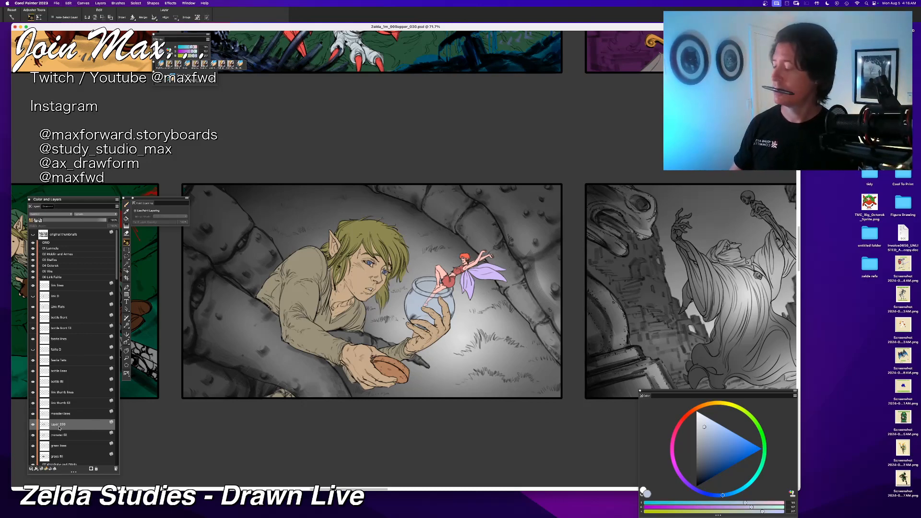
{"action": "double_click", "coordinate": [59, 425]}
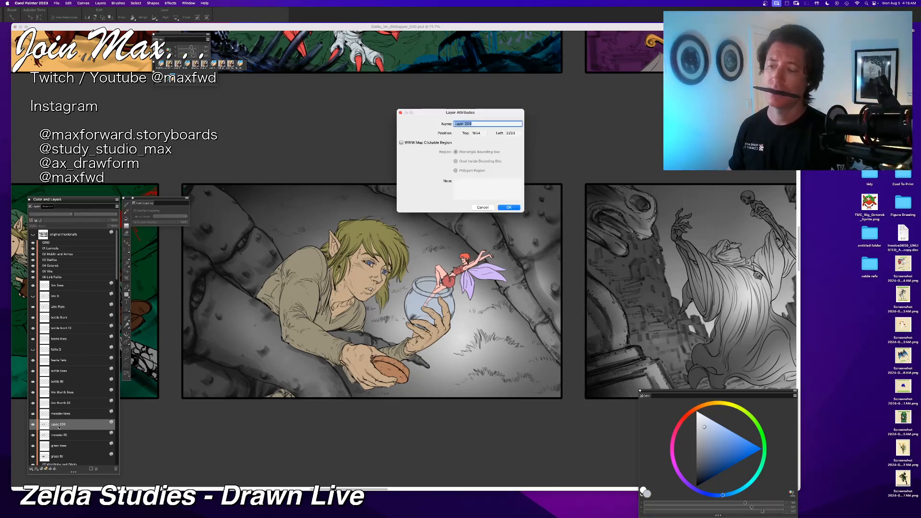
{"action": "type", "text": "Monster"}
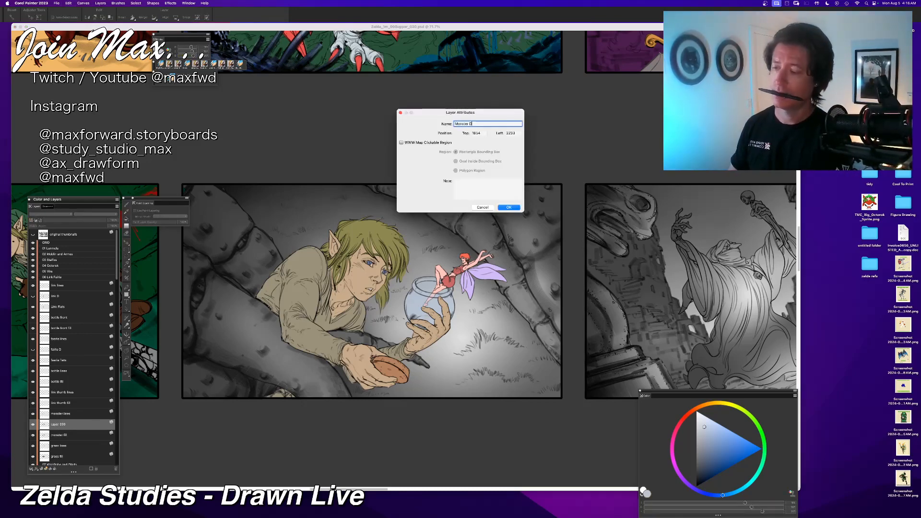
{"action": "type", "text": " D"}
{"action": "key", "text": "Return"}
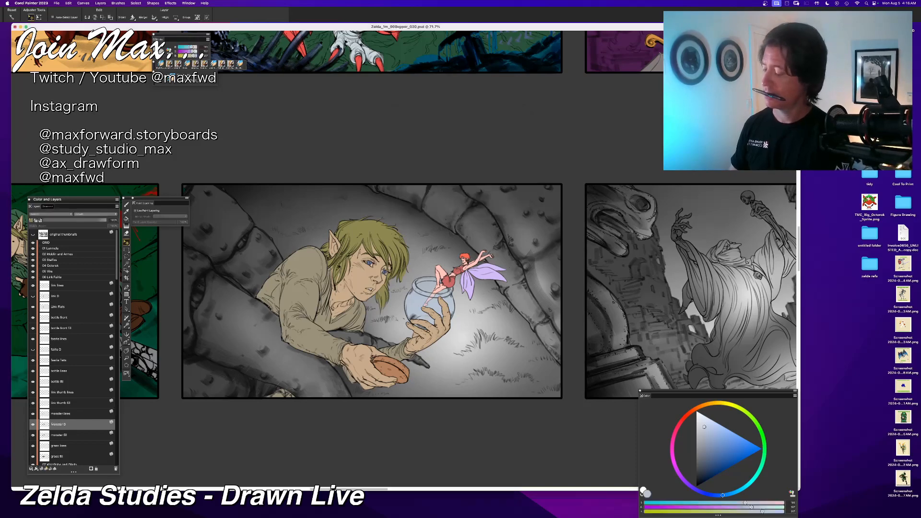
Step: Rename the original monster fill layer "monster flats"
{"action": "double_click", "coordinate": [61, 435]}
{"action": "key", "text": "Right"}
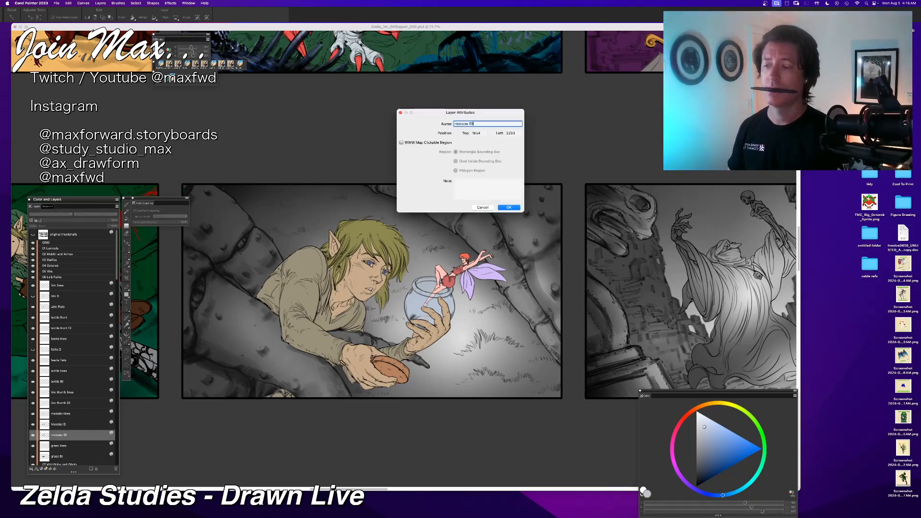
{"action": "type", "text": "lats"}
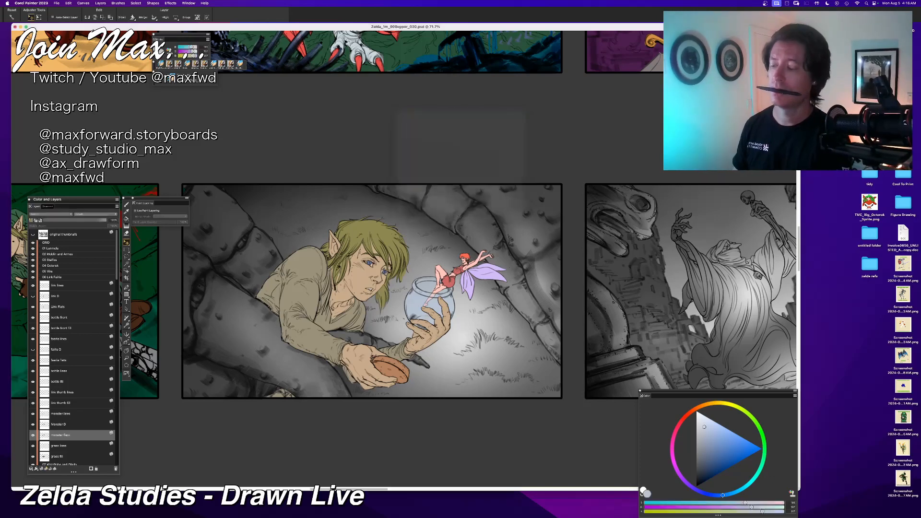
{"action": "key", "text": "Return"}
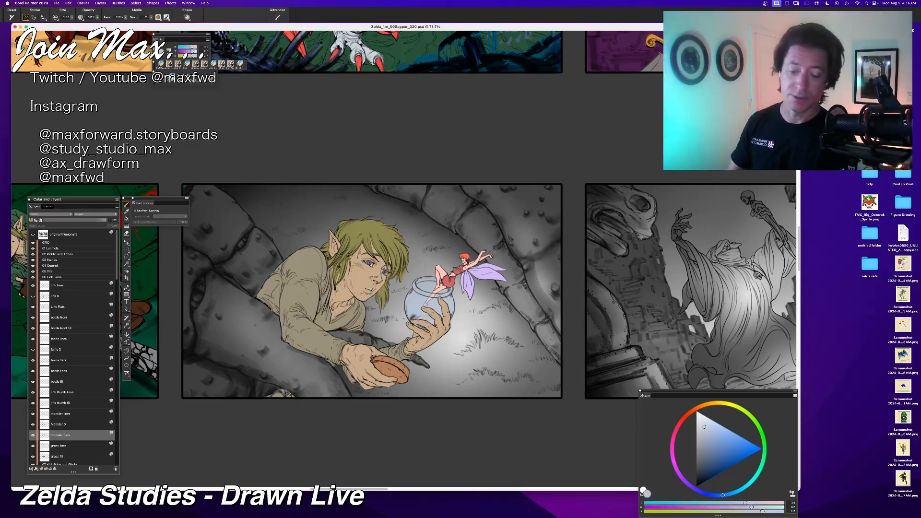
Step: Fill the monster flats layer with a medium violet and hide the Monster D layer above it
{"action": "left_click", "coordinate": [719, 447]}
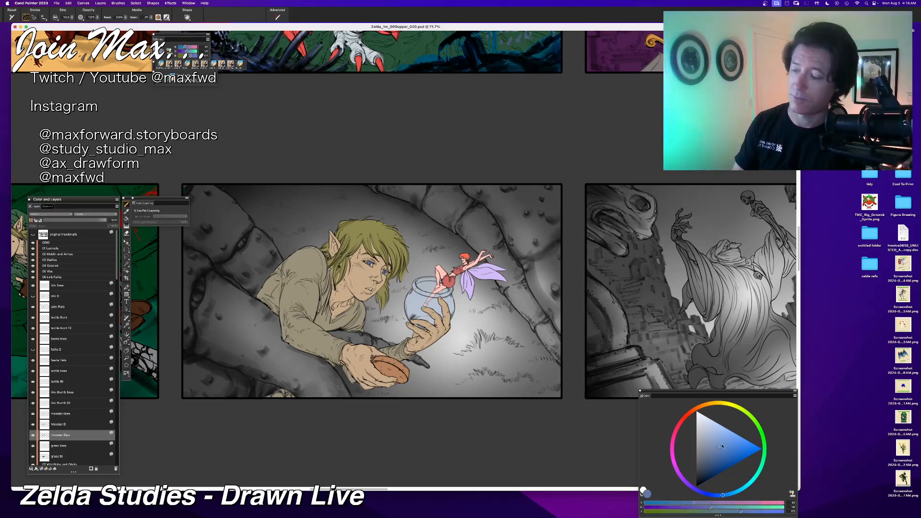
{"action": "left_click_drag", "start_coordinate": [704, 495], "coordinate": [696, 489]}
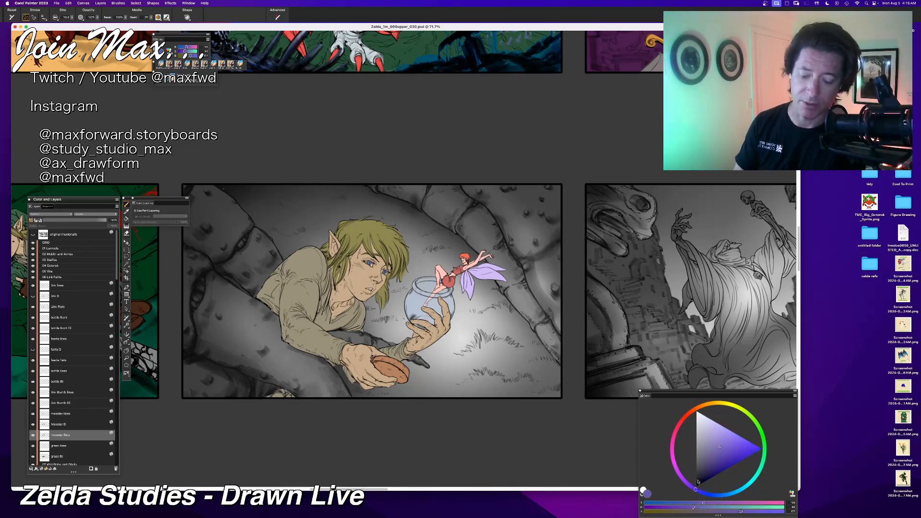
{"action": "left_click", "coordinate": [715, 440]}
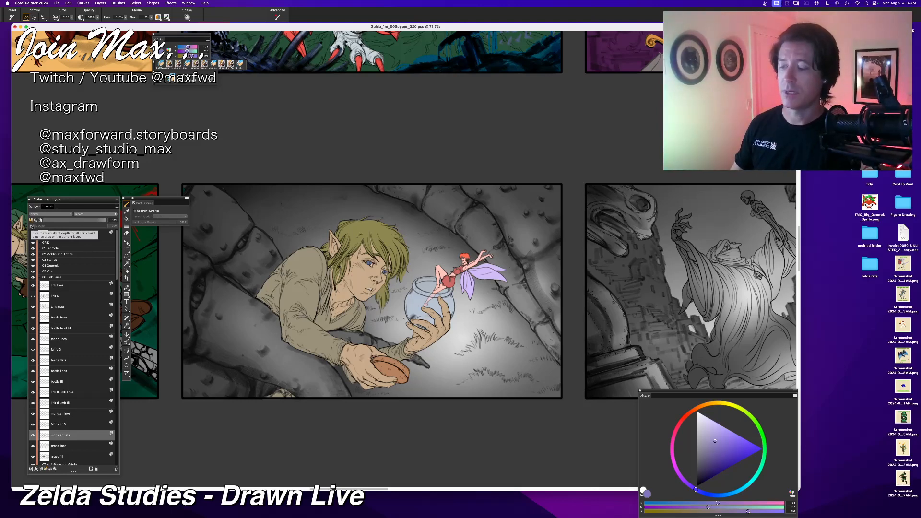
{"action": "key", "text": "super+f"}
{"action": "key", "text": "Return"}
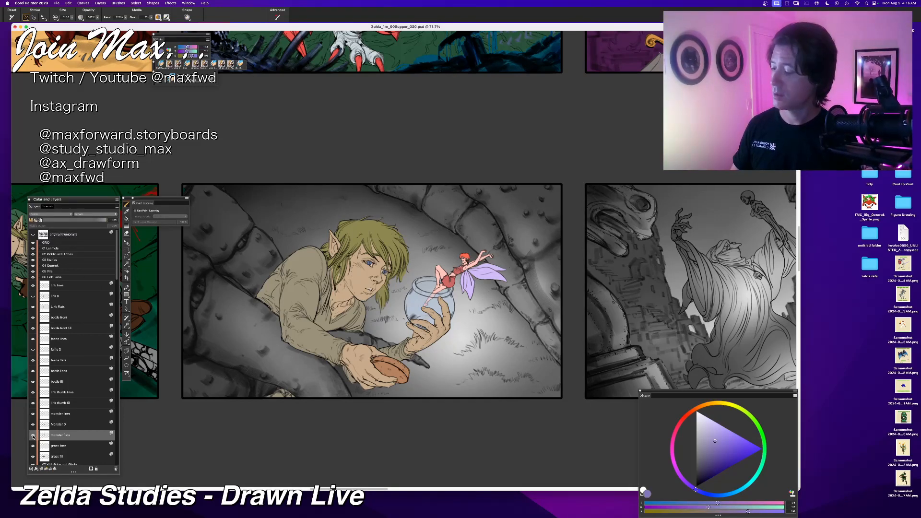
{"action": "left_click", "coordinate": [49, 425]}
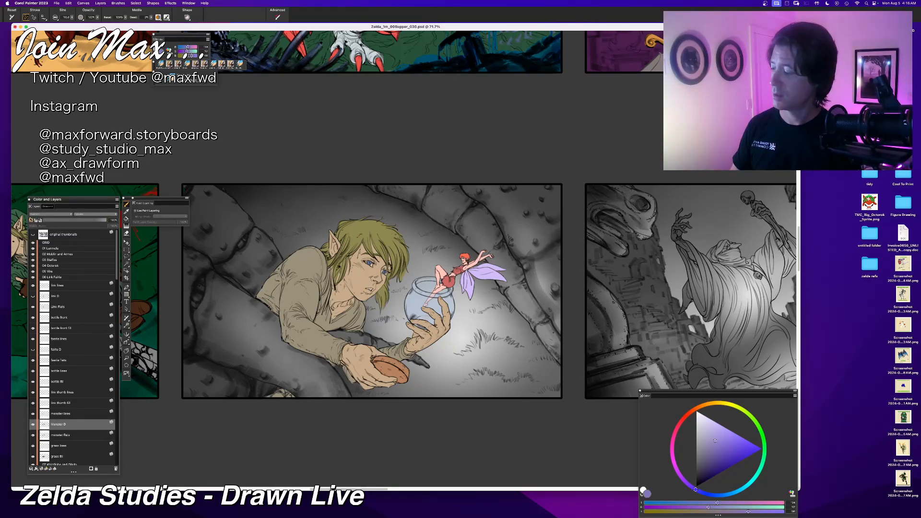
{"action": "left_click", "coordinate": [33, 425]}
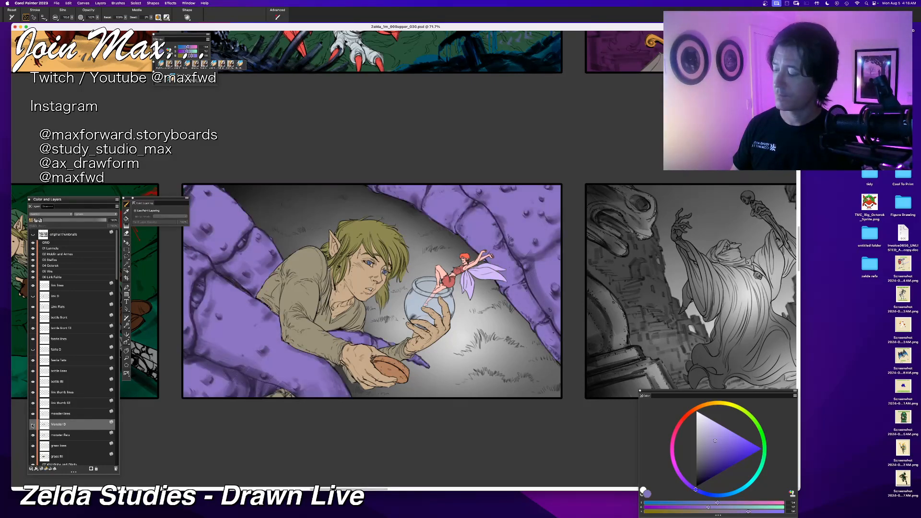
Step: Refill the monster flats with progressively darker violets, ending on a dark, muted purple
{"action": "left_click", "coordinate": [47, 438]}
{"action": "left_click", "coordinate": [713, 457]}
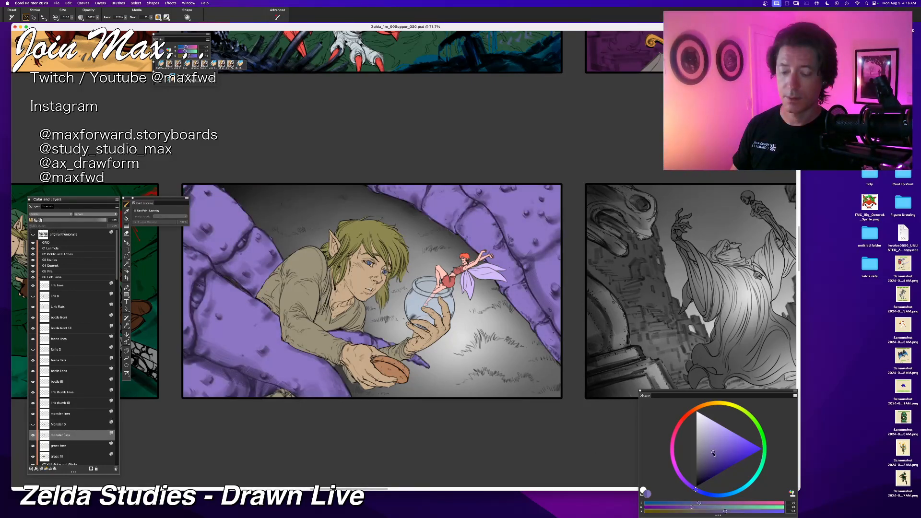
{"action": "key", "text": "super+f"}
{"action": "key", "text": "Return"}
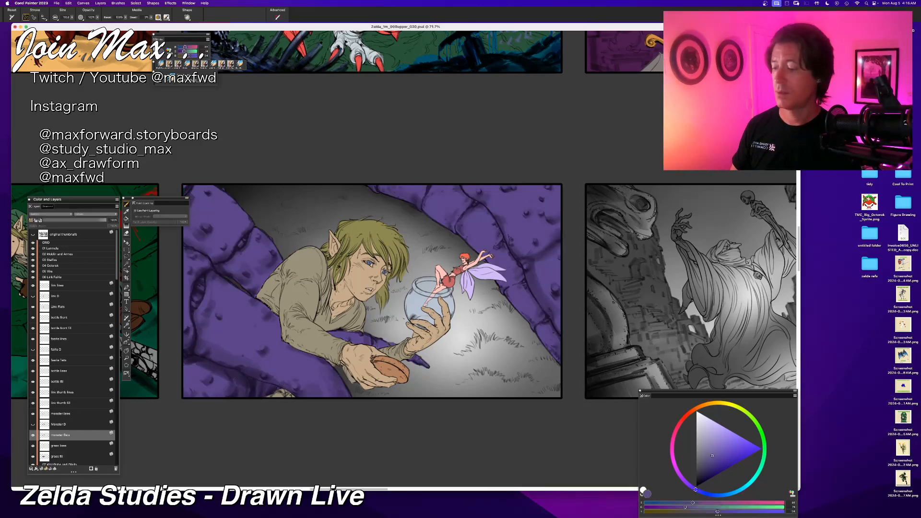
{"action": "left_click", "coordinate": [705, 460]}
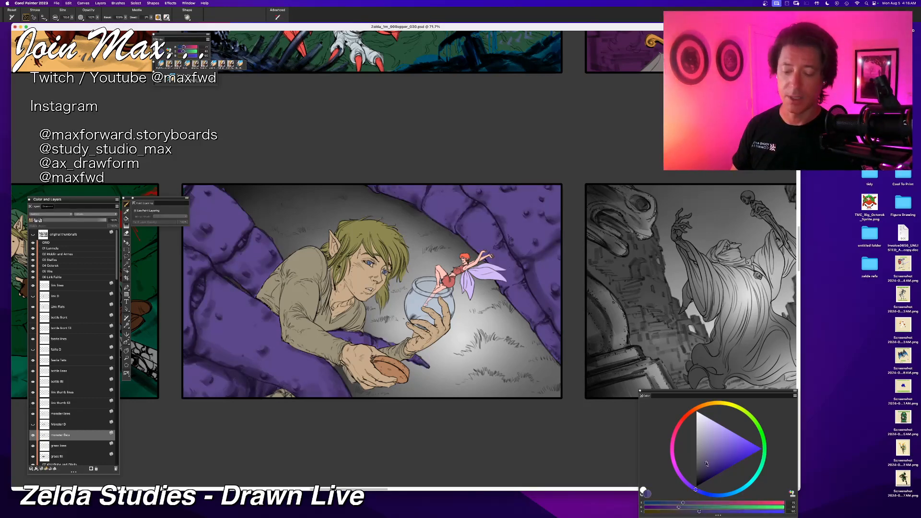
{"action": "key", "text": "super+f"}
{"action": "key", "text": "Return"}
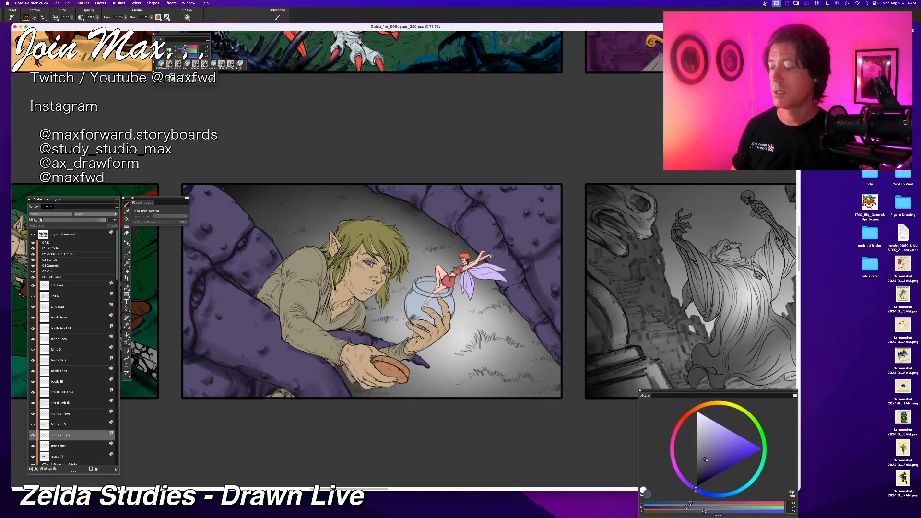
Step: Compare the purple monster panel with the neighbouring coloured panels from farther out
{"action": "key", "text": "super+minus"}
{"action": "key", "text": "super+minus"}
{"action": "key", "text": "super+minus"}
{"action": "key", "text": "super+minus"}
{"action": "key", "text": "super+minus"}
{"action": "key", "text": "super+minus"}
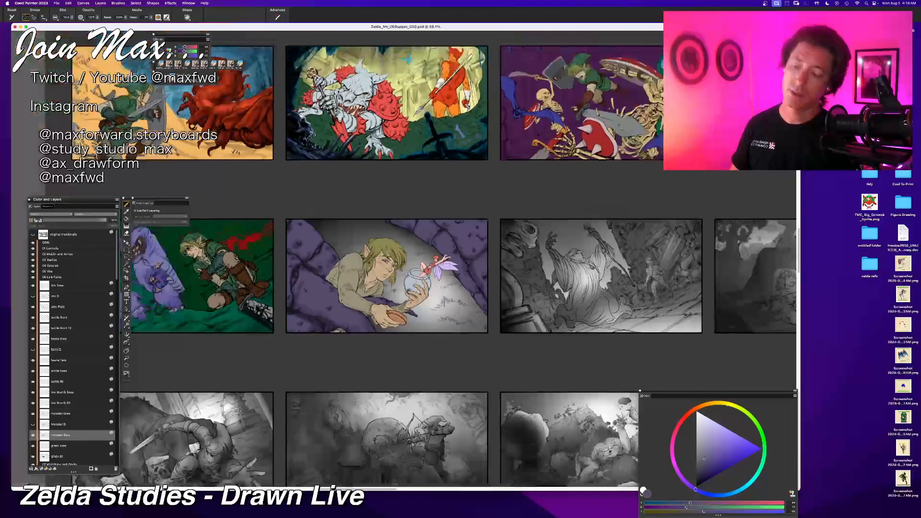
{"action": "key", "text": "super+equal"}
{"action": "key", "text": "super+equal"}
{"action": "key", "text": "super+equal"}
{"action": "key", "text": "super+equal"}
{"action": "key", "text": "super+equal"}
{"action": "key", "text": "super+equal"}
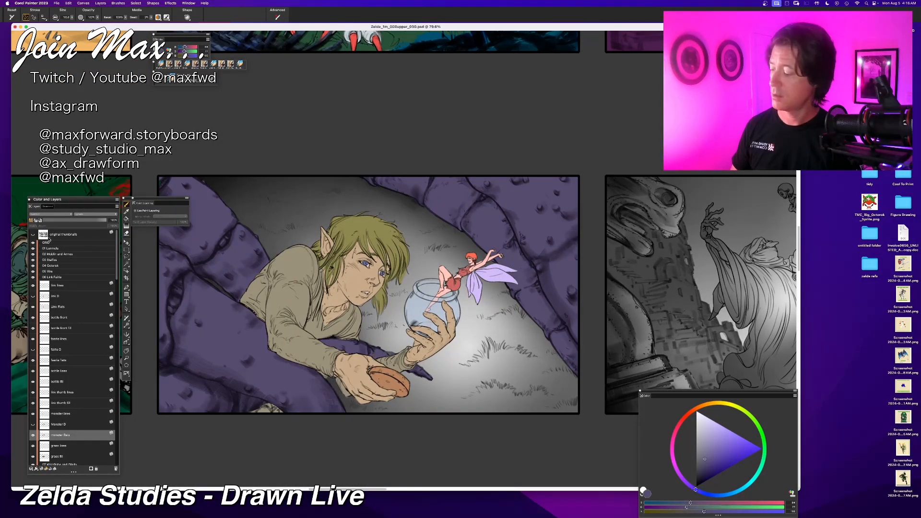
Step: Fill the grass fill layer behind Link with a dark, muted green
{"action": "left_click", "coordinate": [67, 446]}
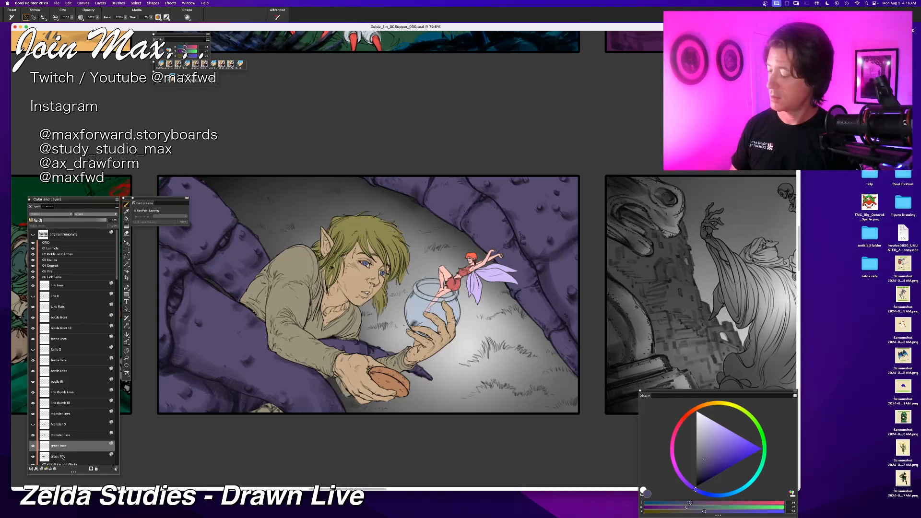
{"action": "left_click", "coordinate": [63, 457]}
{"action": "key", "text": "super+minus"}
{"action": "key", "text": "super+minus"}
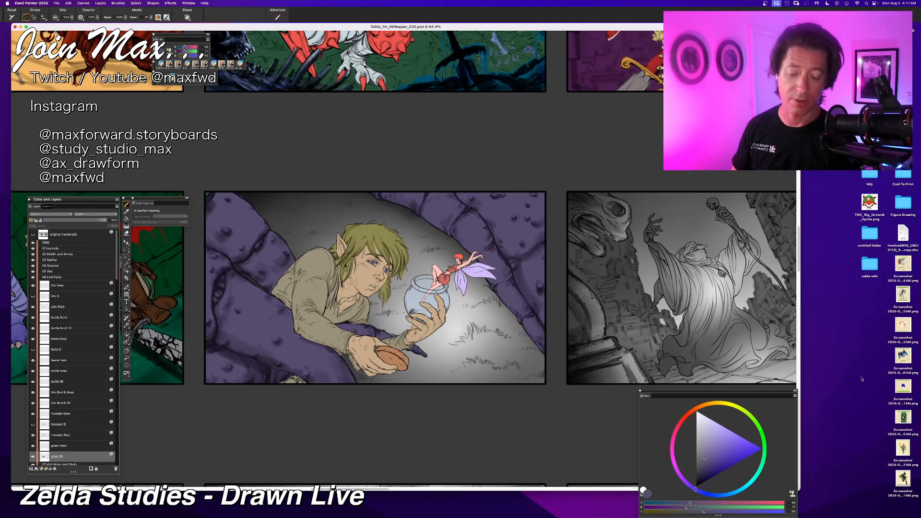
{"action": "left_click", "coordinate": [763, 440]}
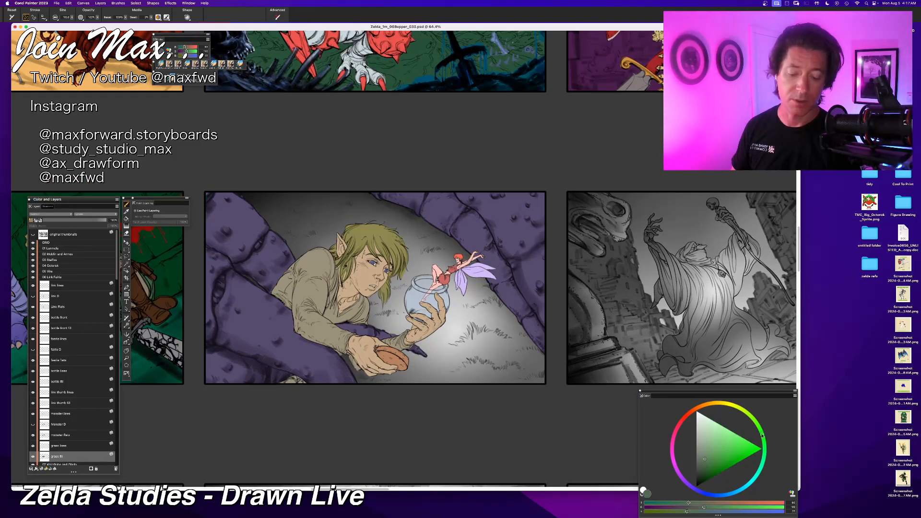
{"action": "left_click", "coordinate": [707, 465]}
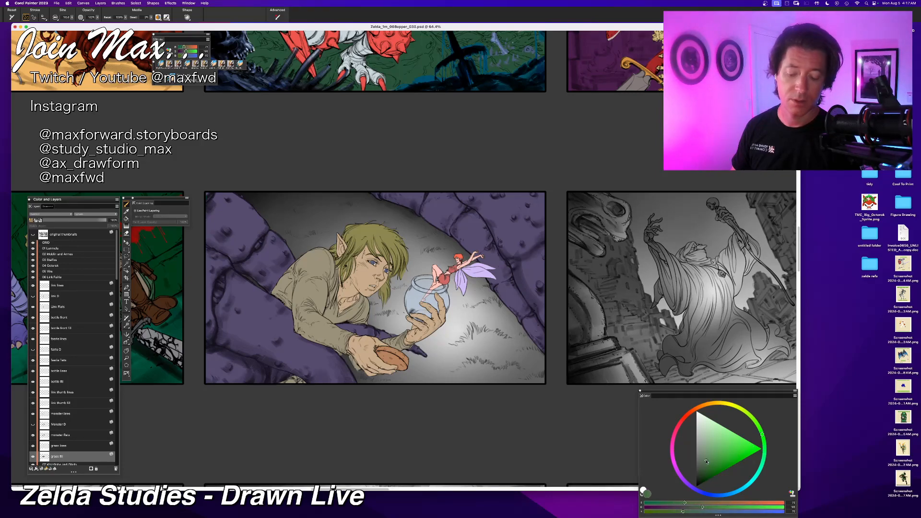
{"action": "key", "text": "super+f"}
{"action": "key", "text": "Return"}
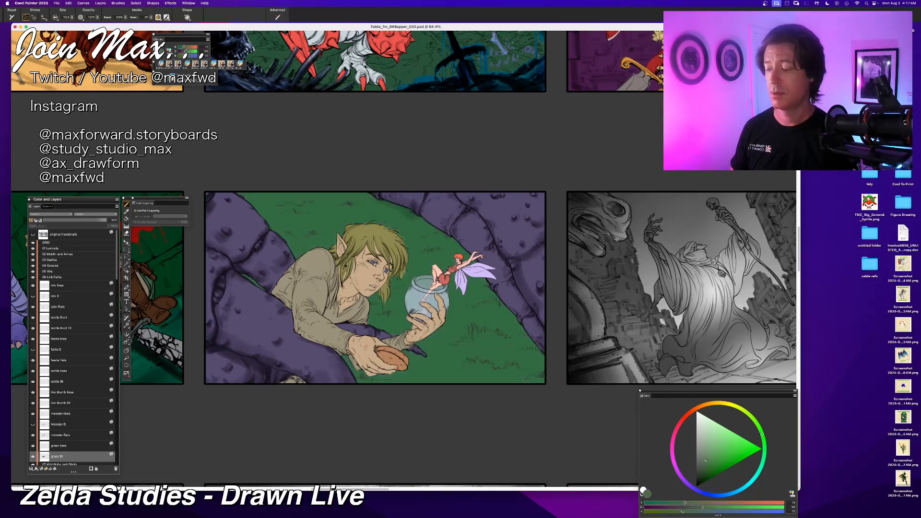
Step: Compare the grass with the neighbouring coloured panels and refill the grass fill layer with a darker, more muted green
{"action": "key", "text": "super+minus"}
{"action": "key", "text": "super+minus"}
{"action": "key", "text": "super+minus"}
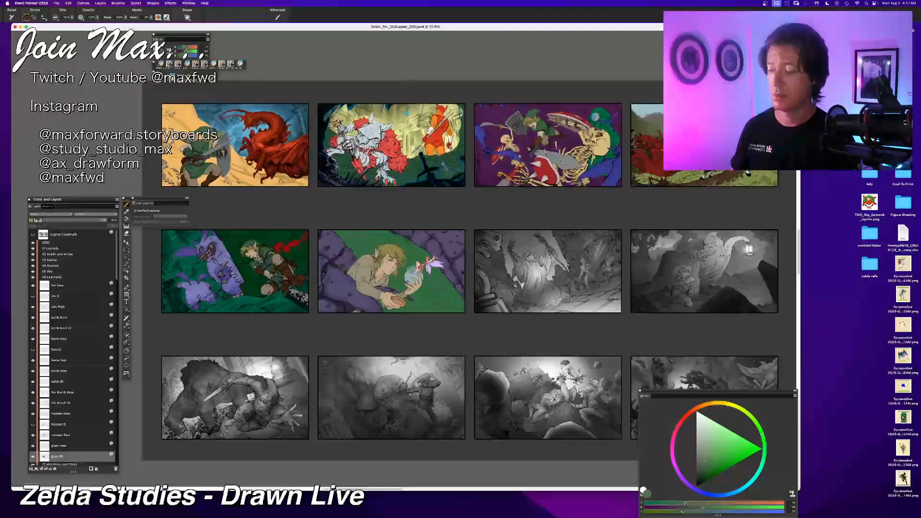
{"action": "key", "text": "super+equal"}
{"action": "key", "text": "super+equal"}
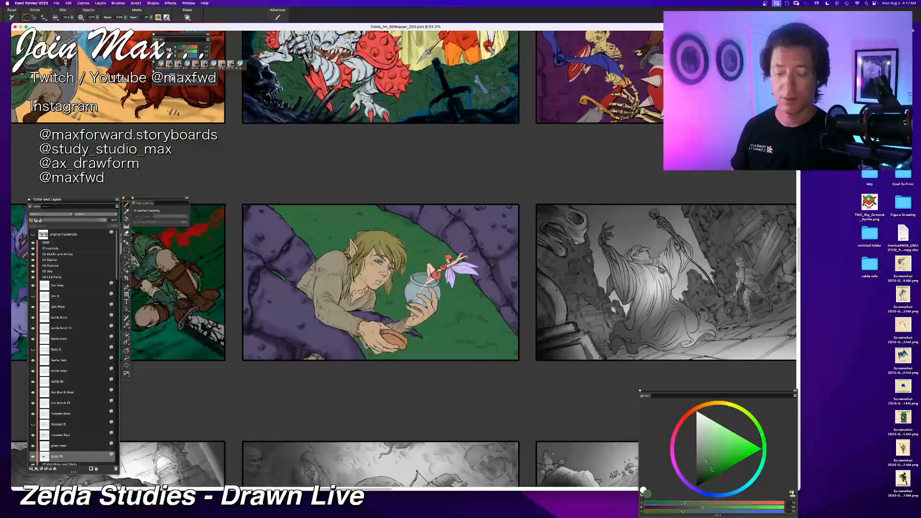
{"action": "left_click", "coordinate": [703, 466]}
{"action": "key", "text": "super+f"}
{"action": "key", "text": "Return"}
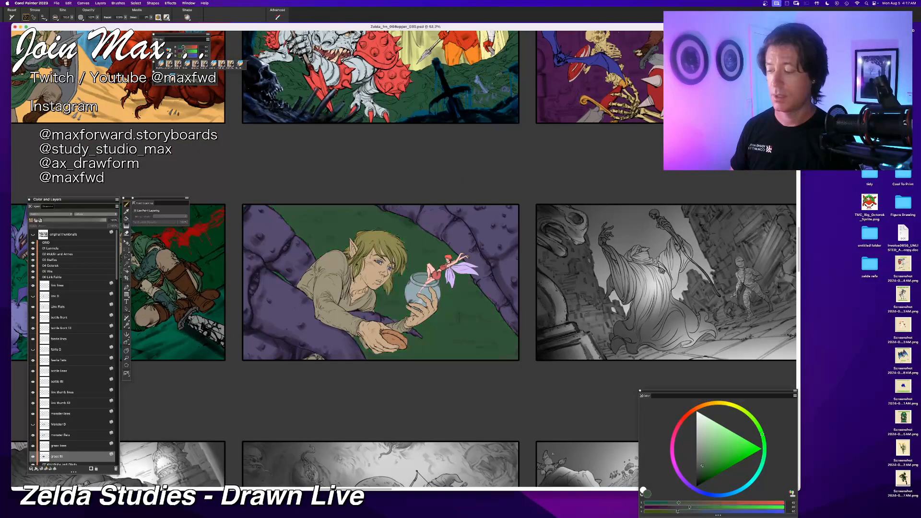
Step: Compare the green-and-purple fairy panel with all the other panels on the sheet from far out and close up
{"action": "key", "text": "super+minus"}
{"action": "key", "text": "super+minus"}
{"action": "key", "text": "super+minus"}
{"action": "key", "text": "super+minus"}
{"action": "key", "text": "super+minus"}
{"action": "key", "text": "super+minus"}
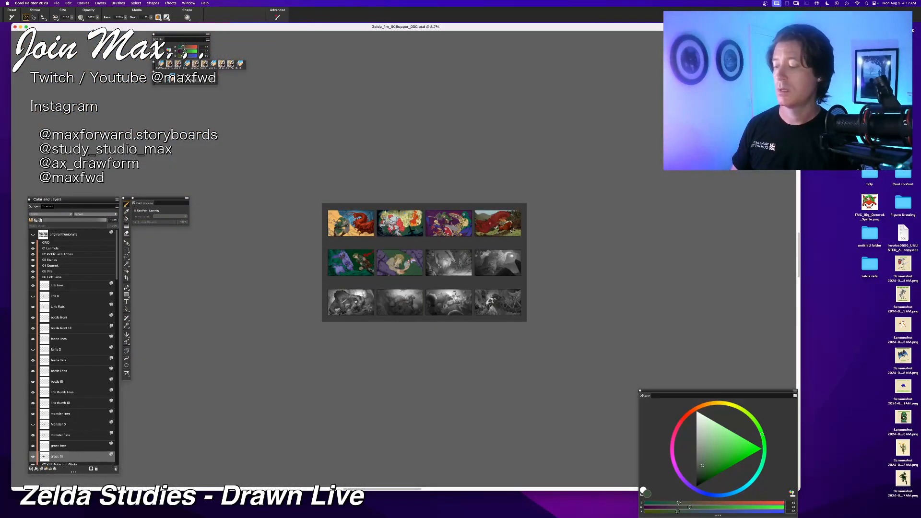
{"action": "key", "text": "super+plus"}
{"action": "key", "text": "super+plus"}
{"action": "key", "text": "super+plus"}
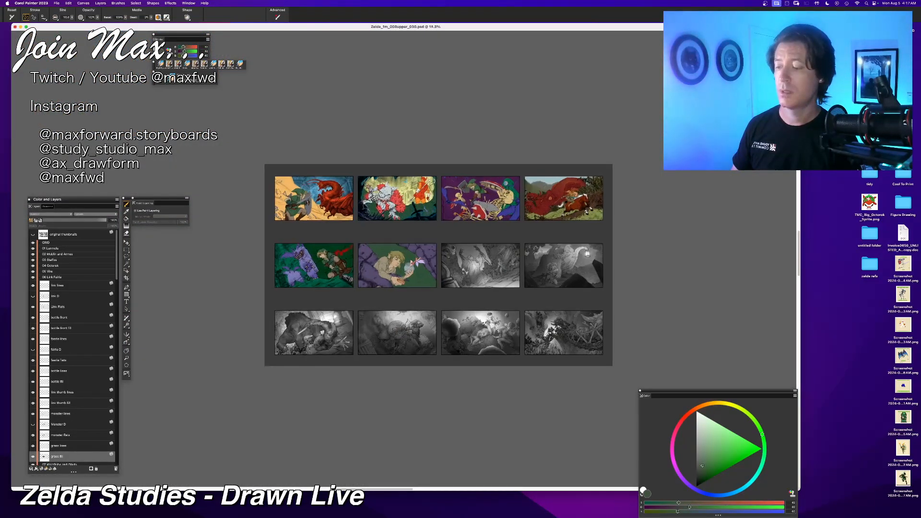
{"action": "key", "text": "super+plus"}
{"action": "key", "text": "super+plus"}
{"action": "key", "text": "super+plus"}
{"action": "key", "text": "super+plus"}
{"action": "key", "text": "super+plus"}
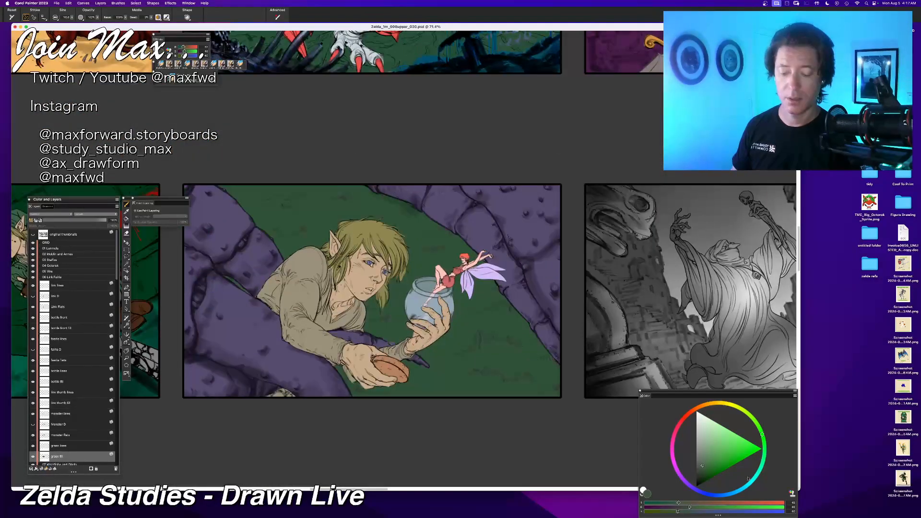
Step: Refill the grass fill layer with an even darker muted green, and refill it once more with a slightly shifted, more saturated dark green
{"action": "left_click", "coordinate": [702, 470]}
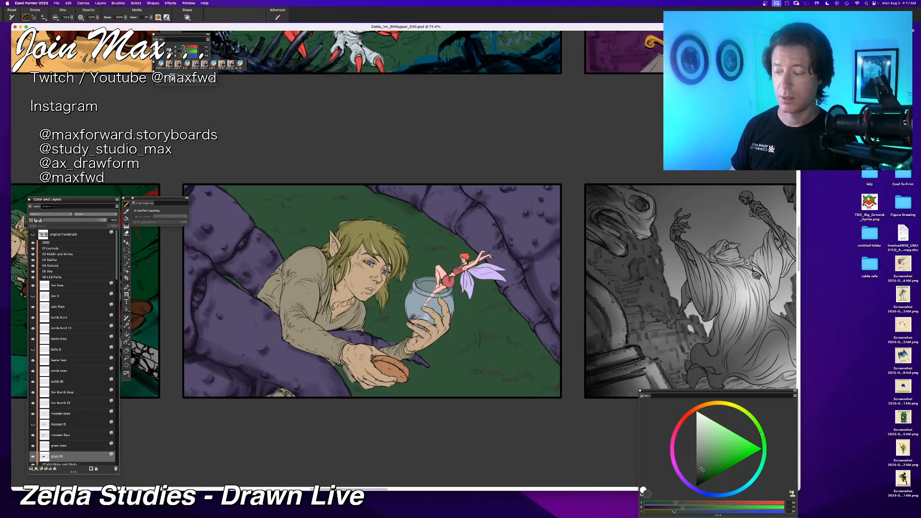
{"action": "key", "text": "super+f"}
{"action": "key", "text": "Return"}
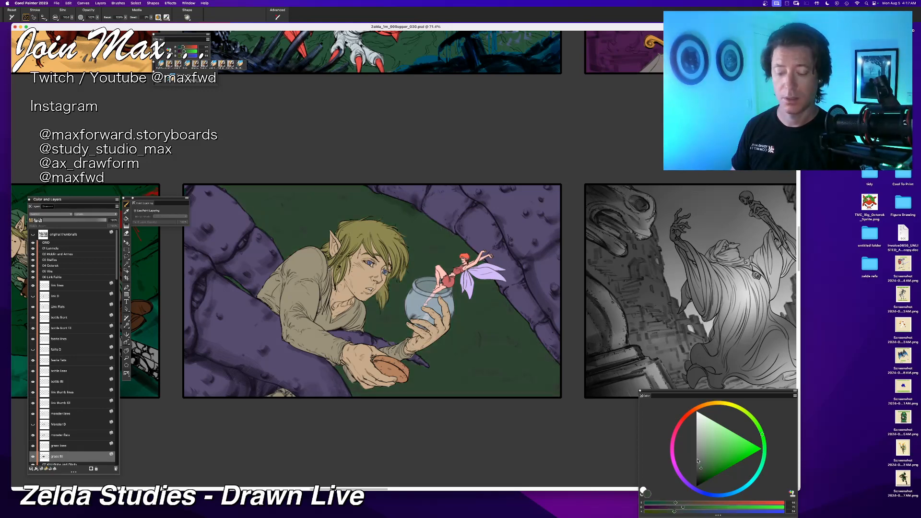
{"action": "left_click", "coordinate": [764, 440]}
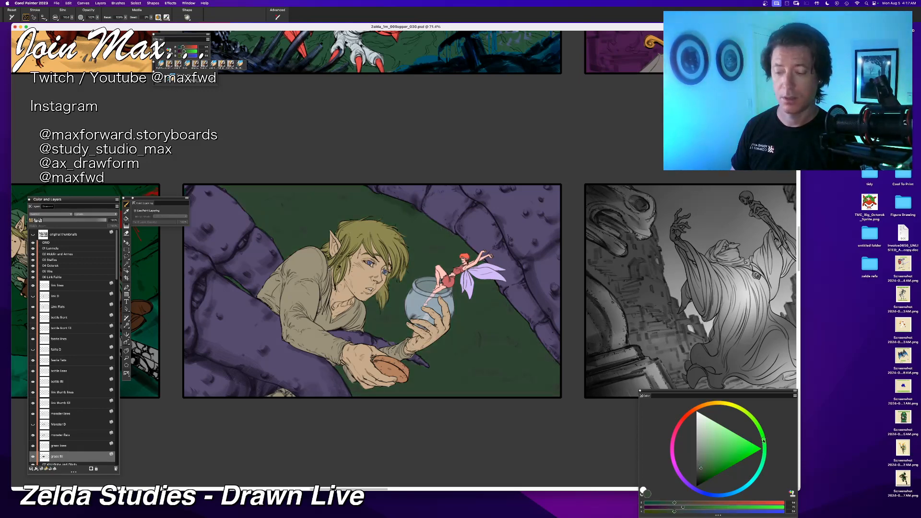
{"action": "left_click", "coordinate": [705, 469]}
{"action": "key", "text": "super+f"}
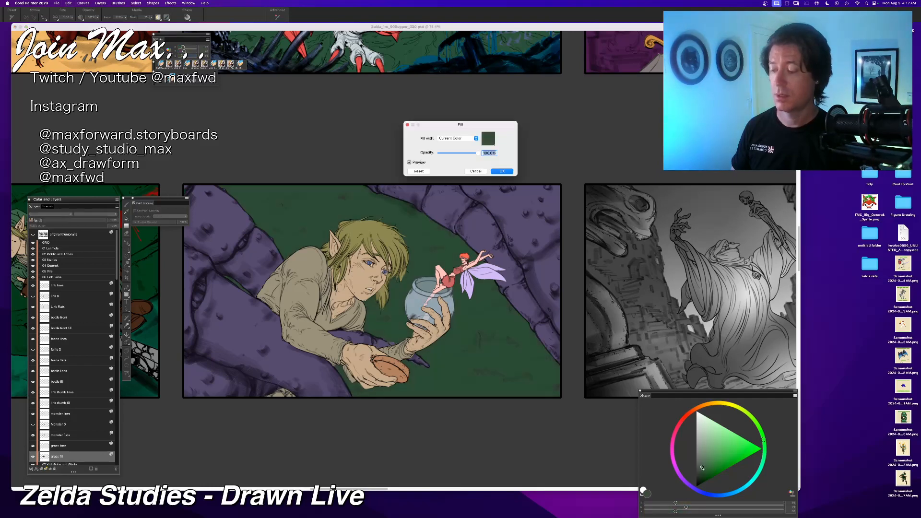
{"action": "key", "text": "Return"}
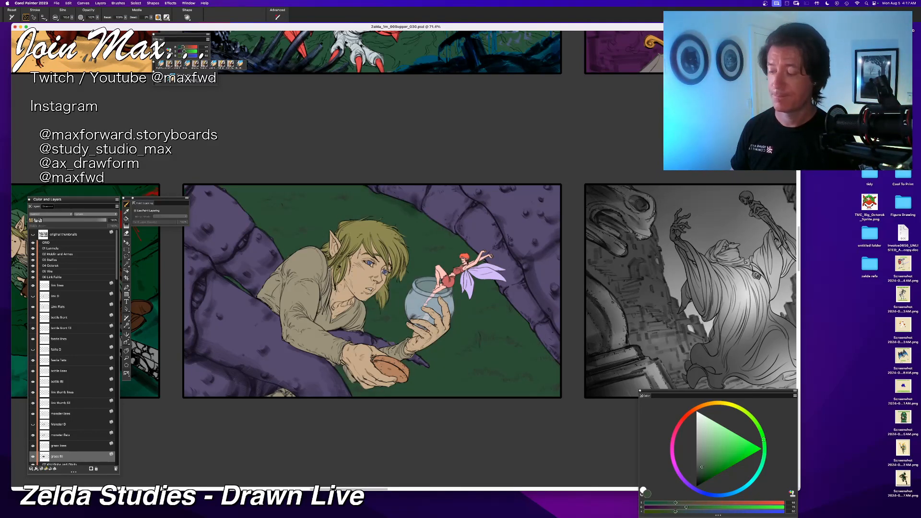
Step: Select the grass lines layer and change its composite method over the green fill
{"action": "left_click", "coordinate": [59, 446]}
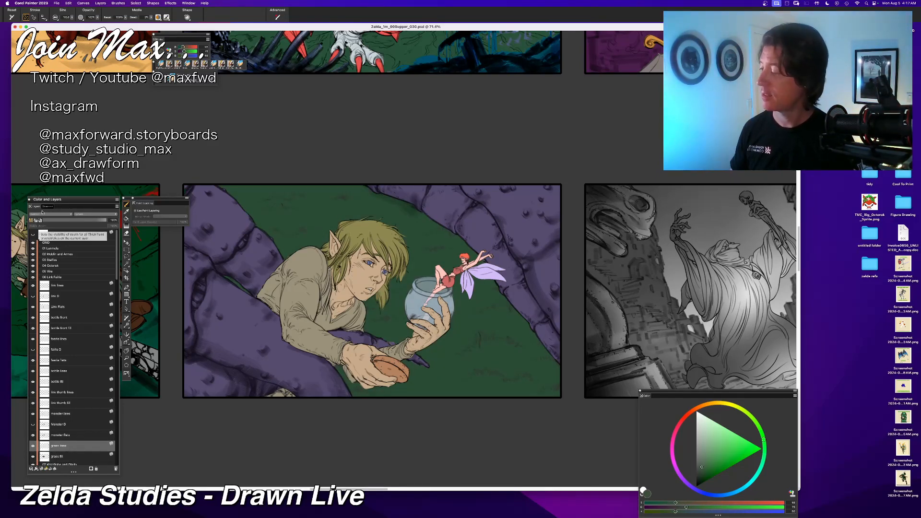
{"action": "left_click", "coordinate": [43, 214]}
{"action": "left_click", "coordinate": [40, 227]}
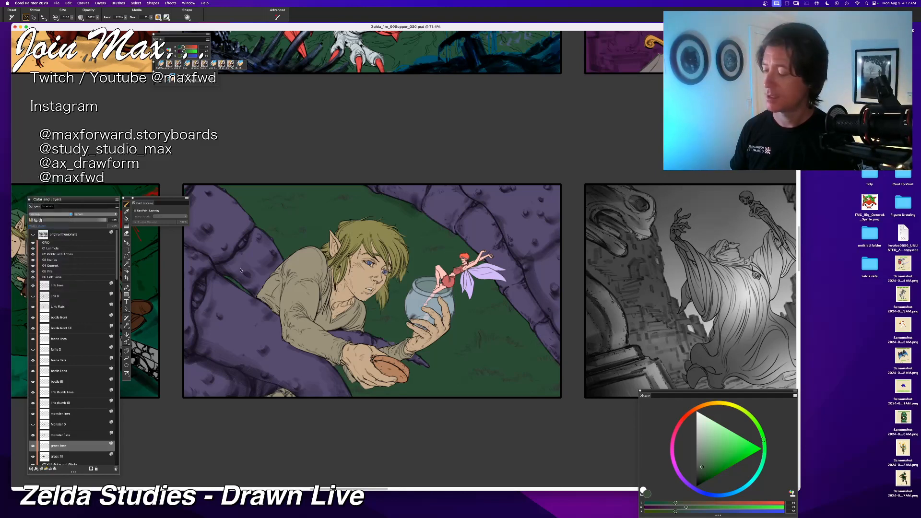
{"action": "key", "text": "super+minus"}
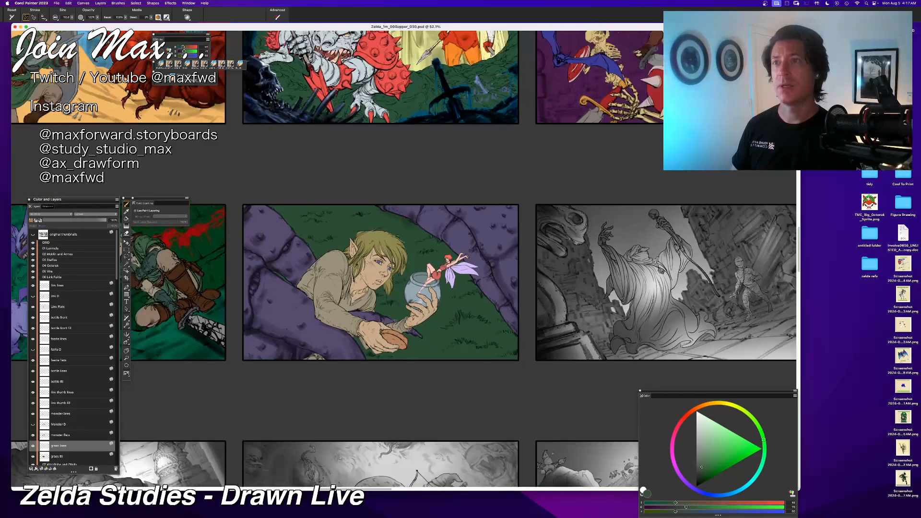
Step: Move on to the greyscale robed wizard panel and save the document
{"action": "left_click_drag", "start_coordinate": [552, 263], "coordinate": [246, 268]}
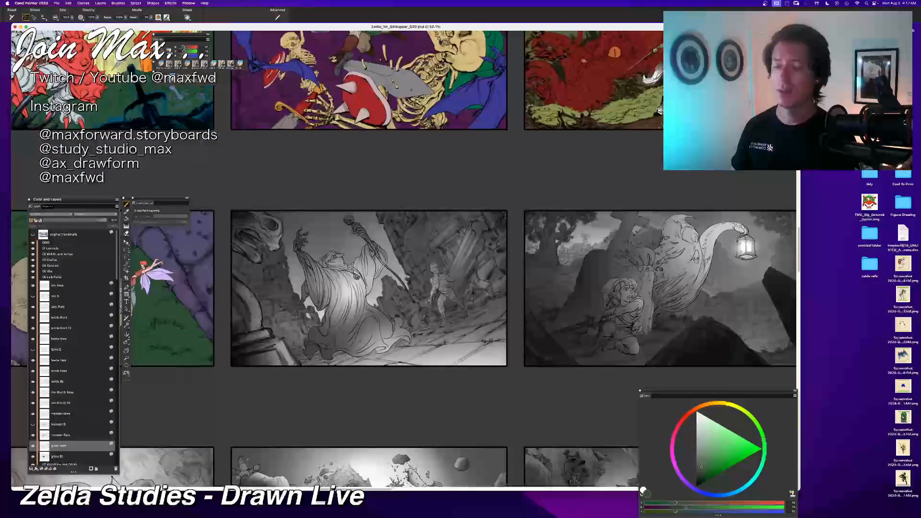
{"action": "key", "text": "super+minus"}
{"action": "left_click_drag", "start_coordinate": [409, 291], "coordinate": [439, 324]}
{"action": "key", "text": "super+equal"}
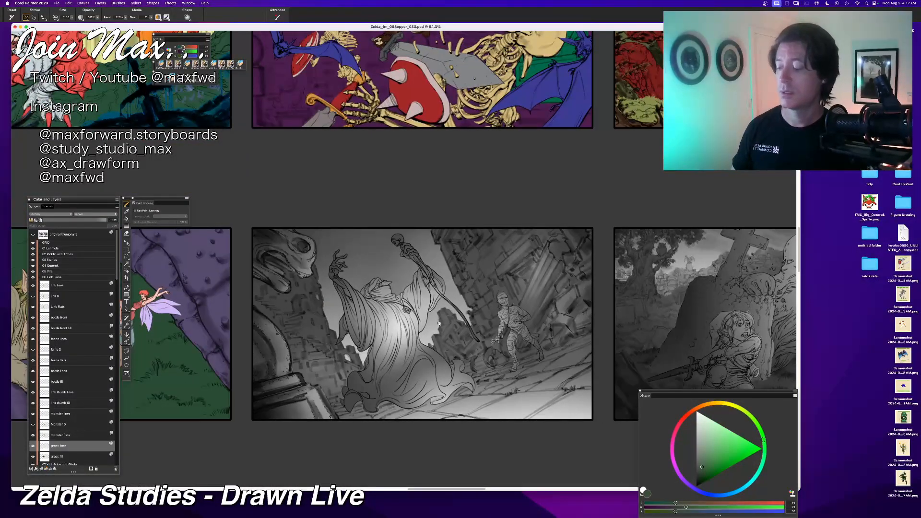
{"action": "key", "text": "super+s"}
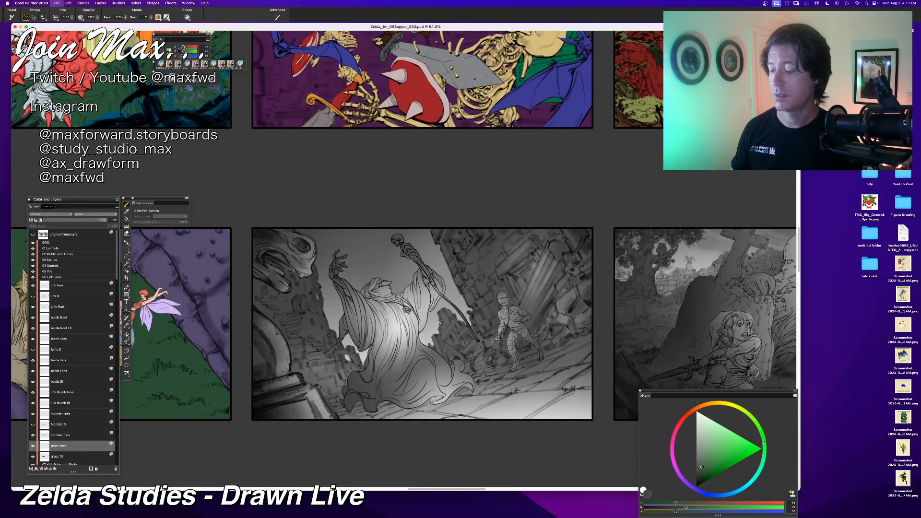
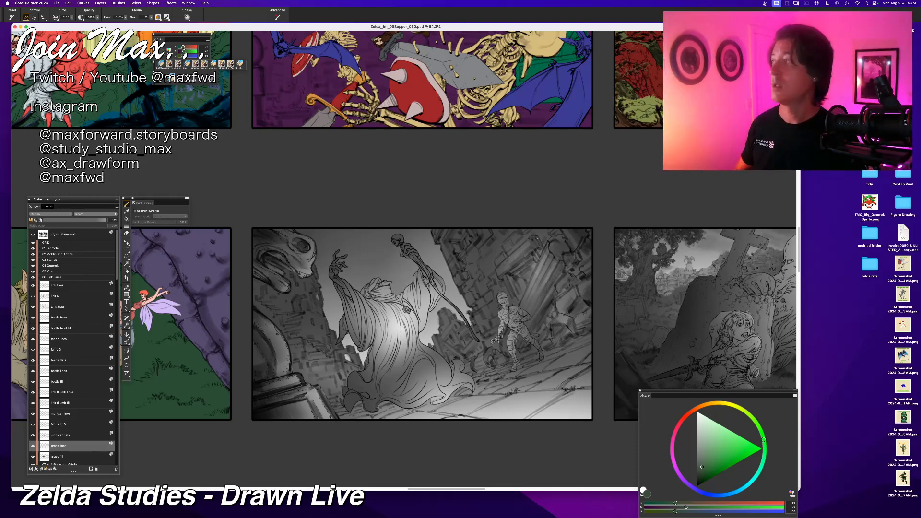
Step: Switch to the browser, enlarge the Zelda Wiki window with the Wizzrobe page, and show the enemy's blue-robed artwork
{"action": "key", "text": "Tab"}
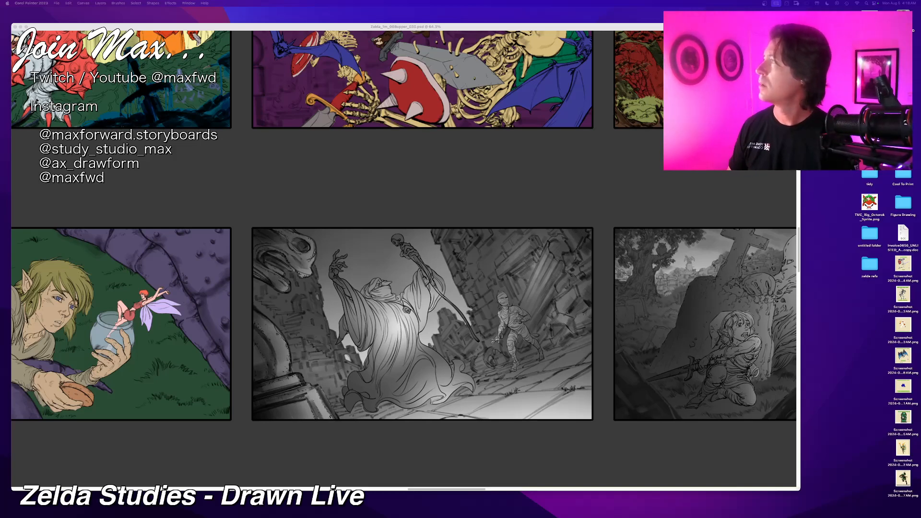
{"action": "left_click_drag", "start_coordinate": [284, 175], "coordinate": [336, 66]}
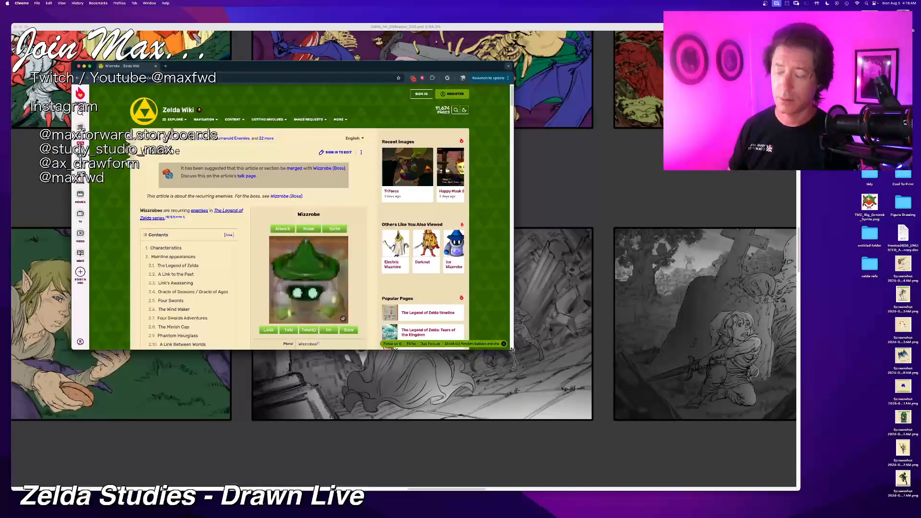
{"action": "left_click_drag", "start_coordinate": [517, 354], "coordinate": [732, 454]}
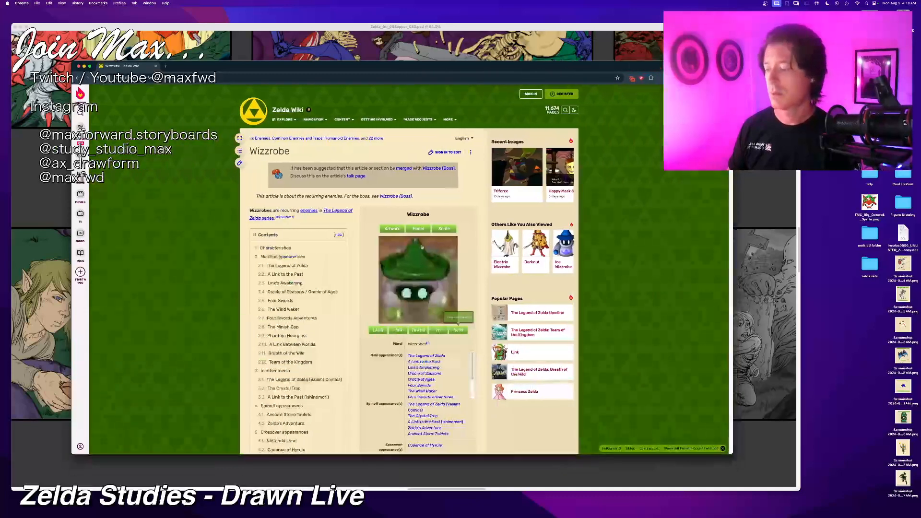
{"action": "left_click", "coordinate": [393, 229]}
{"action": "left_click", "coordinate": [407, 330]}
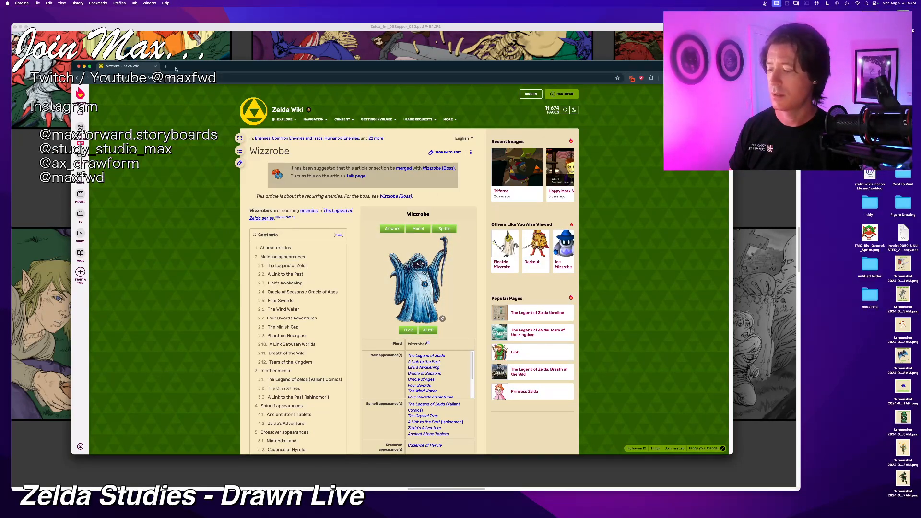
Step: Compare the wiki's Wizzrobe artwork with the greyscale wizard panel, move the browser window out of the way, and return to Corel Painter
{"action": "left_click_drag", "start_coordinate": [183, 68], "coordinate": [237, 29]}
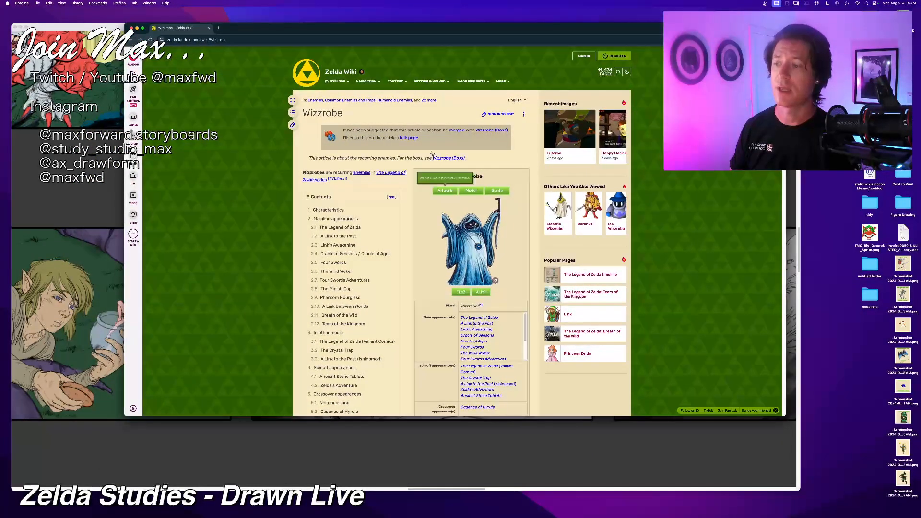
{"action": "left_click_drag", "start_coordinate": [395, 28], "coordinate": [448, 418]}
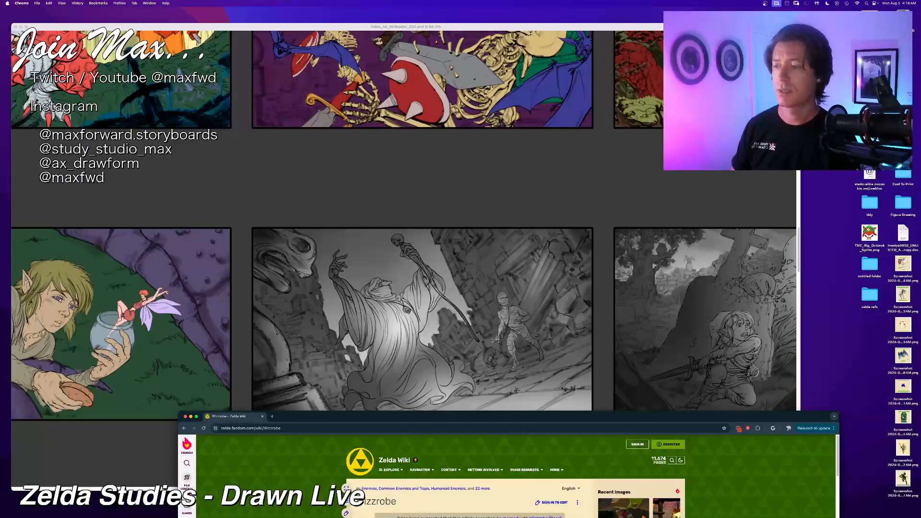
{"action": "left_click", "coordinate": [439, 28]}
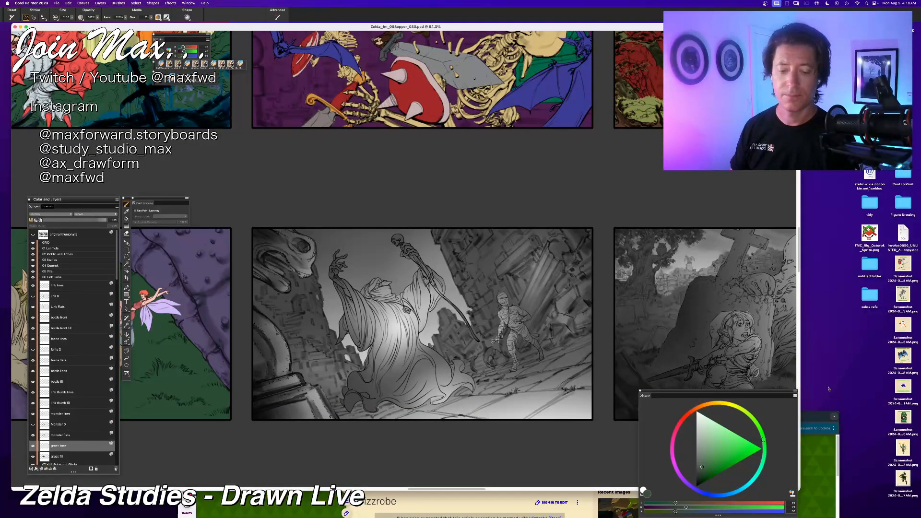
{"action": "mouse_move", "coordinate": [820, 417]}
{"action": "left_mouse_down"}
{"action": "mouse_move", "coordinate": [835, 317]}
{"action": "mouse_move", "coordinate": [762, 131]}
{"action": "left_mouse_up"}
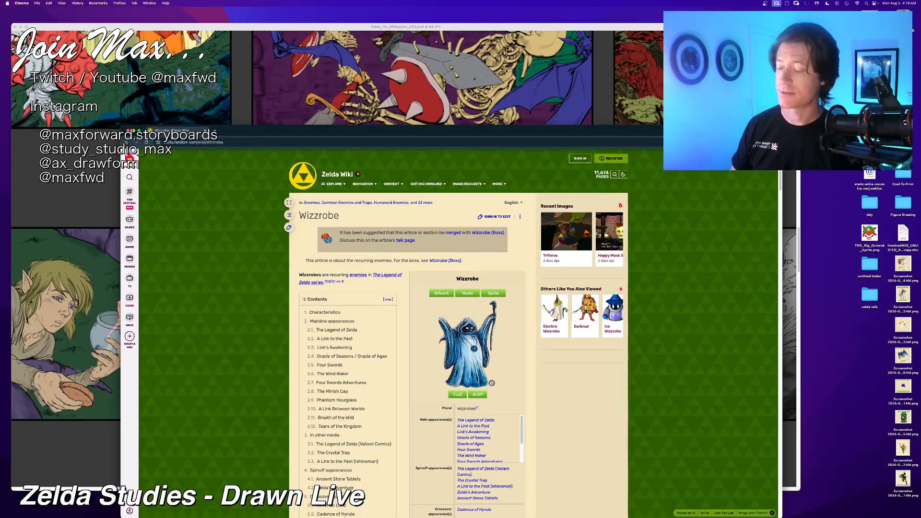
{"action": "key", "text": "super+Tab"}
{"action": "key", "text": "super+Tab"}
{"action": "key", "text": "super+Tab"}
{"action": "key", "text": "super+Tab"}
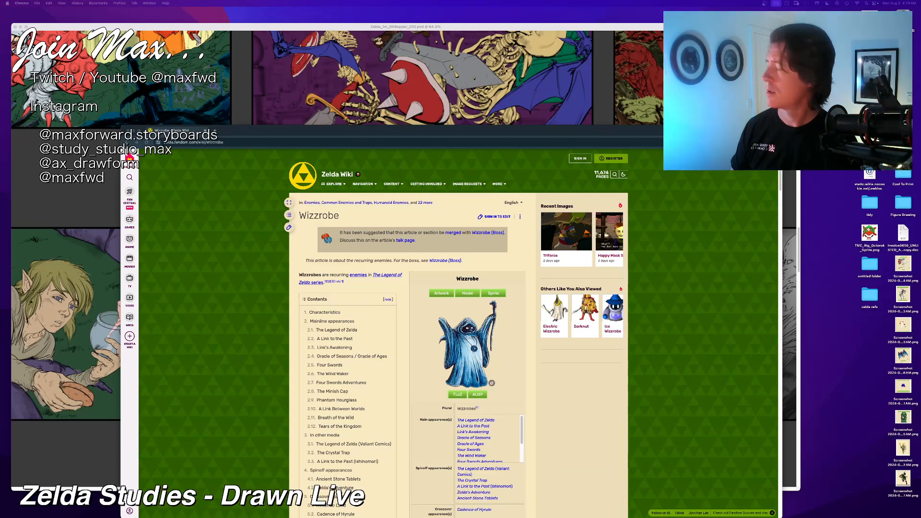
{"action": "left_click_drag", "start_coordinate": [287, 131], "coordinate": [0, 0]}
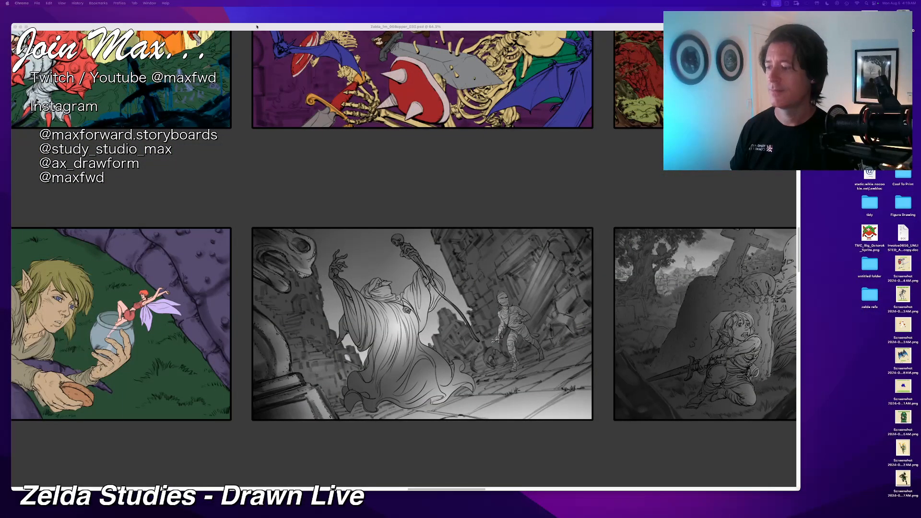
{"action": "left_click", "coordinate": [238, 54]}
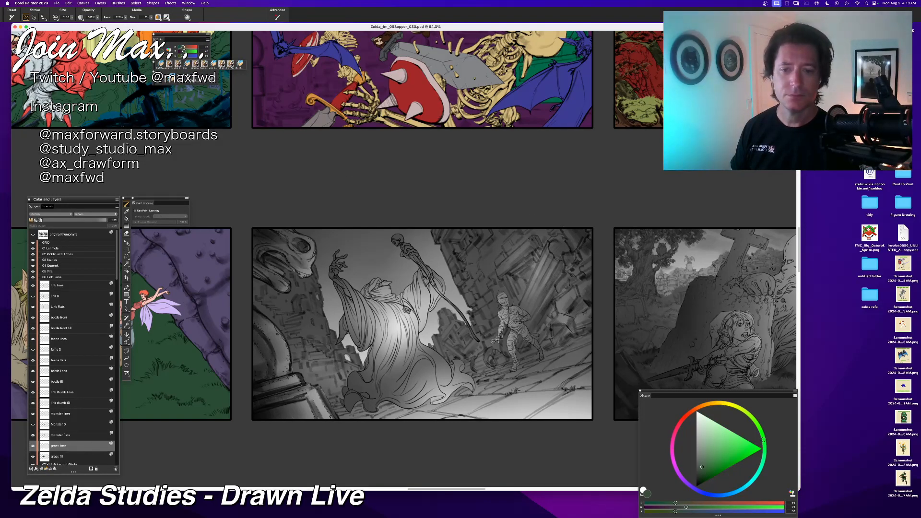
Step: Open the Wizzrobe artwork screenshot in Corel Painter and place its window over the greyscale wizard panel
{"action": "key", "text": "super+Tab"}
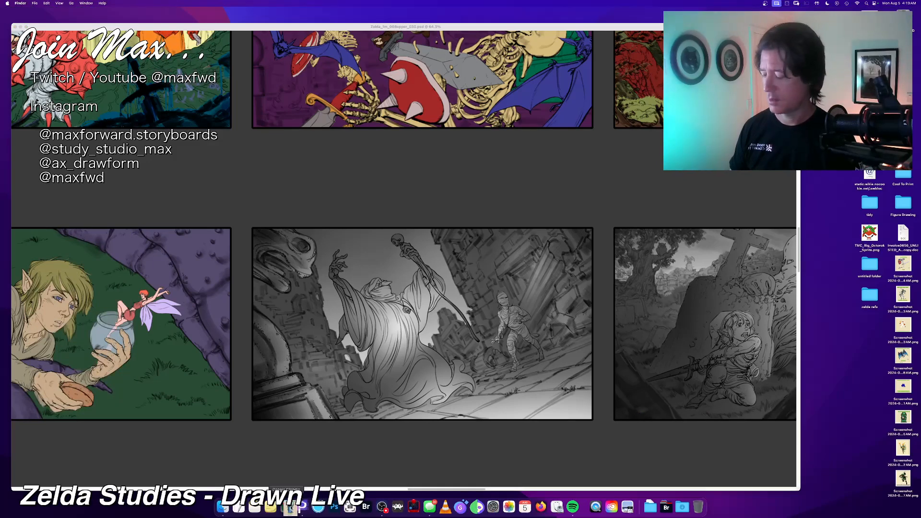
{"action": "left_click", "coordinate": [302, 508]}
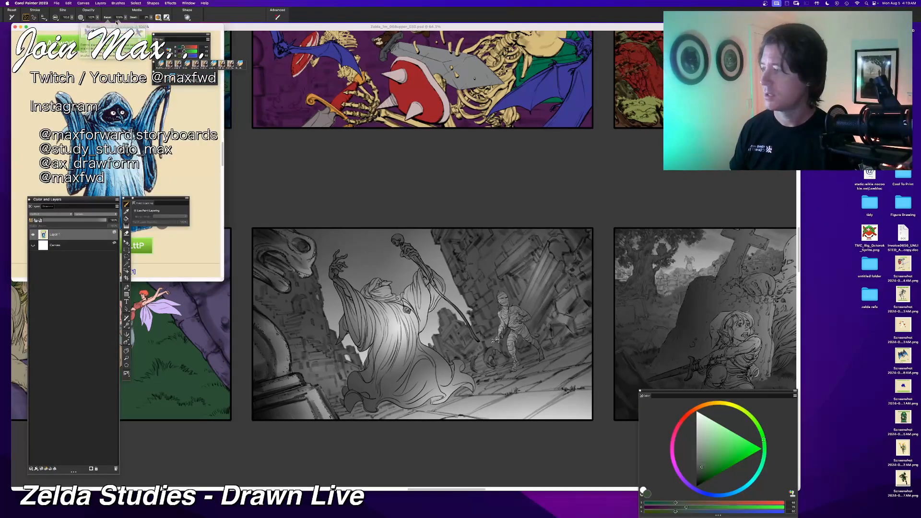
{"action": "left_click_drag", "start_coordinate": [117, 27], "coordinate": [436, 167]}
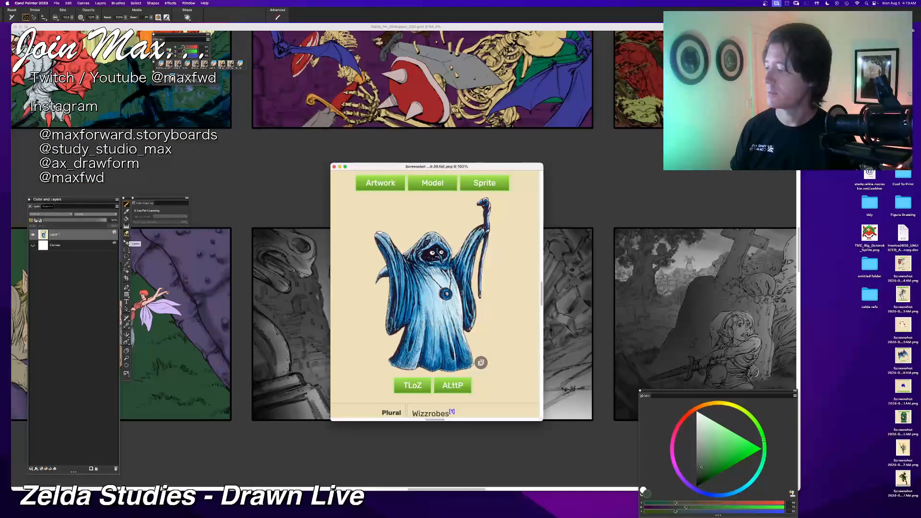
Step: Sample a dark blue from the shaded robe sleeve in the Wizzrobe reference with the Dropper tool
{"action": "left_click", "coordinate": [126, 212]}
{"action": "left_click", "coordinate": [408, 300]}
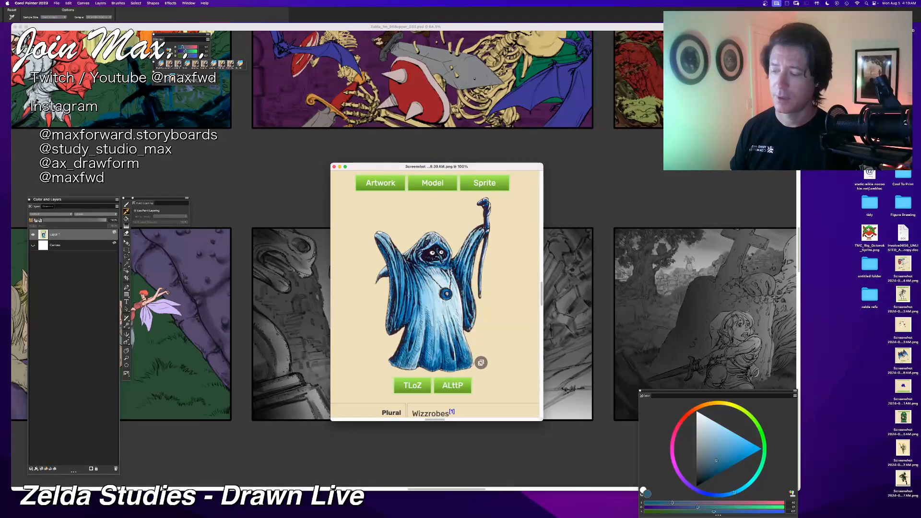
{"action": "left_click", "coordinate": [408, 300]}
{"action": "left_click", "coordinate": [413, 301]}
{"action": "left_click", "coordinate": [411, 300]}
{"action": "left_click", "coordinate": [411, 300]}
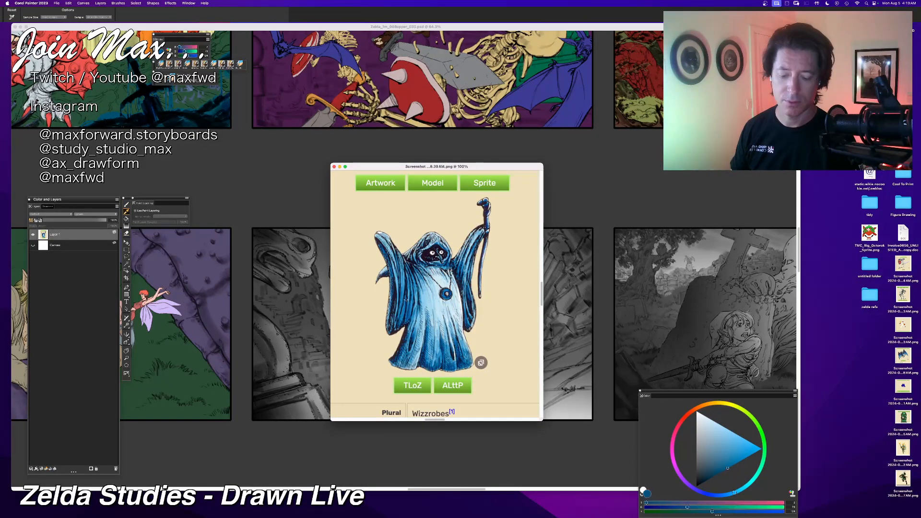
{"action": "left_click", "coordinate": [409, 300]}
{"action": "left_click", "coordinate": [407, 299]}
{"action": "left_click", "coordinate": [406, 298]}
{"action": "left_click", "coordinate": [405, 298]}
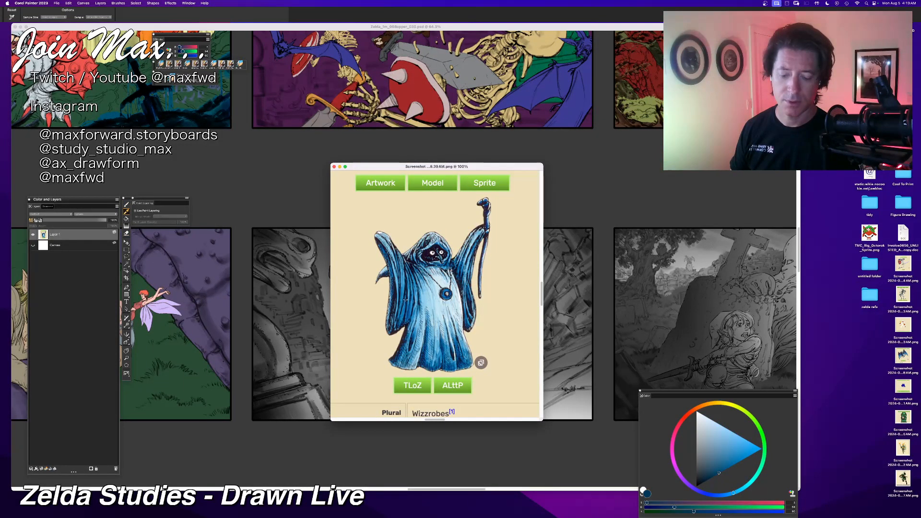
Step: Sample several blues from the shaded and lit sleeve of the Wizzrobe reference and settle on a dark blue
{"action": "left_click", "coordinate": [405, 300]}
{"action": "left_click", "coordinate": [403, 300]}
{"action": "left_click", "coordinate": [406, 300]}
{"action": "left_click", "coordinate": [409, 298]}
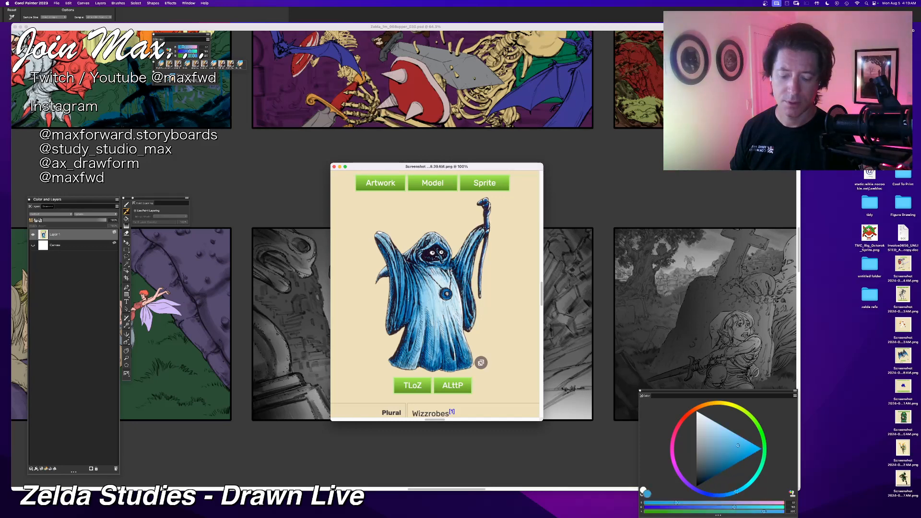
{"action": "left_click", "coordinate": [411, 297]}
{"action": "left_click", "coordinate": [415, 297]}
{"action": "left_click_drag", "start_coordinate": [414, 297], "coordinate": [406, 307]}
{"action": "left_click", "coordinate": [406, 307]}
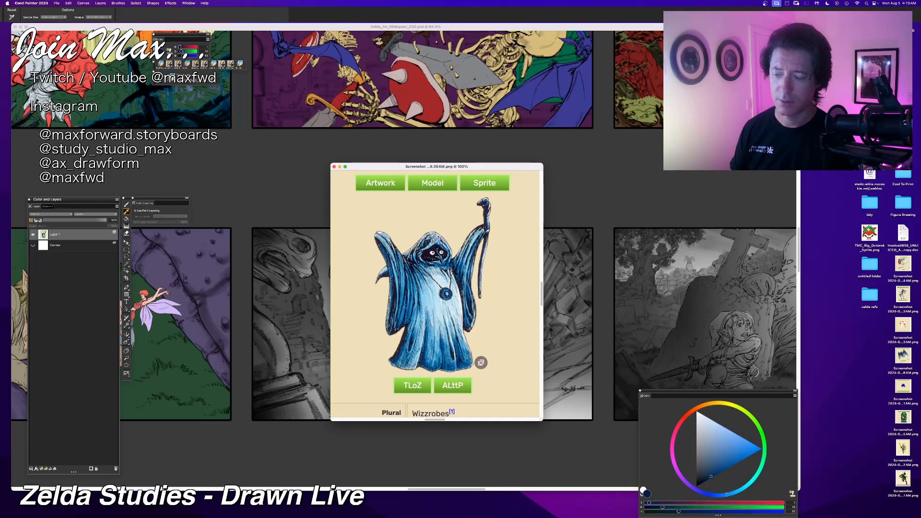
{"action": "left_click", "coordinate": [406, 304]}
{"action": "left_click_drag", "start_coordinate": [405, 305], "coordinate": [406, 310]}
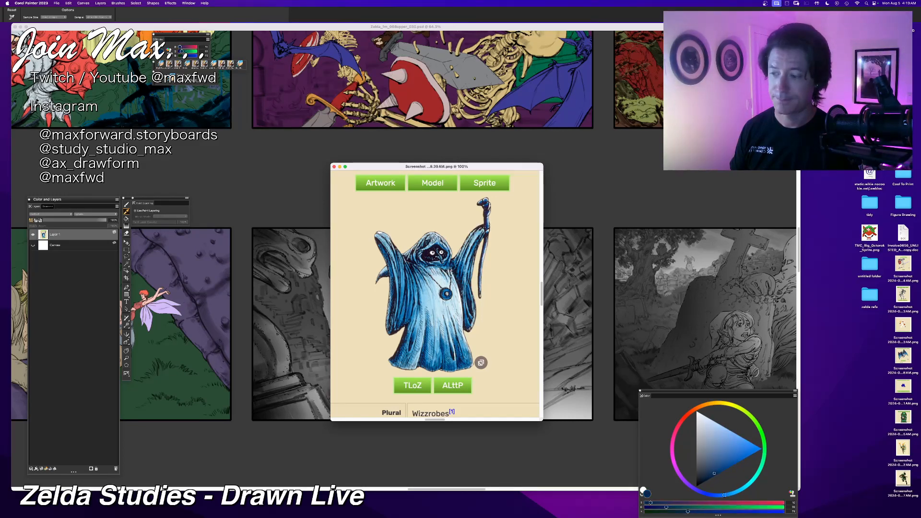
Step: Move the Wizzrobe reference beside the storyboard, make the storyboard document active, and fine-tune the dark blue's hue and brightness
{"action": "left_click_drag", "start_coordinate": [402, 168], "coordinate": [782, 260]}
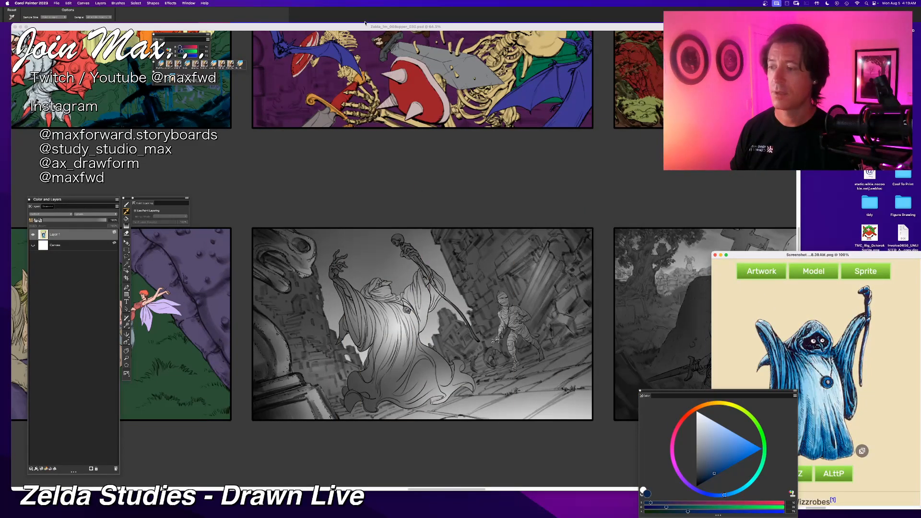
{"action": "left_click", "coordinate": [356, 28]}
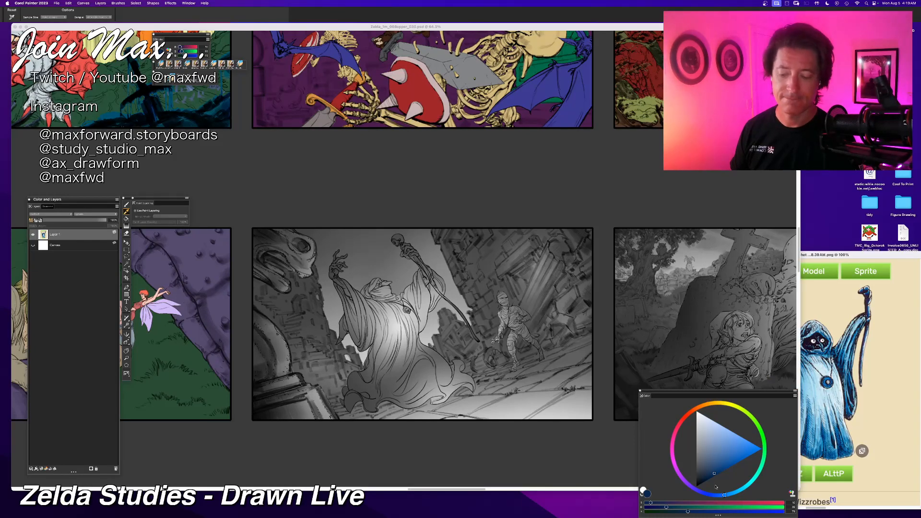
{"action": "left_click", "coordinate": [724, 497]}
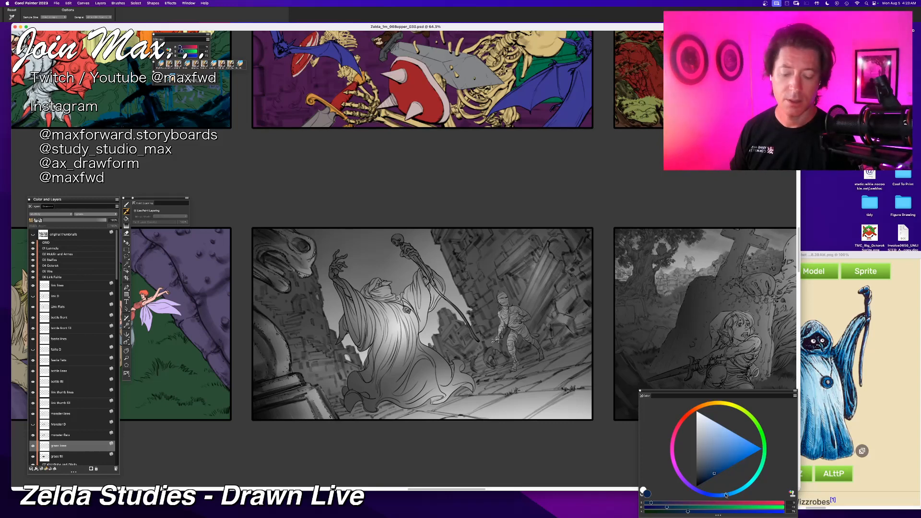
{"action": "left_click", "coordinate": [715, 473]}
{"action": "left_click", "coordinate": [714, 470]}
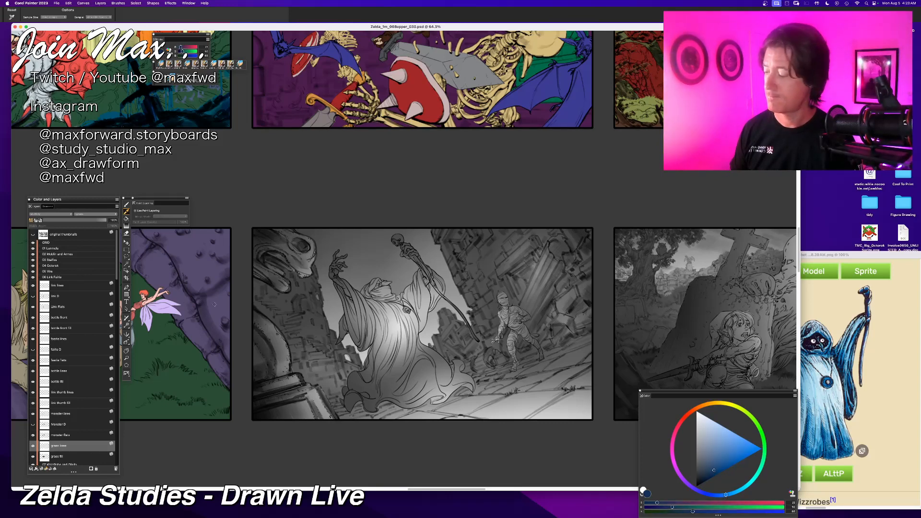
{"action": "scroll", "coordinate": [100, 349], "scroll_direction": "down", "scroll_amount": 1}
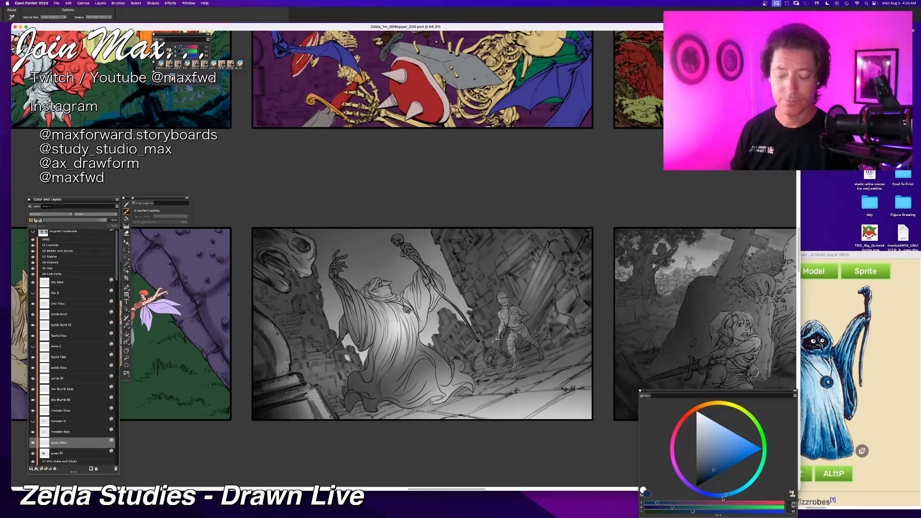
{"action": "left_click_drag", "start_coordinate": [723, 499], "coordinate": [715, 473]}
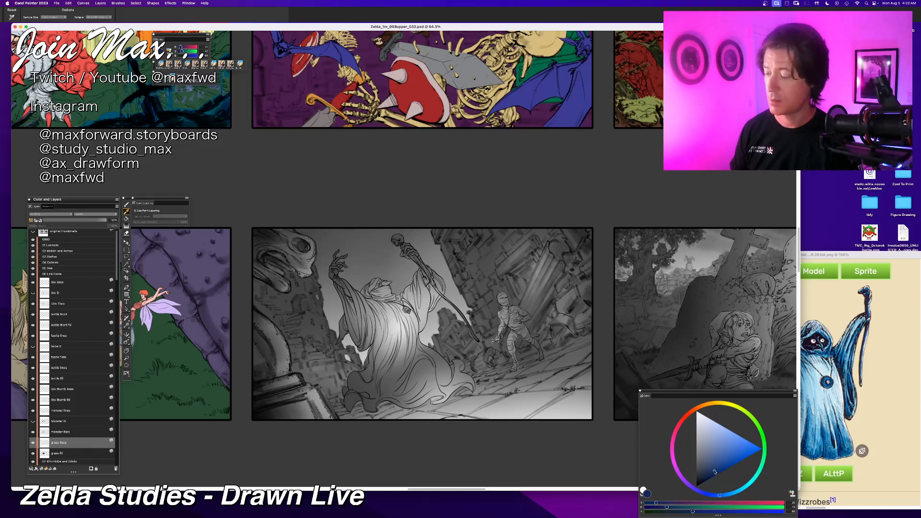
{"action": "scroll", "coordinate": [65, 423], "scroll_direction": "down", "scroll_amount": 1}
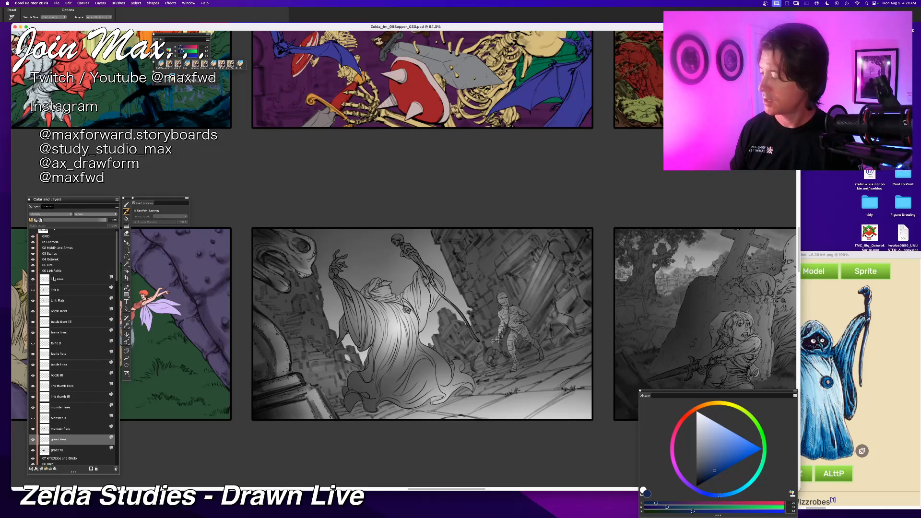
Step: Paste a copy of the wizzrobe fill layer inside the 07 Wizzrobe group, name it "wizzrobe D", and hide it
{"action": "left_click", "coordinate": [39, 272]}
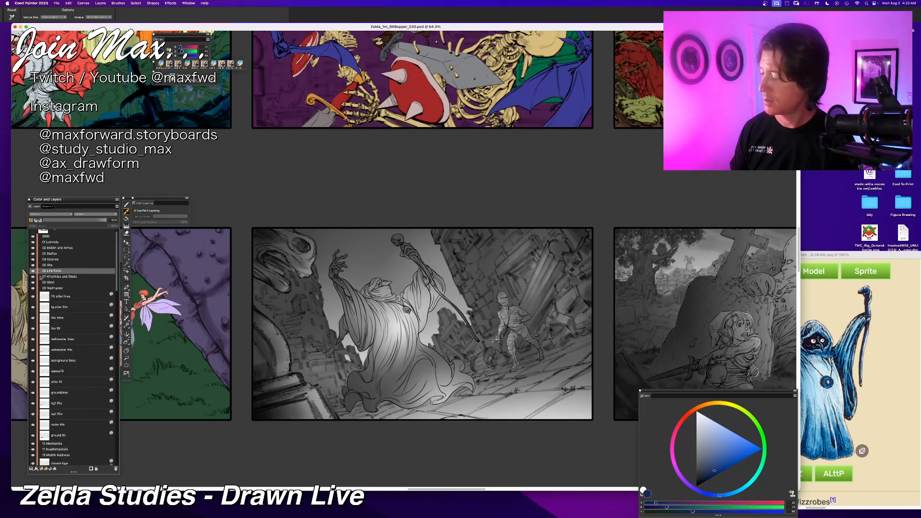
{"action": "left_click", "coordinate": [40, 277]}
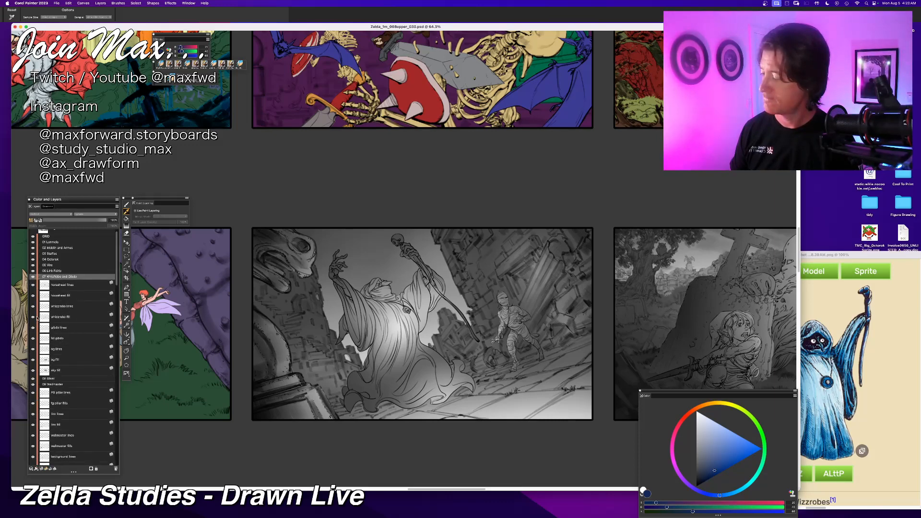
{"action": "left_click", "coordinate": [45, 317]}
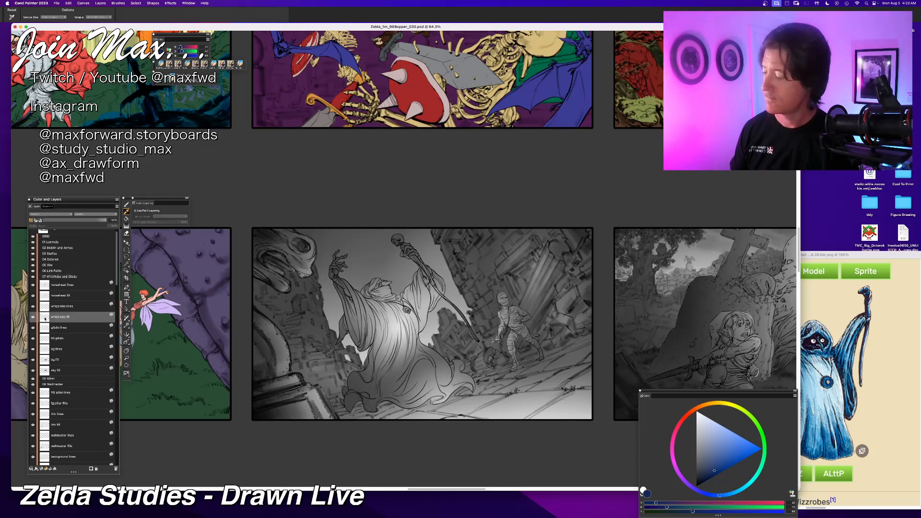
{"action": "key", "text": "super+v"}
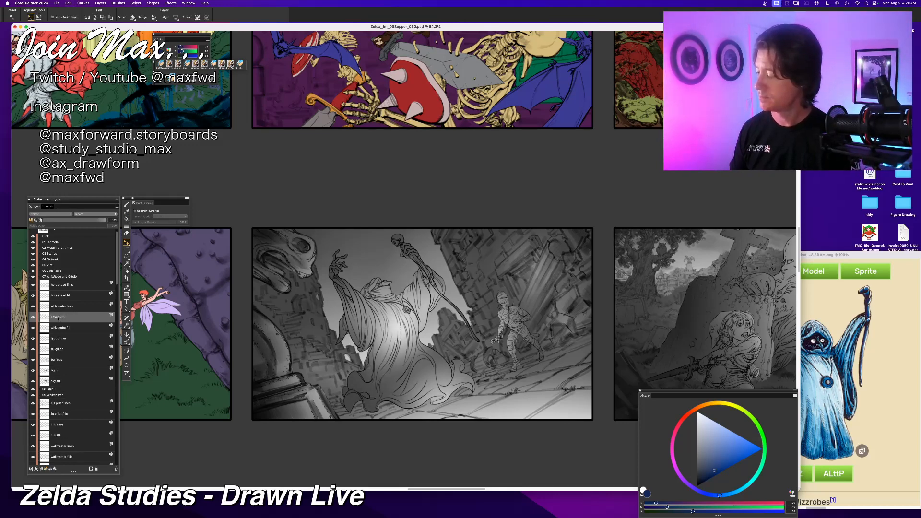
{"action": "double_click", "coordinate": [58, 318]}
{"action": "type", "text": "wiz"}
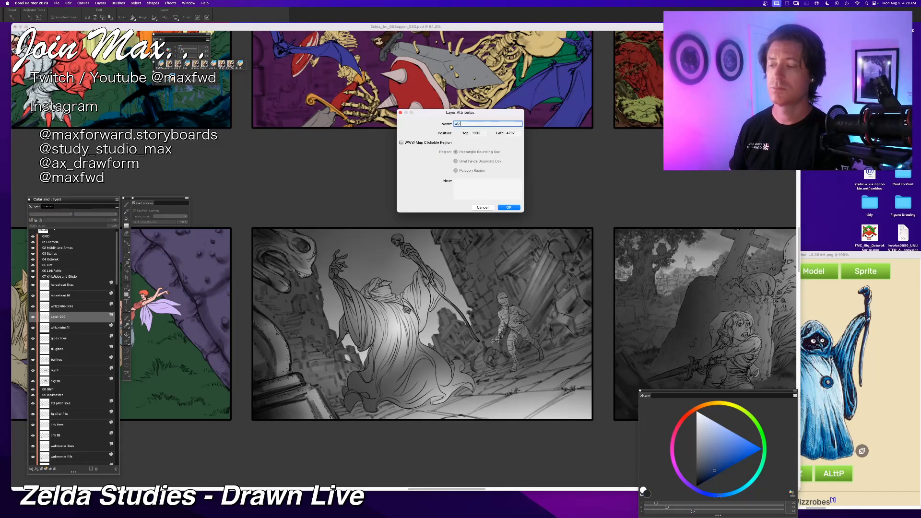
{"action": "type", "text": "zrobe"}
{"action": "key", "text": "Return"}
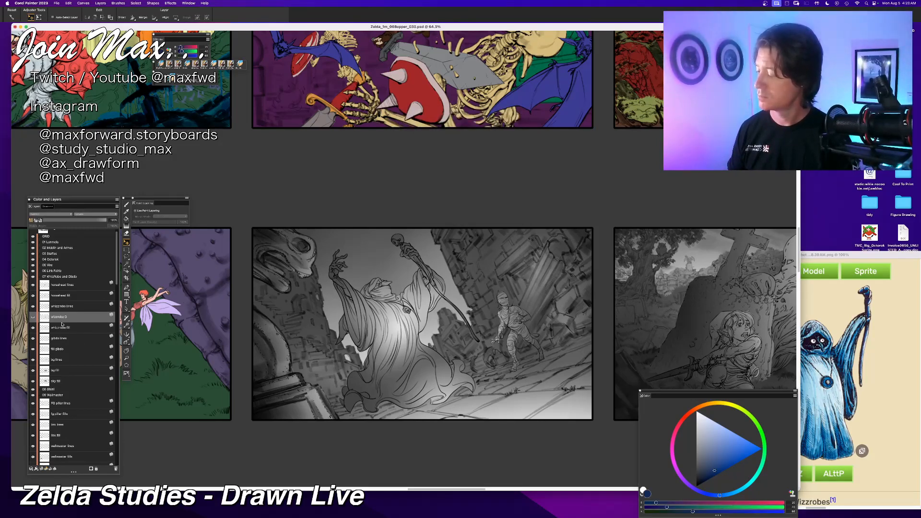
Step: Rename the wizzrobe fill layer as "wizzrobe flats"
{"action": "double_click", "coordinate": [61, 328]}
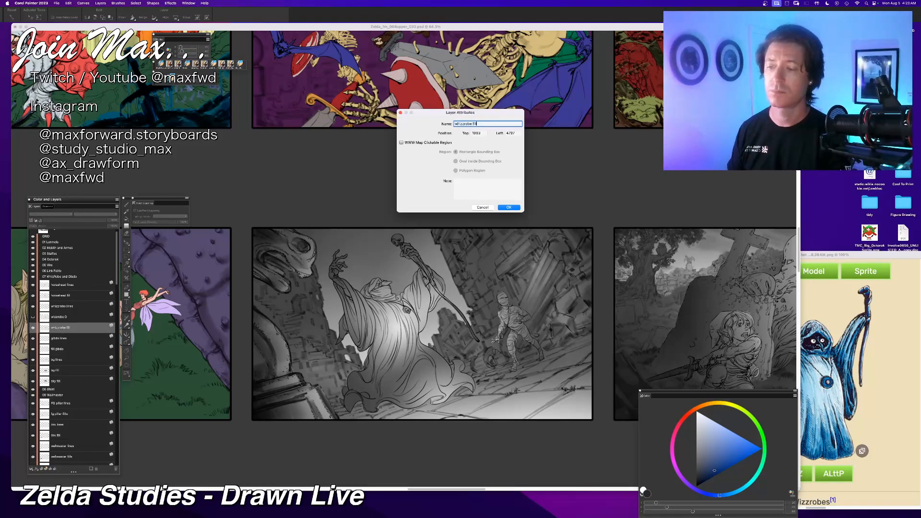
{"action": "type", "text": "lats"}
{"action": "key", "text": "Return"}
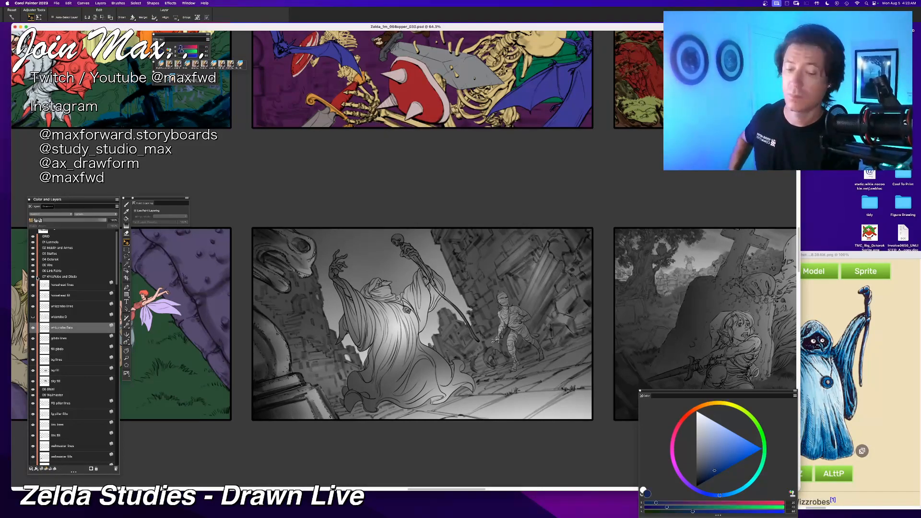
Step: Brush flat dark blue over the lower robe and the sleeve of the wizard's open-handed arm on the flats layer
{"action": "key", "text": "b"}
{"action": "mouse_move", "coordinate": [374, 312]}
{"action": "left_mouse_down"}
{"action": "mouse_move", "coordinate": [377, 353]}
{"action": "mouse_move", "coordinate": [468, 387]}
{"action": "mouse_move", "coordinate": [401, 405]}
{"action": "mouse_move", "coordinate": [364, 379]}
{"action": "mouse_move", "coordinate": [345, 405]}
{"action": "mouse_move", "coordinate": [360, 319]}
{"action": "mouse_move", "coordinate": [359, 293]}
{"action": "mouse_move", "coordinate": [349, 288]}
{"action": "left_mouse_up"}
{"action": "mouse_move", "coordinate": [365, 319]}
{"action": "left_mouse_down"}
{"action": "mouse_move", "coordinate": [368, 284]}
{"action": "mouse_move", "coordinate": [341, 337]}
{"action": "left_mouse_up"}
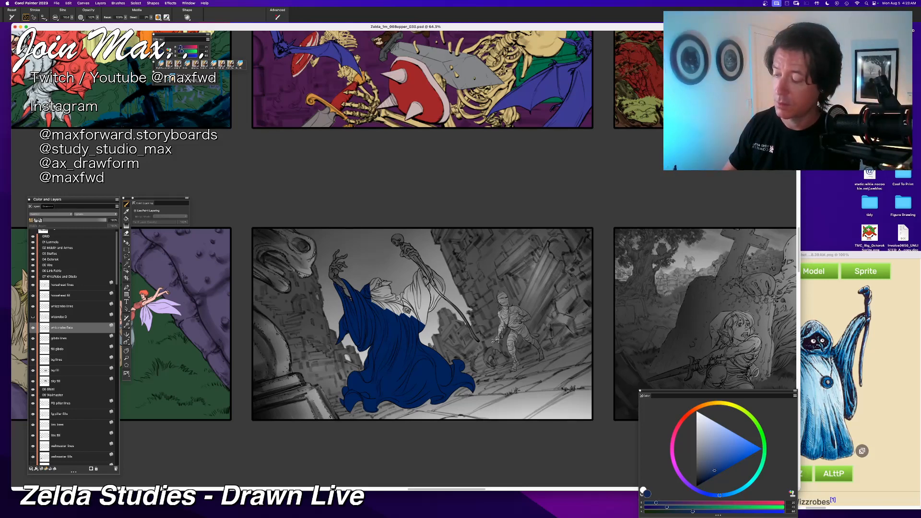
Step: Choose a muted teal and paint the wizard's open hand, face, staff-holding hand and forearm
{"action": "mouse_move", "coordinate": [720, 495]}
{"action": "left_mouse_down"}
{"action": "mouse_move", "coordinate": [740, 490]}
{"action": "mouse_move", "coordinate": [716, 452]}
{"action": "left_mouse_up"}
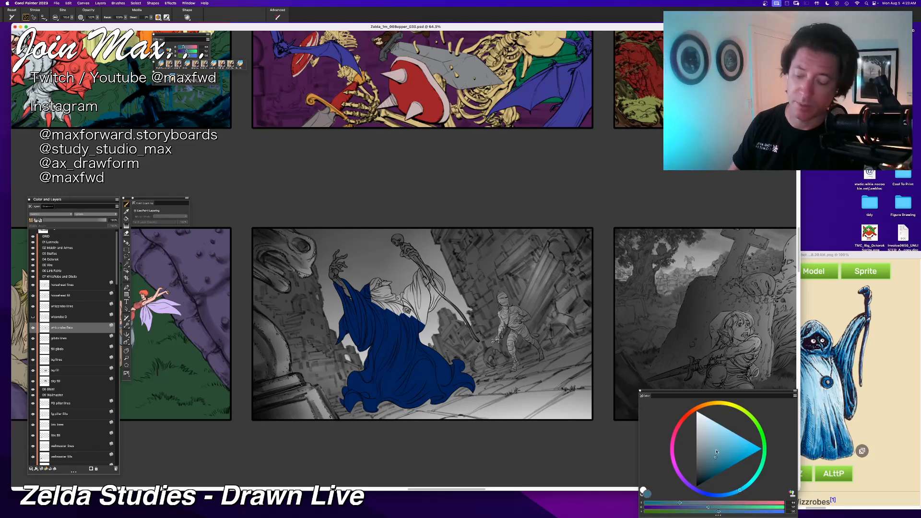
{"action": "left_click_drag", "start_coordinate": [332, 279], "coordinate": [339, 255]}
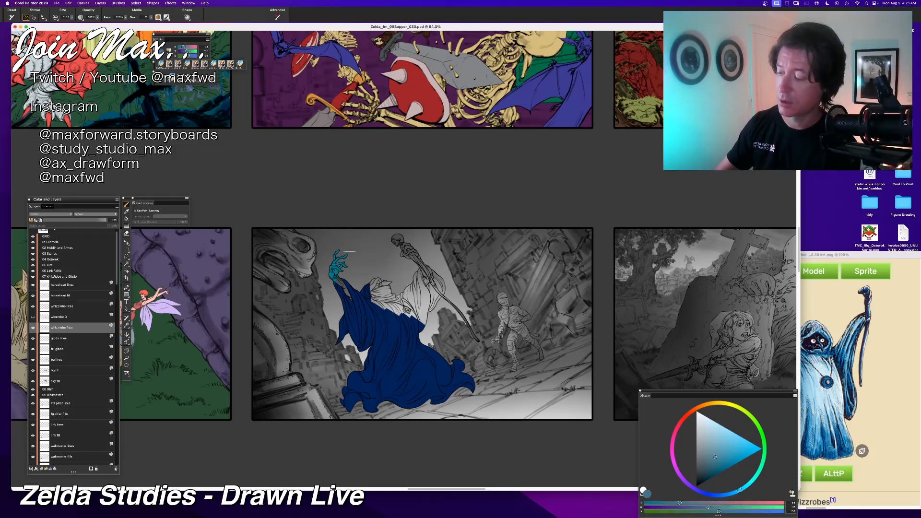
{"action": "key", "text": "super+plus"}
{"action": "key", "text": "super+plus"}
{"action": "key", "text": "super+plus"}
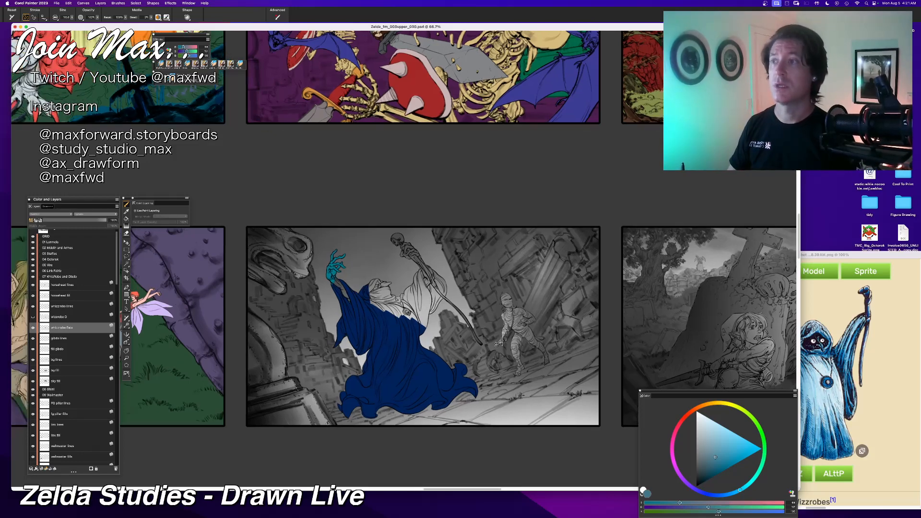
{"action": "left_click_drag", "start_coordinate": [290, 292], "coordinate": [318, 268]}
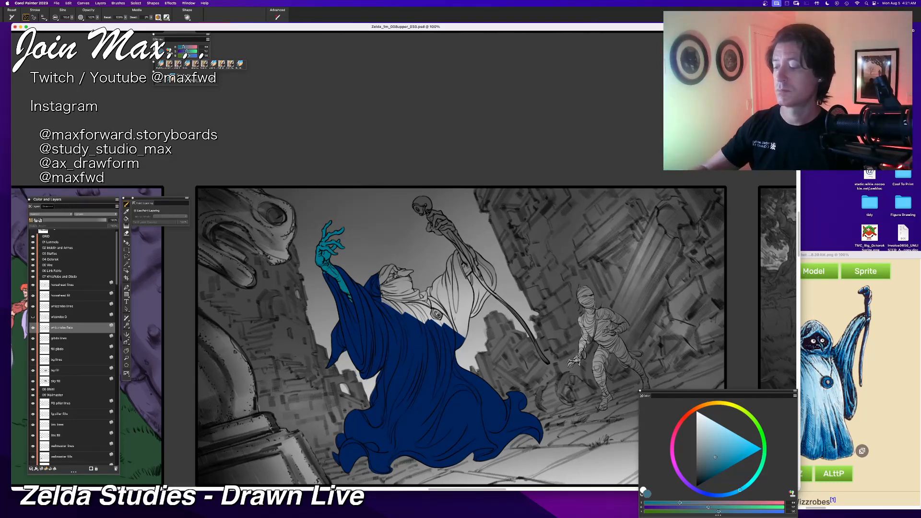
{"action": "left_click_drag", "start_coordinate": [390, 268], "coordinate": [408, 295]}
{"action": "mouse_move", "coordinate": [434, 217]}
{"action": "left_mouse_down"}
{"action": "mouse_move", "coordinate": [479, 287]}
{"action": "mouse_move", "coordinate": [446, 321]}
{"action": "mouse_move", "coordinate": [461, 331]}
{"action": "mouse_move", "coordinate": [475, 307]}
{"action": "left_mouse_up"}
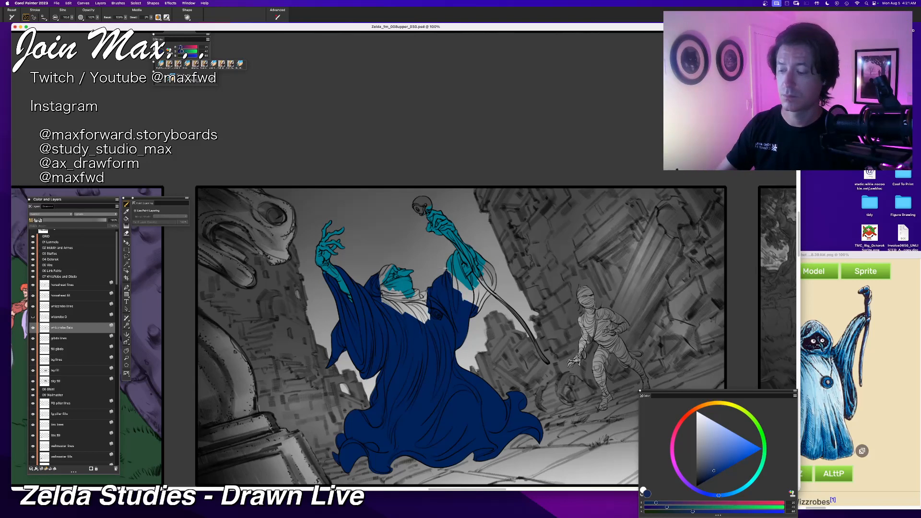
Step: Paint the staff-arm sleeve, hood and neck folds in the robe's dark blue, redoing one sleeve stroke and leaving the forearm and face teal
{"action": "mouse_move", "coordinate": [445, 268]}
{"action": "left_mouse_down"}
{"action": "mouse_move", "coordinate": [456, 252]}
{"action": "mouse_move", "coordinate": [465, 301]}
{"action": "mouse_move", "coordinate": [472, 293]}
{"action": "mouse_move", "coordinate": [480, 311]}
{"action": "mouse_move", "coordinate": [489, 305]}
{"action": "left_mouse_up"}
{"action": "key", "text": "super+z"}
{"action": "mouse_move", "coordinate": [481, 262]}
{"action": "left_mouse_down"}
{"action": "mouse_move", "coordinate": [496, 295]}
{"action": "mouse_move", "coordinate": [473, 282]}
{"action": "left_mouse_up"}
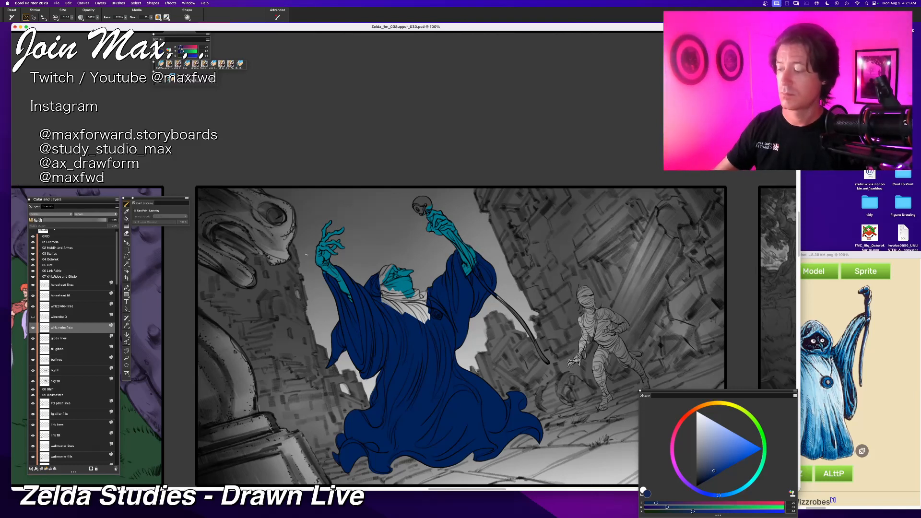
{"action": "left_click_drag", "start_coordinate": [391, 266], "coordinate": [382, 278]}
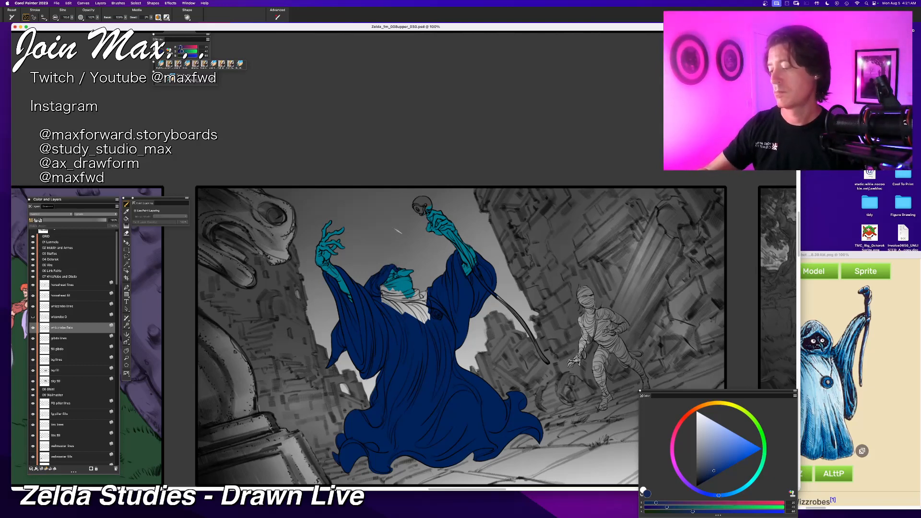
{"action": "mouse_move", "coordinate": [406, 279]}
{"action": "left_mouse_down"}
{"action": "mouse_move", "coordinate": [423, 317]}
{"action": "mouse_move", "coordinate": [385, 303]}
{"action": "mouse_move", "coordinate": [388, 283]}
{"action": "left_mouse_up"}
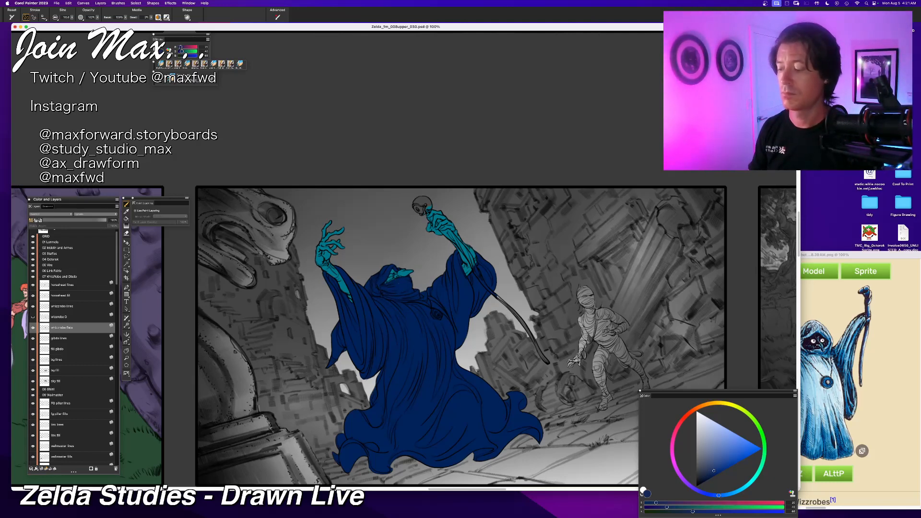
Step: Choose a dark purple and paint the skull at the head of the wizard's staff
{"action": "key", "text": "super+plus"}
{"action": "left_click_drag", "start_coordinate": [365, 410], "coordinate": [380, 399]}
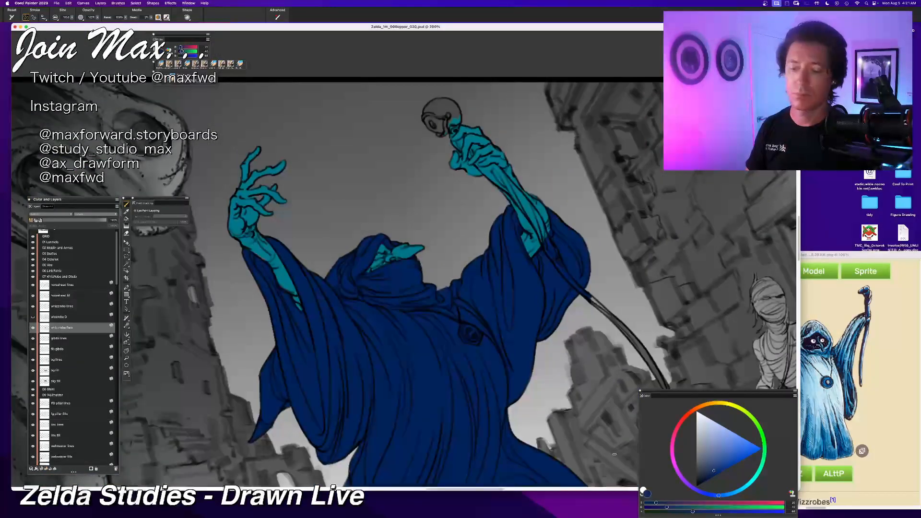
{"action": "key", "text": "super+minus"}
{"action": "left_click_drag", "start_coordinate": [449, 361], "coordinate": [398, 364]}
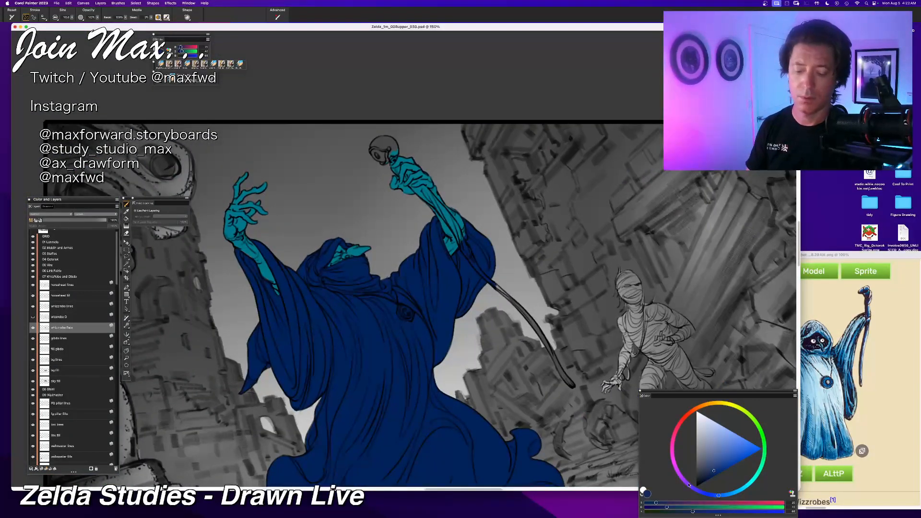
{"action": "left_click", "coordinate": [689, 485]}
{"action": "left_click", "coordinate": [709, 467]}
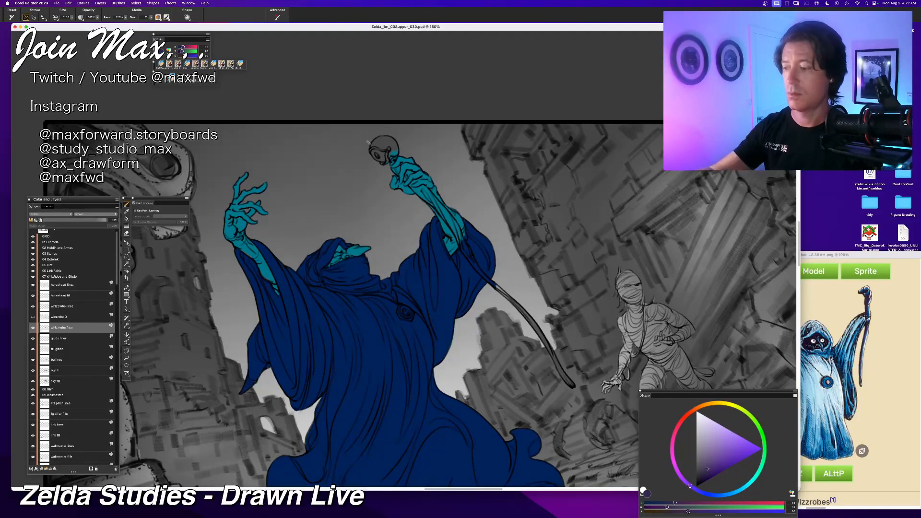
{"action": "left_click_drag", "start_coordinate": [368, 142], "coordinate": [393, 156]}
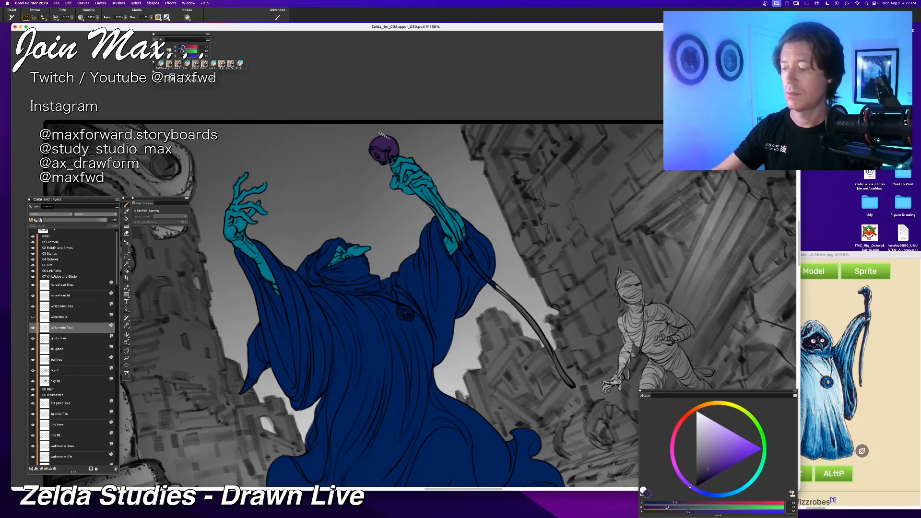
Step: Choose lighter, pinker purples and paint the face of the staff's skull and the wizard's eye
{"action": "left_click_drag", "start_coordinate": [708, 456], "coordinate": [704, 453]}
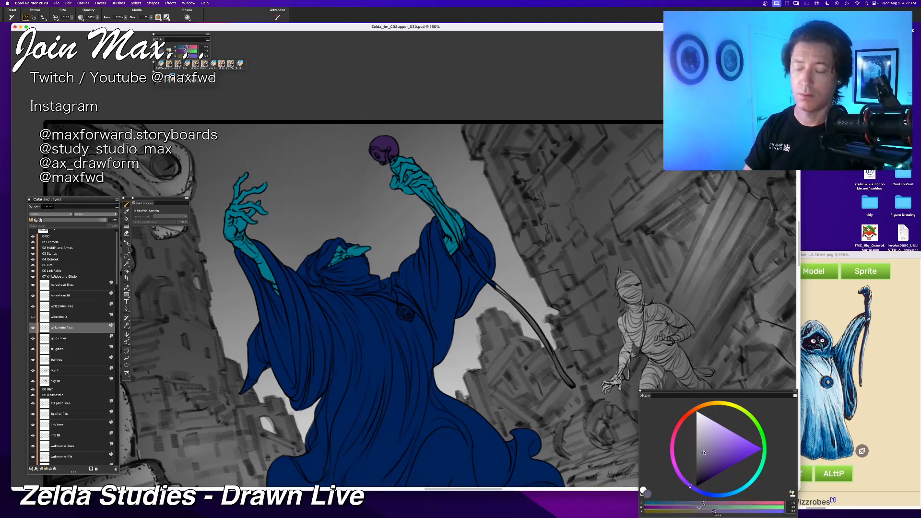
{"action": "left_click", "coordinate": [686, 482]}
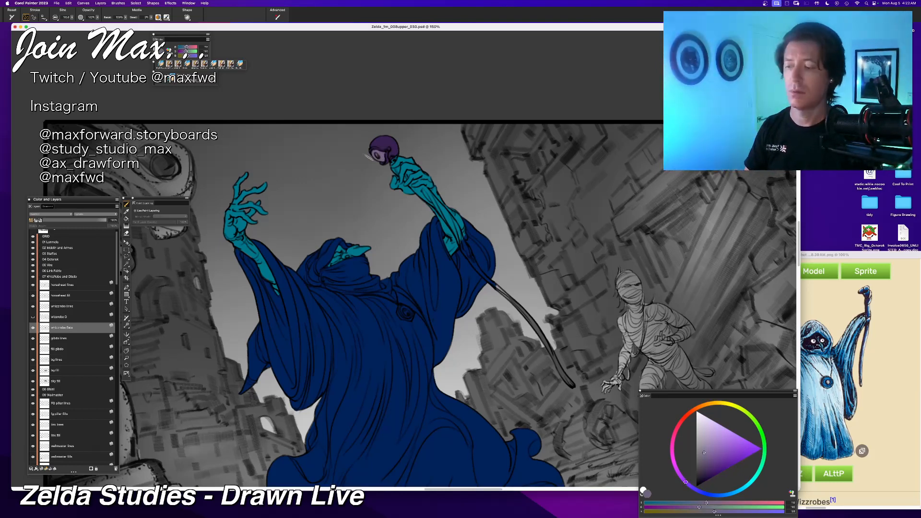
{"action": "left_click", "coordinate": [702, 439]}
{"action": "left_click_drag", "start_coordinate": [689, 483], "coordinate": [679, 475]}
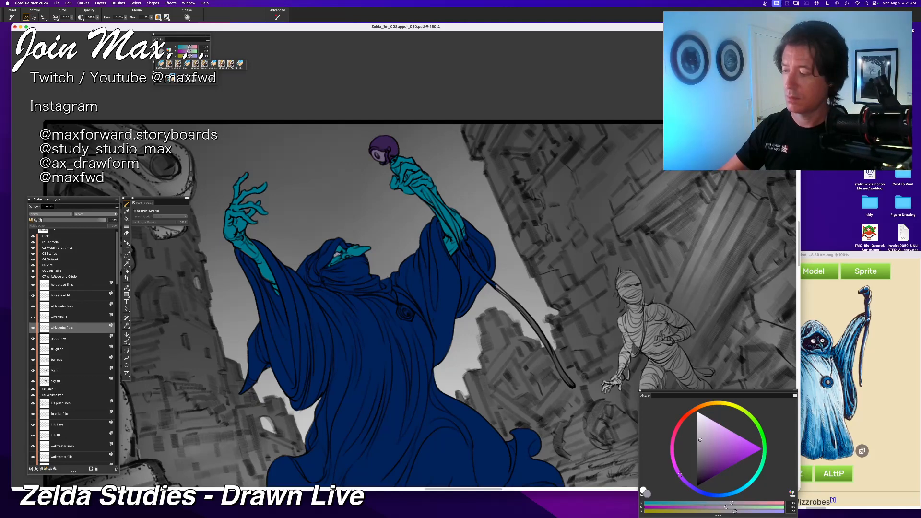
{"action": "key", "text": "super+minus"}
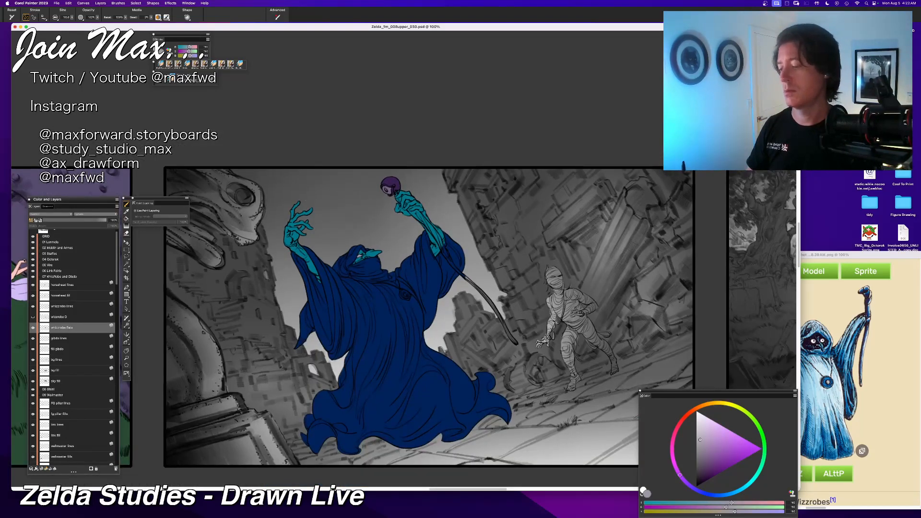
Step: Paint the brooch setting on the wizard's chest pale grey-purple and its central gem saturated purple
{"action": "key", "text": "super+plus"}
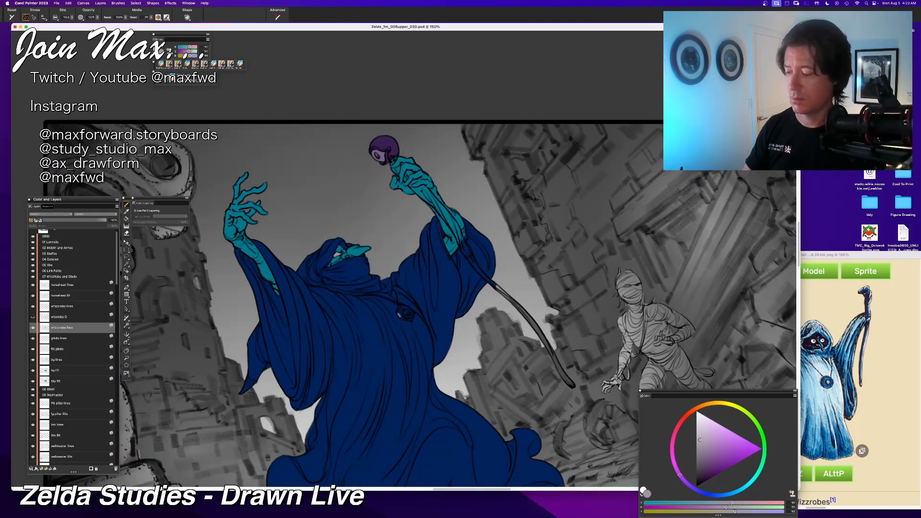
{"action": "left_click_drag", "start_coordinate": [398, 317], "coordinate": [407, 311]}
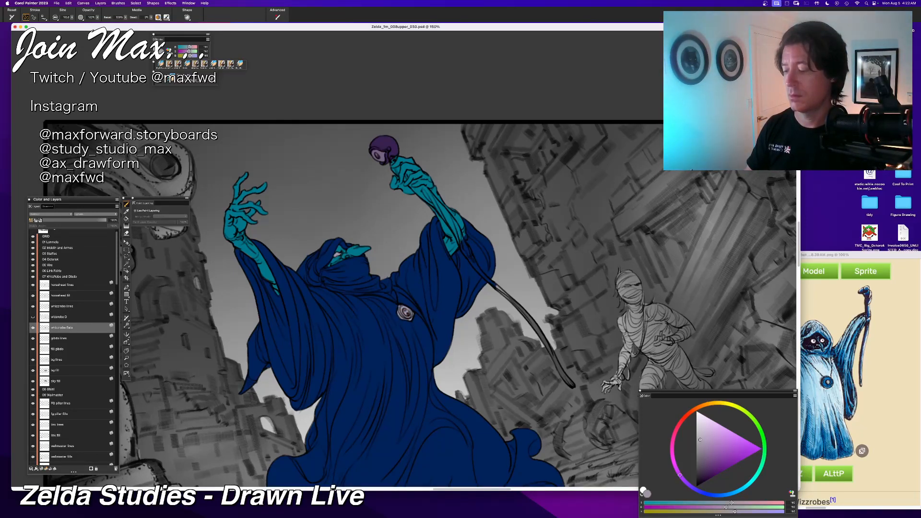
{"action": "left_click", "coordinate": [737, 456]}
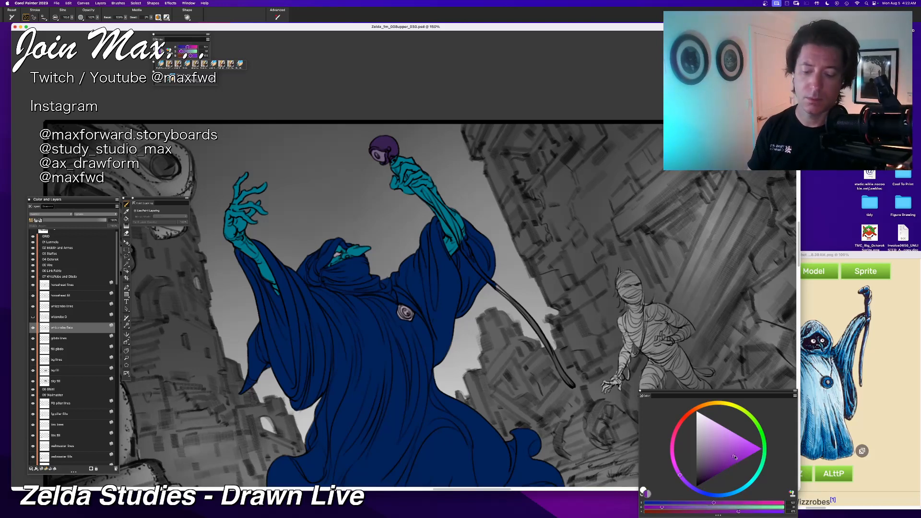
{"action": "left_click", "coordinate": [406, 313]}
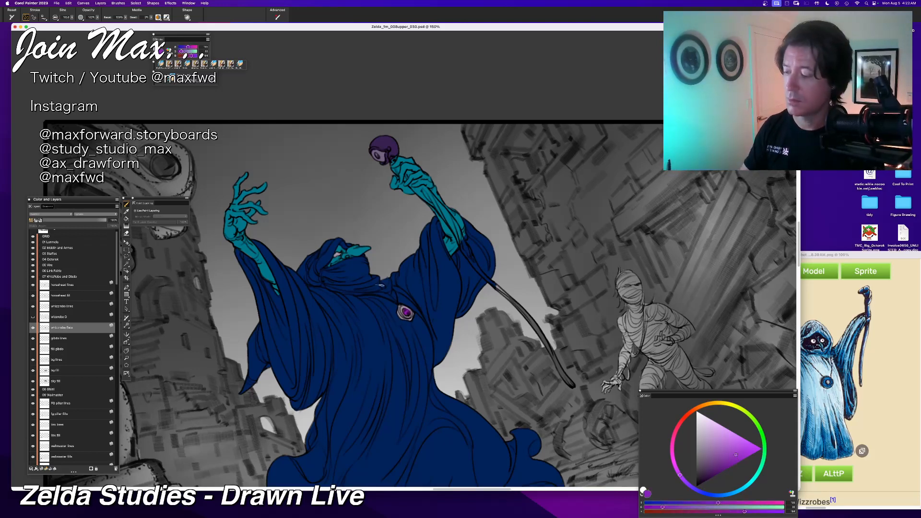
Step: Choose a dark muted purple-grey and paint the wizard's staff shaft from the hand across the forearm and sleeve to its lower tip
{"action": "key", "text": "super+minus"}
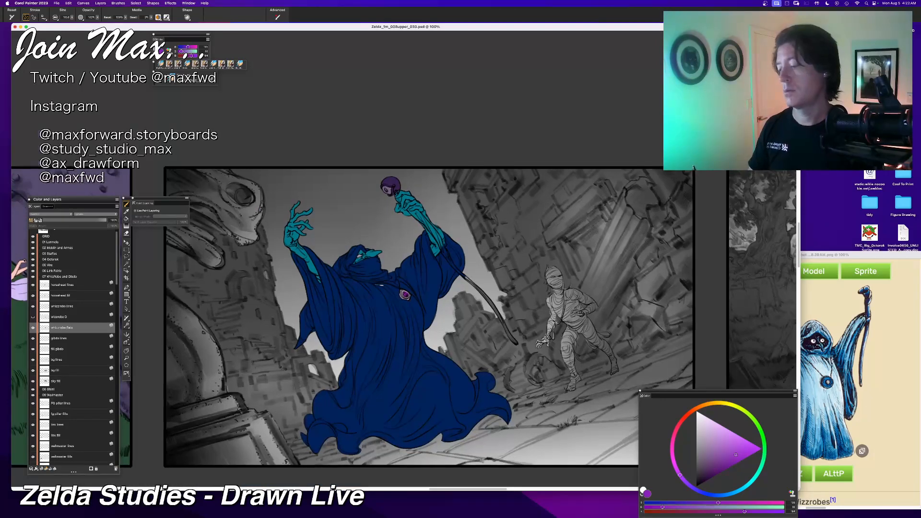
{"action": "key", "text": "super+minus"}
{"action": "key", "text": "super+plus"}
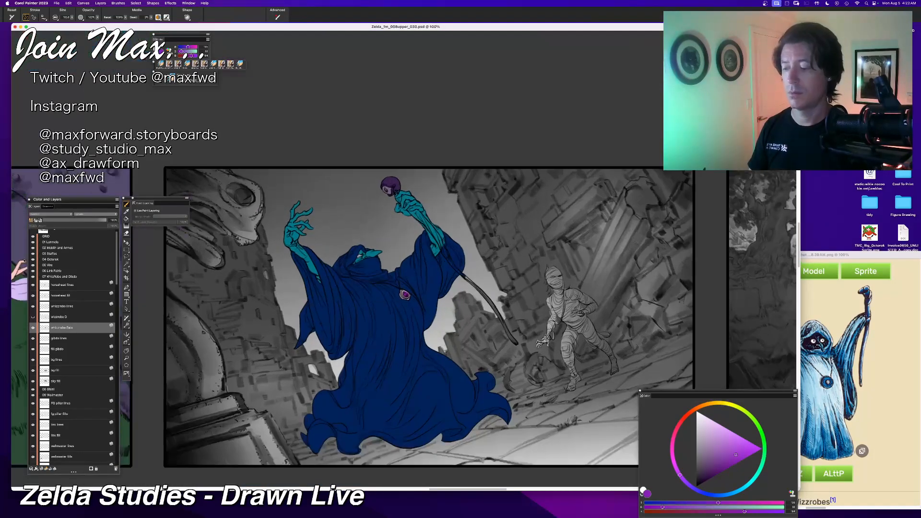
{"action": "key", "text": "super+plus"}
{"action": "left_click_drag", "start_coordinate": [704, 456], "coordinate": [699, 466]}
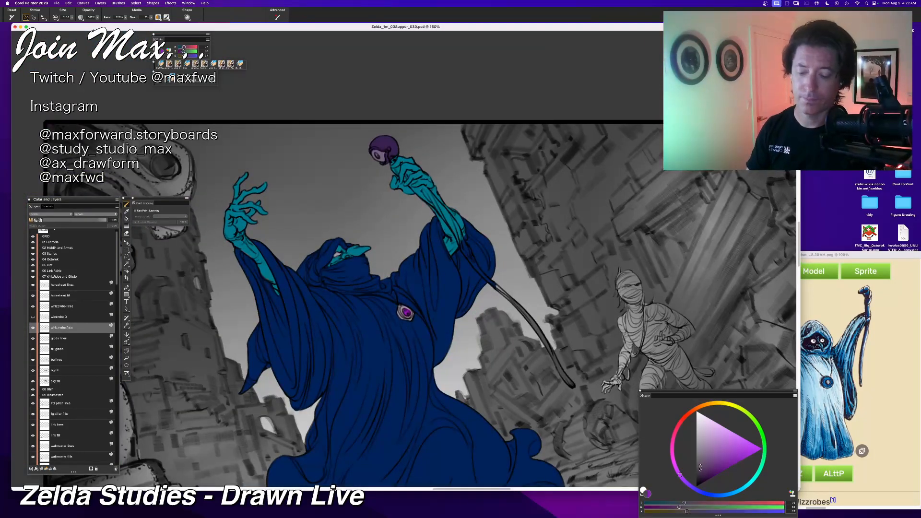
{"action": "left_click_drag", "start_coordinate": [421, 193], "coordinate": [445, 213]}
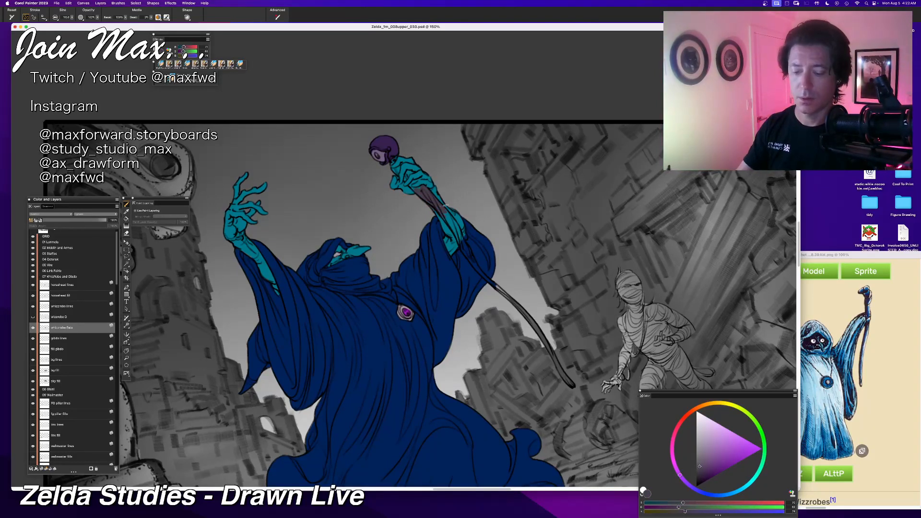
{"action": "left_click_drag", "start_coordinate": [426, 198], "coordinate": [455, 226]}
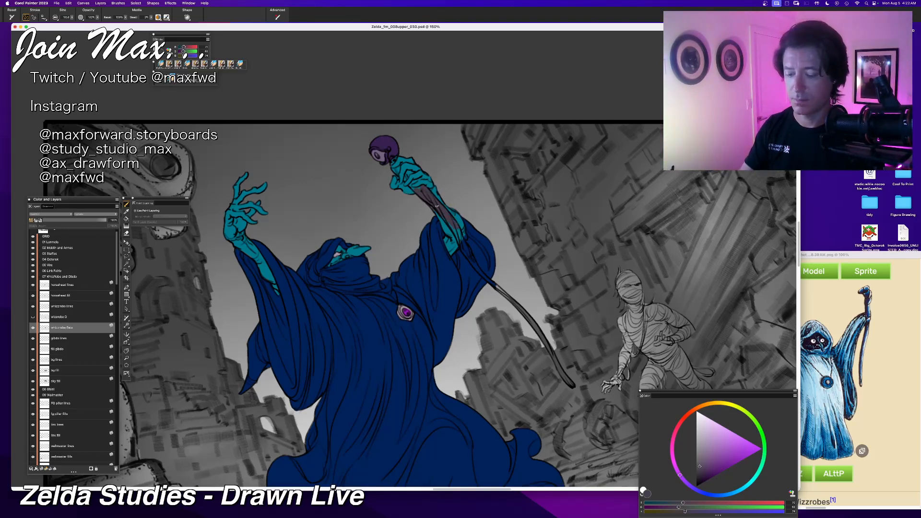
{"action": "left_click_drag", "start_coordinate": [442, 215], "coordinate": [468, 255]}
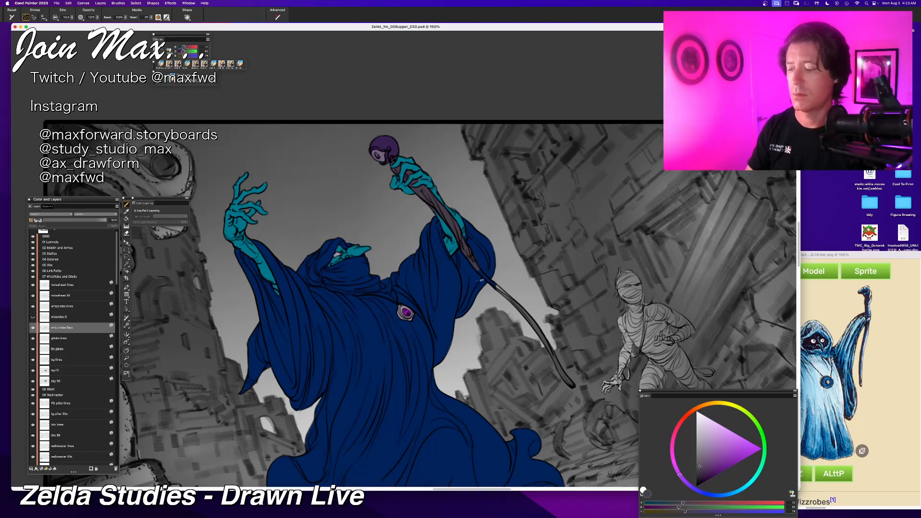
{"action": "left_click_drag", "start_coordinate": [494, 284], "coordinate": [539, 331]}
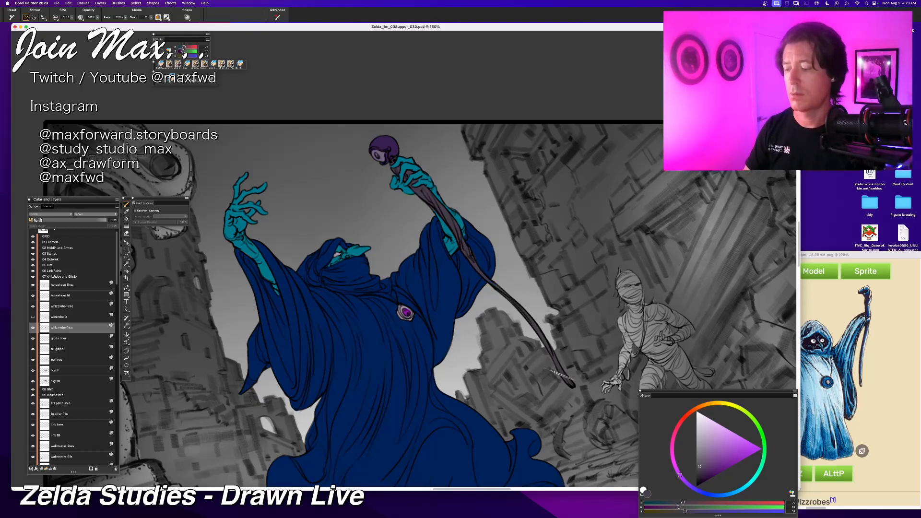
Step: Choose a pale warm beige for the mummy's bandages
{"action": "key", "text": "super+minus"}
{"action": "key", "text": "super+minus"}
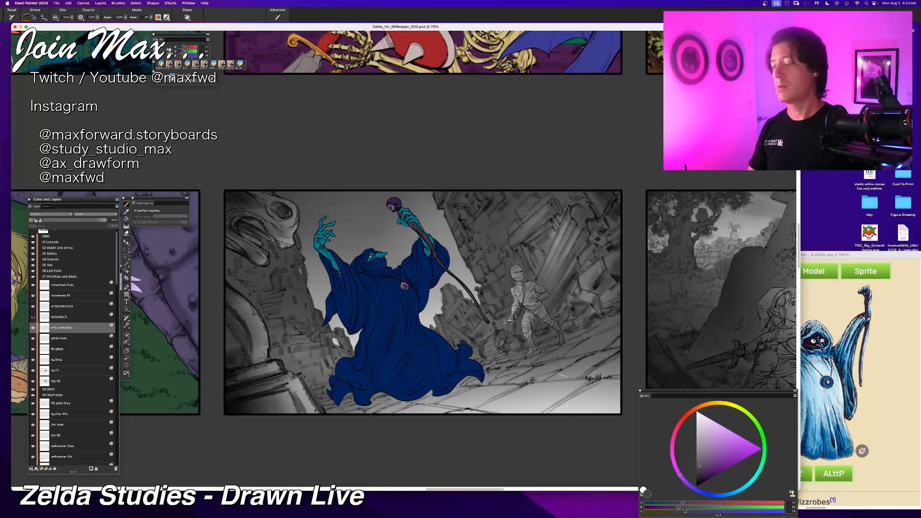
{"action": "key", "text": "super+equal"}
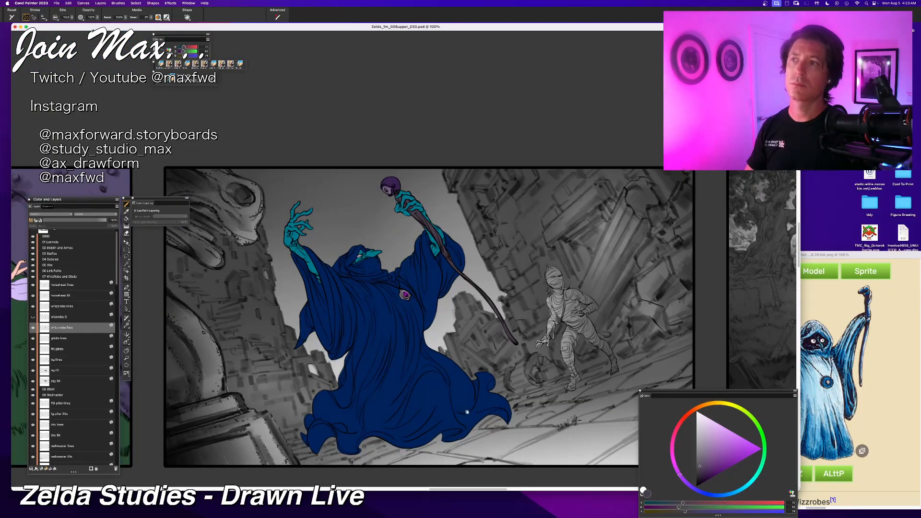
{"action": "key", "text": "super+equal"}
{"action": "key", "text": "super+equal"}
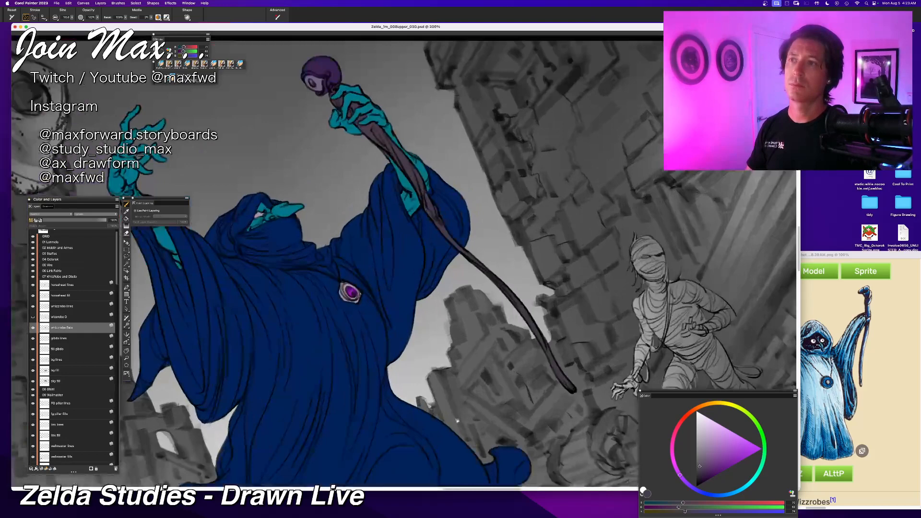
{"action": "left_click_drag", "start_coordinate": [457, 421], "coordinate": [273, 376]}
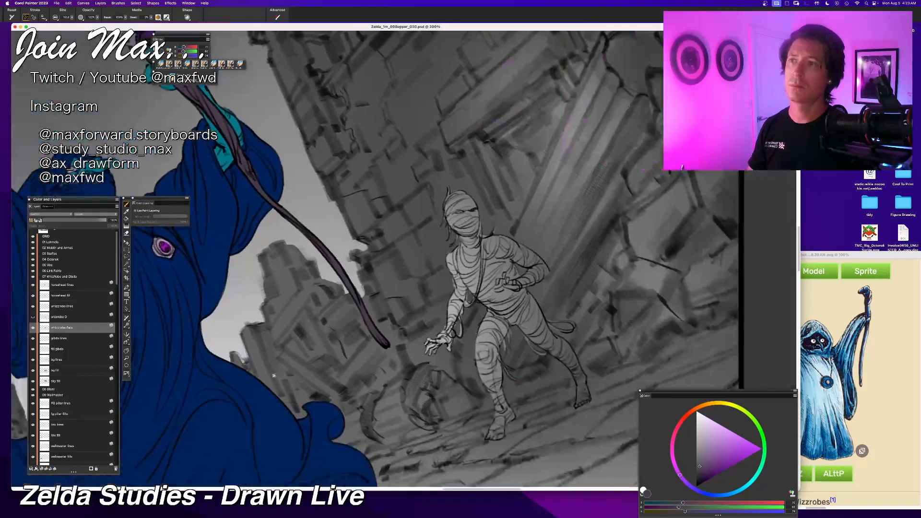
{"action": "key", "text": "super+minus"}
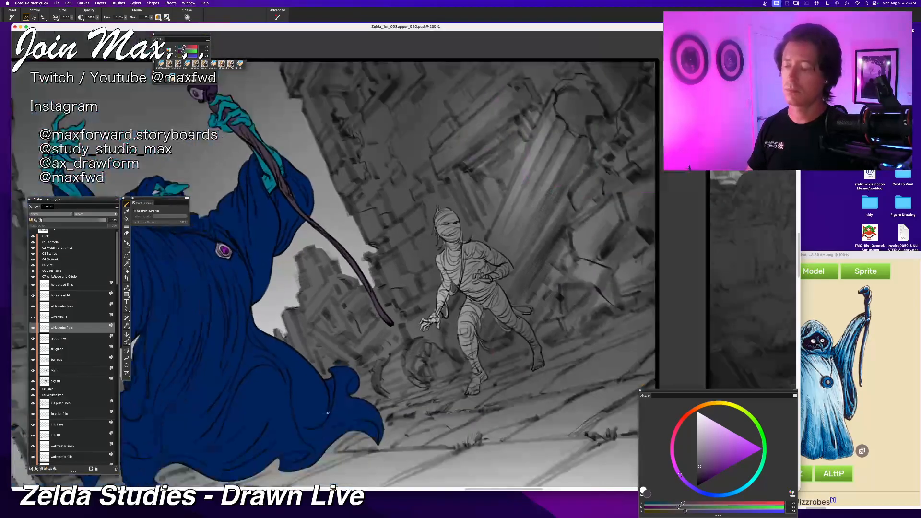
{"action": "left_click", "coordinate": [711, 404]}
{"action": "left_click_drag", "start_coordinate": [708, 405], "coordinate": [707, 404]}
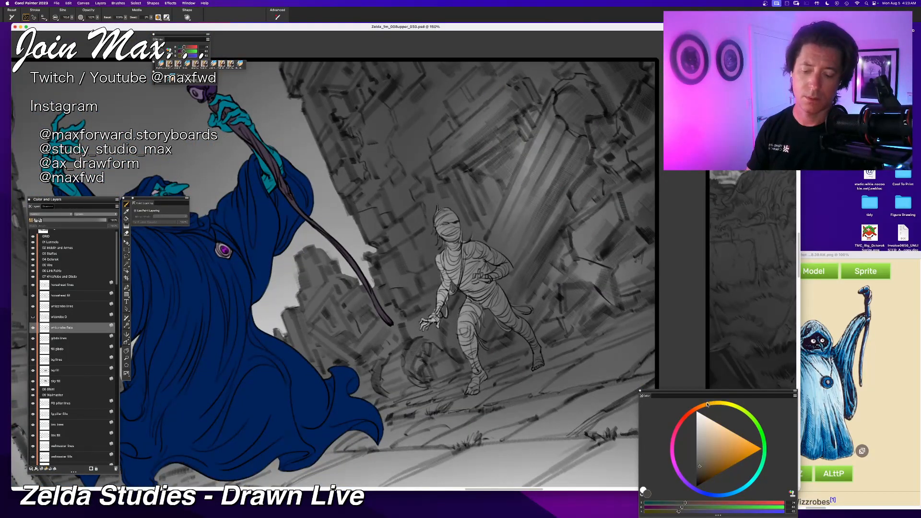
{"action": "left_click", "coordinate": [703, 436]}
{"action": "left_click_drag", "start_coordinate": [443, 405], "coordinate": [408, 406]}
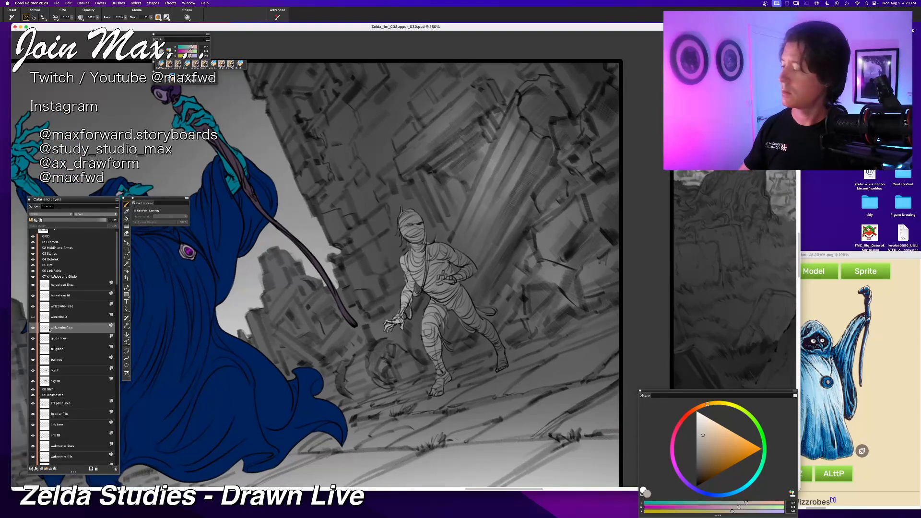
Step: Try filling the mummy with the pale beige on the fill gibdo layer
{"action": "left_click", "coordinate": [55, 350]}
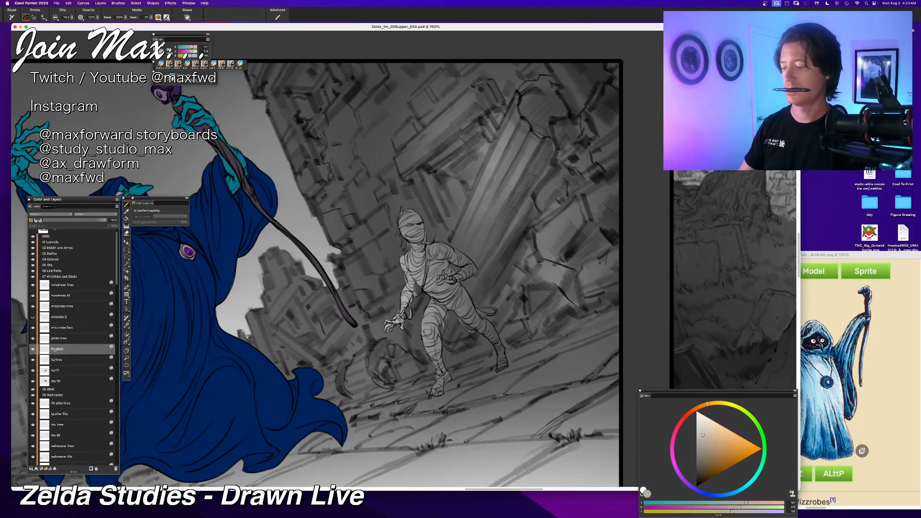
{"action": "key", "text": "super+f"}
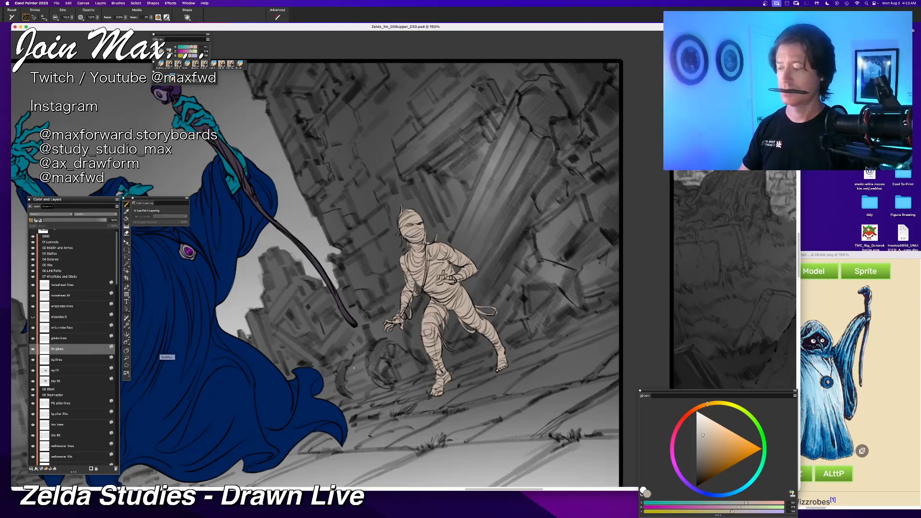
{"action": "key", "text": "super+z"}
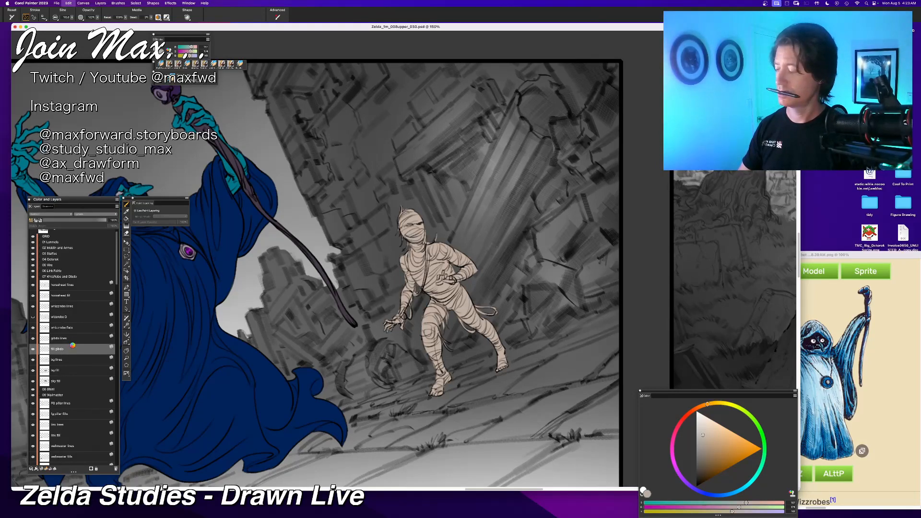
Step: Paste a duplicate of the mummy's fill layer in place and name the copy gibdo fill
{"action": "left_click", "coordinate": [69, 357]}
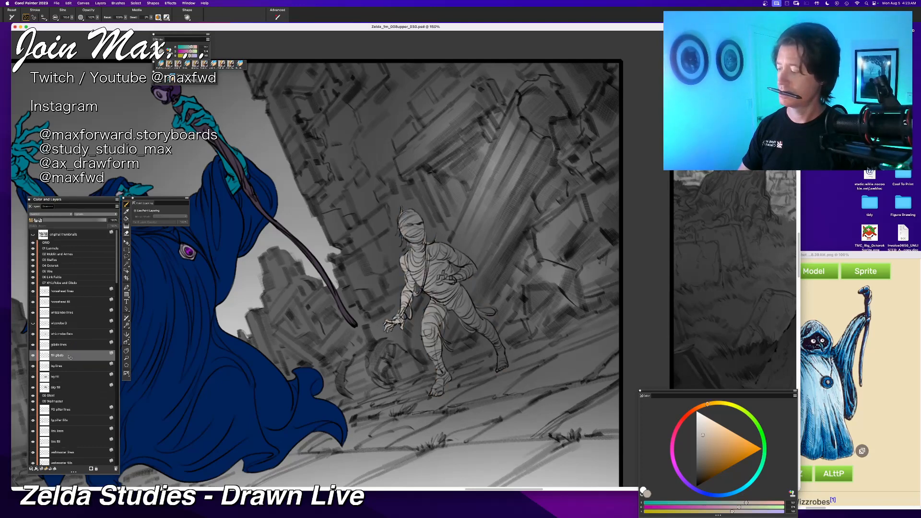
{"action": "key", "text": "super+shift+v"}
{"action": "double_click", "coordinate": [59, 357]}
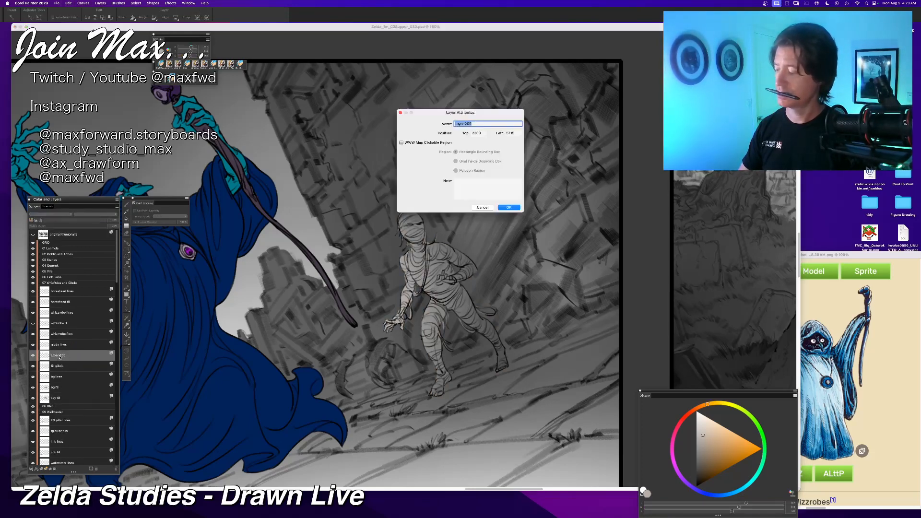
{"action": "type", "text": "g"}
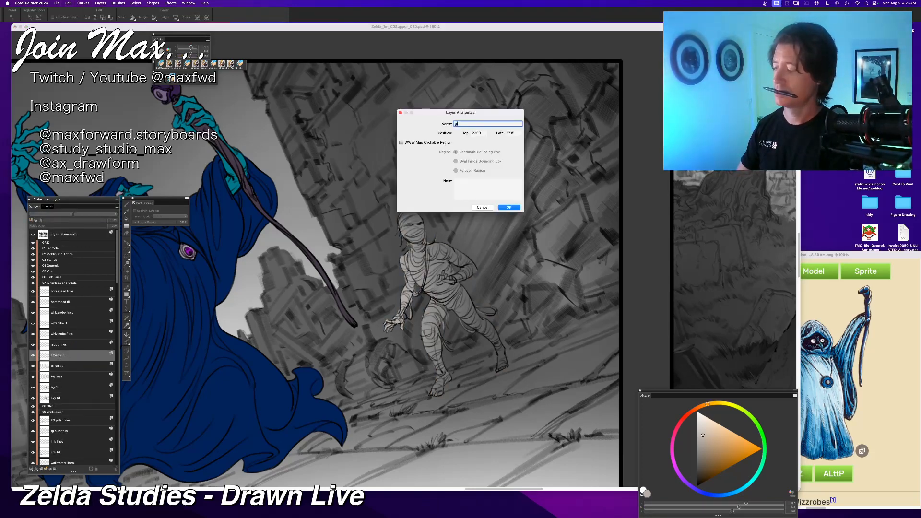
{"action": "type", "text": "ibdo f"}
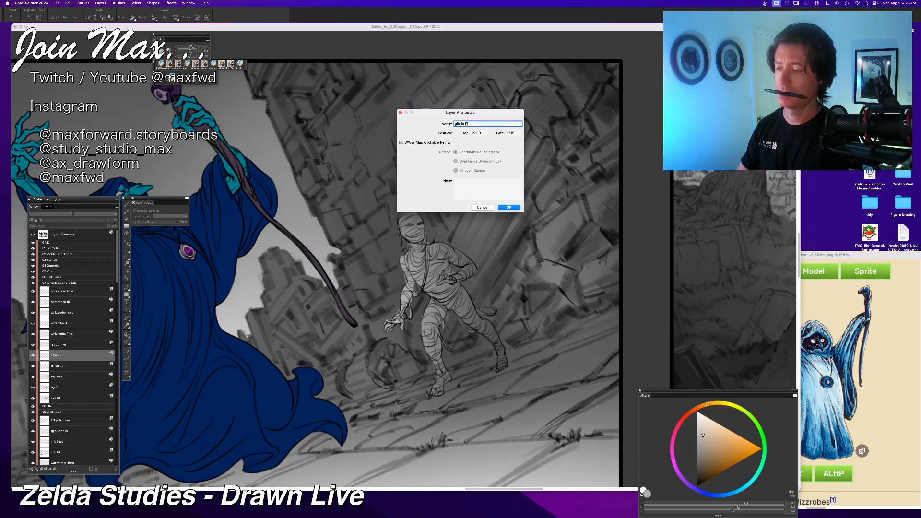
{"action": "key", "text": "Return"}
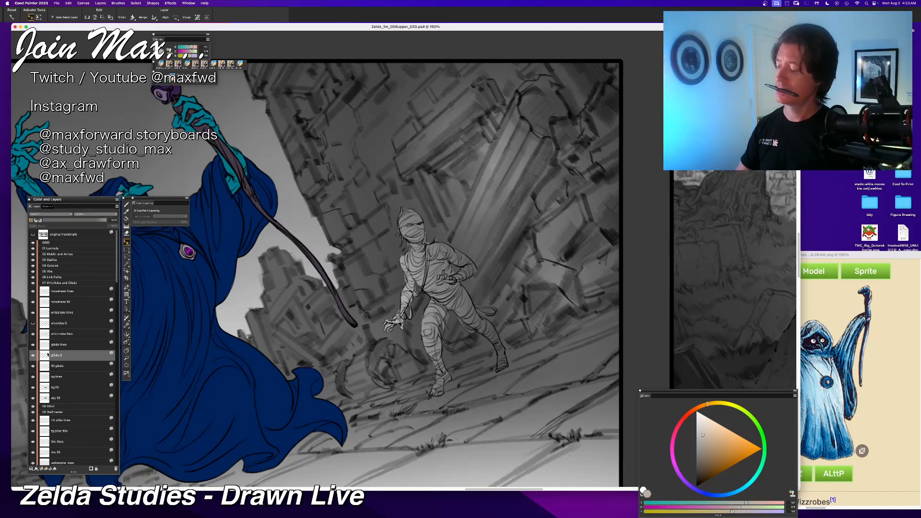
Step: Rename the original fill gibdo layer as gibdo flats and hide the gibdo fill copy above it
{"action": "double_click", "coordinate": [54, 366]}
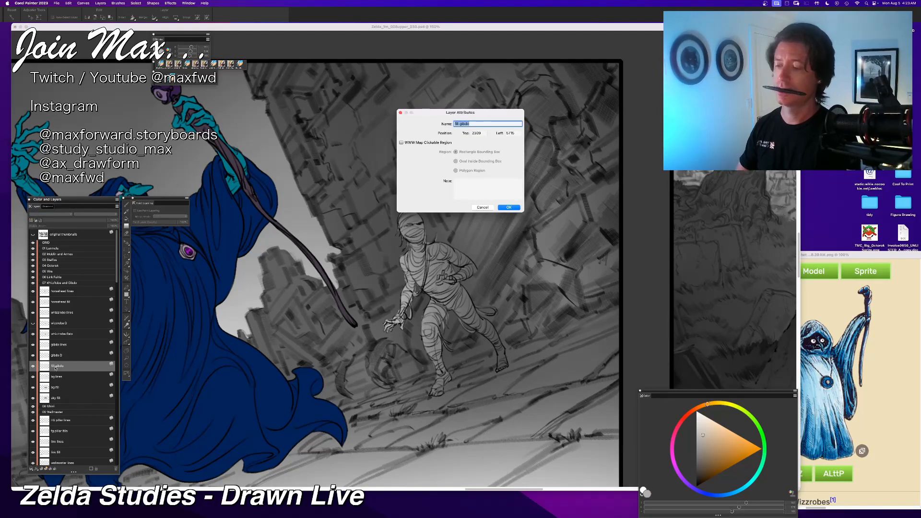
{"action": "type", "text": "gibdo F"}
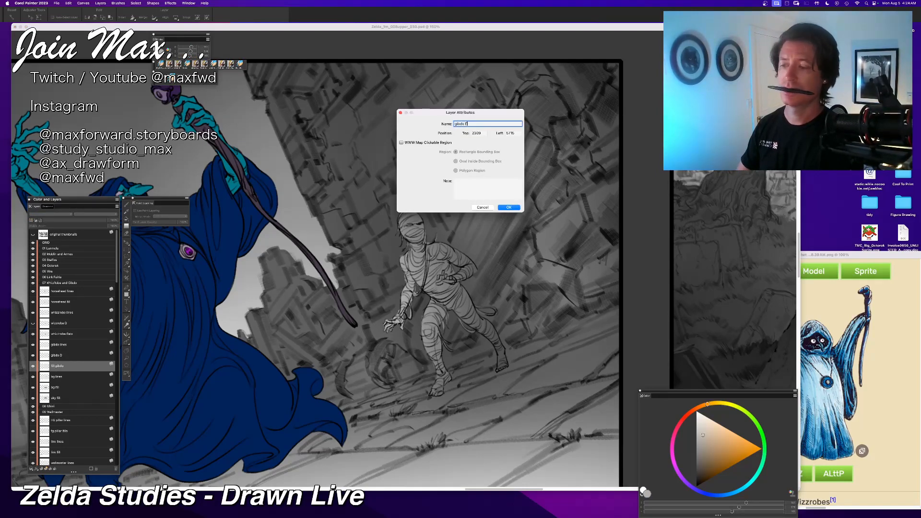
{"action": "type", "text": "lat"}
{"action": "key", "text": "Return"}
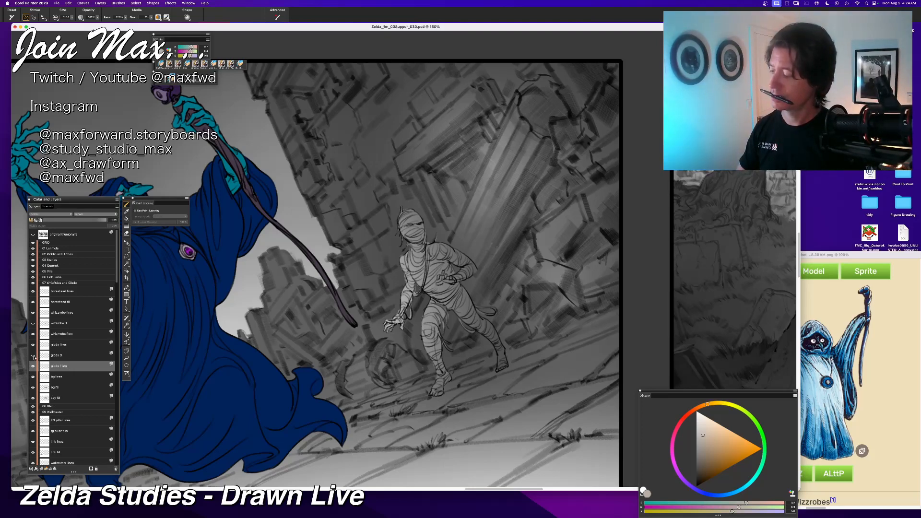
Step: Show the wizzrobe fill layer over the colours, trying the Multiply blend mode and then setting it to Overlay
{"action": "left_click", "coordinate": [33, 325]}
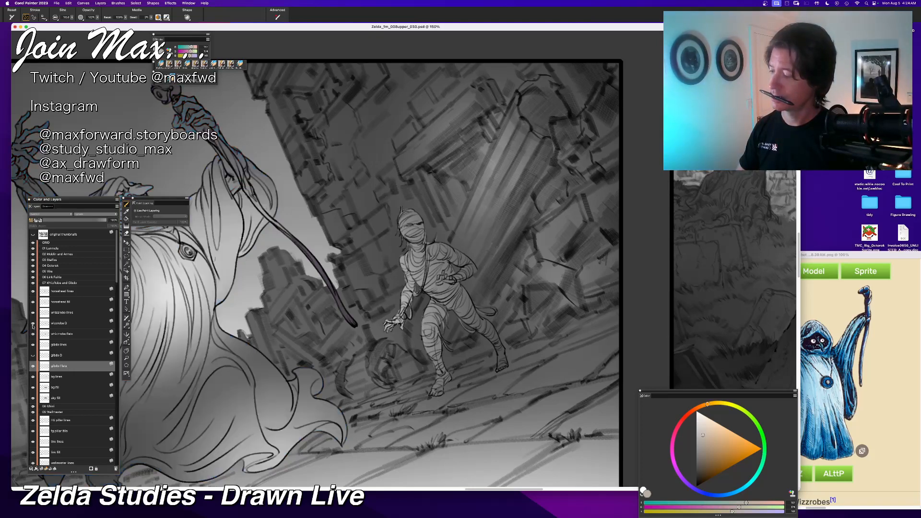
{"action": "left_click", "coordinate": [33, 325]}
{"action": "left_click", "coordinate": [72, 324]}
{"action": "scroll", "coordinate": [279, 330], "scroll_direction": "left", "scroll_amount": 5}
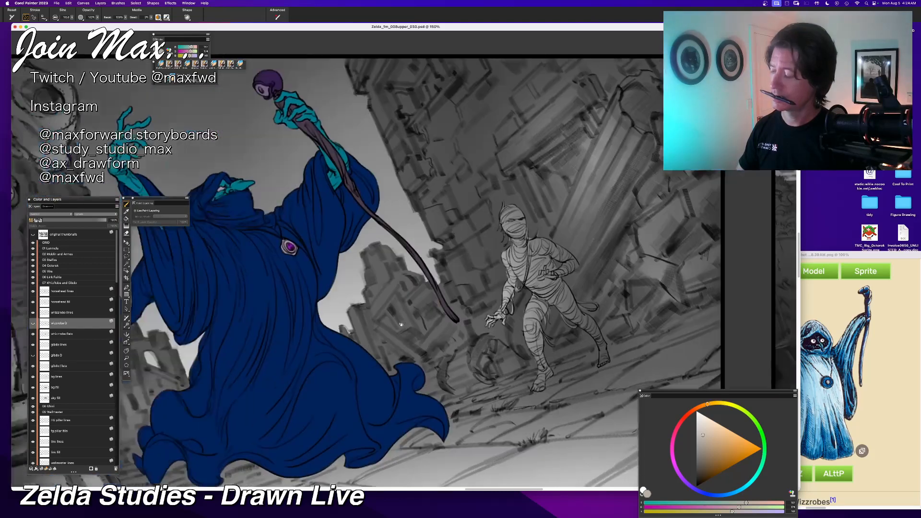
{"action": "left_click", "coordinate": [46, 214]}
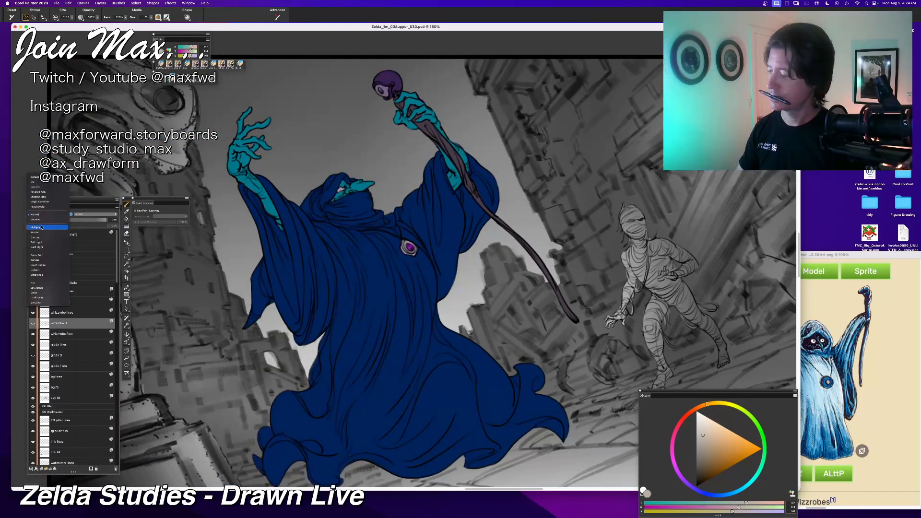
{"action": "left_click", "coordinate": [41, 229]}
{"action": "left_click", "coordinate": [33, 325]}
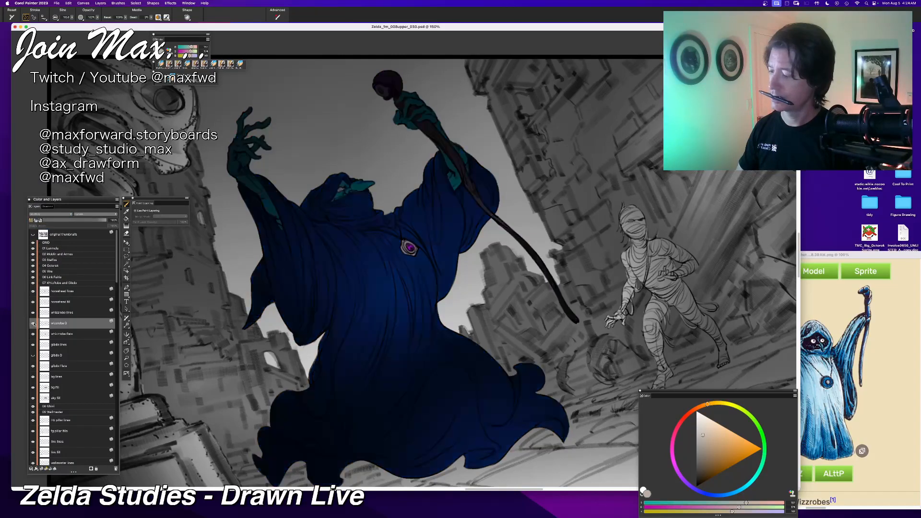
{"action": "left_click", "coordinate": [48, 214]}
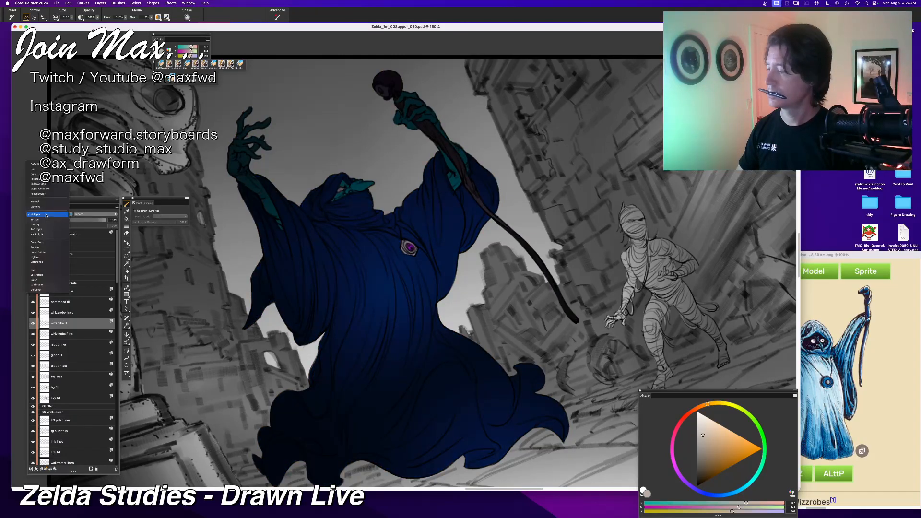
{"action": "left_click", "coordinate": [40, 225]}
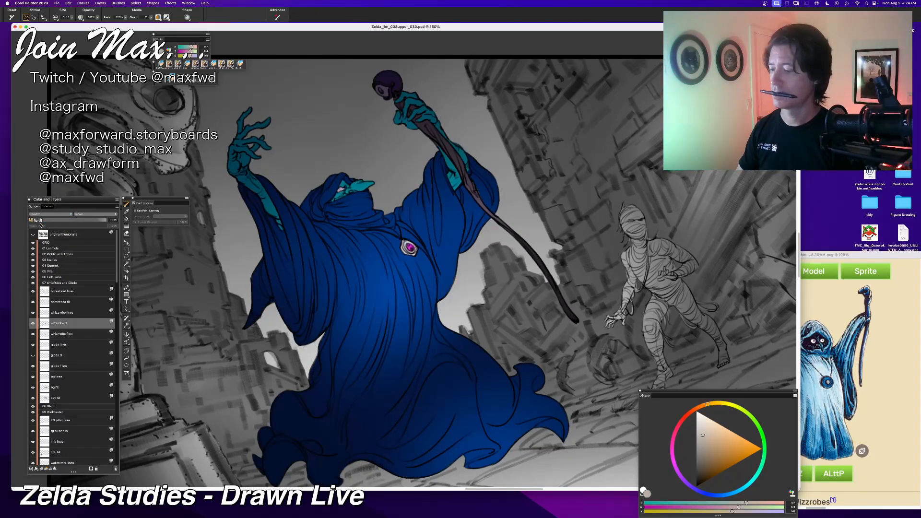
Step: Examine the blended Wizzrobe colours against the other Zelda panels and up close
{"action": "key", "text": "super+minus"}
{"action": "key", "text": "super+minus"}
{"action": "key", "text": "super+minus"}
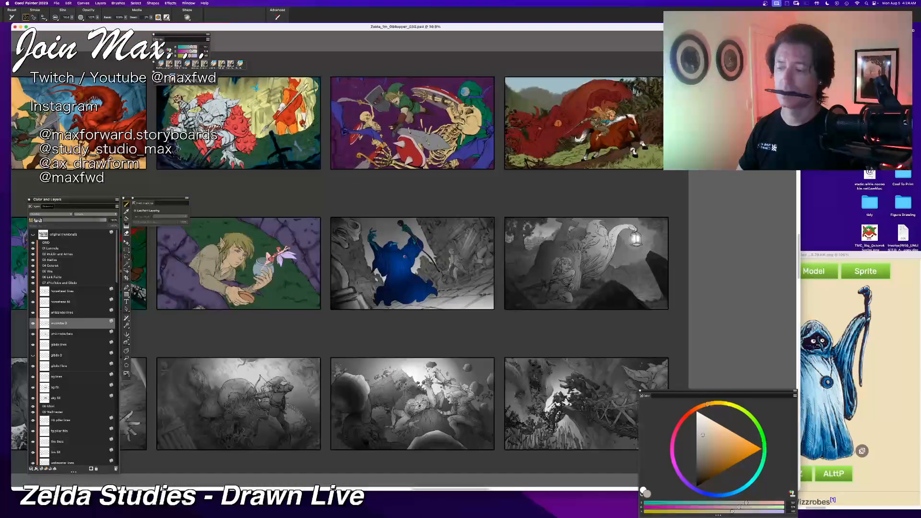
{"action": "key", "text": "super+equal"}
{"action": "key", "text": "super+equal"}
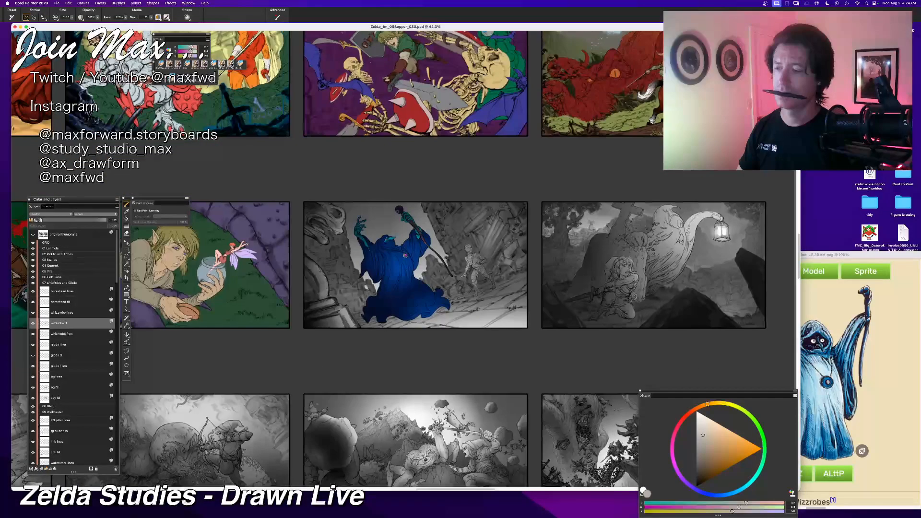
{"action": "key", "text": "super+equal"}
{"action": "key", "text": "super+equal"}
{"action": "key", "text": "super+equal"}
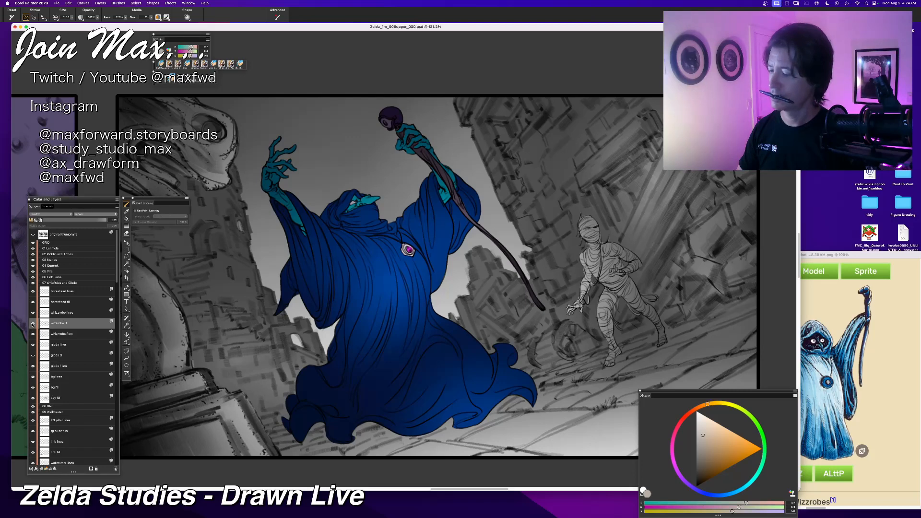
Step: Hide the wizzrobe fill layer so the Wizzrobe shows only its flat colours
{"action": "left_click", "coordinate": [33, 325]}
{"action": "key", "text": "super+minus"}
{"action": "key", "text": "super+minus"}
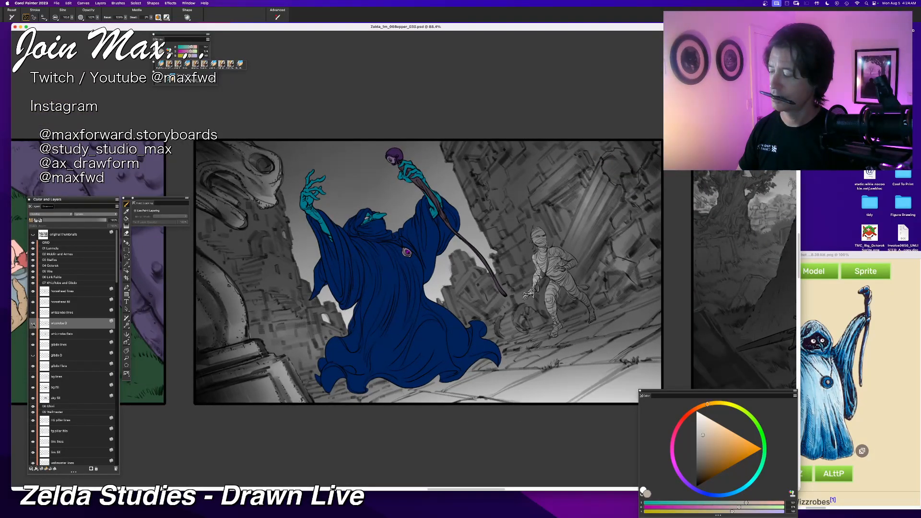
Step: Check the gibdo layers' visibility and make gibdo flats the active layer
{"action": "left_click", "coordinate": [60, 337]}
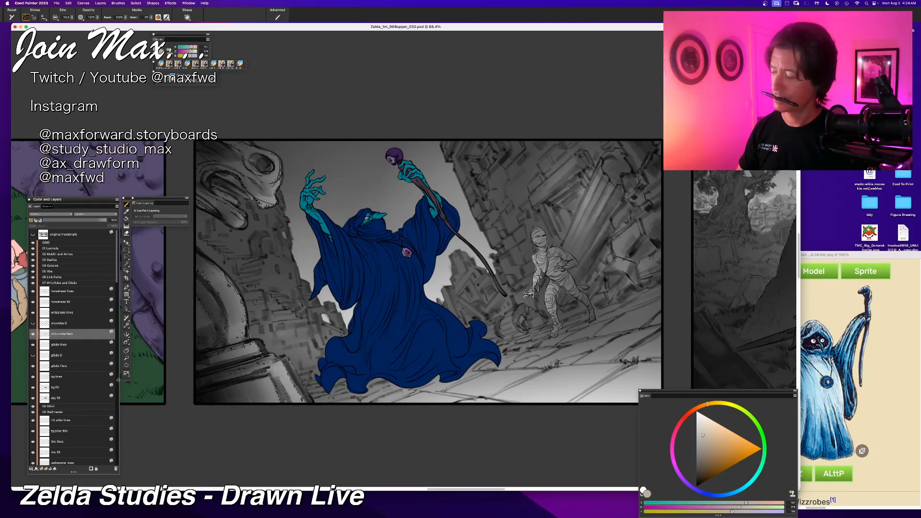
{"action": "left_click", "coordinate": [57, 346]}
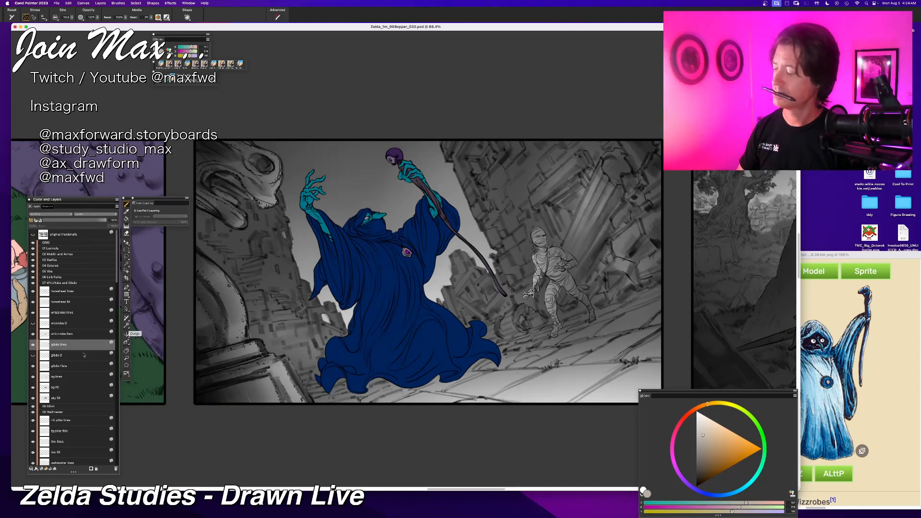
{"action": "left_click", "coordinate": [33, 367]}
{"action": "left_click", "coordinate": [33, 366]}
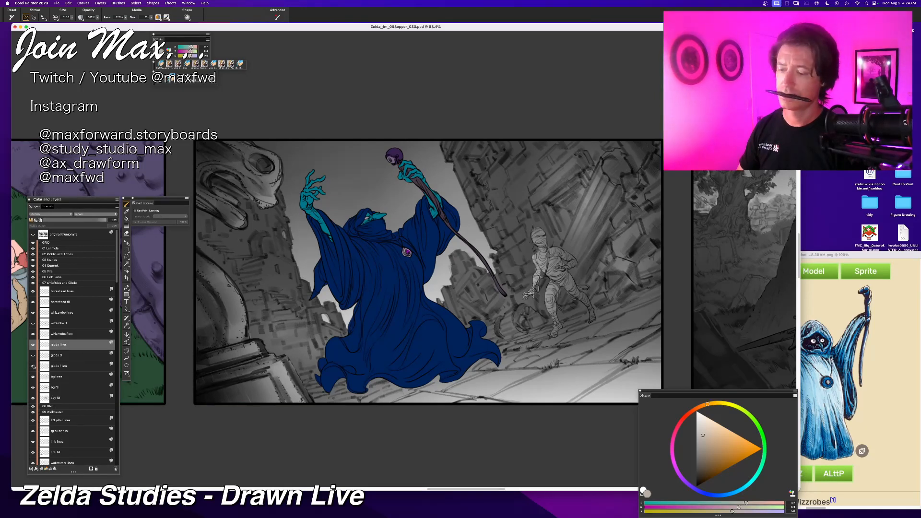
{"action": "left_click", "coordinate": [46, 367]}
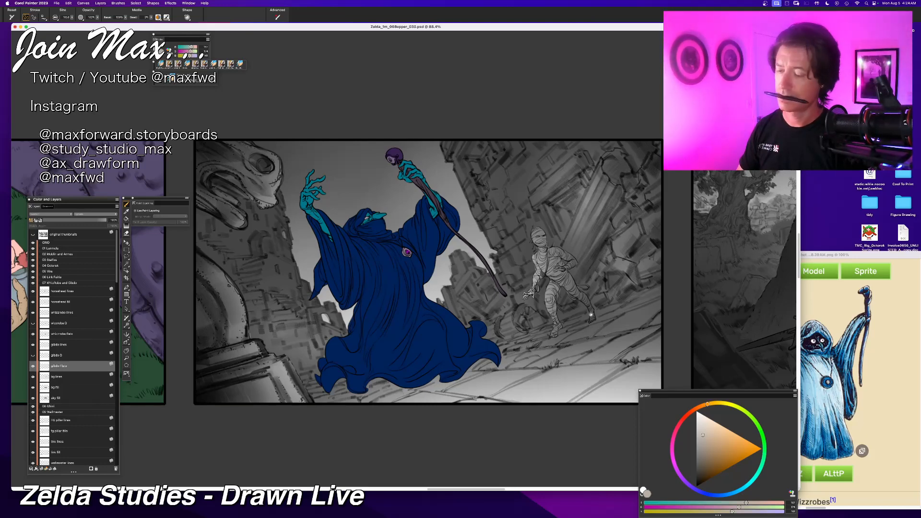
Step: Fill the mummy's whole figure with a pale peach on the gibdo flats layer
{"action": "scroll", "coordinate": [592, 315], "scroll_direction": "up", "scroll_amount": 5}
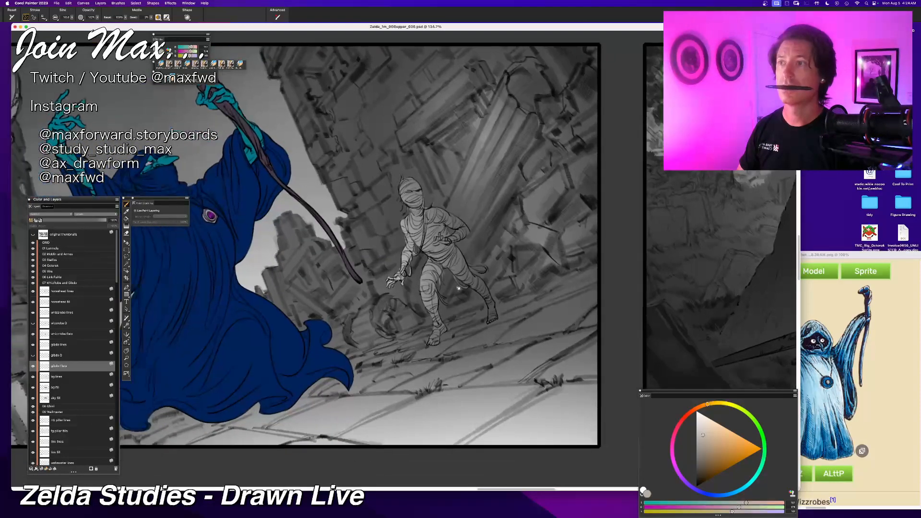
{"action": "scroll", "coordinate": [459, 288], "scroll_direction": "up", "scroll_amount": 3}
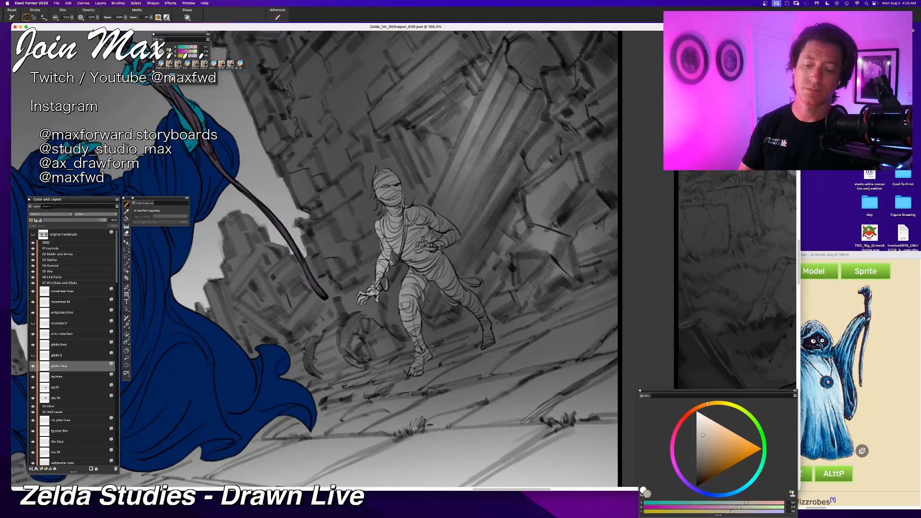
{"action": "left_click", "coordinate": [714, 425]}
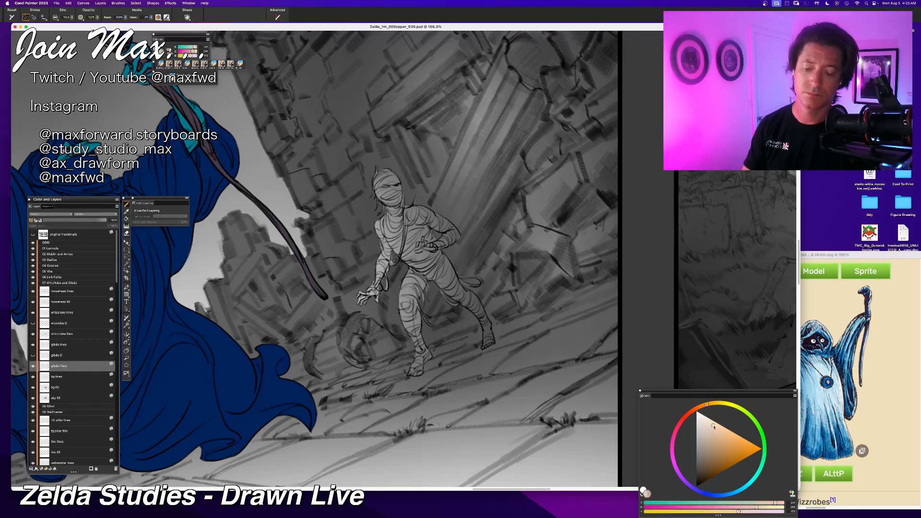
{"action": "mouse_move", "coordinate": [387, 200]}
{"action": "left_mouse_down"}
{"action": "mouse_move", "coordinate": [413, 239]}
{"action": "mouse_move", "coordinate": [377, 184]}
{"action": "mouse_move", "coordinate": [389, 182]}
{"action": "mouse_move", "coordinate": [413, 311]}
{"action": "mouse_move", "coordinate": [460, 287]}
{"action": "mouse_move", "coordinate": [486, 345]}
{"action": "left_mouse_up"}
{"action": "left_click_drag", "start_coordinate": [423, 324], "coordinate": [415, 373]}
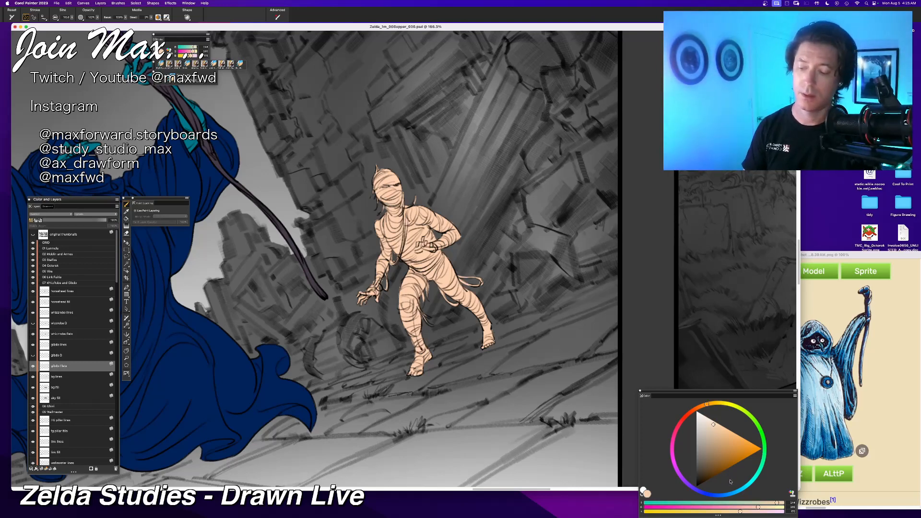
Step: Choose a dark, muted green and colour the mummy's trailing foot and ankle with it
{"action": "left_click", "coordinate": [756, 478]}
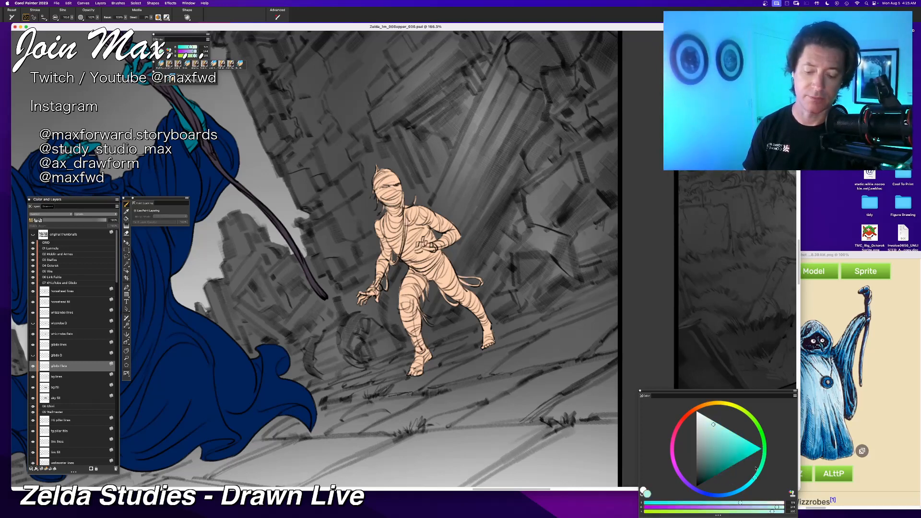
{"action": "mouse_move", "coordinate": [718, 442]}
{"action": "left_mouse_down"}
{"action": "mouse_move", "coordinate": [710, 461]}
{"action": "mouse_move", "coordinate": [762, 468]}
{"action": "mouse_move", "coordinate": [706, 466]}
{"action": "left_mouse_up"}
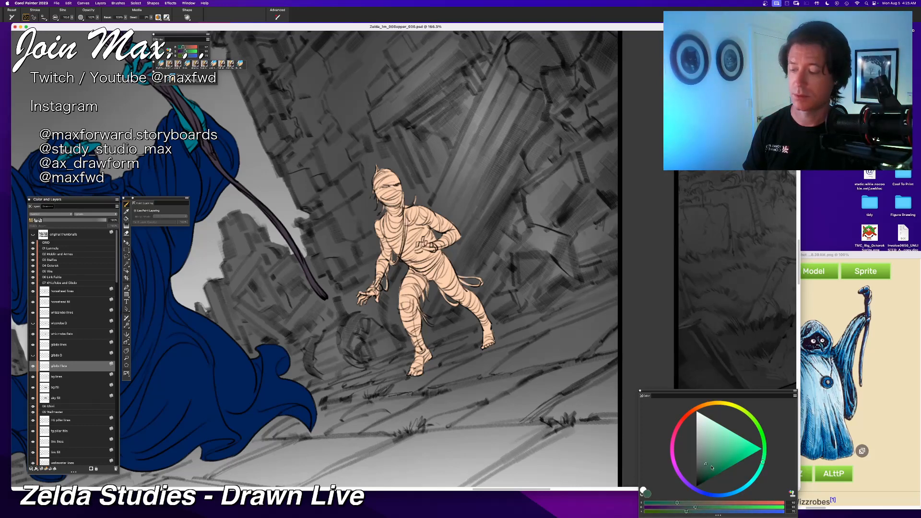
{"action": "left_click_drag", "start_coordinate": [485, 325], "coordinate": [486, 346]}
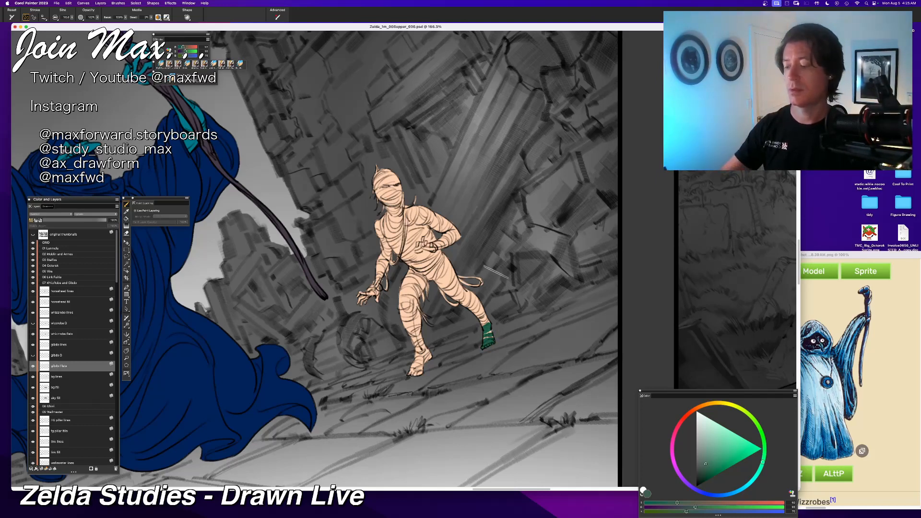
{"action": "mouse_move", "coordinate": [480, 303]}
{"action": "left_mouse_down"}
{"action": "mouse_move", "coordinate": [474, 313]}
{"action": "mouse_move", "coordinate": [486, 323]}
{"action": "left_mouse_up"}
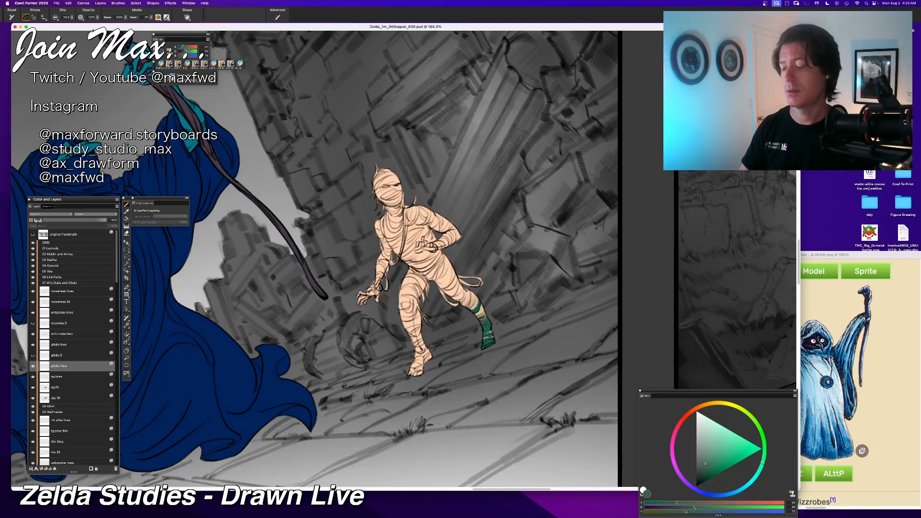
{"action": "key", "text": "super+z"}
Step: Try fading the dark green up the mummy's trailing leg, replacing the fade with narrow green bands between the shin bandages
{"action": "left_click_drag", "start_coordinate": [447, 284], "coordinate": [488, 325]}
{"action": "key", "text": "super+minus"}
{"action": "key", "text": "super+minus"}
{"action": "key", "text": "super+minus"}
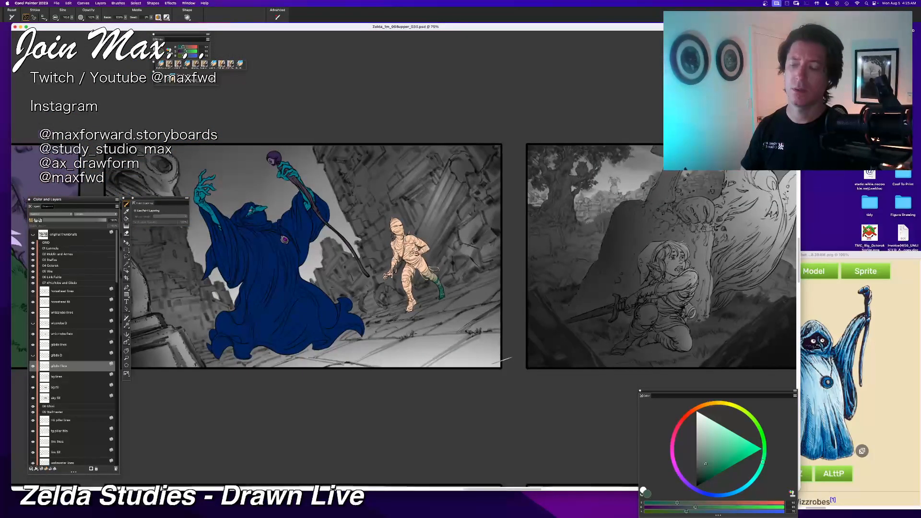
{"action": "key", "text": "super+equal"}
{"action": "key", "text": "super+equal"}
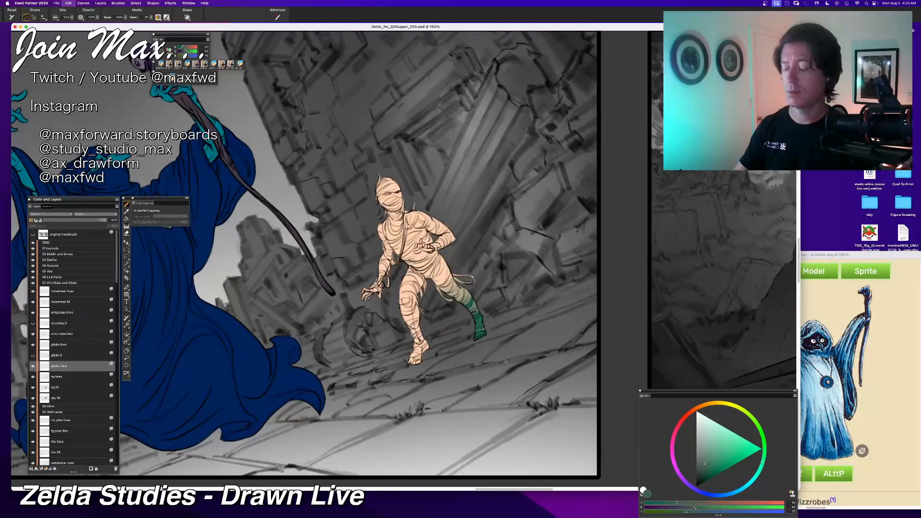
{"action": "mouse_move", "coordinate": [449, 300]}
{"action": "left_mouse_down"}
{"action": "mouse_move", "coordinate": [461, 293]}
{"action": "mouse_move", "coordinate": [477, 317]}
{"action": "left_mouse_up"}
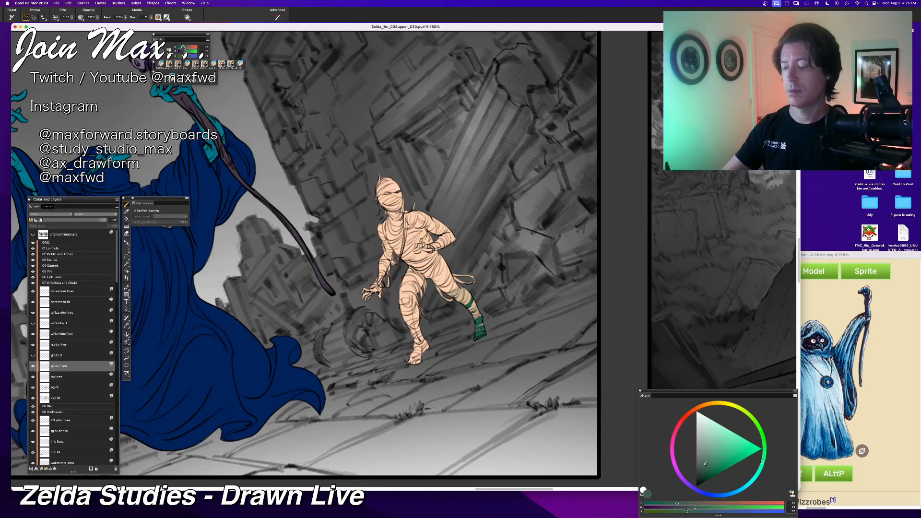
Step: Colour the exposed fingers of the mummy's hand held before the chest in the same dark green
{"action": "key", "text": "super+plus"}
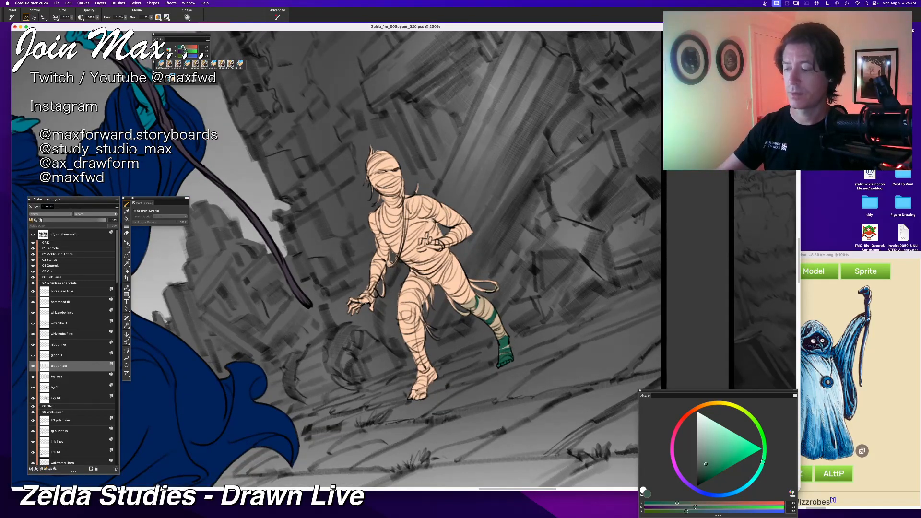
{"action": "left_click_drag", "start_coordinate": [436, 223], "coordinate": [438, 230]}
{"action": "key", "text": "super+z"}
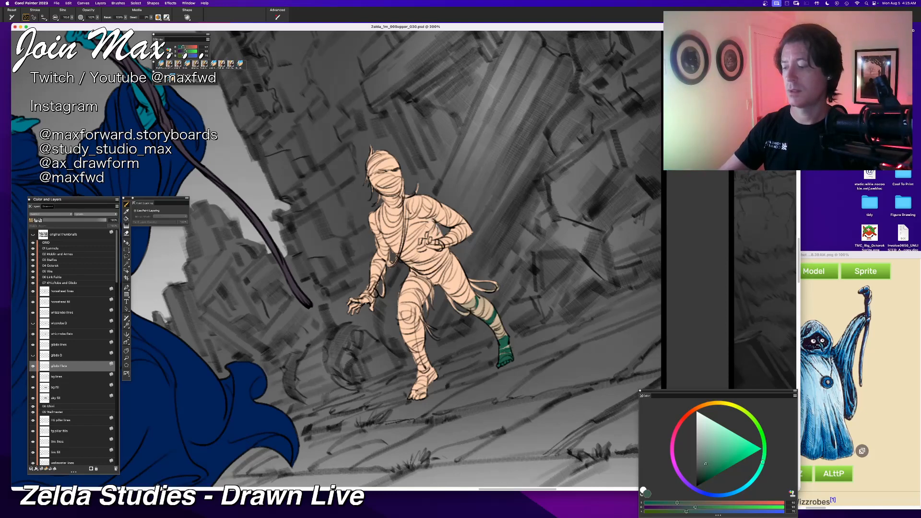
{"action": "mouse_move", "coordinate": [425, 232]}
{"action": "left_mouse_down"}
{"action": "mouse_move", "coordinate": [430, 243]}
{"action": "mouse_move", "coordinate": [419, 244]}
{"action": "mouse_move", "coordinate": [437, 239]}
{"action": "mouse_move", "coordinate": [416, 253]}
{"action": "mouse_move", "coordinate": [447, 246]}
{"action": "left_mouse_up"}
{"action": "key", "text": "super+z"}
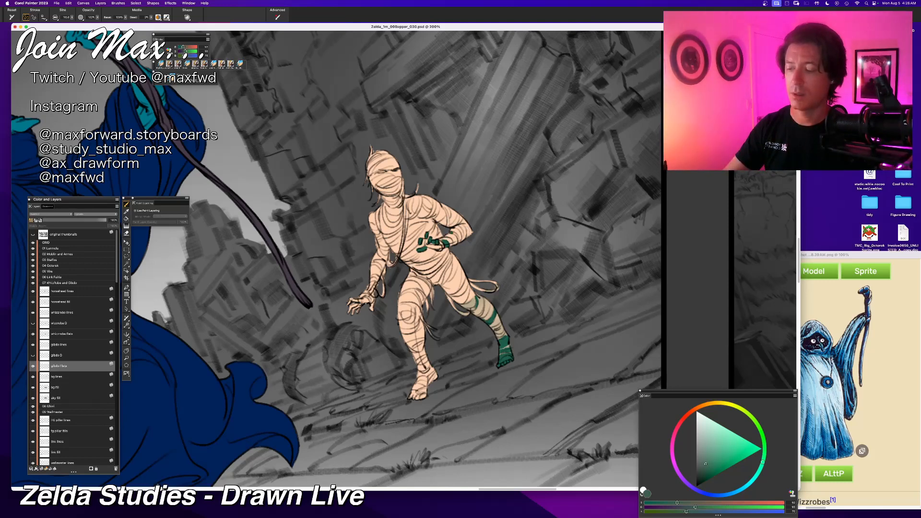
Step: Add dark green bands between the bandages on the bent forearm and finish the green on that hand
{"action": "left_click_drag", "start_coordinate": [454, 232], "coordinate": [455, 240]}
{"action": "key", "text": "super+z"}
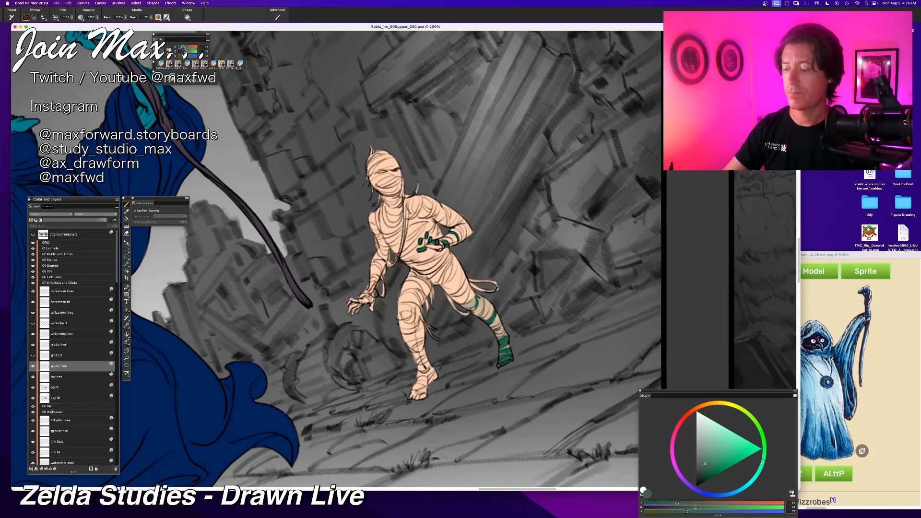
{"action": "mouse_move", "coordinate": [463, 227]}
{"action": "left_mouse_down"}
{"action": "mouse_move", "coordinate": [460, 241]}
{"action": "mouse_move", "coordinate": [458, 231]}
{"action": "left_mouse_up"}
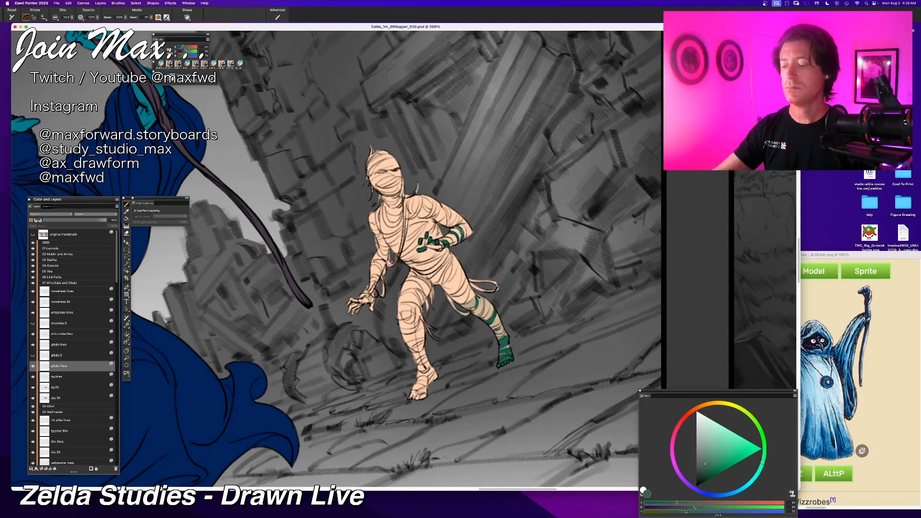
{"action": "left_click_drag", "start_coordinate": [422, 244], "coordinate": [431, 234]}
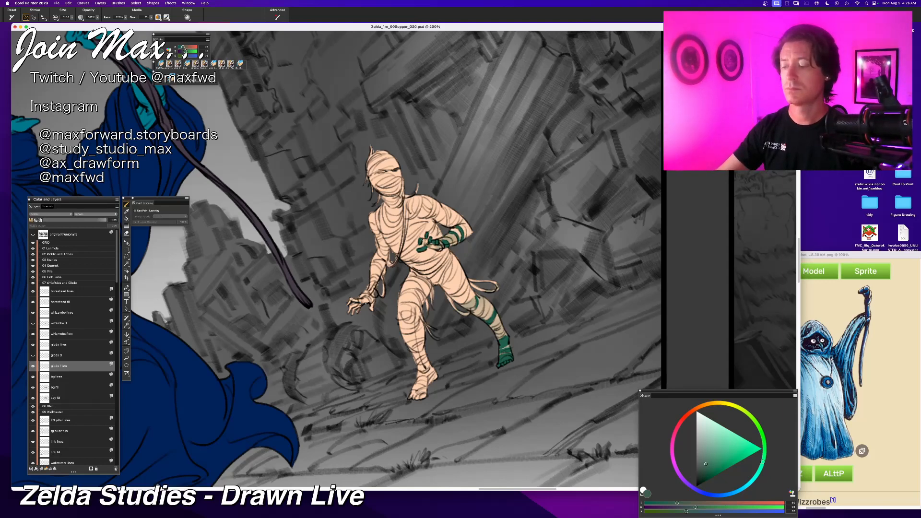
Step: Colour the toes of the mummy's leading foot dark green and add green gaps between its foot and ankle bandages
{"action": "key", "text": "super+minus"}
{"action": "key", "text": "super+minus"}
{"action": "key", "text": "super+equal"}
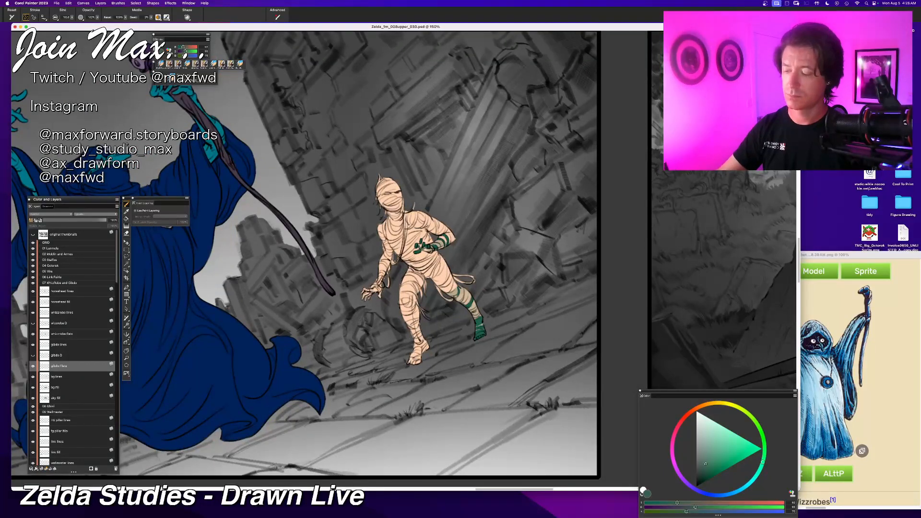
{"action": "mouse_move", "coordinate": [413, 336]}
{"action": "left_mouse_down"}
{"action": "mouse_move", "coordinate": [421, 331]}
{"action": "mouse_move", "coordinate": [424, 343]}
{"action": "mouse_move", "coordinate": [407, 364]}
{"action": "left_mouse_up"}
{"action": "key", "text": "super+z"}
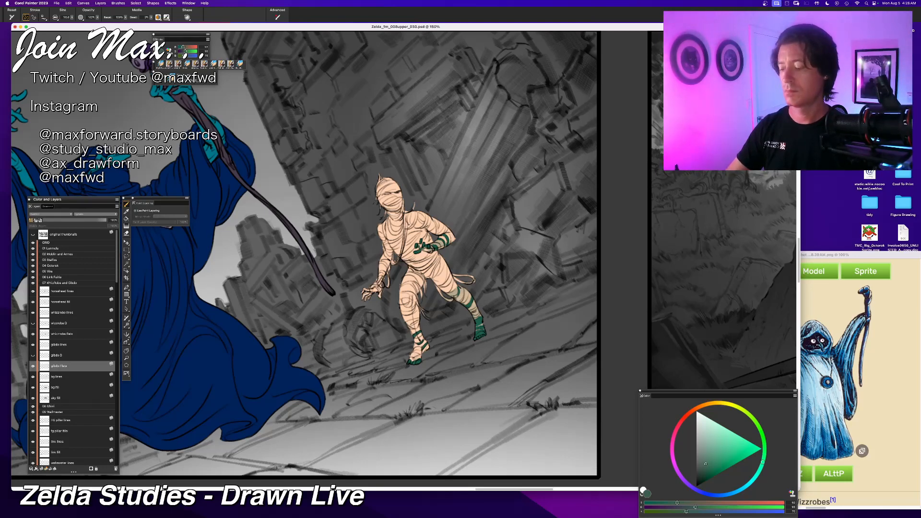
{"action": "left_click_drag", "start_coordinate": [417, 355], "coordinate": [411, 357]}
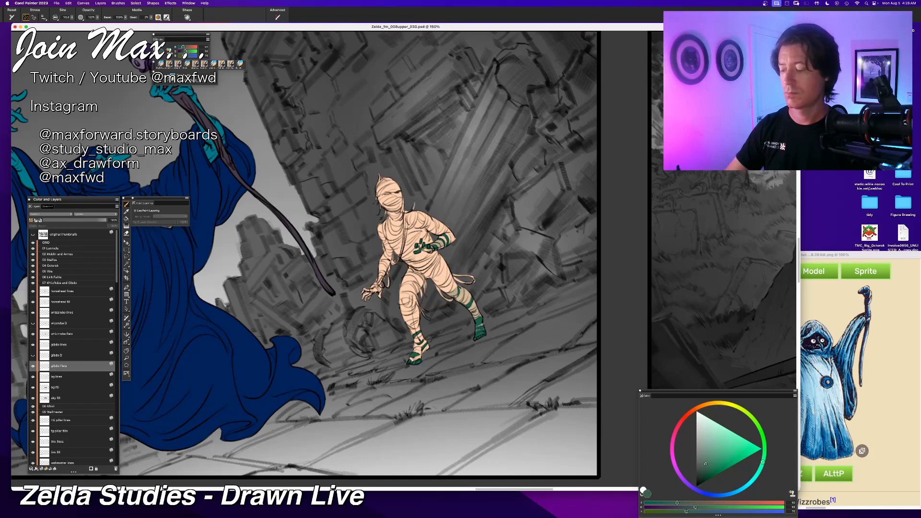
{"action": "left_click_drag", "start_coordinate": [422, 348], "coordinate": [414, 351]}
{"action": "key", "text": "super+z"}
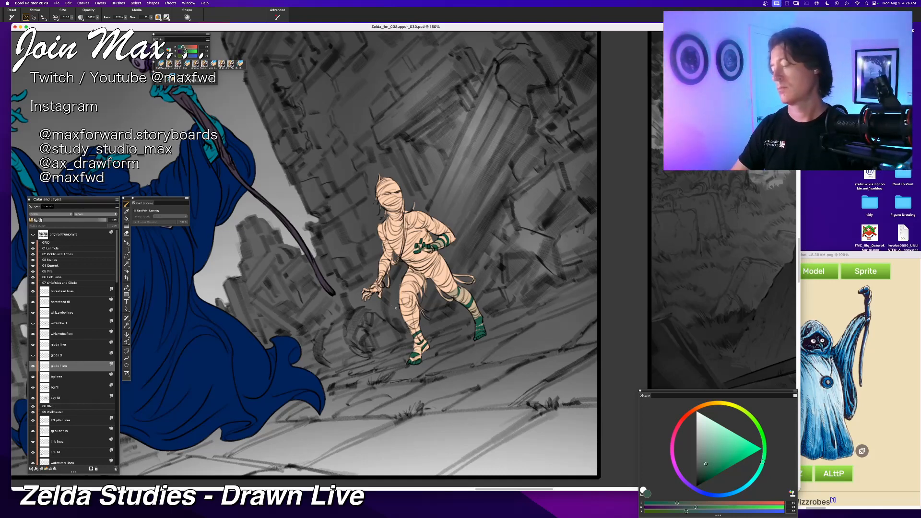
{"action": "left_click_drag", "start_coordinate": [444, 358], "coordinate": [397, 318]}
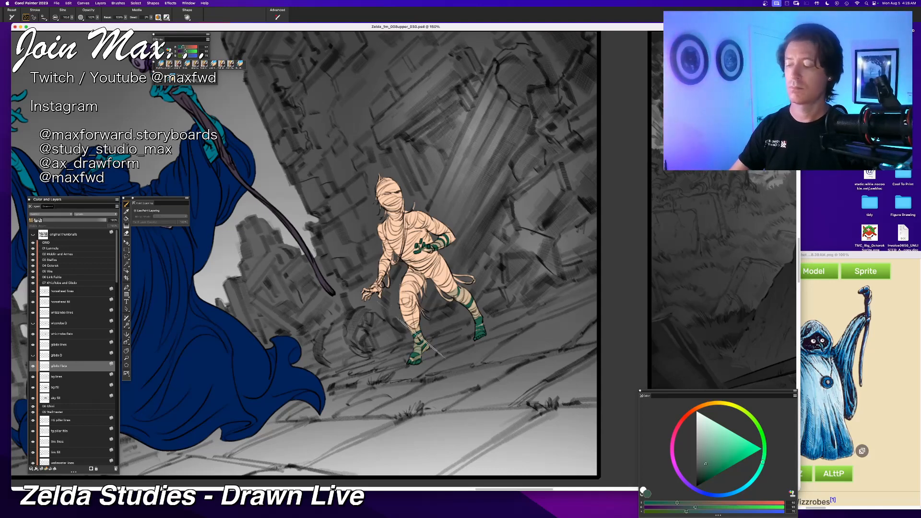
{"action": "key", "text": "super+z"}
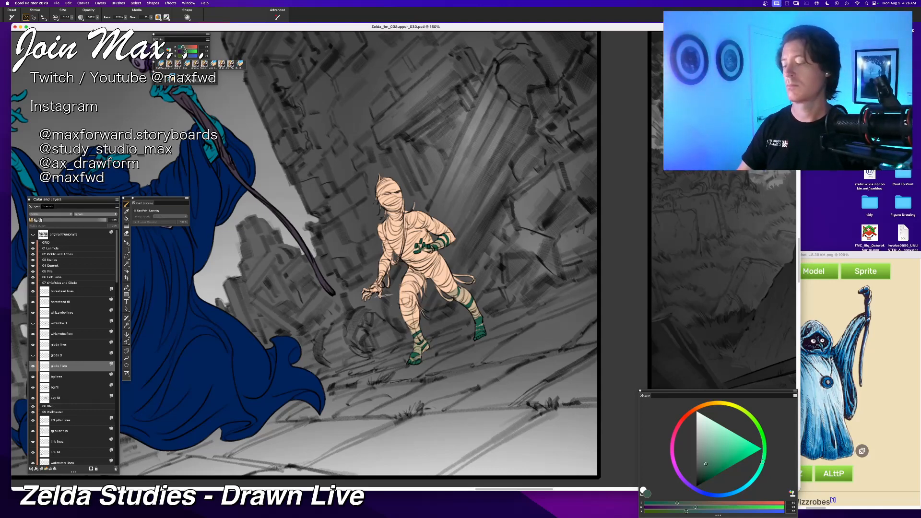
Step: Colour the mummy's outstretched, lowered hand in the same dark green
{"action": "key", "text": "super+minus"}
{"action": "key", "text": "super+equal"}
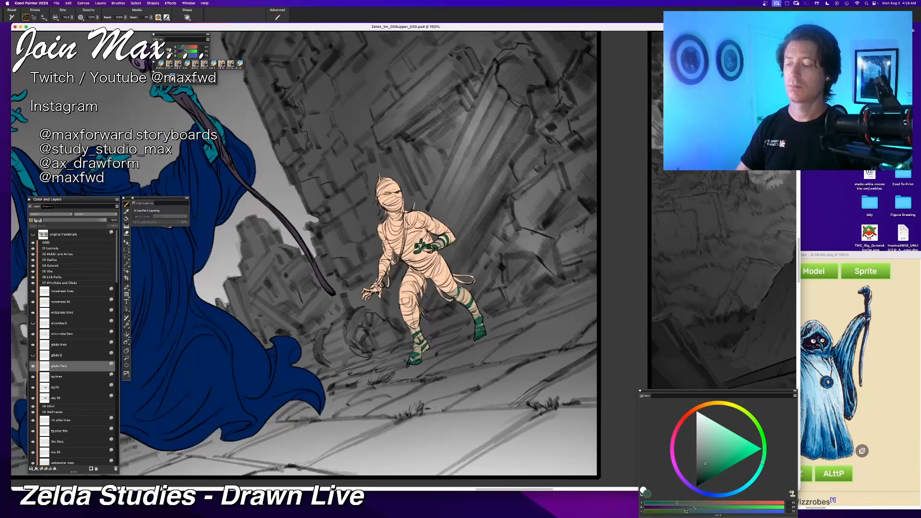
{"action": "left_click_drag", "start_coordinate": [363, 297], "coordinate": [373, 294]}
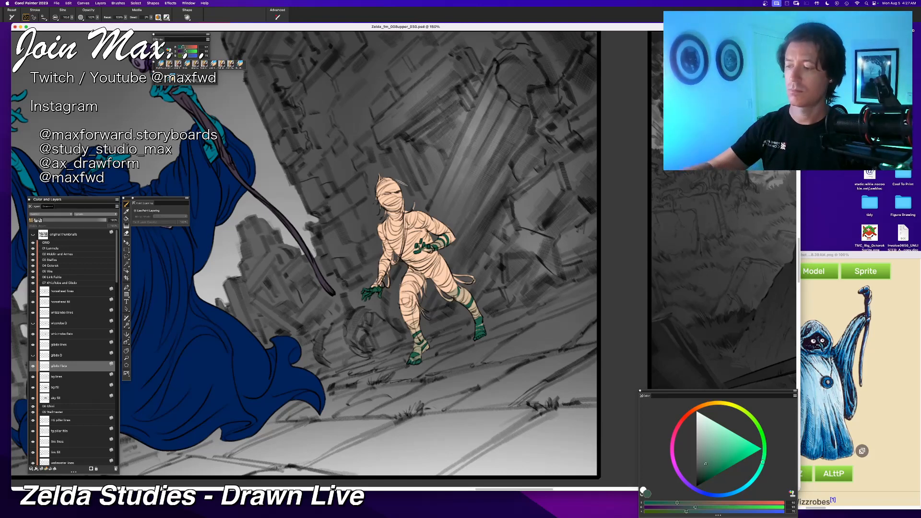
Step: Paint dark green across the mummy's eye opening and in bands between the head bandages
{"action": "mouse_move", "coordinate": [401, 185]}
{"action": "left_mouse_down"}
{"action": "mouse_move", "coordinate": [384, 228]}
{"action": "mouse_move", "coordinate": [363, 240]}
{"action": "left_mouse_up"}
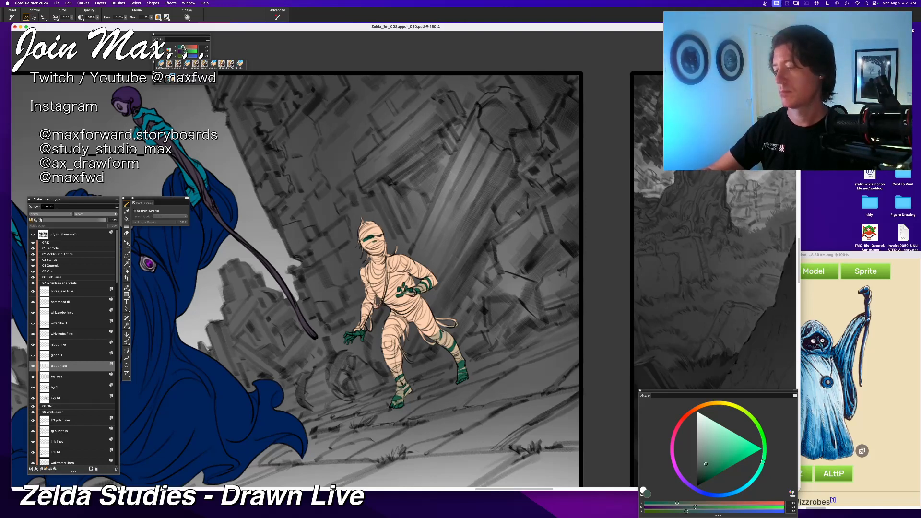
{"action": "mouse_move", "coordinate": [372, 248]}
{"action": "left_mouse_down"}
{"action": "mouse_move", "coordinate": [384, 244]}
{"action": "mouse_move", "coordinate": [375, 247]}
{"action": "mouse_move", "coordinate": [367, 229]}
{"action": "left_mouse_up"}
{"action": "key", "text": "super+z"}
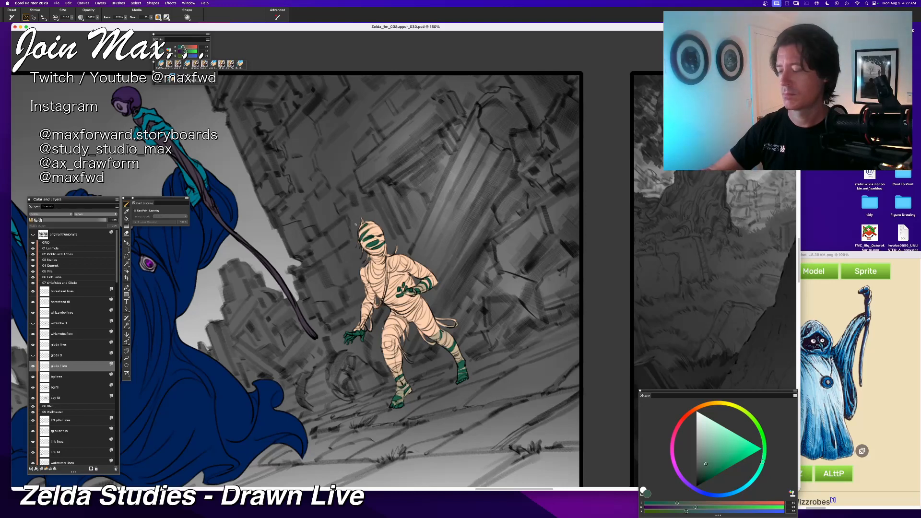
Step: Add dark green patches between the bandages at the mummy's neck and on both shoulders
{"action": "key", "text": "super+minus"}
{"action": "key", "text": "super+plus"}
{"action": "key", "text": "super+plus"}
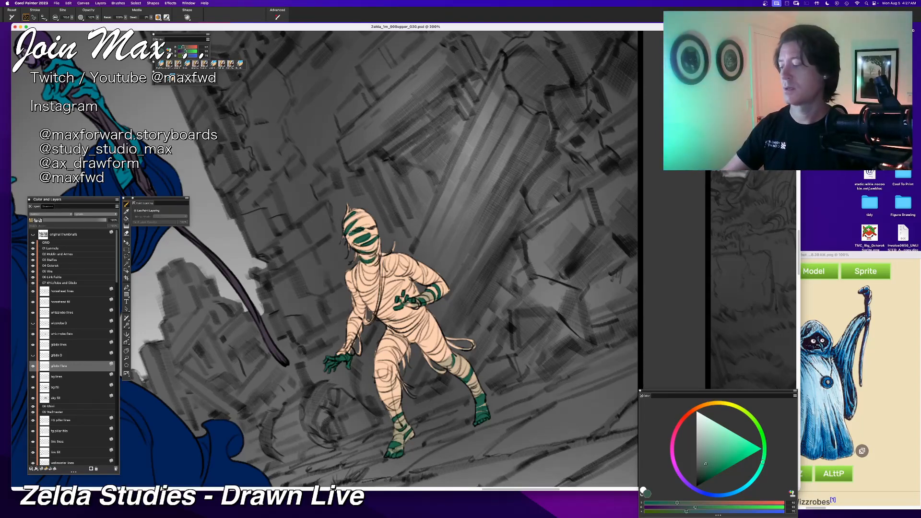
{"action": "key", "text": "super+minus"}
{"action": "key", "text": "super+minus"}
{"action": "key", "text": "super+minus"}
{"action": "key", "text": "super+minus"}
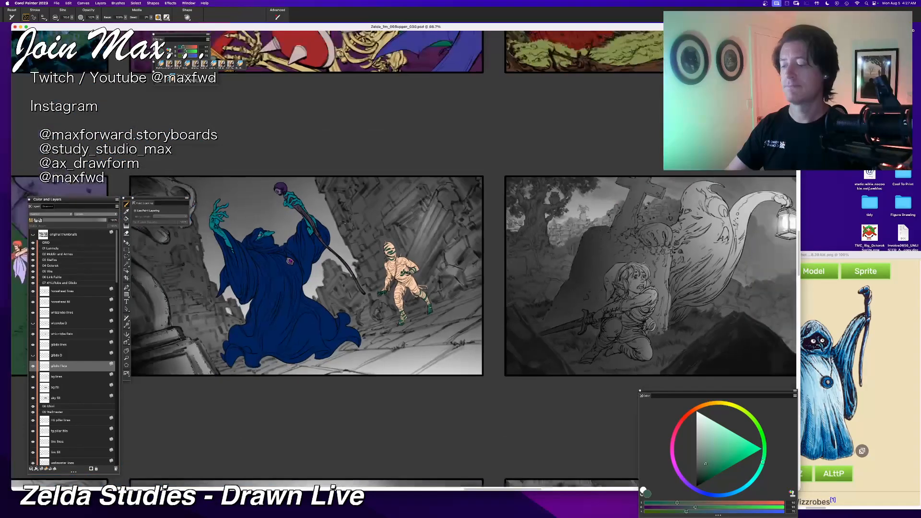
{"action": "key", "text": "super+plus"}
{"action": "key", "text": "super+plus"}
{"action": "key", "text": "super+plus"}
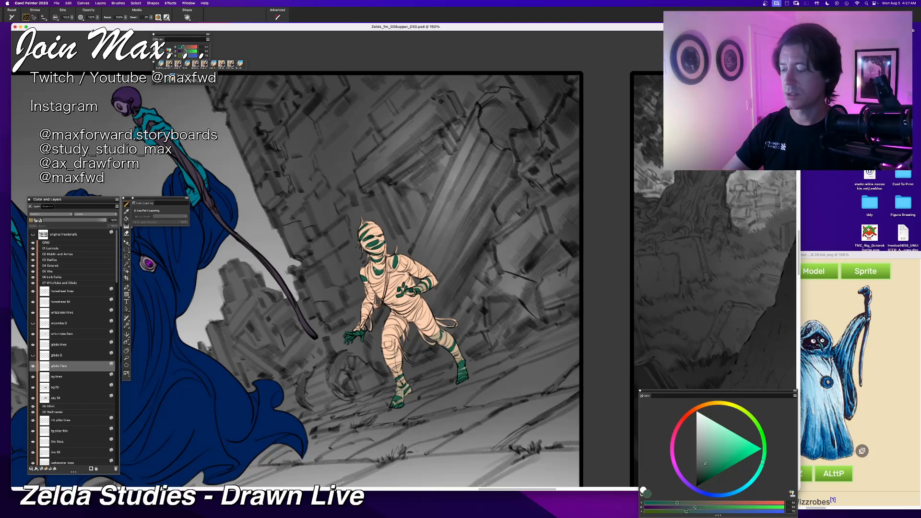
Step: Examine the green gaps on the mummy's neck and shoulders at several magnifications
{"action": "key", "text": "super+minus"}
{"action": "key", "text": "super+minus"}
{"action": "key", "text": "super+equal"}
{"action": "key", "text": "super+equal"}
{"action": "key", "text": "super+equal"}
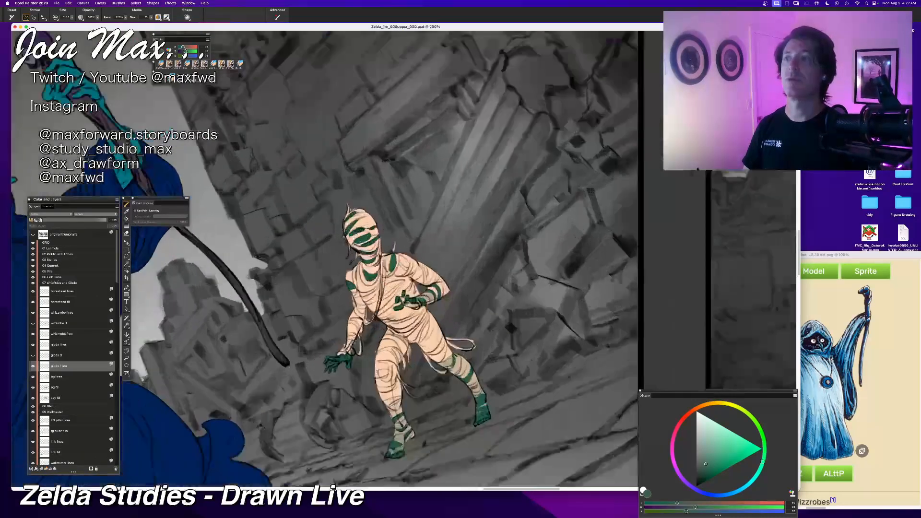
{"action": "key", "text": "super+minus"}
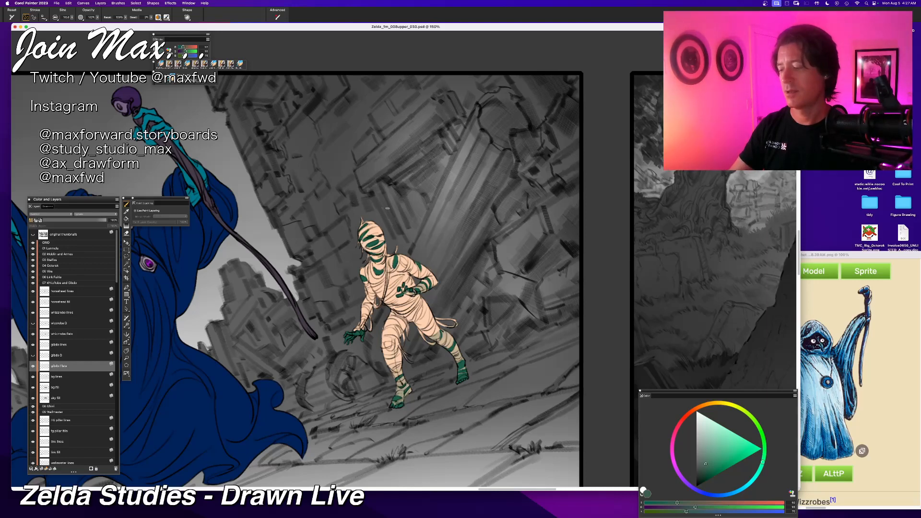
{"action": "key", "text": "super+minus"}
{"action": "key", "text": "super+plus"}
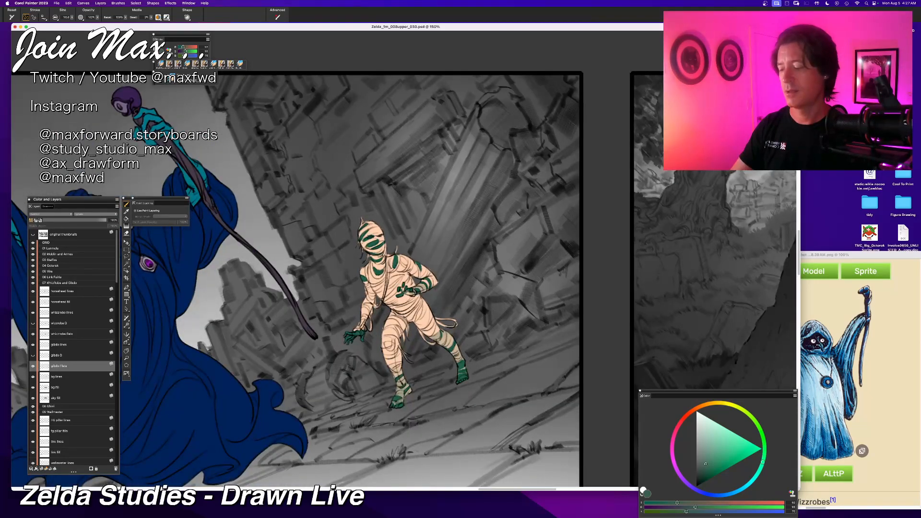
Step: Choose a golden yellow paint colour and centre the mummy in view
{"action": "left_click", "coordinate": [719, 402]}
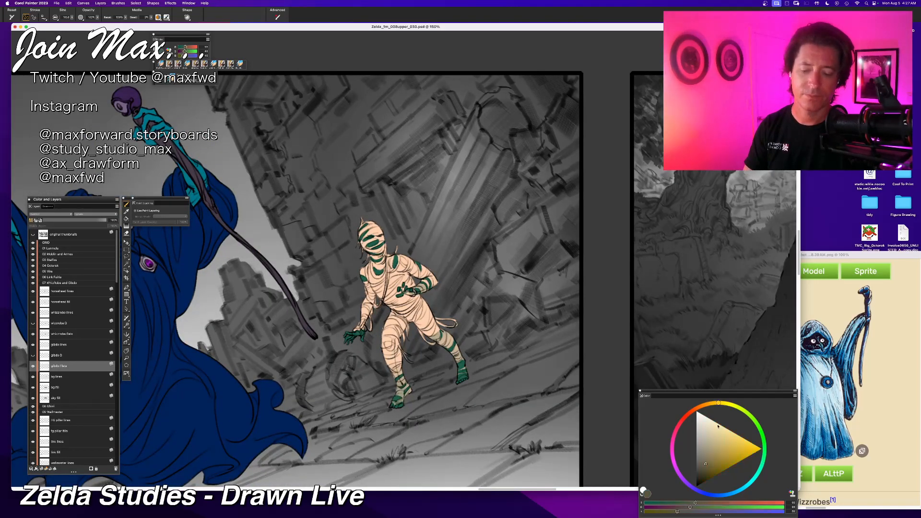
{"action": "left_click_drag", "start_coordinate": [722, 456], "coordinate": [735, 453]}
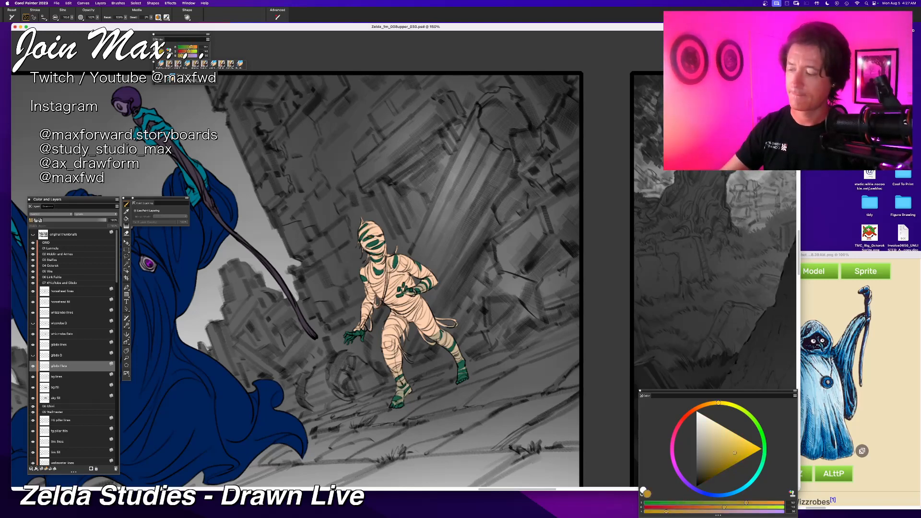
{"action": "key", "text": "super+minus"}
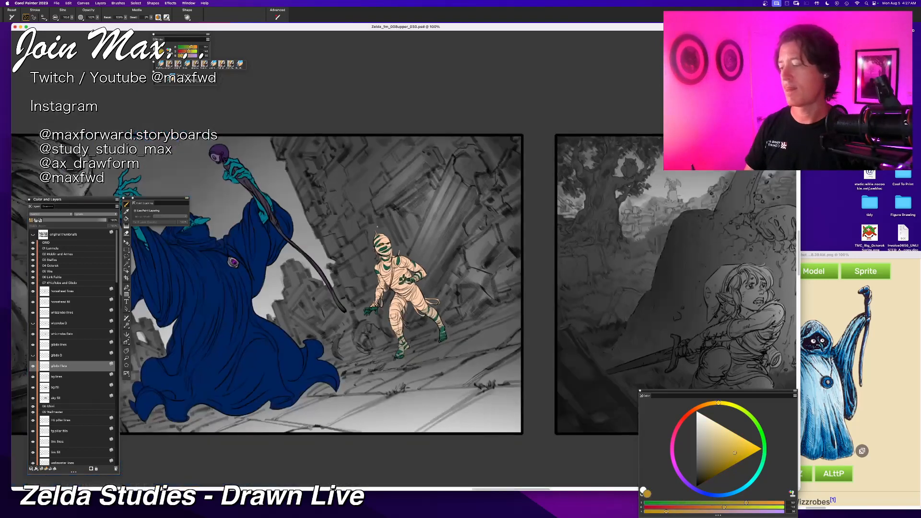
{"action": "left_click_drag", "start_coordinate": [377, 227], "coordinate": [393, 224]}
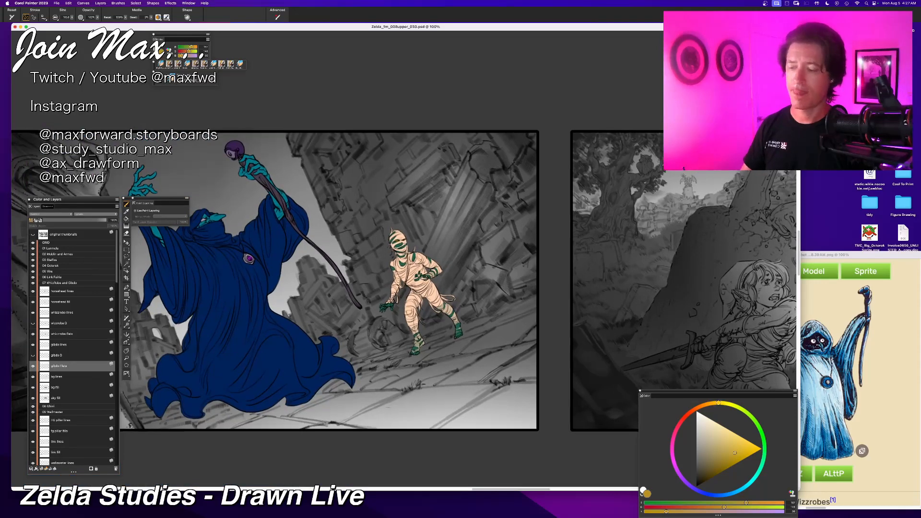
Step: Sample the mummy's dark green and paint it between the bandages on the lowered, outstretched forearm
{"action": "key", "text": "super+plus"}
{"action": "key", "text": "super+plus"}
{"action": "left_click", "coordinate": [377, 350], "text": "alt"}
{"action": "mouse_move", "coordinate": [376, 317]}
{"action": "left_mouse_down"}
{"action": "mouse_move", "coordinate": [387, 309]}
{"action": "mouse_move", "coordinate": [384, 336]}
{"action": "left_mouse_up"}
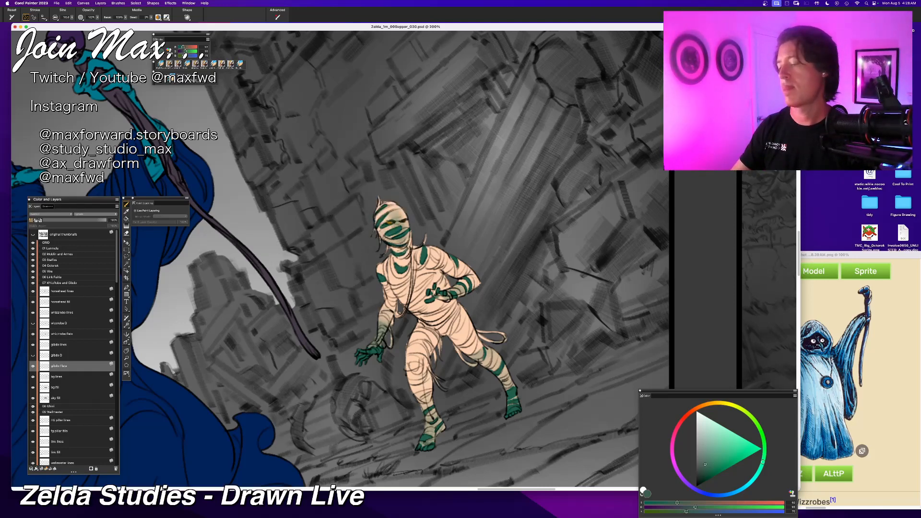
{"action": "mouse_move", "coordinate": [399, 300]}
{"action": "left_mouse_down"}
{"action": "mouse_move", "coordinate": [438, 325]}
{"action": "mouse_move", "coordinate": [433, 347]}
{"action": "left_mouse_up"}
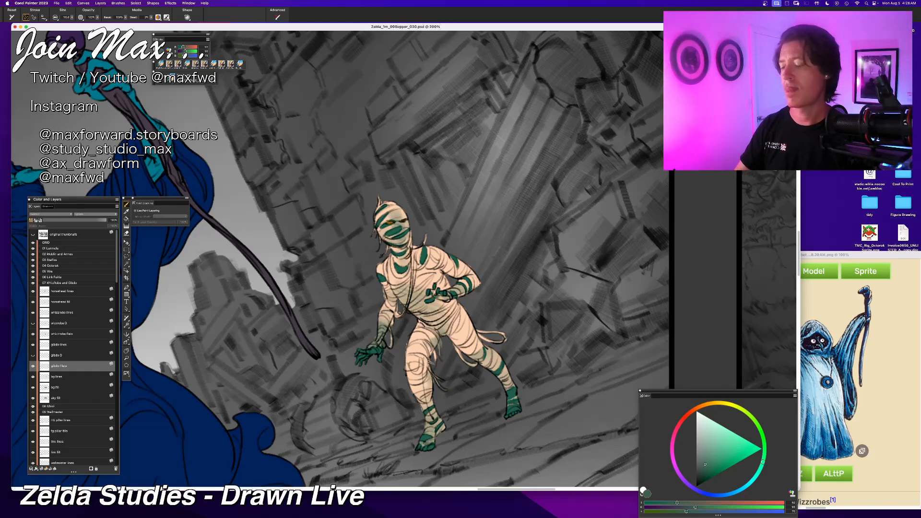
Step: Review the coloured mummy and blue-robed figure across the whole panel and beside the neighbouring panels
{"action": "key", "text": "super+minus"}
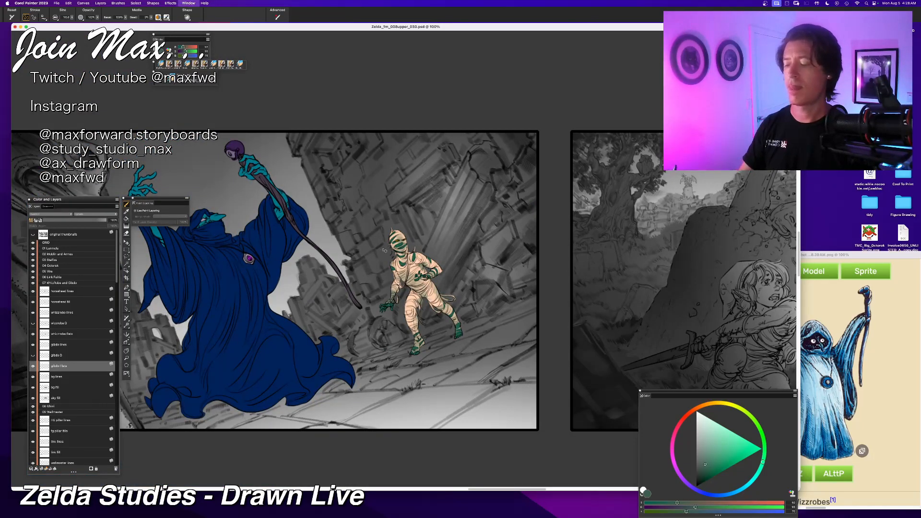
{"action": "key", "text": "super+minus"}
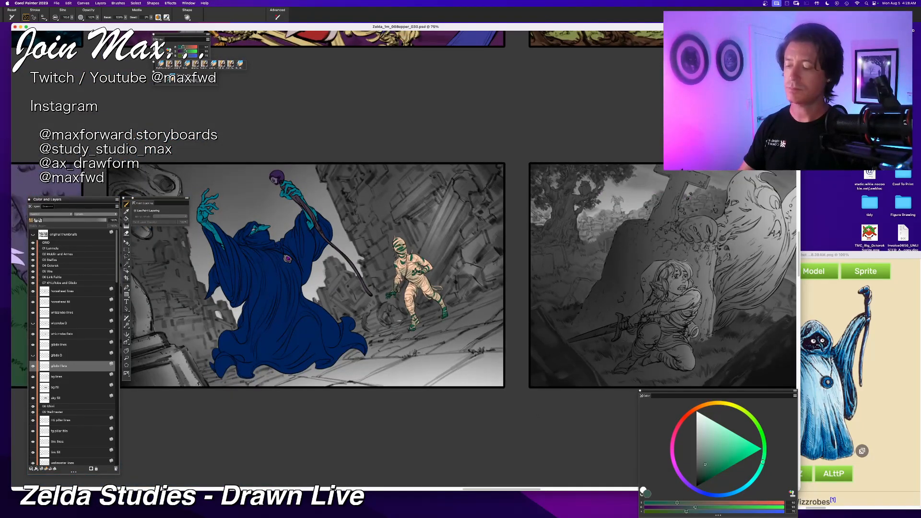
{"action": "key", "text": "super+minus"}
{"action": "key", "text": "super+minus"}
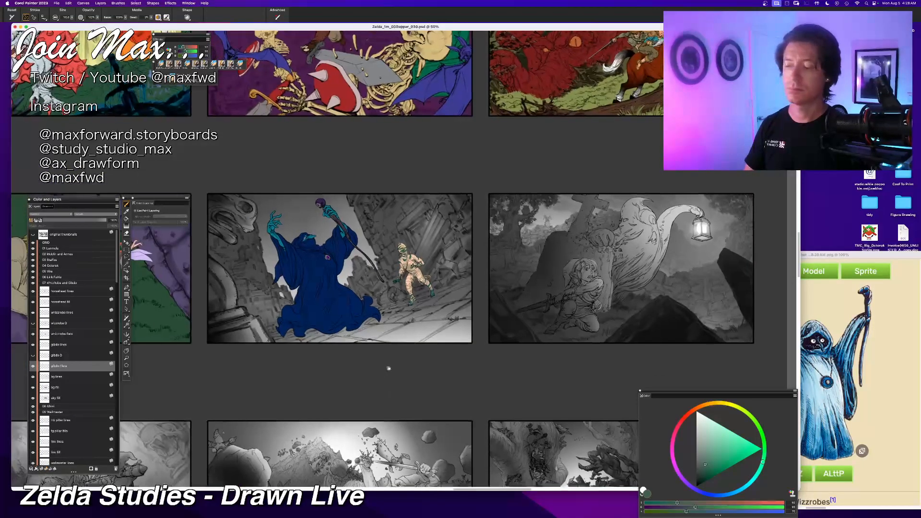
{"action": "left_click_drag", "start_coordinate": [388, 368], "coordinate": [445, 375]}
{"action": "key", "text": "super+plus"}
{"action": "left_click_drag", "start_coordinate": [401, 404], "coordinate": [420, 406]}
{"action": "key", "text": "super+plus"}
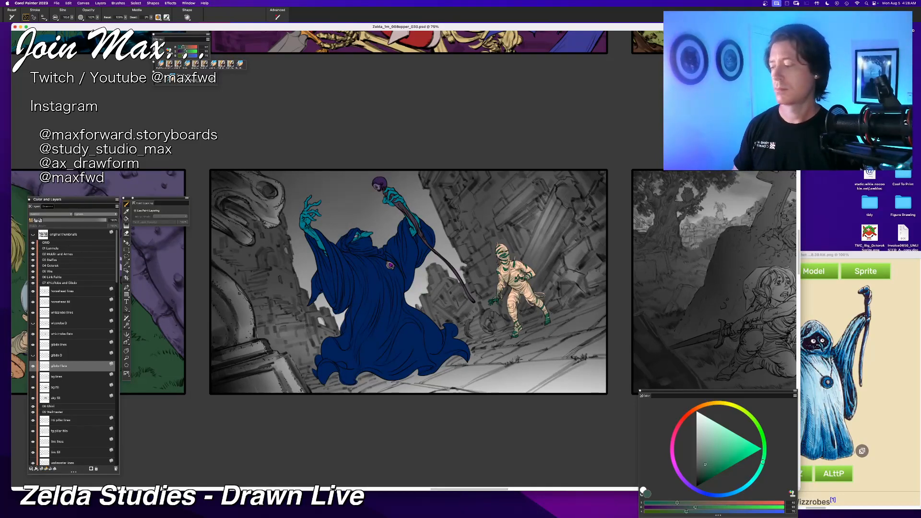
{"action": "scroll", "coordinate": [406, 260], "scroll_direction": "down", "scroll_amount": 2}
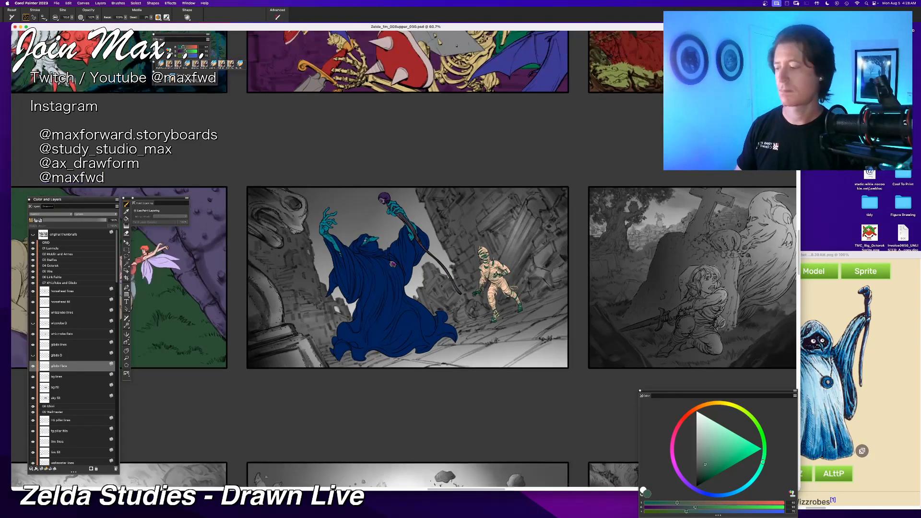
{"action": "scroll", "coordinate": [412, 336], "scroll_direction": "up", "scroll_amount": 3}
{"action": "scroll", "coordinate": [412, 336], "scroll_direction": "down", "scroll_amount": 2}
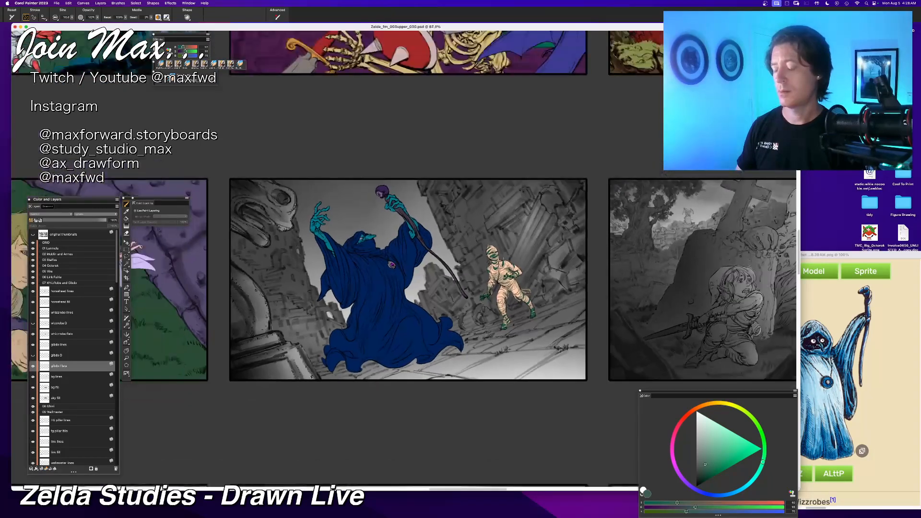
{"action": "scroll", "coordinate": [406, 261], "scroll_direction": "up", "scroll_amount": 2}
{"action": "scroll", "coordinate": [406, 260], "scroll_direction": "down", "scroll_amount": 2}
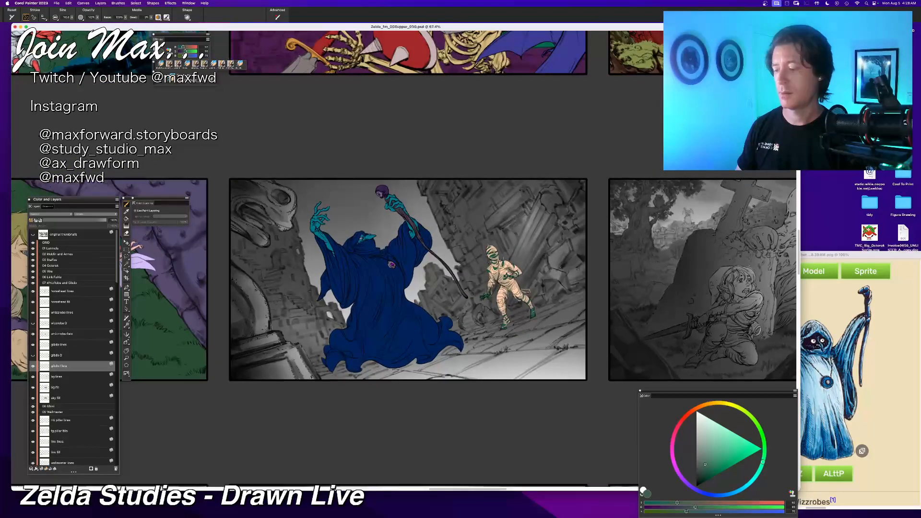
{"action": "scroll", "coordinate": [406, 260], "scroll_direction": "up", "scroll_amount": 1}
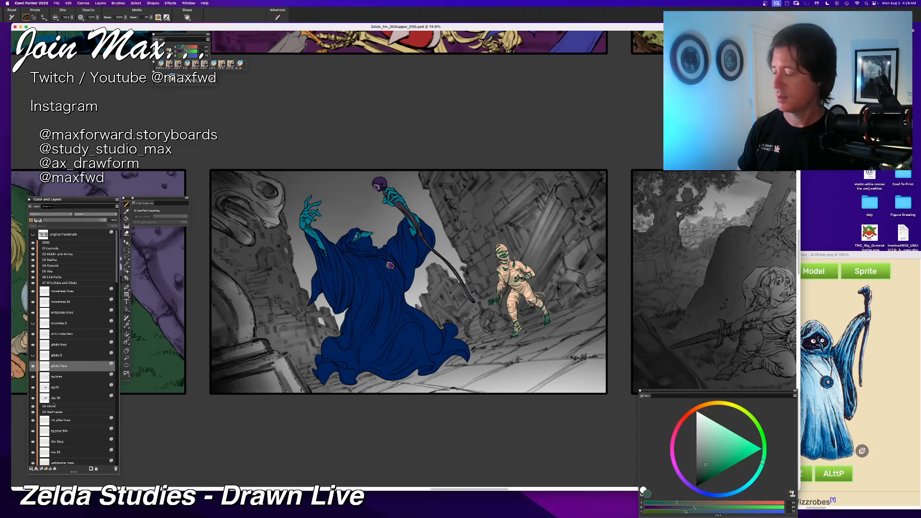
Step: Duplicate the background fill layer of the wizard panel in place and name the copy "bg D"
{"action": "left_click", "coordinate": [55, 389]}
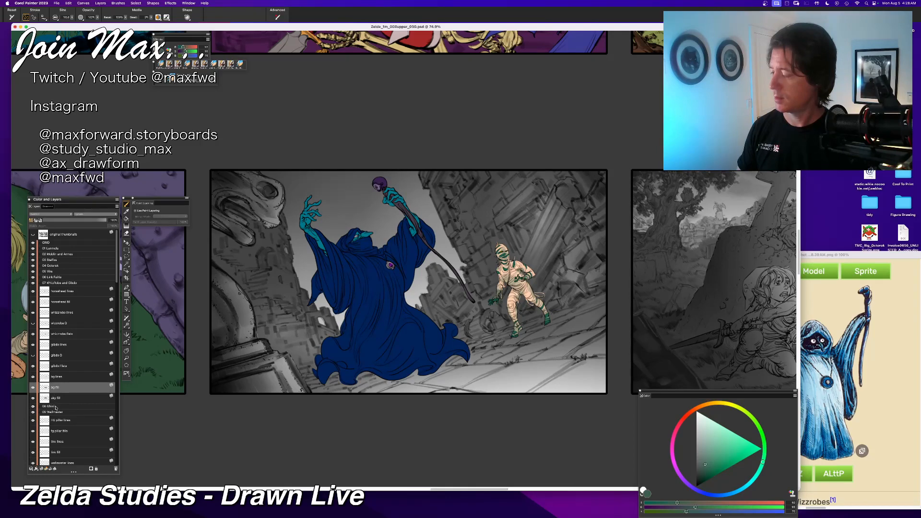
{"action": "left_click", "coordinate": [56, 399]}
{"action": "left_click", "coordinate": [33, 388]}
{"action": "left_click", "coordinate": [33, 388]}
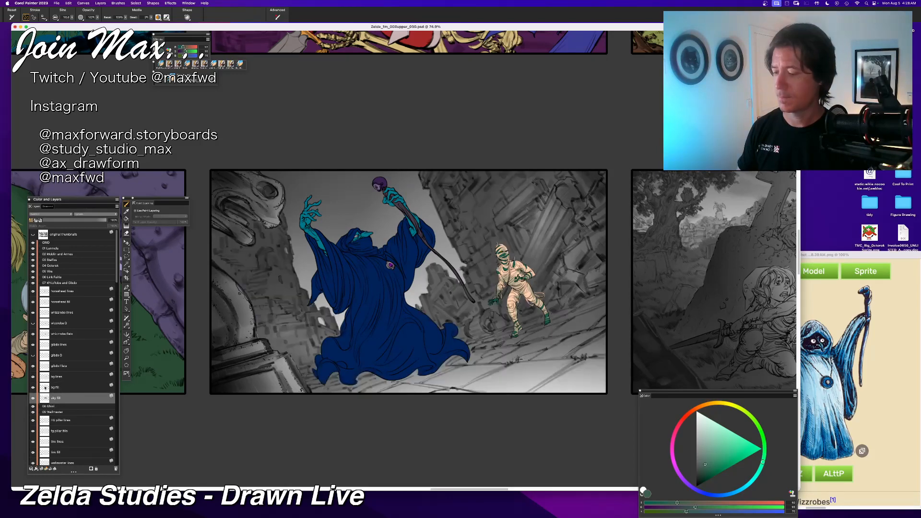
{"action": "left_click", "coordinate": [83, 390]}
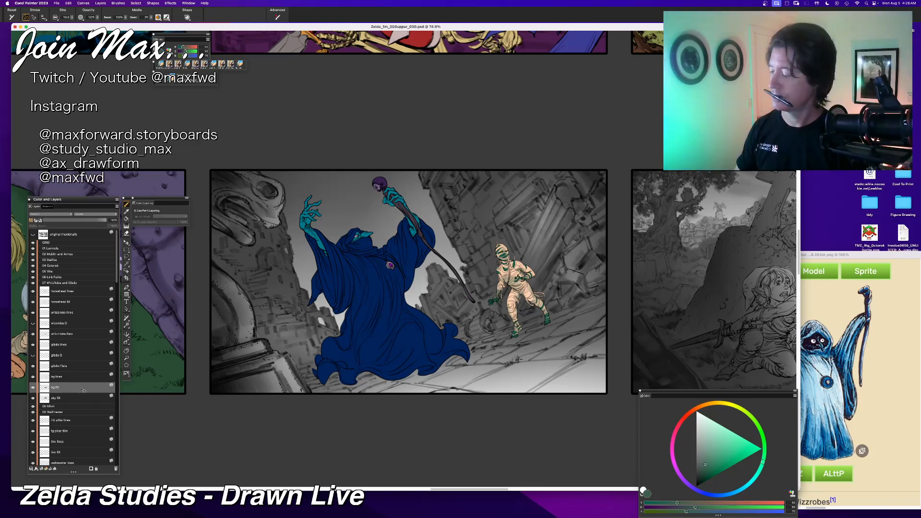
{"action": "key", "text": "super+c"}
{"action": "key", "text": "super+shift+v"}
{"action": "double_click", "coordinate": [67, 388]}
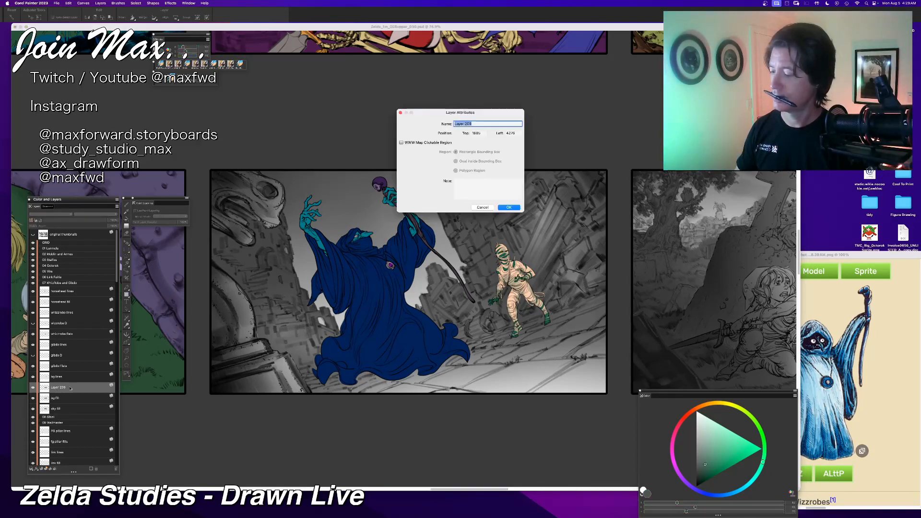
{"action": "type", "text": "bg D"}
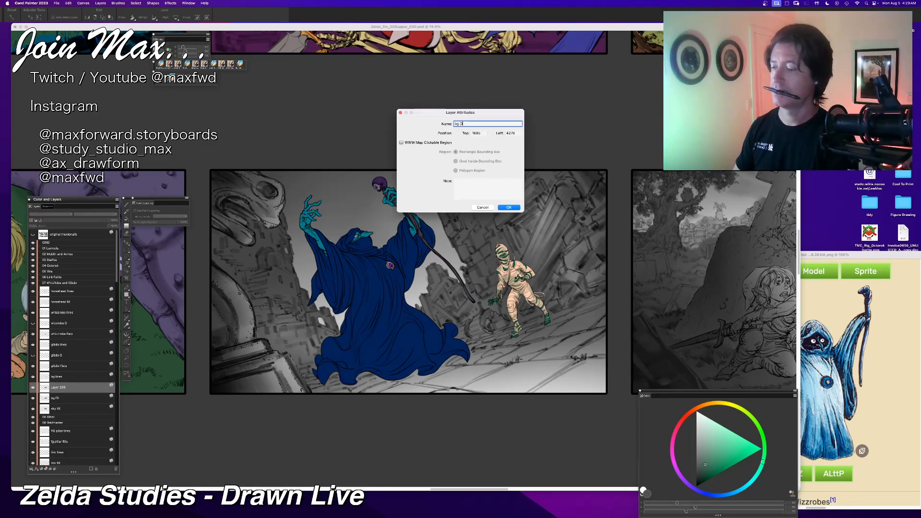
{"action": "key", "text": "Return"}
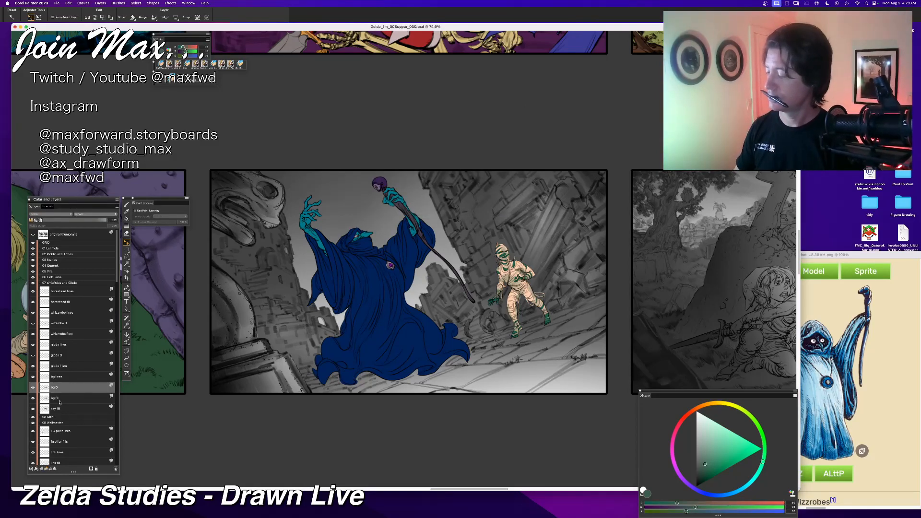
Step: Rename the original background fill layer to "bg flats"
{"action": "double_click", "coordinate": [57, 398]}
{"action": "type", "text": "bg fl"}
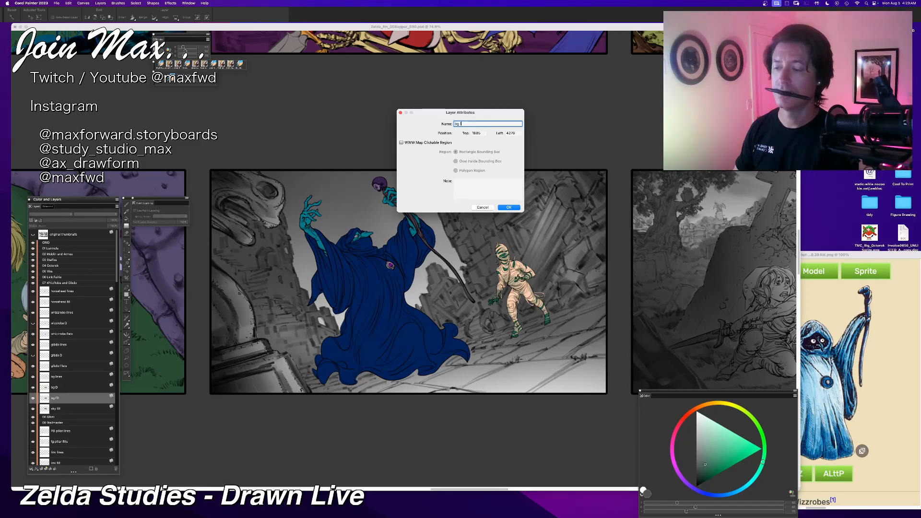
{"action": "type", "text": "ats"}
{"action": "key", "text": "Return"}
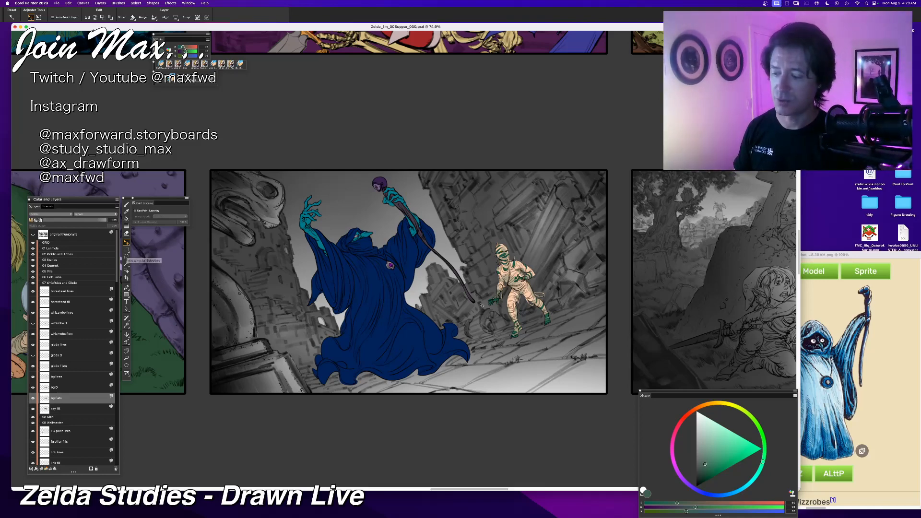
Step: Fill the bg flats layer with a muted blue-violet at 100% opacity and hide the bg D layer
{"action": "left_click", "coordinate": [704, 493]}
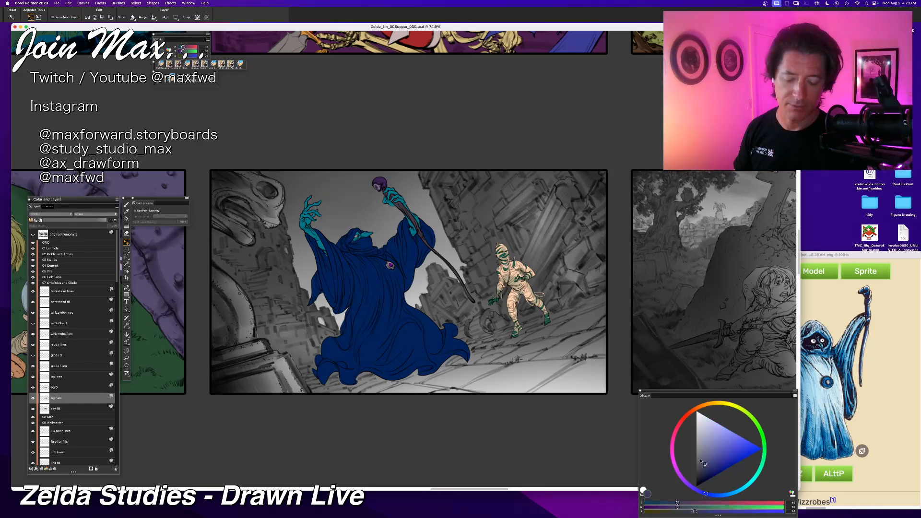
{"action": "left_click", "coordinate": [701, 492]}
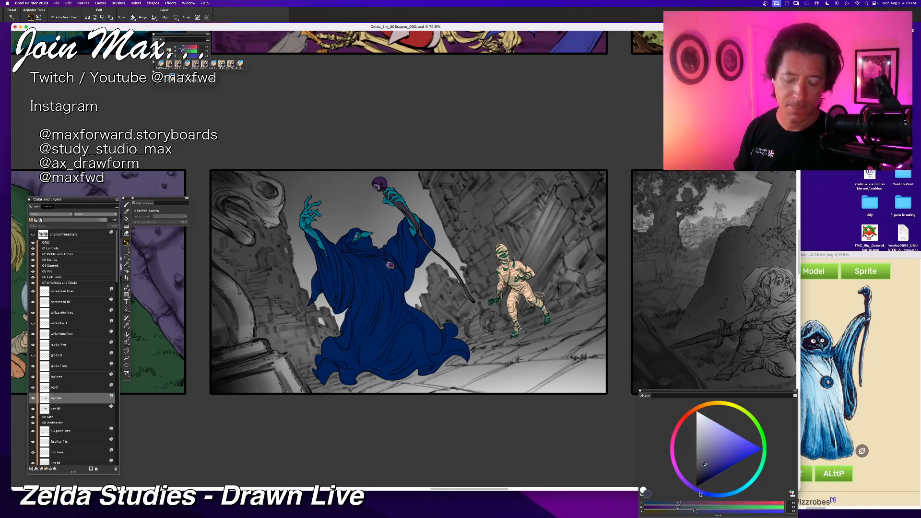
{"action": "left_click", "coordinate": [705, 460]}
{"action": "left_click", "coordinate": [708, 462]}
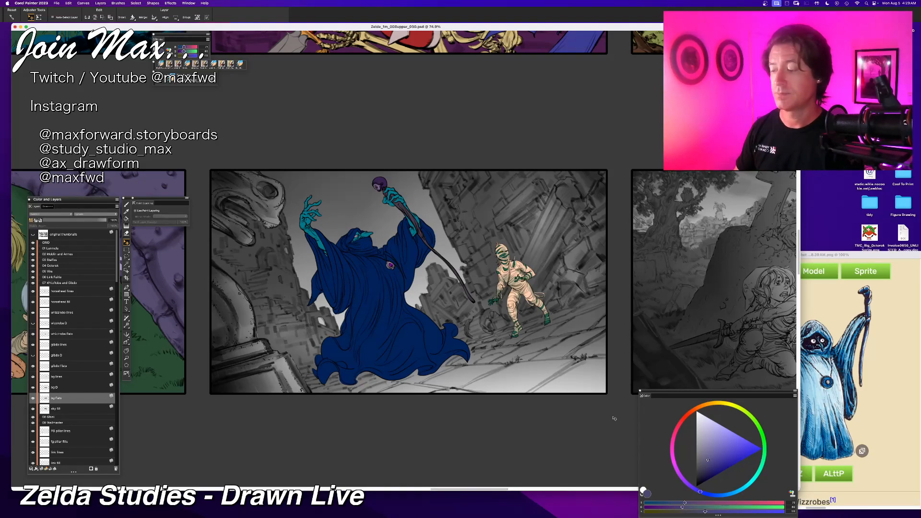
{"action": "key", "text": "super+f"}
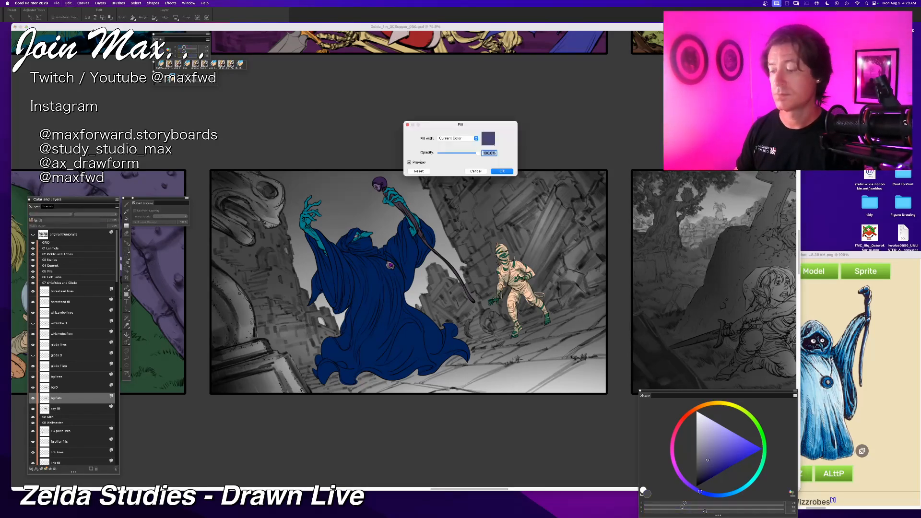
{"action": "key", "text": "Return"}
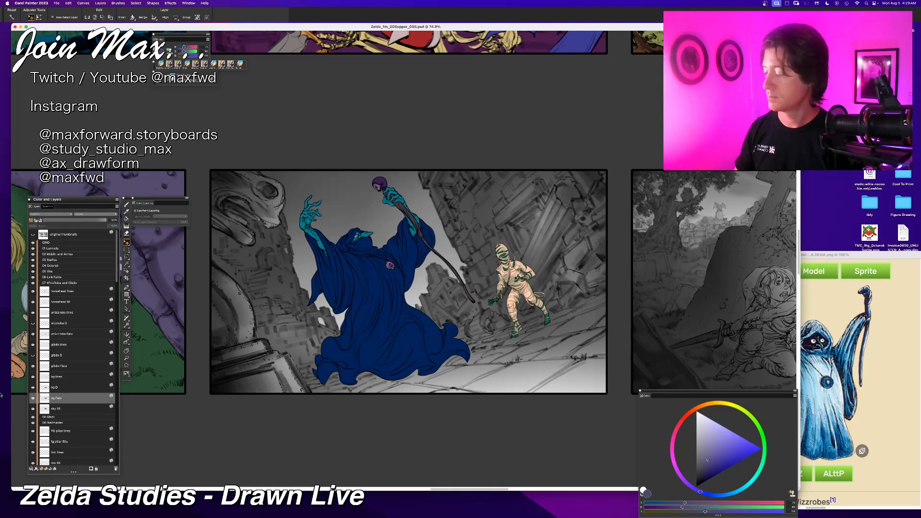
{"action": "left_click", "coordinate": [33, 388]}
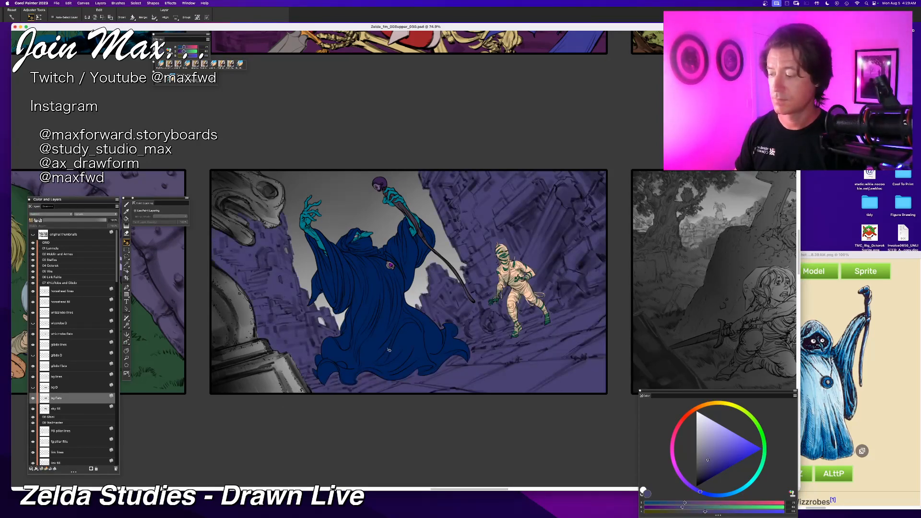
Step: Shift the current colour's hue towards purple and refill the bg flats layer with it
{"action": "scroll", "coordinate": [389, 344], "scroll_direction": "down", "scroll_amount": 5}
{"action": "scroll", "coordinate": [390, 344], "scroll_direction": "up", "scroll_amount": 5}
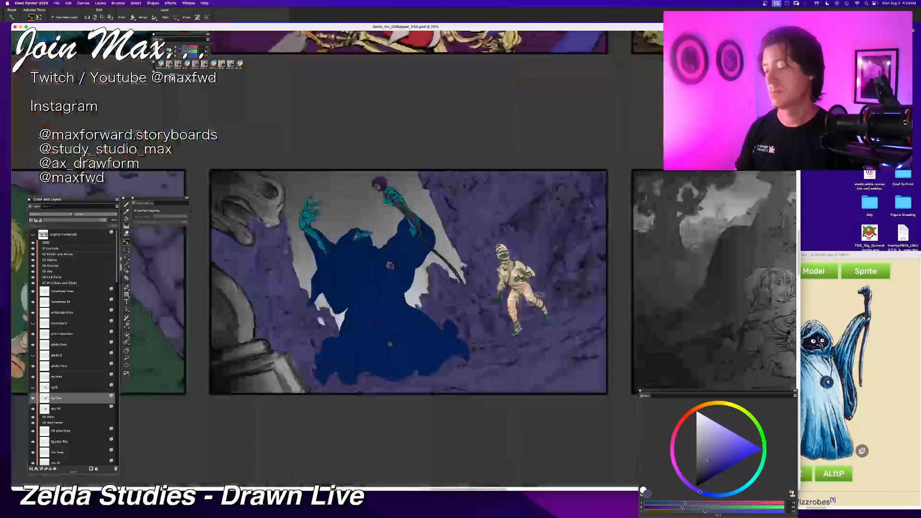
{"action": "scroll", "coordinate": [389, 344], "scroll_direction": "down", "scroll_amount": 3}
{"action": "scroll", "coordinate": [390, 344], "scroll_direction": "up", "scroll_amount": 3}
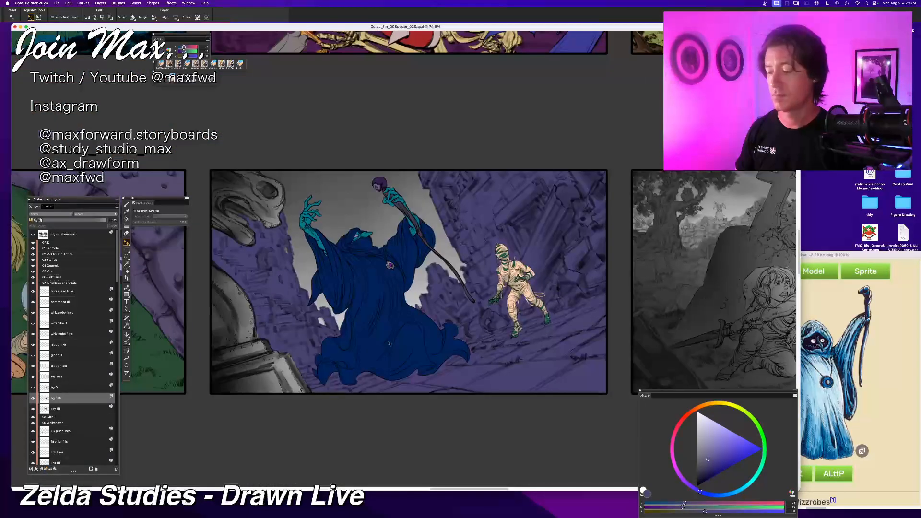
{"action": "left_click_drag", "start_coordinate": [697, 491], "coordinate": [683, 481]}
{"action": "key", "text": "super+f"}
{"action": "key", "text": "Return"}
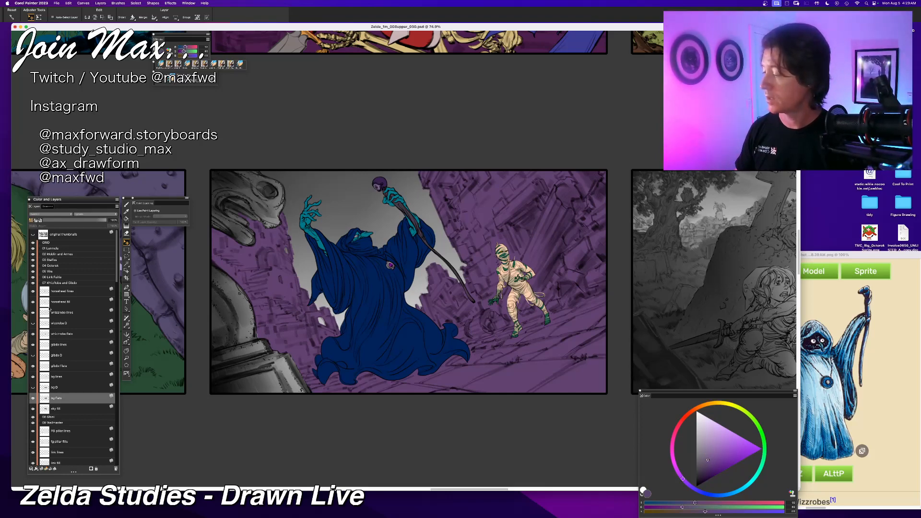
Step: Duplicate the horsehead fill layer in place and name the copy "horsehead D"
{"action": "left_click", "coordinate": [67, 301]}
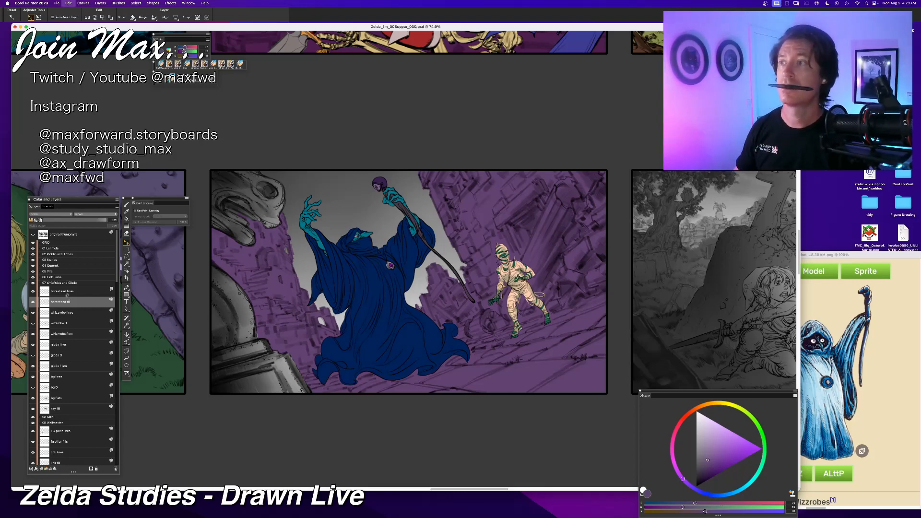
{"action": "key", "text": "super+shift+n"}
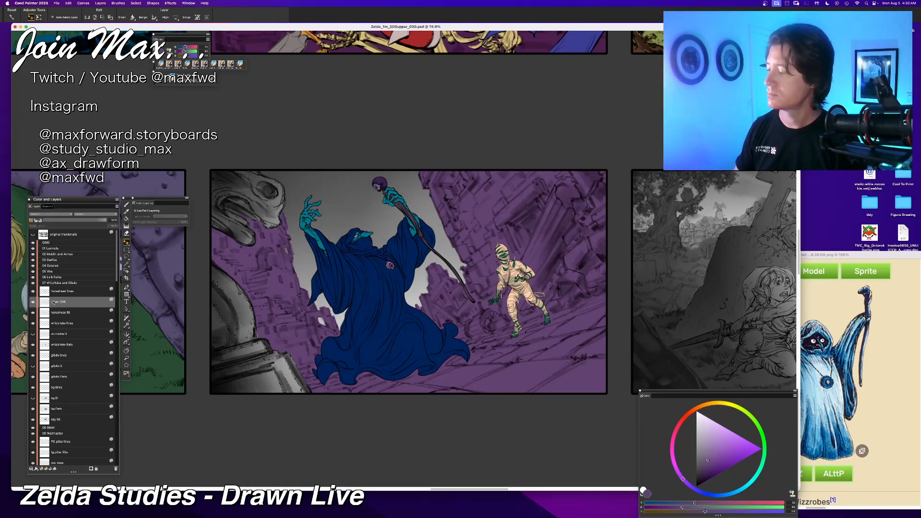
{"action": "double_click", "coordinate": [91, 301]}
{"action": "type", "text": "h"}
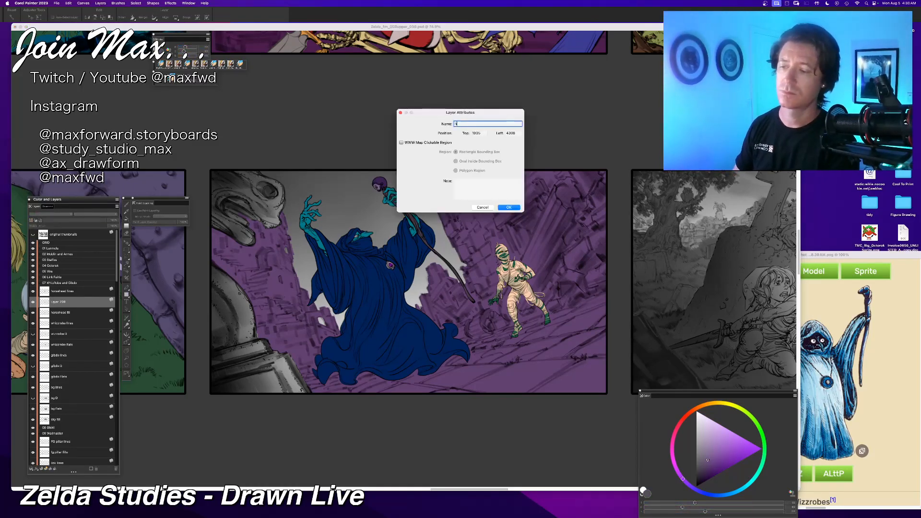
{"action": "type", "text": "orsehead D"}
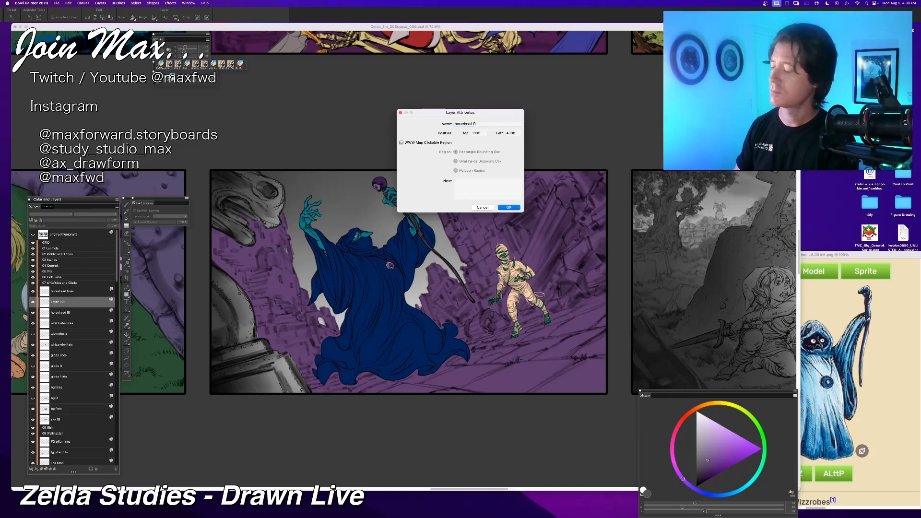
{"action": "key", "text": "Return"}
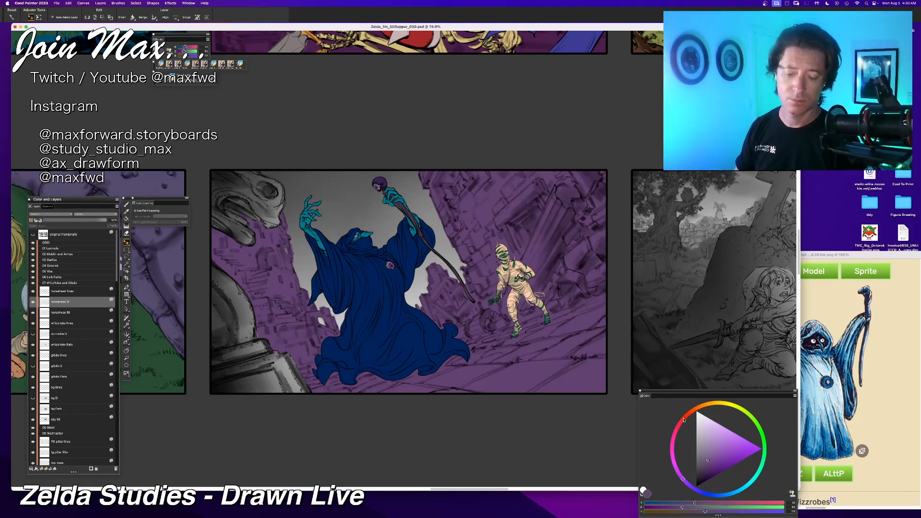
Step: Choose a dark muted red as the current colour and hide the horsehead D layer
{"action": "mouse_move", "coordinate": [685, 421]}
{"action": "left_mouse_down"}
{"action": "mouse_move", "coordinate": [677, 433]}
{"action": "mouse_move", "coordinate": [680, 424]}
{"action": "left_mouse_up"}
{"action": "left_click", "coordinate": [711, 468]}
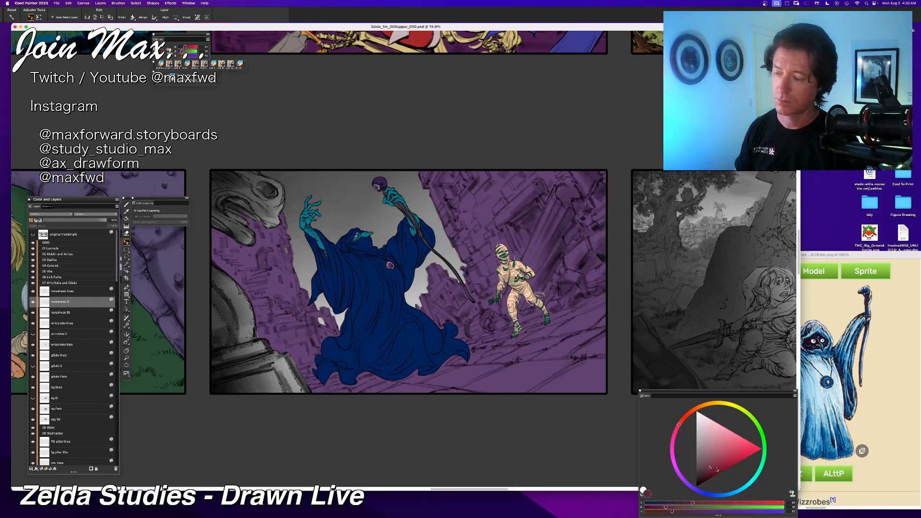
{"action": "left_click", "coordinate": [63, 315]}
{"action": "left_click", "coordinate": [35, 302]}
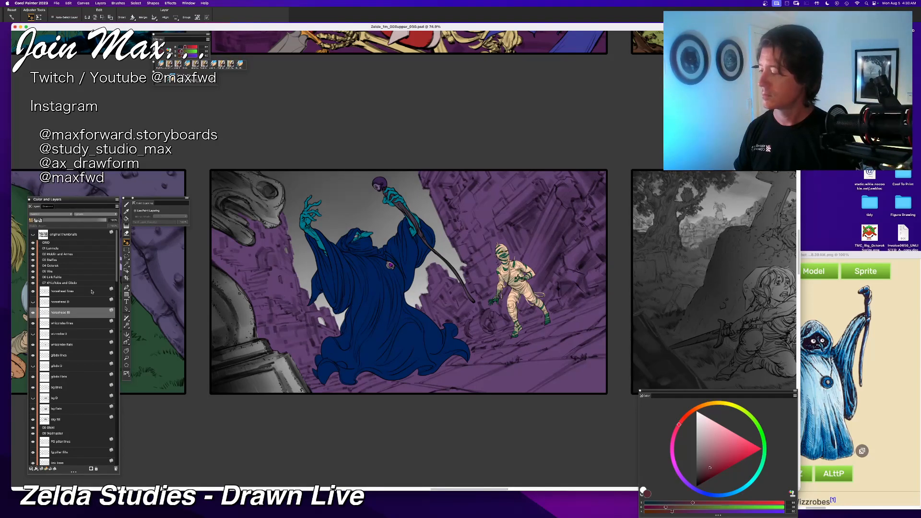
Step: Rename the original horsehead fill layer to "horsehead flats"
{"action": "double_click", "coordinate": [71, 314]}
{"action": "key", "text": "End"}
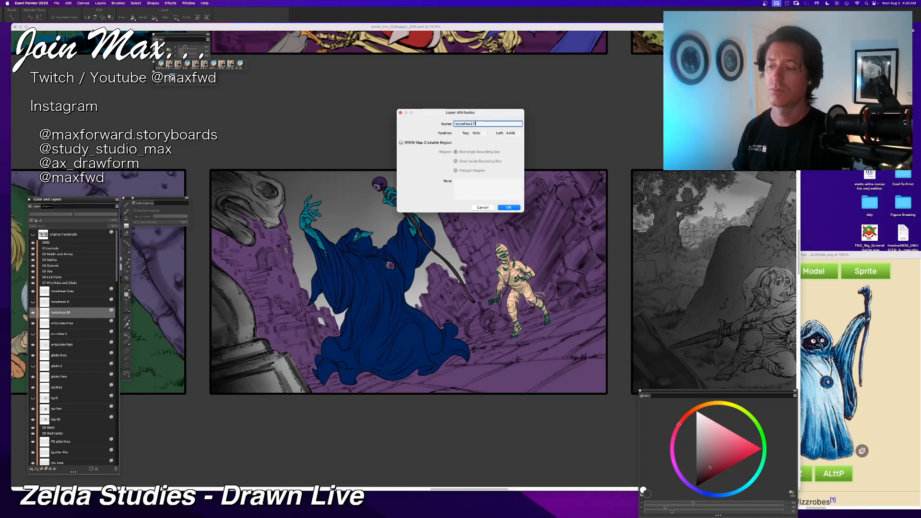
{"action": "key", "text": "BackSpace"}
{"action": "type", "text": "lats"}
{"action": "key", "text": "Return"}
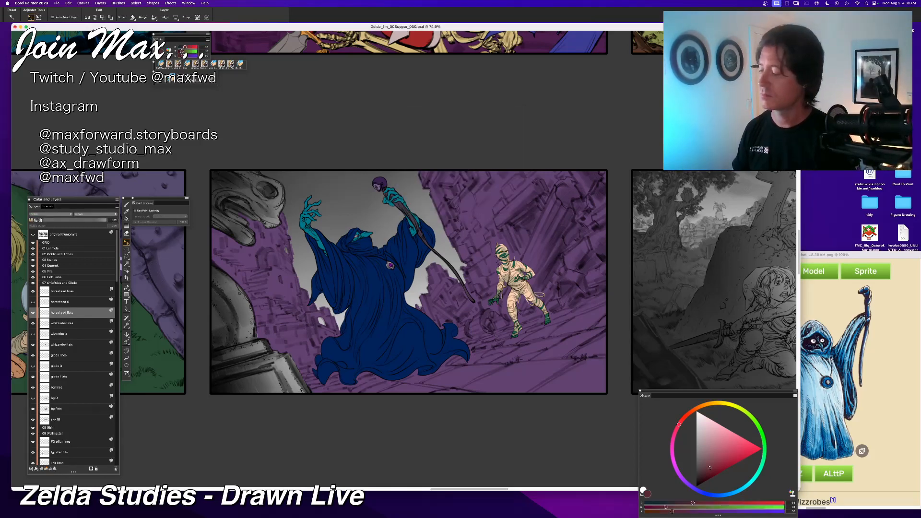
Step: Fill the horsehead flats layer with the current dark red at 100% opacity
{"action": "key", "text": "super+f"}
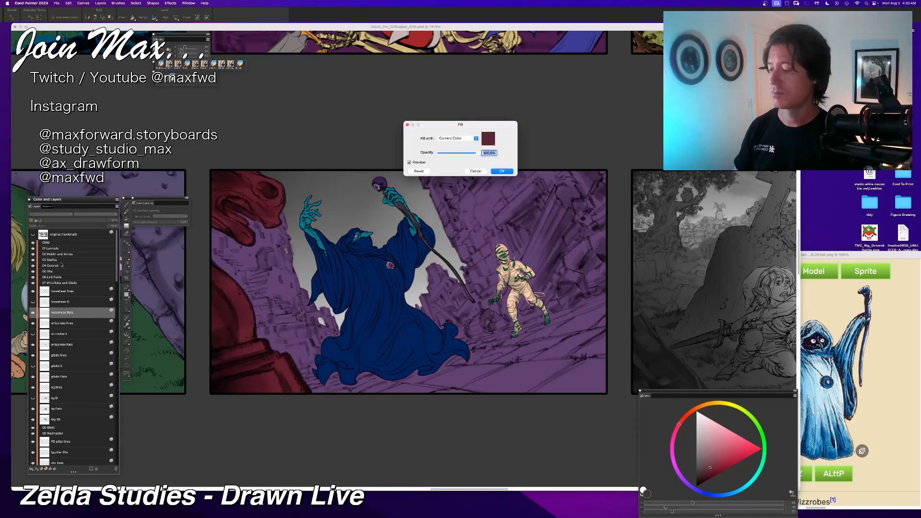
{"action": "key", "text": "Return"}
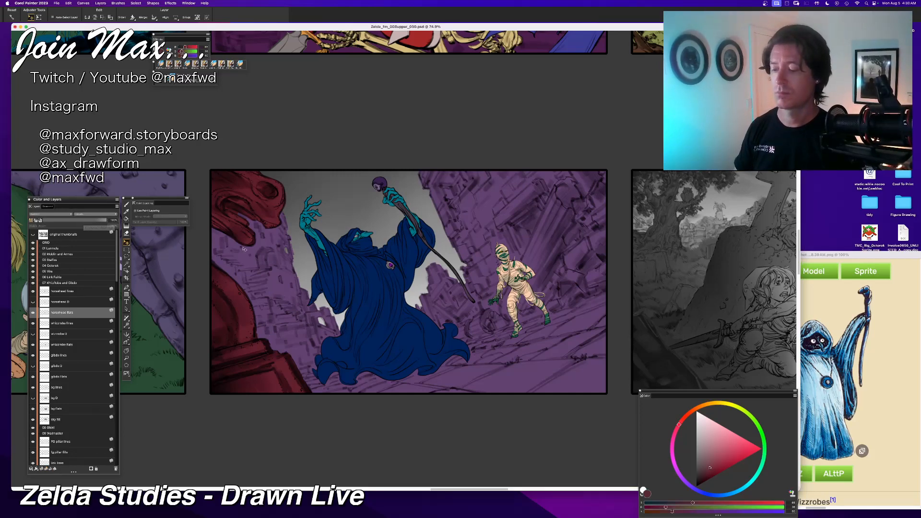
{"action": "scroll", "coordinate": [243, 248], "scroll_direction": "down", "scroll_amount": 2}
{"action": "scroll", "coordinate": [245, 249], "scroll_direction": "up", "scroll_amount": 2}
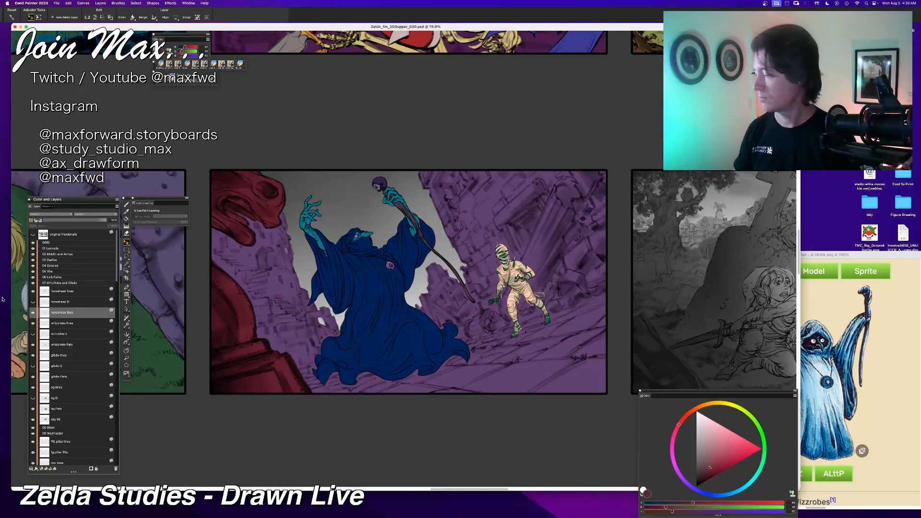
Step: Duplicate the sky fill layer in place and name the copy "sky D"
{"action": "left_click", "coordinate": [59, 420]}
{"action": "key", "text": "super+shift+n"}
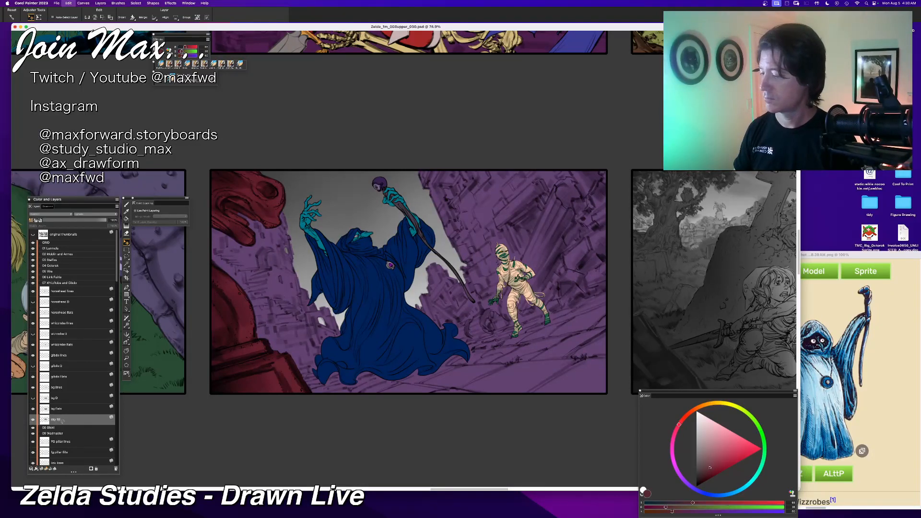
{"action": "double_click", "coordinate": [56, 420]}
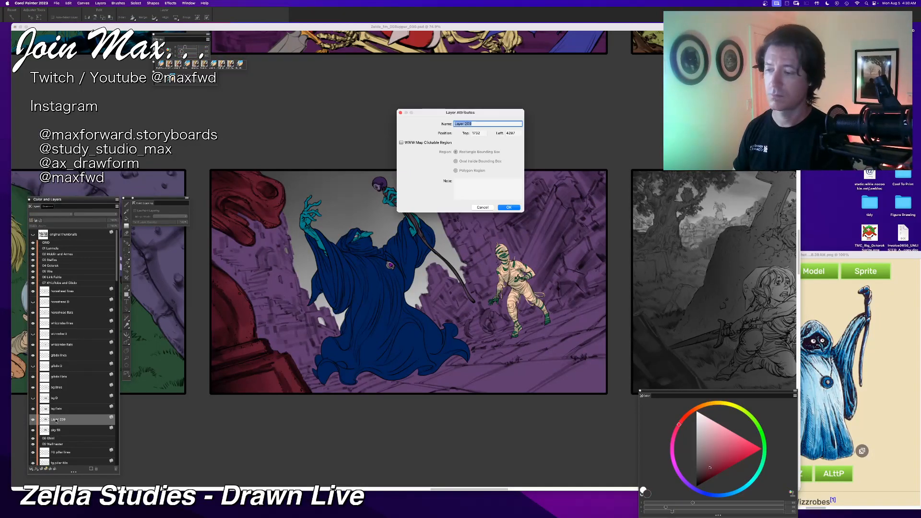
{"action": "type", "text": "sky D"}
{"action": "key", "text": "Return"}
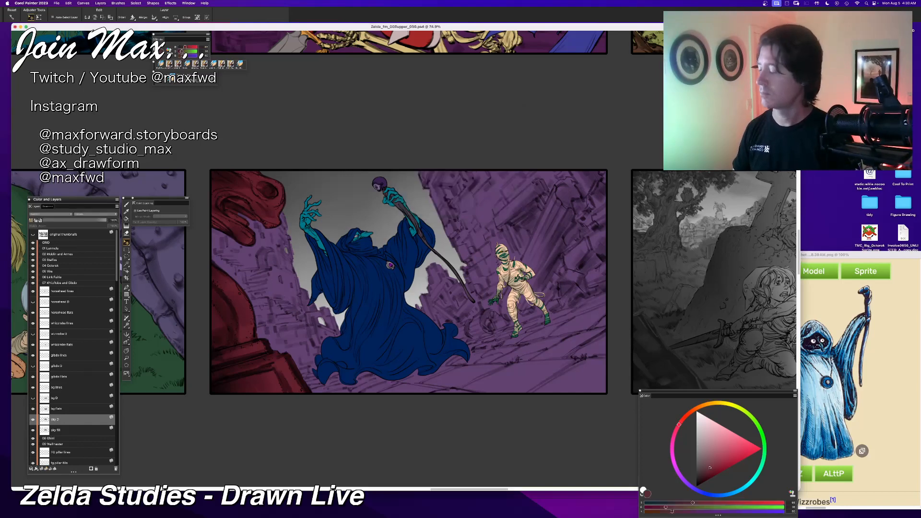
Step: Rename the original sky fill layer to "sky flats"
{"action": "double_click", "coordinate": [56, 430]}
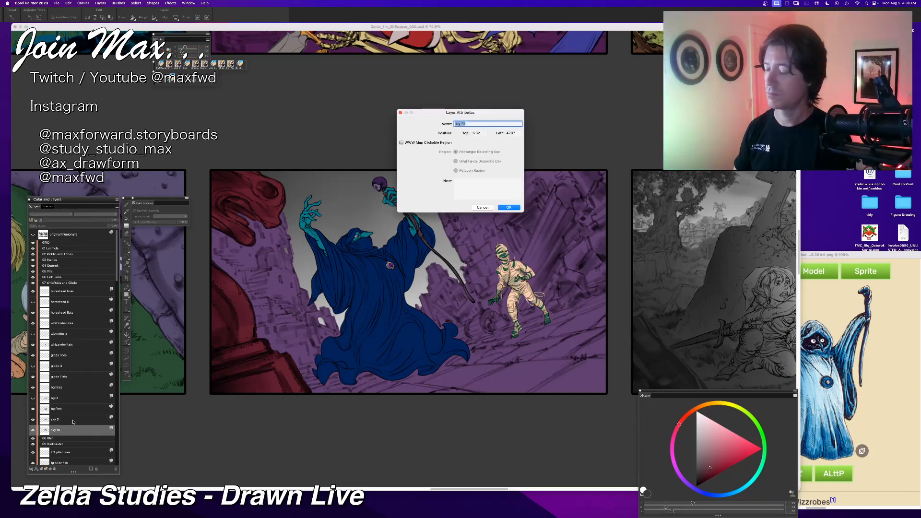
{"action": "type", "text": "sky flats"}
{"action": "key", "text": "Return"}
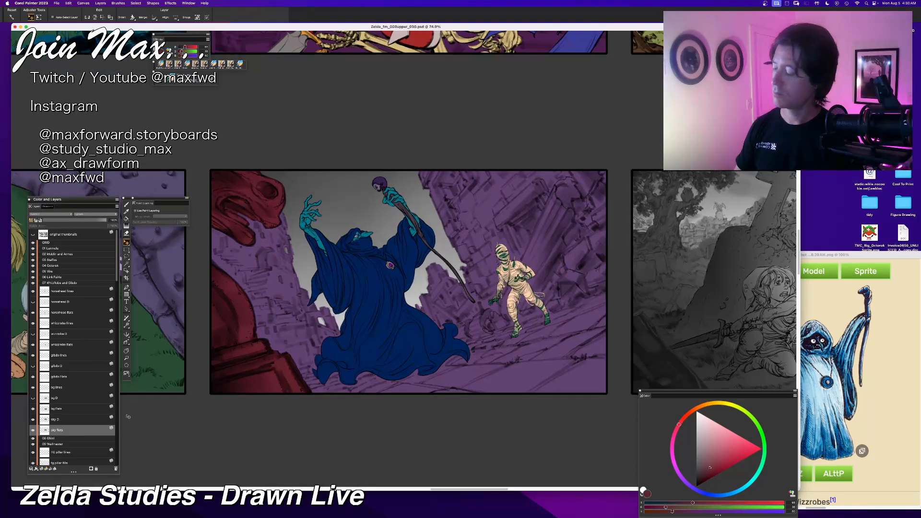
Step: Choose a muted tan-orange colour, hide the sky D layer and fill the sky flats layer with that colour
{"action": "left_click", "coordinate": [710, 406]}
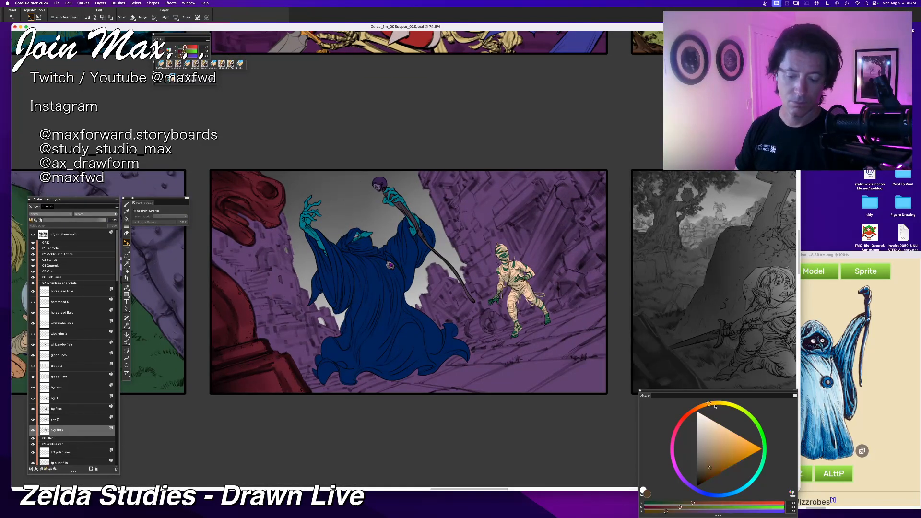
{"action": "left_click_drag", "start_coordinate": [710, 468], "coordinate": [712, 445]}
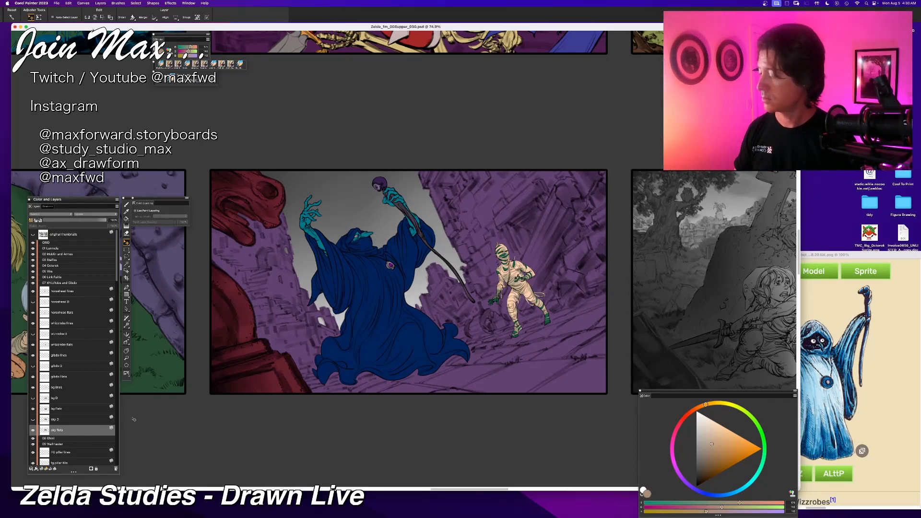
{"action": "key", "text": "super+f"}
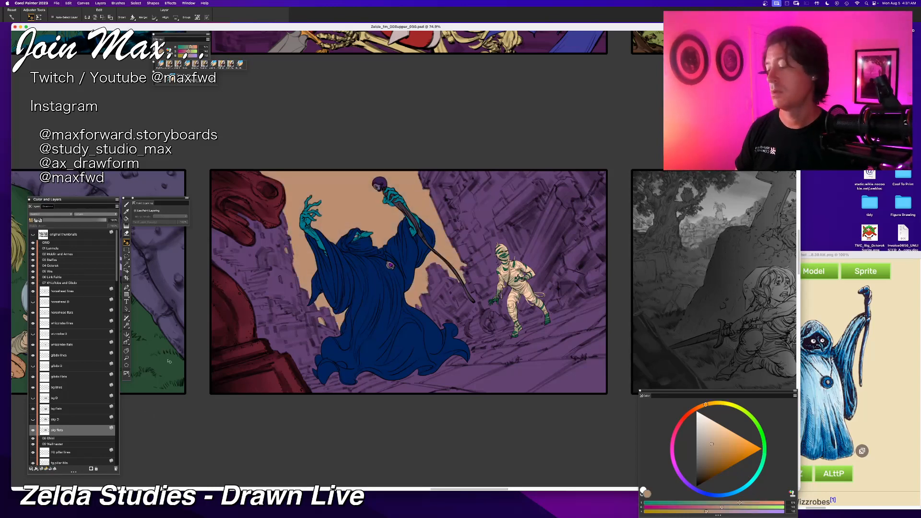
{"action": "scroll", "coordinate": [178, 339], "scroll_direction": "down", "scroll_amount": 6}
{"action": "scroll", "coordinate": [276, 327], "scroll_direction": "up", "scroll_amount": 3}
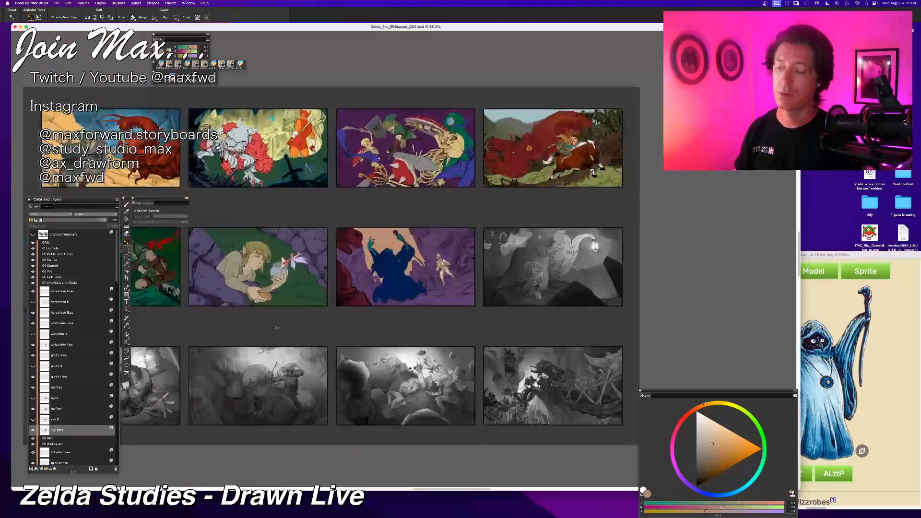
Step: Pick a brighter, more saturated light orange and refill the sky flats layer with it
{"action": "left_click", "coordinate": [718, 440]}
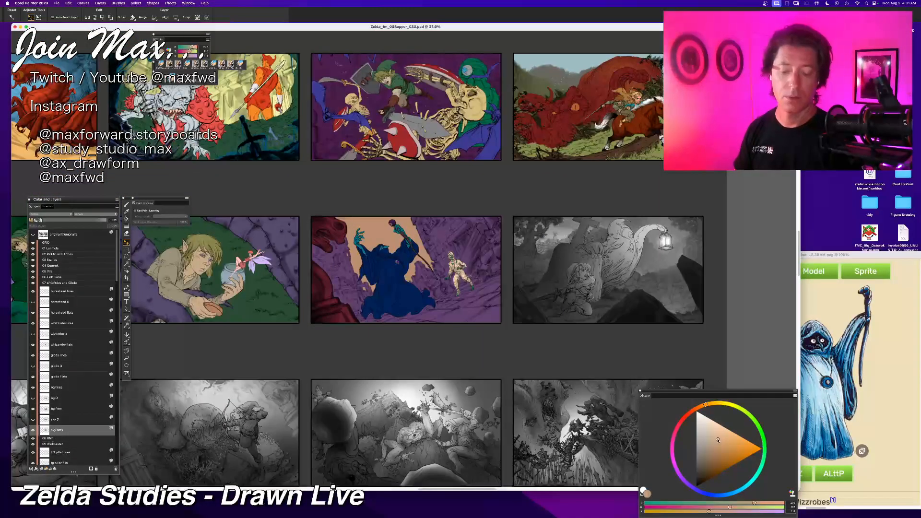
{"action": "key", "text": "super+f"}
{"action": "key", "text": "Return"}
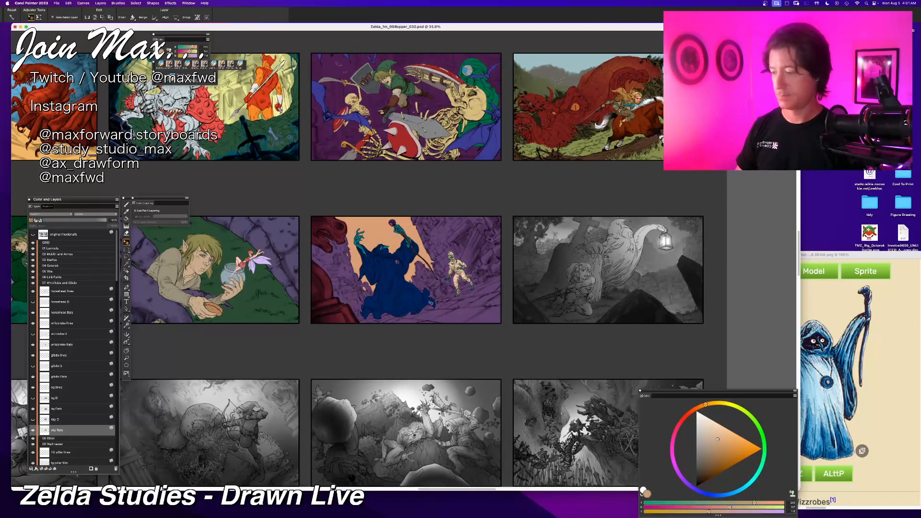
Step: Examine how the orange sky and flat colours of the wizard panel sit beside the other coloured panels on the sheet
{"action": "scroll", "coordinate": [430, 303], "scroll_direction": "down", "scroll_amount": 2}
{"action": "scroll", "coordinate": [430, 302], "scroll_direction": "up", "scroll_amount": 3}
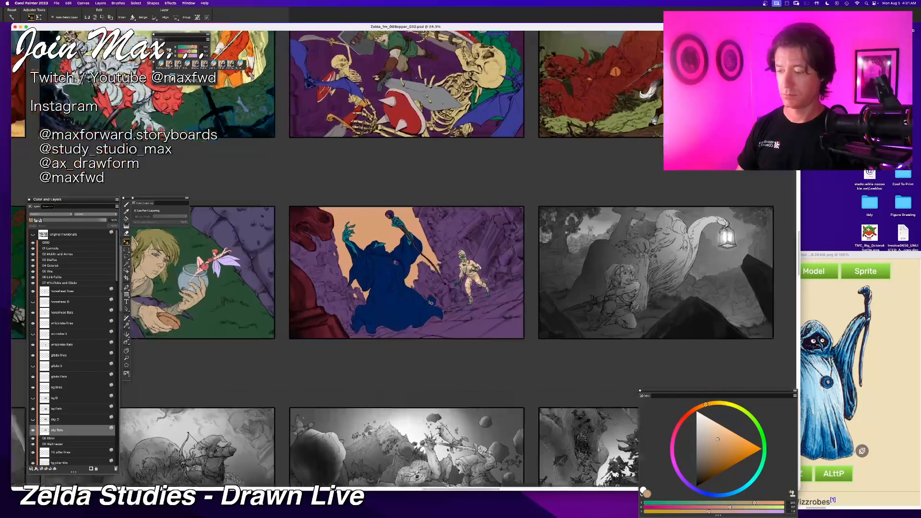
{"action": "scroll", "coordinate": [430, 302], "scroll_direction": "down", "scroll_amount": 4}
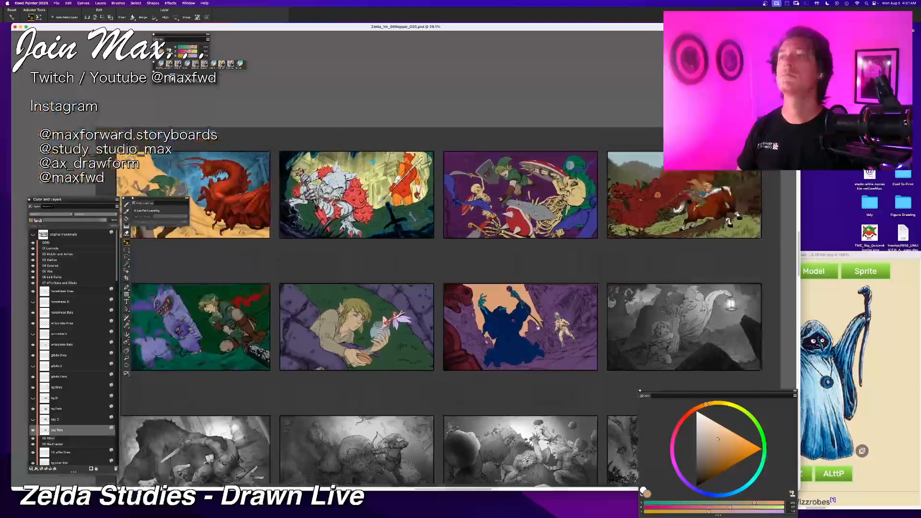
{"action": "left_click_drag", "start_coordinate": [539, 327], "coordinate": [621, 309]}
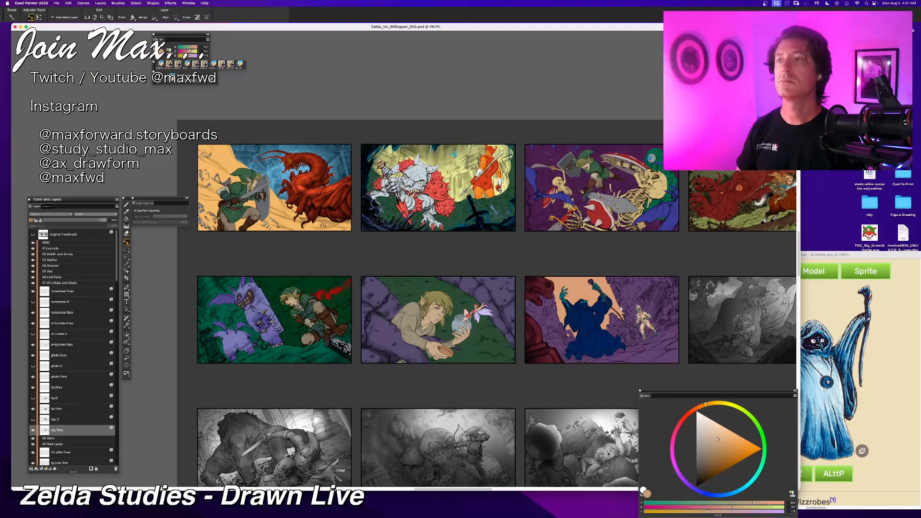
{"action": "left_click_drag", "start_coordinate": [621, 310], "coordinate": [617, 310]}
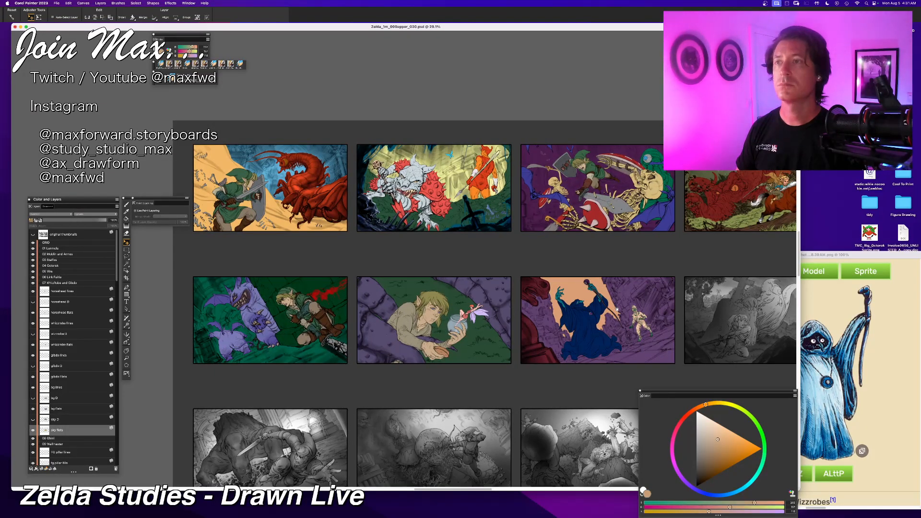
{"action": "left_click_drag", "start_coordinate": [617, 310], "coordinate": [494, 296]}
{"action": "key", "text": "super+plus"}
{"action": "key", "text": "super+plus"}
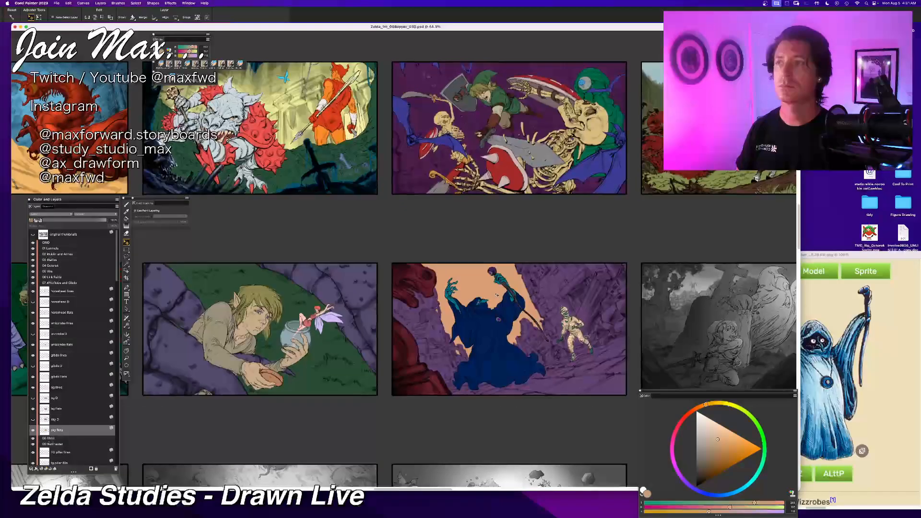
{"action": "key", "text": "super+plus"}
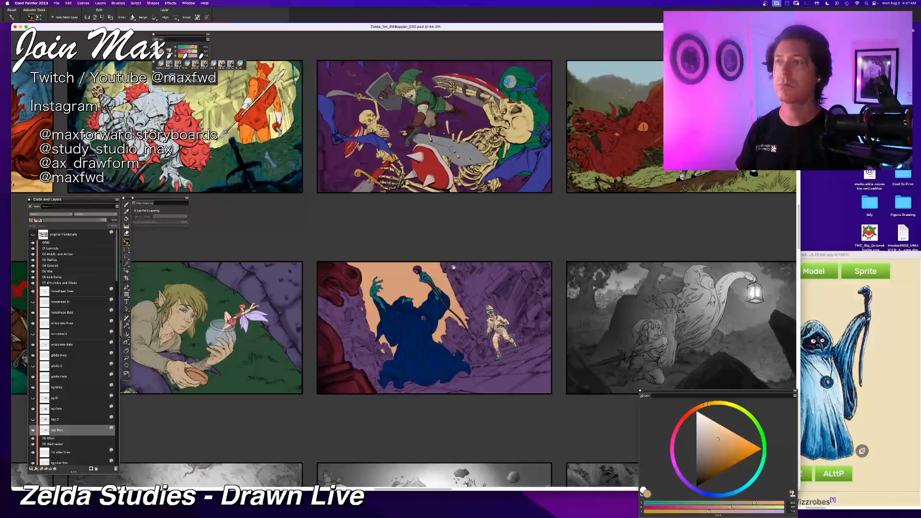
{"action": "key", "text": "super+plus"}
{"action": "left_click_drag", "start_coordinate": [465, 257], "coordinate": [397, 290]}
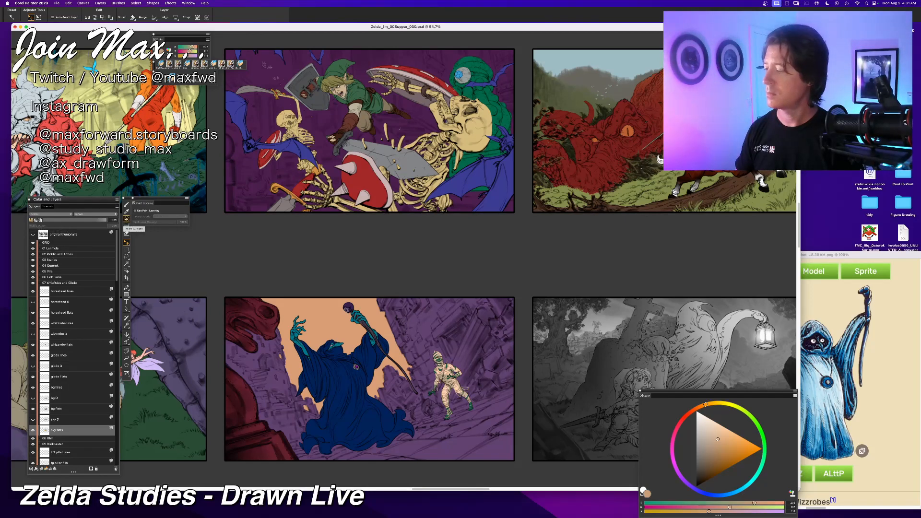
Step: Sample the purple backgrounds of the skeleton panel and the wizard panel alternately to compare their colours
{"action": "left_click", "coordinate": [126, 211]}
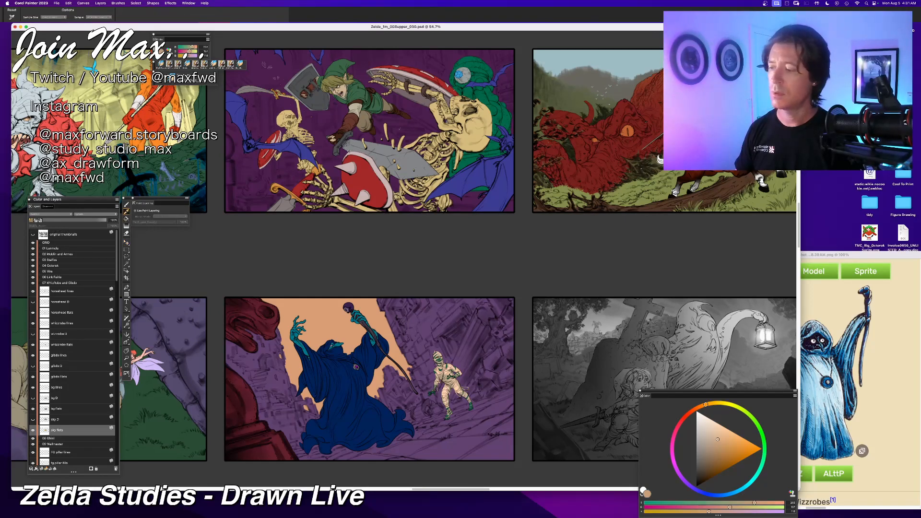
{"action": "left_click", "coordinate": [431, 122]}
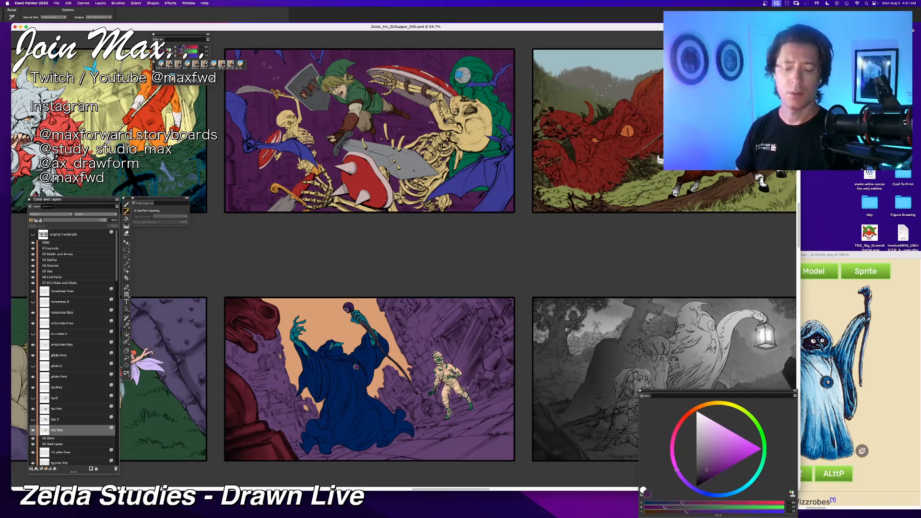
{"action": "left_click", "coordinate": [425, 329]}
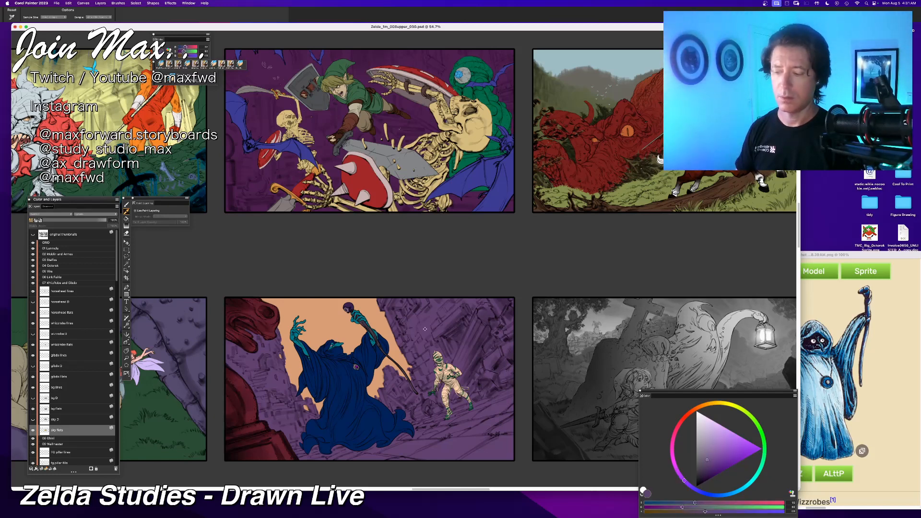
{"action": "left_click", "coordinate": [426, 114]}
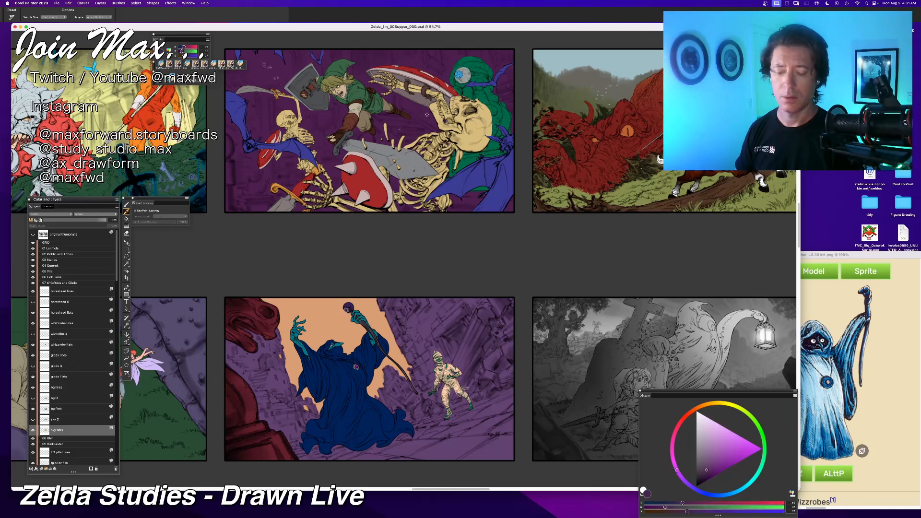
{"action": "left_click", "coordinate": [426, 328]}
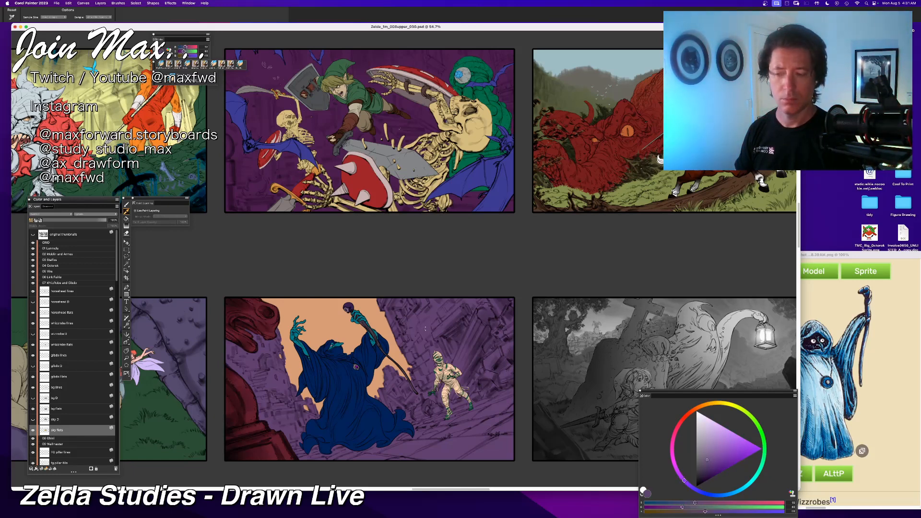
{"action": "left_click", "coordinate": [427, 117]}
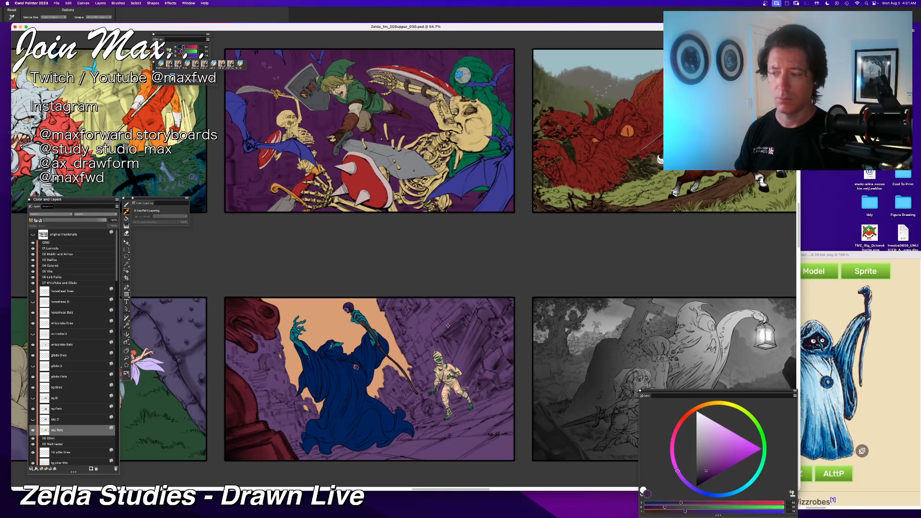
Step: Examine the grey lantern-ghost panel and compare it with the neighbouring coloured wizard and Link-with-fairy panels
{"action": "key", "text": "super+minus"}
{"action": "left_click_drag", "start_coordinate": [449, 326], "coordinate": [339, 312]}
{"action": "key", "text": "super+minus"}
{"action": "left_click_drag", "start_coordinate": [433, 292], "coordinate": [380, 285]}
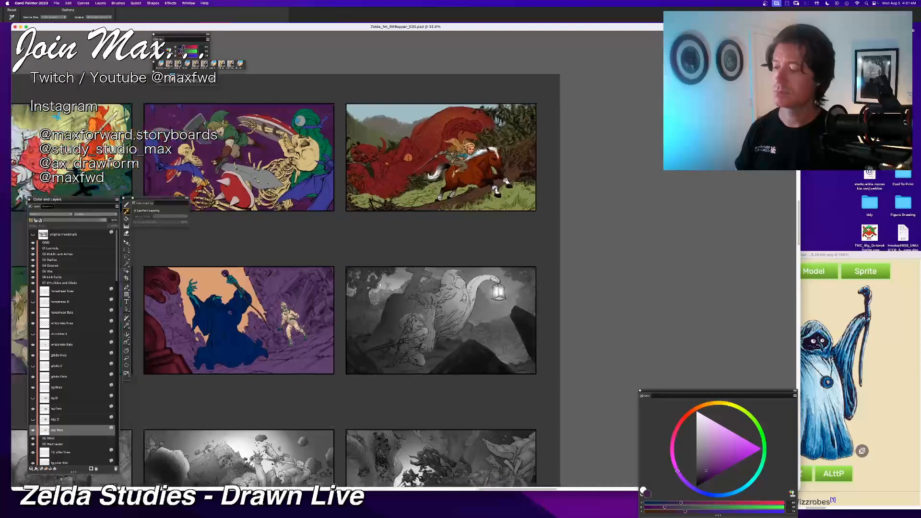
{"action": "key", "text": "super+plus"}
{"action": "left_click_drag", "start_coordinate": [402, 327], "coordinate": [339, 243]}
{"action": "key", "text": "super+plus"}
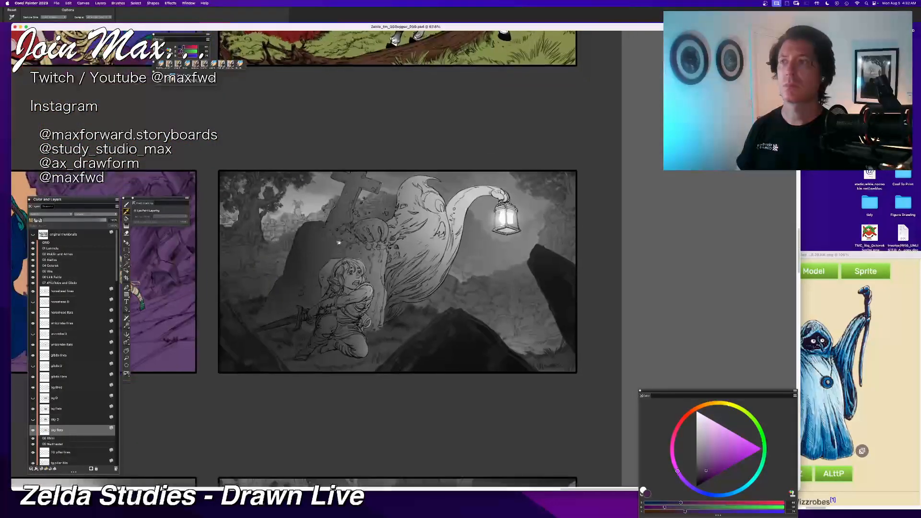
{"action": "key", "text": "super+plus"}
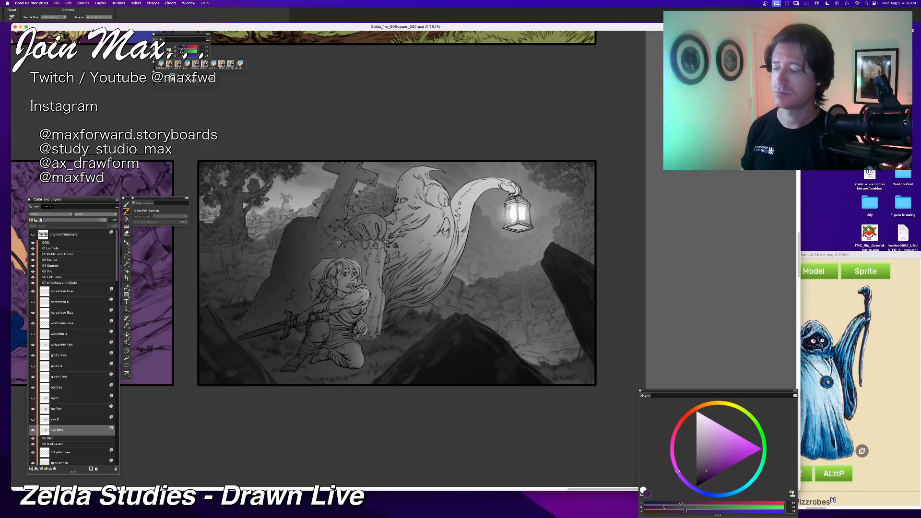
{"action": "key", "text": "super+minus"}
{"action": "left_click_drag", "start_coordinate": [339, 242], "coordinate": [761, 311]}
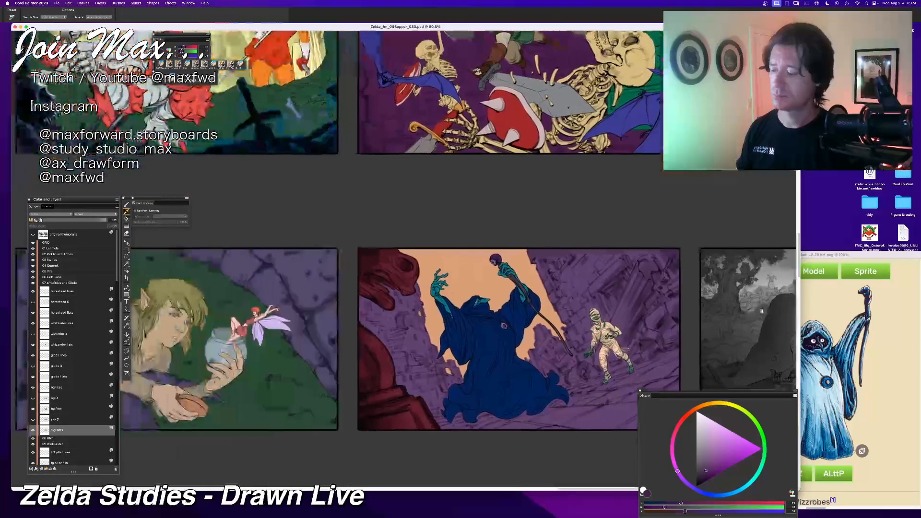
{"action": "mouse_move", "coordinate": [727, 276]}
{"action": "left_mouse_down"}
{"action": "mouse_move", "coordinate": [463, 250]}
{"action": "mouse_move", "coordinate": [339, 317]}
{"action": "mouse_move", "coordinate": [318, 277]}
{"action": "mouse_move", "coordinate": [297, 306]}
{"action": "mouse_move", "coordinate": [512, 246]}
{"action": "left_mouse_up"}
{"action": "key", "text": "super+plus"}
{"action": "left_click_drag", "start_coordinate": [236, 284], "coordinate": [787, 246]}
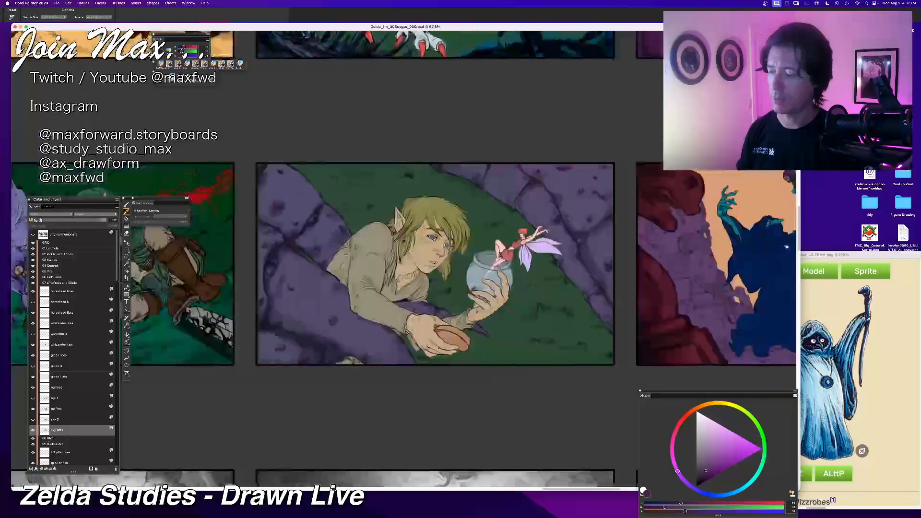
{"action": "left_click_drag", "start_coordinate": [753, 217], "coordinate": [255, 232]}
{"action": "left_click_drag", "start_coordinate": [631, 245], "coordinate": [350, 264]}
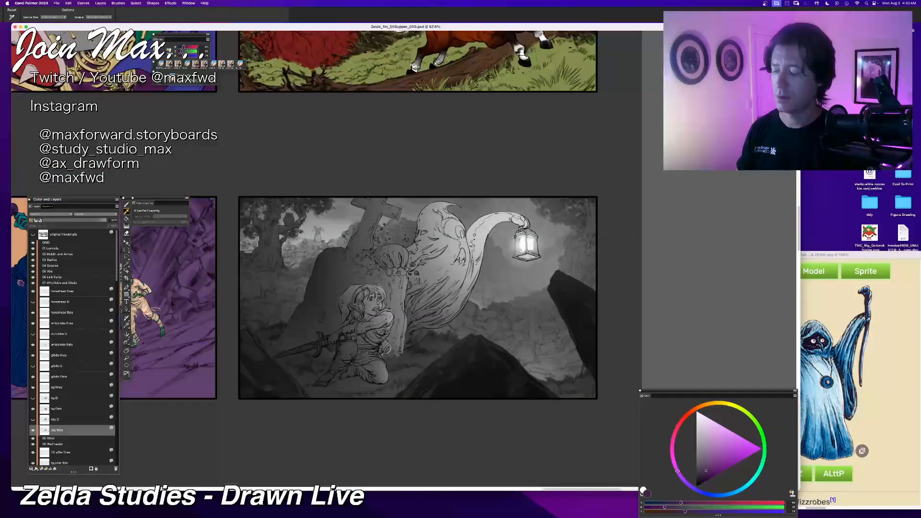
Step: Collapse the finished wizard panel's layer group, expand the lantern-ghost panel's group 08, select its topmost light layer and save the document
{"action": "scroll", "coordinate": [49, 375], "scroll_direction": "down", "scroll_amount": 2}
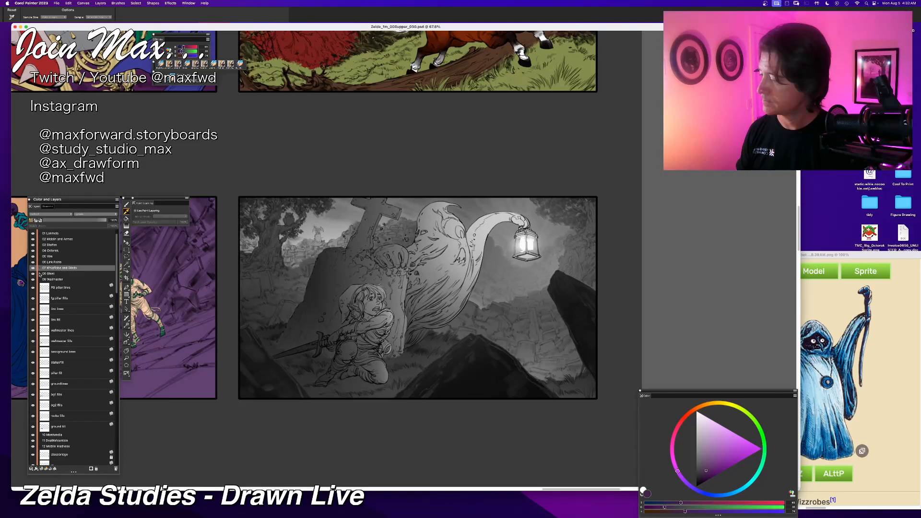
{"action": "left_click", "coordinate": [39, 274]}
{"action": "left_click", "coordinate": [51, 283]}
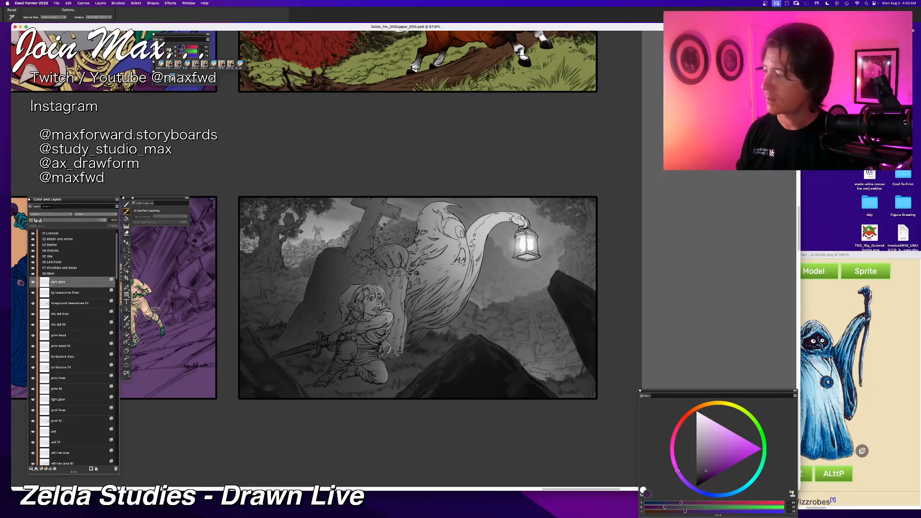
{"action": "key", "text": "super+s"}
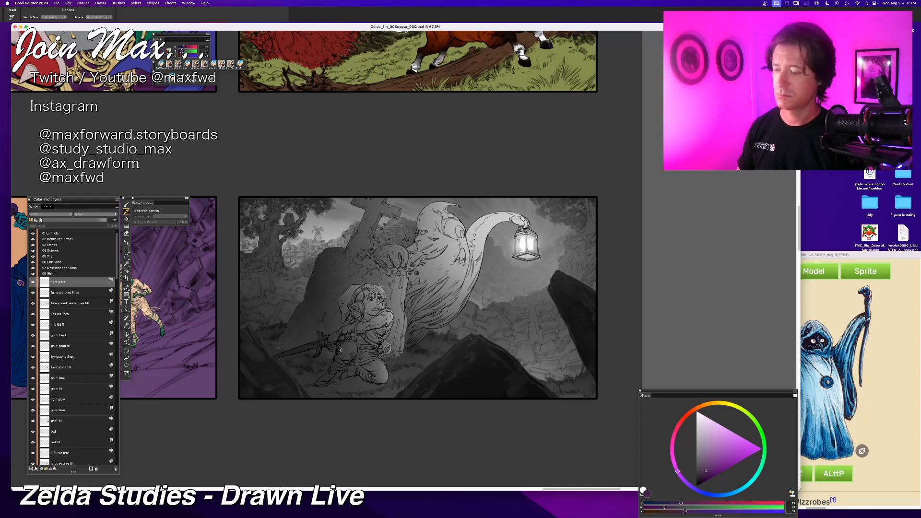
Step: Toggle the topmost light layer of the lantern-ghost group off and on to check its effect on the panel
{"action": "left_click", "coordinate": [59, 293]}
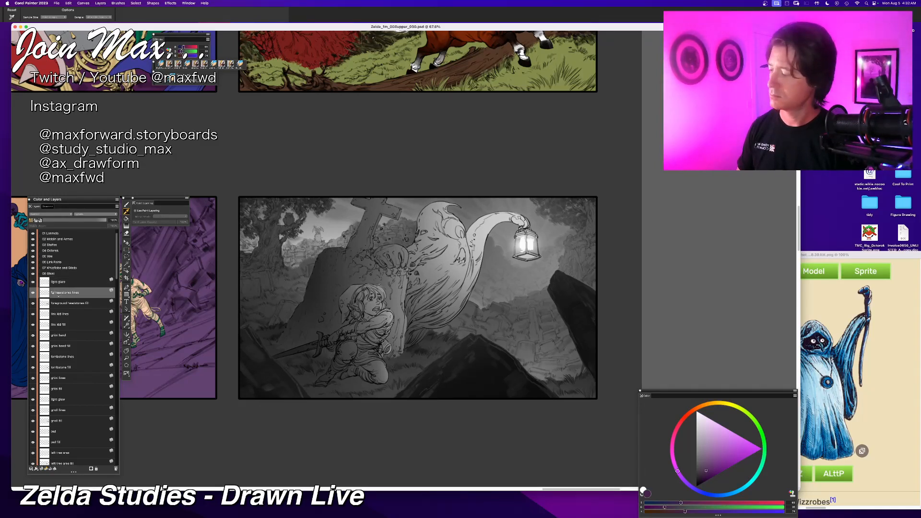
{"action": "left_click", "coordinate": [33, 282]}
{"action": "left_click", "coordinate": [34, 283]}
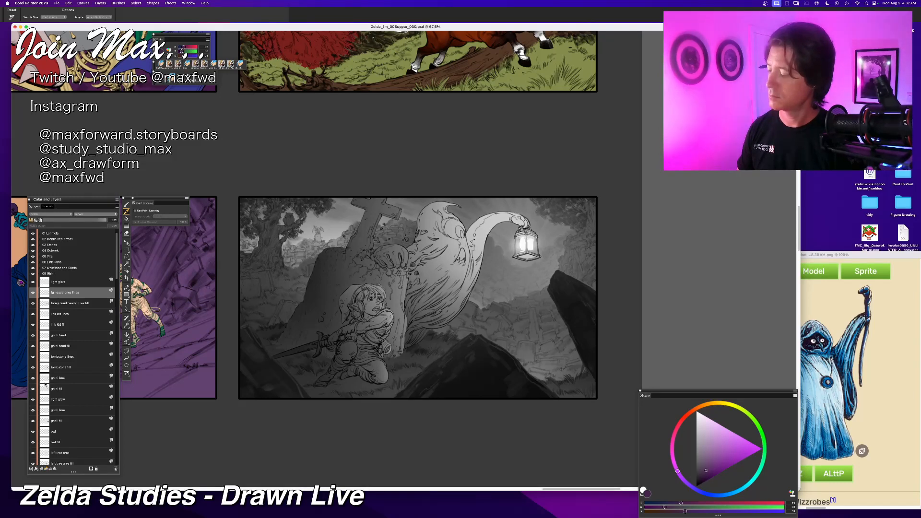
Step: Duplicate the crouching Link's fill layer in place and rename the copy "link kid 3"
{"action": "left_click", "coordinate": [47, 377]}
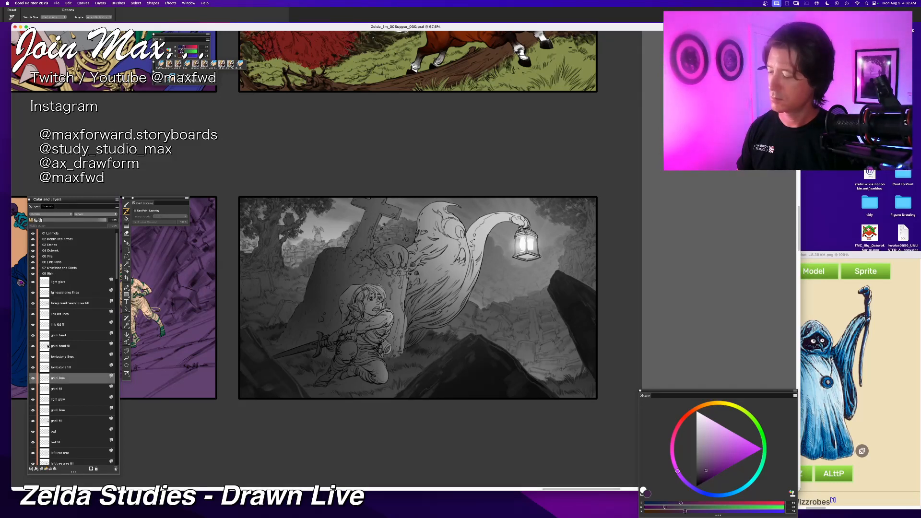
{"action": "left_click", "coordinate": [48, 347]}
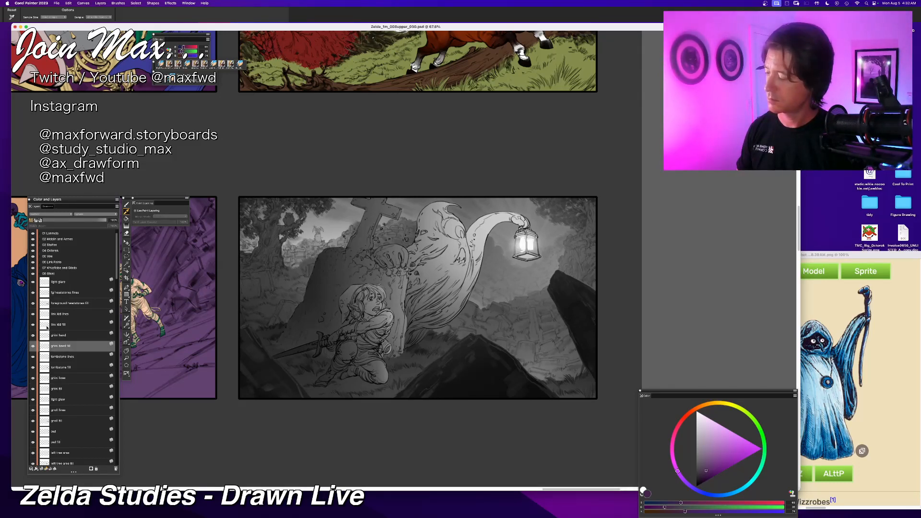
{"action": "left_click", "coordinate": [46, 327]}
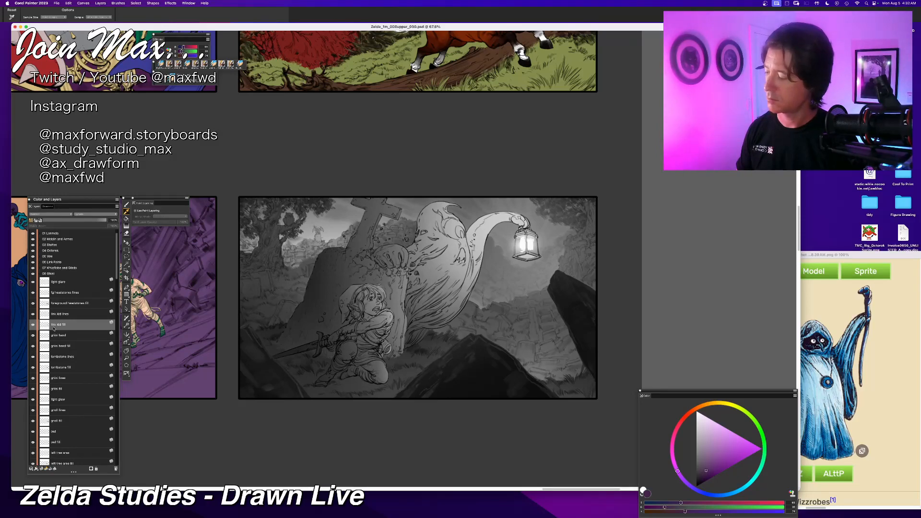
{"action": "key", "text": "super+v"}
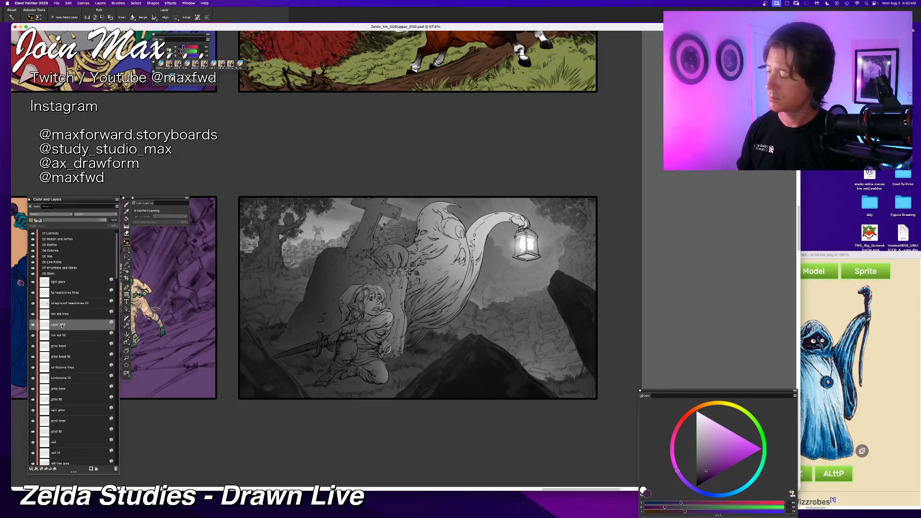
{"action": "double_click", "coordinate": [62, 325]}
{"action": "type", "text": "link k"}
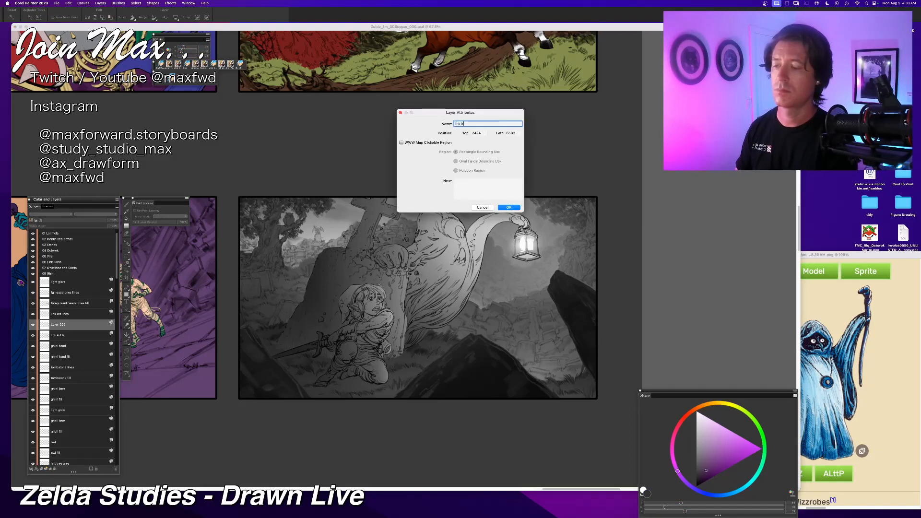
{"action": "type", "text": "id 3"}
{"action": "key", "text": "Return"}
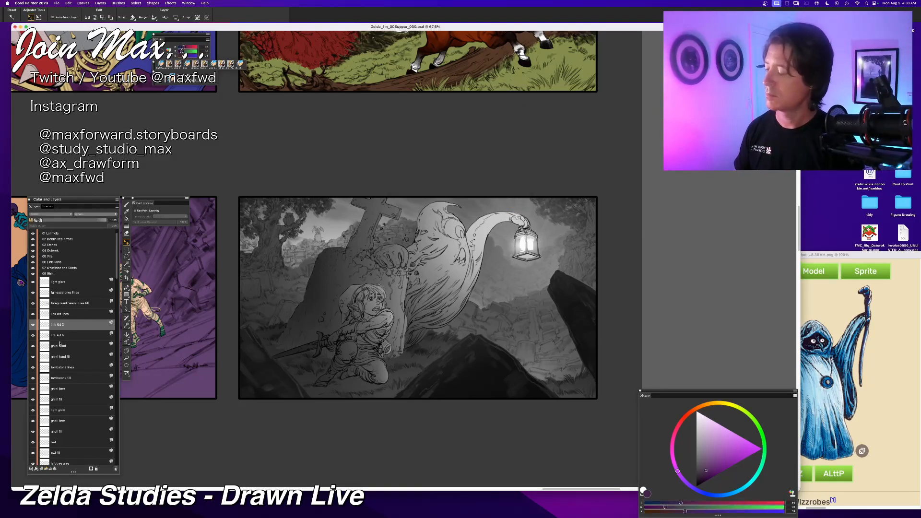
Step: Rename the crouching Link's original fill layer "link kid flats" and hide the grey duplicate above it
{"action": "double_click", "coordinate": [58, 335]}
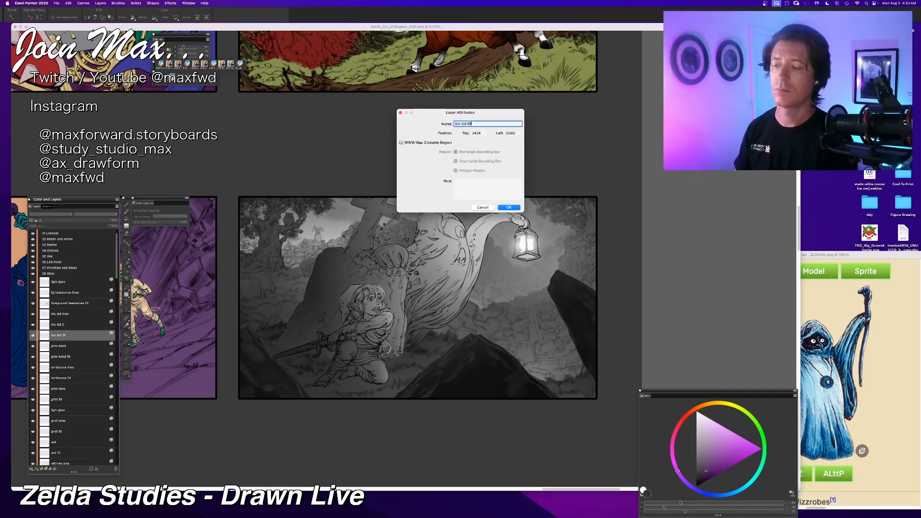
{"action": "key", "text": "BackSpace"}
{"action": "key", "text": "BackSpace"}
{"action": "type", "text": "flats"}
{"action": "key", "text": "Return"}
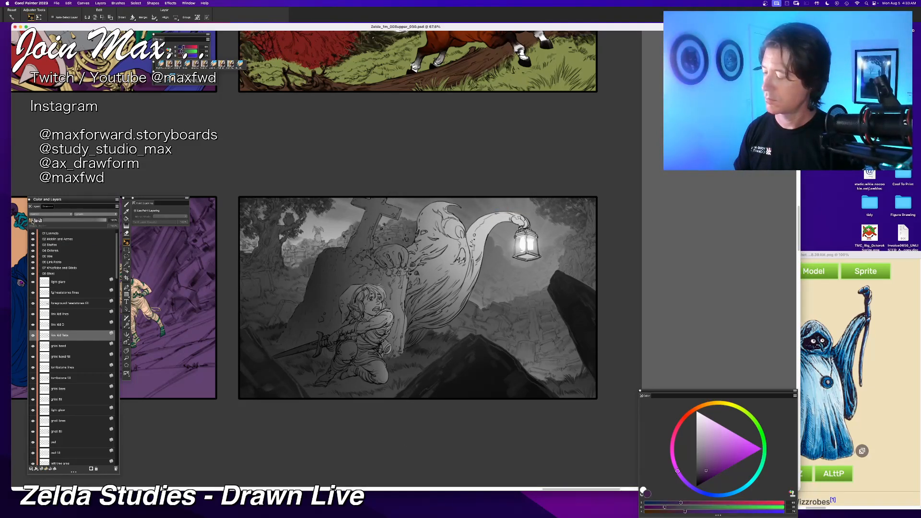
{"action": "key", "text": "super+minus"}
{"action": "left_click", "coordinate": [33, 325]}
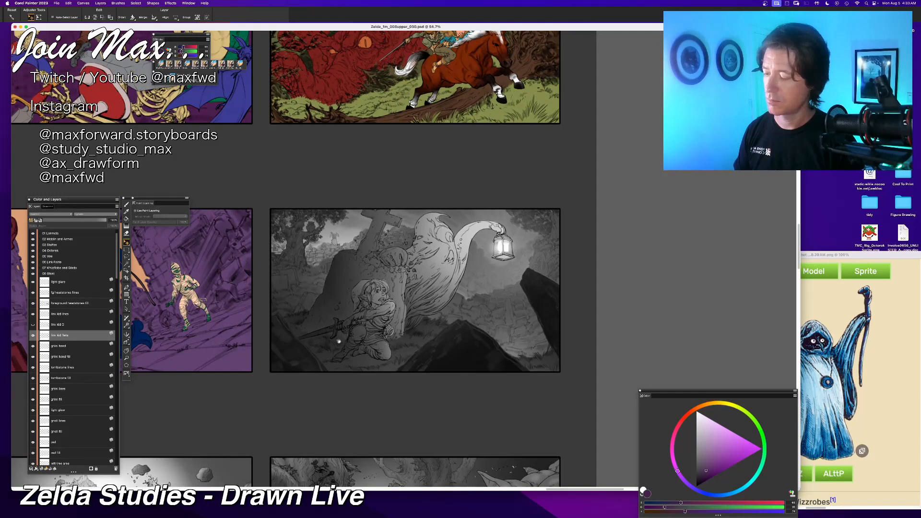
Step: Sample Link's skin tone from the fairy panel and fill the crouching Link's whole silhouette with it on the flats layer
{"action": "left_click_drag", "start_coordinate": [338, 341], "coordinate": [841, 307]}
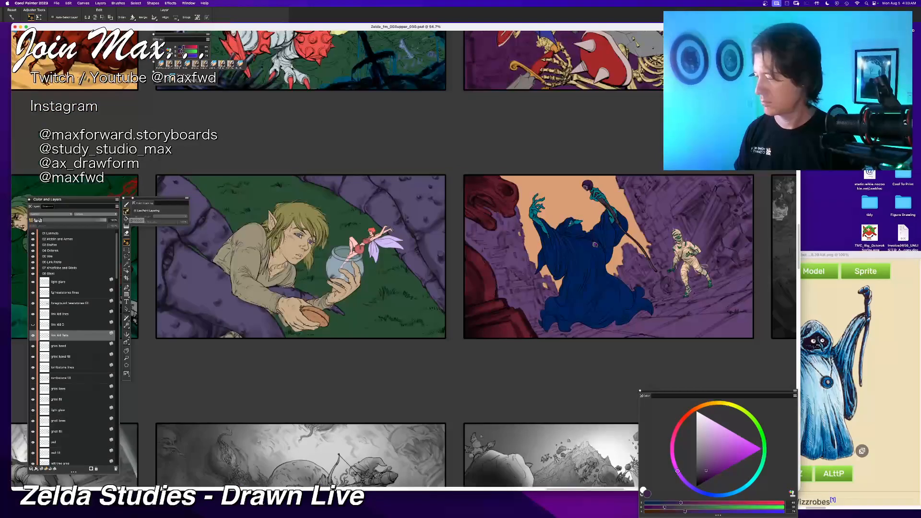
{"action": "left_click", "coordinate": [125, 212]}
{"action": "left_click", "coordinate": [299, 248]}
{"action": "left_click_drag", "start_coordinate": [787, 284], "coordinate": [296, 296]}
{"action": "key", "text": "super+plus"}
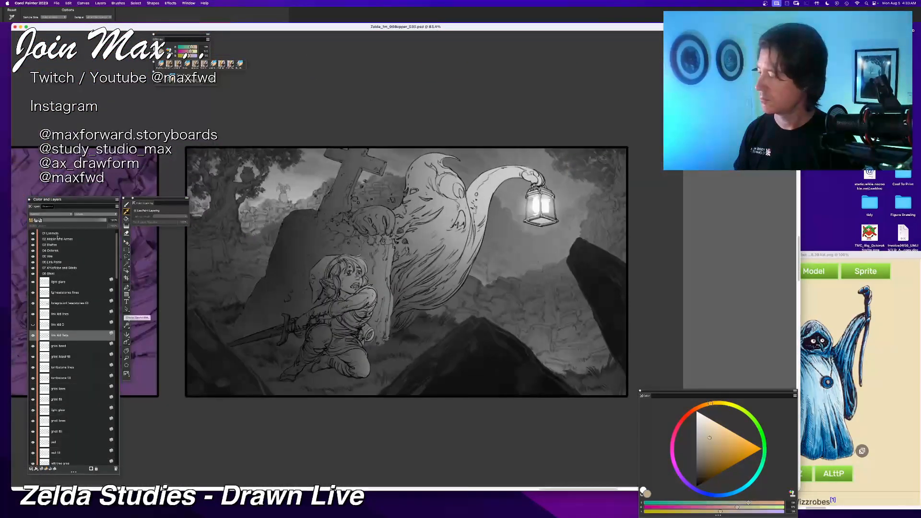
{"action": "key", "text": "super+f"}
{"action": "key", "text": "Return"}
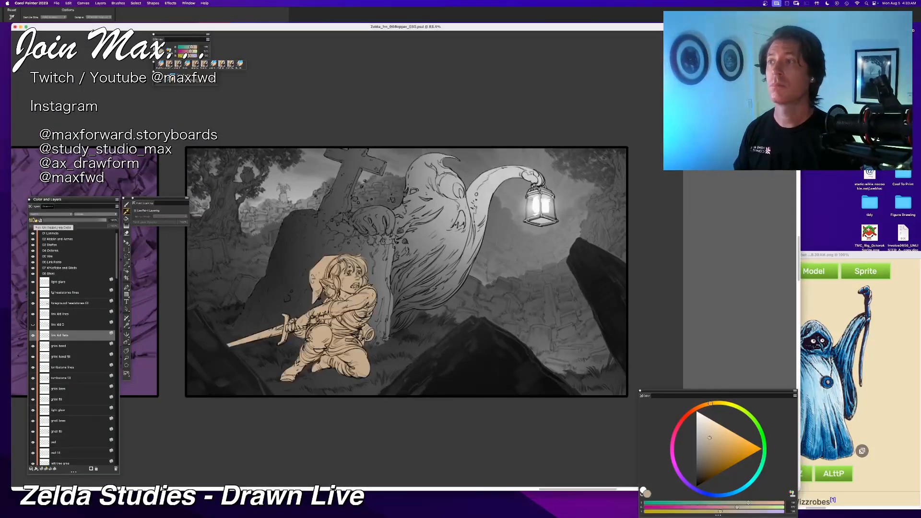
Step: Sample Link's olive-blond hair colour from the fairy panel and bring the crouching Link back into close view
{"action": "key", "text": "super+minus"}
{"action": "left_click_drag", "start_coordinate": [140, 297], "coordinate": [779, 295]}
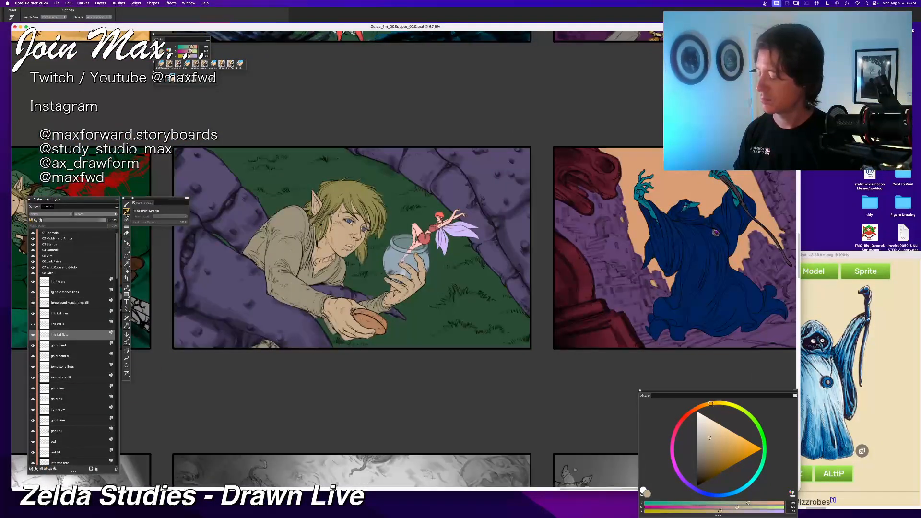
{"action": "left_click", "coordinate": [356, 189]}
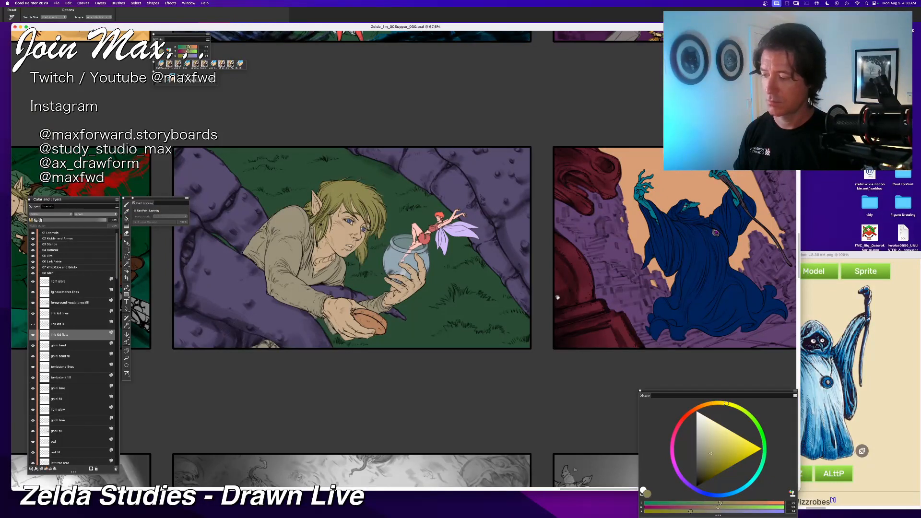
{"action": "left_click_drag", "start_coordinate": [558, 298], "coordinate": [77, 298]}
{"action": "scroll", "coordinate": [281, 286], "scroll_direction": "up", "scroll_amount": 5}
{"action": "left_click_drag", "start_coordinate": [456, 271], "coordinate": [241, 258]}
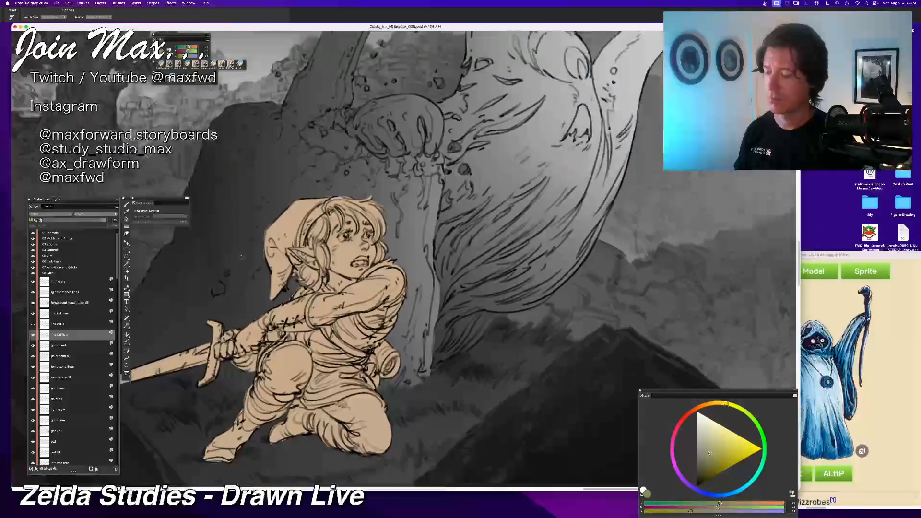
{"action": "scroll", "coordinate": [241, 258], "scroll_direction": "down", "scroll_amount": 3}
{"action": "left_click_drag", "start_coordinate": [306, 293], "coordinate": [324, 283]}
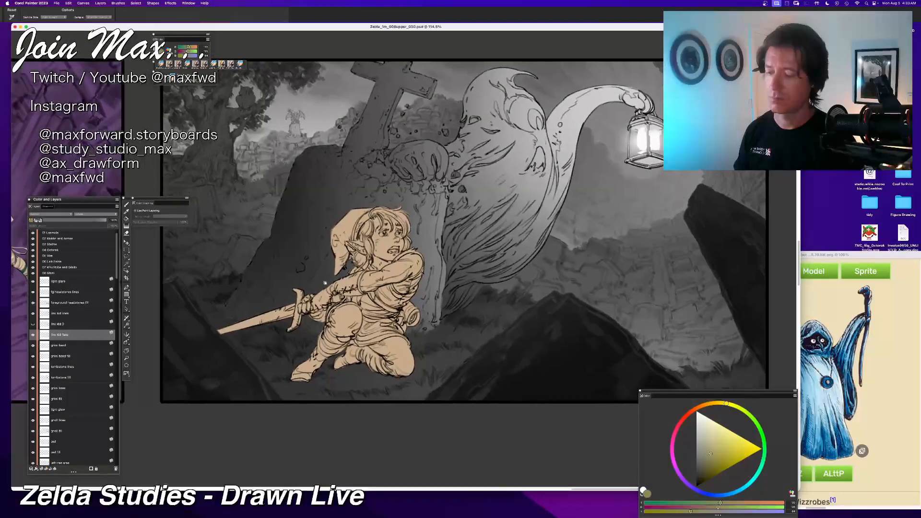
Step: Shift the sampled hair colour slightly lighter and warmer, and brush it onto the crouching Link's fringe
{"action": "left_click", "coordinate": [726, 404]}
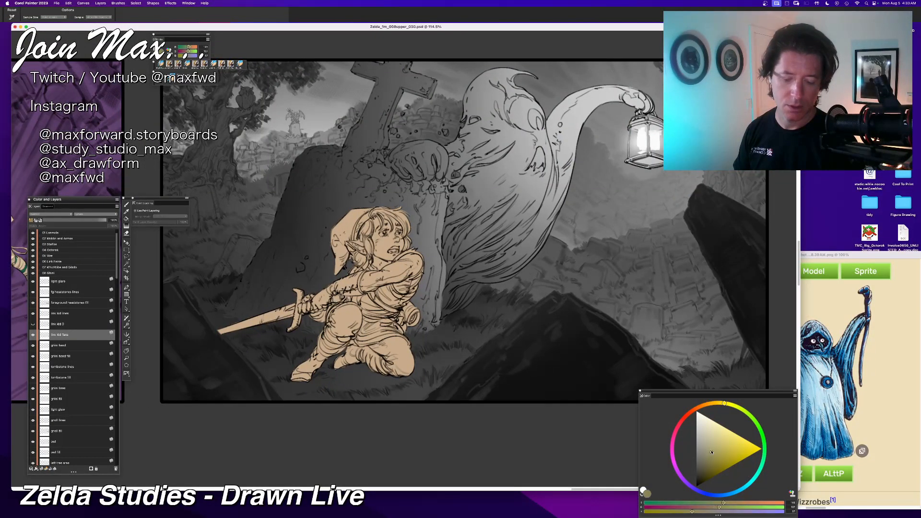
{"action": "left_click_drag", "start_coordinate": [712, 453], "coordinate": [715, 447]}
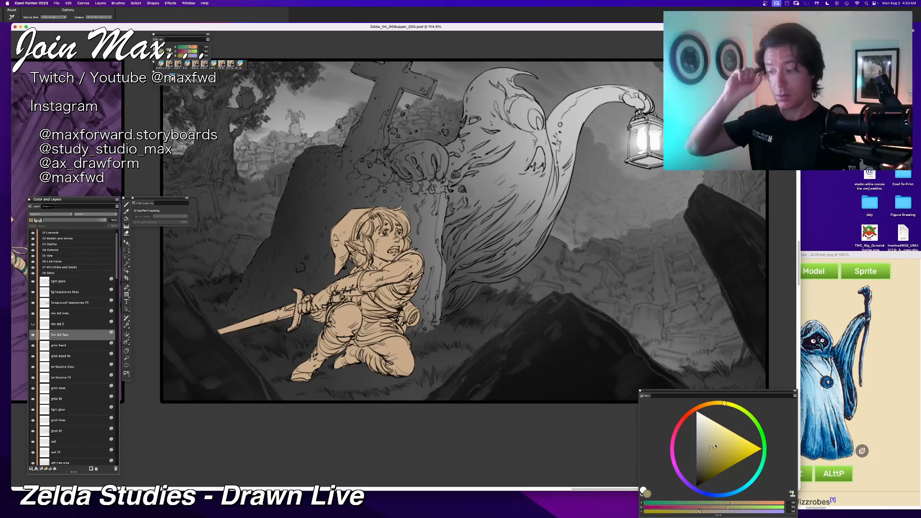
{"action": "key", "text": "b"}
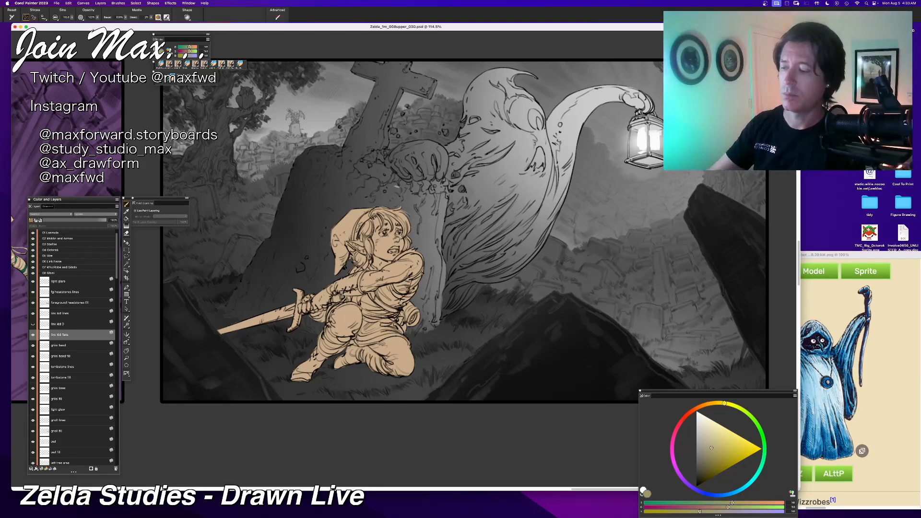
{"action": "left_click_drag", "start_coordinate": [384, 208], "coordinate": [406, 222]}
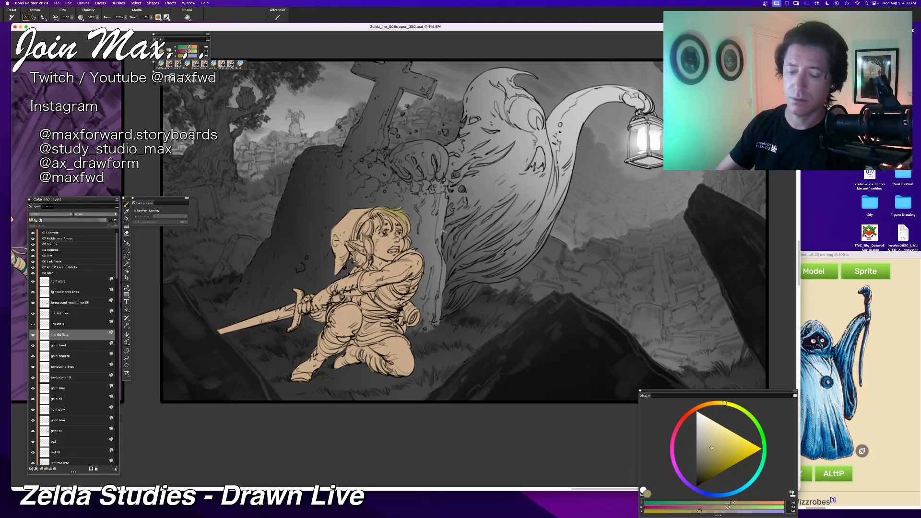
Step: Warm the hair colour to a golden yellow and paint the crouching Link's fringe and side locks with it
{"action": "left_click", "coordinate": [720, 403]}
{"action": "left_click", "coordinate": [716, 449]}
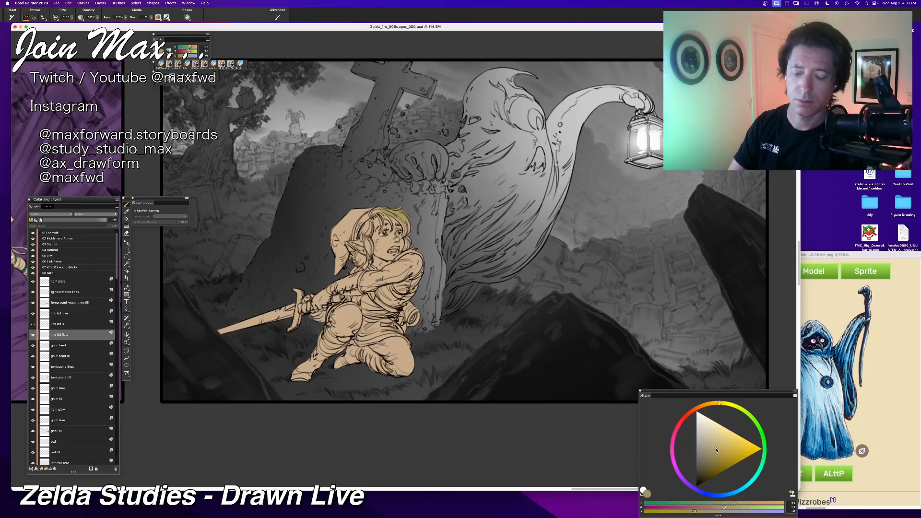
{"action": "left_click_drag", "start_coordinate": [716, 449], "coordinate": [717, 449]}
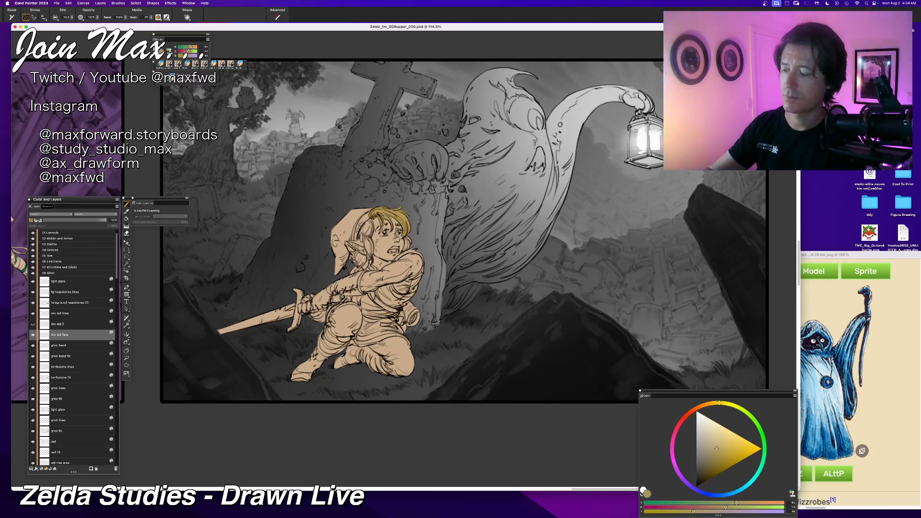
{"action": "mouse_move", "coordinate": [369, 224]}
{"action": "left_mouse_down"}
{"action": "mouse_move", "coordinate": [363, 241]}
{"action": "mouse_move", "coordinate": [369, 234]}
{"action": "left_mouse_up"}
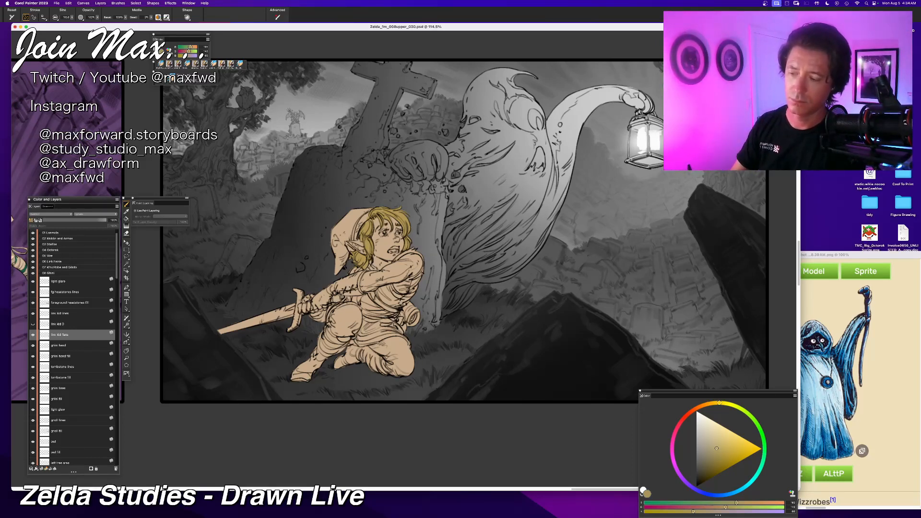
Step: Colour the small details of the crouching Link's face with off-white, and his open mouth with a muted greyish red
{"action": "left_click", "coordinate": [701, 427]}
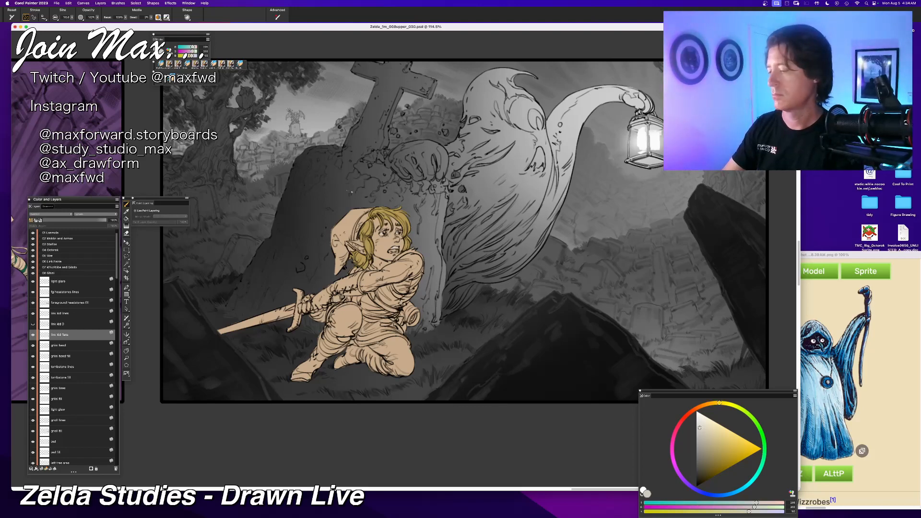
{"action": "left_click", "coordinate": [700, 450]}
{"action": "left_click_drag", "start_coordinate": [700, 406], "coordinate": [689, 415]}
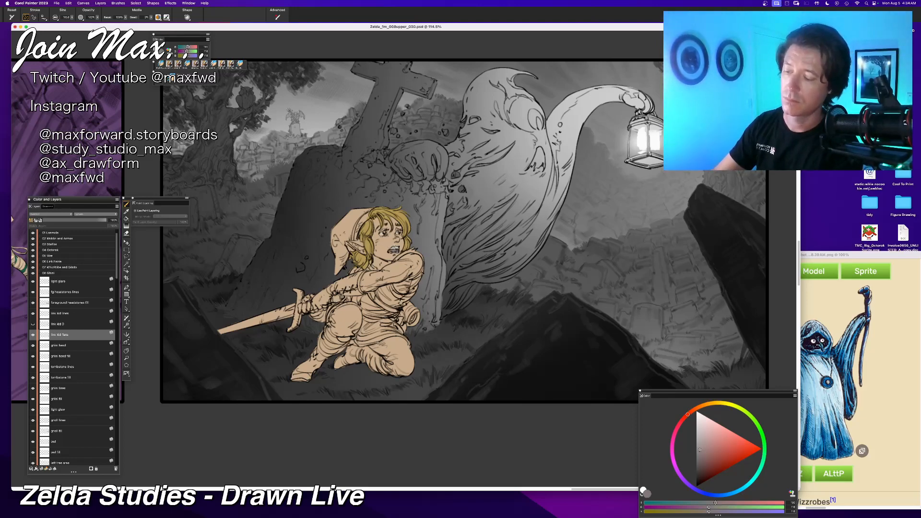
Step: Resample the off-white and skin tones from the crouching Link's face for touch-ups, and pick a muted blue for his eyes
{"action": "left_click", "coordinate": [394, 249], "text": "alt"}
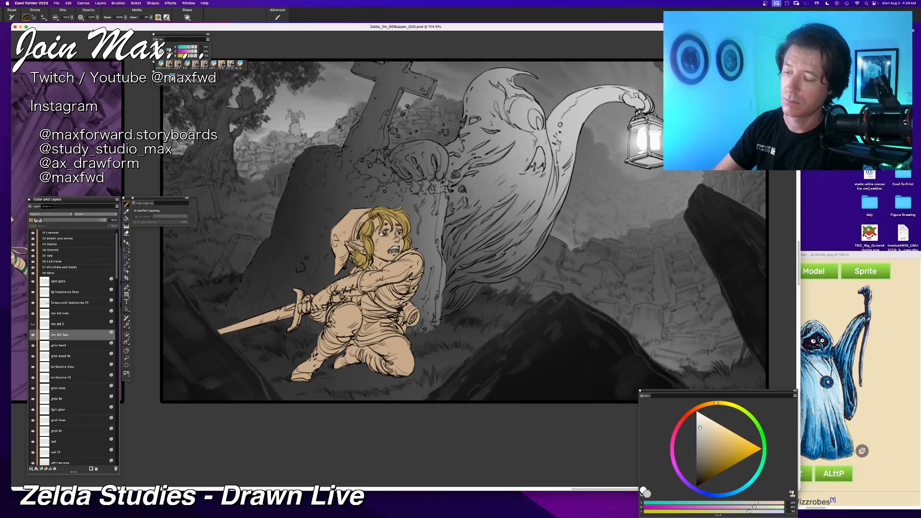
{"action": "left_click", "coordinate": [390, 257], "text": "alt"}
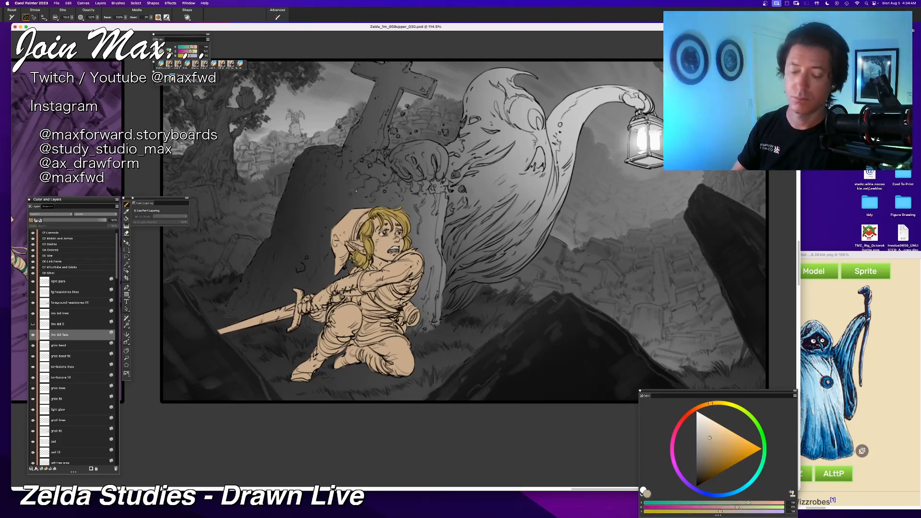
{"action": "left_click", "coordinate": [704, 495]}
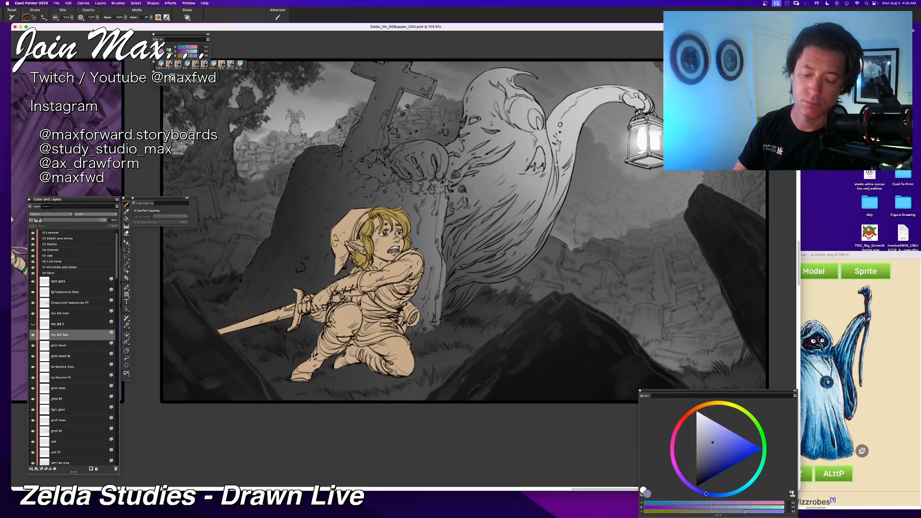
{"action": "left_click_drag", "start_coordinate": [710, 489], "coordinate": [713, 490]}
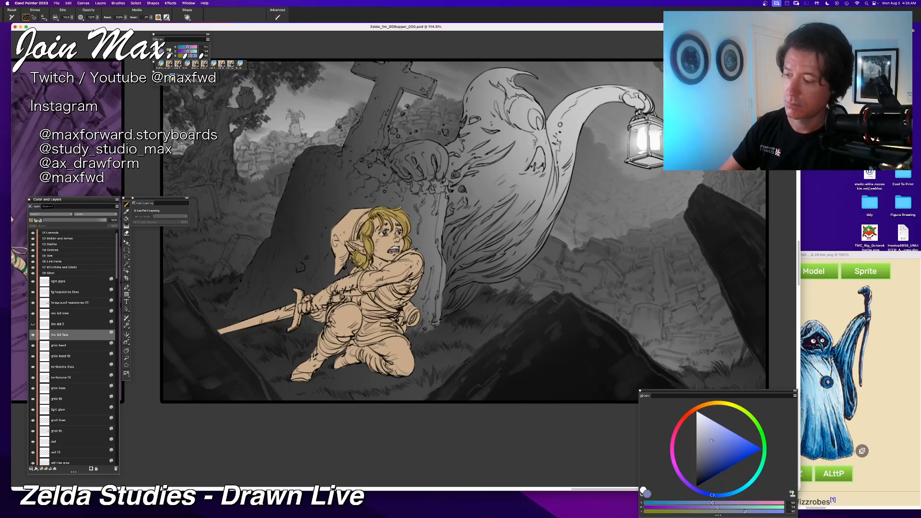
Step: Sample the tunic green from the seated Link in the panel with the purple horned creature
{"action": "left_click_drag", "start_coordinate": [413, 230], "coordinate": [450, 241]}
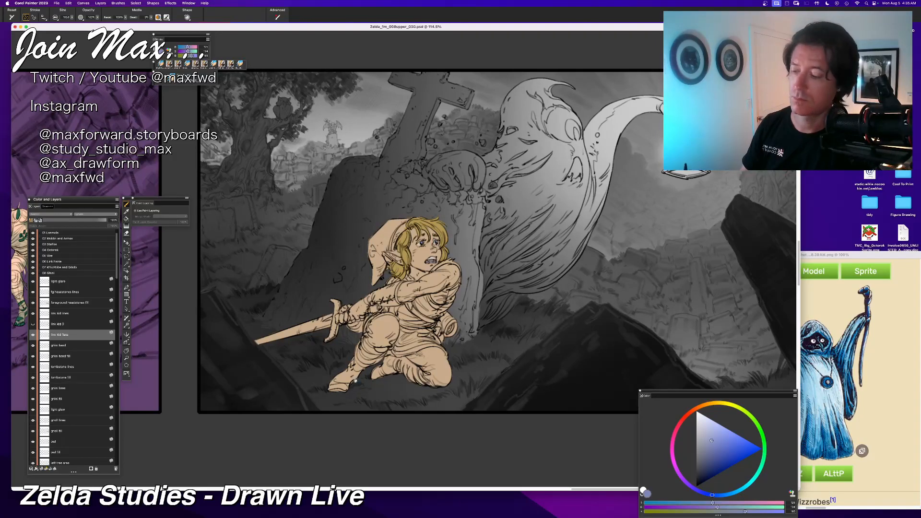
{"action": "left_click_drag", "start_coordinate": [356, 380], "coordinate": [624, 329]}
{"action": "left_click_drag", "start_coordinate": [283, 402], "coordinate": [631, 451]}
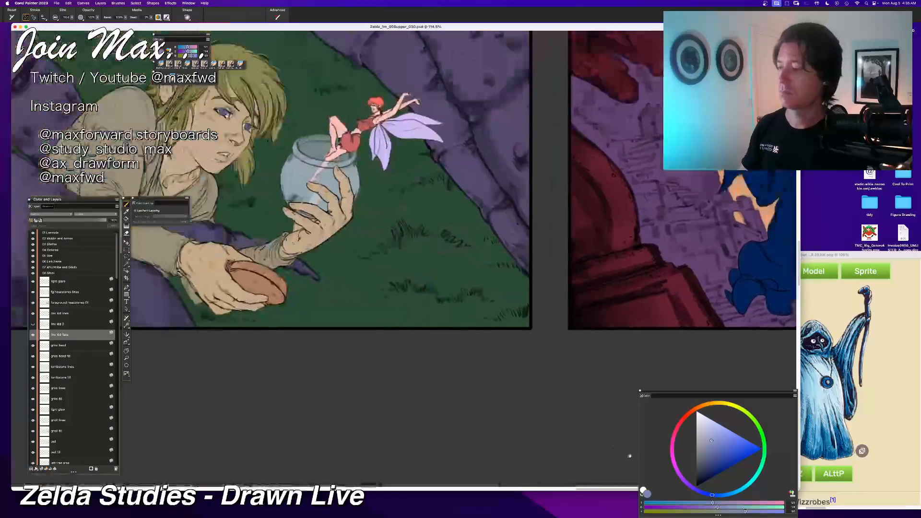
{"action": "left_click_drag", "start_coordinate": [322, 368], "coordinate": [412, 420]}
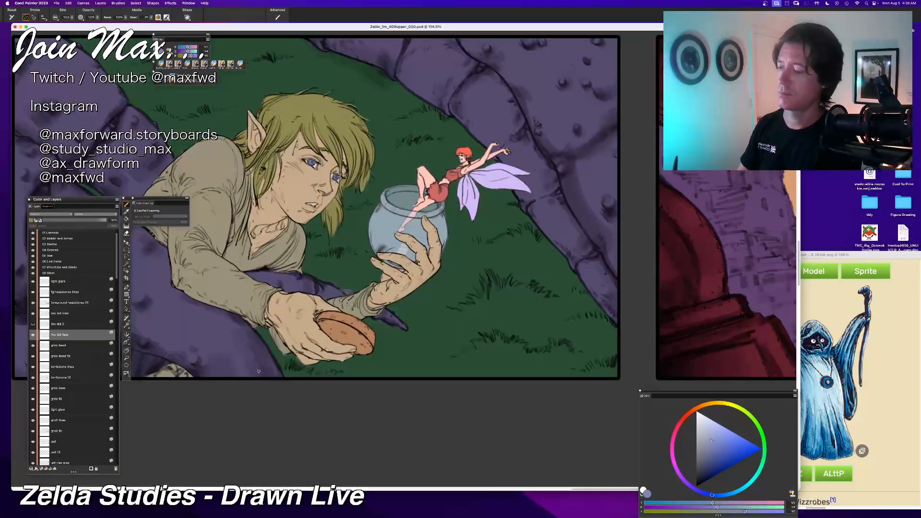
{"action": "key", "text": "super+space"}
{"action": "key", "text": "Escape"}
{"action": "left_click_drag", "start_coordinate": [259, 393], "coordinate": [638, 415]}
{"action": "left_click_drag", "start_coordinate": [246, 371], "coordinate": [518, 422]}
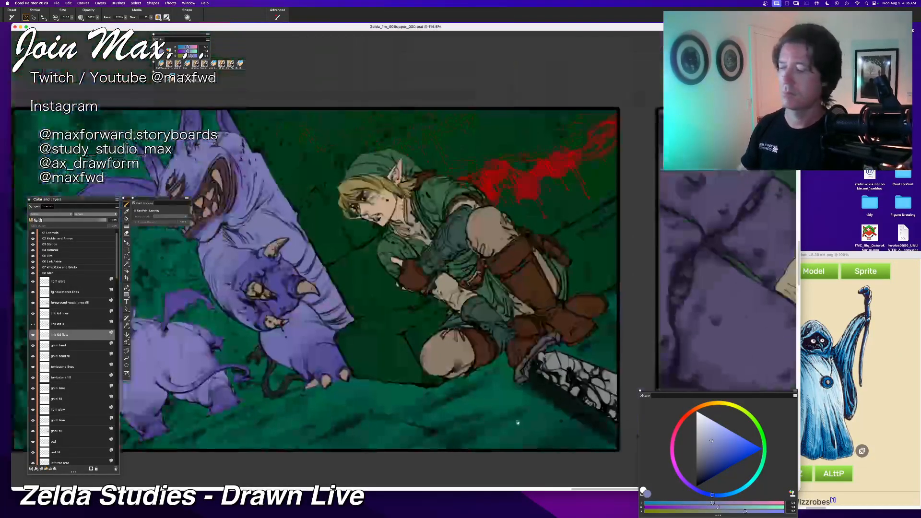
{"action": "left_click", "coordinate": [438, 192], "text": "alt"}
Step: Return to the lantern-ghost panel, undo the last change to the crouching Link's colour fill, and reselect his fill layer
{"action": "scroll", "coordinate": [438, 191], "scroll_direction": "down", "scroll_amount": 8}
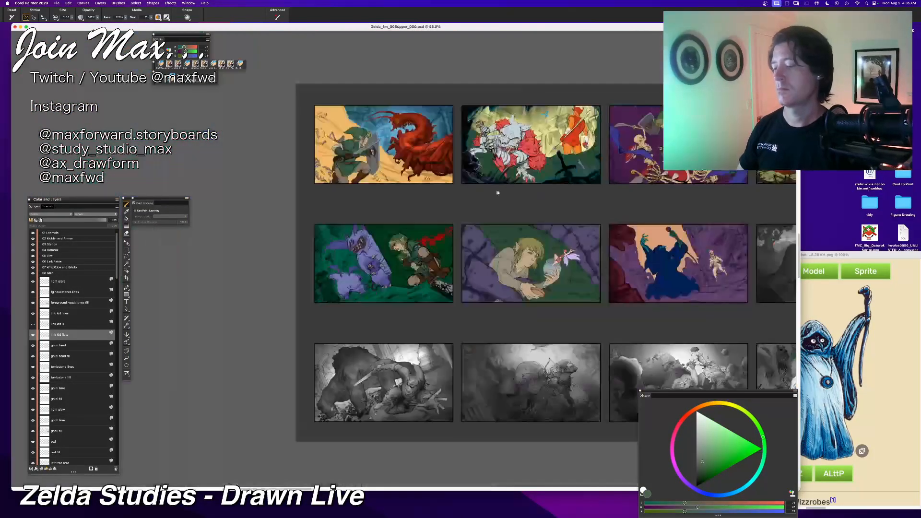
{"action": "left_click_drag", "start_coordinate": [625, 218], "coordinate": [270, 231]}
{"action": "scroll", "coordinate": [410, 275], "scroll_direction": "up", "scroll_amount": 7}
{"action": "left_click_drag", "start_coordinate": [411, 276], "coordinate": [363, 263]}
{"action": "scroll", "coordinate": [363, 263], "scroll_direction": "up", "scroll_amount": 4}
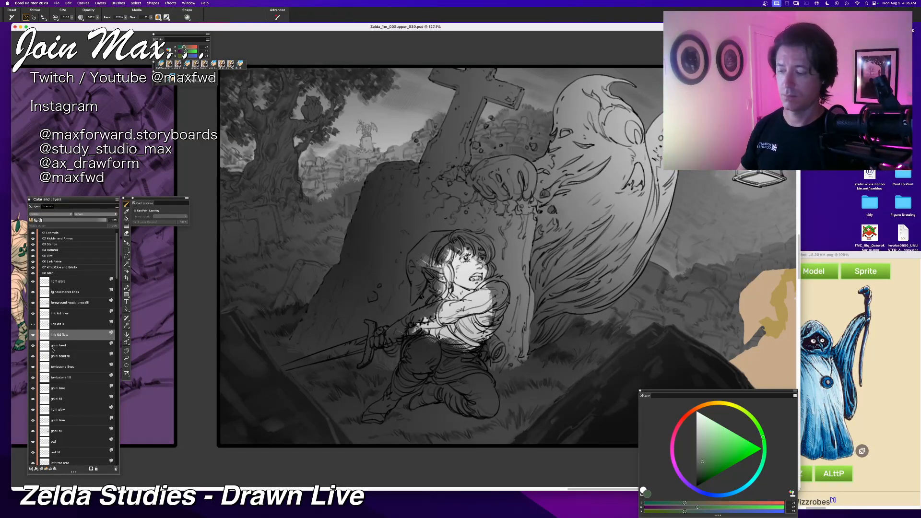
{"action": "key", "text": "super+z"}
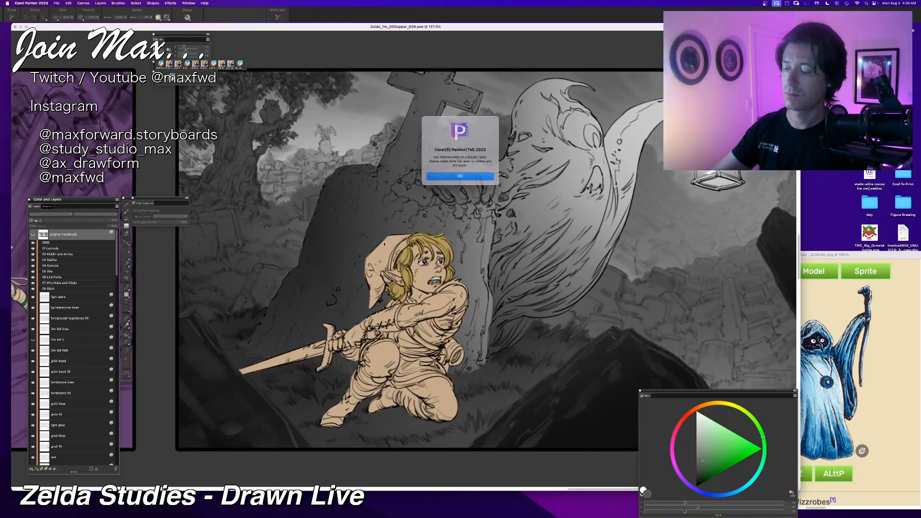
{"action": "left_click", "coordinate": [437, 175]}
{"action": "left_click", "coordinate": [60, 350]}
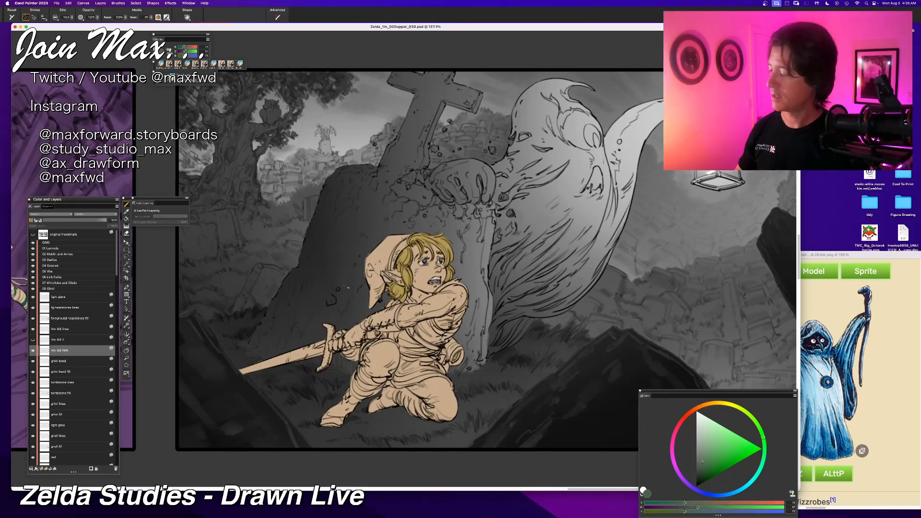
Step: Preserve the fill layer's transparency, undo the stray green stroke, and paint the crouching Link's cap with the sampled green
{"action": "key", "text": "super+equal"}
{"action": "key", "text": "super+equal"}
{"action": "key", "text": "super+minus"}
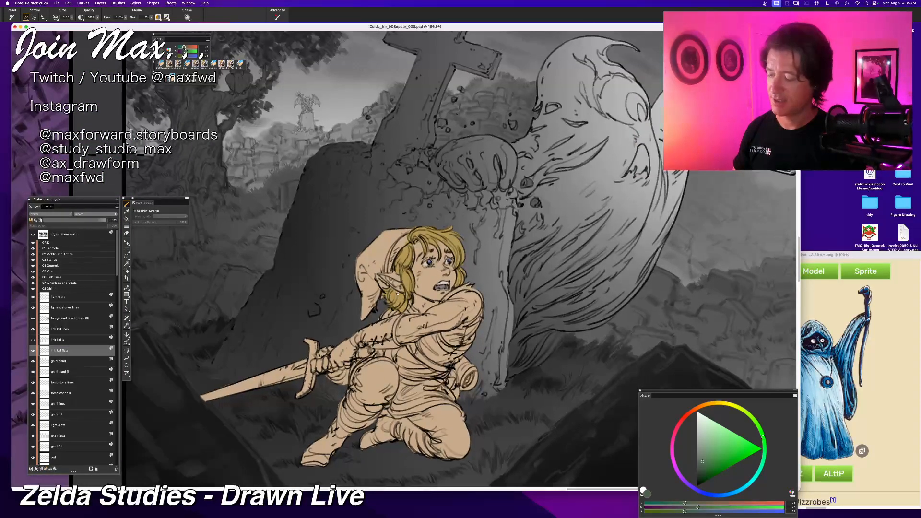
{"action": "left_click_drag", "start_coordinate": [398, 293], "coordinate": [401, 274]}
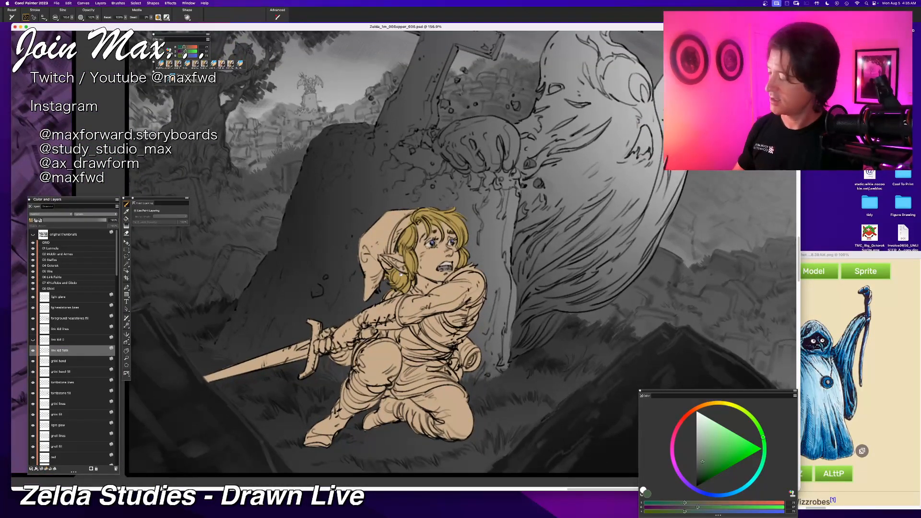
{"action": "key", "text": "n"}
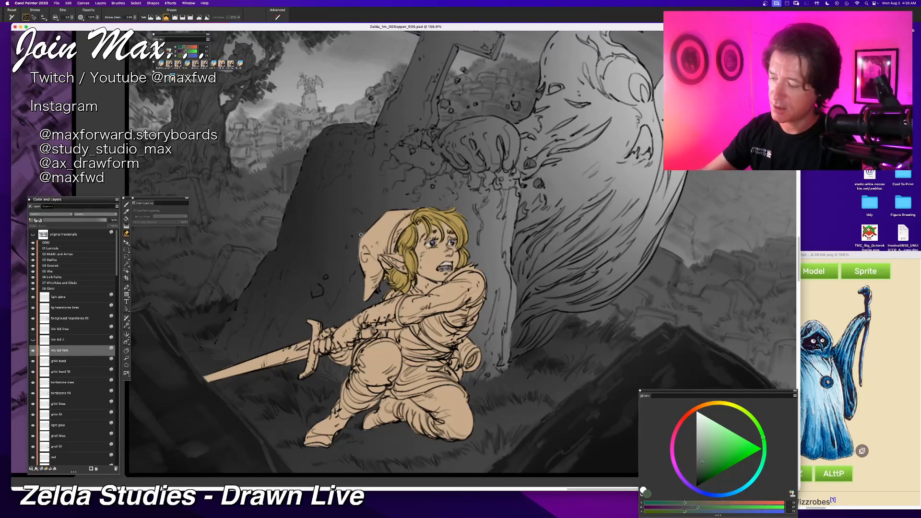
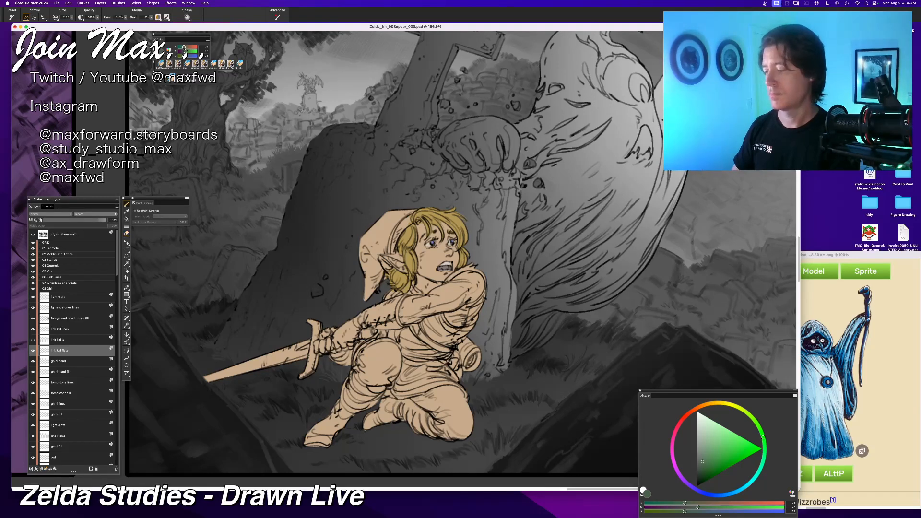
{"action": "key", "text": "b"}
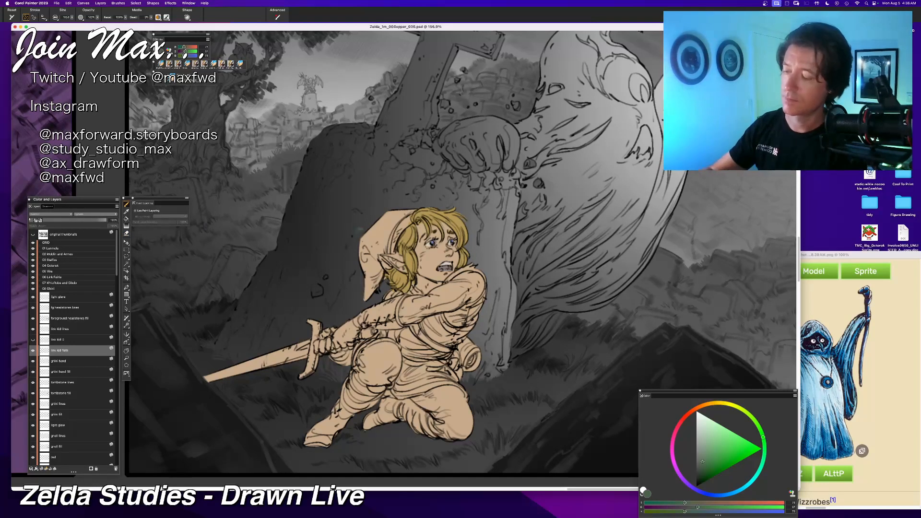
{"action": "left_click_drag", "start_coordinate": [366, 228], "coordinate": [361, 267]}
{"action": "left_click", "coordinate": [31, 220]}
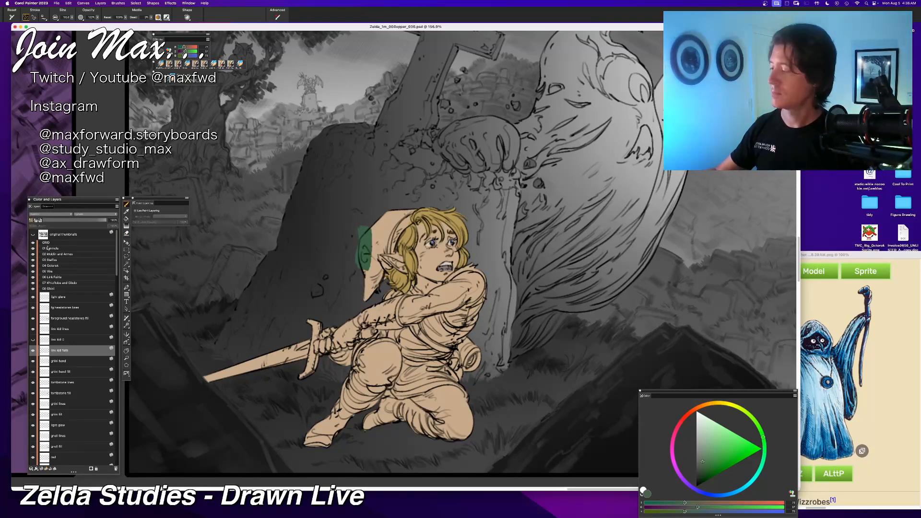
{"action": "key", "text": "super+z"}
{"action": "mouse_move", "coordinate": [373, 228]}
{"action": "left_mouse_down"}
{"action": "mouse_move", "coordinate": [363, 264]}
{"action": "mouse_move", "coordinate": [373, 294]}
{"action": "mouse_move", "coordinate": [381, 250]}
{"action": "mouse_move", "coordinate": [390, 269]}
{"action": "left_mouse_up"}
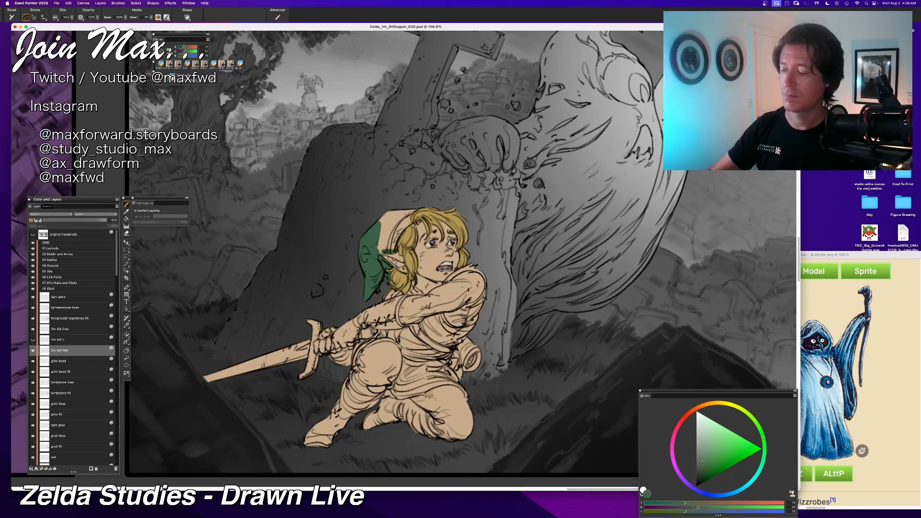
{"action": "mouse_move", "coordinate": [387, 214]}
{"action": "left_mouse_down"}
{"action": "mouse_move", "coordinate": [381, 237]}
{"action": "mouse_move", "coordinate": [408, 216]}
{"action": "mouse_move", "coordinate": [385, 241]}
{"action": "mouse_move", "coordinate": [392, 244]}
{"action": "left_mouse_up"}
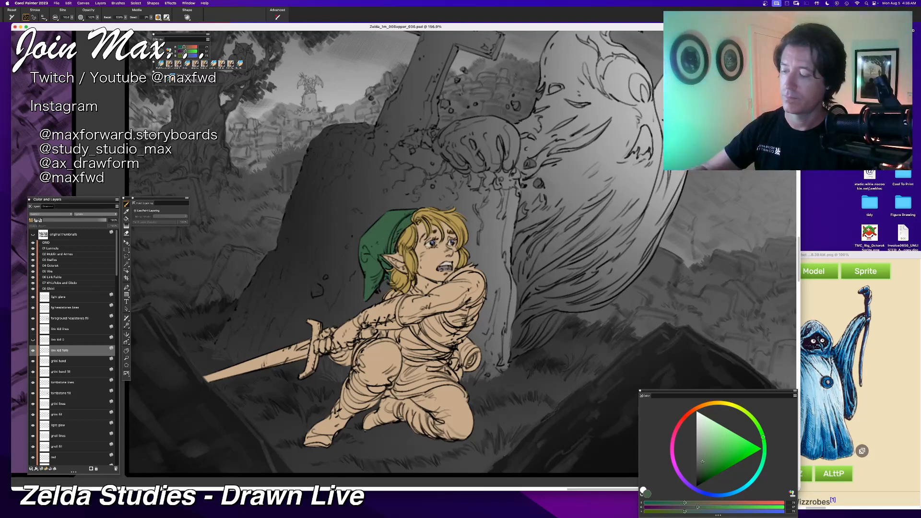
Step: Paint the crouching Link's upper tunic with the same green across the chest, side and shoulder edge
{"action": "key", "text": "super+minus"}
{"action": "key", "text": "super+minus"}
{"action": "key", "text": "super+equal"}
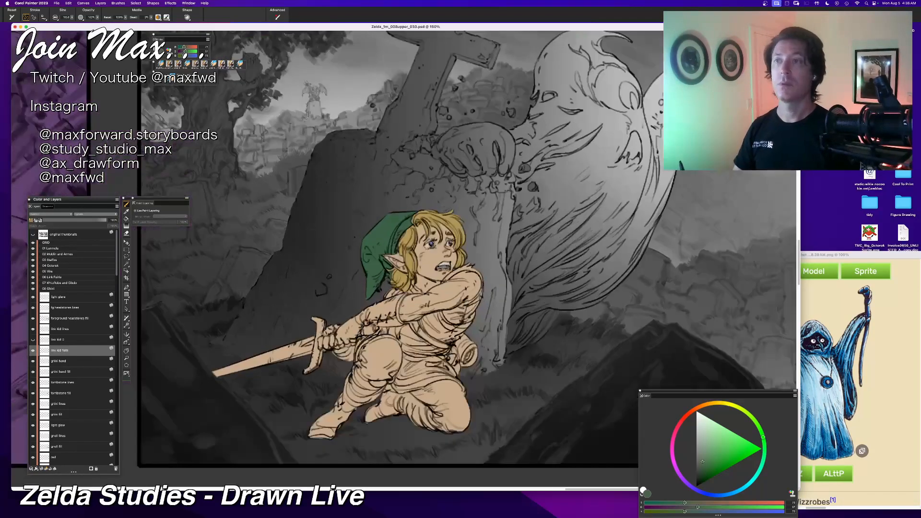
{"action": "key", "text": "super+equal"}
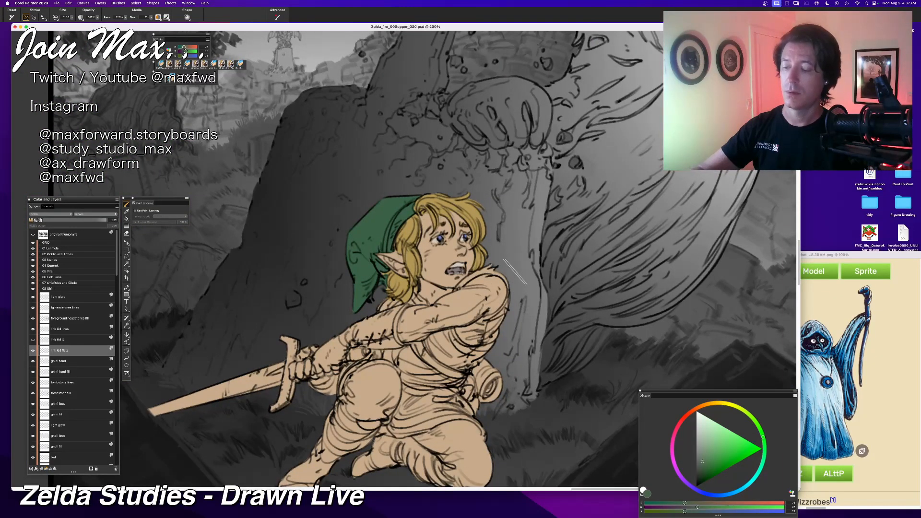
{"action": "mouse_move", "coordinate": [502, 305]}
{"action": "left_mouse_down"}
{"action": "mouse_move", "coordinate": [475, 331]}
{"action": "mouse_move", "coordinate": [490, 316]}
{"action": "mouse_move", "coordinate": [459, 333]}
{"action": "mouse_move", "coordinate": [448, 374]}
{"action": "left_mouse_up"}
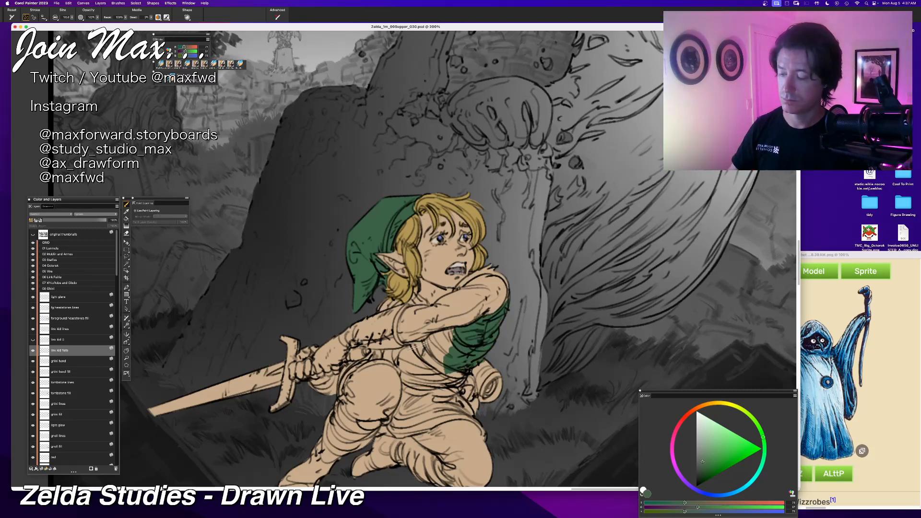
{"action": "mouse_move", "coordinate": [447, 336]}
{"action": "left_mouse_down"}
{"action": "mouse_move", "coordinate": [422, 376]}
{"action": "mouse_move", "coordinate": [404, 354]}
{"action": "mouse_move", "coordinate": [386, 353]}
{"action": "mouse_move", "coordinate": [410, 354]}
{"action": "mouse_move", "coordinate": [453, 331]}
{"action": "left_mouse_up"}
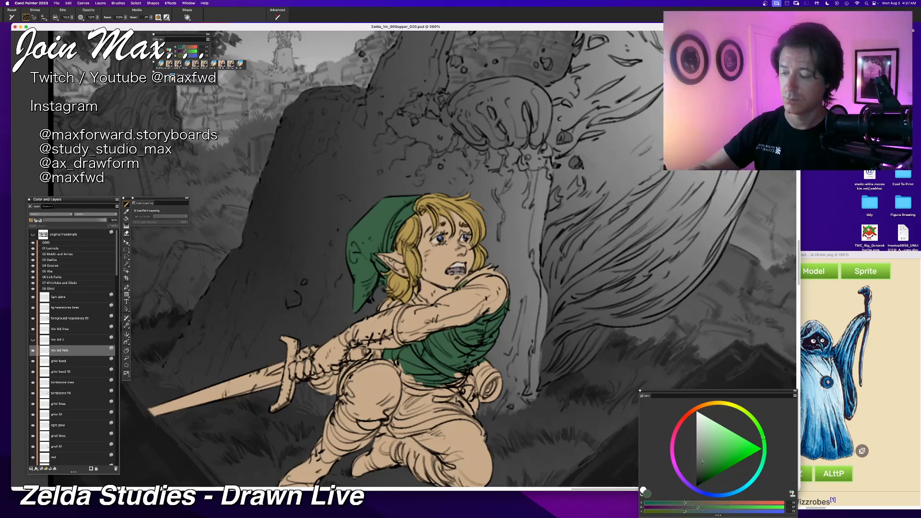
{"action": "mouse_move", "coordinate": [468, 282]}
{"action": "left_mouse_down"}
{"action": "mouse_move", "coordinate": [488, 270]}
{"action": "mouse_move", "coordinate": [502, 276]}
{"action": "mouse_move", "coordinate": [508, 302]}
{"action": "left_mouse_up"}
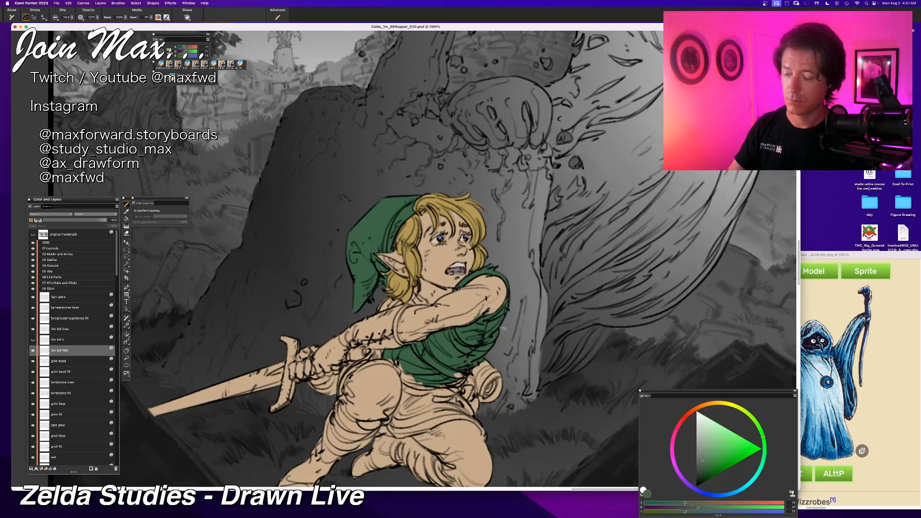
Step: Extend the green over the crouching Link's lower tunic, covering the waist and the skirt around his thighs
{"action": "mouse_move", "coordinate": [455, 375]}
{"action": "left_mouse_down"}
{"action": "mouse_move", "coordinate": [468, 422]}
{"action": "mouse_move", "coordinate": [488, 370]}
{"action": "left_mouse_up"}
{"action": "left_click_drag", "start_coordinate": [451, 326], "coordinate": [440, 390]}
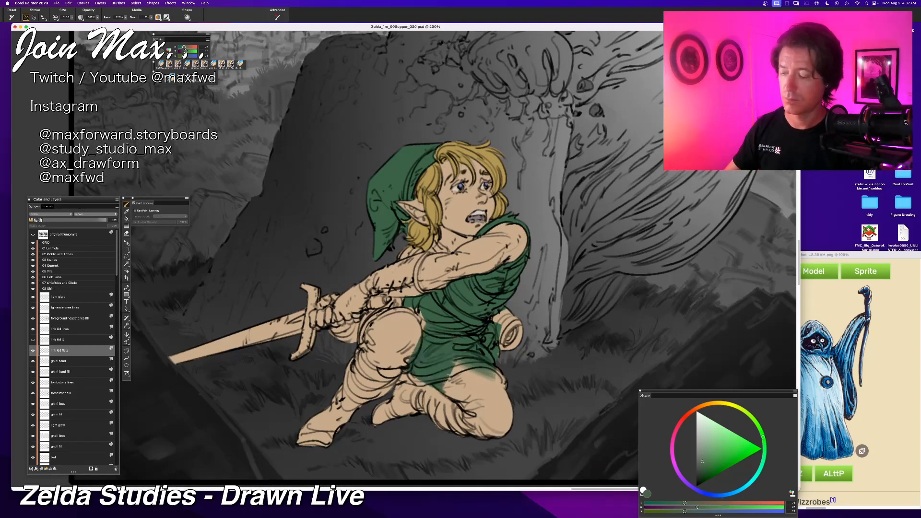
{"action": "mouse_move", "coordinate": [406, 346]}
{"action": "left_mouse_down"}
{"action": "mouse_move", "coordinate": [465, 374]}
{"action": "mouse_move", "coordinate": [497, 374]}
{"action": "mouse_move", "coordinate": [485, 399]}
{"action": "left_mouse_up"}
{"action": "mouse_move", "coordinate": [414, 363]}
{"action": "left_mouse_down"}
{"action": "mouse_move", "coordinate": [410, 384]}
{"action": "mouse_move", "coordinate": [431, 395]}
{"action": "mouse_move", "coordinate": [420, 315]}
{"action": "mouse_move", "coordinate": [369, 317]}
{"action": "mouse_move", "coordinate": [360, 341]}
{"action": "left_mouse_up"}
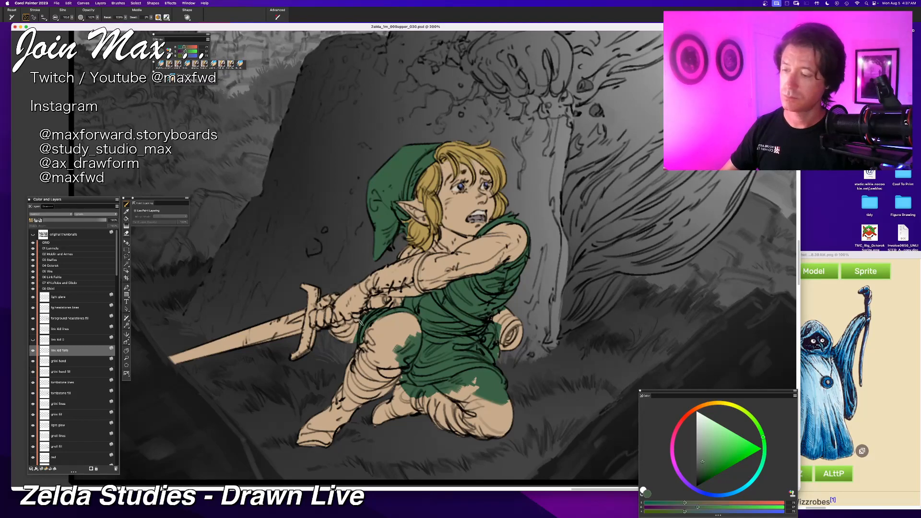
Step: Pick a muted orange-brown and paint the rolled pouch on the crouching Link's hip, darkening the brown slightly between strokes
{"action": "key", "text": "super+minus"}
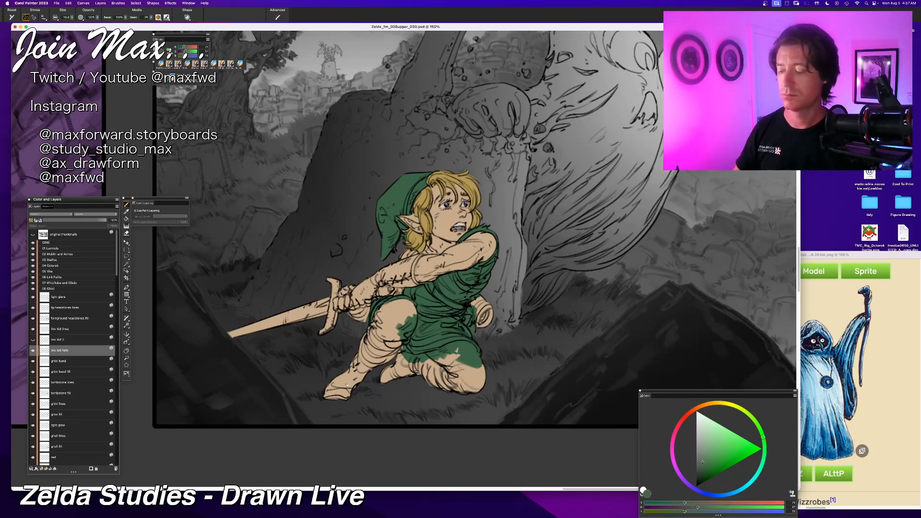
{"action": "left_click_drag", "start_coordinate": [335, 392], "coordinate": [302, 419]}
{"action": "left_click_drag", "start_coordinate": [287, 364], "coordinate": [275, 365]}
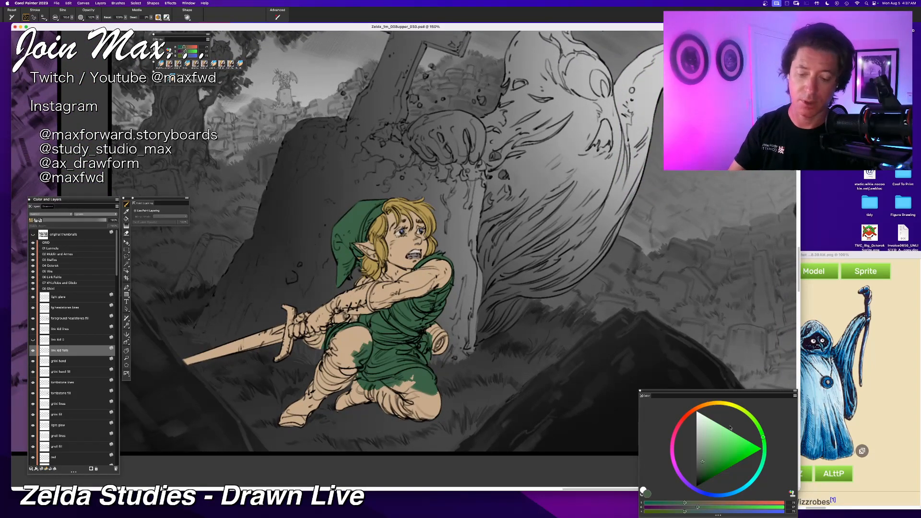
{"action": "left_click", "coordinate": [704, 406]}
{"action": "left_click", "coordinate": [714, 457]}
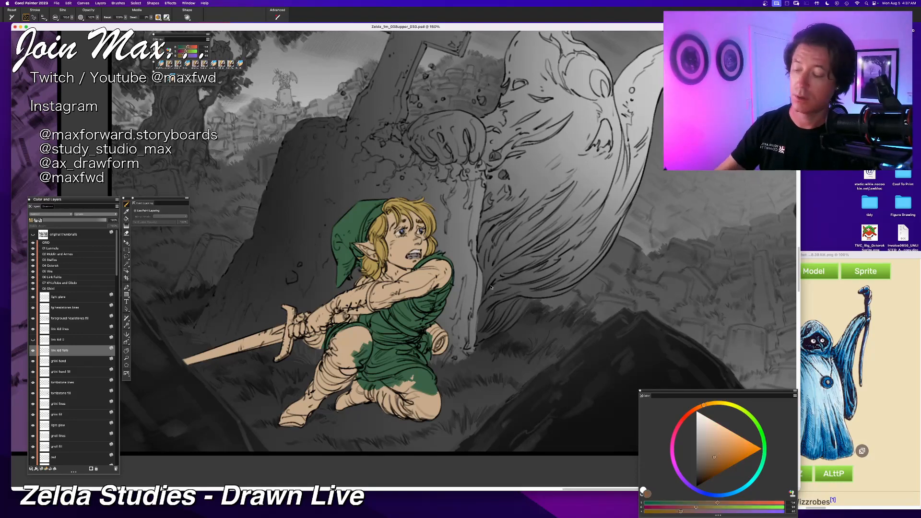
{"action": "left_click_drag", "start_coordinate": [441, 340], "coordinate": [429, 329]}
{"action": "left_click", "coordinate": [710, 462]}
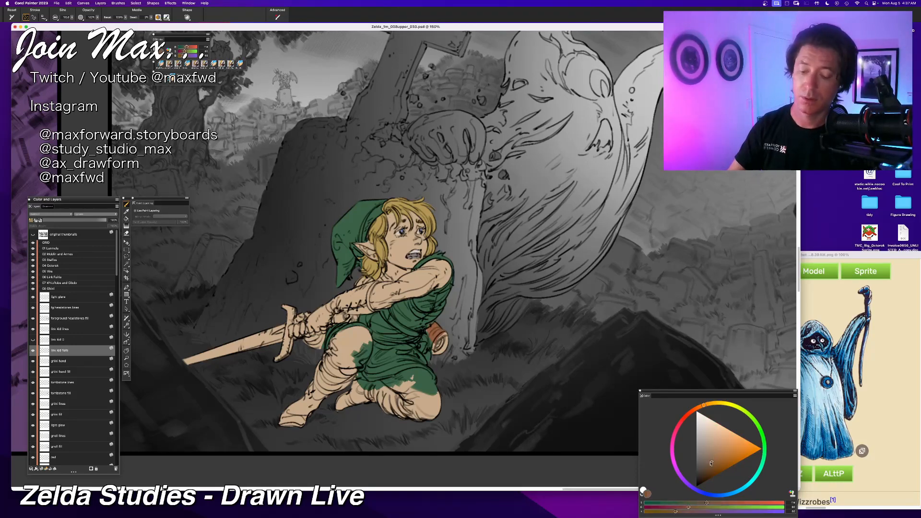
{"action": "left_click_drag", "start_coordinate": [434, 333], "coordinate": [438, 350]}
Step: Darken the brown further and paint the hip pouch and the belt across the crouching Link's waist with it
{"action": "left_click", "coordinate": [714, 465]}
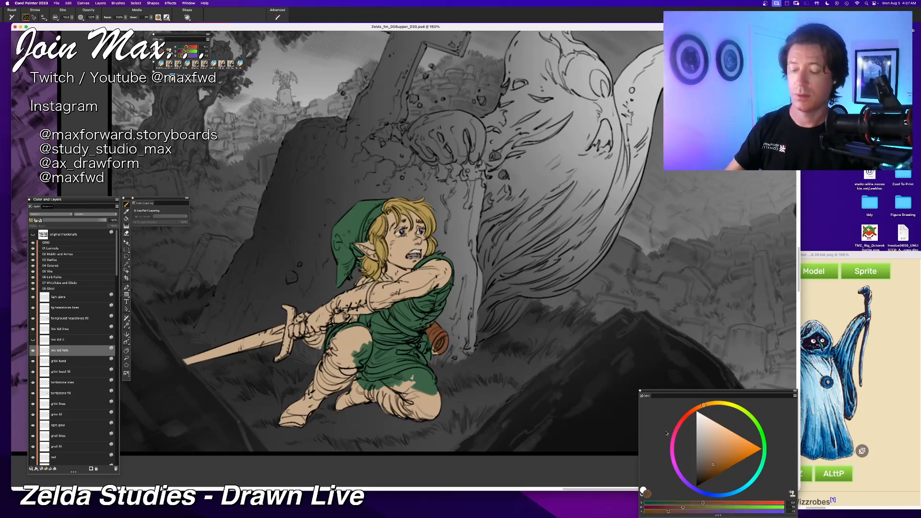
{"action": "left_click", "coordinate": [709, 466]}
{"action": "mouse_move", "coordinate": [429, 327]}
{"action": "left_mouse_down"}
{"action": "mouse_move", "coordinate": [439, 351]}
{"action": "mouse_move", "coordinate": [445, 340]}
{"action": "mouse_move", "coordinate": [432, 355]}
{"action": "left_mouse_up"}
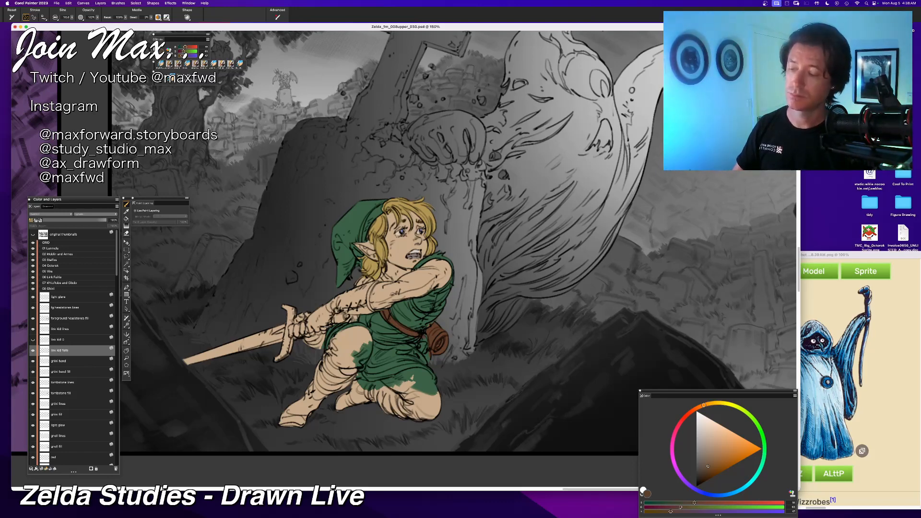
Step: Resample the tunic green and pouch brown for touch-ups, and paint the crouching Link's forearm bracer brown
{"action": "left_click", "coordinate": [422, 295], "text": "alt"}
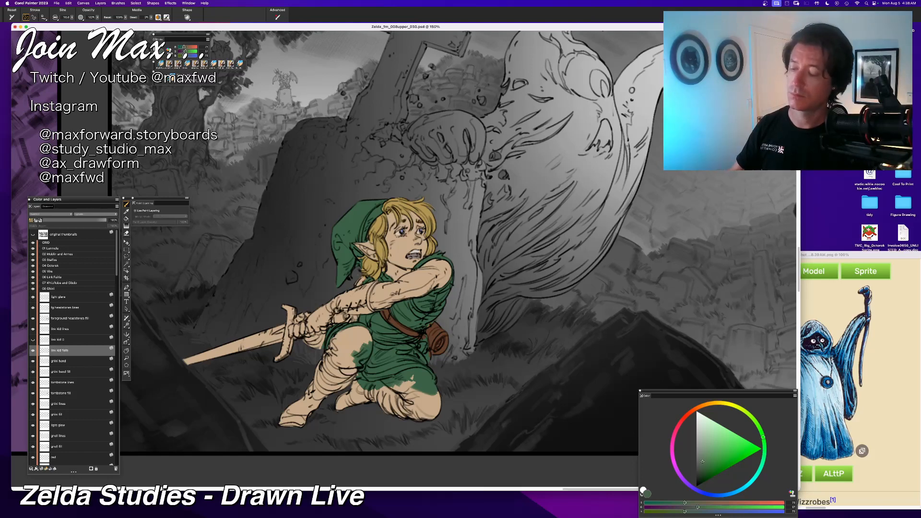
{"action": "left_click", "coordinate": [435, 334], "text": "alt"}
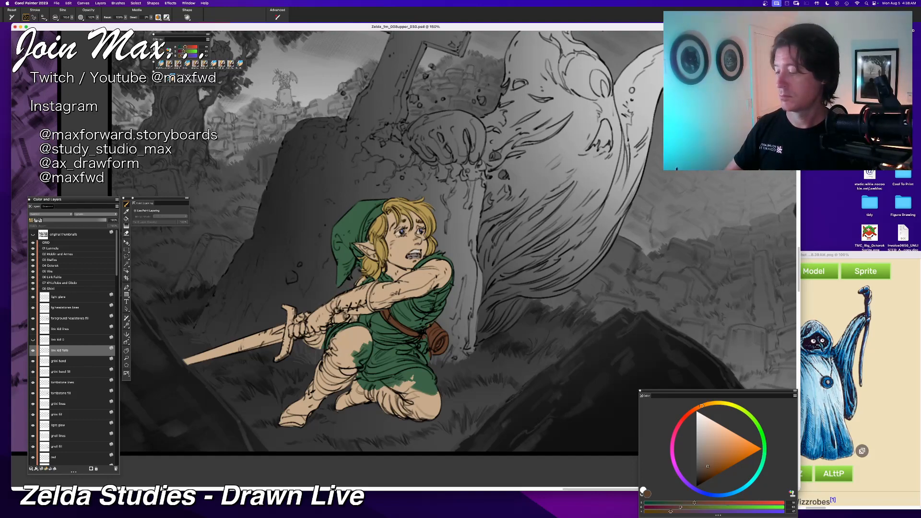
{"action": "mouse_move", "coordinate": [346, 294]}
{"action": "left_mouse_down"}
{"action": "mouse_move", "coordinate": [318, 283]}
{"action": "mouse_move", "coordinate": [341, 304]}
{"action": "mouse_move", "coordinate": [369, 299]}
{"action": "left_mouse_up"}
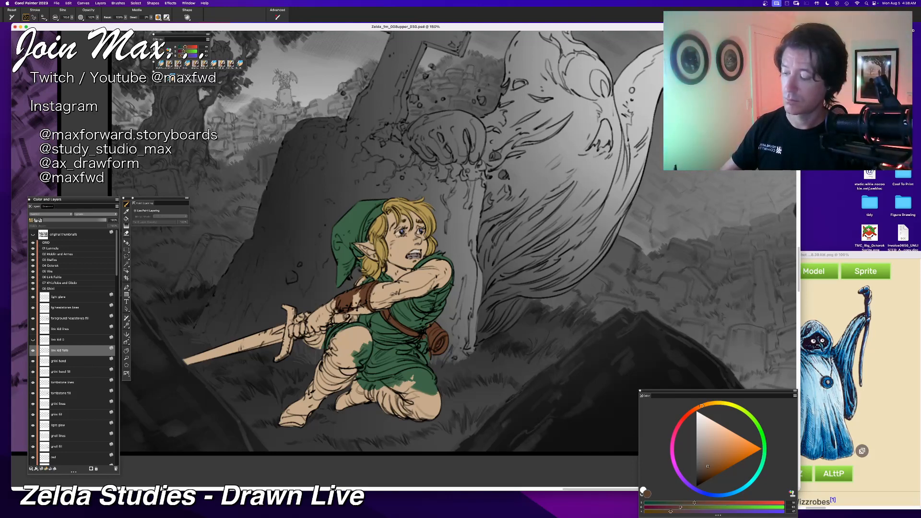
{"action": "left_click", "coordinate": [378, 315], "text": "alt"}
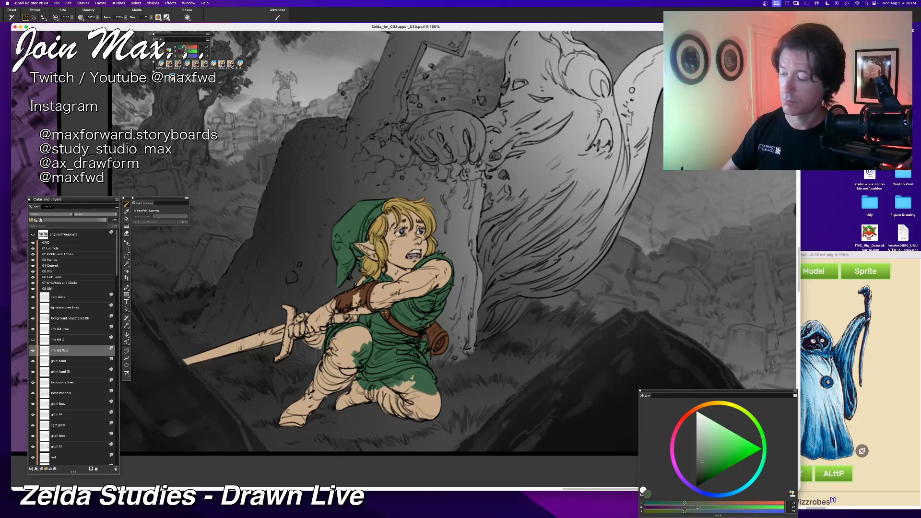
{"action": "left_click", "coordinate": [353, 289], "text": "alt"}
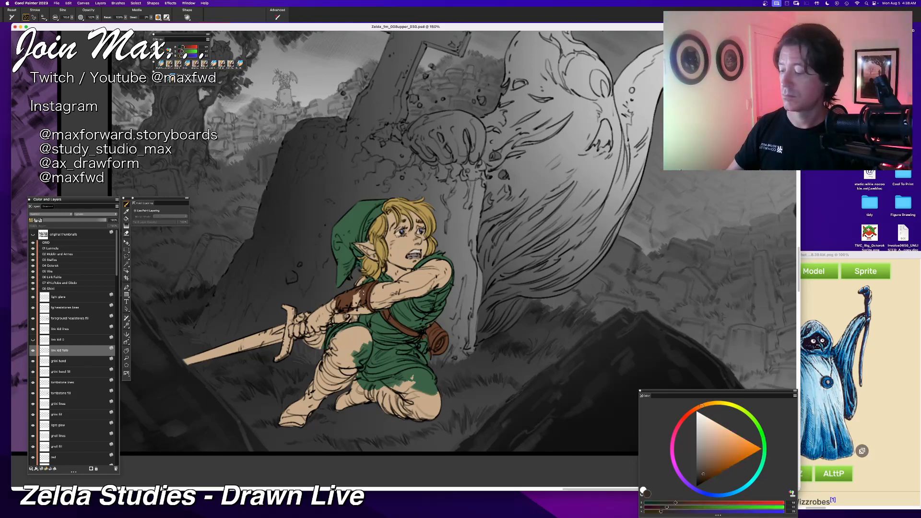
{"action": "mouse_move", "coordinate": [355, 292]}
{"action": "left_mouse_down"}
{"action": "mouse_move", "coordinate": [355, 310]}
{"action": "mouse_move", "coordinate": [364, 309]}
{"action": "mouse_move", "coordinate": [347, 315]}
{"action": "mouse_move", "coordinate": [370, 309]}
{"action": "mouse_move", "coordinate": [338, 312]}
{"action": "left_mouse_up"}
{"action": "key", "text": "super+z"}
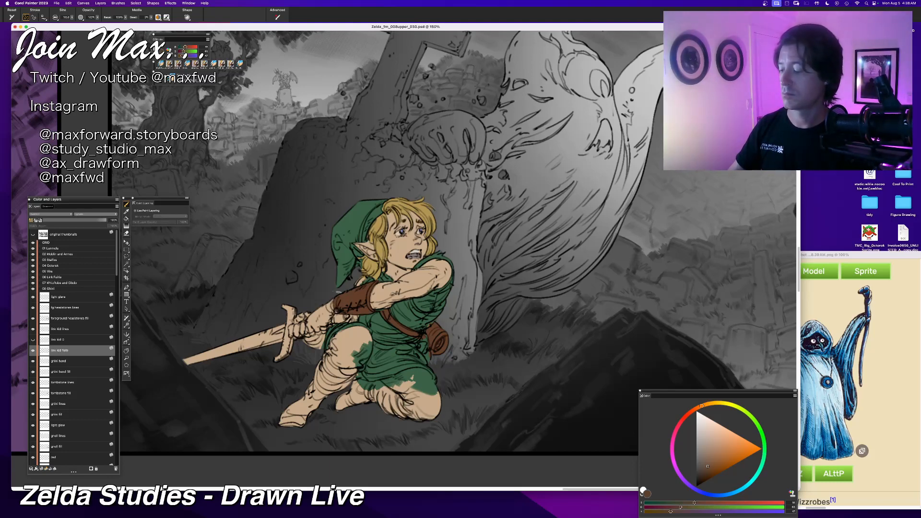
Step: Try a lighter reddish brown and a more saturated variant on the glove of the crouching Link's sword hand
{"action": "mouse_move", "coordinate": [307, 336]}
{"action": "left_mouse_down"}
{"action": "mouse_move", "coordinate": [319, 343]}
{"action": "mouse_move", "coordinate": [338, 311]}
{"action": "mouse_move", "coordinate": [351, 310]}
{"action": "left_mouse_up"}
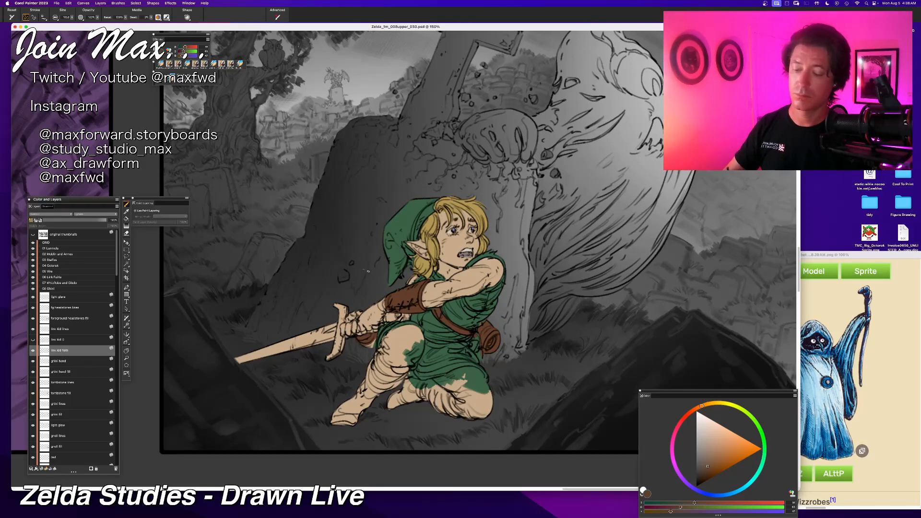
{"action": "left_click", "coordinate": [714, 457]}
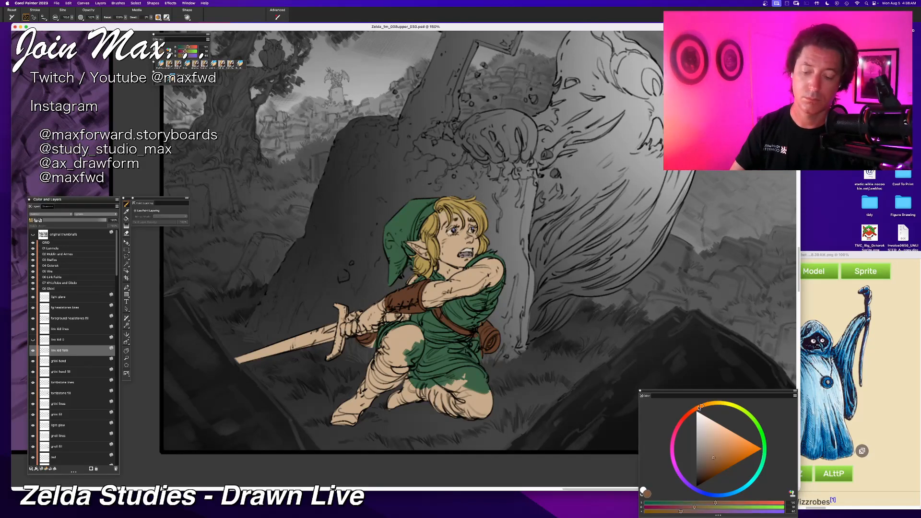
{"action": "left_click", "coordinate": [698, 407]}
{"action": "mouse_move", "coordinate": [369, 320]}
{"action": "left_mouse_down"}
{"action": "mouse_move", "coordinate": [380, 318]}
{"action": "mouse_move", "coordinate": [379, 307]}
{"action": "mouse_move", "coordinate": [364, 313]}
{"action": "mouse_move", "coordinate": [363, 329]}
{"action": "mouse_move", "coordinate": [372, 329]}
{"action": "left_mouse_up"}
{"action": "key", "text": "super+z"}
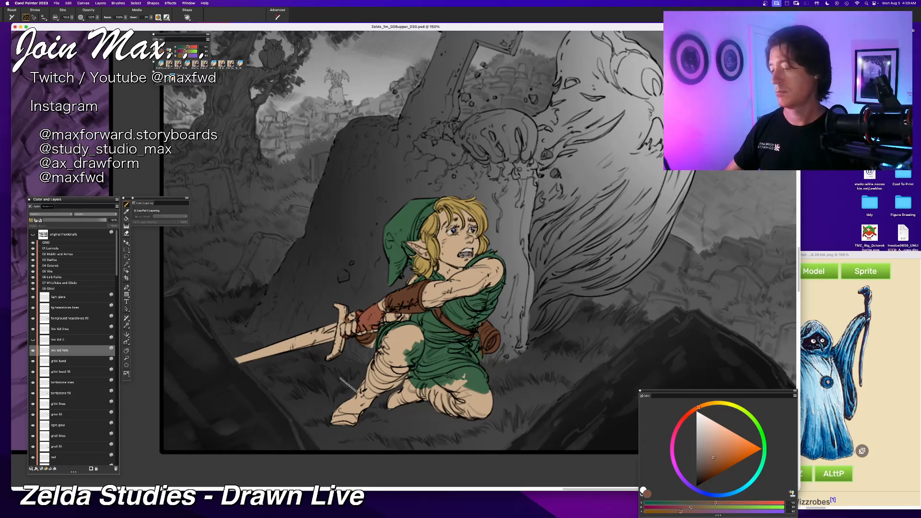
{"action": "left_click", "coordinate": [399, 294], "text": "alt"}
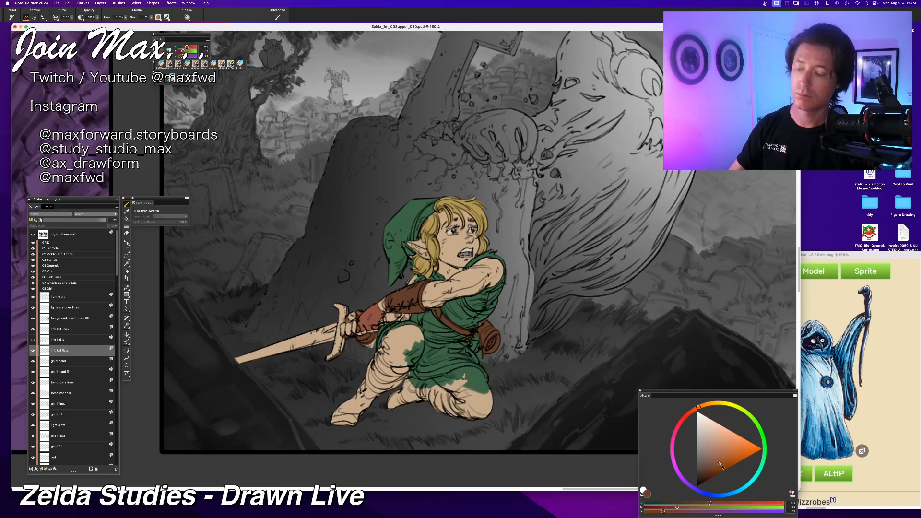
{"action": "left_click_drag", "start_coordinate": [366, 325], "coordinate": [374, 307]}
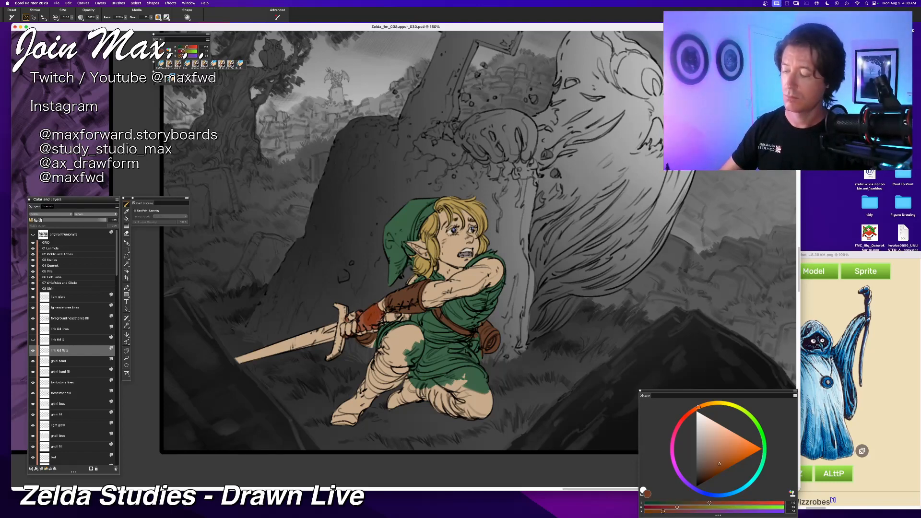
{"action": "key", "text": "super+z"}
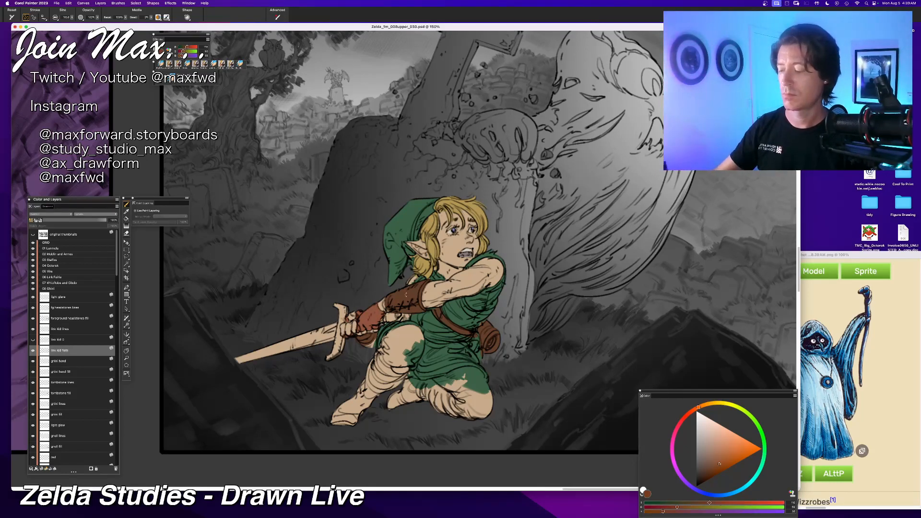
Step: Resample the bracer brown and paint the crouching Link's glove and both boots with it
{"action": "left_click", "coordinate": [394, 293], "text": "alt"}
{"action": "mouse_move", "coordinate": [365, 323]}
{"action": "left_mouse_down"}
{"action": "mouse_move", "coordinate": [376, 308]}
{"action": "mouse_move", "coordinate": [373, 324]}
{"action": "left_mouse_up"}
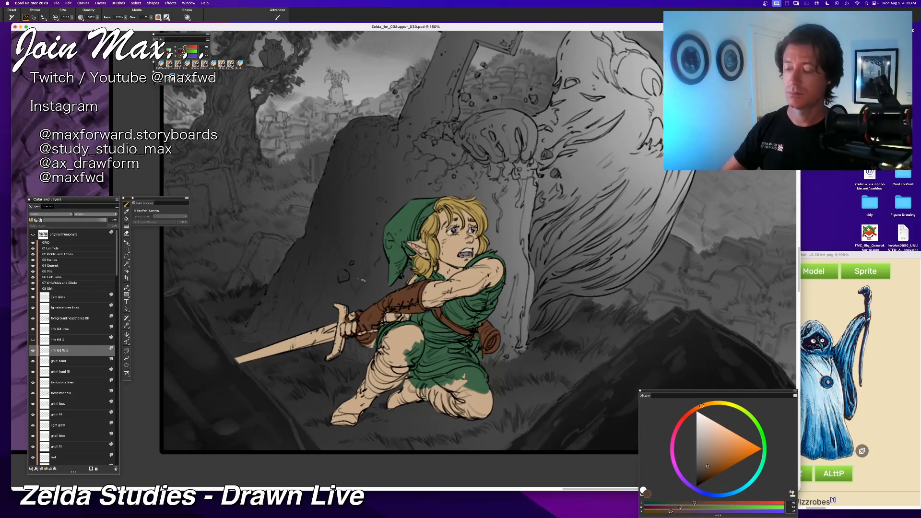
{"action": "mouse_move", "coordinate": [364, 391]}
{"action": "left_mouse_down"}
{"action": "mouse_move", "coordinate": [346, 418]}
{"action": "mouse_move", "coordinate": [369, 389]}
{"action": "mouse_move", "coordinate": [357, 415]}
{"action": "mouse_move", "coordinate": [381, 376]}
{"action": "mouse_move", "coordinate": [389, 403]}
{"action": "left_mouse_up"}
{"action": "left_click_drag", "start_coordinate": [370, 361], "coordinate": [372, 370]}
{"action": "key", "text": "super+z"}
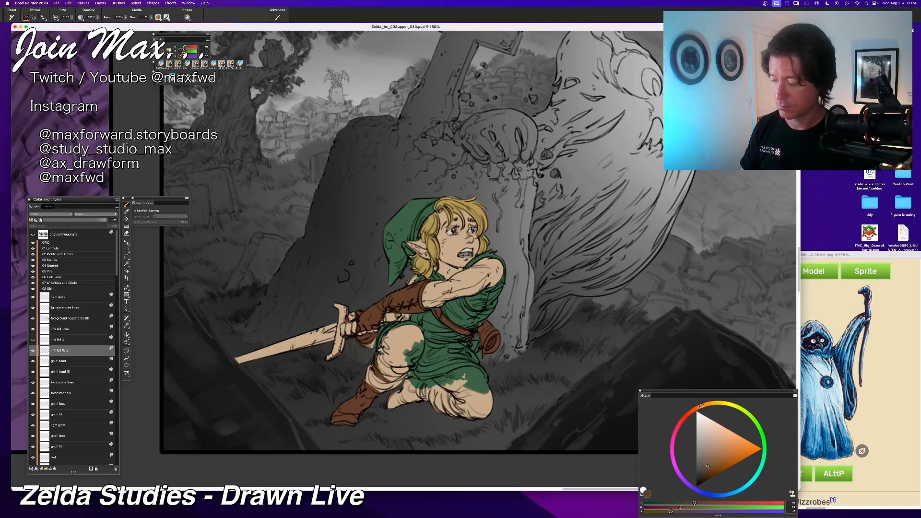
{"action": "mouse_move", "coordinate": [381, 374]}
{"action": "left_mouse_down"}
{"action": "mouse_move", "coordinate": [402, 379]}
{"action": "mouse_move", "coordinate": [383, 384]}
{"action": "mouse_move", "coordinate": [370, 371]}
{"action": "mouse_move", "coordinate": [396, 396]}
{"action": "mouse_move", "coordinate": [417, 393]}
{"action": "mouse_move", "coordinate": [405, 388]}
{"action": "mouse_move", "coordinate": [414, 381]}
{"action": "mouse_move", "coordinate": [446, 395]}
{"action": "mouse_move", "coordinate": [457, 417]}
{"action": "mouse_move", "coordinate": [432, 412]}
{"action": "mouse_move", "coordinate": [431, 391]}
{"action": "left_mouse_up"}
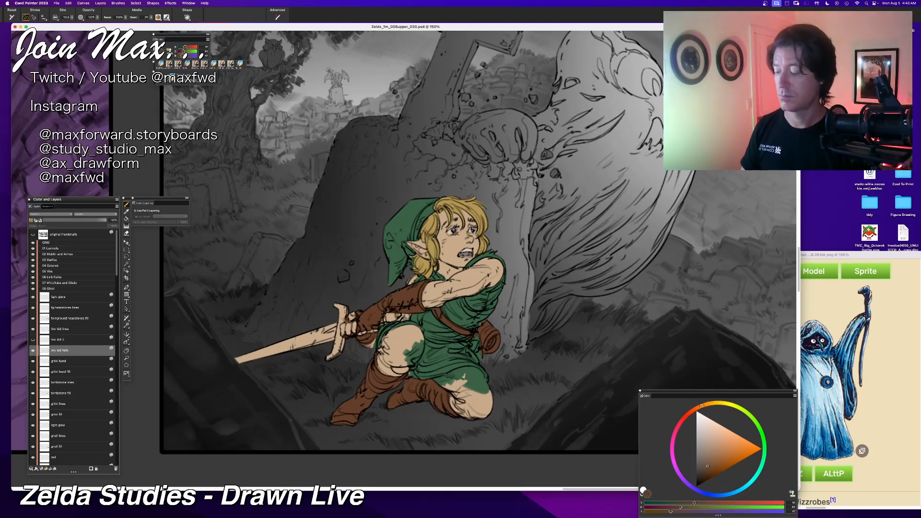
Step: Sample the tunic green and paint the crouching Link's legs with it, covering both thighs and knees above the boots
{"action": "key", "text": "super+minus"}
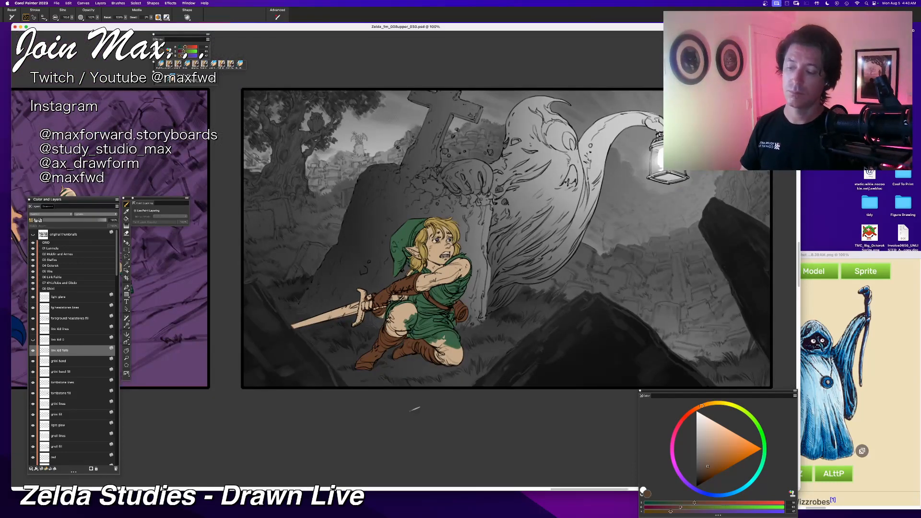
{"action": "left_click_drag", "start_coordinate": [338, 414], "coordinate": [302, 426]}
{"action": "key", "text": "super+plus"}
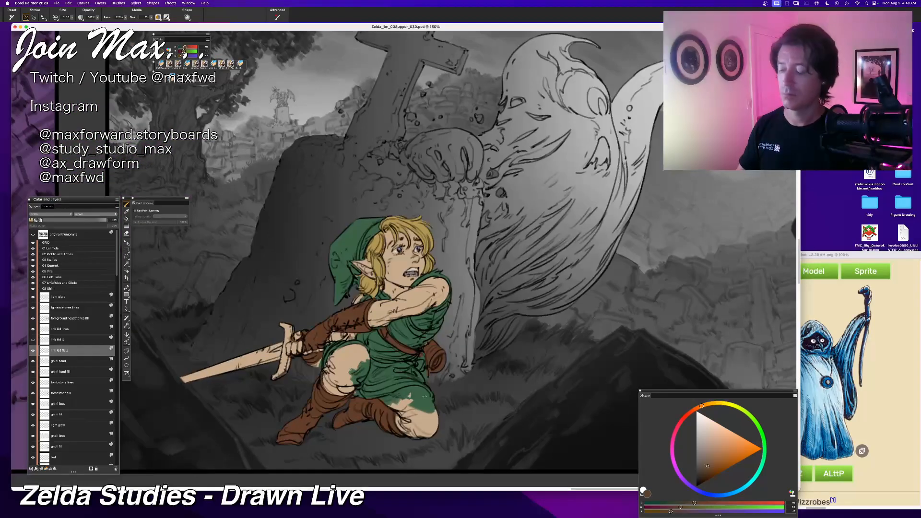
{"action": "left_click", "coordinate": [424, 397], "text": "alt"}
{"action": "mouse_move", "coordinate": [398, 398]}
{"action": "left_mouse_down"}
{"action": "mouse_move", "coordinate": [427, 417]}
{"action": "mouse_move", "coordinate": [427, 434]}
{"action": "left_mouse_up"}
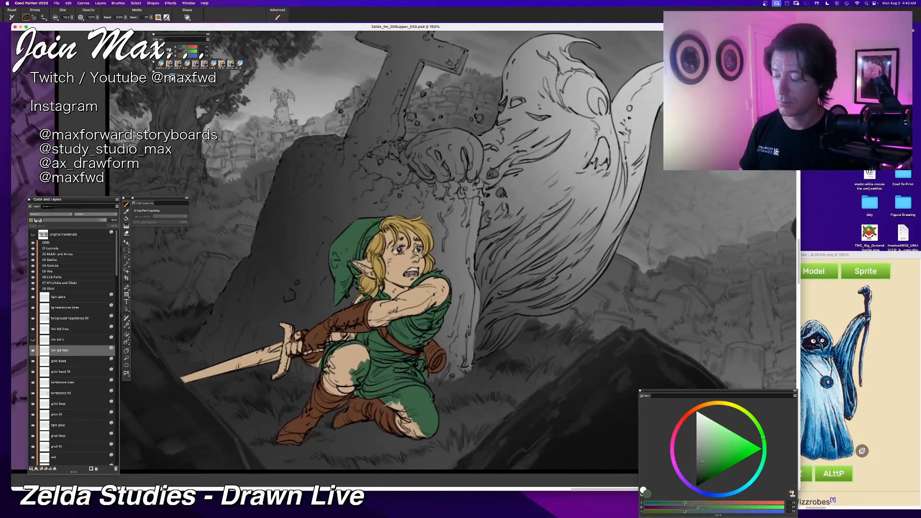
{"action": "mouse_move", "coordinate": [389, 404]}
{"action": "left_mouse_down"}
{"action": "mouse_move", "coordinate": [402, 407]}
{"action": "mouse_move", "coordinate": [404, 431]}
{"action": "mouse_move", "coordinate": [417, 432]}
{"action": "mouse_move", "coordinate": [408, 433]}
{"action": "left_mouse_up"}
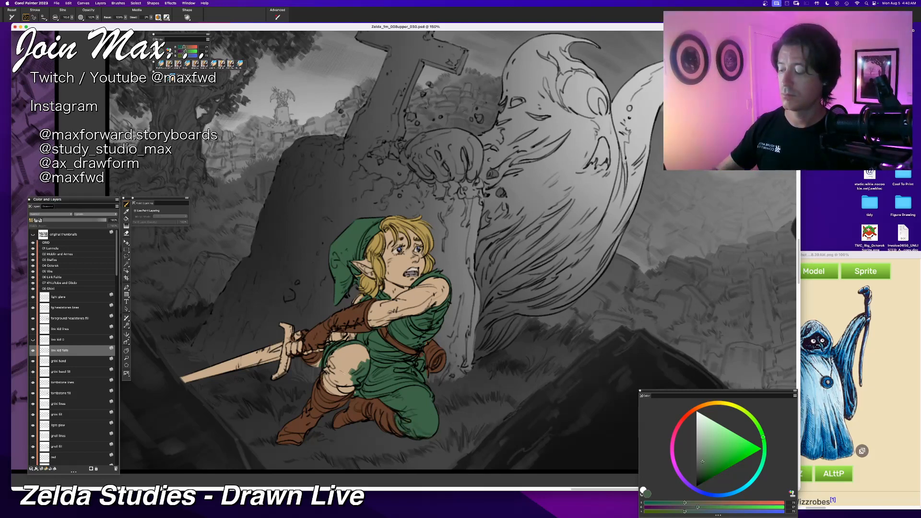
{"action": "mouse_move", "coordinate": [355, 363]}
{"action": "left_mouse_down"}
{"action": "mouse_move", "coordinate": [339, 377]}
{"action": "mouse_move", "coordinate": [348, 389]}
{"action": "mouse_move", "coordinate": [356, 377]}
{"action": "mouse_move", "coordinate": [352, 389]}
{"action": "mouse_move", "coordinate": [332, 366]}
{"action": "mouse_move", "coordinate": [336, 356]}
{"action": "mouse_move", "coordinate": [363, 348]}
{"action": "mouse_move", "coordinate": [367, 357]}
{"action": "left_mouse_up"}
{"action": "key", "text": "super+z"}
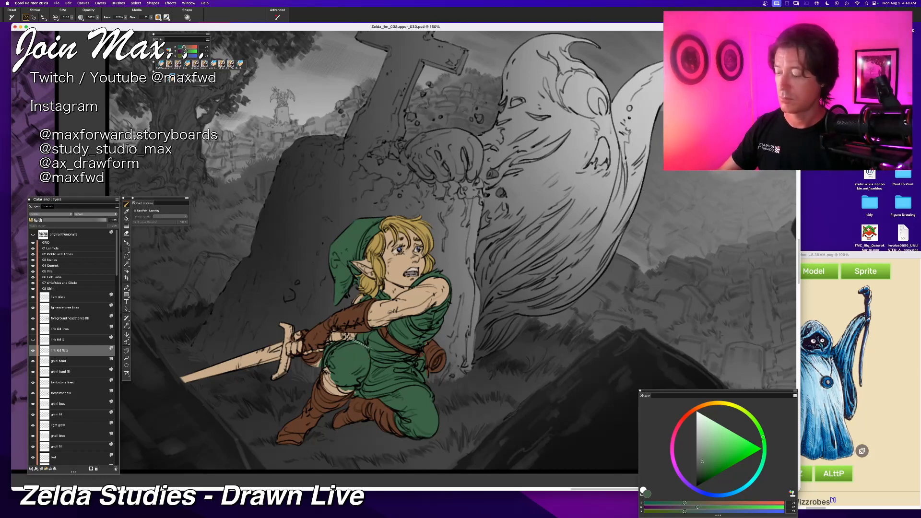
{"action": "key", "text": "super+z"}
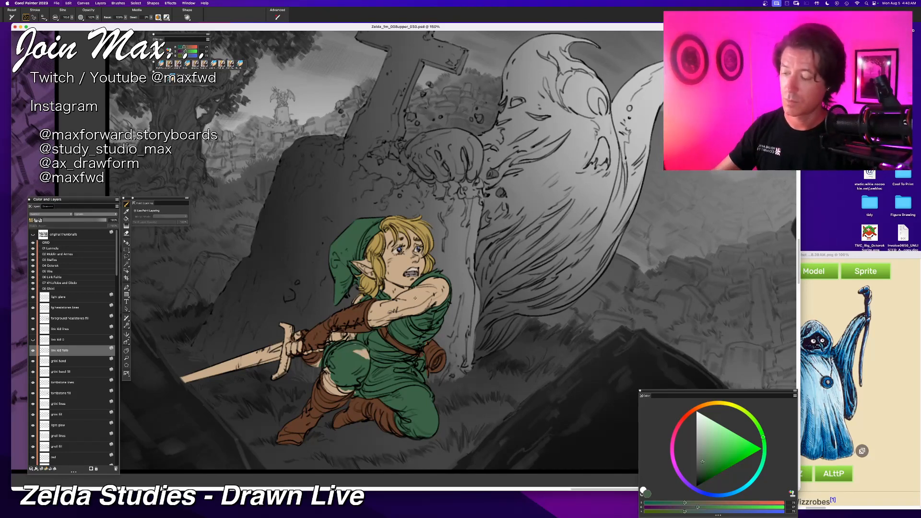
Step: Sample the grey-beige of Link's shirt in the fairy-jar panel and darken it slightly for use in the lantern-ghost panel
{"action": "left_click", "coordinate": [417, 284], "text": "alt"}
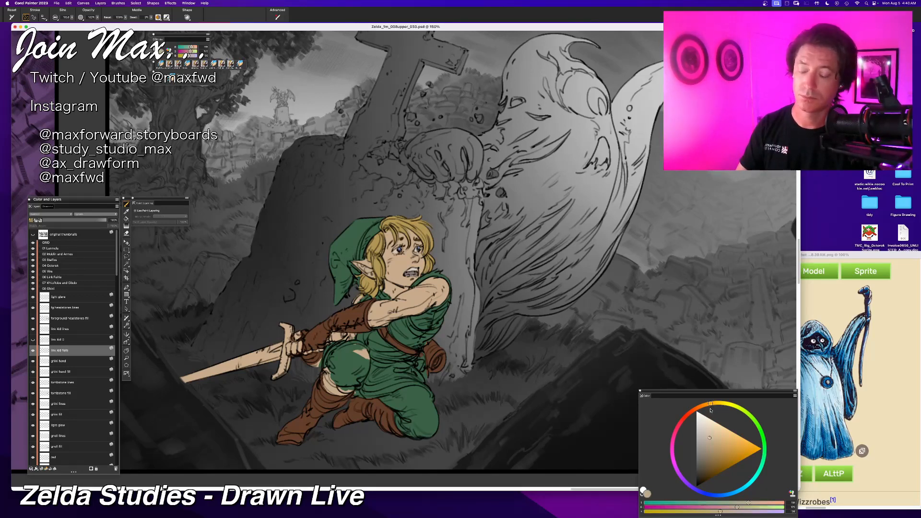
{"action": "key", "text": "super+minus"}
{"action": "key", "text": "super+minus"}
{"action": "left_click_drag", "start_coordinate": [290, 385], "coordinate": [707, 428]}
{"action": "left_click_drag", "start_coordinate": [161, 391], "coordinate": [527, 410]}
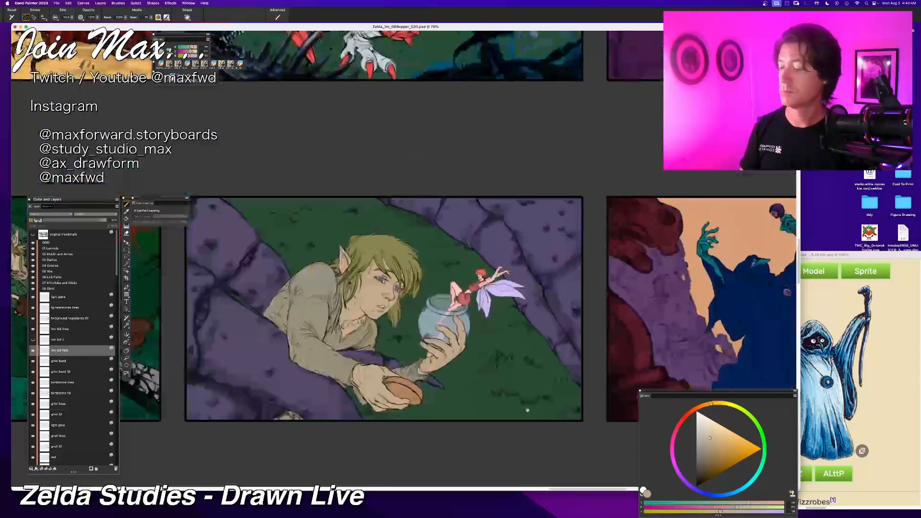
{"action": "left_click", "coordinate": [312, 307], "text": "alt"}
{"action": "mouse_move", "coordinate": [548, 450]}
{"action": "left_mouse_down"}
{"action": "mouse_move", "coordinate": [453, 422]}
{"action": "mouse_move", "coordinate": [173, 409]}
{"action": "left_mouse_up"}
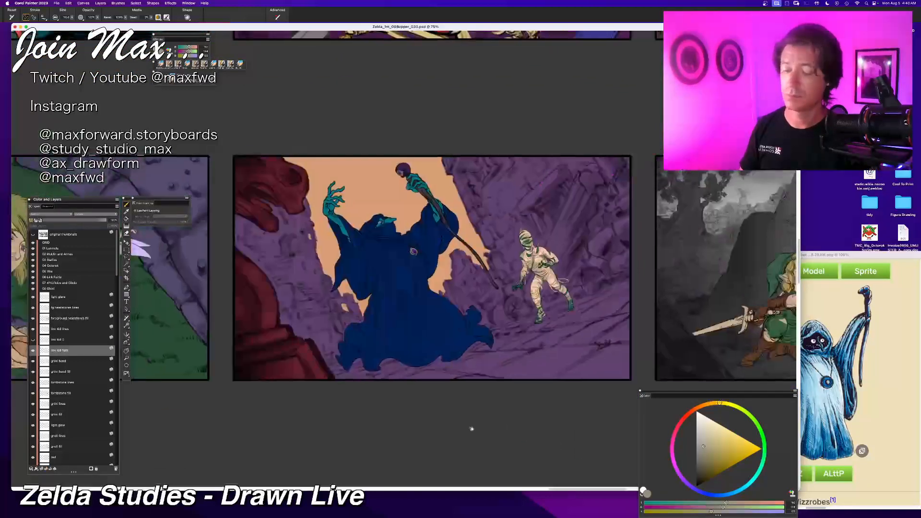
{"action": "left_click_drag", "start_coordinate": [472, 429], "coordinate": [146, 425]}
{"action": "key", "text": "super+plus"}
{"action": "key", "text": "super+plus"}
{"action": "left_click_drag", "start_coordinate": [480, 422], "coordinate": [331, 416]}
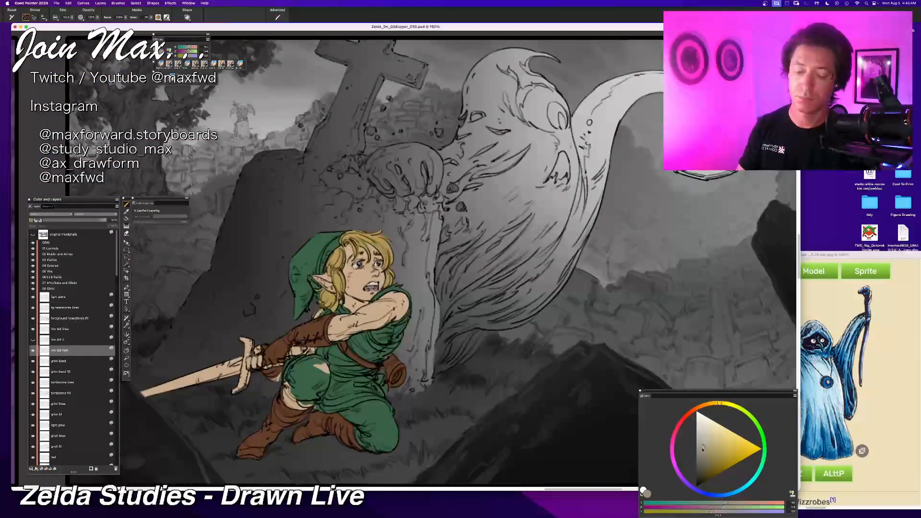
{"action": "left_click_drag", "start_coordinate": [703, 449], "coordinate": [707, 451]}
Step: Paint the crouching Link's sleeve from shoulder to bracer grey-beige, resampling the beige and tunic green for touch-ups
{"action": "left_click_drag", "start_coordinate": [360, 321], "coordinate": [404, 311]}
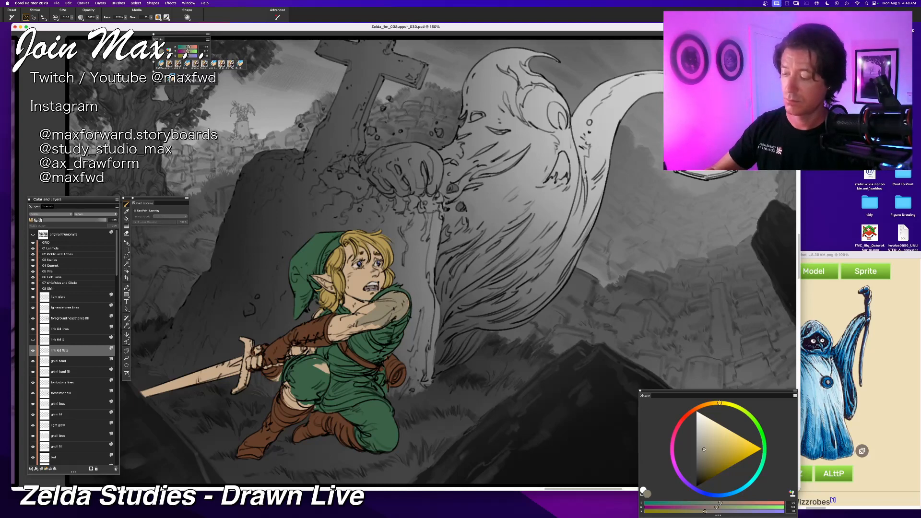
{"action": "mouse_move", "coordinate": [373, 310]}
{"action": "left_mouse_down"}
{"action": "mouse_move", "coordinate": [350, 325]}
{"action": "mouse_move", "coordinate": [377, 326]}
{"action": "left_mouse_up"}
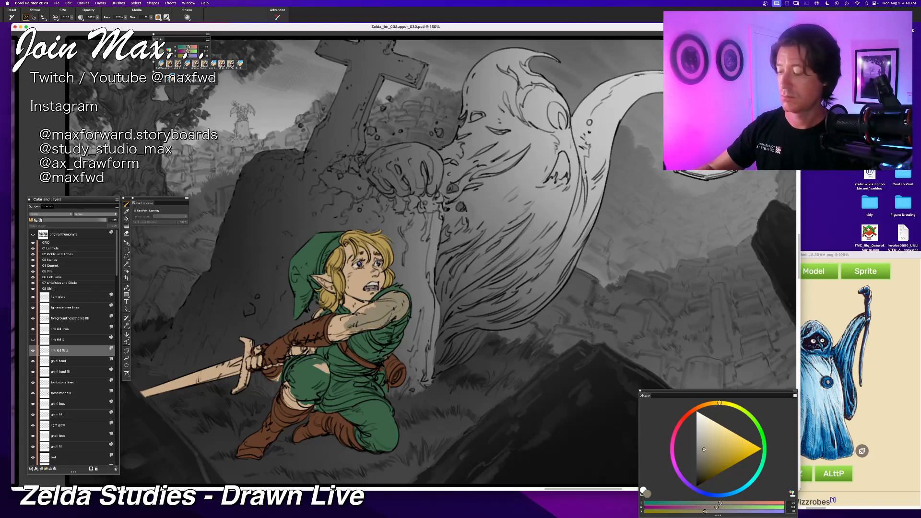
{"action": "left_click", "coordinate": [376, 327], "text": "alt"}
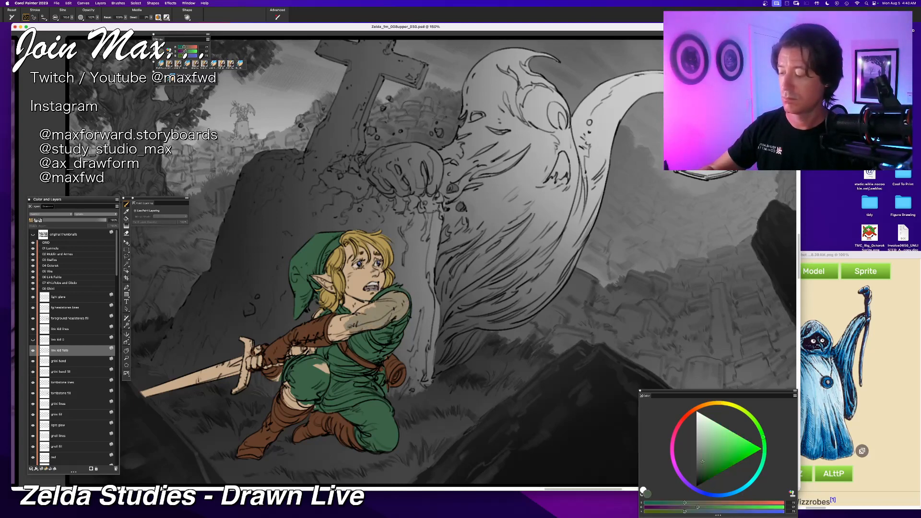
{"action": "left_click", "coordinate": [383, 302], "text": "alt"}
{"action": "mouse_move", "coordinate": [383, 302]}
{"action": "left_mouse_down"}
{"action": "mouse_move", "coordinate": [343, 334]}
{"action": "mouse_move", "coordinate": [342, 320]}
{"action": "mouse_move", "coordinate": [336, 337]}
{"action": "left_mouse_up"}
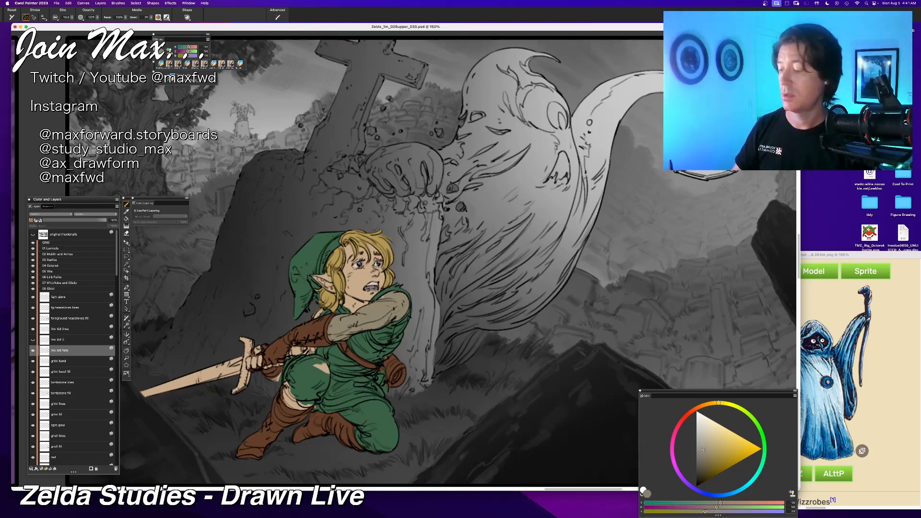
{"action": "left_click", "coordinate": [382, 292], "text": "alt"}
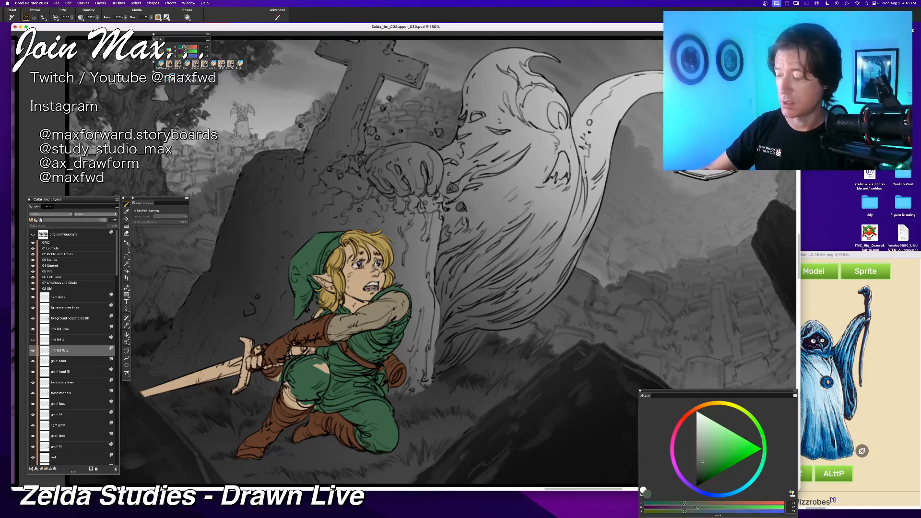
{"action": "left_click", "coordinate": [374, 315], "text": "alt"}
{"action": "left_click_drag", "start_coordinate": [330, 399], "coordinate": [422, 409]}
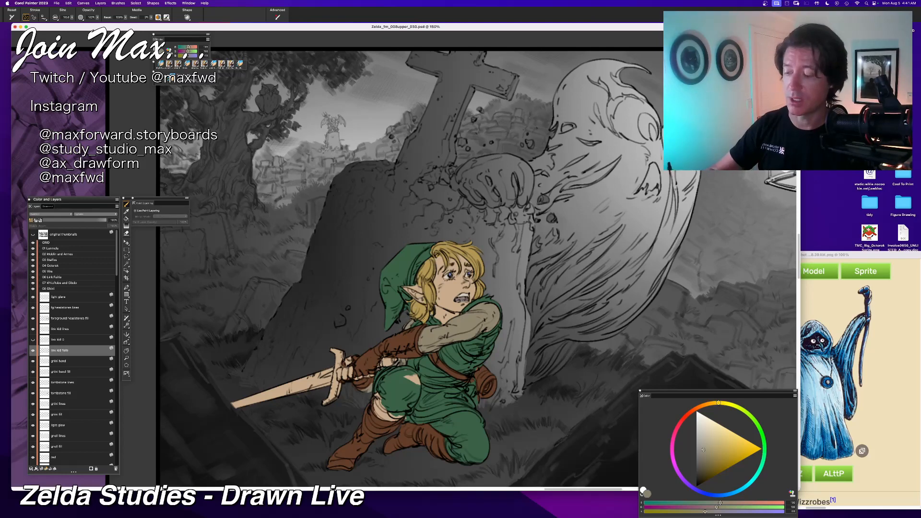
{"action": "left_click", "coordinate": [433, 320], "text": "alt"}
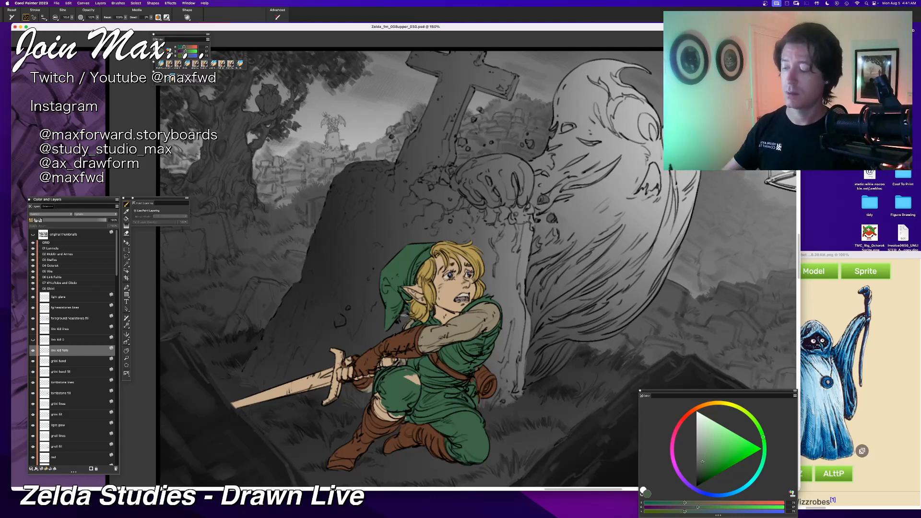
Step: Resample the sleeve's grey-beige and paint over the green on the crouching Link's raised knee and thigh
{"action": "left_click", "coordinate": [461, 324], "text": "alt"}
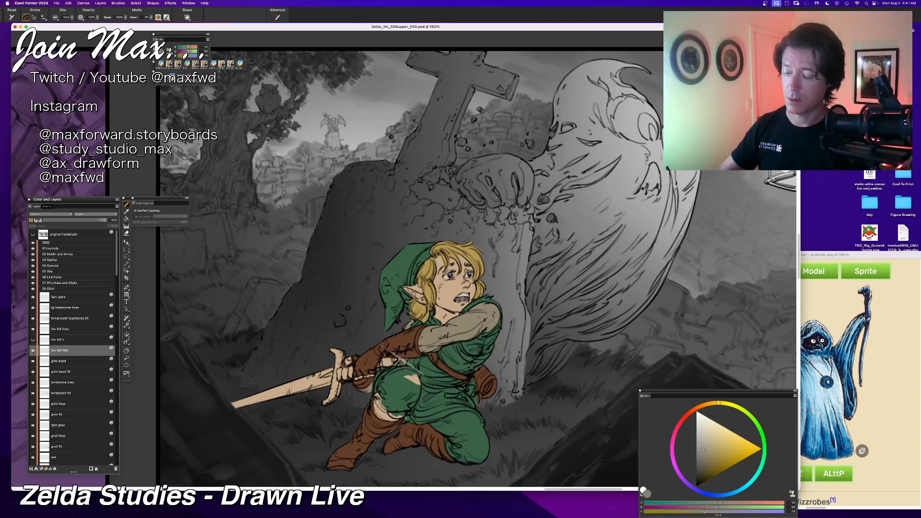
{"action": "mouse_move", "coordinate": [393, 395]}
{"action": "left_mouse_down"}
{"action": "mouse_move", "coordinate": [398, 408]}
{"action": "mouse_move", "coordinate": [411, 396]}
{"action": "mouse_move", "coordinate": [384, 417]}
{"action": "left_mouse_up"}
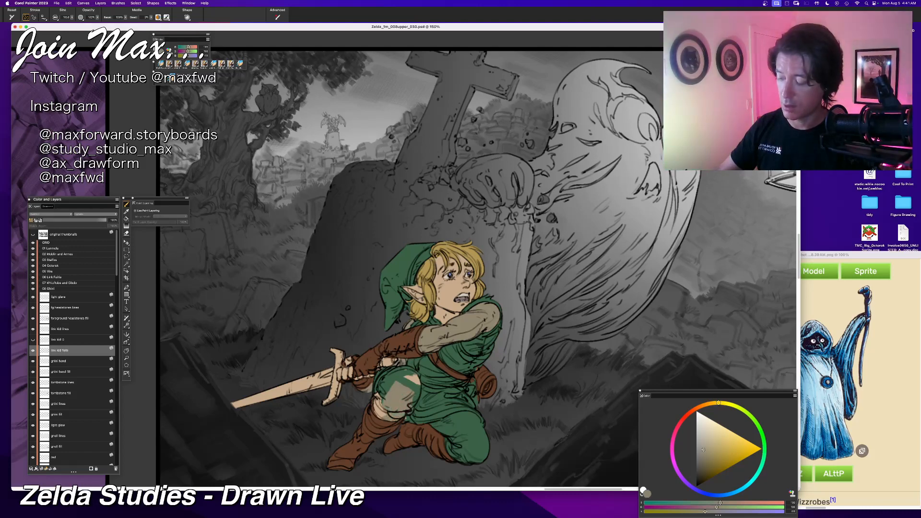
{"action": "left_click", "coordinate": [411, 419], "text": "alt"}
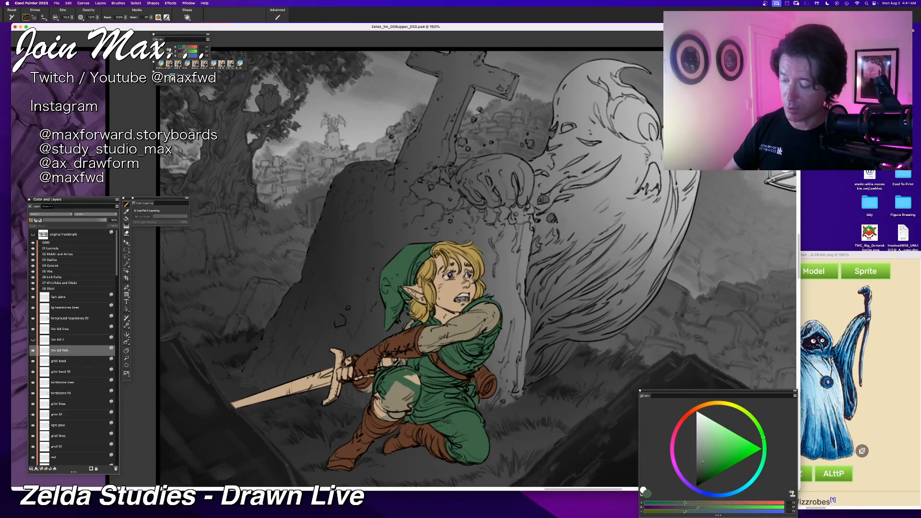
{"action": "left_click", "coordinate": [400, 392], "text": "alt"}
{"action": "mouse_move", "coordinate": [406, 385]}
{"action": "left_mouse_down"}
{"action": "mouse_move", "coordinate": [414, 405]}
{"action": "mouse_move", "coordinate": [418, 381]}
{"action": "mouse_move", "coordinate": [404, 376]}
{"action": "mouse_move", "coordinate": [411, 382]}
{"action": "mouse_move", "coordinate": [390, 387]}
{"action": "mouse_move", "coordinate": [393, 377]}
{"action": "mouse_move", "coordinate": [384, 389]}
{"action": "mouse_move", "coordinate": [388, 376]}
{"action": "mouse_move", "coordinate": [377, 397]}
{"action": "left_mouse_up"}
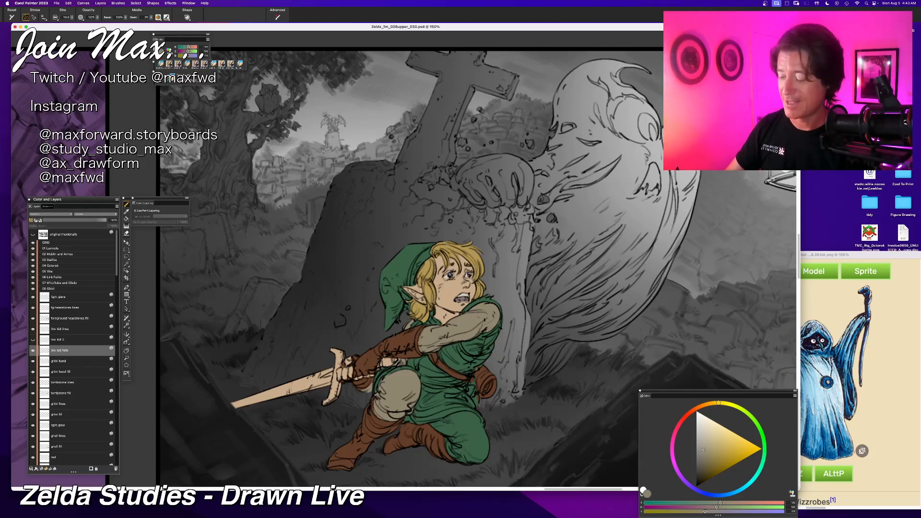
Step: Paint the crouching Link's kneeling leg grey-beige between the tunic skirt and the boot, filling to the knee's edge
{"action": "left_click_drag", "start_coordinate": [372, 450], "coordinate": [308, 432]}
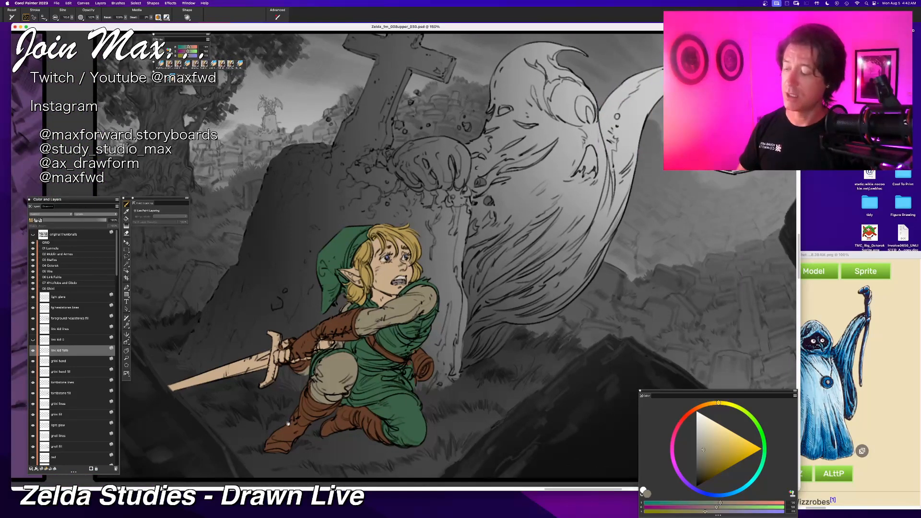
{"action": "mouse_move", "coordinate": [394, 410]}
{"action": "left_mouse_down"}
{"action": "mouse_move", "coordinate": [425, 440]}
{"action": "mouse_move", "coordinate": [413, 398]}
{"action": "mouse_move", "coordinate": [398, 394]}
{"action": "mouse_move", "coordinate": [415, 407]}
{"action": "mouse_move", "coordinate": [388, 404]}
{"action": "mouse_move", "coordinate": [396, 428]}
{"action": "mouse_move", "coordinate": [382, 415]}
{"action": "left_mouse_up"}
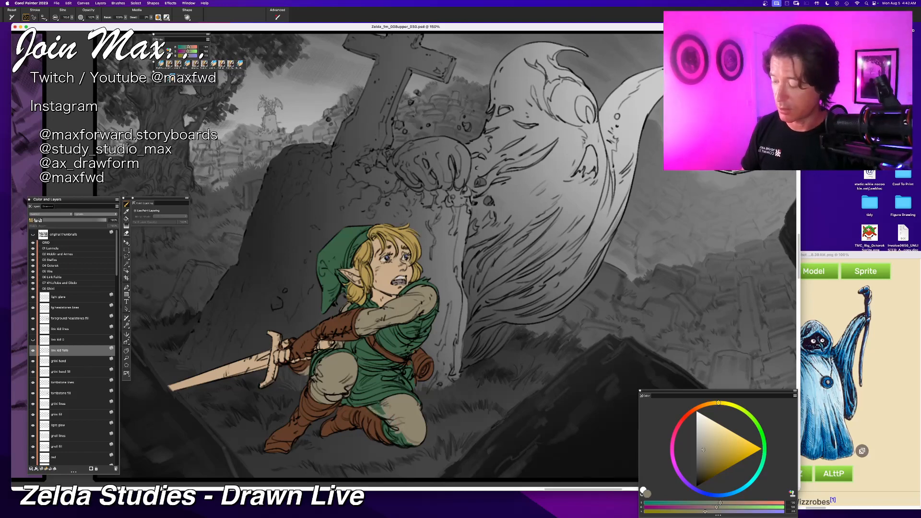
{"action": "left_click", "coordinate": [375, 408]}
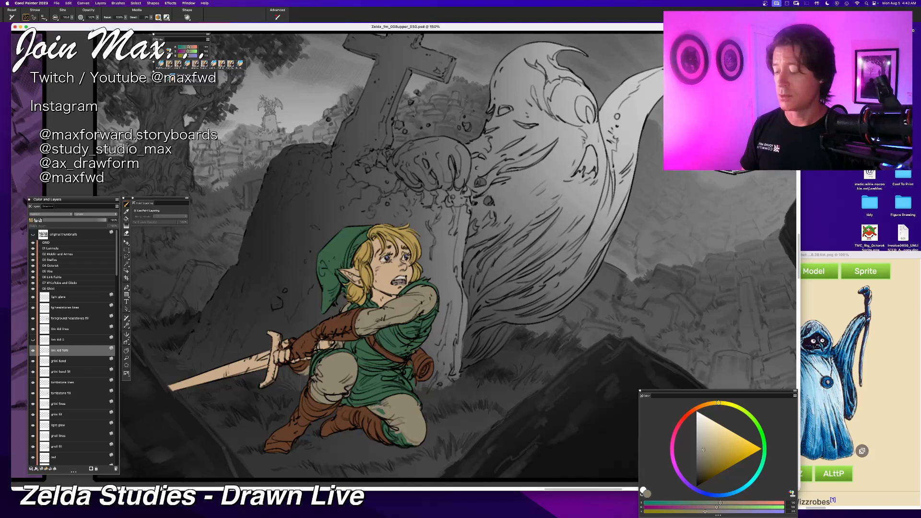
{"action": "mouse_move", "coordinate": [370, 412]}
{"action": "left_mouse_down"}
{"action": "mouse_move", "coordinate": [383, 411]}
{"action": "mouse_move", "coordinate": [403, 440]}
{"action": "left_mouse_up"}
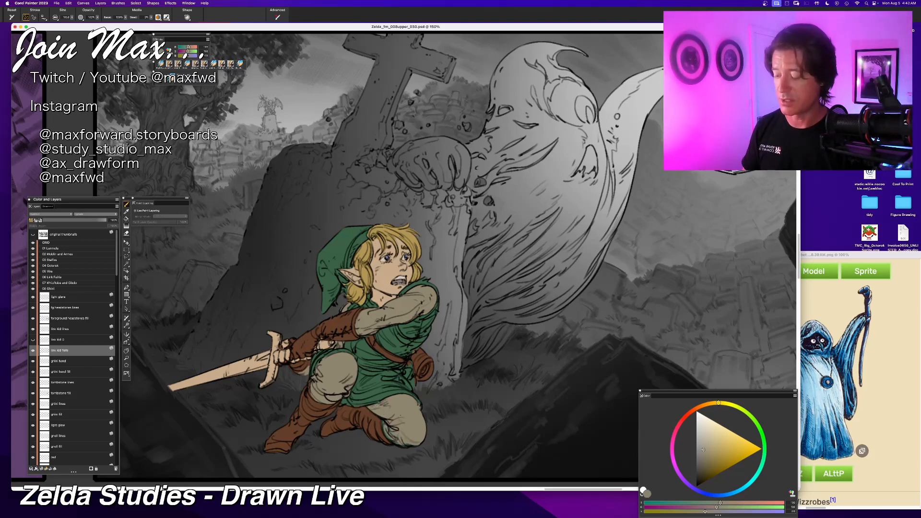
{"action": "key", "text": "super+minus"}
{"action": "key", "text": "super+minus"}
{"action": "key", "text": "super+minus"}
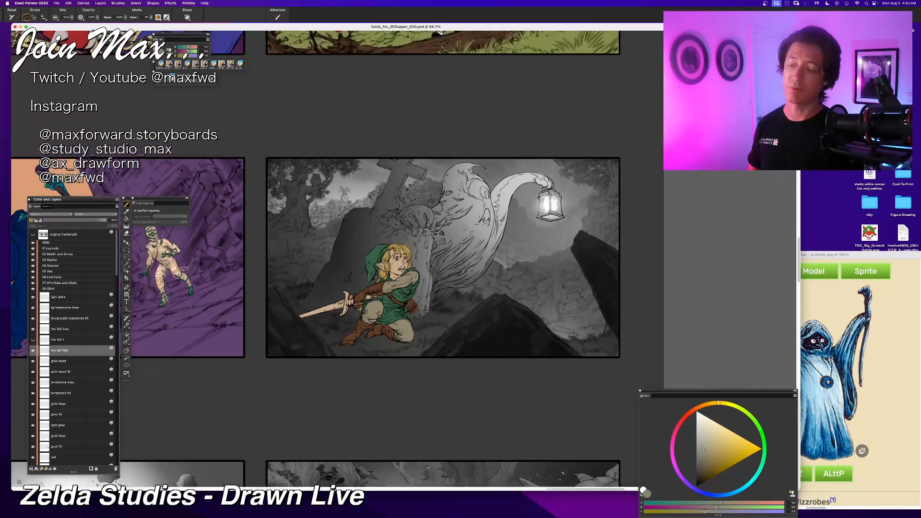
Step: Review the crouching Link's flat colours up close and against the neighbouring panels
{"action": "key", "text": "super+minus"}
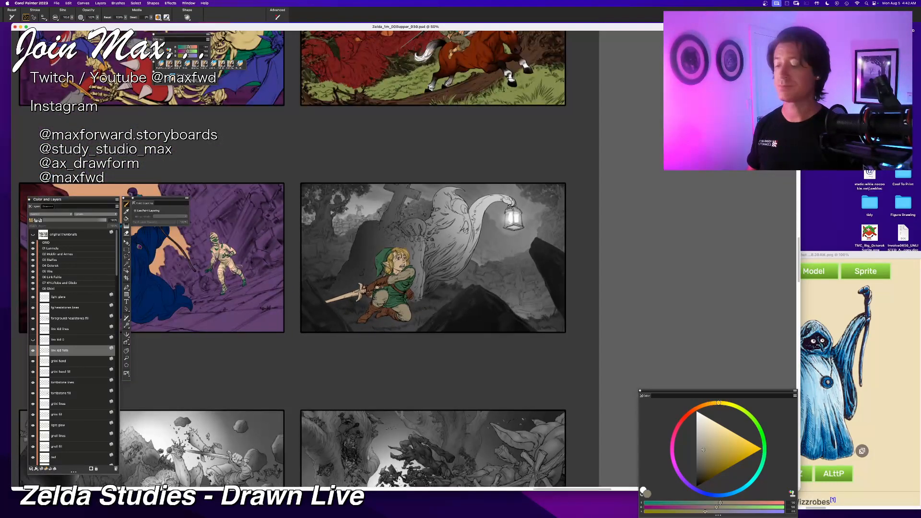
{"action": "key", "text": "super+equal"}
{"action": "key", "text": "super+equal"}
{"action": "key", "text": "super+equal"}
{"action": "key", "text": "super+equal"}
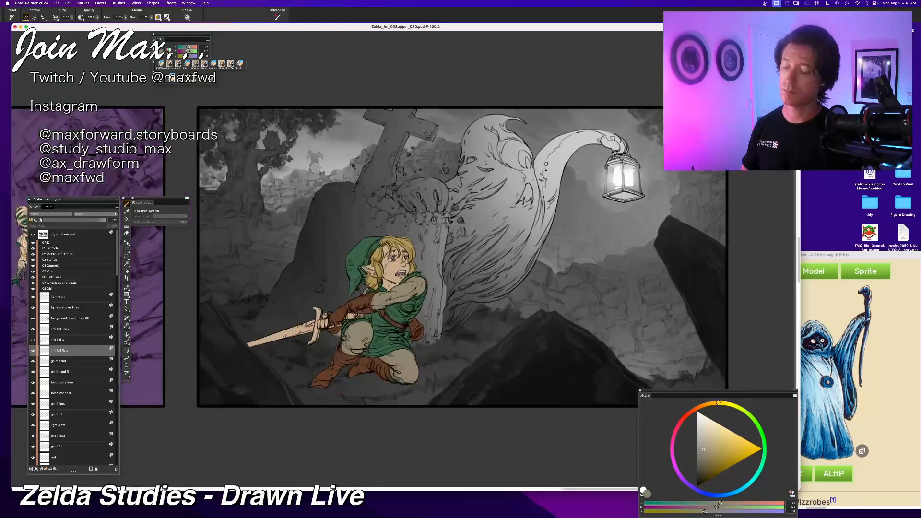
{"action": "key", "text": "super+minus"}
{"action": "key", "text": "super+minus"}
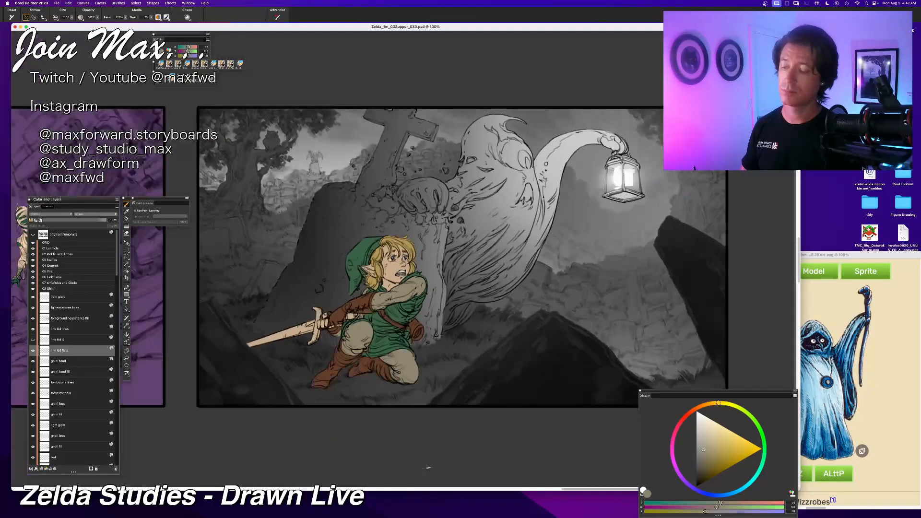
{"action": "key", "text": "super+minus"}
{"action": "key", "text": "super+minus"}
{"action": "key", "text": "super+minus"}
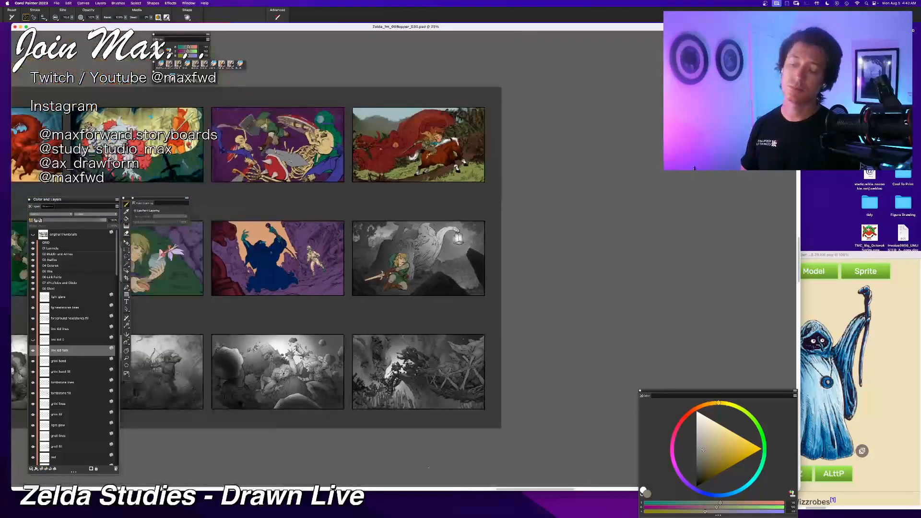
{"action": "left_click_drag", "start_coordinate": [259, 413], "coordinate": [289, 446]}
{"action": "key", "text": "super+plus"}
{"action": "key", "text": "super+plus"}
{"action": "key", "text": "super+plus"}
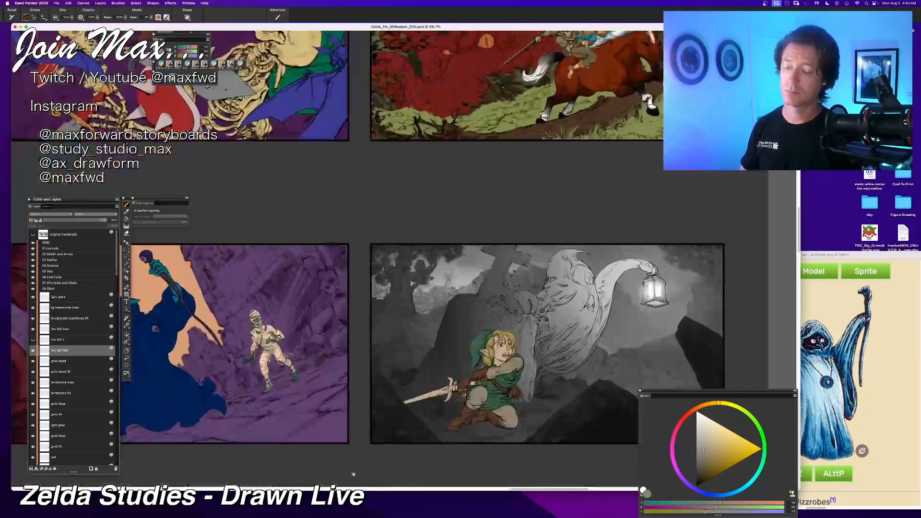
{"action": "left_click_drag", "start_coordinate": [354, 474], "coordinate": [242, 419]}
Step: Choose a dark olive-brown, paint the crossguard of the crouching Link's sword, and resample the browns around it
{"action": "key", "text": "super+plus"}
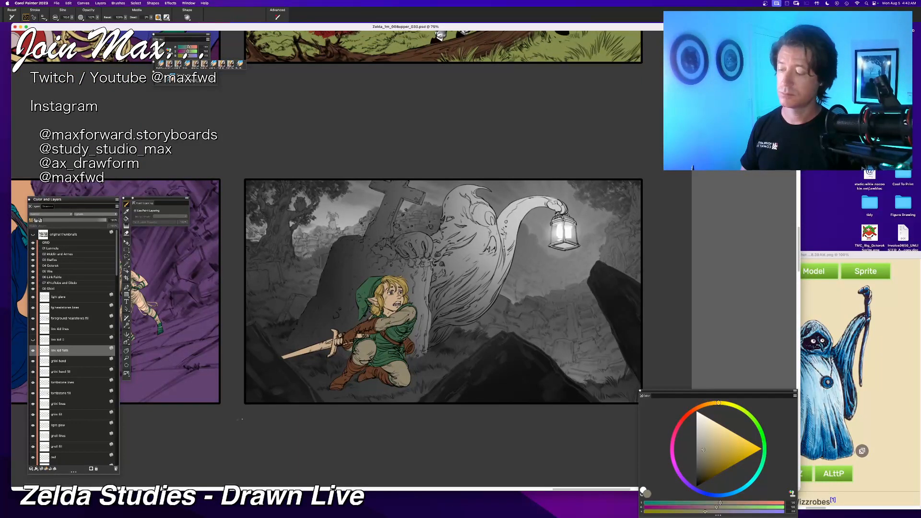
{"action": "key", "text": "super+plus"}
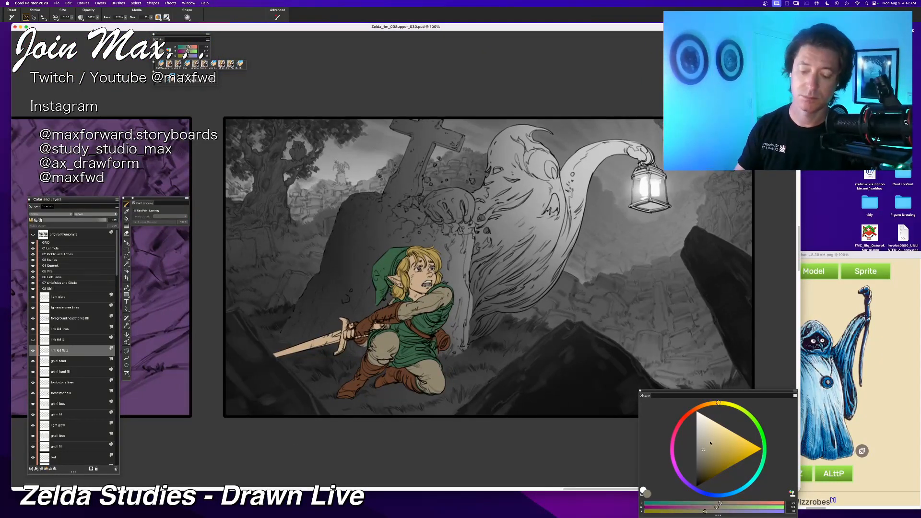
{"action": "left_click", "coordinate": [708, 463]}
{"action": "mouse_move", "coordinate": [344, 321]}
{"action": "left_mouse_down"}
{"action": "mouse_move", "coordinate": [339, 353]}
{"action": "mouse_move", "coordinate": [343, 325]}
{"action": "left_mouse_up"}
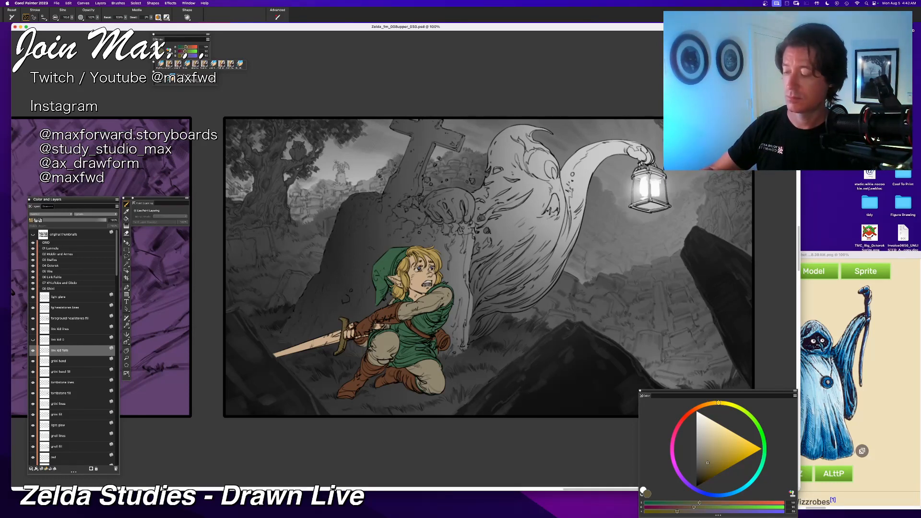
{"action": "left_click", "coordinate": [380, 315], "text": "alt"}
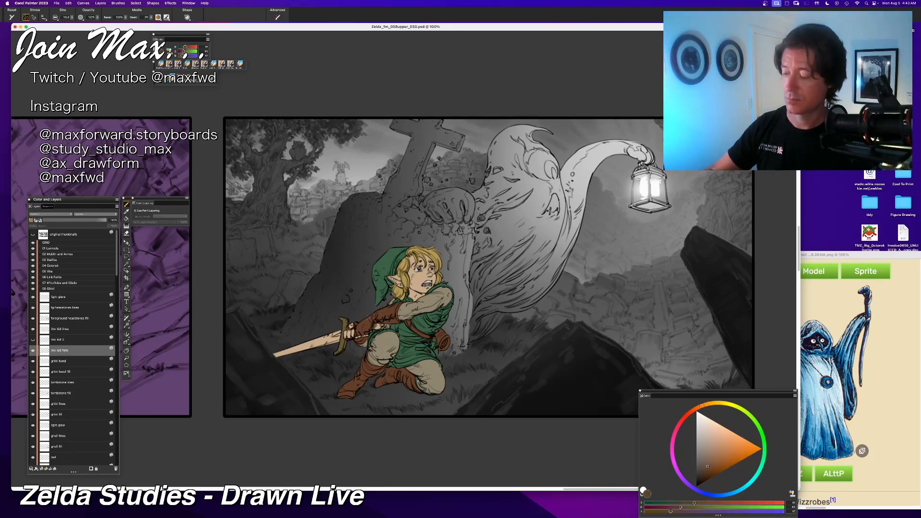
{"action": "left_click", "coordinate": [377, 315], "text": "alt"}
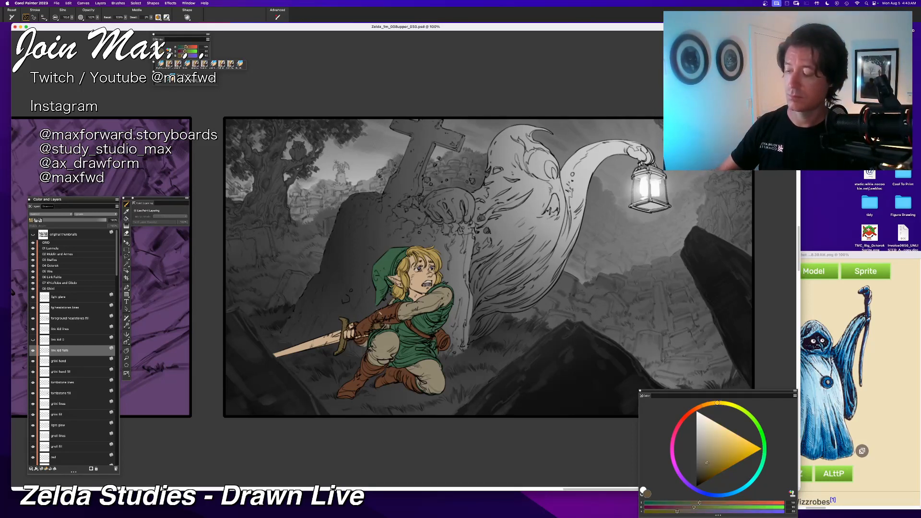
Step: Mix a lighter, muted olive-grey and paint the crouching Link's sword blade from the hilt to the tip
{"action": "left_click_drag", "start_coordinate": [706, 461], "coordinate": [701, 454]}
{"action": "left_click_drag", "start_coordinate": [315, 344], "coordinate": [335, 337]}
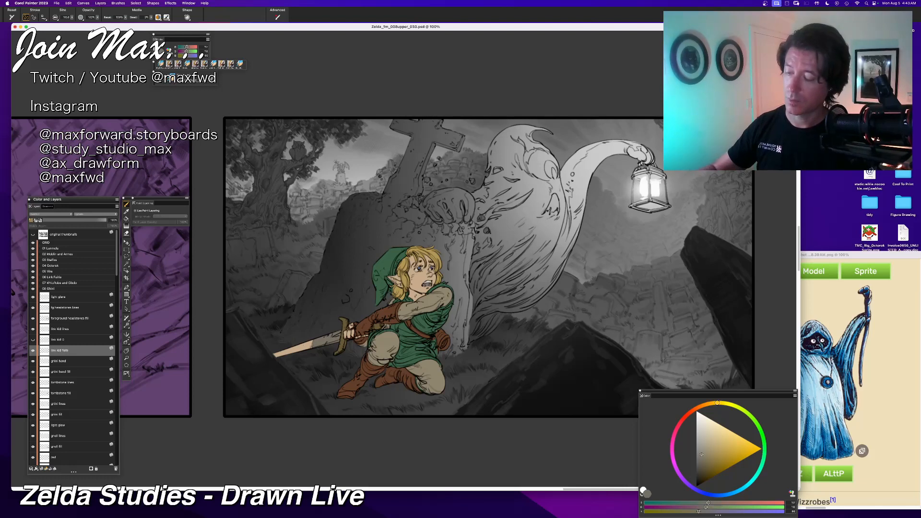
{"action": "left_click_drag", "start_coordinate": [314, 342], "coordinate": [274, 354]}
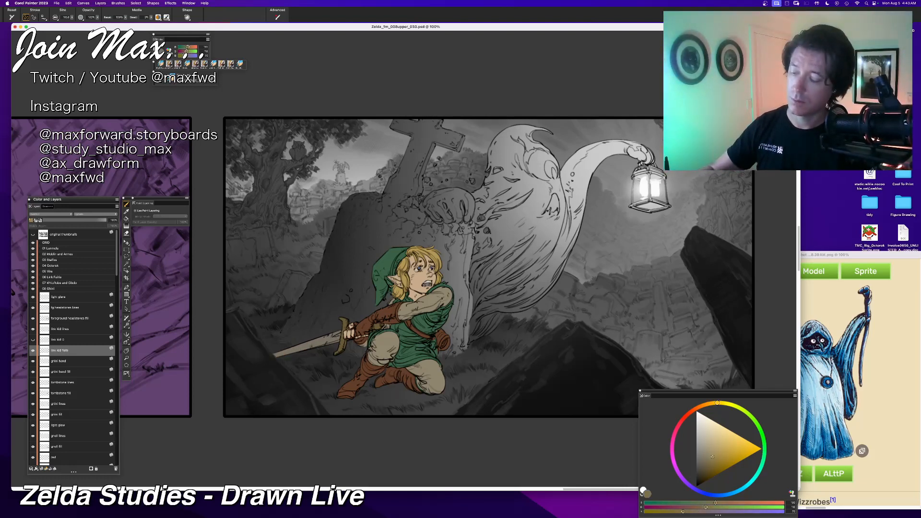
{"action": "scroll", "coordinate": [336, 319], "scroll_direction": "down", "scroll_amount": 3}
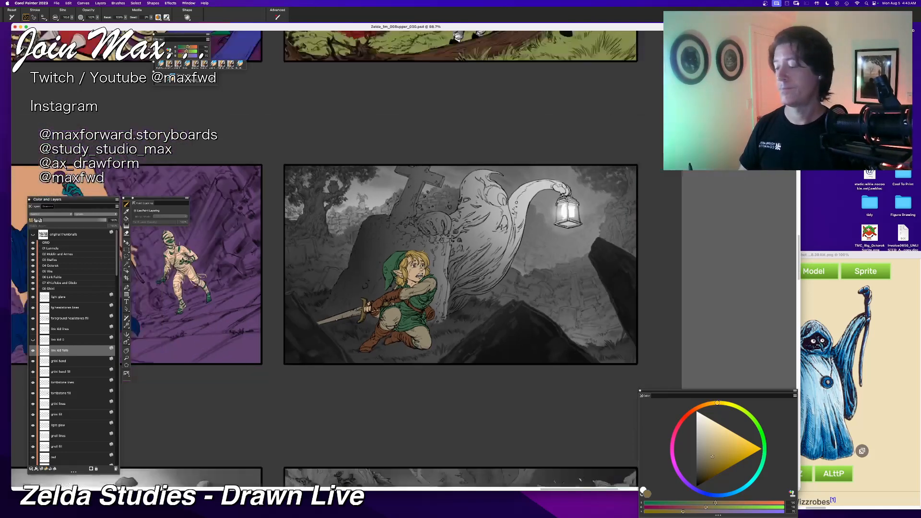
{"action": "scroll", "coordinate": [353, 440], "scroll_direction": "up", "scroll_amount": 3}
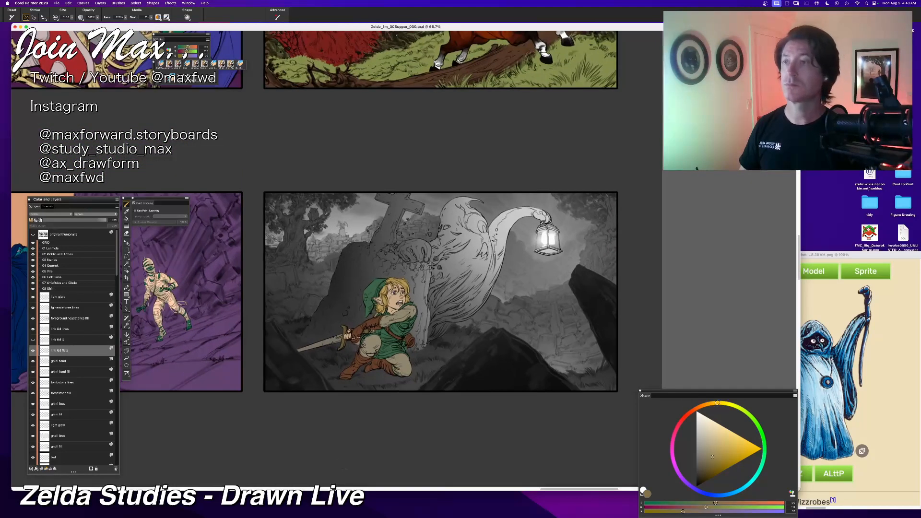
{"action": "left_click_drag", "start_coordinate": [351, 457], "coordinate": [326, 459]}
{"action": "key", "text": "super+equal"}
{"action": "key", "text": "super+minus"}
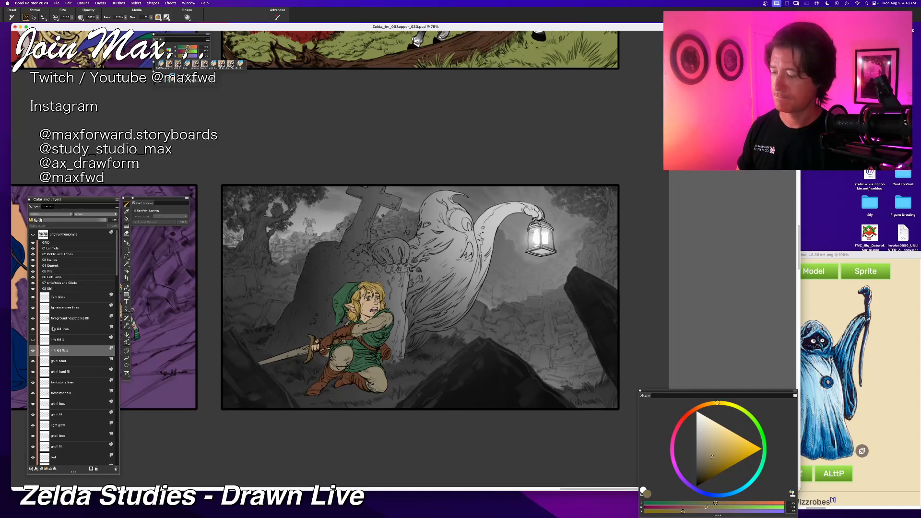
Step: Add a new layer directly above the ghini hand's fill layer and name it "ghini hand 2"
{"action": "left_click", "coordinate": [50, 361]}
{"action": "left_click", "coordinate": [51, 373]}
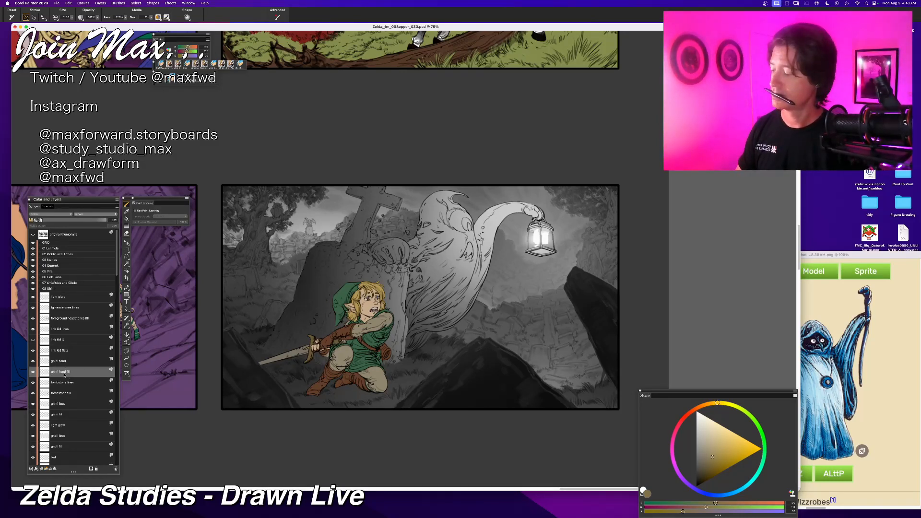
{"action": "key", "text": "super+shift+n"}
{"action": "double_click", "coordinate": [64, 373]}
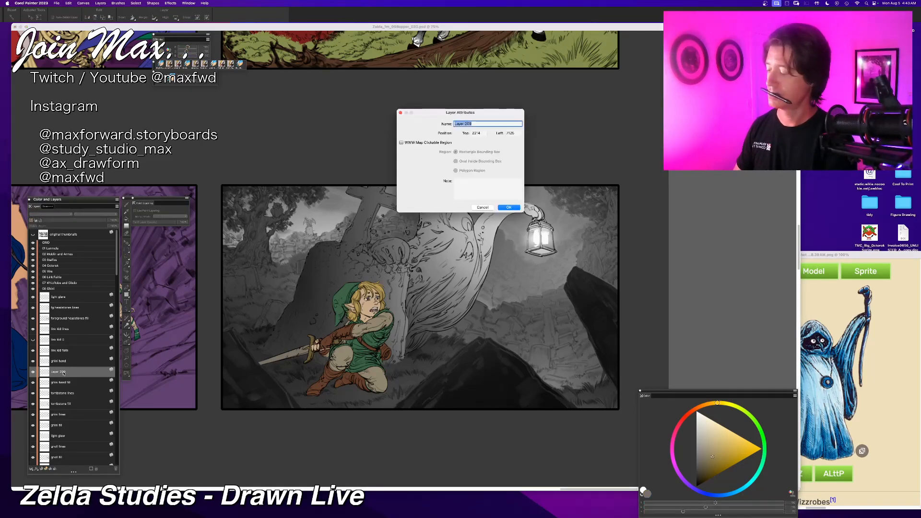
{"action": "type", "text": "ghhin"}
{"action": "key", "text": "BackSpace"}
{"action": "key", "text": "BackSpace"}
{"action": "key", "text": "BackSpace"}
{"action": "key", "text": "BackSpace"}
{"action": "type", "text": "hini hand"}
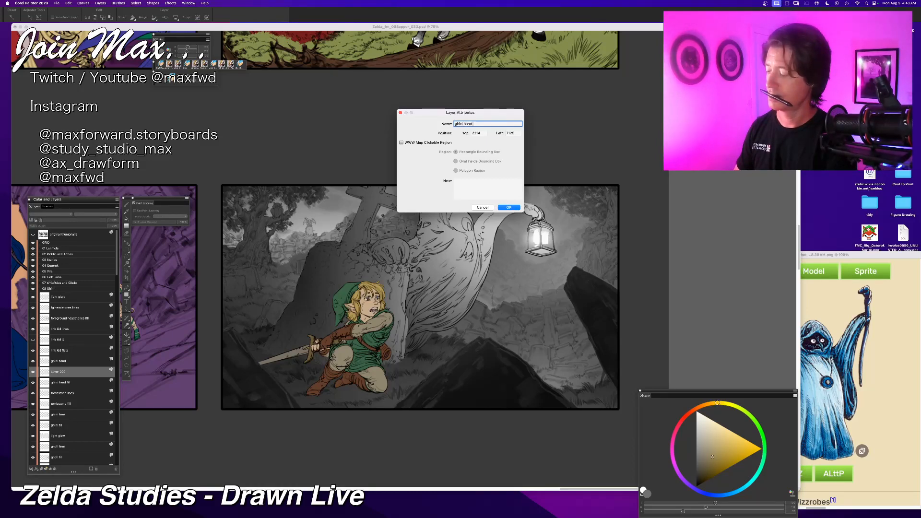
{"action": "type", "text": " 2"}
{"action": "key", "text": "Return"}
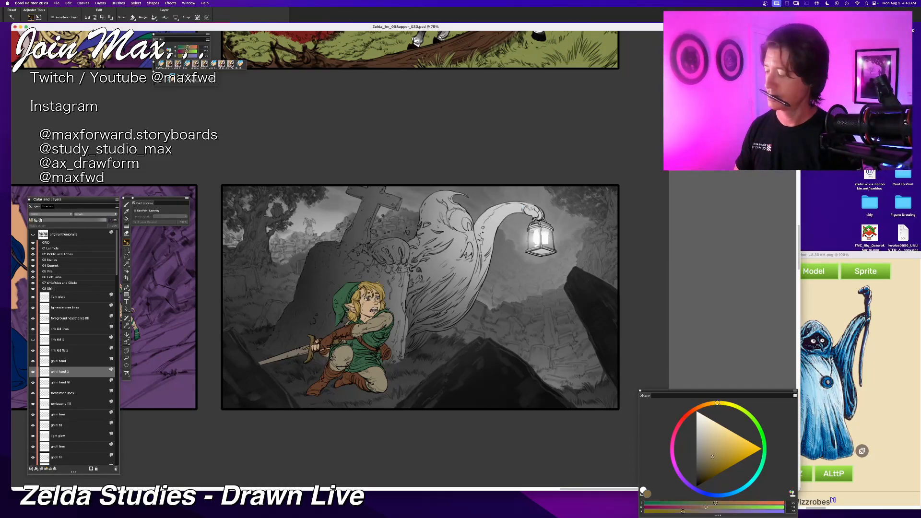
Step: Rename the ghini hand's fill layer as "ghini hand flats"
{"action": "double_click", "coordinate": [52, 382]}
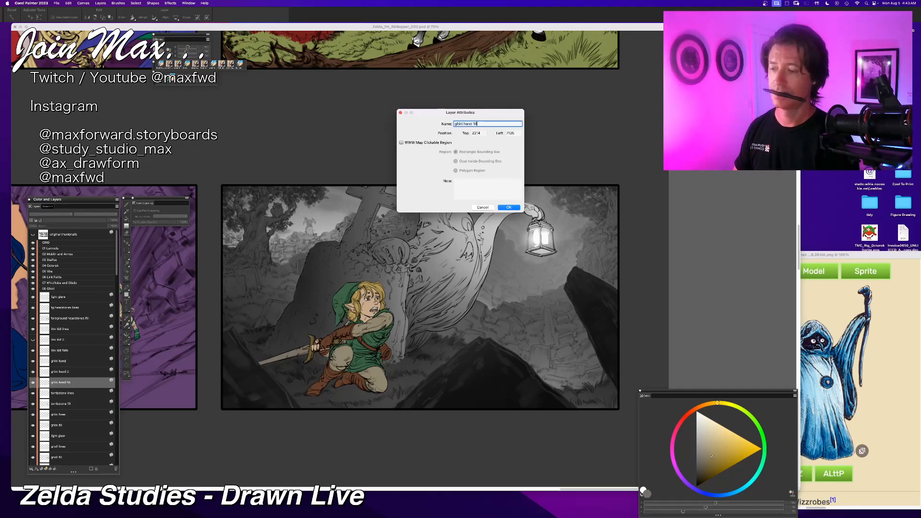
{"action": "key", "text": "BackSpace"}
{"action": "key", "text": "BackSpace"}
{"action": "key", "text": "BackSpace"}
{"action": "key", "text": "BackSpace"}
{"action": "key", "text": "BackSpace"}
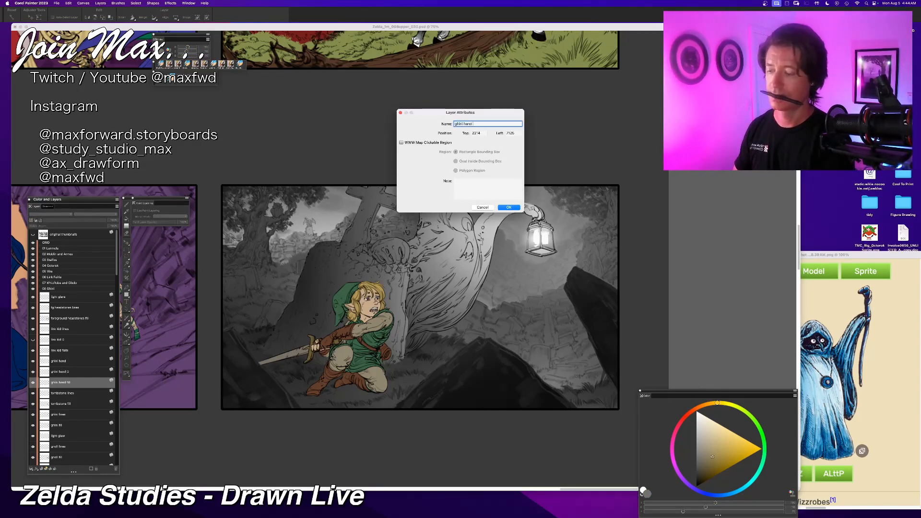
{"action": "key", "text": "BackSpace"}
{"action": "key", "text": "BackSpace"}
{"action": "key", "text": "BackSpace"}
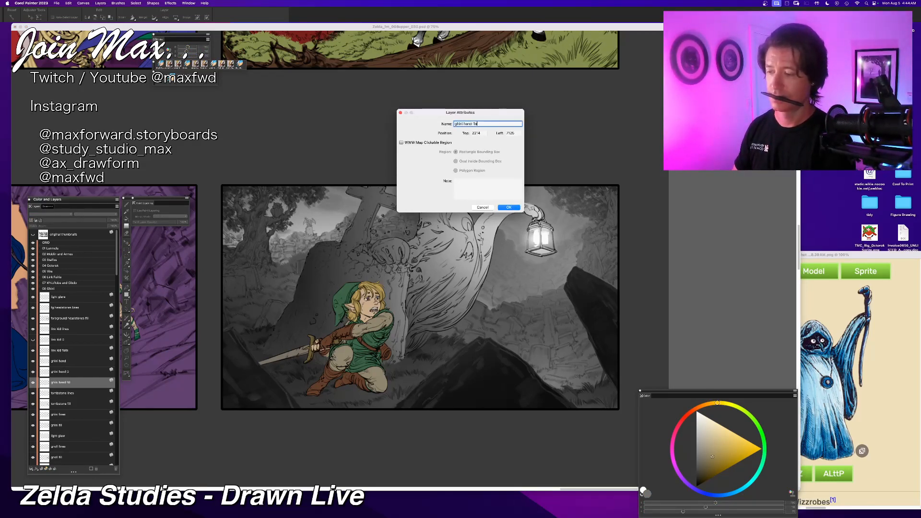
{"action": "type", "text": "flats"}
{"action": "key", "text": "Return"}
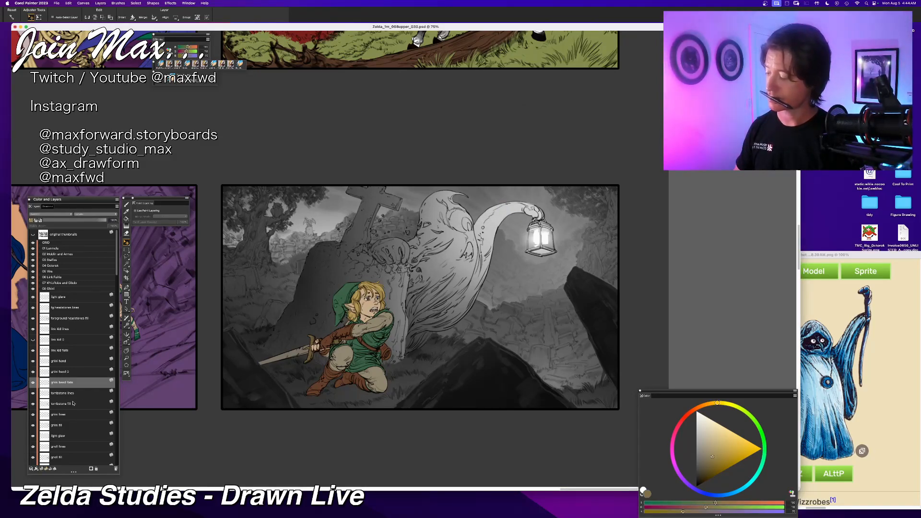
Step: Add a new layer between the ghini's line layer and its fill layer, and name it "ghini D"
{"action": "left_click", "coordinate": [70, 394]}
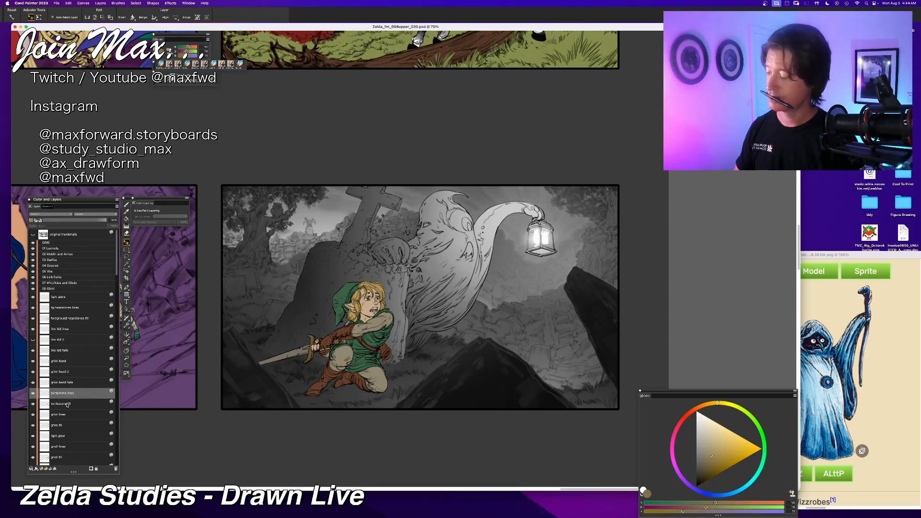
{"action": "left_click", "coordinate": [63, 407]}
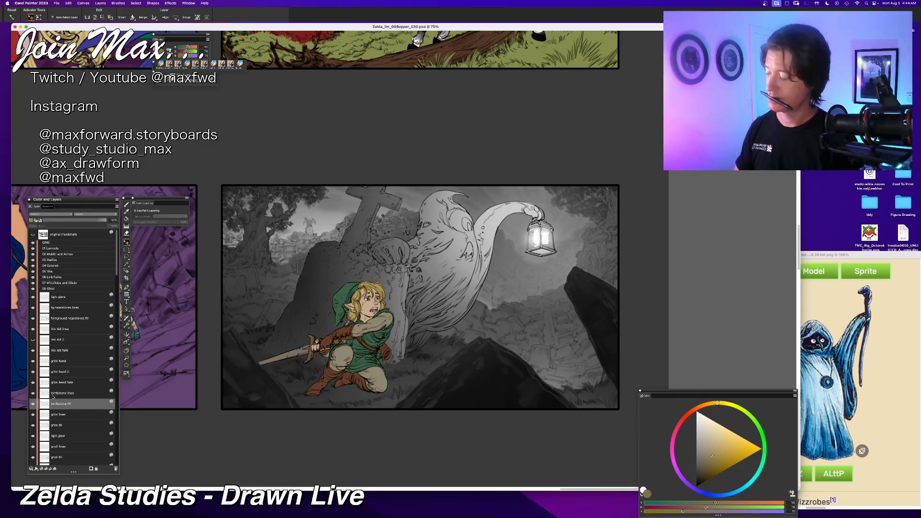
{"action": "left_click", "coordinate": [57, 415]}
{"action": "left_click", "coordinate": [61, 425]}
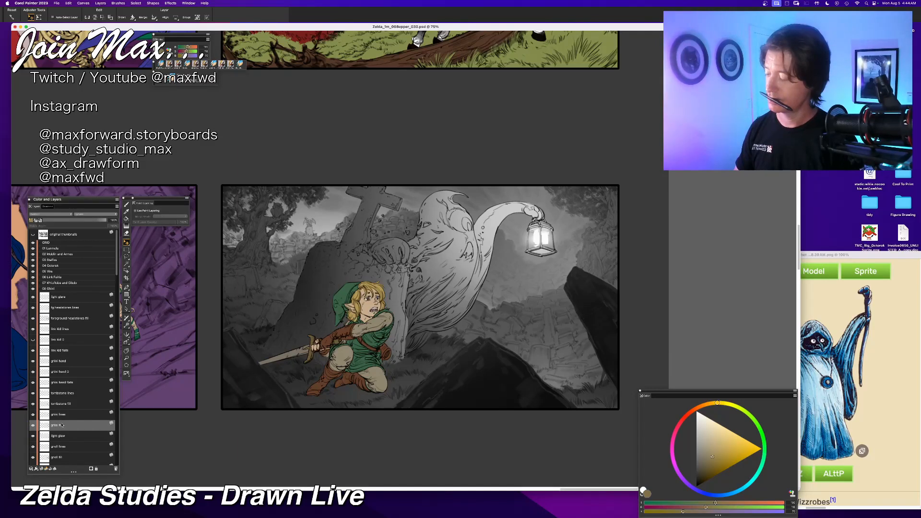
{"action": "key", "text": "super+shift+n"}
{"action": "double_click", "coordinate": [59, 425]}
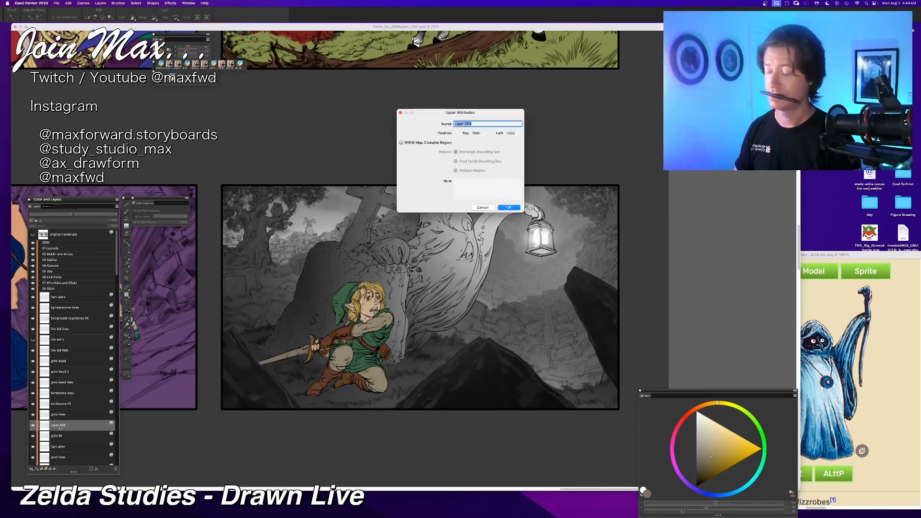
{"action": "type", "text": "ghini"}
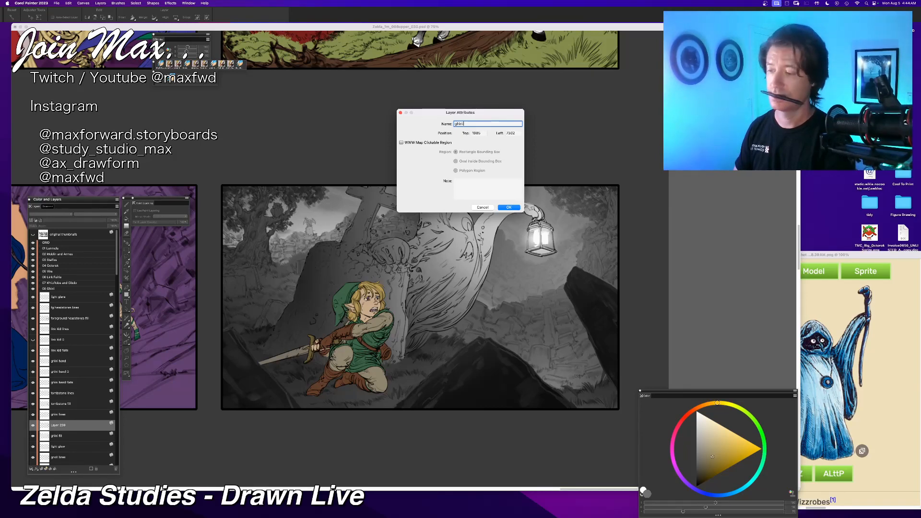
{"action": "type", "text": " linD"}
{"action": "key", "text": "Return"}
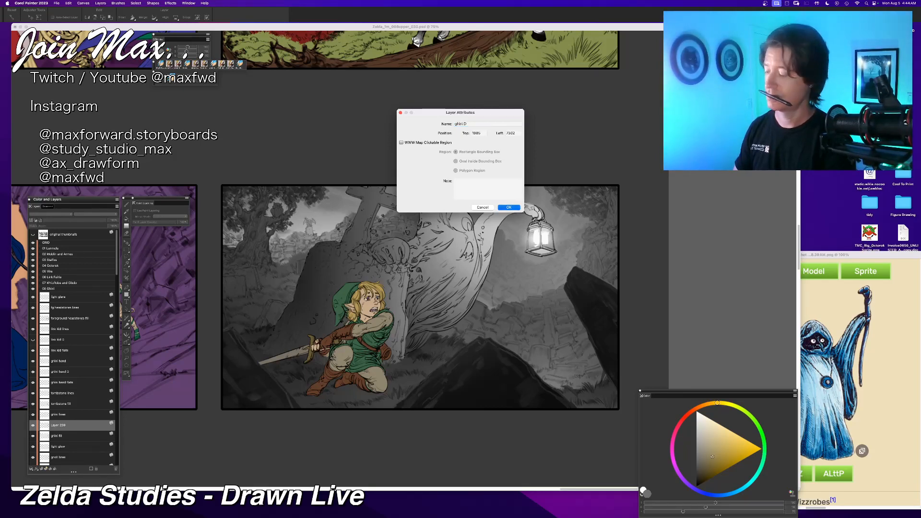
Step: Rename the ghini's fill layer as "ghini flats"
{"action": "double_click", "coordinate": [56, 437]}
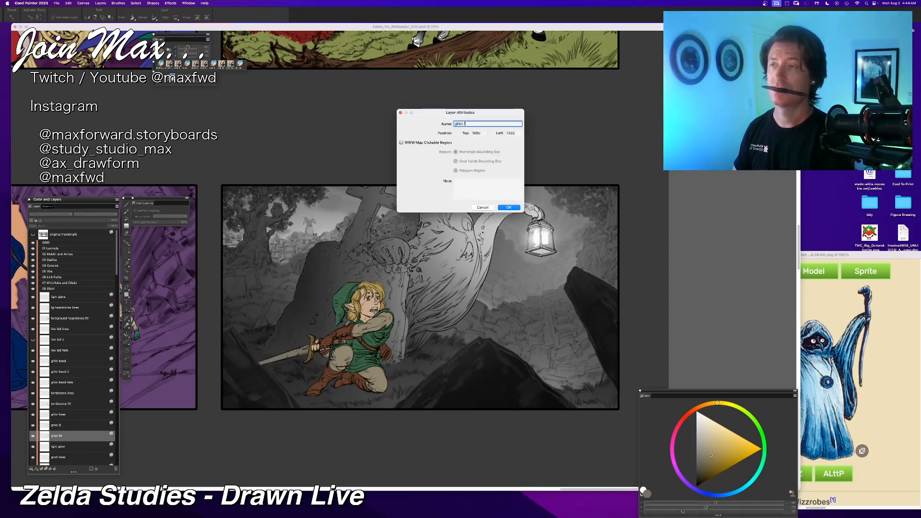
{"action": "type", "text": "lats"}
{"action": "key", "text": "Return"}
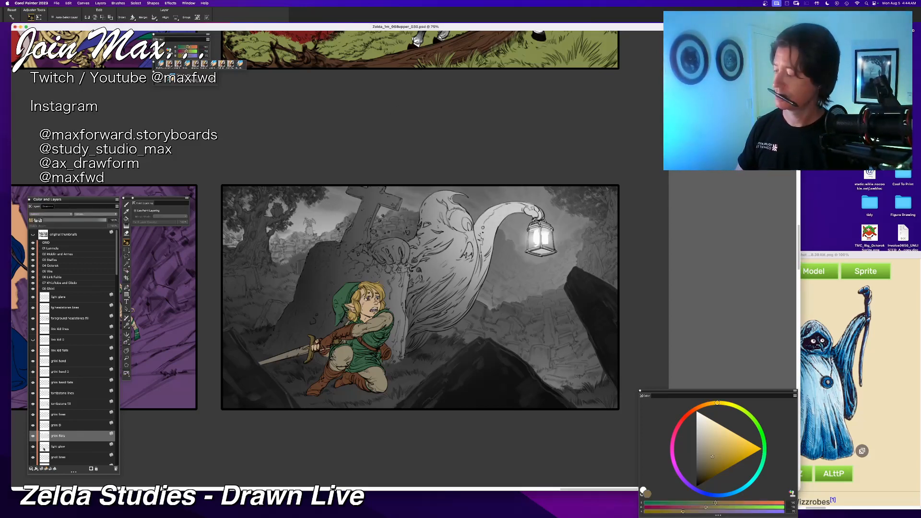
Step: Hide the "ghini D" layer and fill the "ghini flats" layer with a pale peach colour
{"action": "key", "text": "super+minus"}
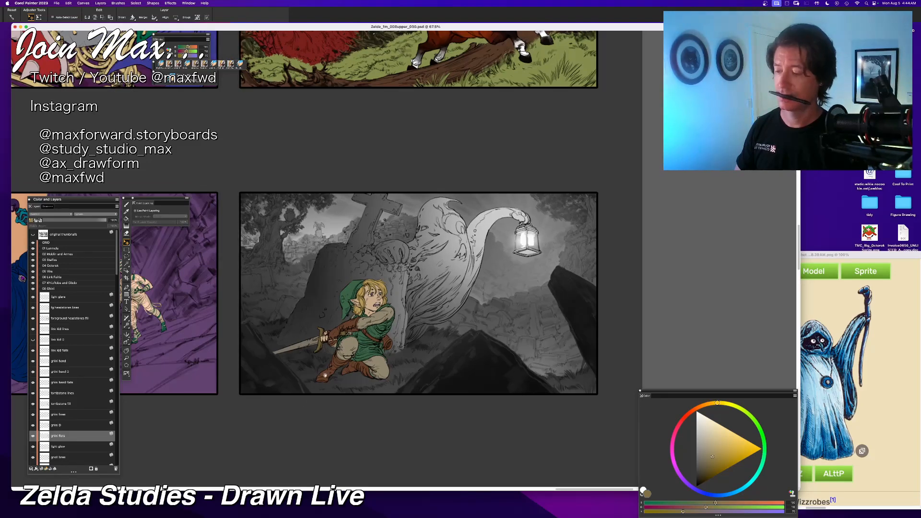
{"action": "left_click_drag", "start_coordinate": [325, 375], "coordinate": [309, 400]}
{"action": "key", "text": "super+equal"}
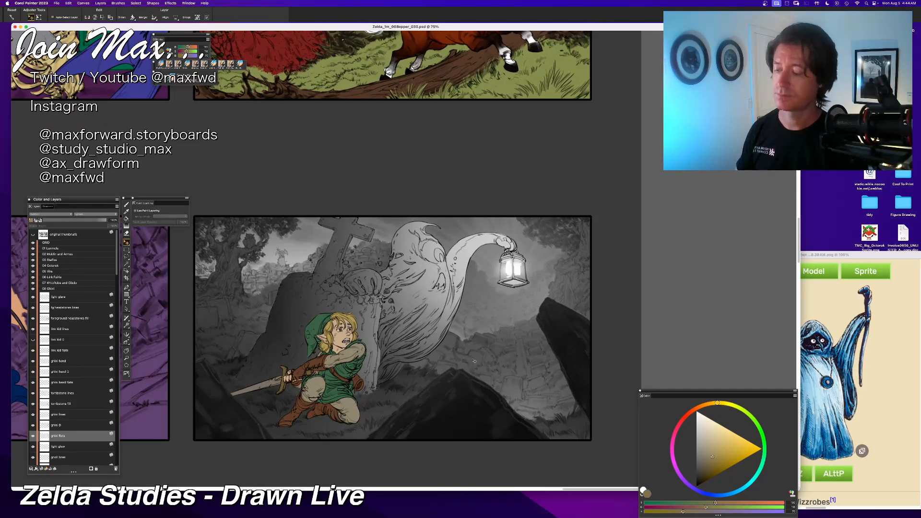
{"action": "left_click", "coordinate": [33, 425]}
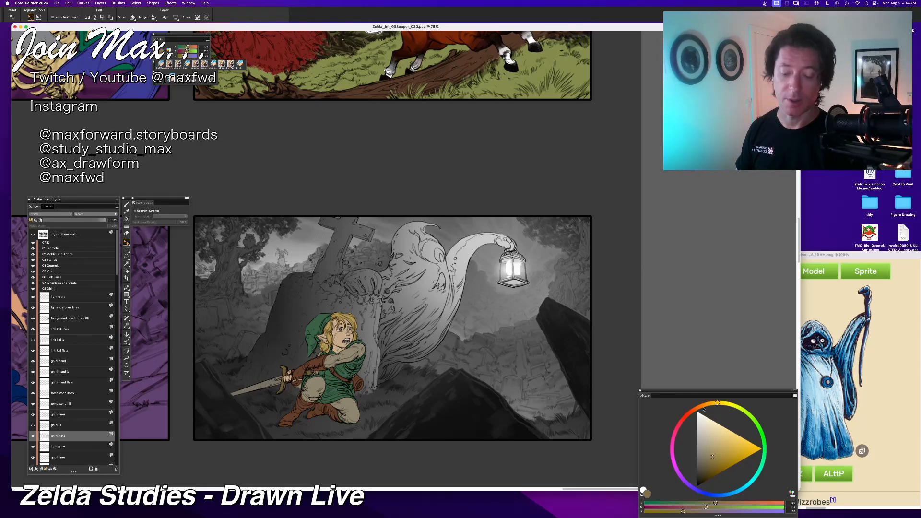
{"action": "left_click", "coordinate": [714, 404]}
{"action": "left_click_drag", "start_coordinate": [712, 433], "coordinate": [713, 428]}
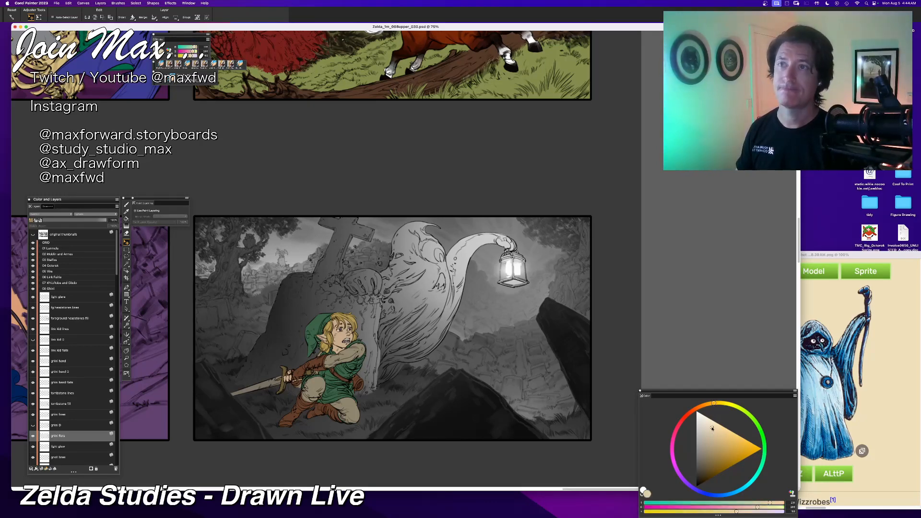
{"action": "key", "text": "super+f"}
{"action": "key", "text": "Return"}
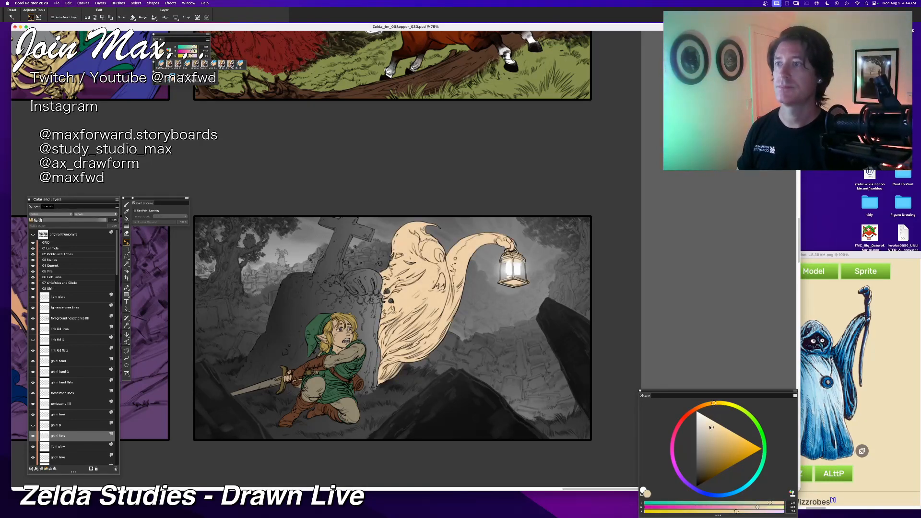
Step: Fine-tune the pale peach colour and refill the "ghini flats" layer with it
{"action": "left_click_drag", "start_coordinate": [721, 434], "coordinate": [709, 425]}
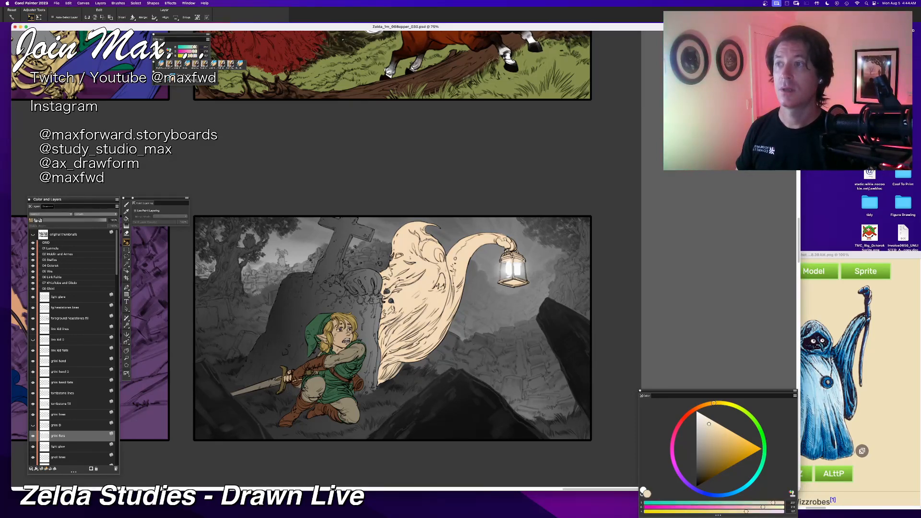
{"action": "left_click", "coordinate": [712, 428]}
{"action": "key", "text": "super+f"}
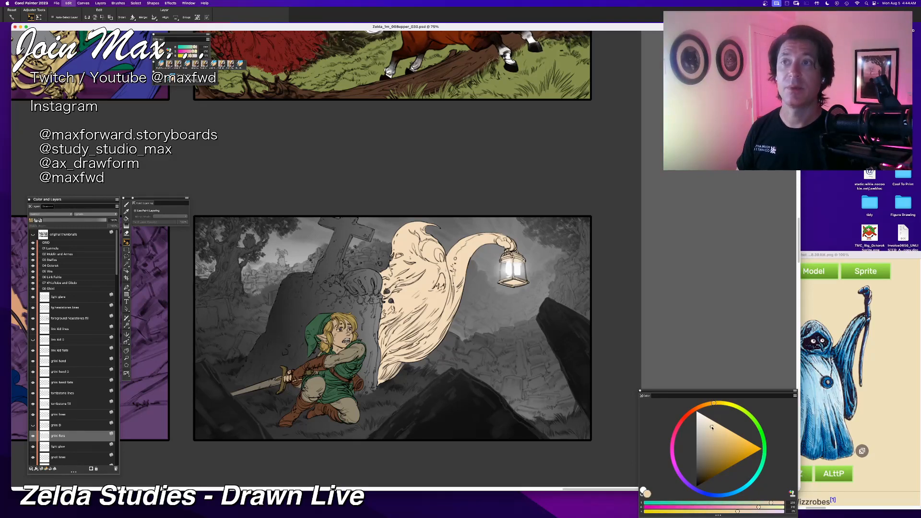
{"action": "key", "text": "Return"}
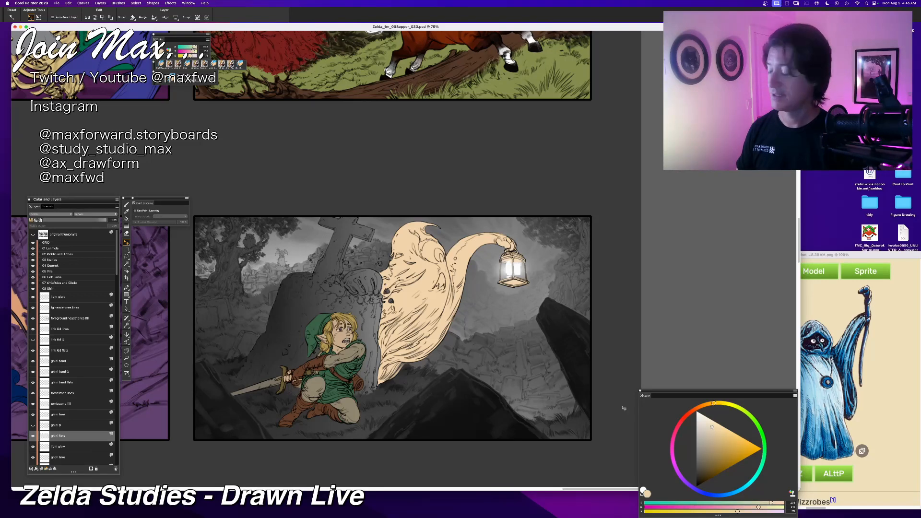
Step: Hide the "ghini hand 2" layer and fill the "ghini hand flats" layer with the same pale peach
{"action": "left_click", "coordinate": [63, 373]}
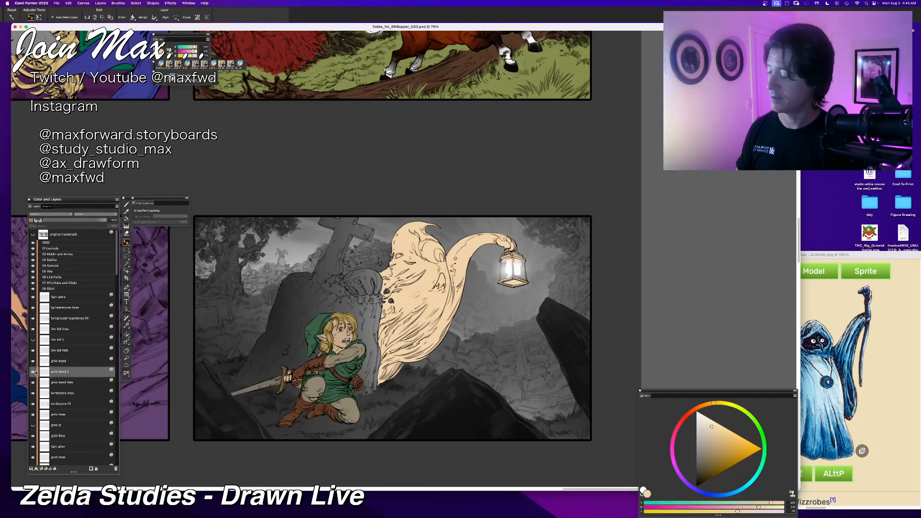
{"action": "left_click", "coordinate": [32, 373]}
{"action": "left_click", "coordinate": [76, 383]}
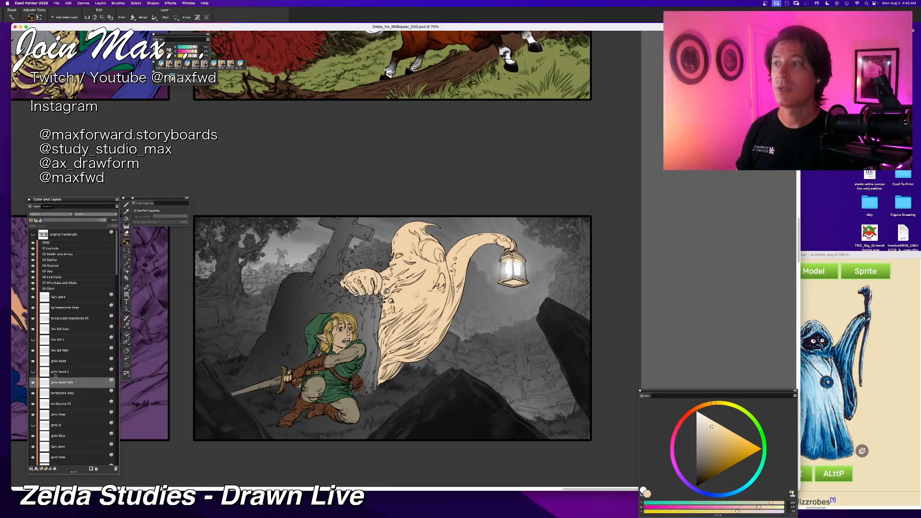
{"action": "scroll", "coordinate": [285, 323], "scroll_direction": "up", "scroll_amount": 2}
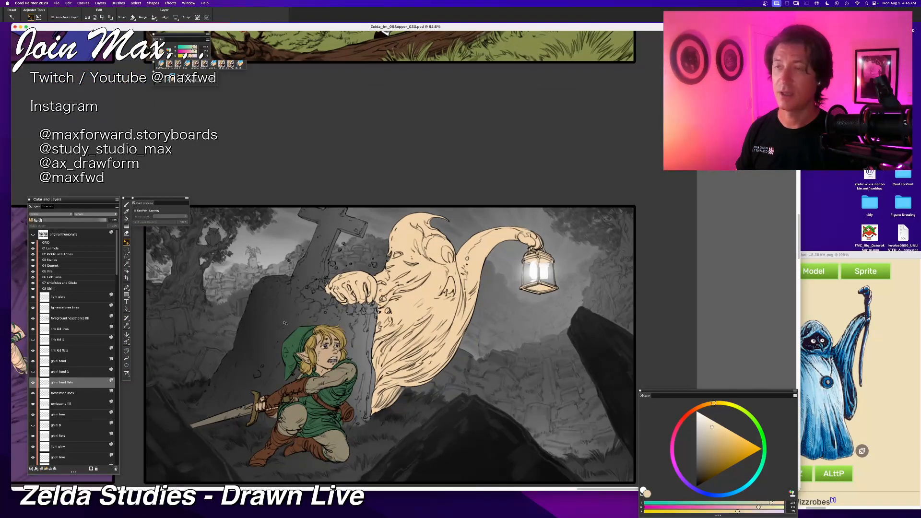
{"action": "scroll", "coordinate": [303, 323], "scroll_direction": "down", "scroll_amount": 4}
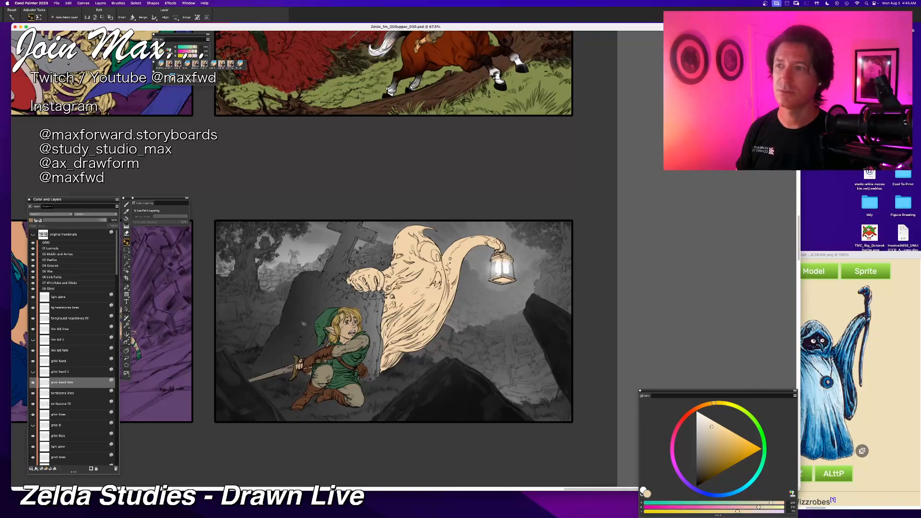
{"action": "scroll", "coordinate": [302, 323], "scroll_direction": "up", "scroll_amount": 2}
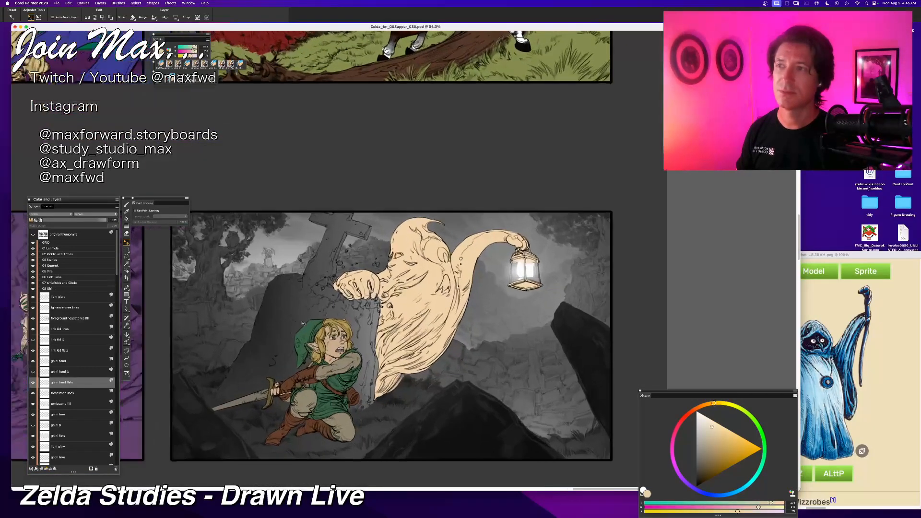
{"action": "scroll", "coordinate": [303, 323], "scroll_direction": "down", "scroll_amount": 2}
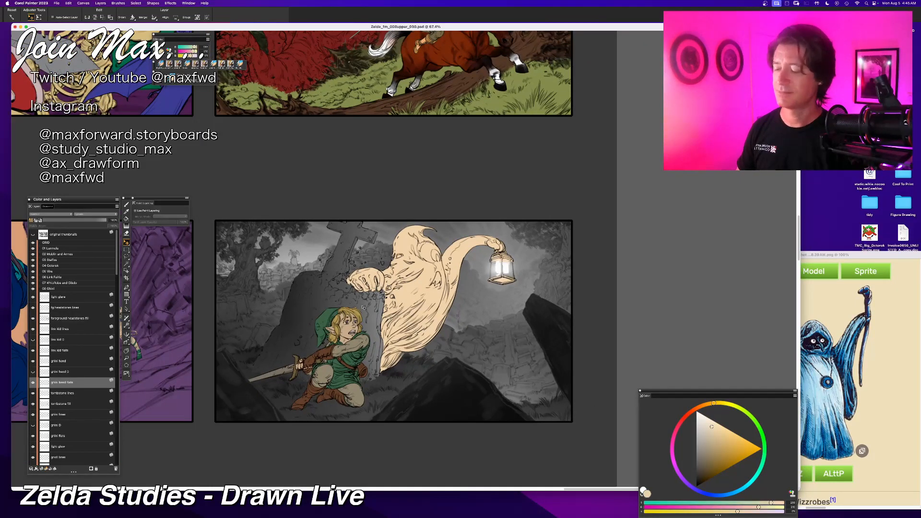
{"action": "scroll", "coordinate": [363, 308], "scroll_direction": "up", "scroll_amount": 1}
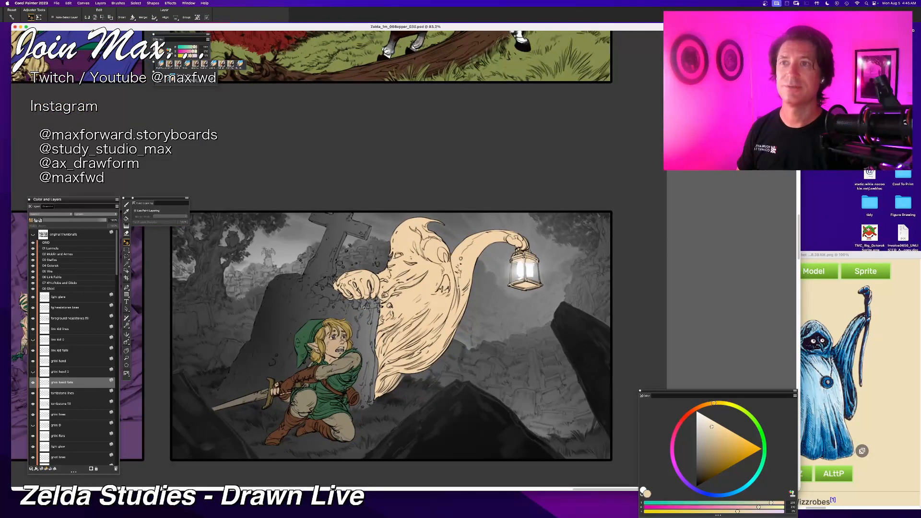
Step: Choose a mid grey and brush it into the torn holes across the ghini's upper body on the "ghini flats" layer
{"action": "scroll", "coordinate": [411, 305], "scroll_direction": "up", "scroll_amount": 1}
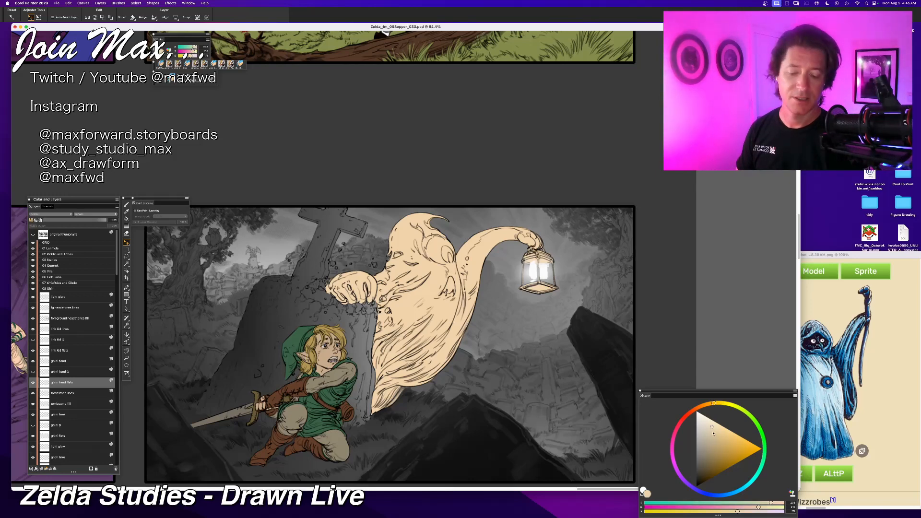
{"action": "left_click_drag", "start_coordinate": [713, 433], "coordinate": [701, 444]}
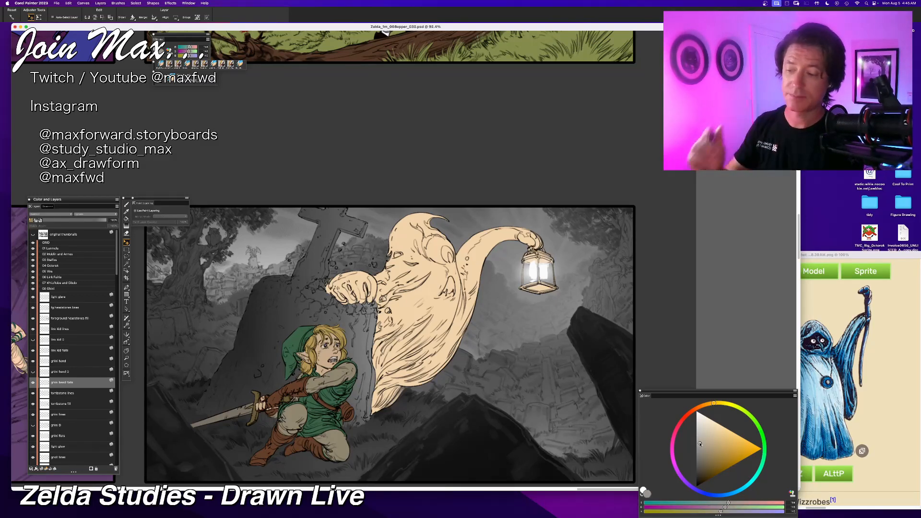
{"action": "key", "text": "b"}
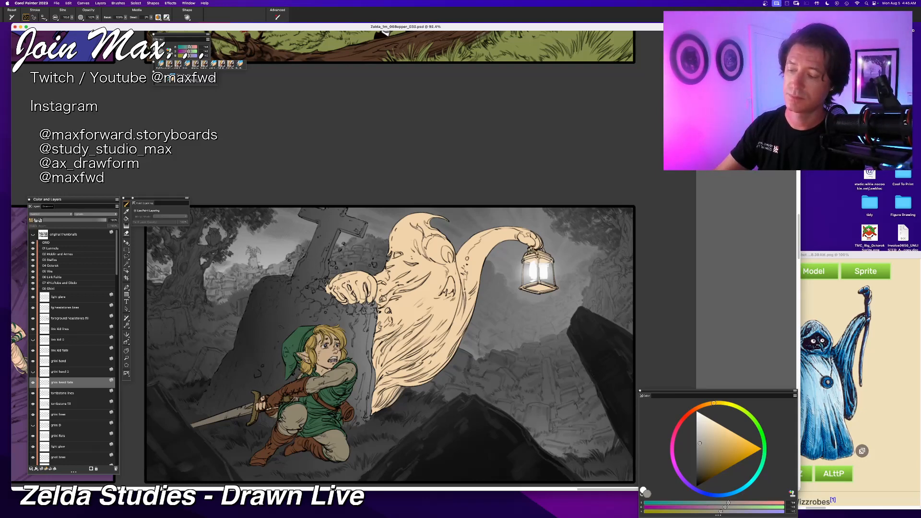
{"action": "left_click", "coordinate": [32, 382]}
{"action": "left_click", "coordinate": [32, 382]}
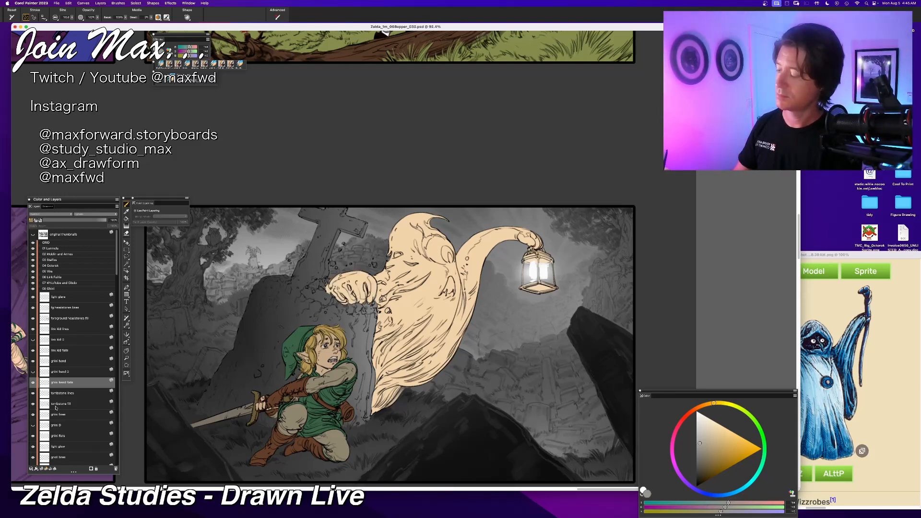
{"action": "left_click", "coordinate": [54, 437]}
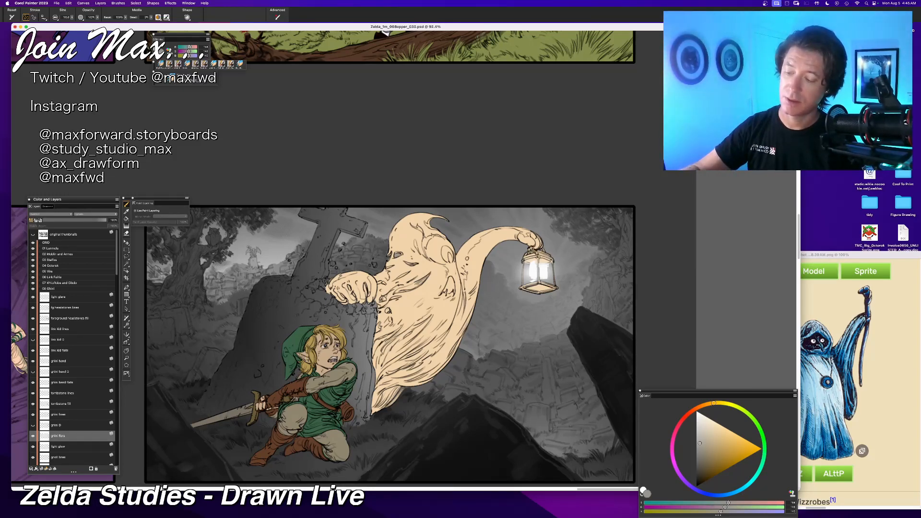
{"action": "left_click_drag", "start_coordinate": [416, 285], "coordinate": [404, 289]}
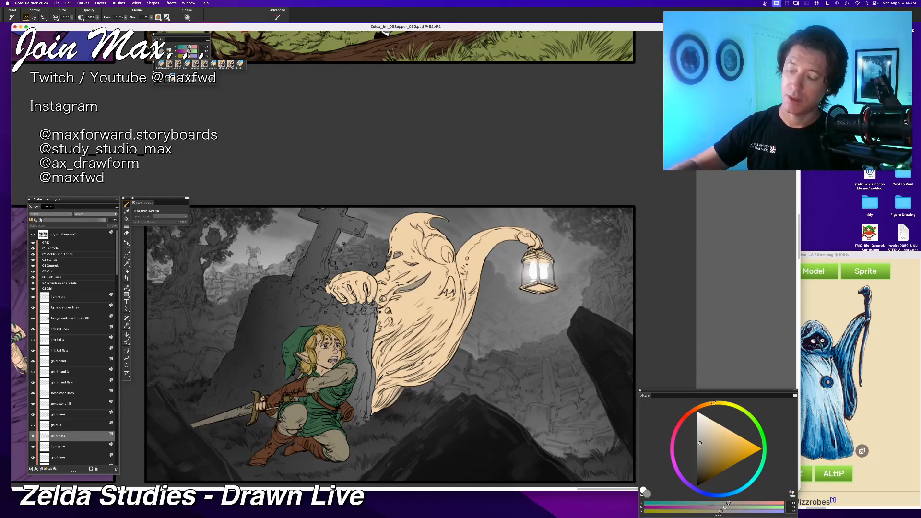
{"action": "left_click_drag", "start_coordinate": [407, 269], "coordinate": [400, 277]}
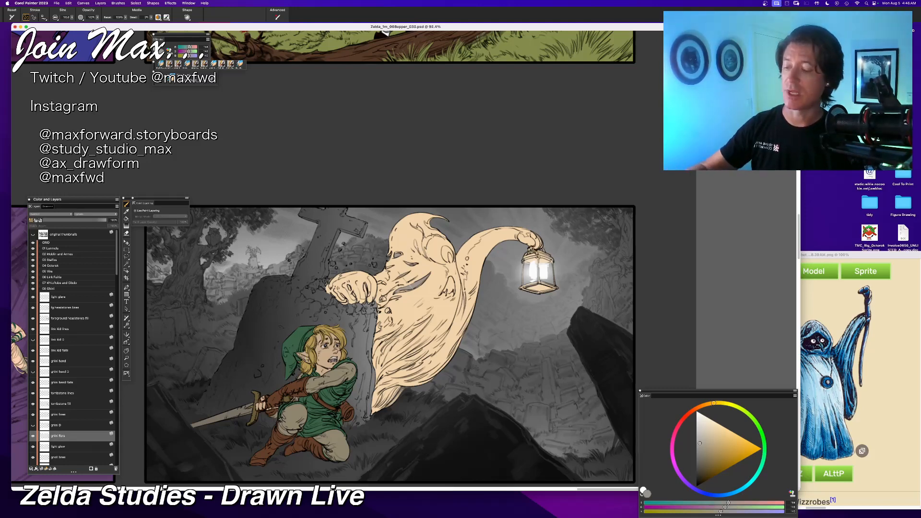
Step: Brush the same grey into the jagged hole and remaining tears of the ghini's body, undoing the last stray stroke
{"action": "key", "text": "super+plus"}
{"action": "key", "text": "super+plus"}
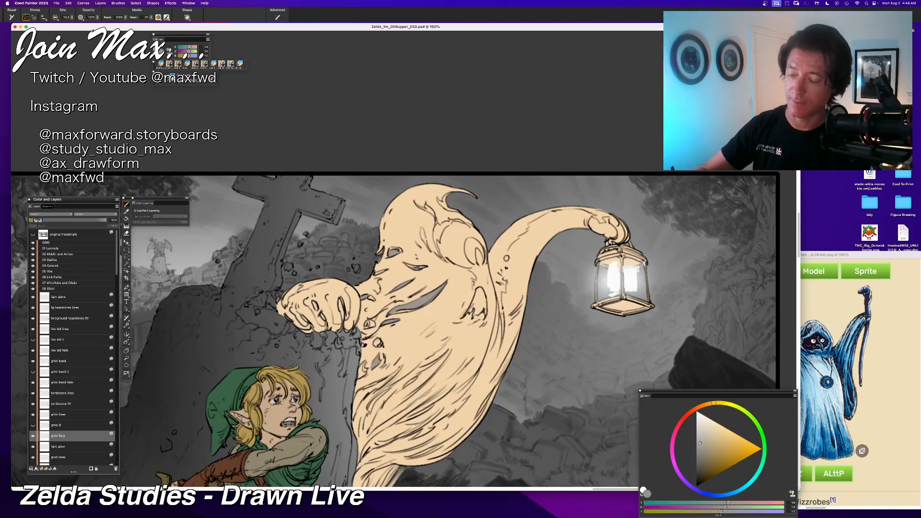
{"action": "mouse_move", "coordinate": [471, 312]}
{"action": "left_mouse_down"}
{"action": "mouse_move", "coordinate": [477, 292]}
{"action": "mouse_move", "coordinate": [486, 309]}
{"action": "mouse_move", "coordinate": [475, 314]}
{"action": "left_mouse_up"}
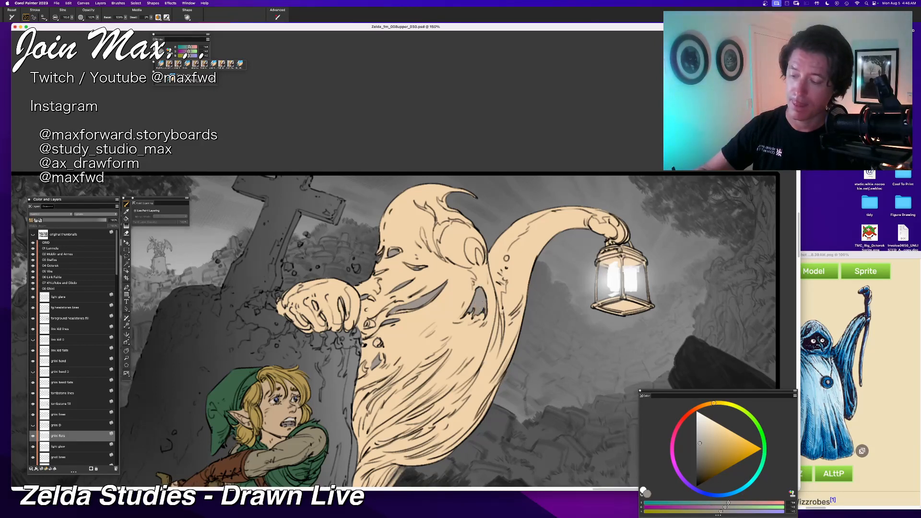
{"action": "key", "text": "super+minus"}
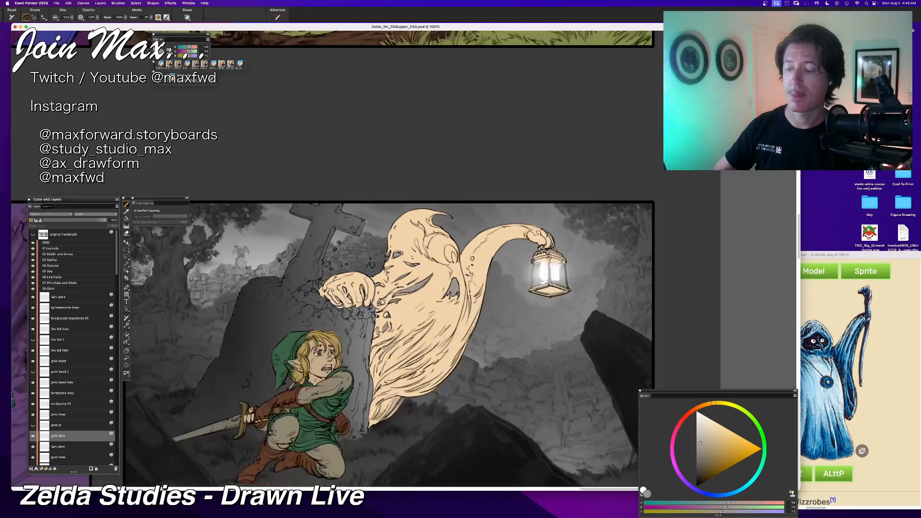
{"action": "key", "text": "super+plus"}
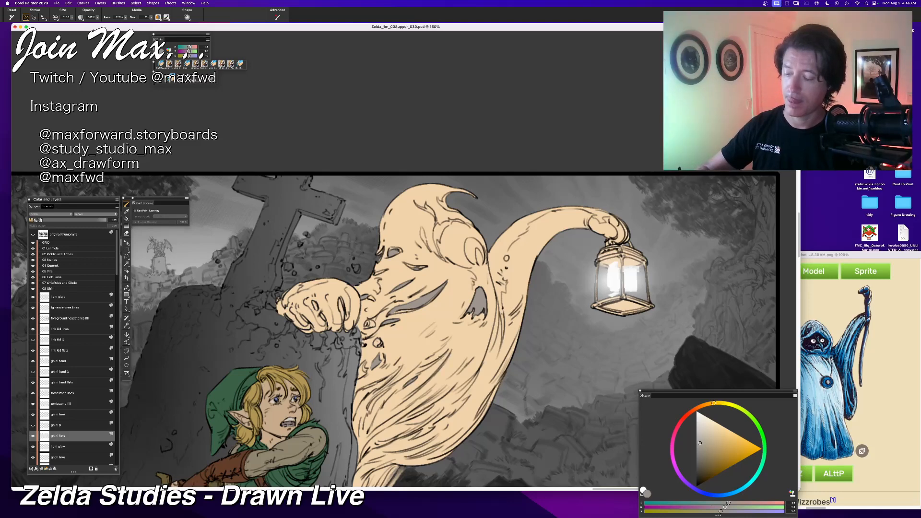
{"action": "key", "text": "super+minus"}
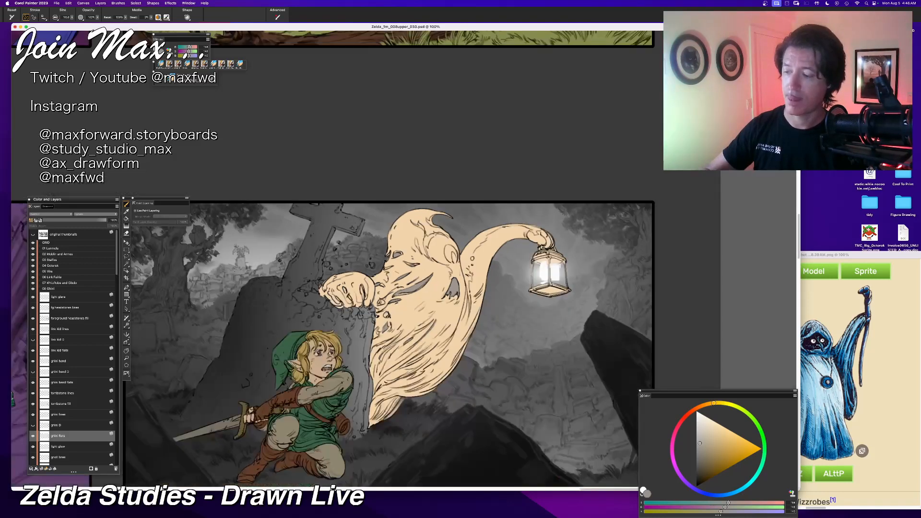
{"action": "key", "text": "super+plus"}
{"action": "left_click_drag", "start_coordinate": [418, 398], "coordinate": [425, 354]}
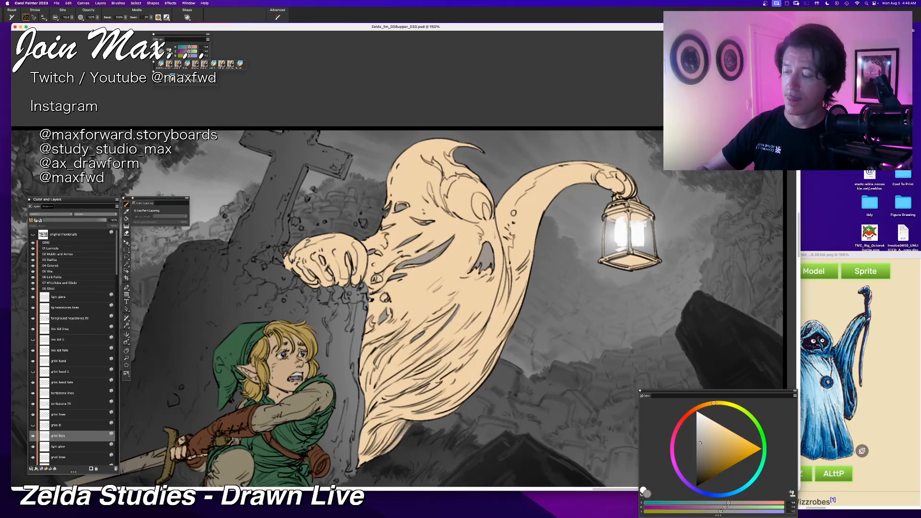
{"action": "key", "text": "super+z"}
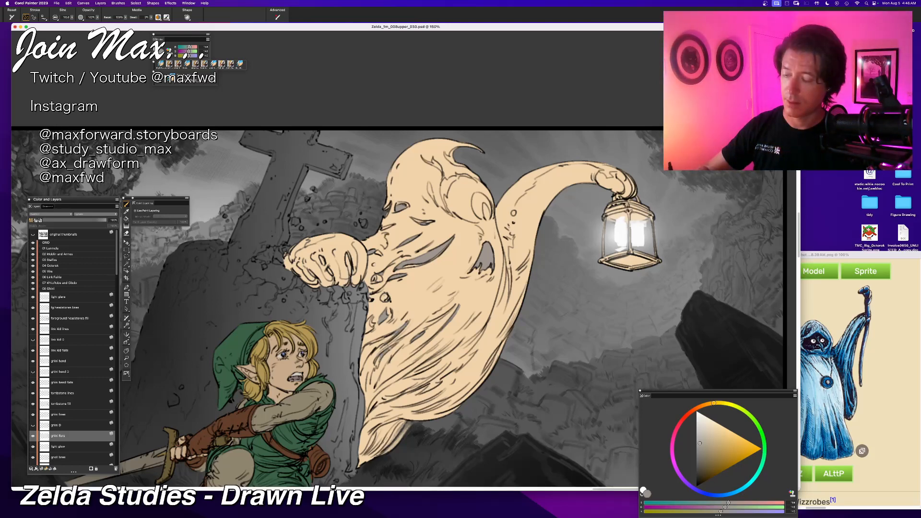
{"action": "key", "text": "super+minus"}
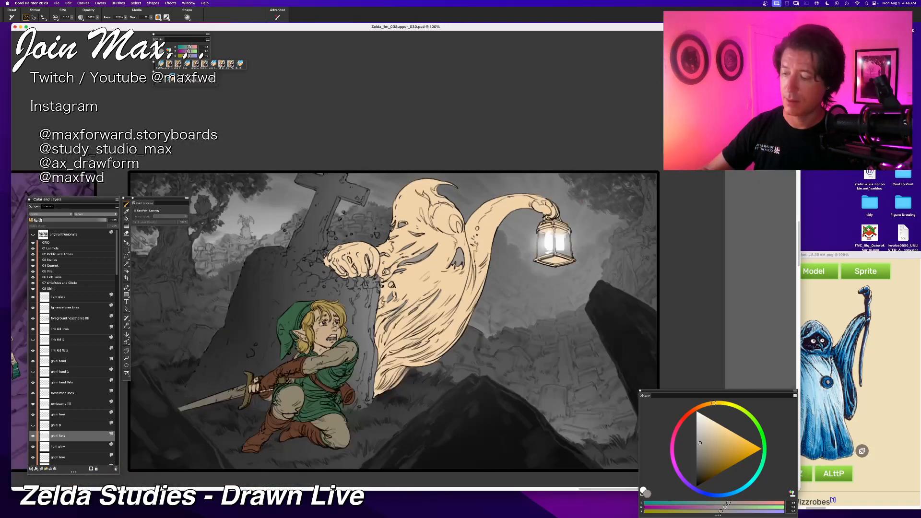
{"action": "key", "text": "super+equal"}
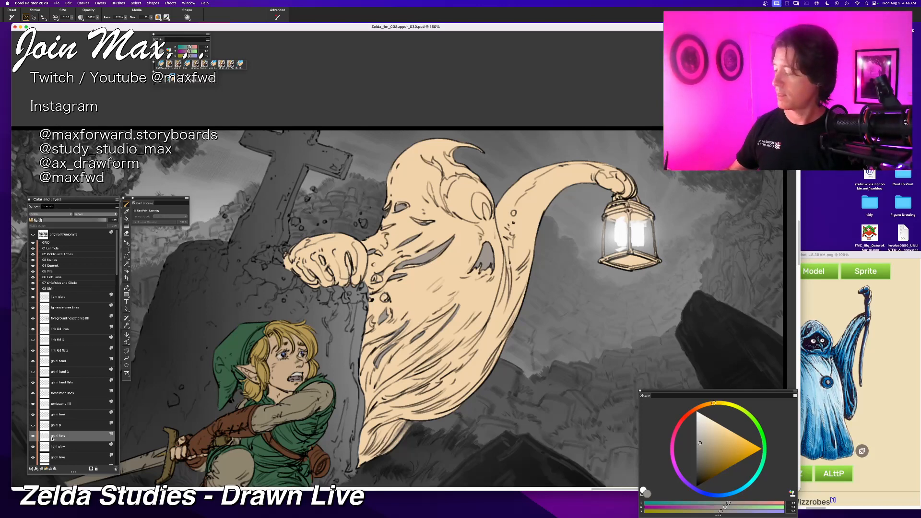
Step: Check the hand's fill by toggling "ghini hand flats", and paint the gap in the ghini's hand grey on that layer
{"action": "left_click", "coordinate": [32, 382]}
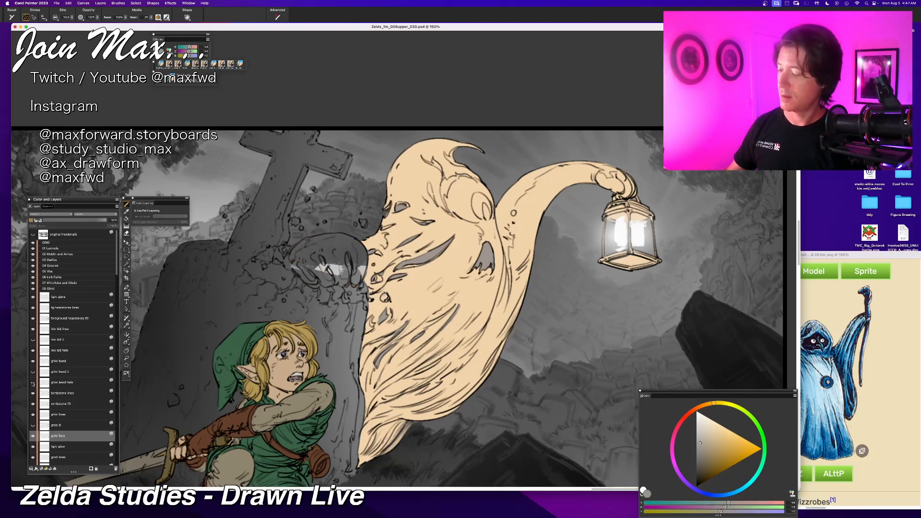
{"action": "left_click", "coordinate": [32, 383]}
{"action": "left_click", "coordinate": [60, 383]}
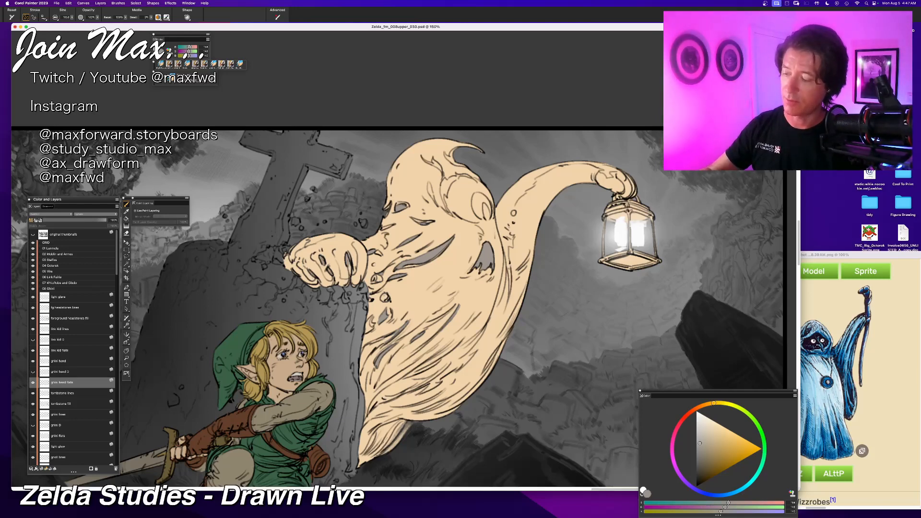
{"action": "key", "text": "super+minus"}
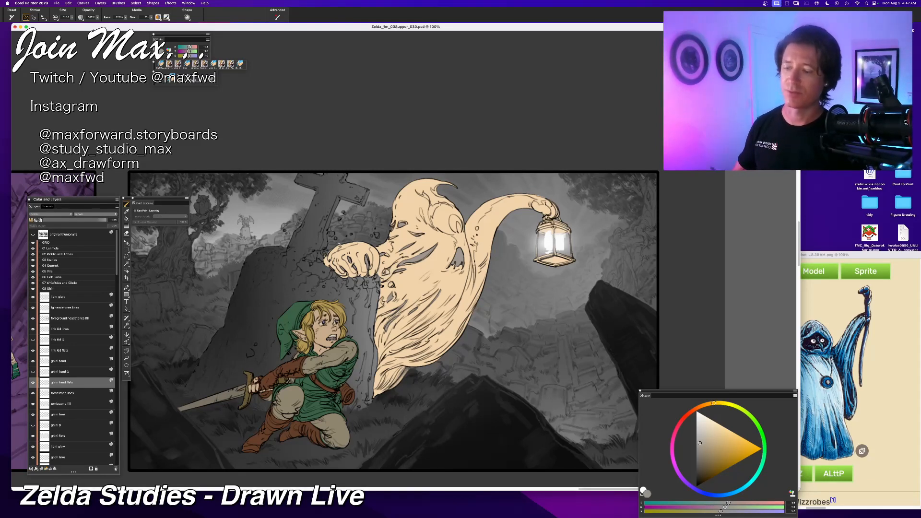
{"action": "key", "text": "super+plus"}
{"action": "left_click_drag", "start_coordinate": [479, 214], "coordinate": [382, 290]}
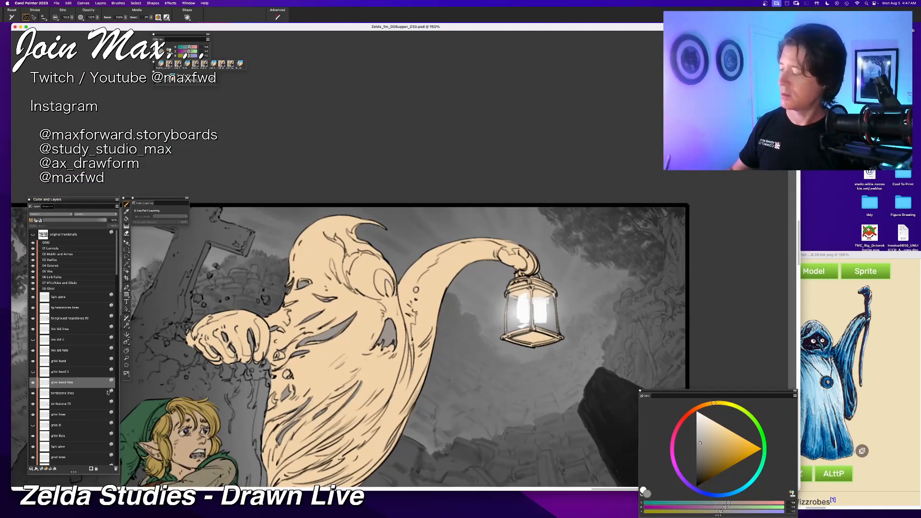
Step: Select the "ghini flats" layer and brush grey into the ghini's eye, checking it within the panel
{"action": "left_click", "coordinate": [56, 436]}
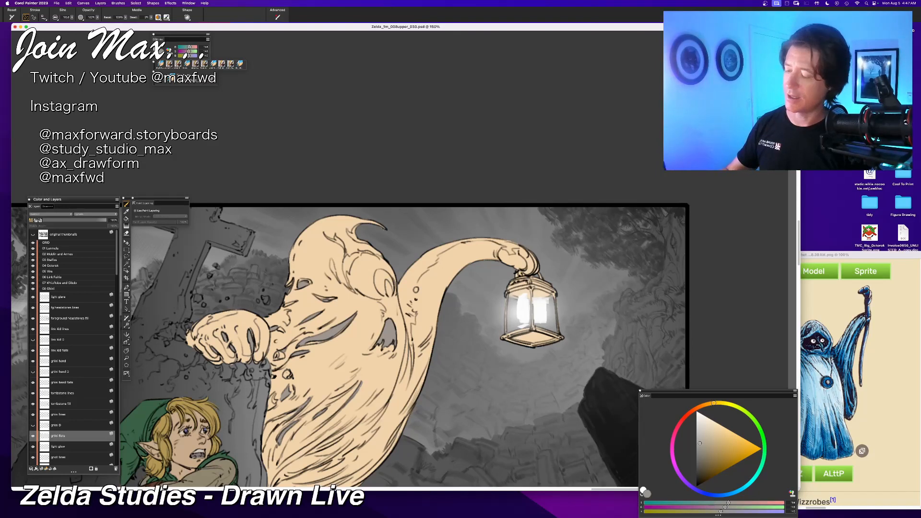
{"action": "mouse_move", "coordinate": [384, 279]}
{"action": "left_mouse_down"}
{"action": "mouse_move", "coordinate": [387, 293]}
{"action": "mouse_move", "coordinate": [377, 275]}
{"action": "left_mouse_up"}
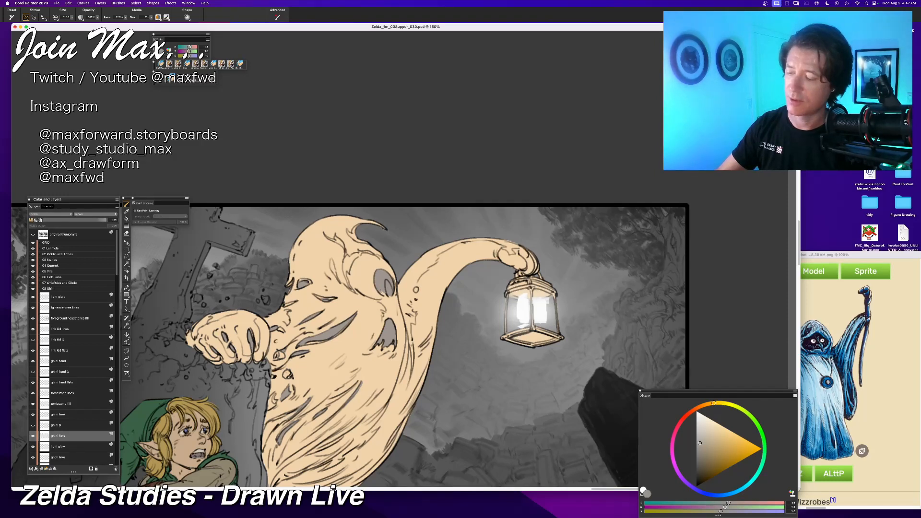
{"action": "key", "text": "super+z"}
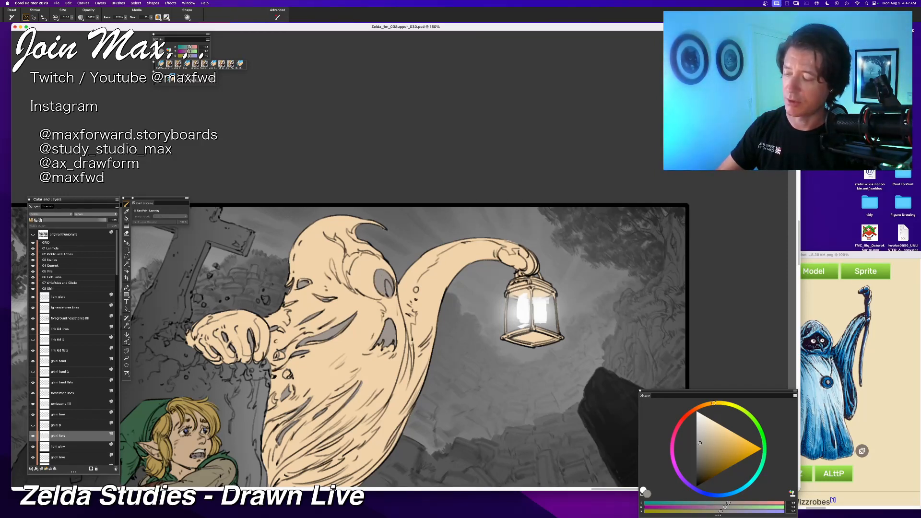
{"action": "key", "text": "super+minus"}
{"action": "key", "text": "super+minus"}
{"action": "key", "text": "super+equal"}
{"action": "key", "text": "super+minus"}
{"action": "key", "text": "super+equal"}
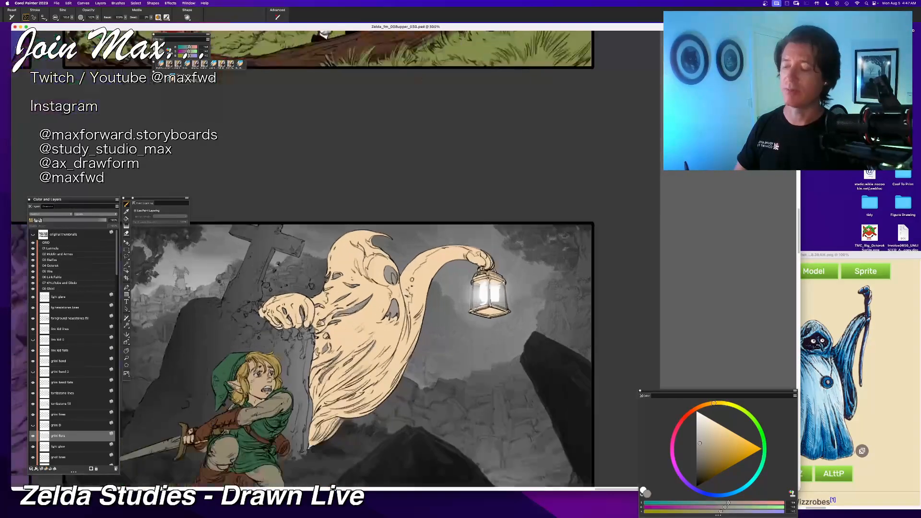
{"action": "key", "text": "super+equal"}
{"action": "key", "text": "super+equal"}
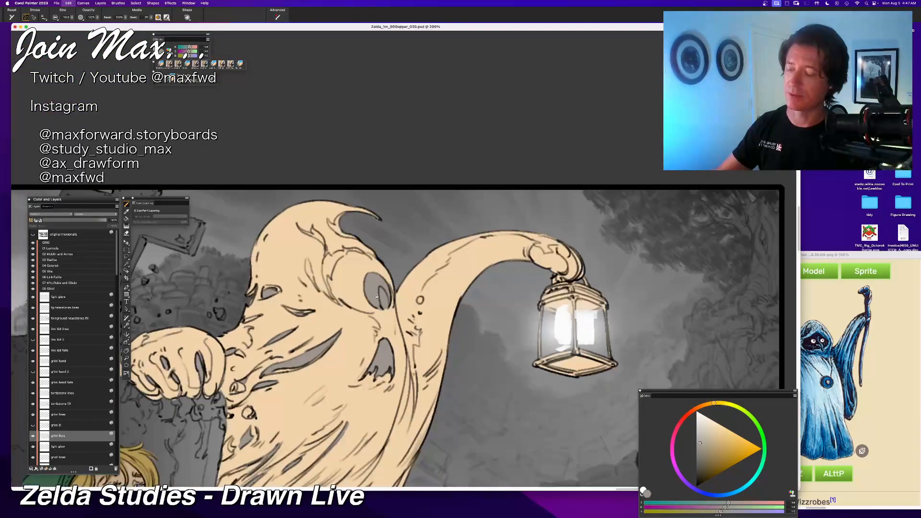
Step: Undo the earlier grey eye strokes and repaint the ghini's eye grey around a small highlight
{"action": "key", "text": "super+z"}
{"action": "key", "text": "super+z"}
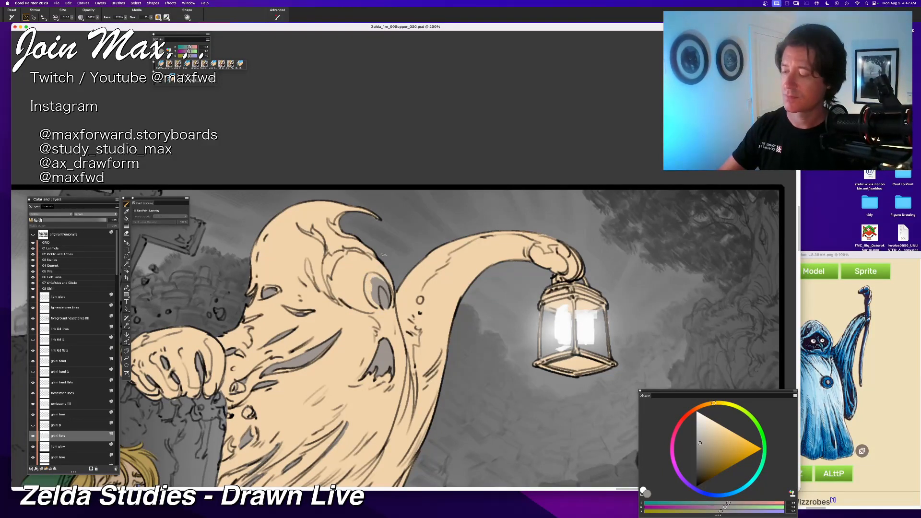
{"action": "key", "text": "super+z"}
{"action": "key", "text": "super+z"}
{"action": "key", "text": "super+y"}
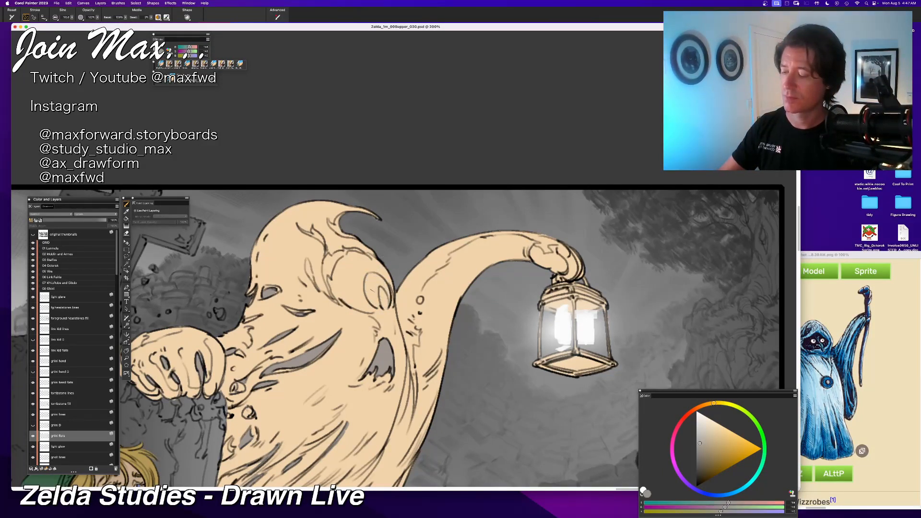
{"action": "mouse_move", "coordinate": [373, 291]}
{"action": "left_mouse_down"}
{"action": "mouse_move", "coordinate": [378, 302]}
{"action": "mouse_move", "coordinate": [365, 277]}
{"action": "left_mouse_up"}
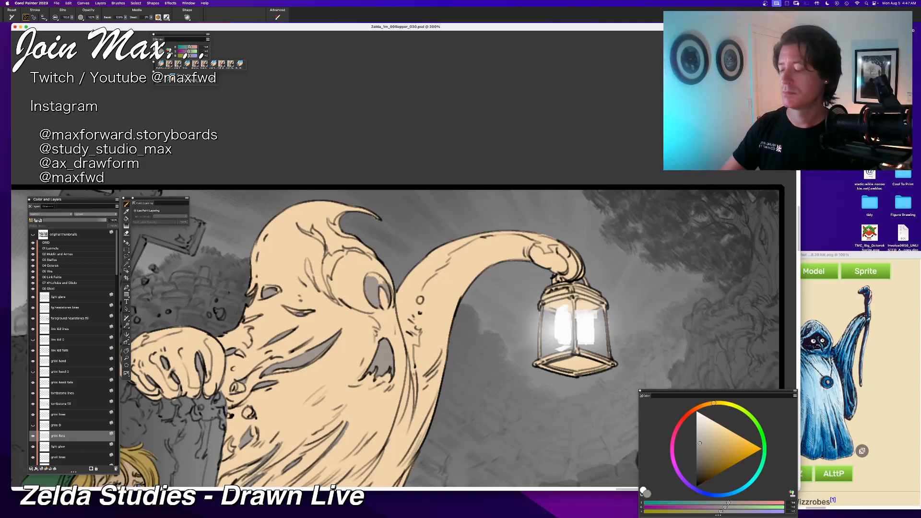
{"action": "left_click_drag", "start_coordinate": [382, 290], "coordinate": [376, 281]}
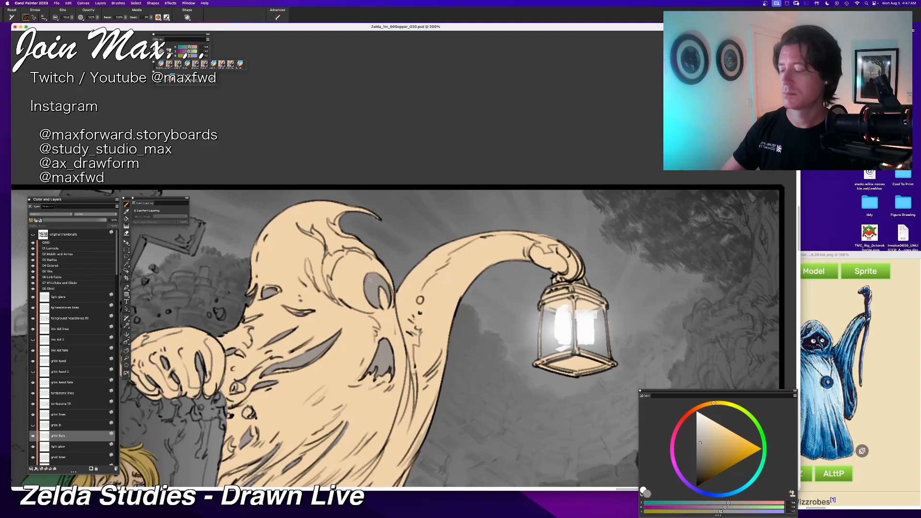
Step: Examine how the ghini's repainted eye reads at a small scale among the neighbouring panels
{"action": "key", "text": "super+minus"}
{"action": "key", "text": "super+minus"}
{"action": "key", "text": "super+minus"}
{"action": "key", "text": "super+minus"}
{"action": "key", "text": "super+minus"}
{"action": "key", "text": "super+minus"}
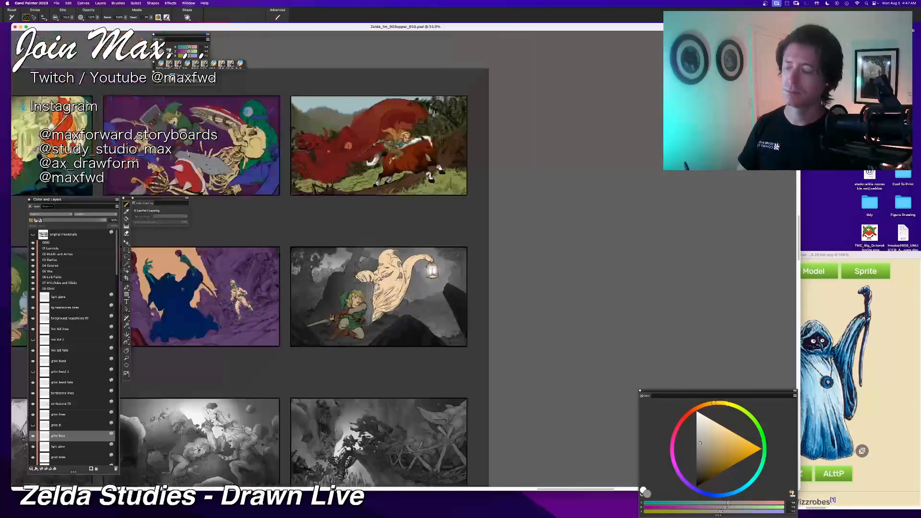
{"action": "key", "text": "super+plus"}
{"action": "key", "text": "super+plus"}
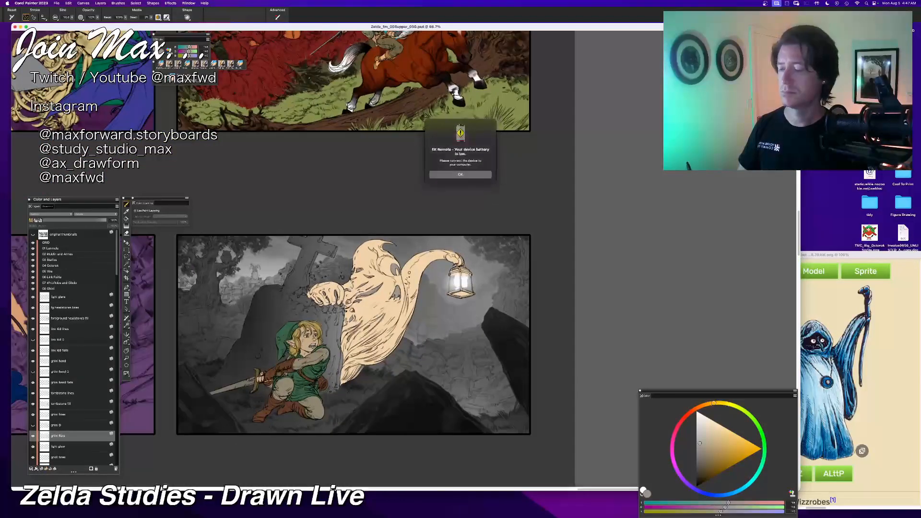
{"action": "key", "text": "Tab"}
{"action": "key", "text": "Tab"}
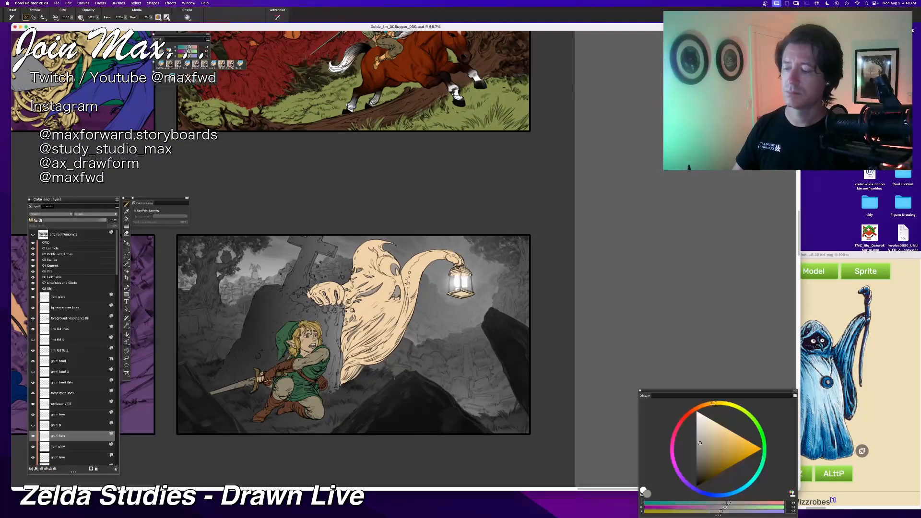
Step: Try white in the pupil of the ghini's eye, compare it within the full panel, and undo the stroke
{"action": "key", "text": "super+plus"}
{"action": "key", "text": "super+plus"}
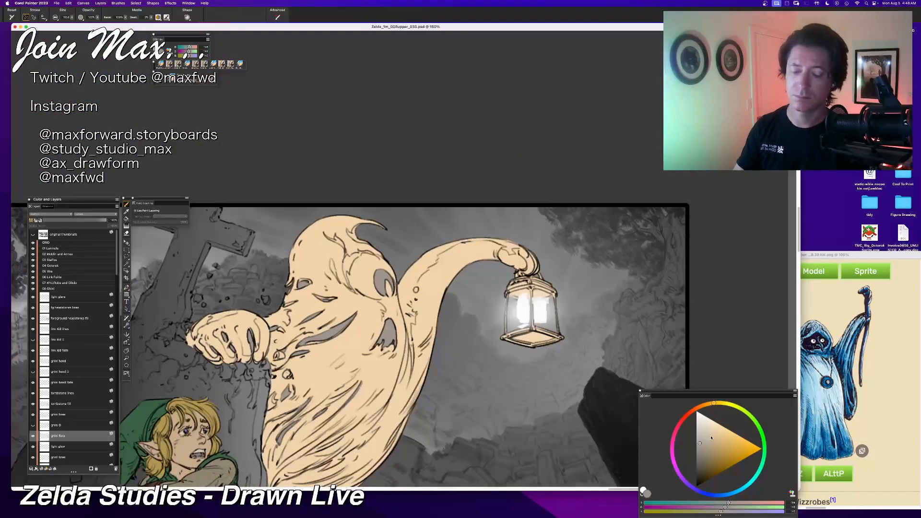
{"action": "left_click", "coordinate": [697, 412]}
{"action": "left_click_drag", "start_coordinate": [387, 283], "coordinate": [390, 292]}
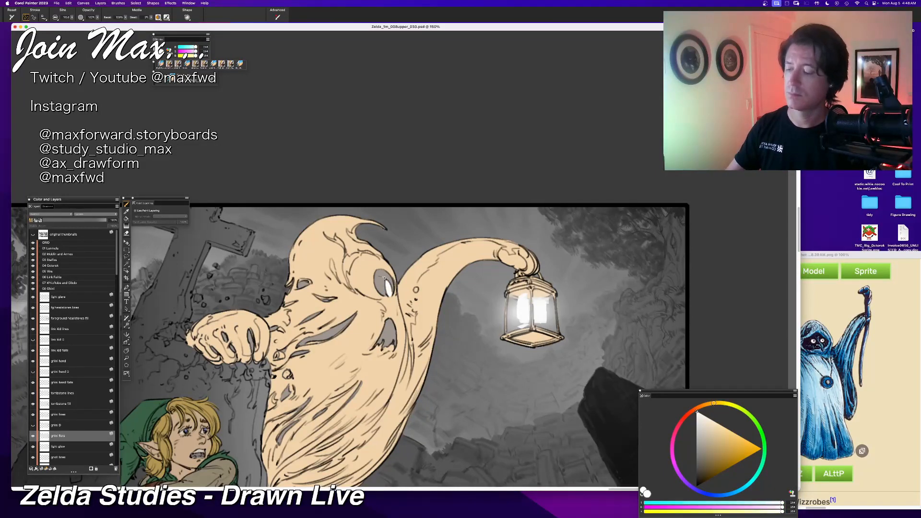
{"action": "key", "text": "super+minus"}
{"action": "key", "text": "super+minus"}
{"action": "left_click_drag", "start_coordinate": [265, 460], "coordinate": [317, 445]}
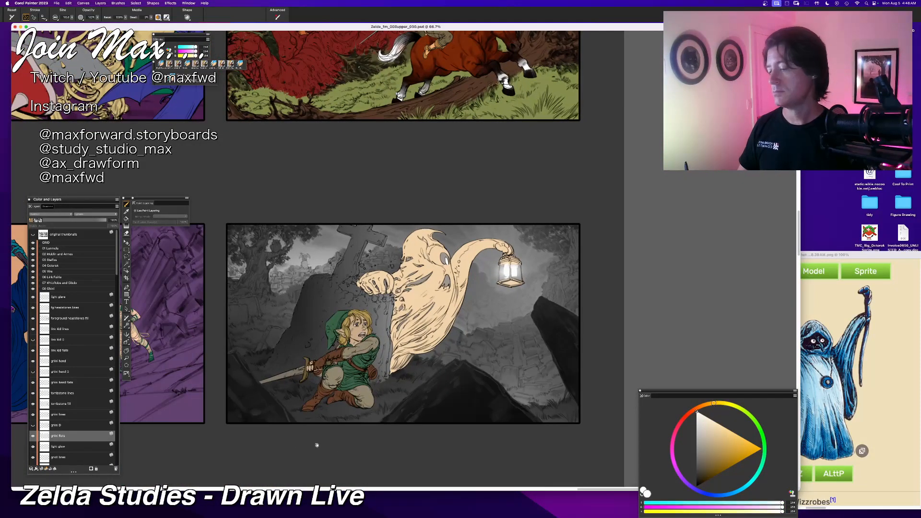
{"action": "key", "text": "super+plus"}
{"action": "key", "text": "super+plus"}
{"action": "key", "text": "super+plus"}
{"action": "left_click_drag", "start_coordinate": [438, 435], "coordinate": [236, 449]}
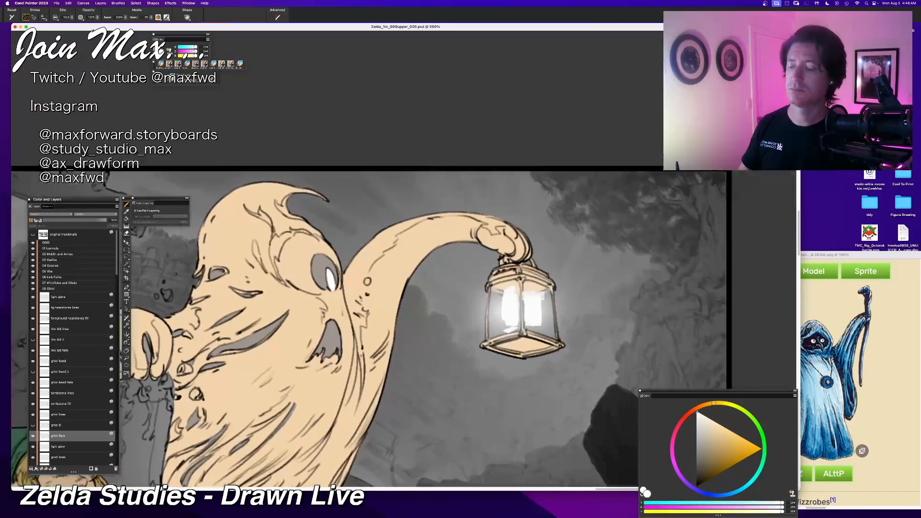
{"action": "key", "text": "super+z"}
Step: Sample the grey of the ghini's eye, try brushing it over the pupil, and undo the stroke
{"action": "left_click", "coordinate": [320, 274], "text": "alt"}
{"action": "left_click_drag", "start_coordinate": [329, 270], "coordinate": [333, 290]}
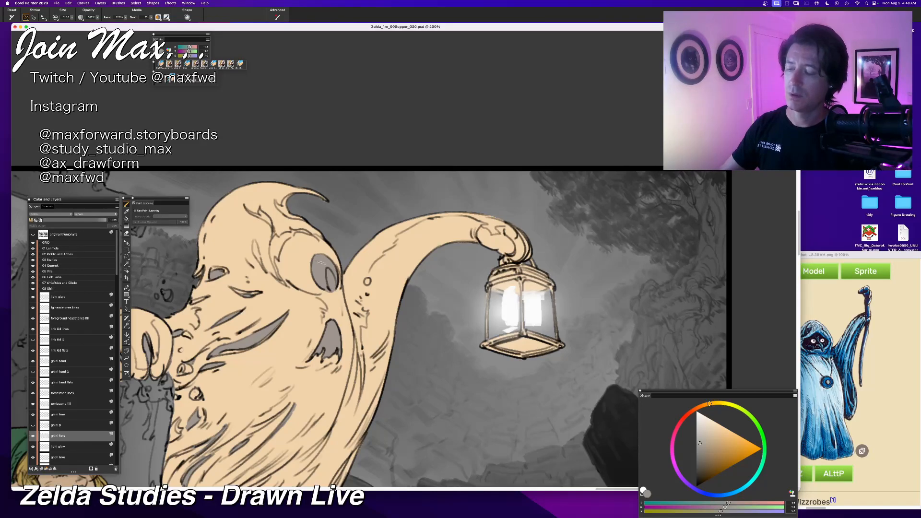
{"action": "key", "text": "super+z"}
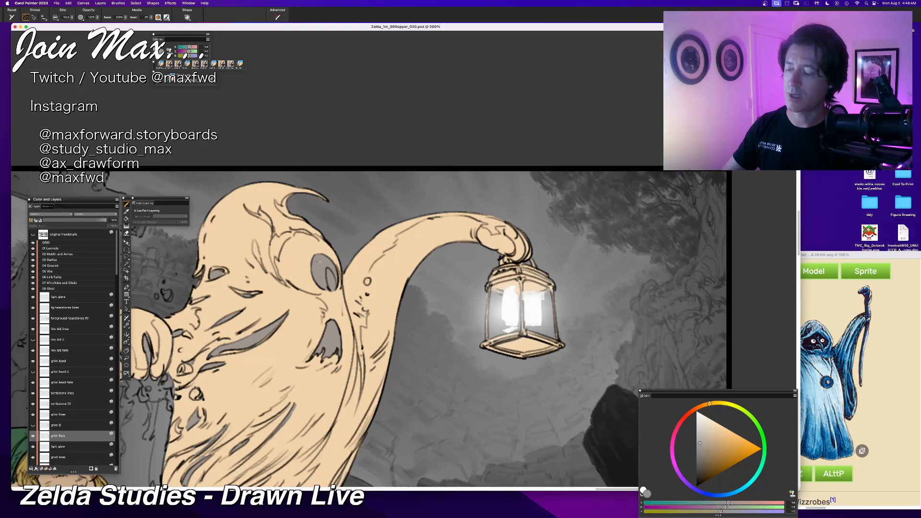
Step: Examine the ghini's face, torn body and lantern both in the full panel and up close
{"action": "key", "text": "super+minus"}
{"action": "key", "text": "super+minus"}
{"action": "key", "text": "super+minus"}
{"action": "key", "text": "super+minus"}
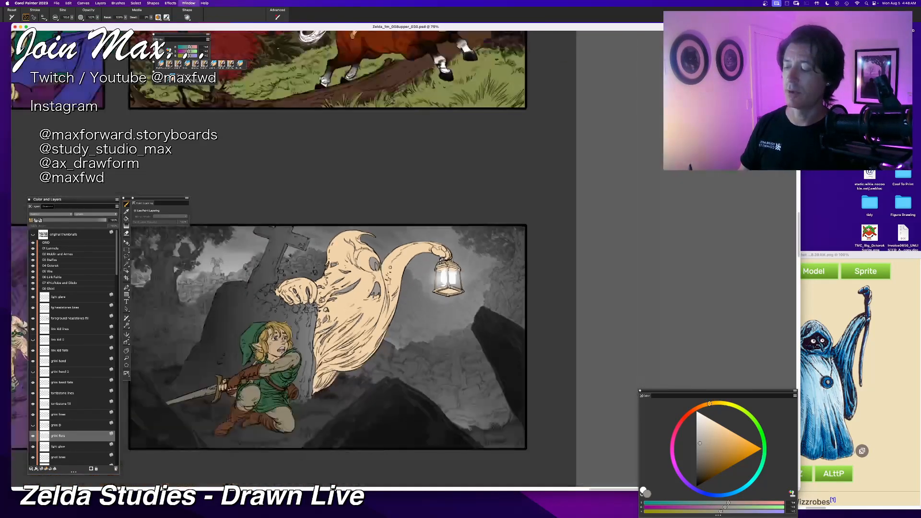
{"action": "left_click_drag", "start_coordinate": [255, 453], "coordinate": [335, 443]}
{"action": "key", "text": "super+plus"}
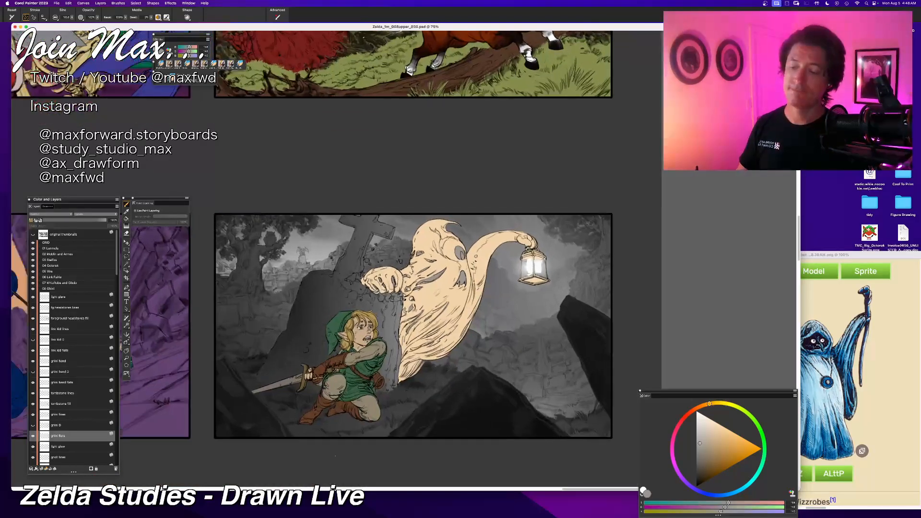
{"action": "left_click_drag", "start_coordinate": [427, 403], "coordinate": [307, 413]}
{"action": "key", "text": "super+plus"}
{"action": "key", "text": "super+plus"}
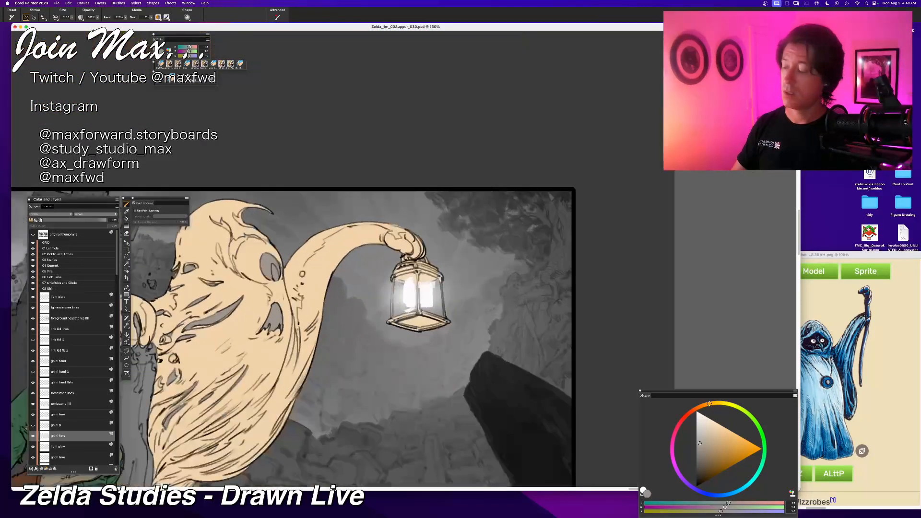
{"action": "key", "text": "super+minus"}
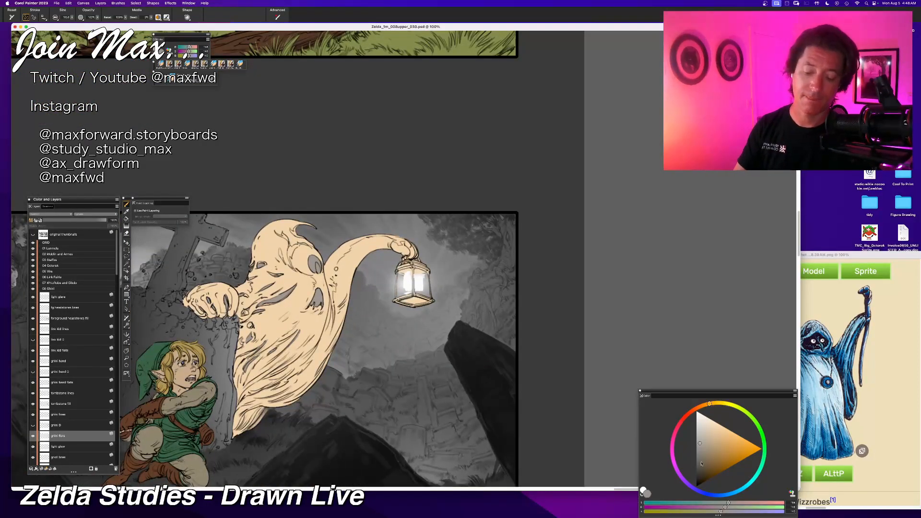
Step: Choose a dark muted brown and paint it over the lantern's frame, base and top on "ghini flats"
{"action": "left_click", "coordinate": [701, 460]}
{"action": "left_click", "coordinate": [704, 406]}
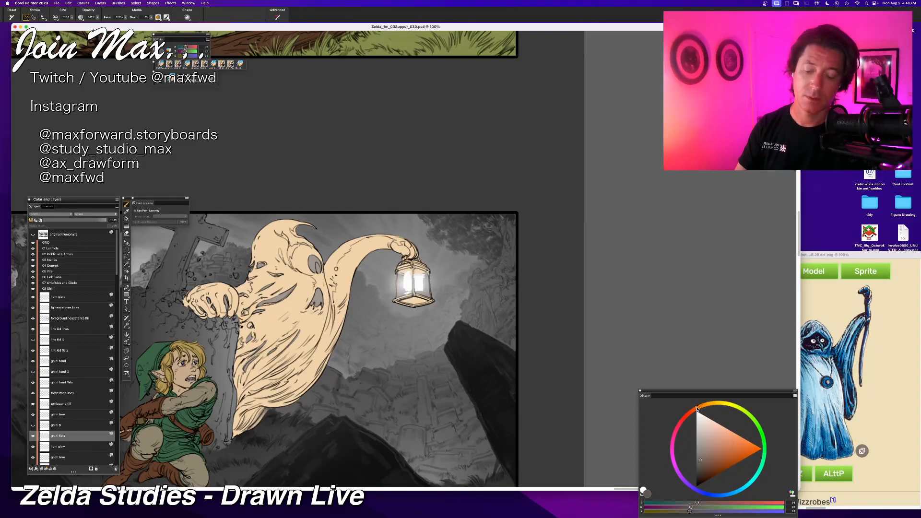
{"action": "left_click", "coordinate": [697, 408]}
{"action": "left_click", "coordinate": [704, 461]}
{"action": "mouse_move", "coordinate": [427, 300]}
{"action": "left_mouse_down"}
{"action": "mouse_move", "coordinate": [401, 301]}
{"action": "mouse_move", "coordinate": [406, 262]}
{"action": "mouse_move", "coordinate": [412, 297]}
{"action": "left_mouse_up"}
{"action": "left_click", "coordinate": [404, 260]}
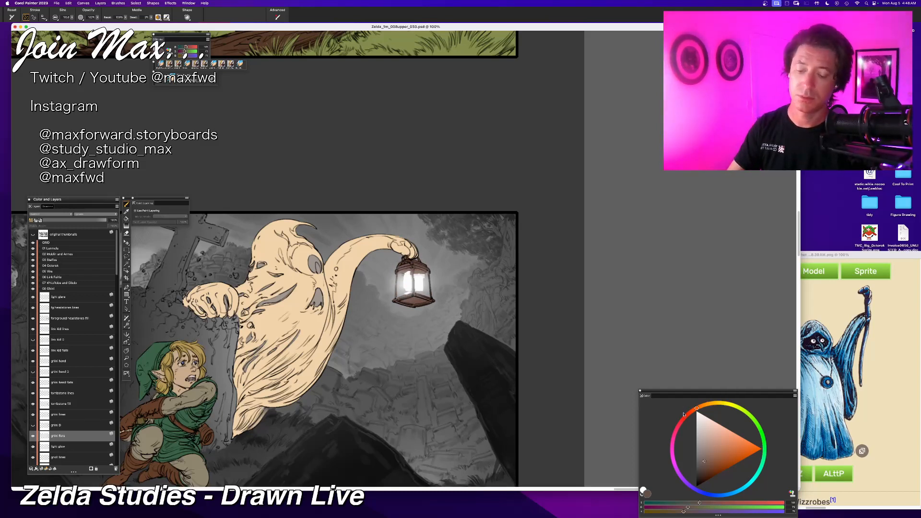
Step: Choose a more saturated reddish brown, recolour the lantern's metalwork with it, and check it within the panel
{"action": "left_click", "coordinate": [693, 410]}
{"action": "left_click", "coordinate": [715, 458]}
{"action": "left_click_drag", "start_coordinate": [403, 301], "coordinate": [425, 301]}
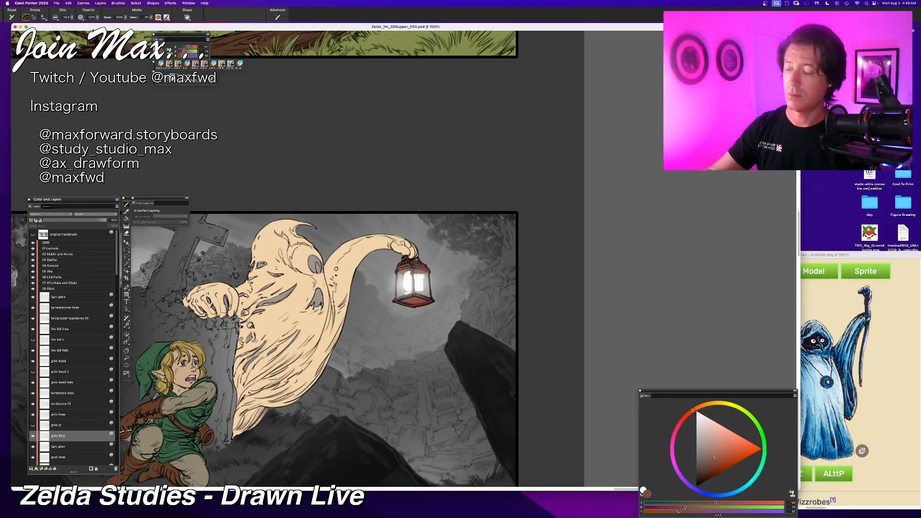
{"action": "key", "text": "super+minus"}
{"action": "left_click_drag", "start_coordinate": [331, 434], "coordinate": [422, 422]}
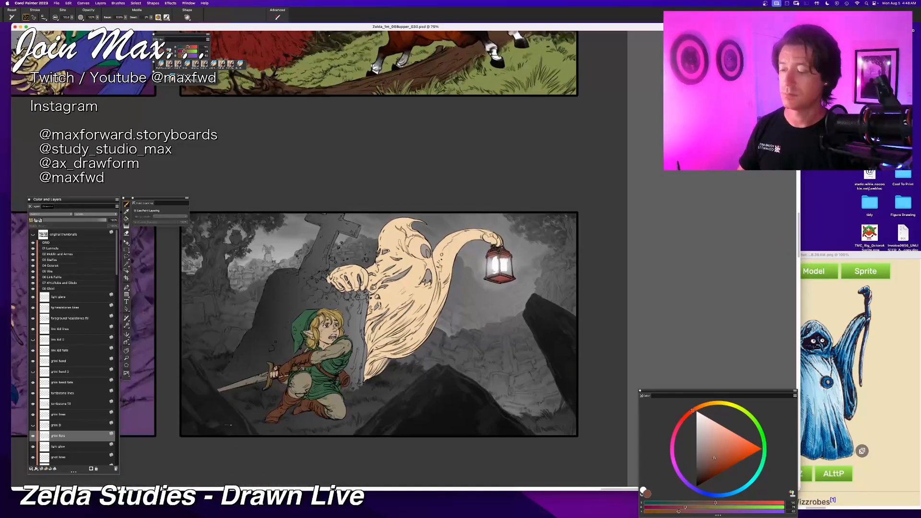
{"action": "key", "text": "super+plus"}
{"action": "key", "text": "super+minus"}
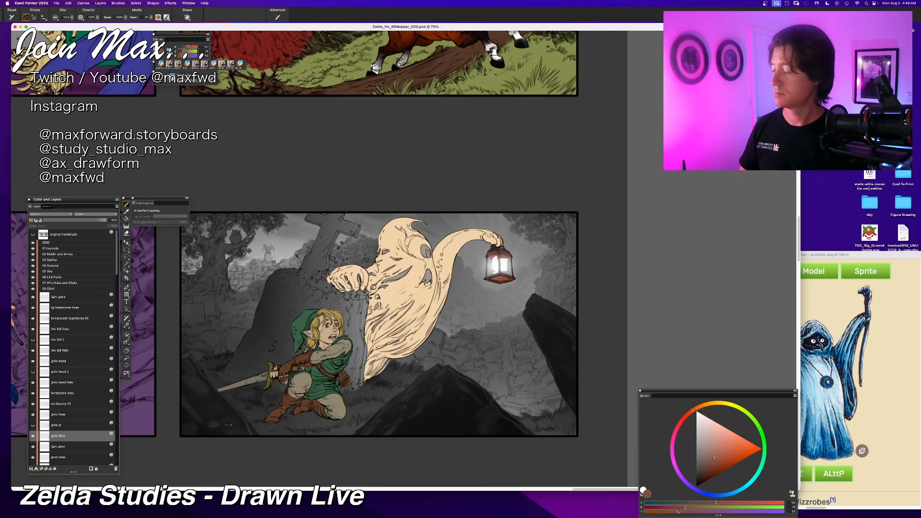
Step: Fill the lantern's light layer at the head of the ghini group with a warm yellow-orange at 100% opacity
{"action": "left_click", "coordinate": [72, 297]}
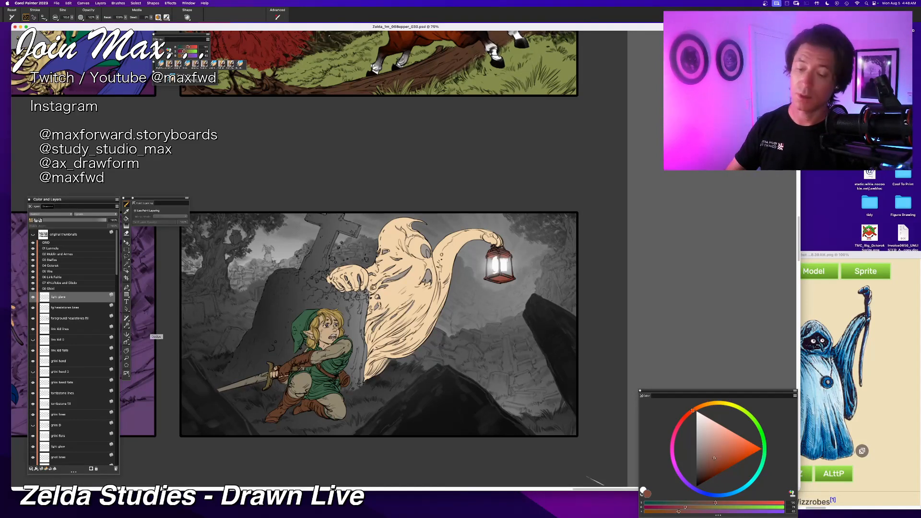
{"action": "left_click", "coordinate": [710, 403]}
{"action": "left_click", "coordinate": [739, 435]}
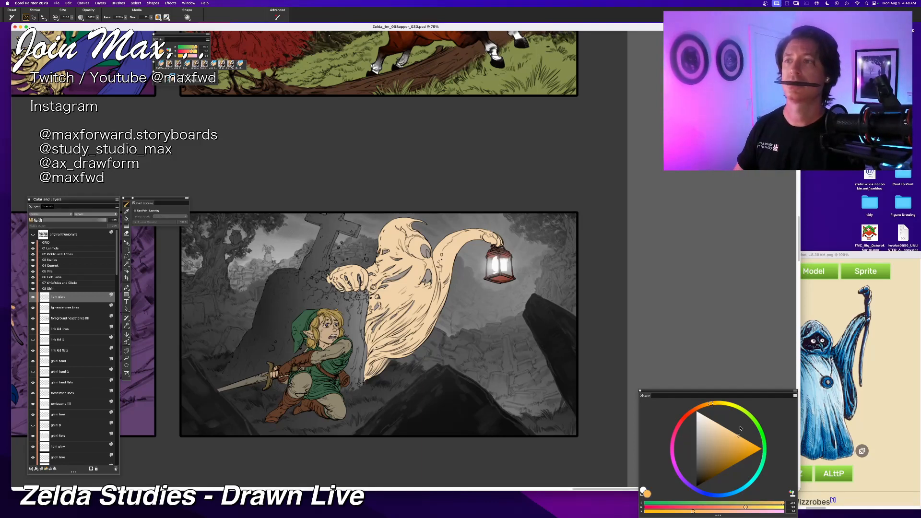
{"action": "key", "text": "super+f"}
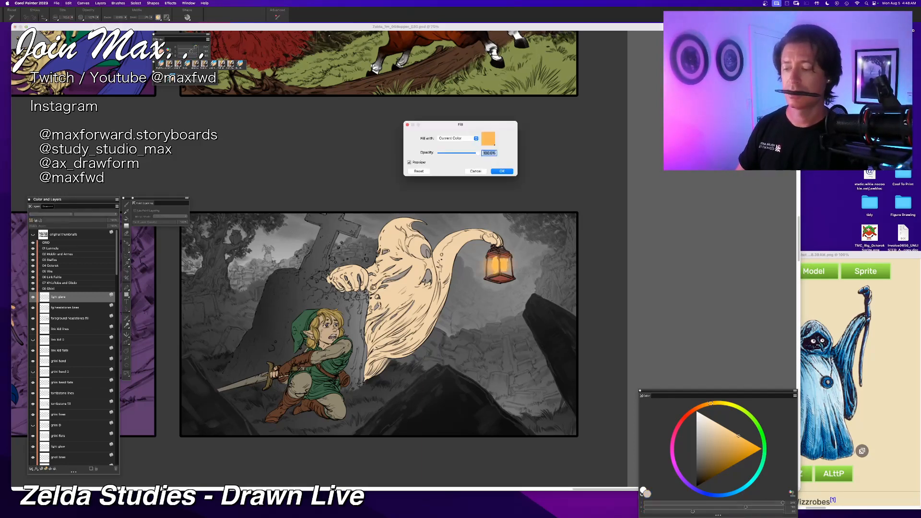
{"action": "key", "text": "Return"}
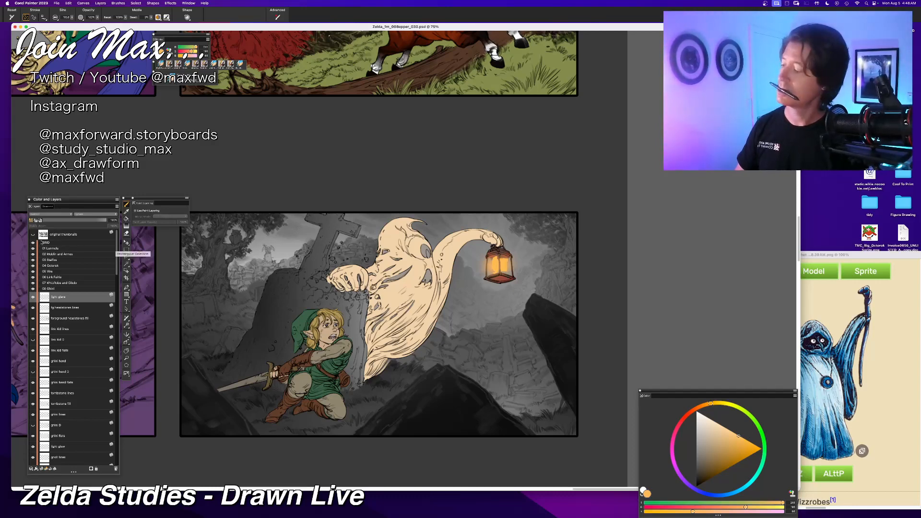
Step: Change the blending mode of the lantern's light layer and save the file
{"action": "left_click", "coordinate": [47, 212]}
{"action": "left_click", "coordinate": [51, 234]}
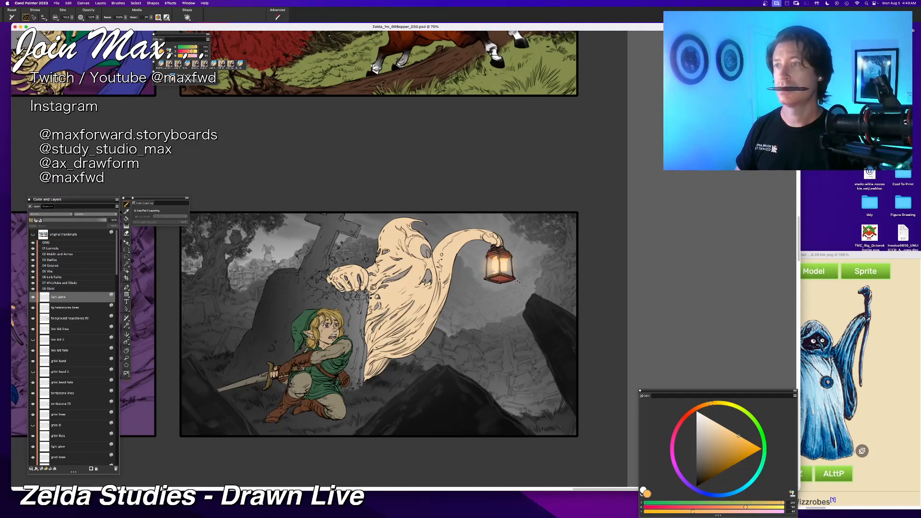
{"action": "key", "text": "super+s"}
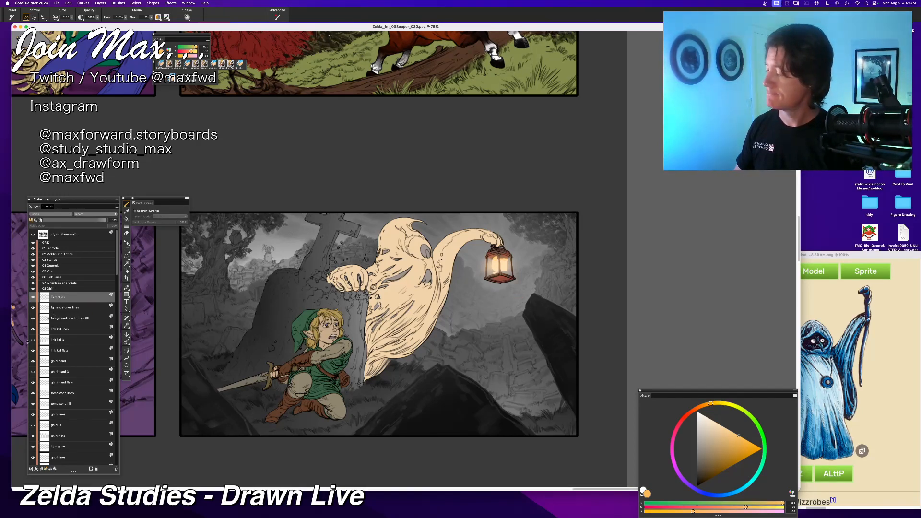
Step: Toggle the visibility of the ghini group's fill and line layers one by one to find the one holding the tombstone's grey fill
{"action": "left_click", "coordinate": [33, 351]}
{"action": "left_click", "coordinate": [33, 351]}
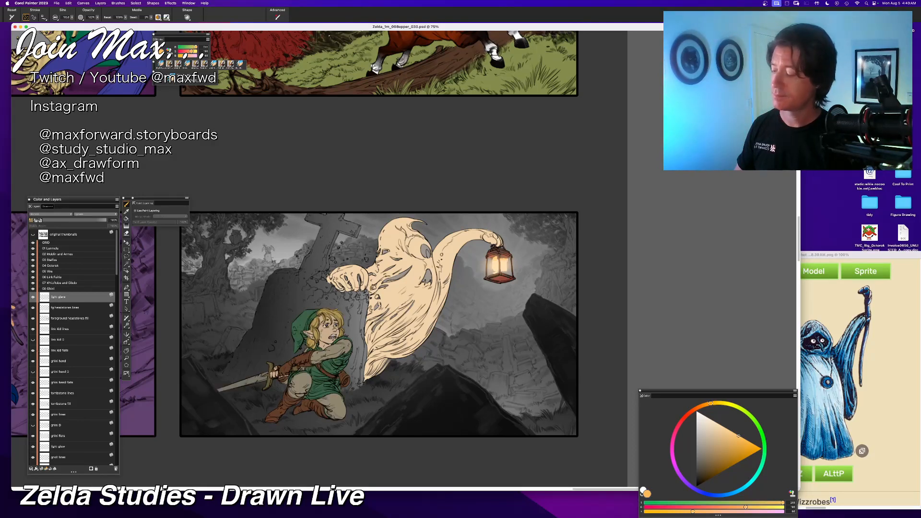
{"action": "left_click", "coordinate": [33, 361]}
{"action": "left_click", "coordinate": [33, 361]}
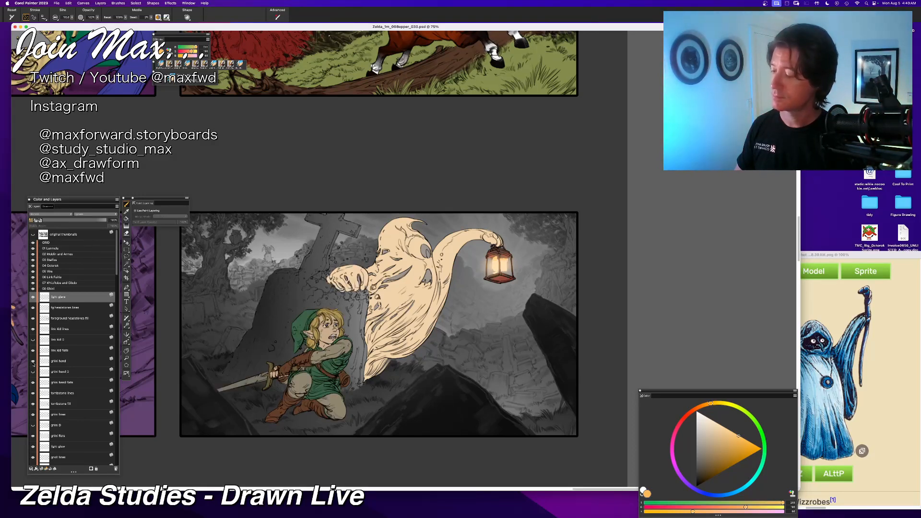
{"action": "left_click", "coordinate": [32, 361]}
{"action": "left_click", "coordinate": [32, 362]}
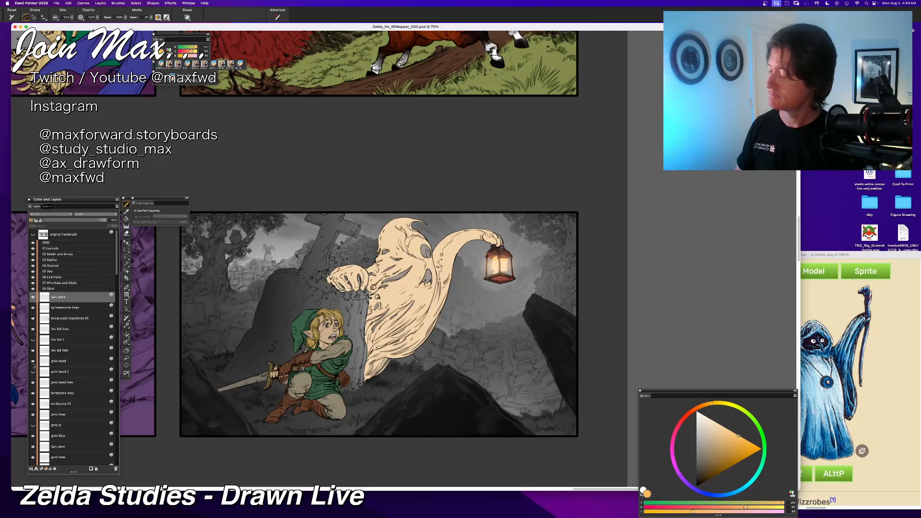
{"action": "left_click", "coordinate": [33, 382]}
{"action": "left_click", "coordinate": [33, 382]}
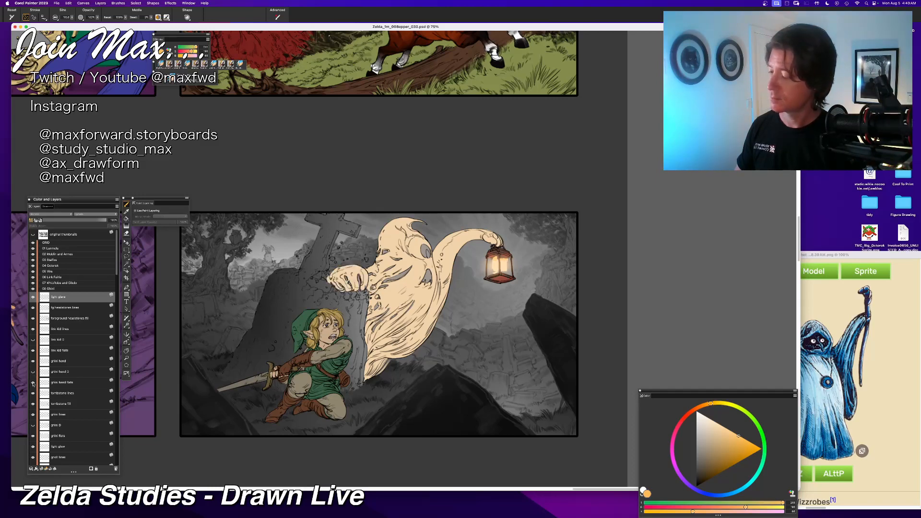
{"action": "left_click", "coordinate": [33, 383]}
{"action": "left_click", "coordinate": [33, 383]}
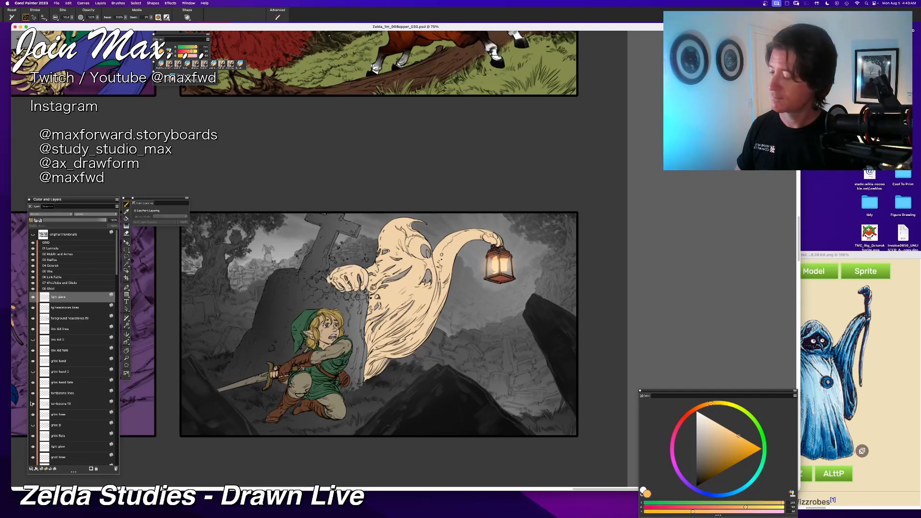
{"action": "left_click", "coordinate": [33, 403]}
{"action": "left_click", "coordinate": [33, 403]}
Step: Duplicate the tombstone's grey fill layer in place and name the copy "tombstone D"
{"action": "left_click", "coordinate": [42, 405]}
{"action": "left_click_drag", "start_coordinate": [270, 365], "coordinate": [290, 367]}
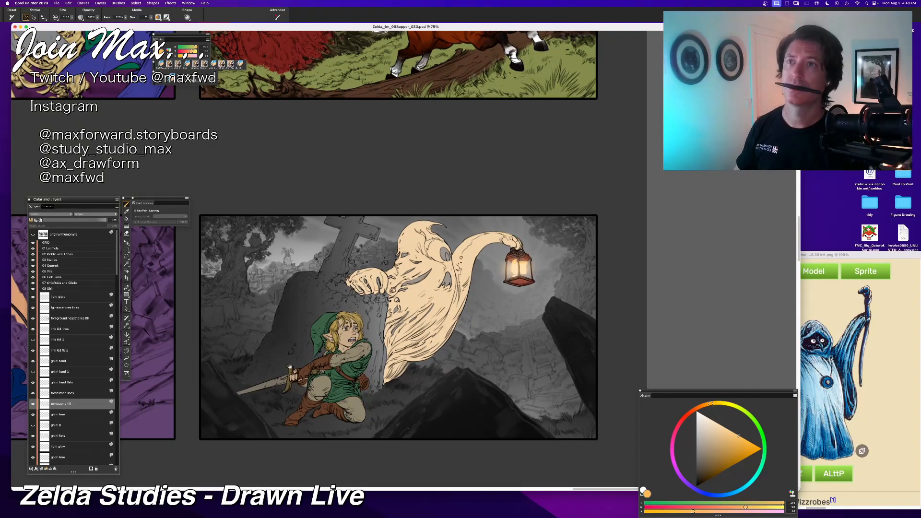
{"action": "key", "text": "super+v"}
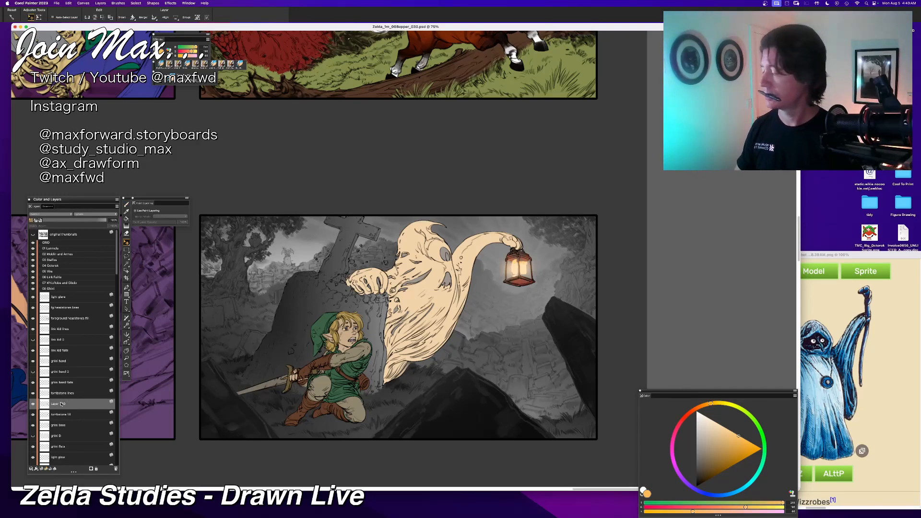
{"action": "double_click", "coordinate": [61, 404]}
{"action": "type", "text": "tomb"}
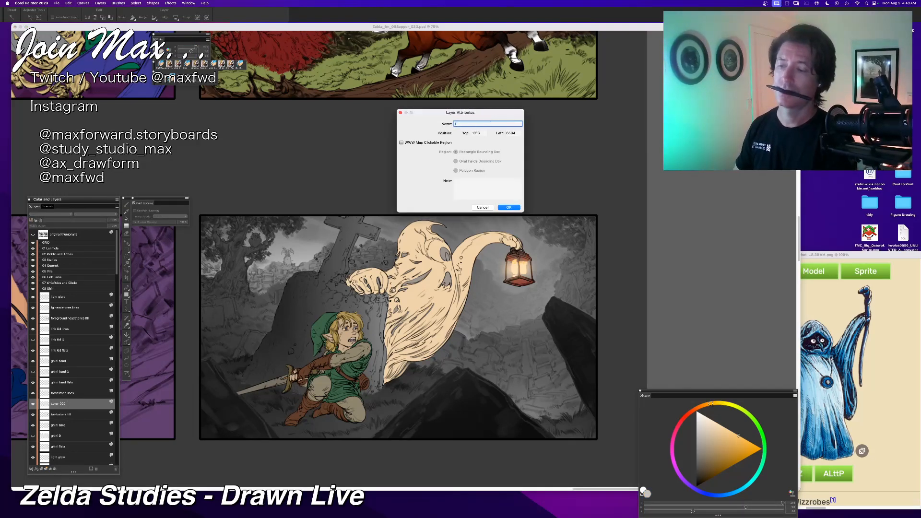
{"action": "type", "text": "stone D"}
{"action": "key", "text": "Return"}
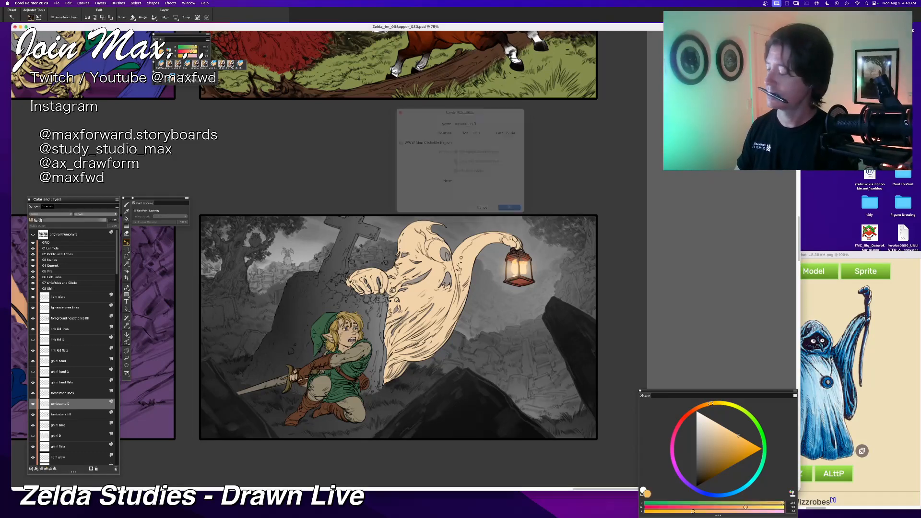
Step: Hide the "tombstone D" copy and rename the original tombstone fill layer "tombstone flats"
{"action": "key", "text": "super+minus"}
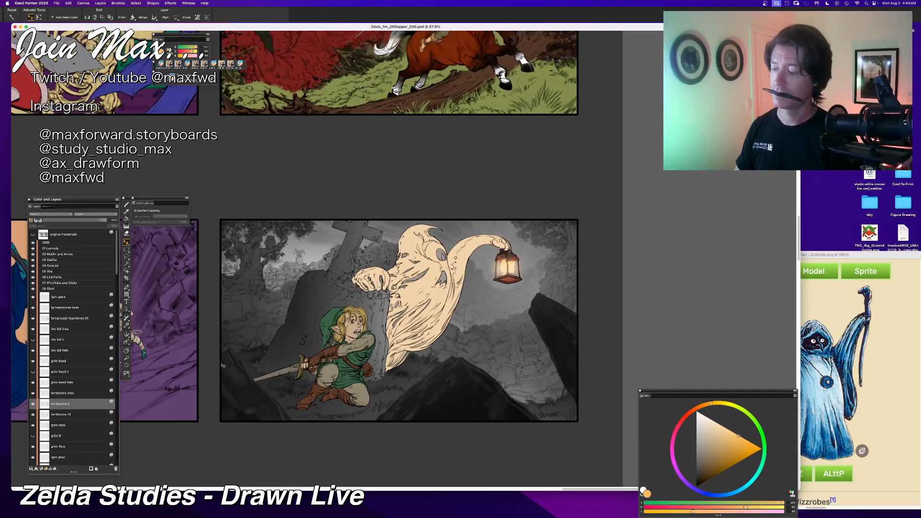
{"action": "key", "text": "super+equal"}
{"action": "key", "text": "super+equal"}
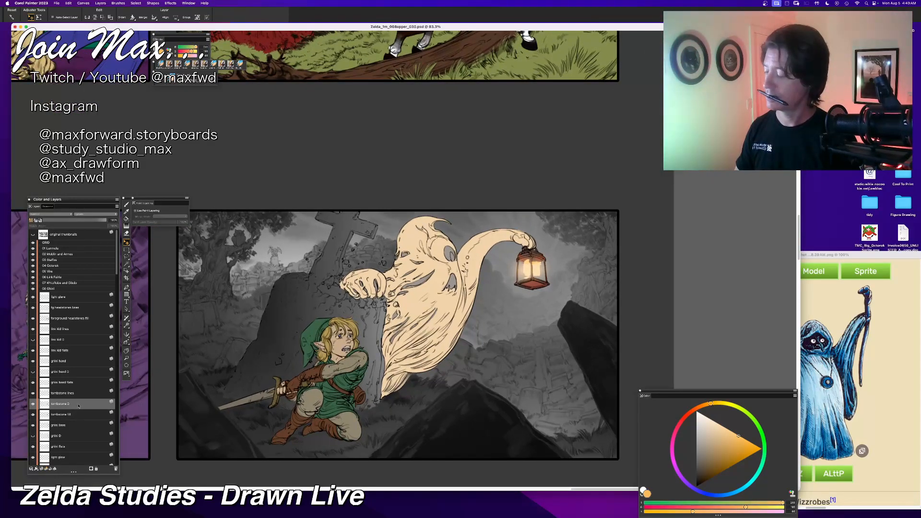
{"action": "left_click", "coordinate": [75, 415]}
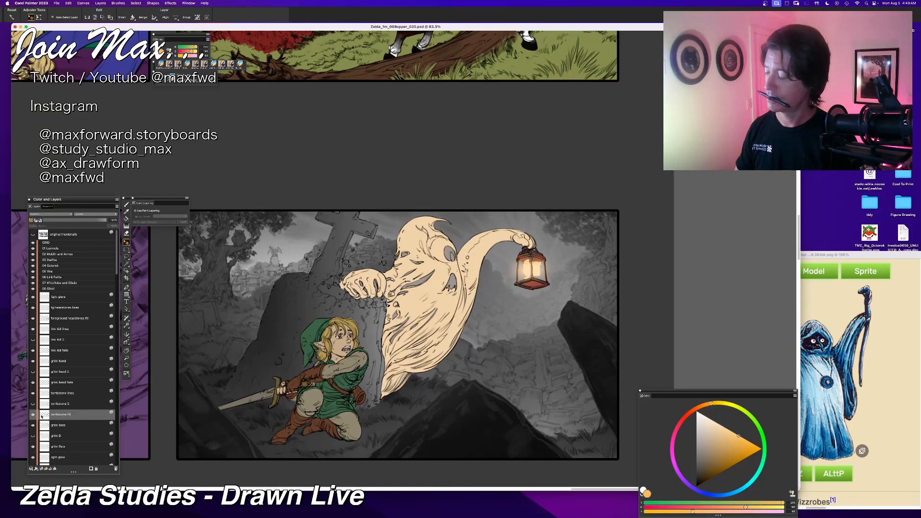
{"action": "left_click", "coordinate": [33, 415]}
{"action": "left_click", "coordinate": [33, 415]}
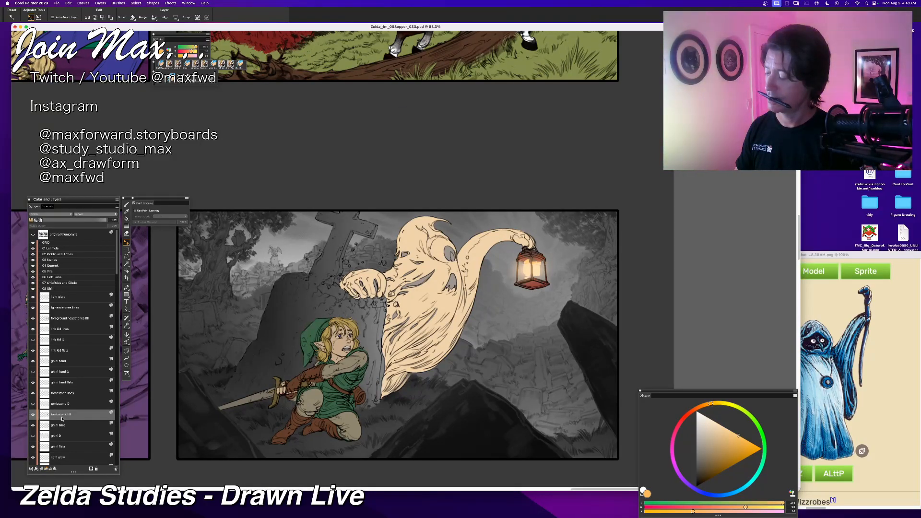
{"action": "double_click", "coordinate": [62, 419]}
{"action": "type", "text": "to"}
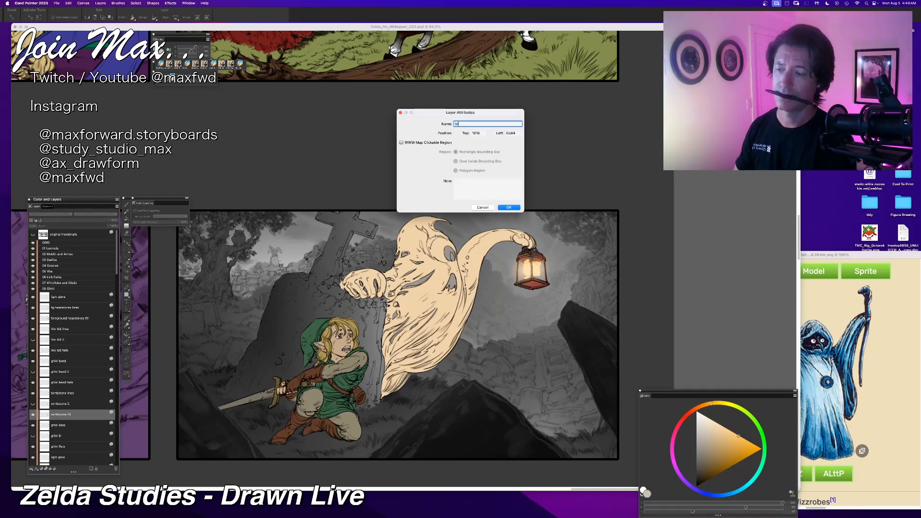
{"action": "type", "text": "mbstone"}
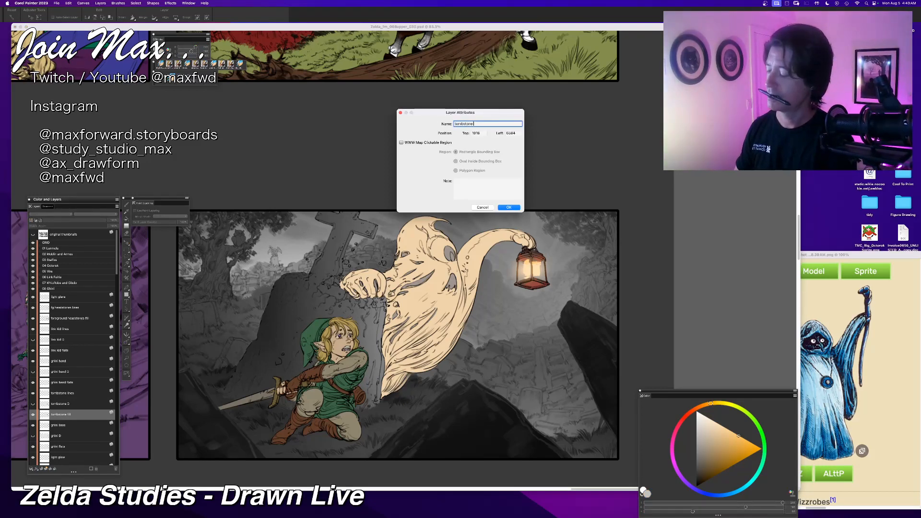
{"action": "type", "text": " fiats"}
{"action": "key", "text": "Return"}
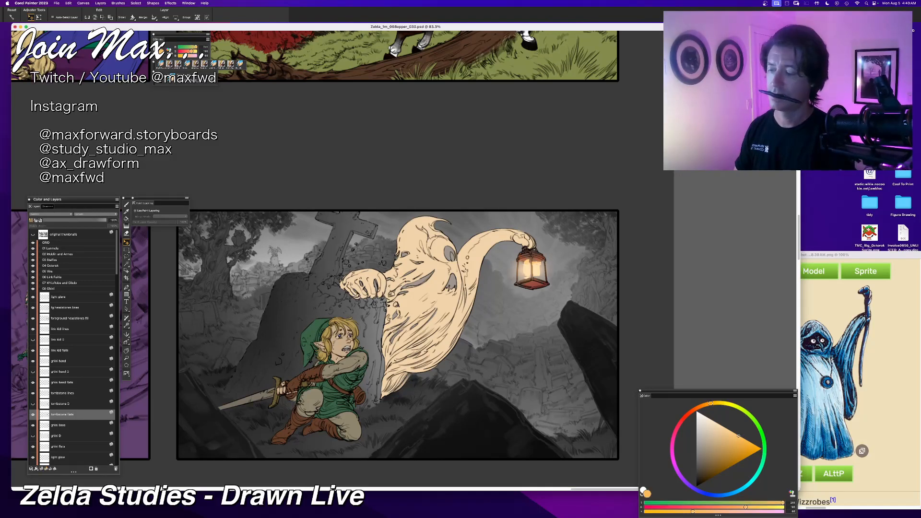
Step: Choose a dark greyish blue and fill the "tombstone flats" layer with it
{"action": "key", "text": "b"}
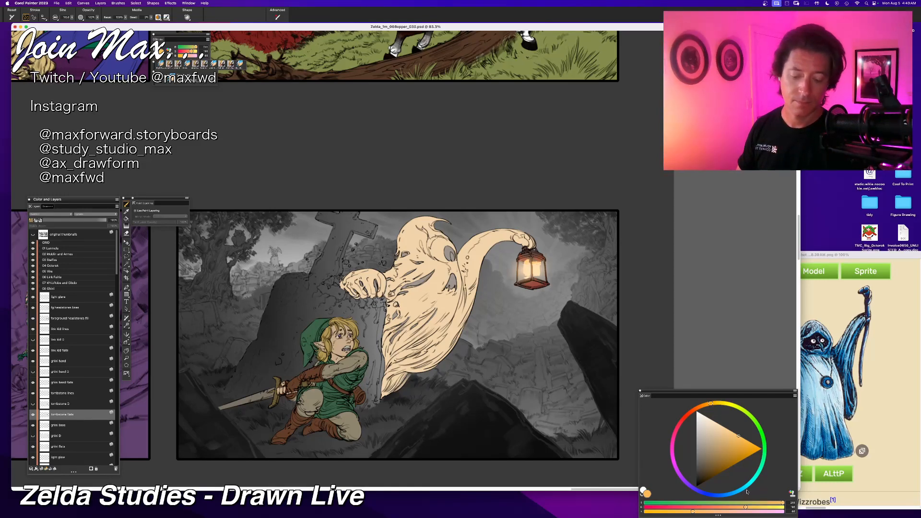
{"action": "left_click", "coordinate": [729, 495]}
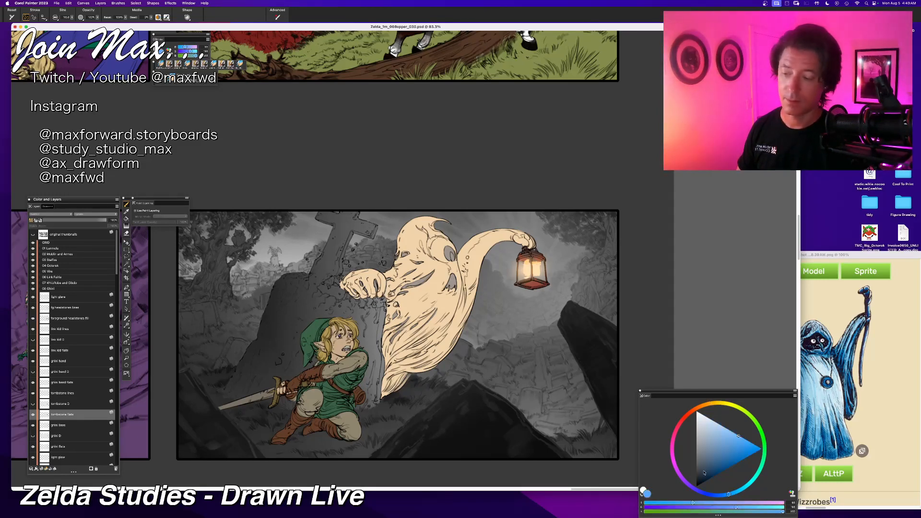
{"action": "left_click_drag", "start_coordinate": [705, 463], "coordinate": [700, 467]}
{"action": "key", "text": "super+f"}
{"action": "key", "text": "Return"}
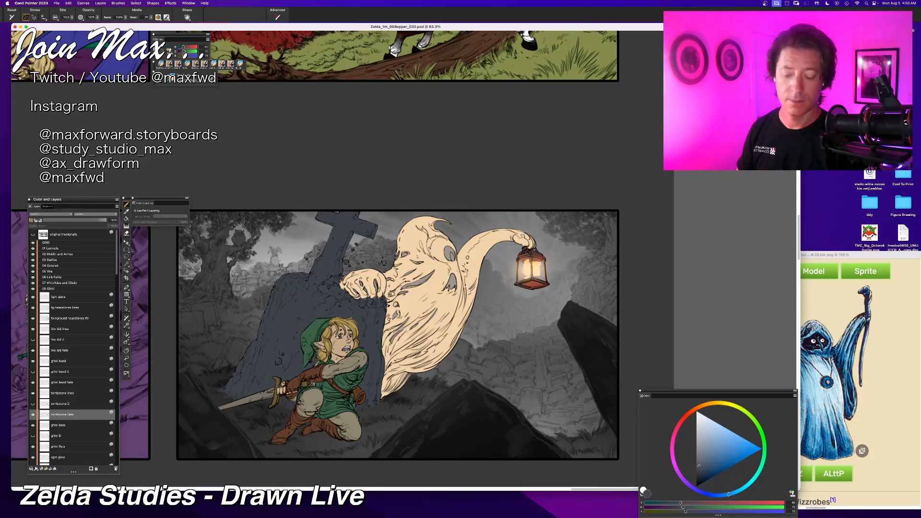
Step: Shift the blue's hue slightly towards violet, refill the tombstone with it, and check it within the panel
{"action": "left_click", "coordinate": [724, 496]}
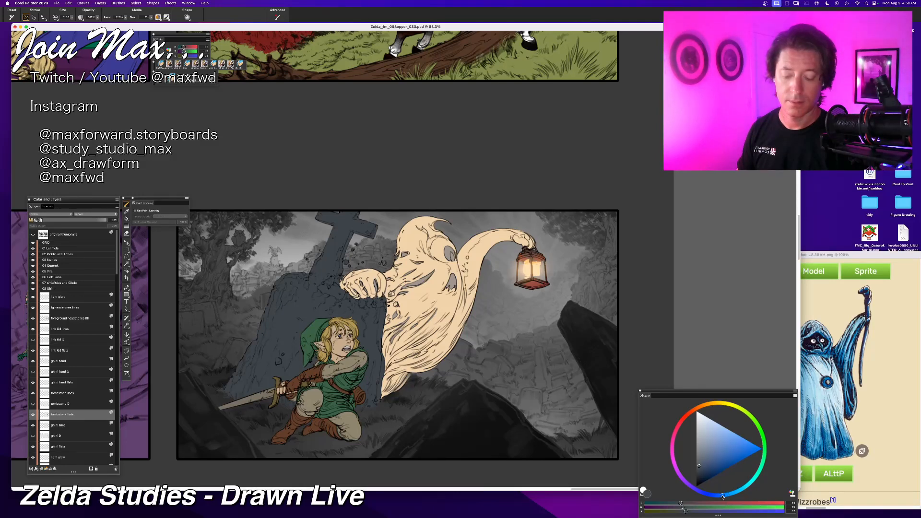
{"action": "key", "text": "super+f"}
{"action": "key", "text": "Return"}
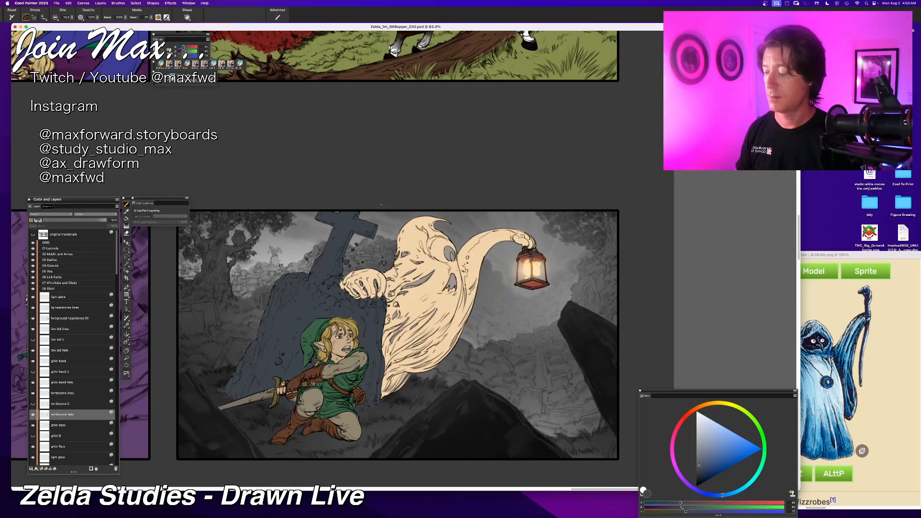
{"action": "key", "text": "super+minus"}
{"action": "key", "text": "super+equal"}
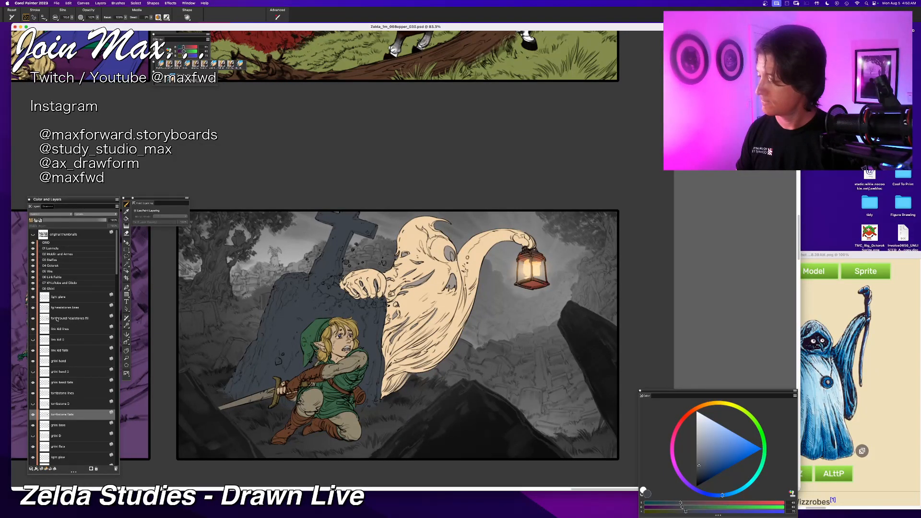
Step: Identify and select the foreground headstones' fill layer, and choose a darker, more violet blue-grey
{"action": "left_click", "coordinate": [32, 318]}
{"action": "left_click", "coordinate": [32, 318]}
{"action": "left_click", "coordinate": [32, 318]}
{"action": "left_click", "coordinate": [32, 318]}
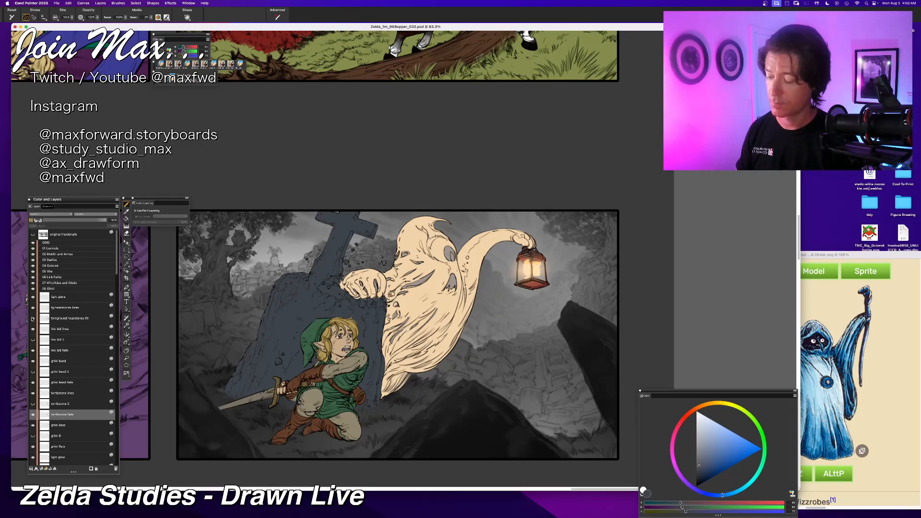
{"action": "left_click", "coordinate": [72, 319]}
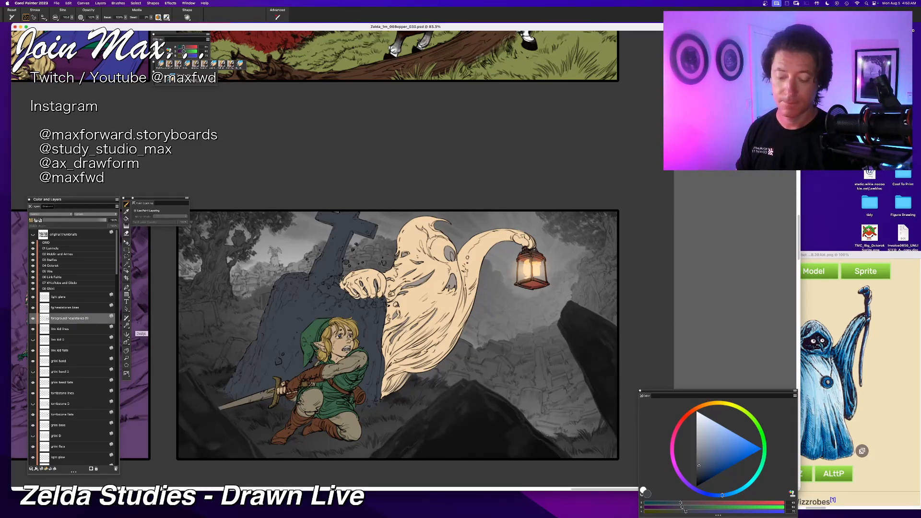
{"action": "left_click", "coordinate": [711, 496]}
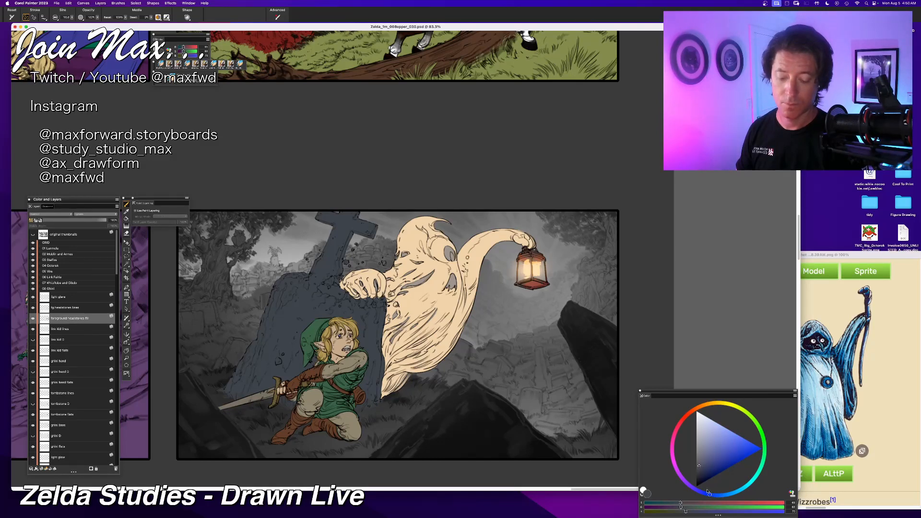
{"action": "left_click", "coordinate": [701, 468]}
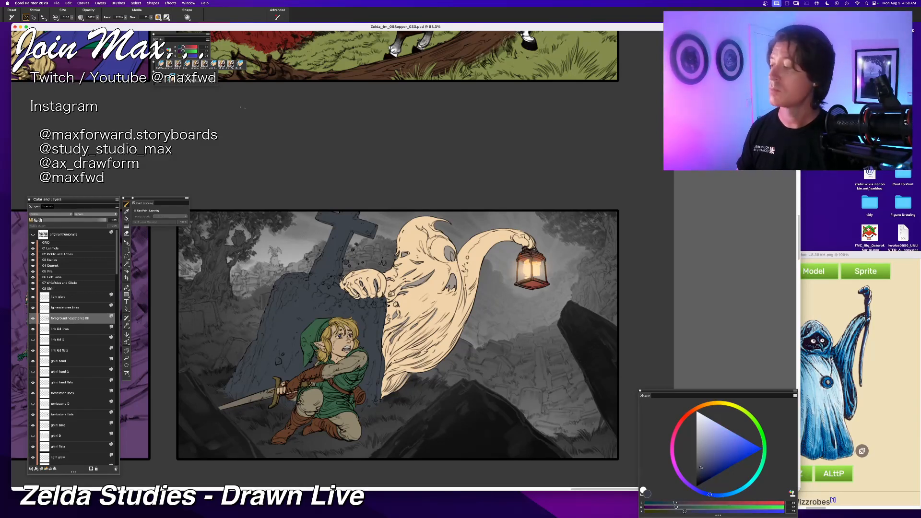
Step: Start a Color Overlay on the foreground headstones at 100% opacity and set its colour to a muted dark blue
{"action": "left_click", "coordinate": [170, 3]}
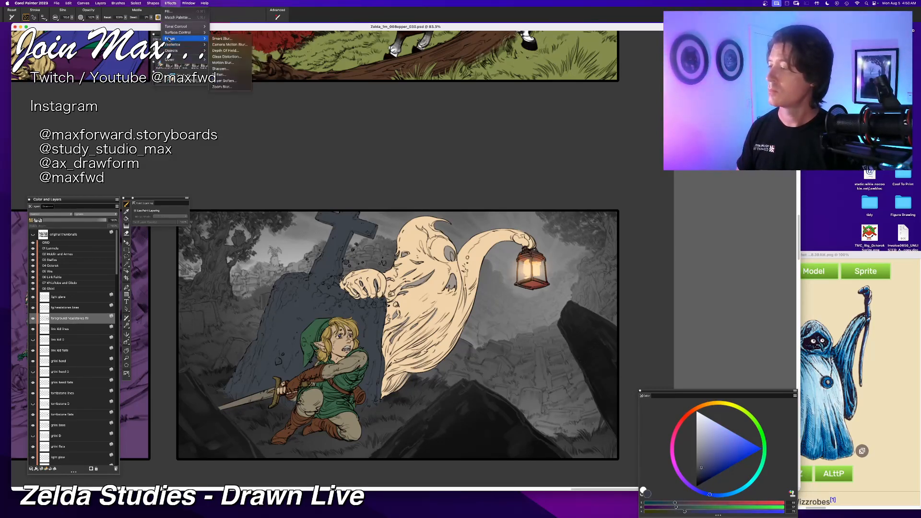
{"action": "mouse_move", "coordinate": [174, 29]}
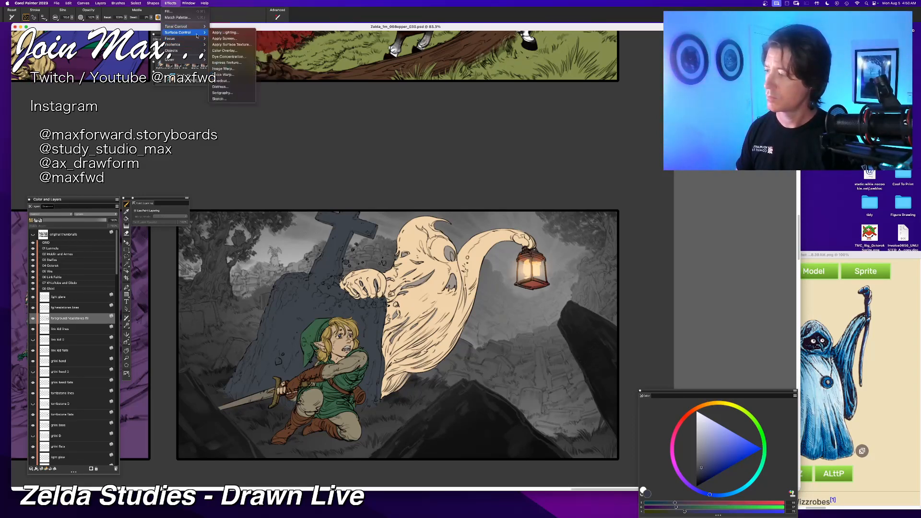
{"action": "left_click", "coordinate": [225, 51]}
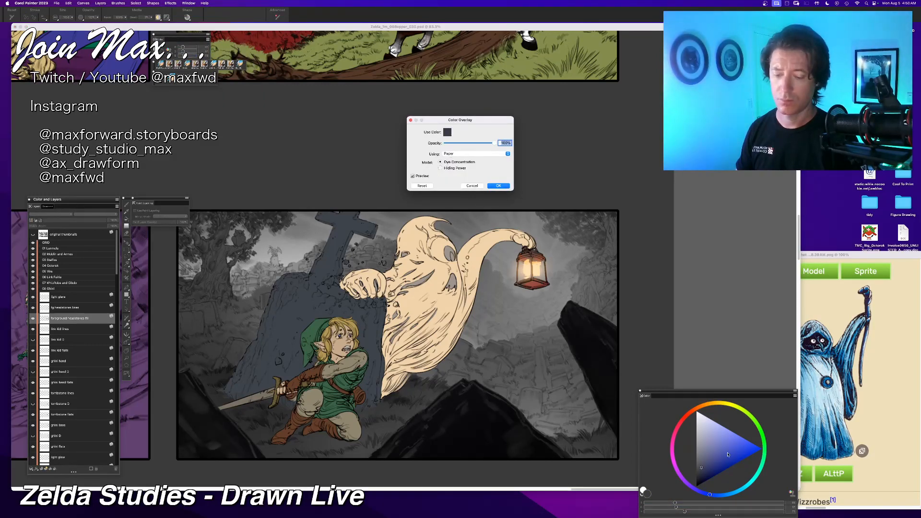
{"action": "left_click_drag", "start_coordinate": [728, 455], "coordinate": [778, 435]}
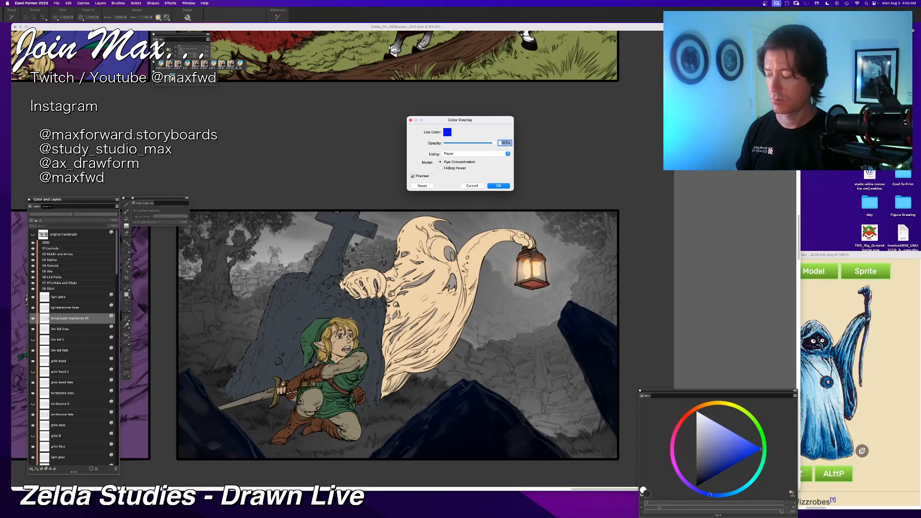
{"action": "left_click_drag", "start_coordinate": [724, 462], "coordinate": [719, 461]}
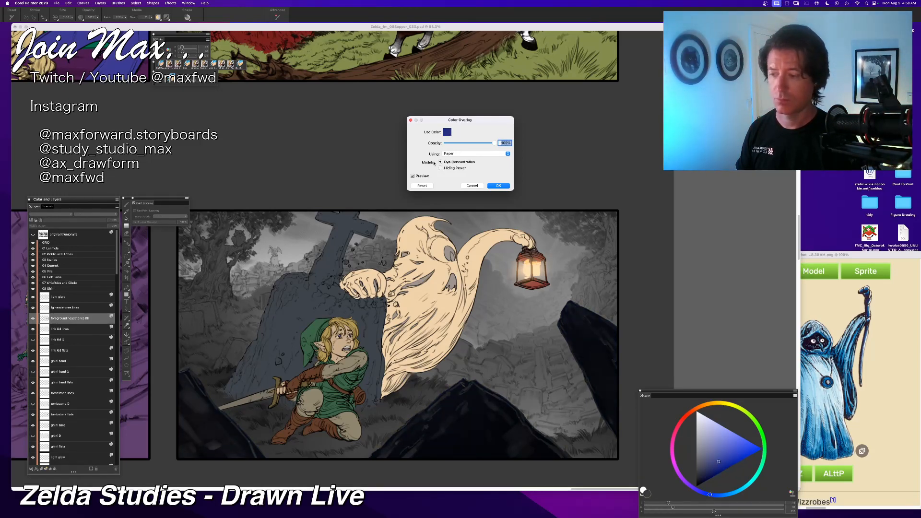
Step: Preview the headstones' Color Overlay with Uniform Color, Image Luminance and Original Luminance, and return the Using option to Paper
{"action": "left_click", "coordinate": [445, 154]}
{"action": "left_click", "coordinate": [447, 150]}
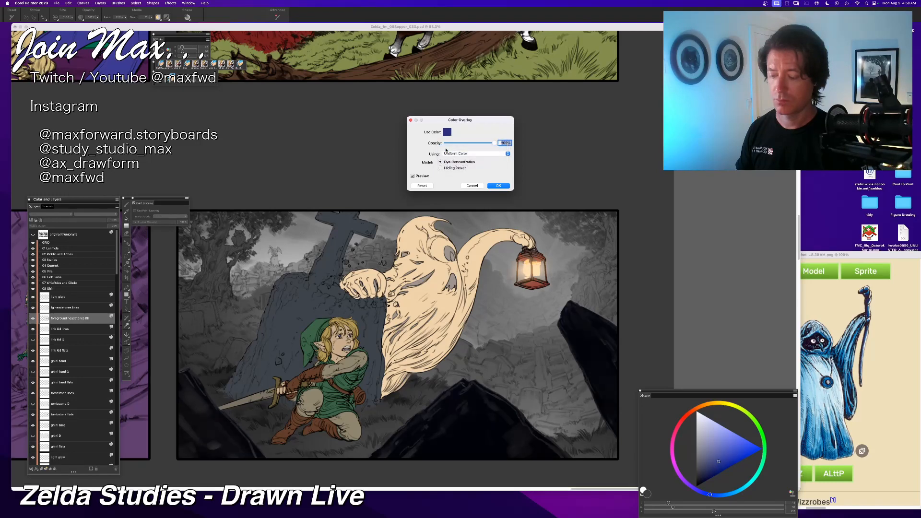
{"action": "left_click", "coordinate": [448, 156]}
{"action": "left_click", "coordinate": [448, 163]}
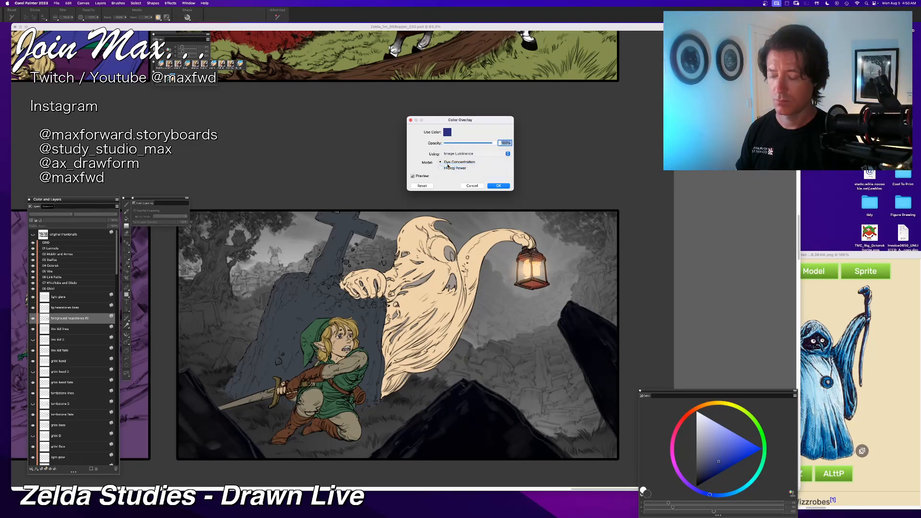
{"action": "left_click", "coordinate": [448, 154]}
{"action": "left_click", "coordinate": [450, 162]}
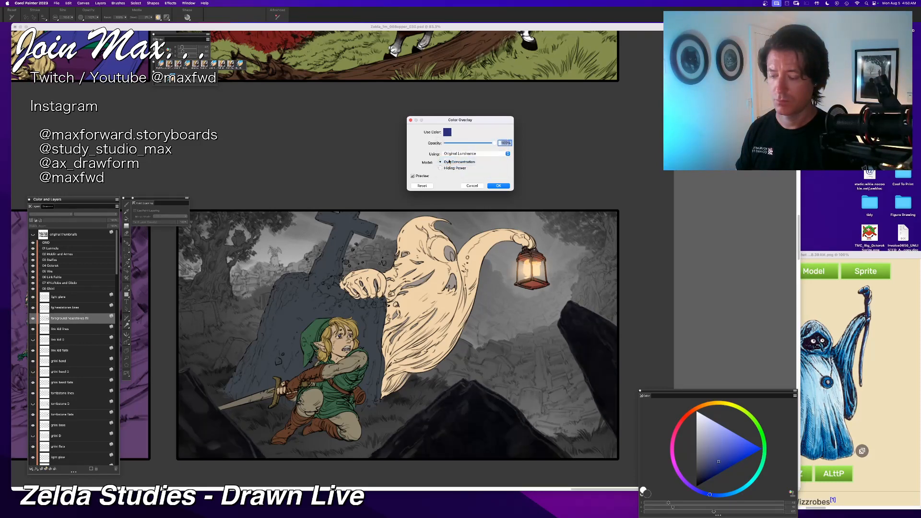
{"action": "left_click", "coordinate": [450, 154]}
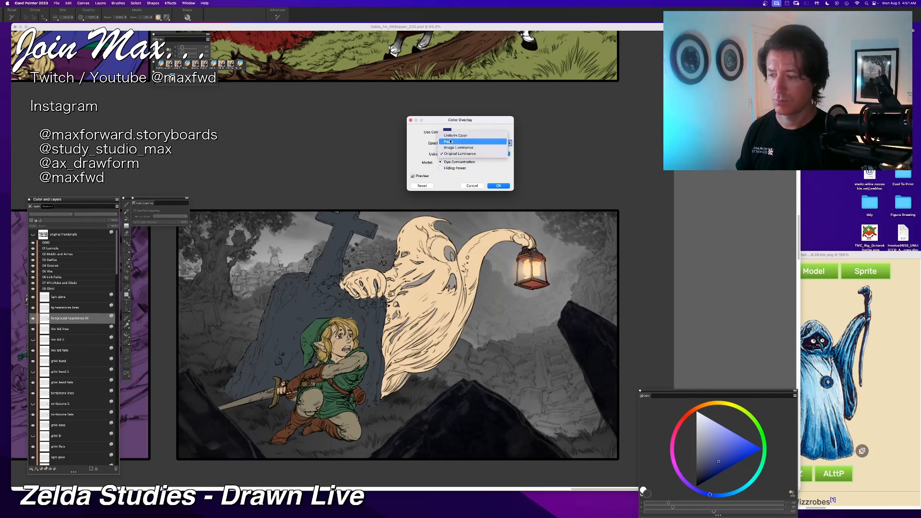
{"action": "left_click", "coordinate": [452, 163]}
Step: Compare the Hiding Power model, return to Dye Concentration, and apply the headstones' overlay with a slightly more saturated blue
{"action": "left_click", "coordinate": [441, 168]}
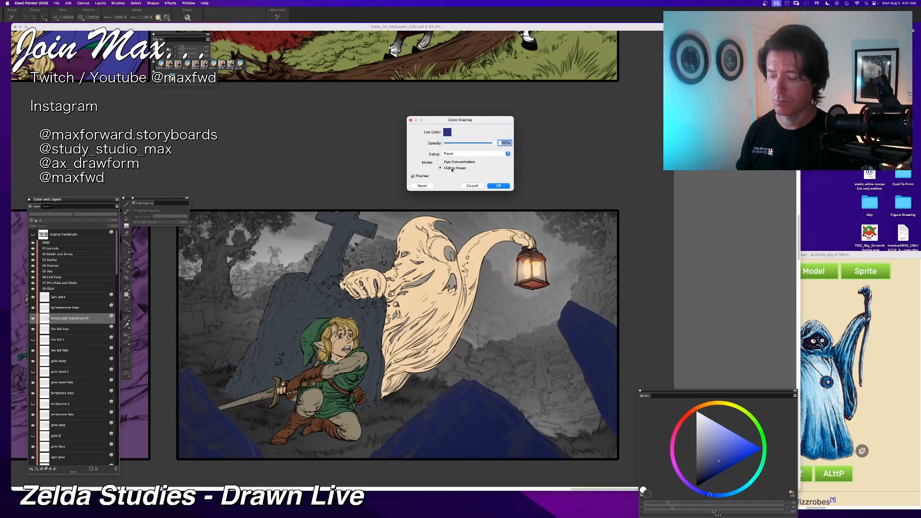
{"action": "left_click", "coordinate": [452, 162]}
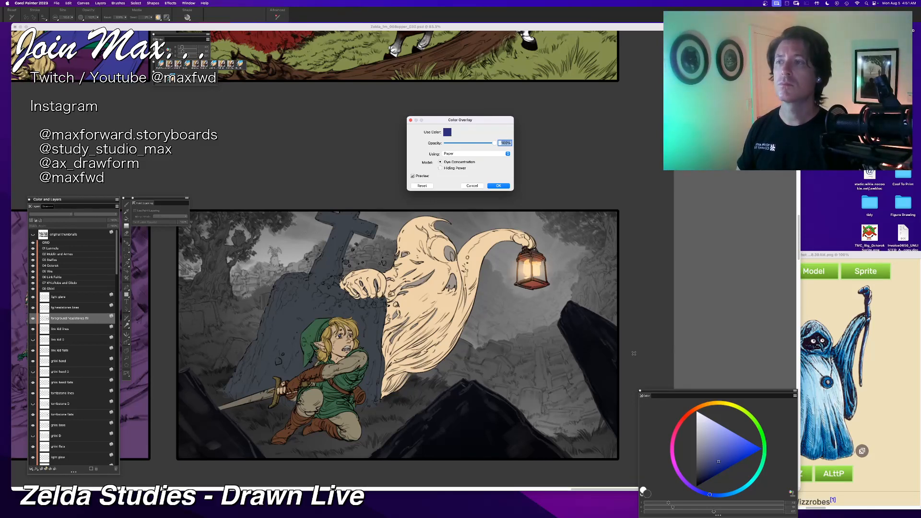
{"action": "left_click_drag", "start_coordinate": [720, 460], "coordinate": [725, 460]}
{"action": "left_click", "coordinate": [501, 187]}
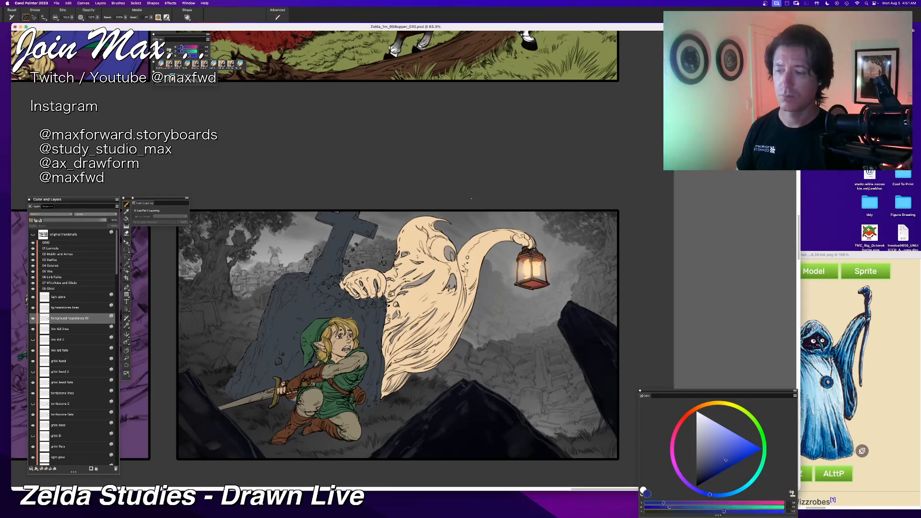
Step: Examine the ghini panel's new colours up close and against the whole sheet of panels
{"action": "key", "text": "super+minus"}
{"action": "scroll", "coordinate": [501, 238], "scroll_direction": "up", "scroll_amount": 5}
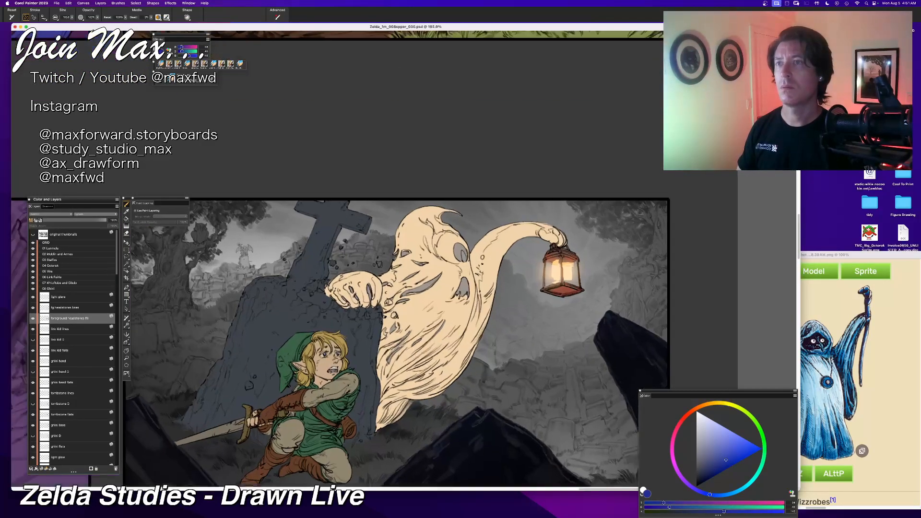
{"action": "scroll", "coordinate": [502, 238], "scroll_direction": "down", "scroll_amount": 5}
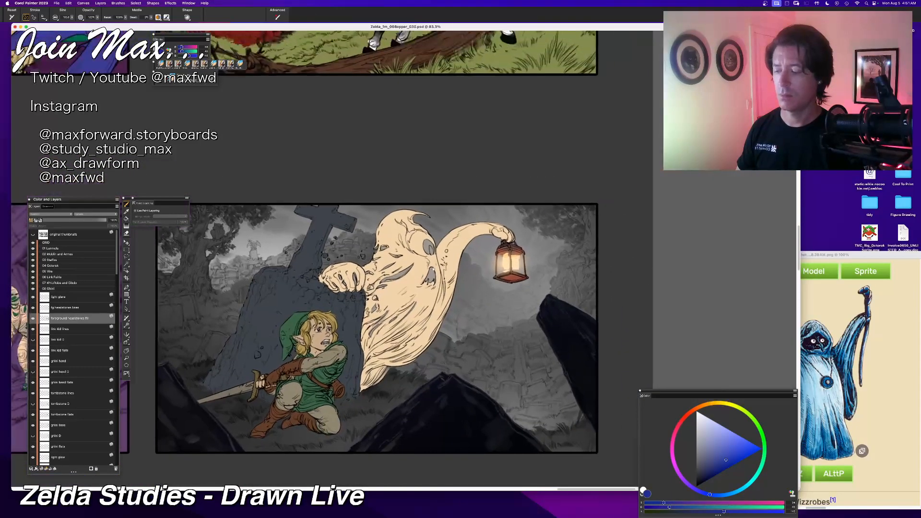
{"action": "scroll", "coordinate": [390, 259], "scroll_direction": "down", "scroll_amount": 5}
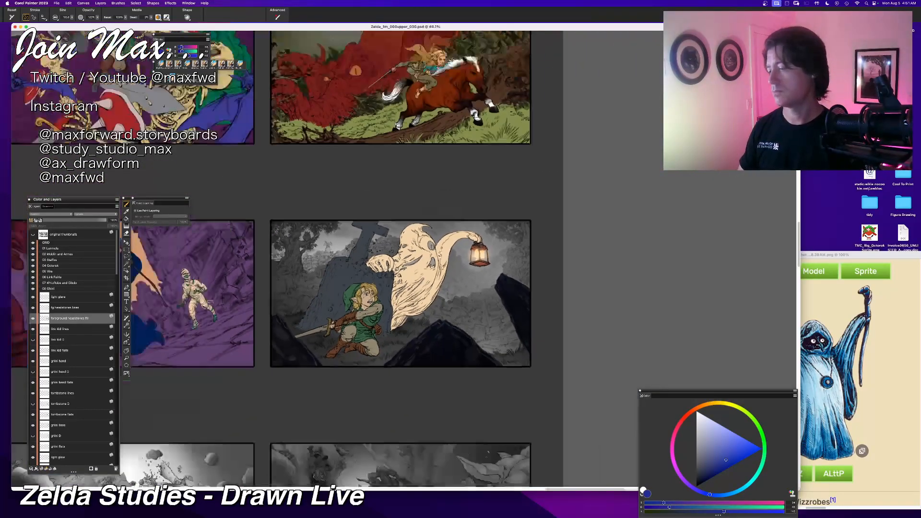
{"action": "scroll", "coordinate": [500, 250], "scroll_direction": "down", "scroll_amount": 3}
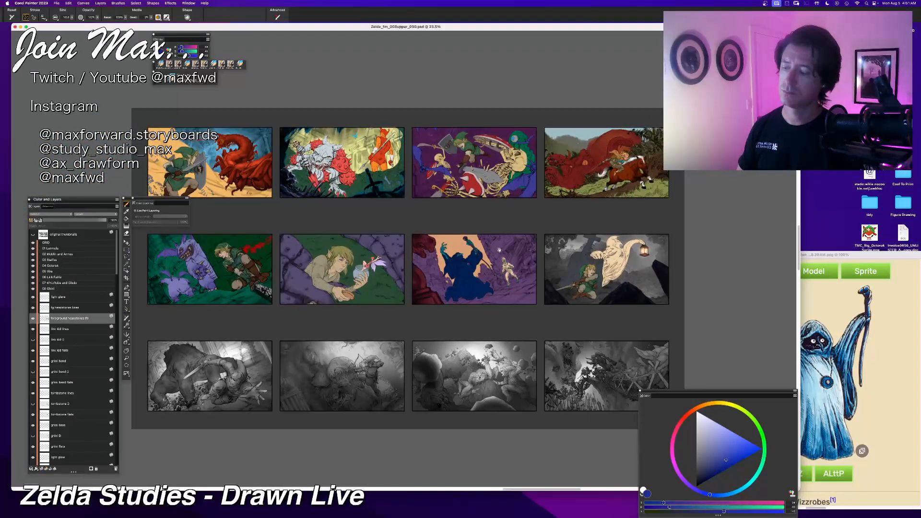
{"action": "left_click_drag", "start_coordinate": [500, 250], "coordinate": [418, 258]}
{"action": "scroll", "coordinate": [418, 258], "scroll_direction": "up", "scroll_amount": 5}
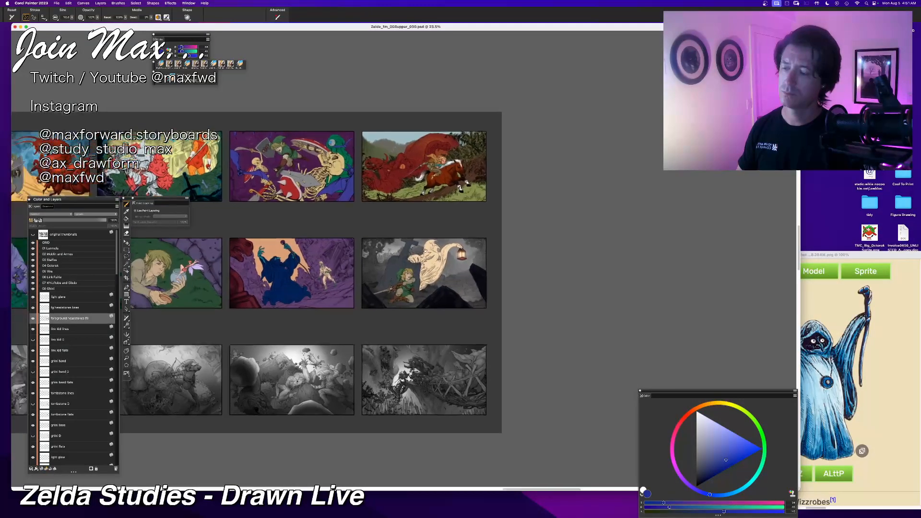
{"action": "scroll", "coordinate": [418, 258], "scroll_direction": "up", "scroll_amount": 3}
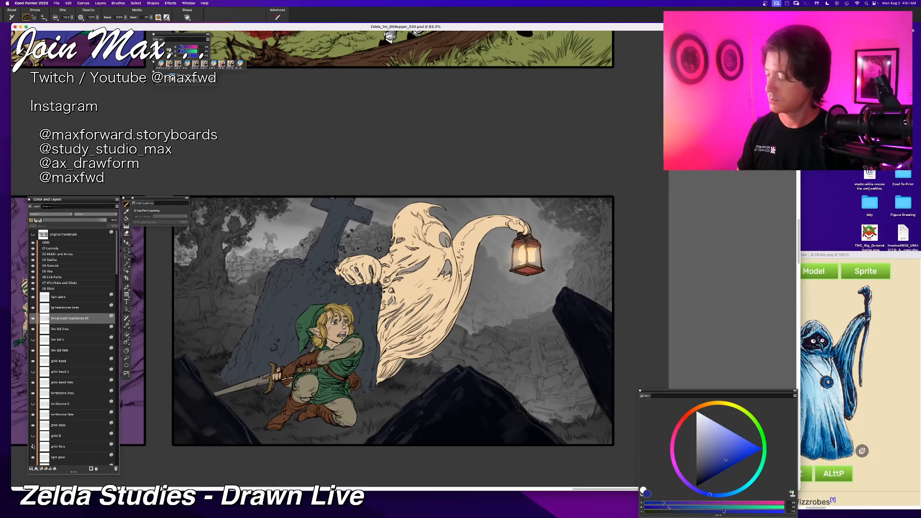
Step: Duplicate the ground fill layer of the ghini panel and name the copy "Grnd D"
{"action": "scroll", "coordinate": [106, 427], "scroll_direction": "down", "scroll_amount": 1}
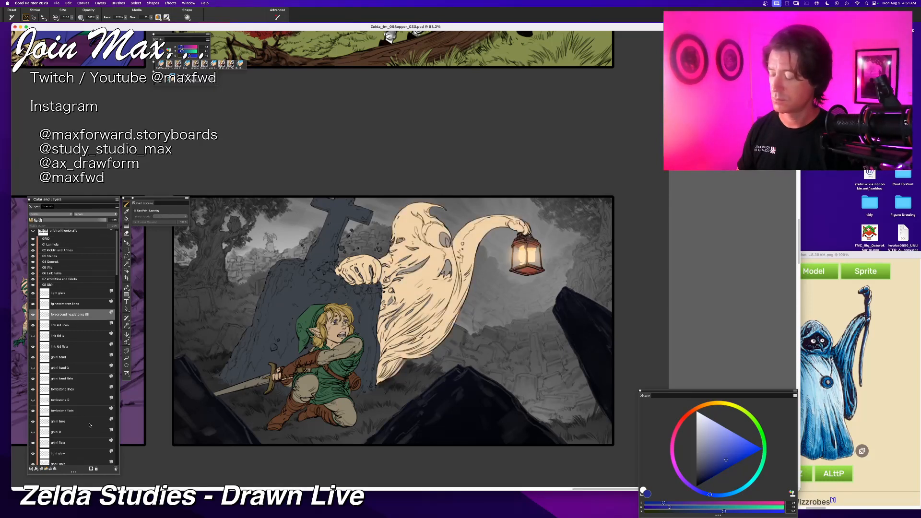
{"action": "scroll", "coordinate": [86, 427], "scroll_direction": "down", "scroll_amount": 4}
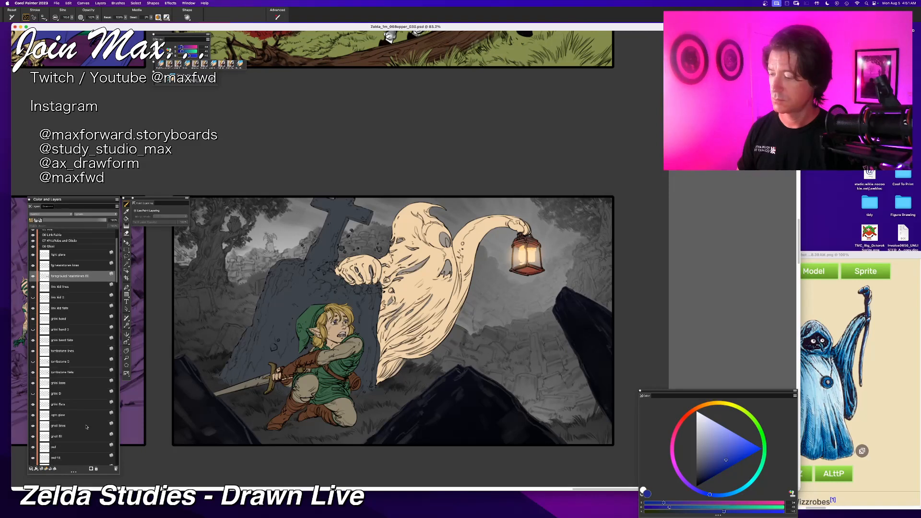
{"action": "scroll", "coordinate": [87, 427], "scroll_direction": "down", "scroll_amount": 1}
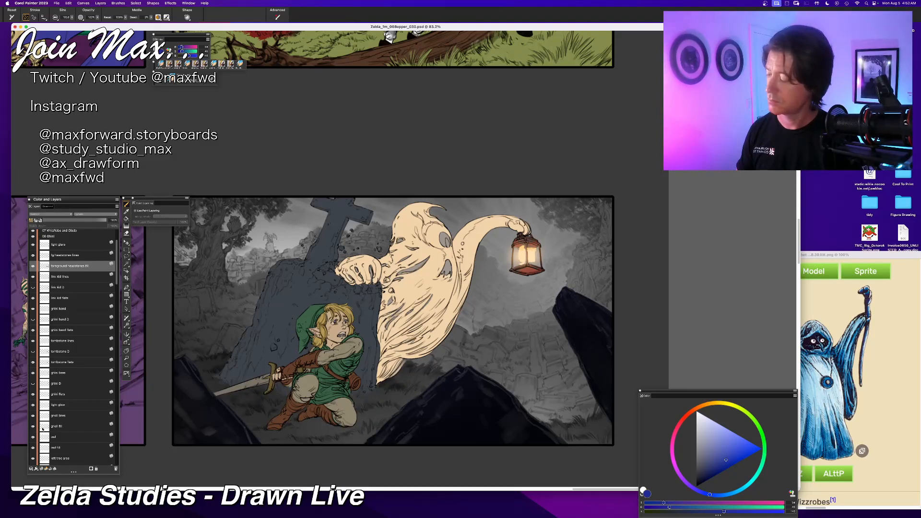
{"action": "left_click", "coordinate": [46, 428]}
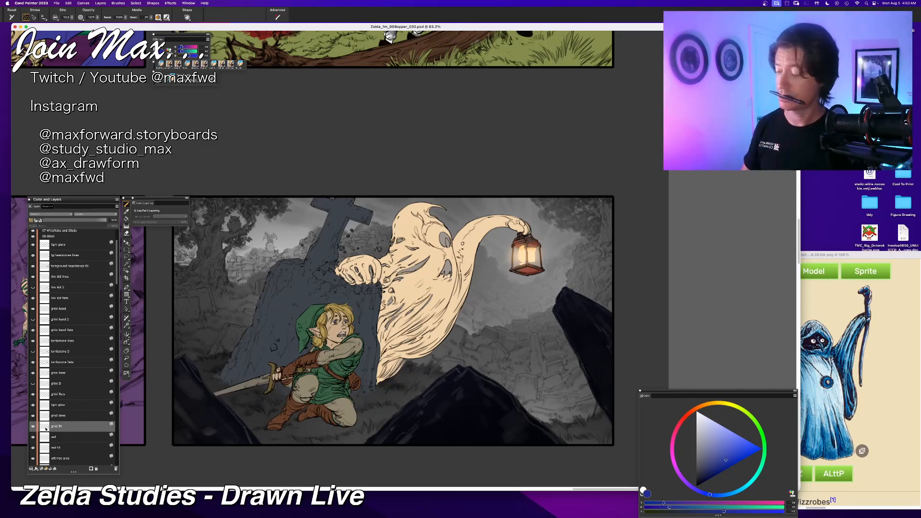
{"action": "key", "text": "f"}
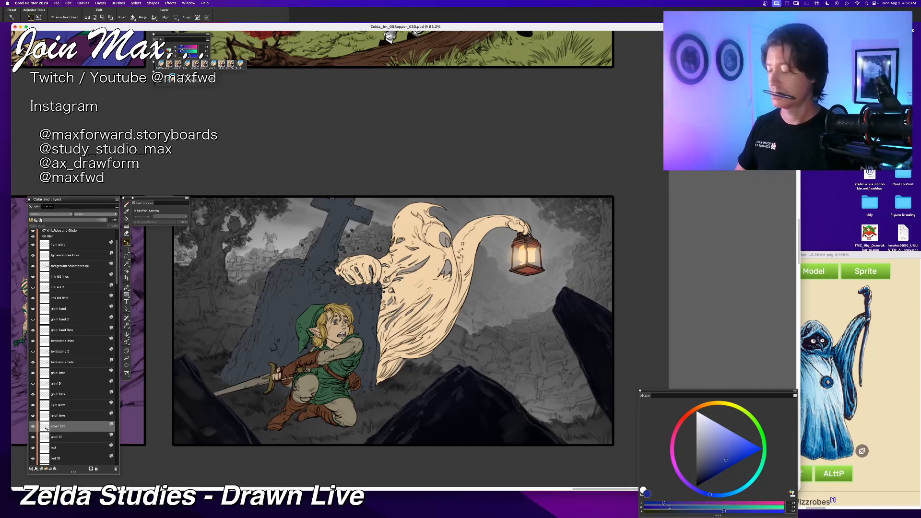
{"action": "key", "text": "super+shift+n"}
{"action": "double_click", "coordinate": [56, 425]}
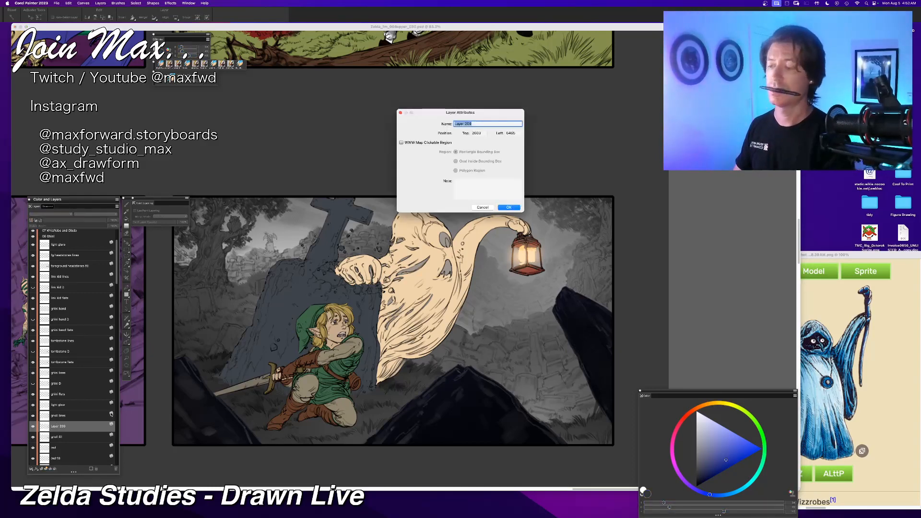
{"action": "type", "text": "gnoll"}
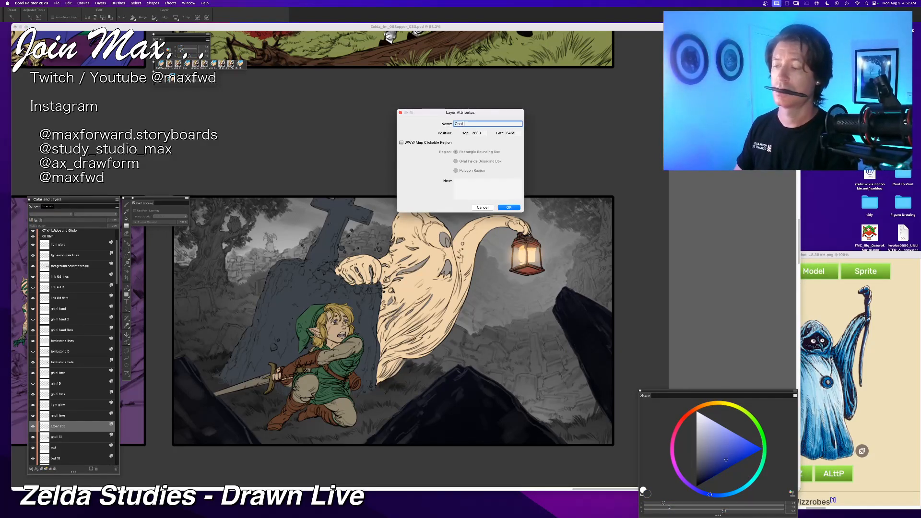
{"action": "type", "text": " D"}
{"action": "key", "text": "Return"}
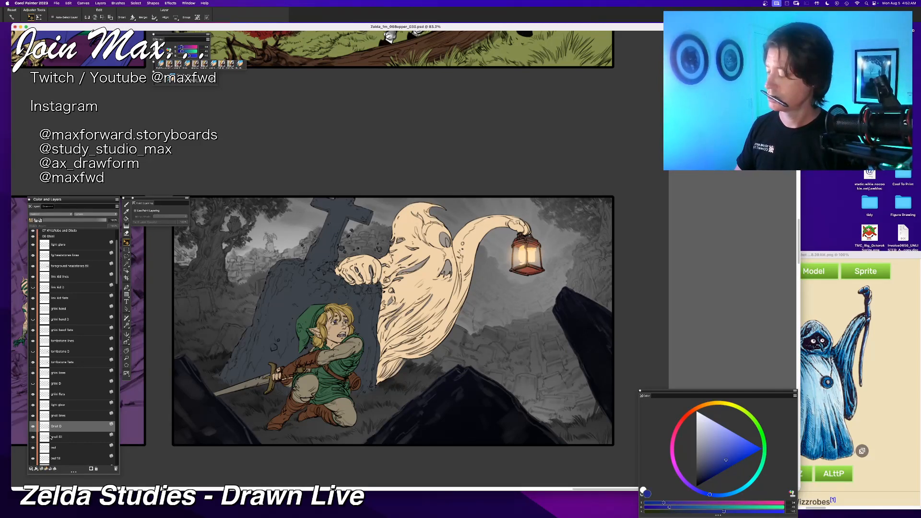
Step: Rename the original ground fill layer as "grnd flats"
{"action": "double_click", "coordinate": [51, 437]}
{"action": "key", "text": "Right"}
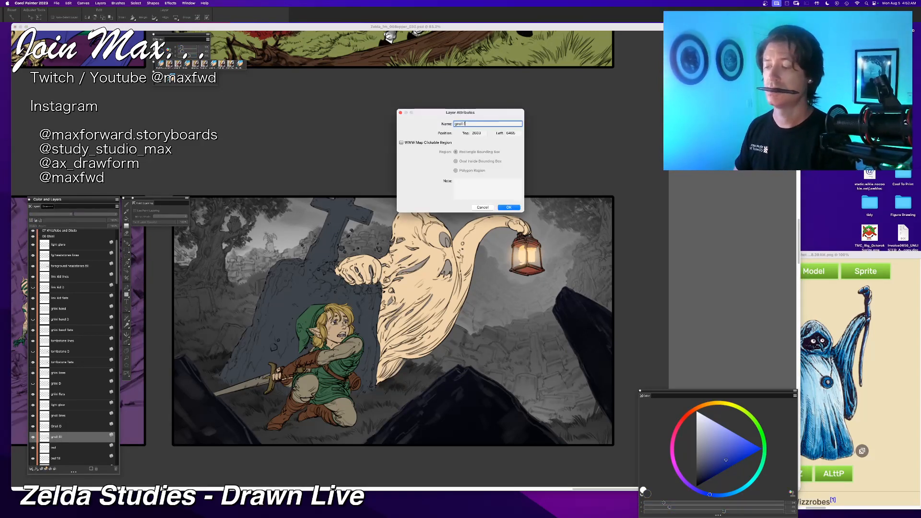
{"action": "type", "text": "lats"}
{"action": "key", "text": "Return"}
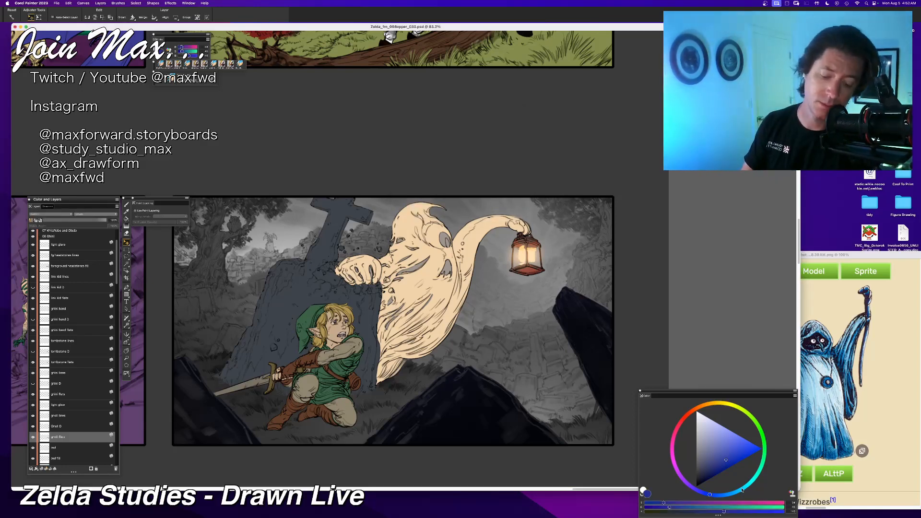
Step: Fill the "grnd flats" layer with a dark teal and hide the "Grnd D" copy above it
{"action": "left_click", "coordinate": [742, 490]}
{"action": "left_click", "coordinate": [706, 460]}
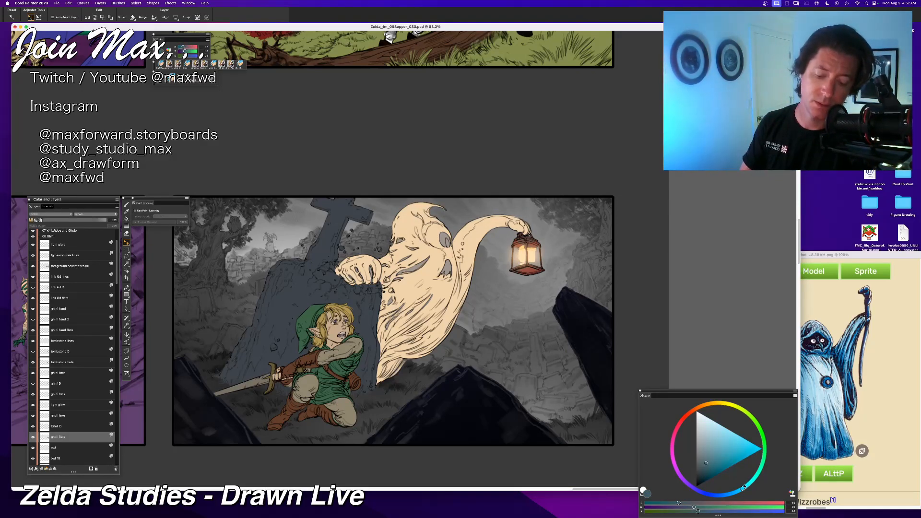
{"action": "left_click_drag", "start_coordinate": [743, 488], "coordinate": [712, 466]}
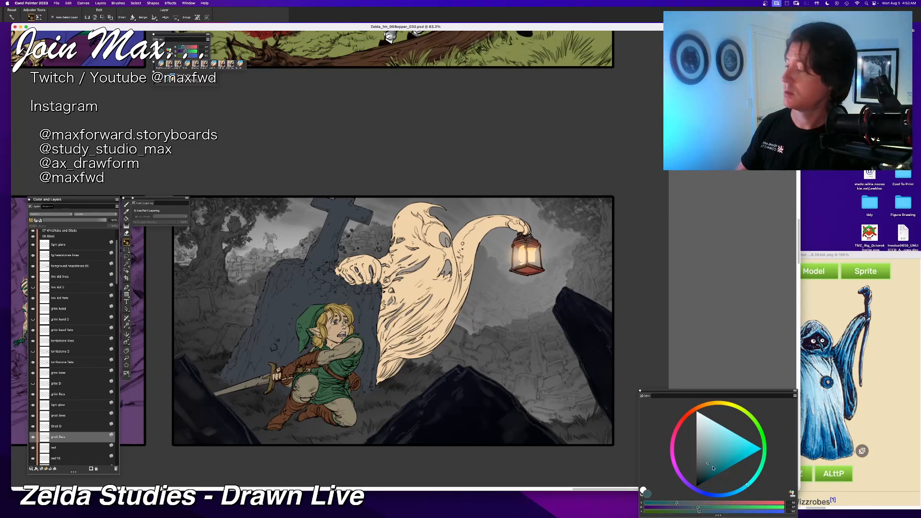
{"action": "key", "text": "super+z"}
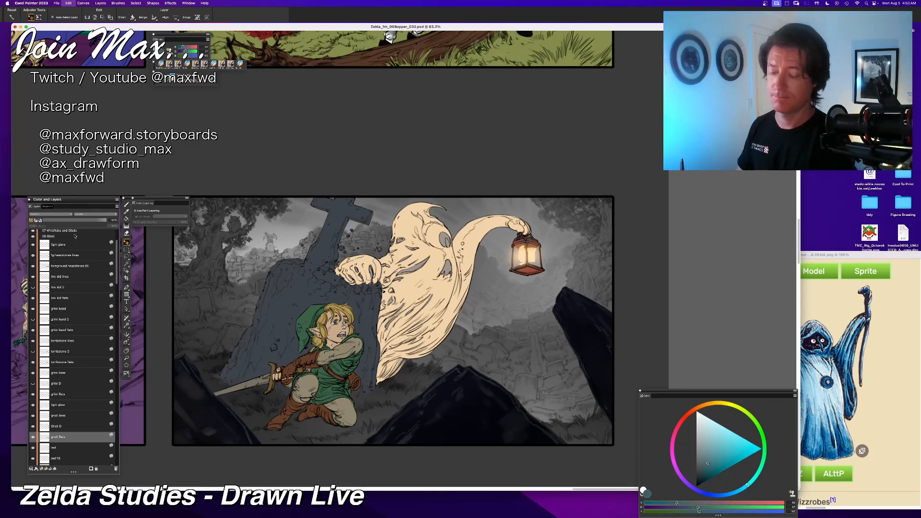
{"action": "key", "text": "super+f"}
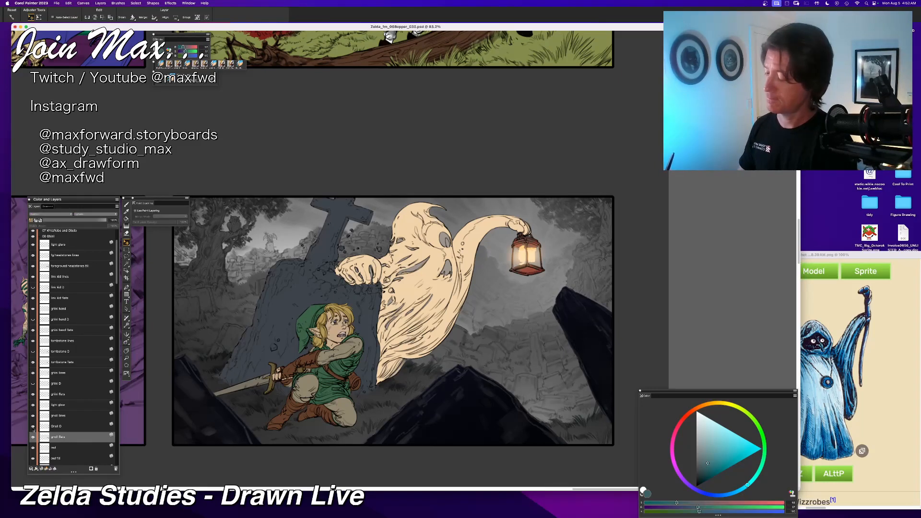
{"action": "left_click", "coordinate": [33, 427]}
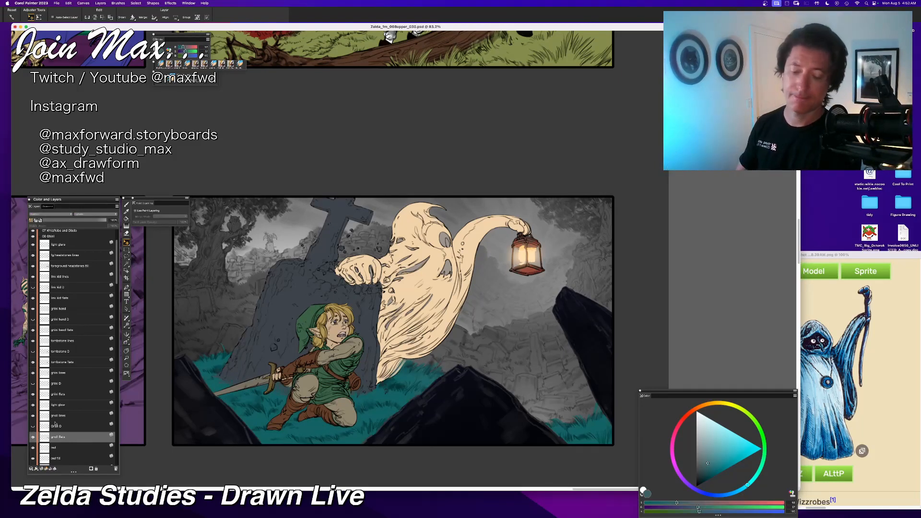
Step: Darken the teal, shift its hue slightly towards green, and refill the "grnd flats" layer with it
{"action": "left_click", "coordinate": [713, 472]}
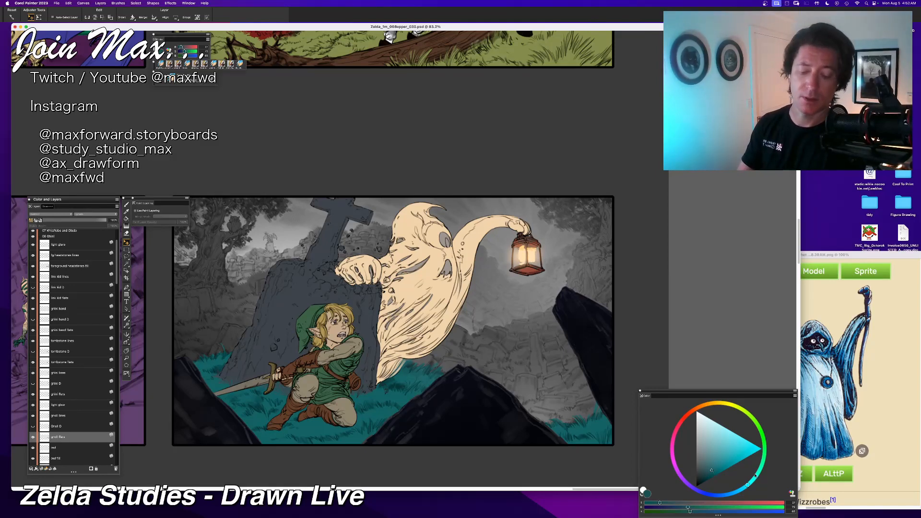
{"action": "left_click_drag", "start_coordinate": [756, 475], "coordinate": [757, 478]}
{"action": "key", "text": "super+f"}
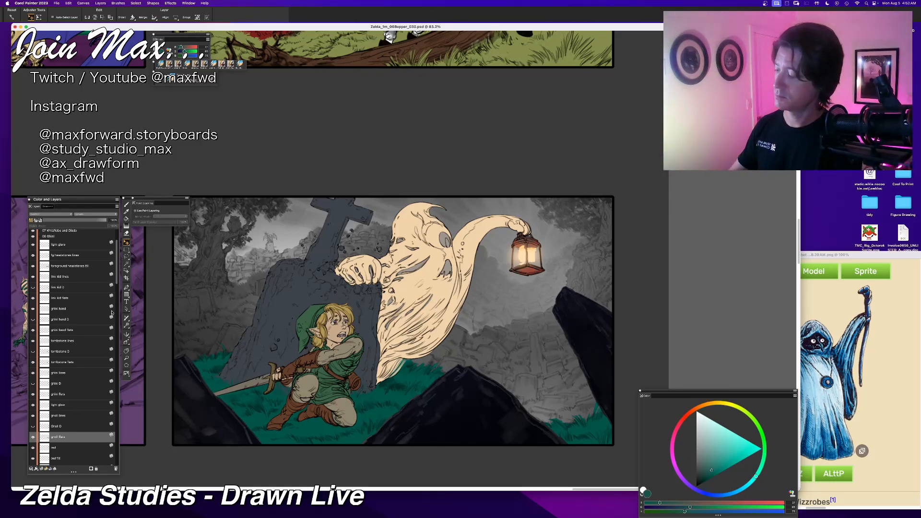
Step: Rename the owl's fill layer as "owl flats" and toggle its visibility to check what it covers
{"action": "scroll", "coordinate": [117, 282], "scroll_direction": "down", "scroll_amount": 4}
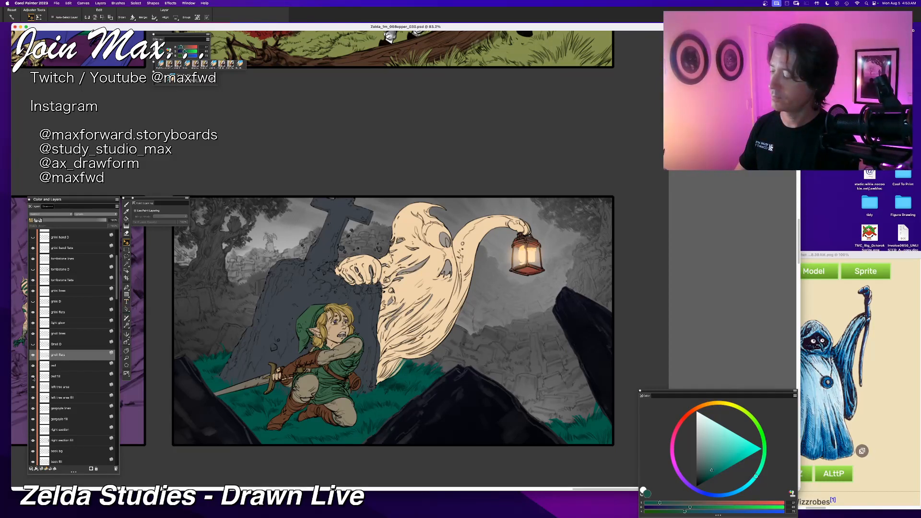
{"action": "left_click", "coordinate": [56, 378]}
{"action": "double_click", "coordinate": [55, 378]}
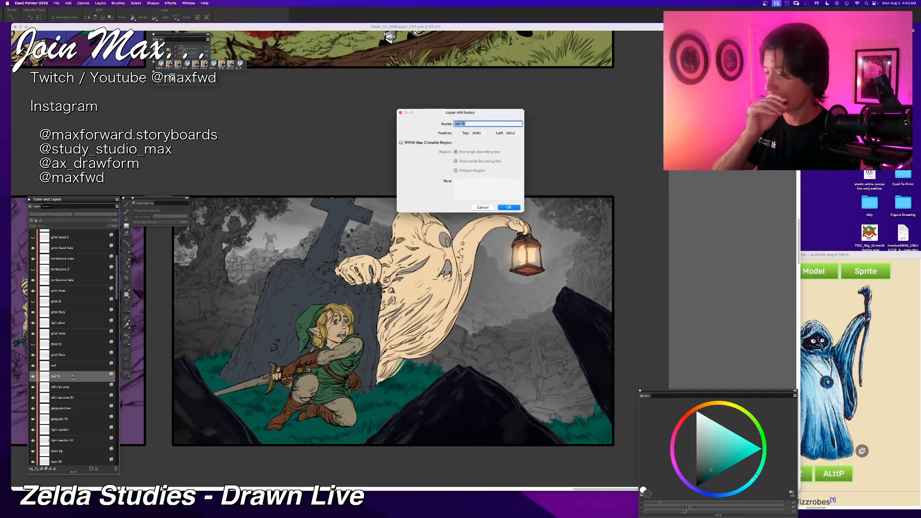
{"action": "key", "text": "Right"}
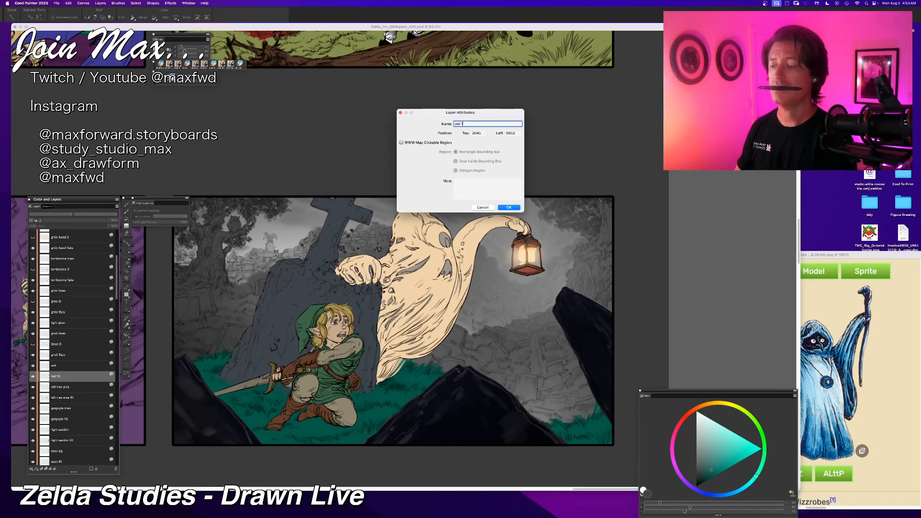
{"action": "type", "text": "lats"}
{"action": "key", "text": "Return"}
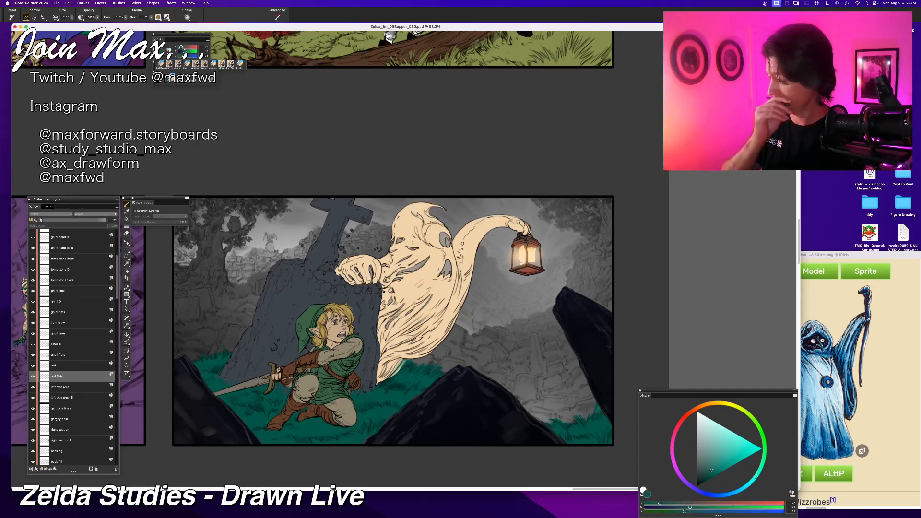
{"action": "left_click", "coordinate": [33, 377]}
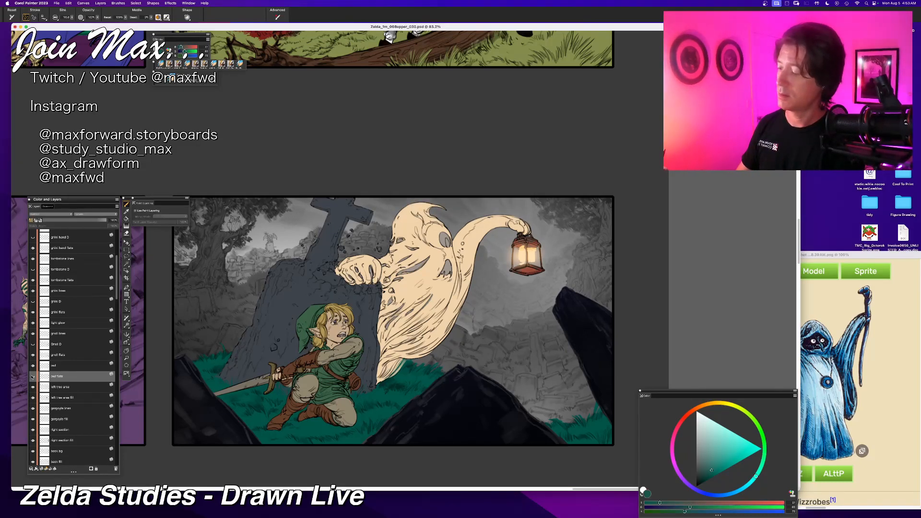
Step: Block in the owl in the tree with orange on the "owl flats" layer and repaint it a muted dark red
{"action": "left_click", "coordinate": [32, 377]}
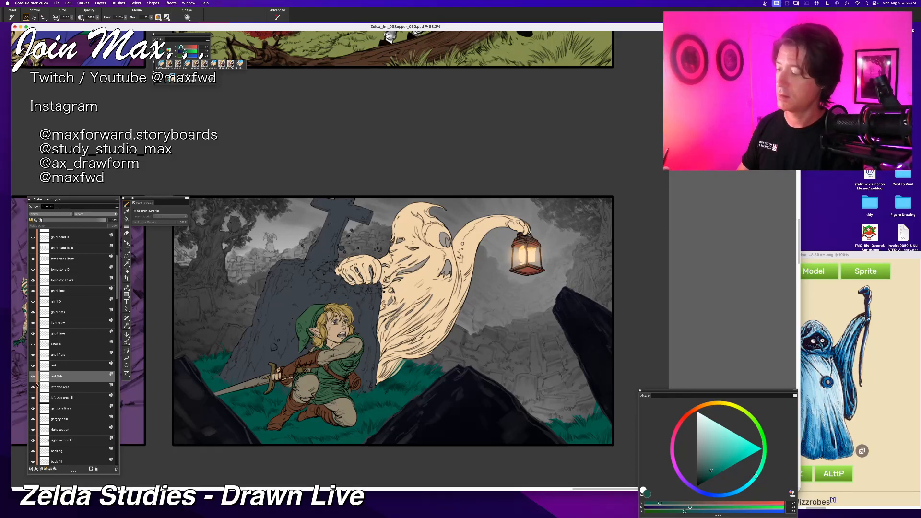
{"action": "left_click_drag", "start_coordinate": [707, 407], "coordinate": [700, 407]}
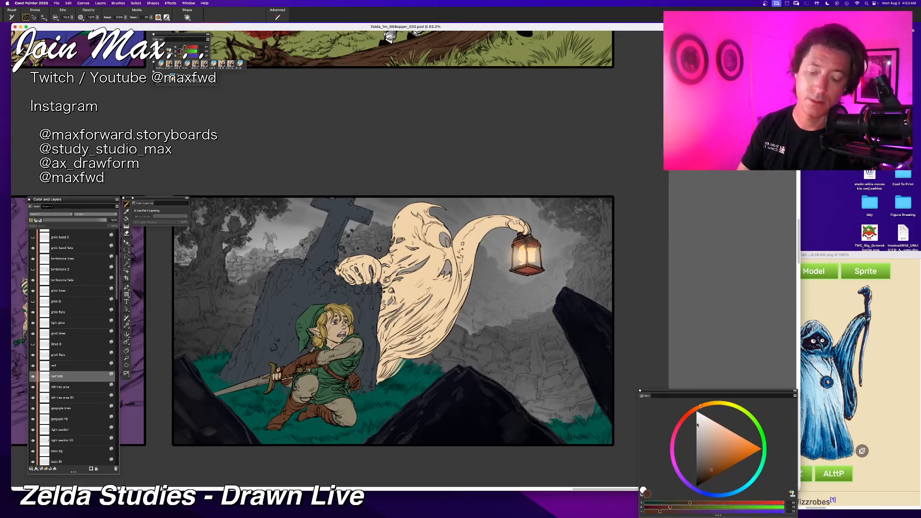
{"action": "left_click", "coordinate": [728, 456]}
{"action": "left_click_drag", "start_coordinate": [230, 227], "coordinate": [237, 221]}
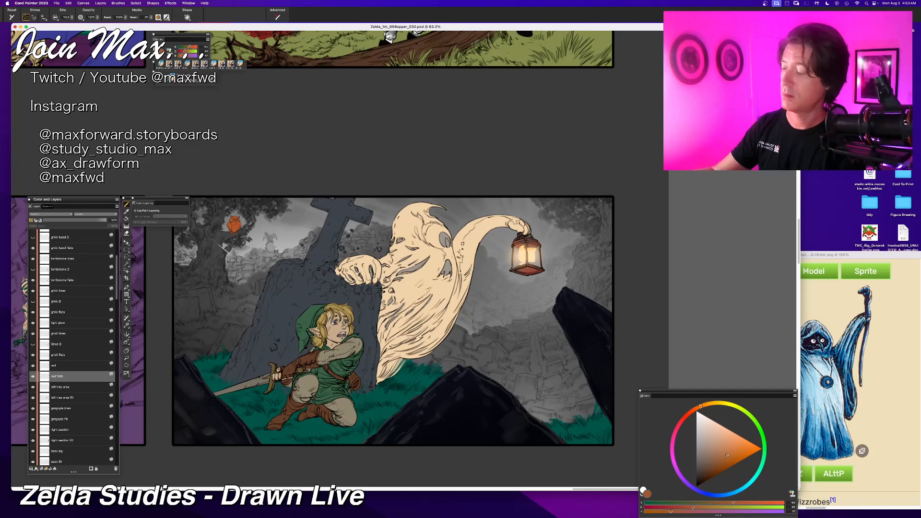
{"action": "left_click", "coordinate": [716, 463]}
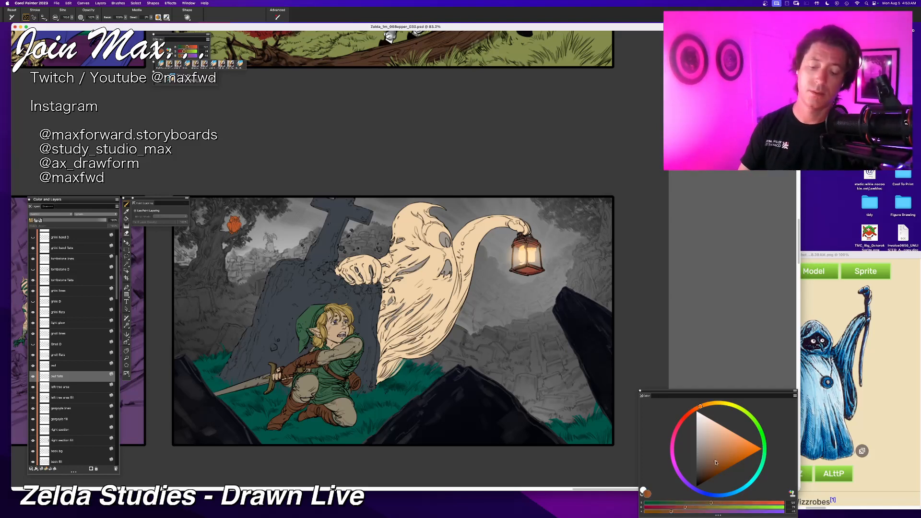
{"action": "left_click", "coordinate": [688, 414]}
{"action": "left_click_drag", "start_coordinate": [230, 227], "coordinate": [237, 221]}
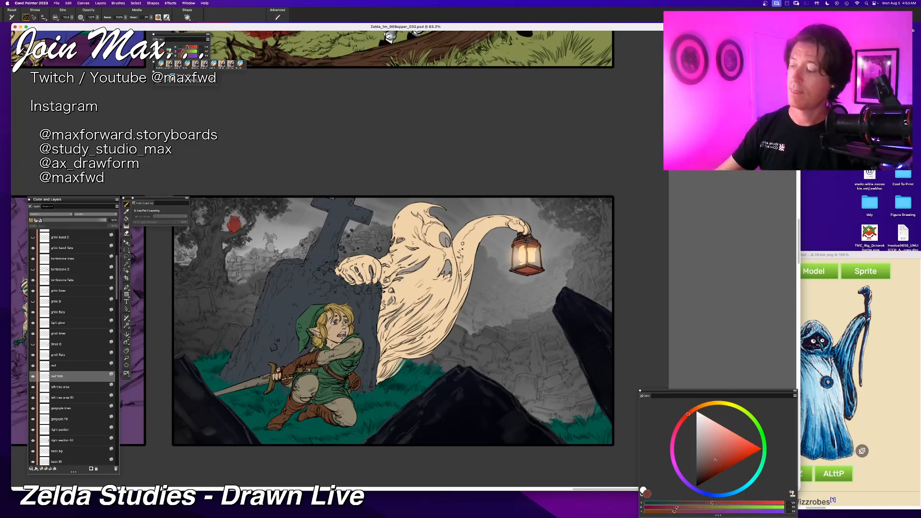
Step: Mute the owl's red slightly and paint its eyes a pale yellow-tan
{"action": "key", "text": "super+plus"}
{"action": "key", "text": "super+plus"}
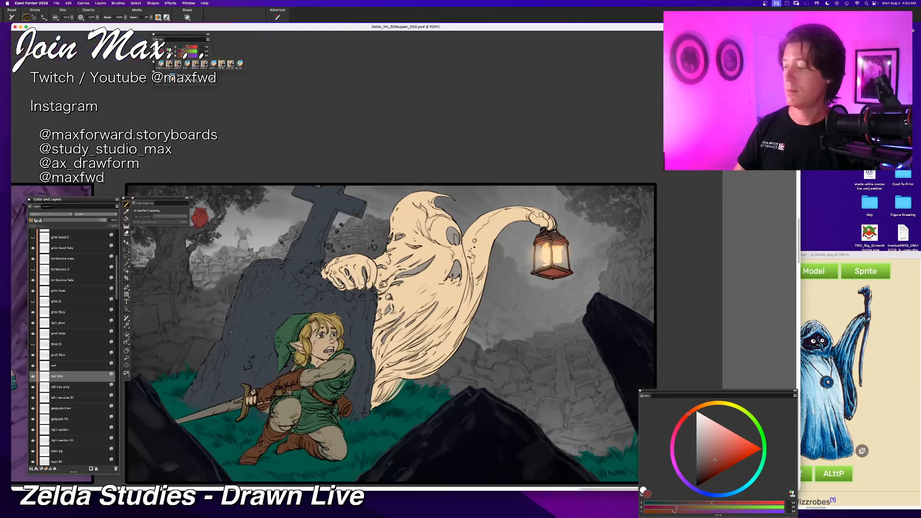
{"action": "left_click_drag", "start_coordinate": [242, 329], "coordinate": [503, 436]}
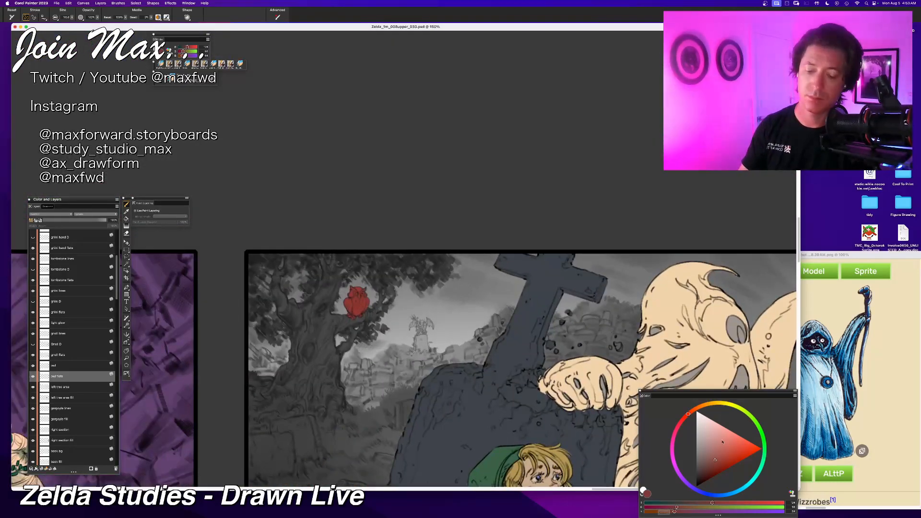
{"action": "left_click_drag", "start_coordinate": [715, 460], "coordinate": [712, 459]}
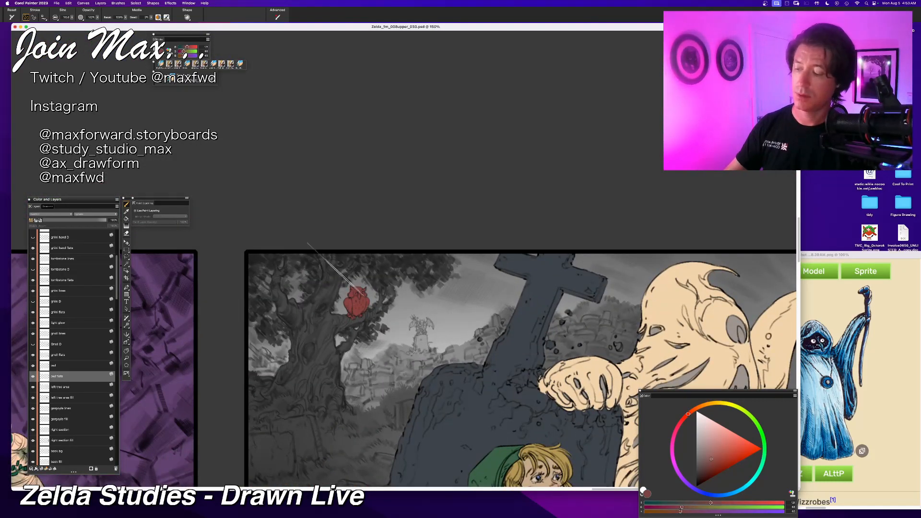
{"action": "left_click", "coordinate": [716, 433]}
{"action": "left_click", "coordinate": [711, 405]}
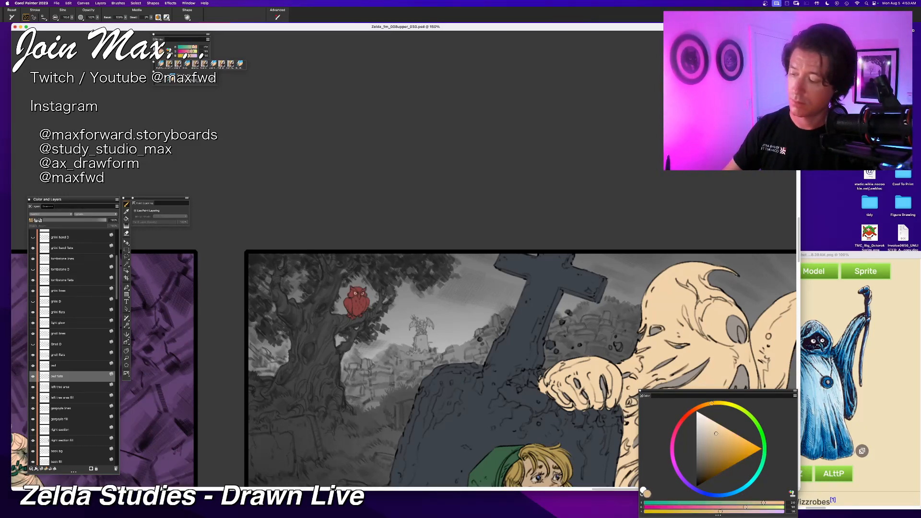
Step: Paint the owl's beak and feet tan and its belly a paler, greyer beige
{"action": "left_click", "coordinate": [726, 445]}
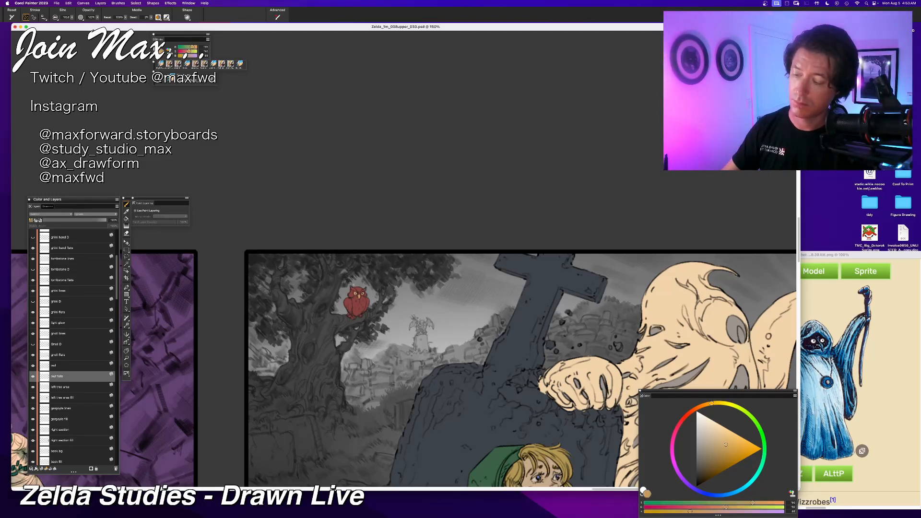
{"action": "left_click", "coordinate": [729, 433]}
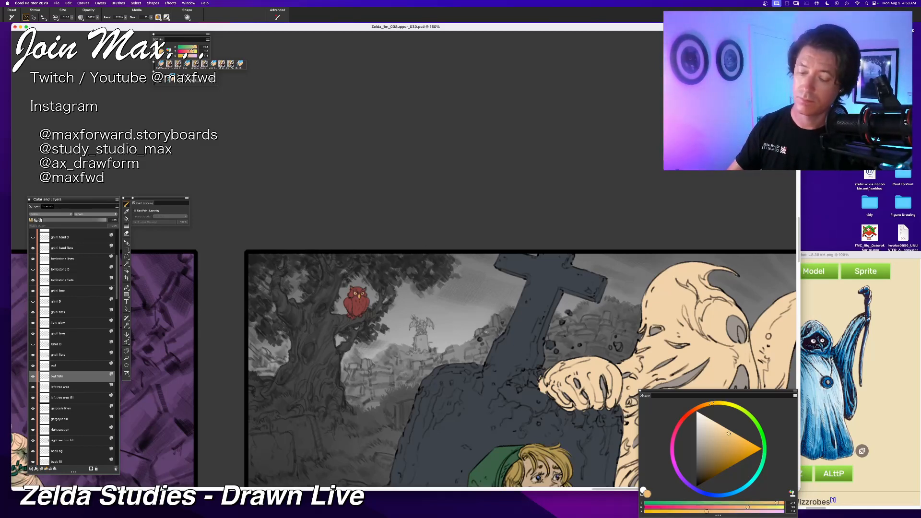
{"action": "left_click", "coordinate": [715, 440]}
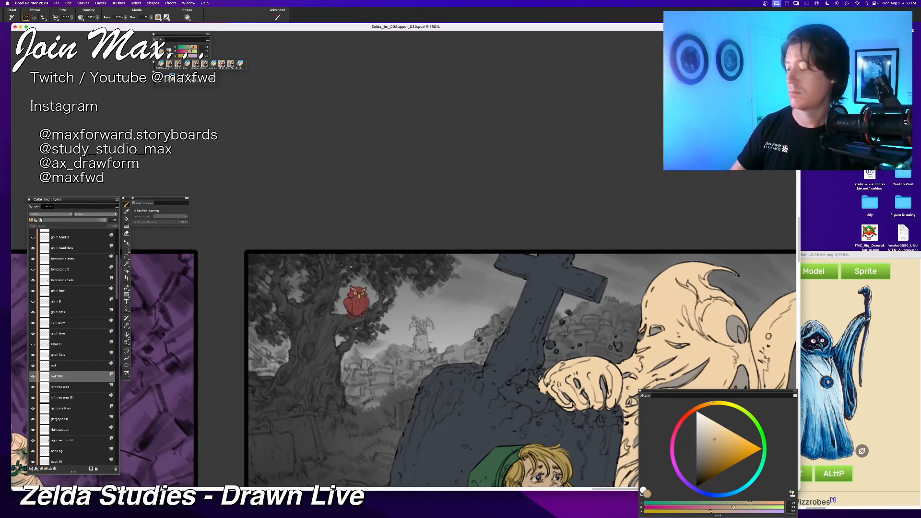
{"action": "left_click_drag", "start_coordinate": [713, 439], "coordinate": [711, 434]}
{"action": "mouse_move", "coordinate": [355, 311]}
{"action": "left_mouse_down"}
{"action": "mouse_move", "coordinate": [354, 298]}
{"action": "mouse_move", "coordinate": [360, 313]}
{"action": "left_mouse_up"}
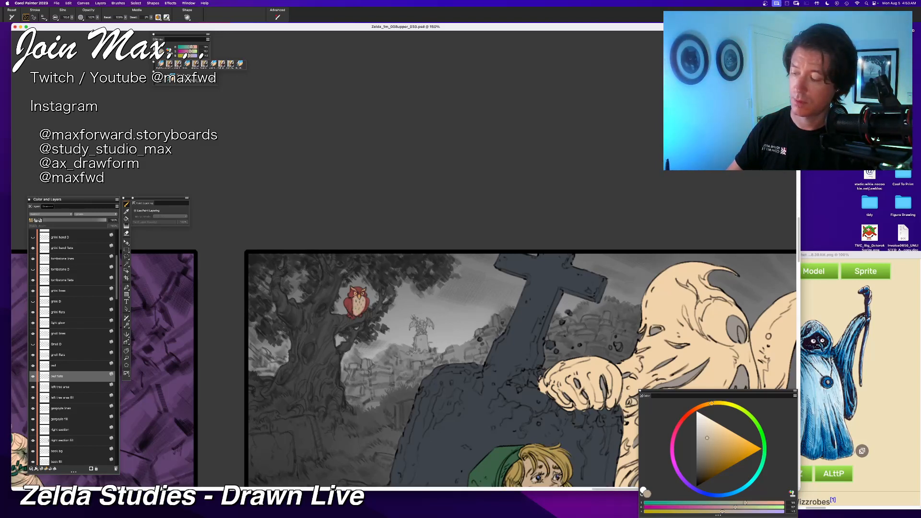
{"action": "left_click", "coordinate": [359, 297], "text": "alt"}
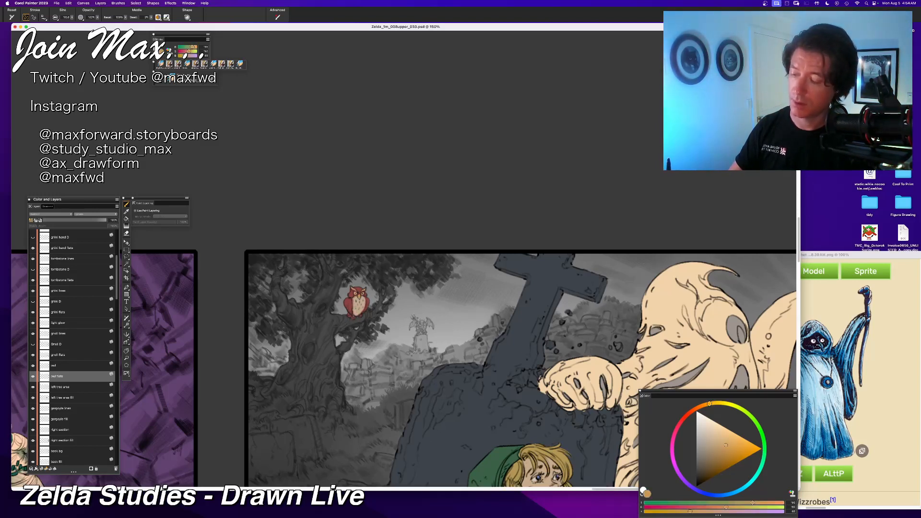
{"action": "left_click_drag", "start_coordinate": [352, 317], "coordinate": [359, 315]}
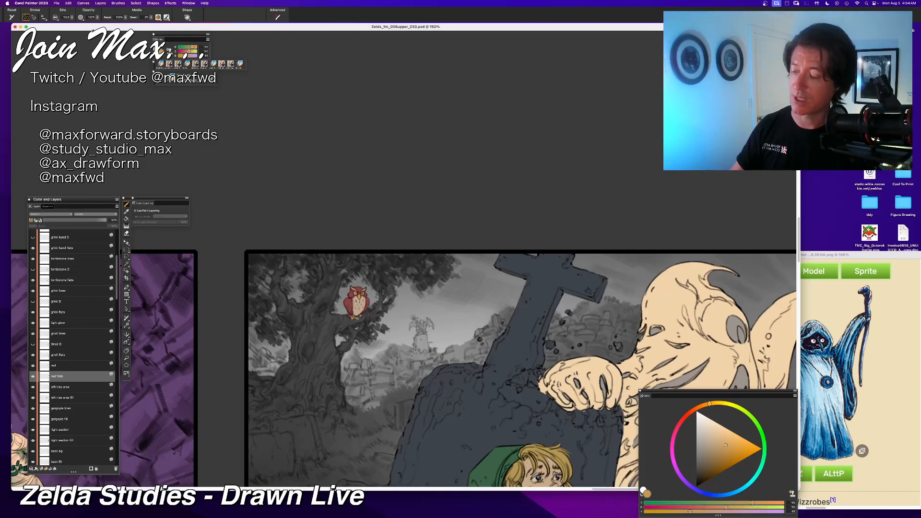
Step: Examine how the coloured owl reads within the whole ghini graveyard panel
{"action": "key", "text": "super+minus"}
{"action": "key", "text": "super+minus"}
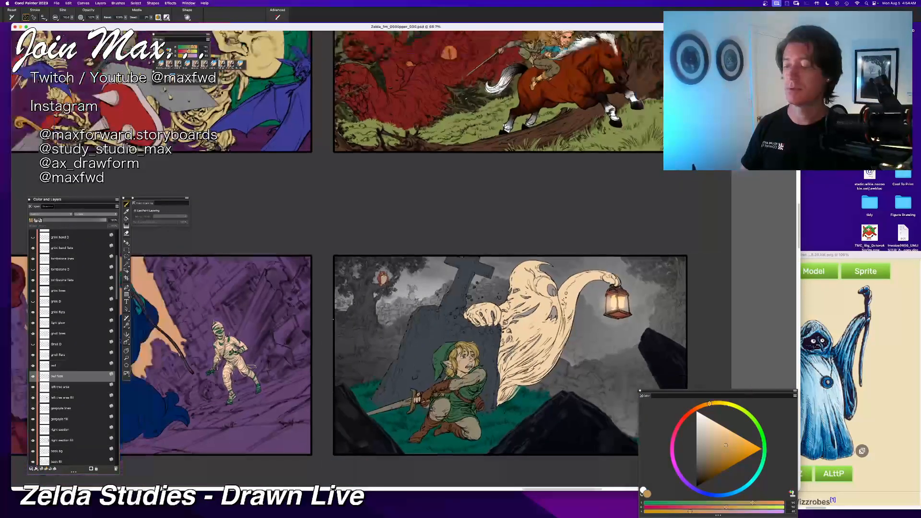
{"action": "key", "text": "super+equal"}
{"action": "key", "text": "super+equal"}
{"action": "key", "text": "super+equal"}
{"action": "key", "text": "super+minus"}
{"action": "key", "text": "super+minus"}
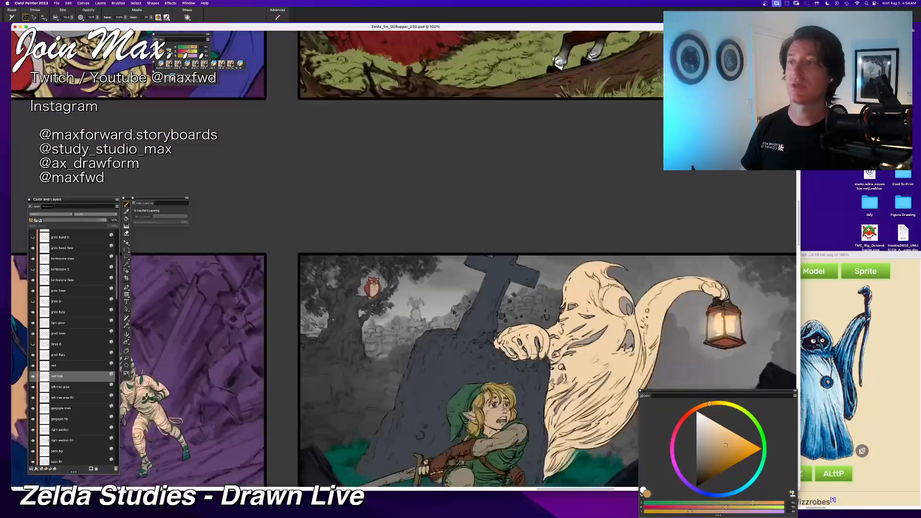
{"action": "left_click_drag", "start_coordinate": [379, 446], "coordinate": [285, 365]}
{"action": "key", "text": "super+minus"}
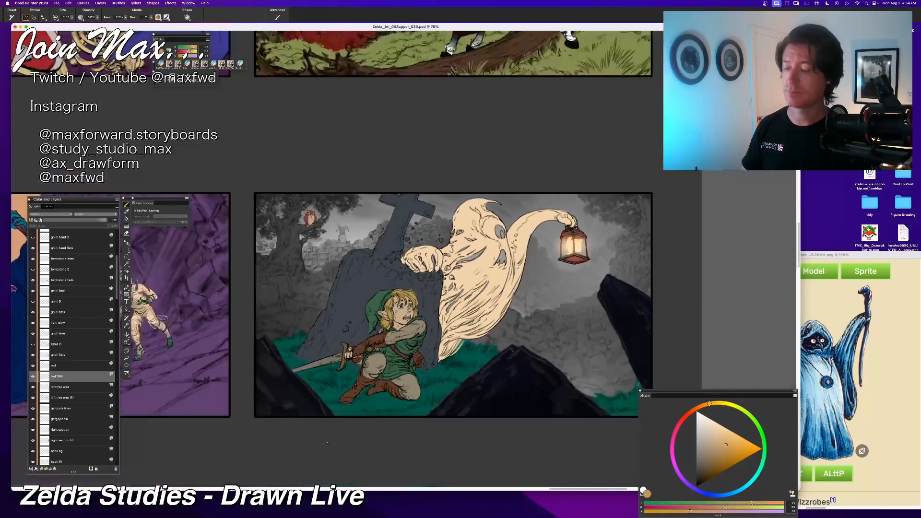
{"action": "left_click_drag", "start_coordinate": [368, 471], "coordinate": [331, 464]}
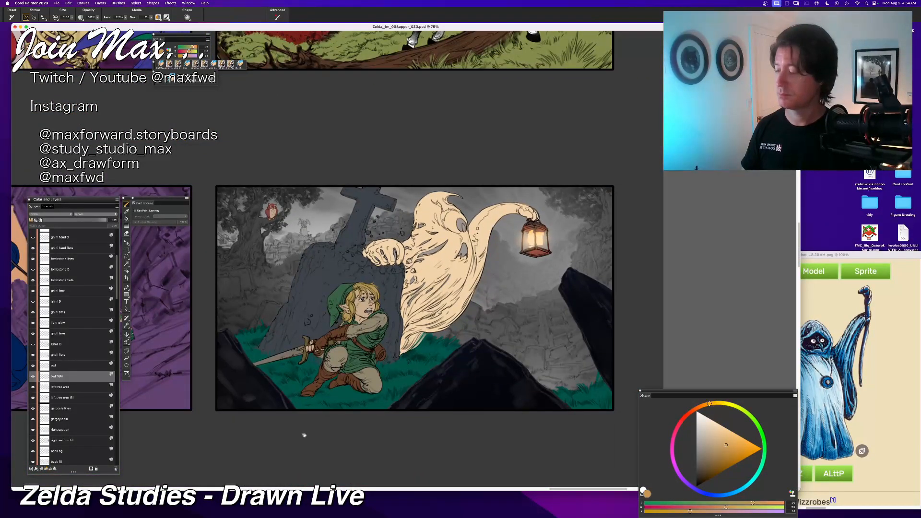
{"action": "left_click_drag", "start_coordinate": [304, 436], "coordinate": [306, 447]}
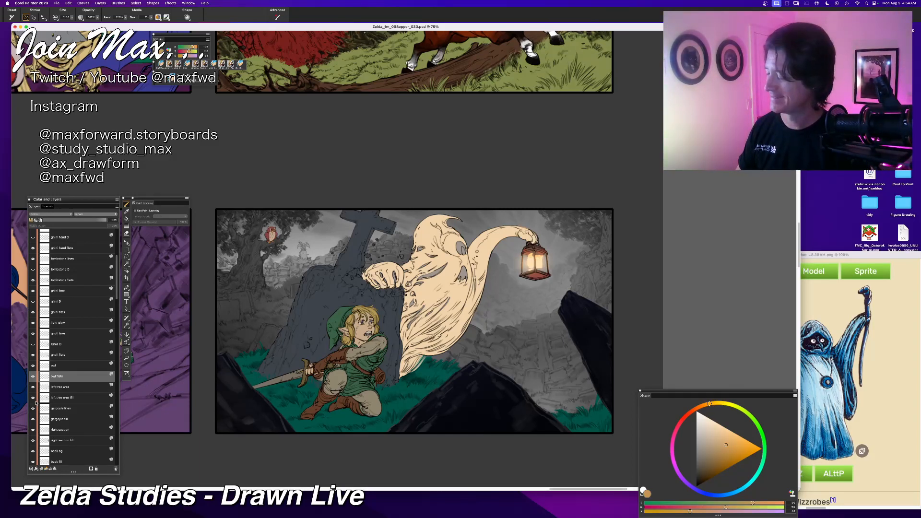
Step: Toggle the "left tree area fill" layer's visibility to check what it covers and make it the active layer
{"action": "left_click", "coordinate": [33, 398]}
{"action": "left_click", "coordinate": [34, 398]}
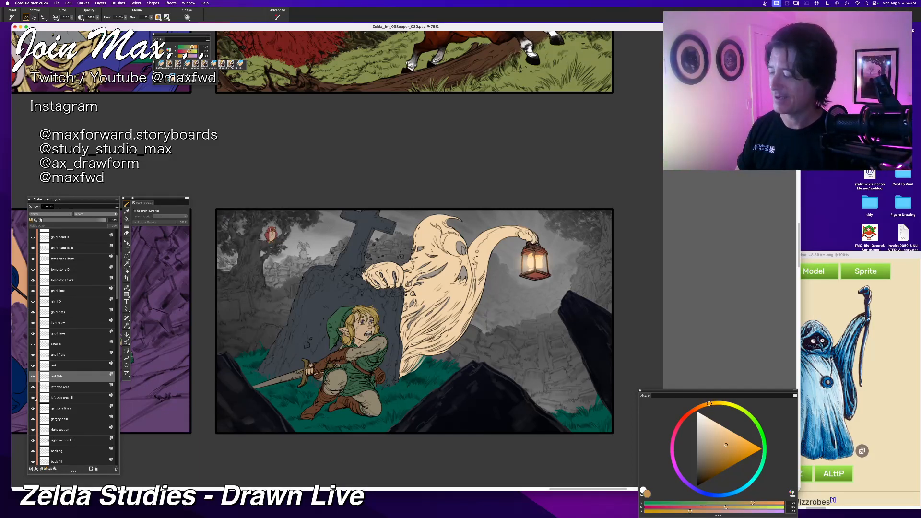
{"action": "left_click", "coordinate": [34, 398]}
{"action": "left_click", "coordinate": [34, 398]}
{"action": "left_click", "coordinate": [34, 398]}
{"action": "left_click", "coordinate": [33, 398]}
{"action": "left_click", "coordinate": [50, 398]}
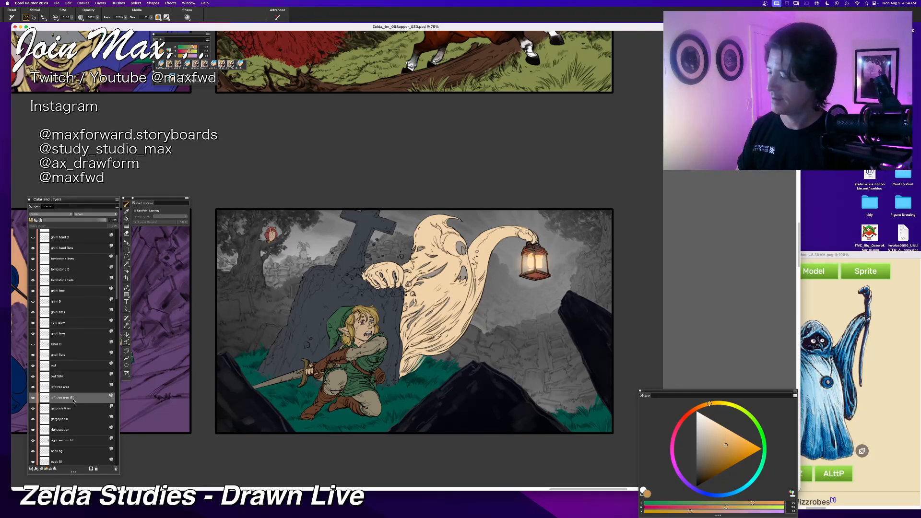
Step: Try an ochre and an orange-brown on the tree trunk, undoing each stroke
{"action": "left_click", "coordinate": [724, 453]}
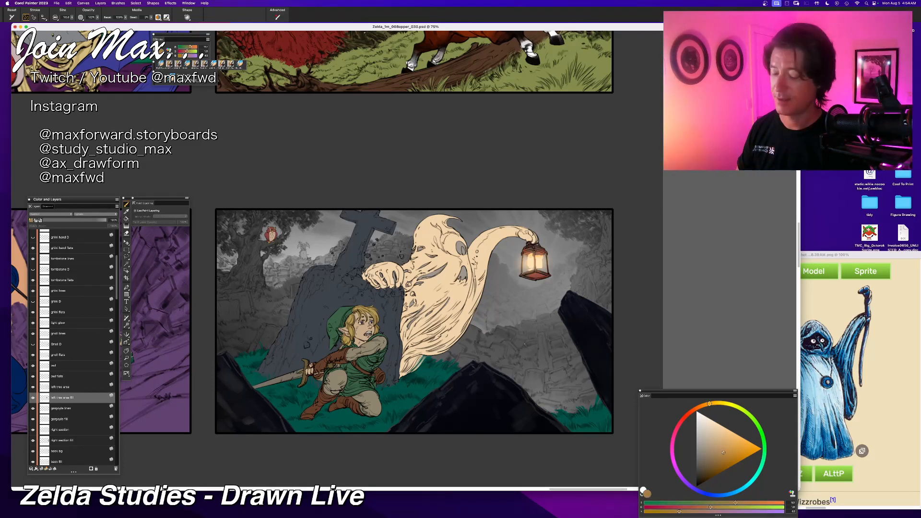
{"action": "left_click", "coordinate": [719, 456]}
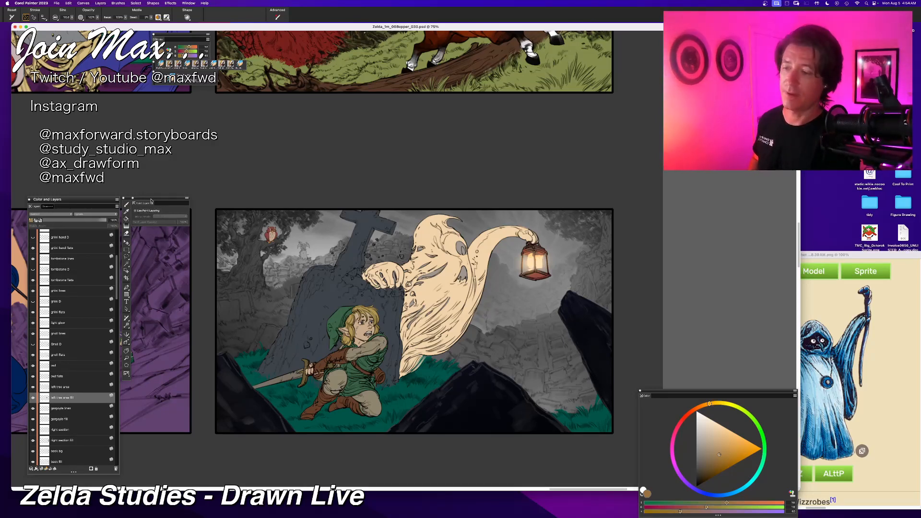
{"action": "left_click_drag", "start_coordinate": [250, 253], "coordinate": [254, 286]}
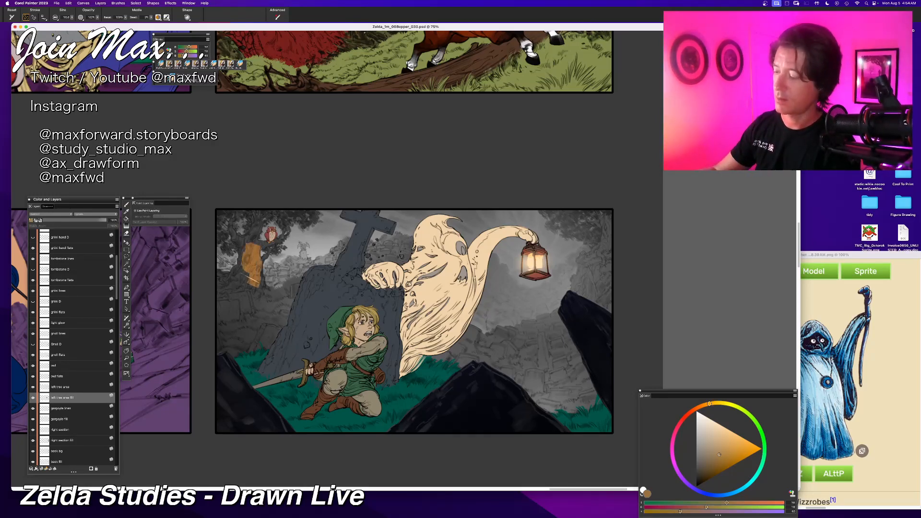
{"action": "left_click", "coordinate": [717, 463]}
{"action": "key", "text": "super+z"}
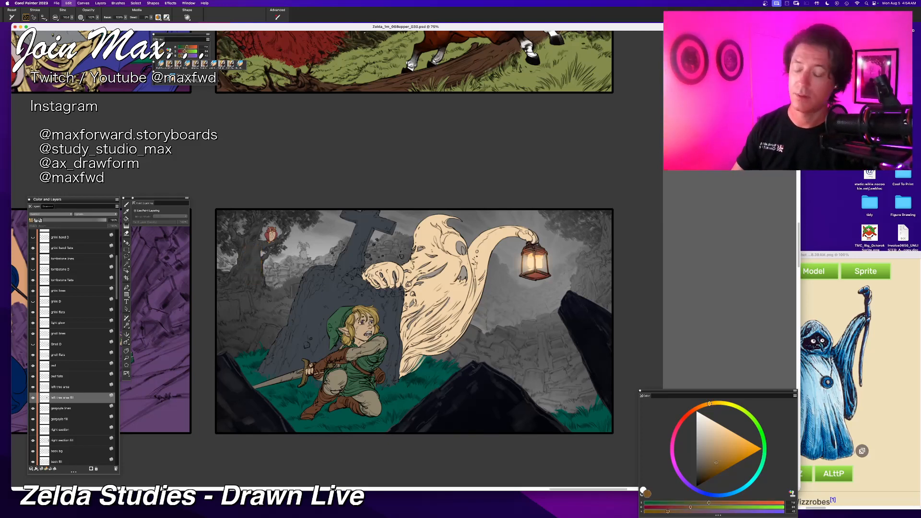
{"action": "left_click", "coordinate": [702, 406]}
{"action": "left_click_drag", "start_coordinate": [248, 264], "coordinate": [249, 250]}
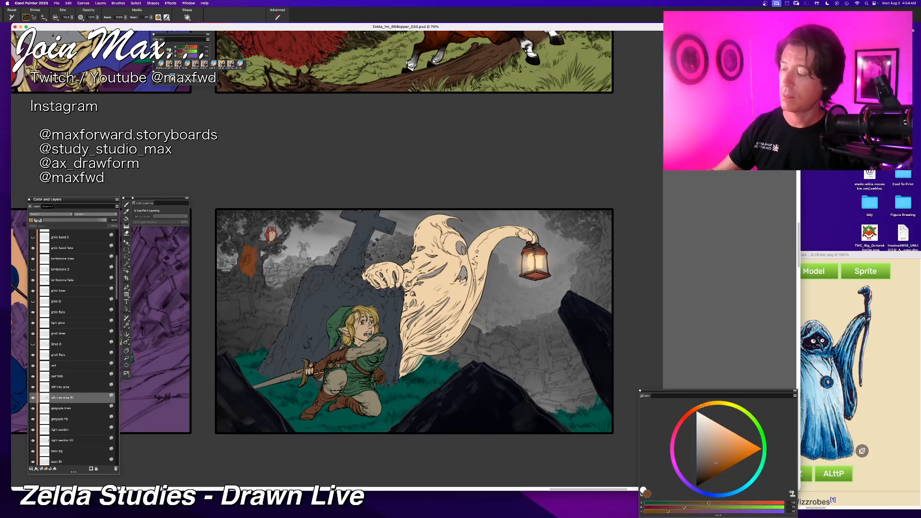
{"action": "key", "text": "super+z"}
Step: Mix a desaturated reddish brown and paint the tree's trunk, roots, branches and foliage with it on the "left tree area fill" layer
{"action": "left_click", "coordinate": [711, 464]}
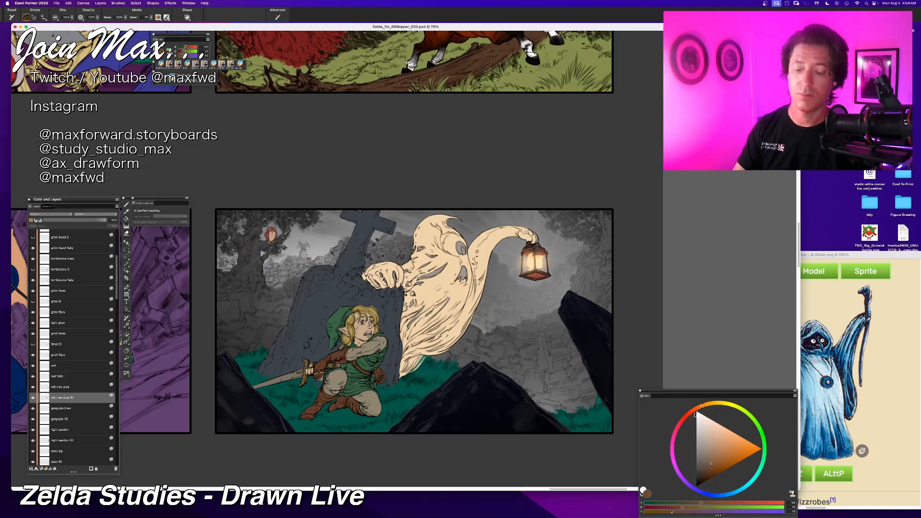
{"action": "left_click", "coordinate": [693, 411]}
{"action": "left_click_drag", "start_coordinate": [703, 457], "coordinate": [706, 460]}
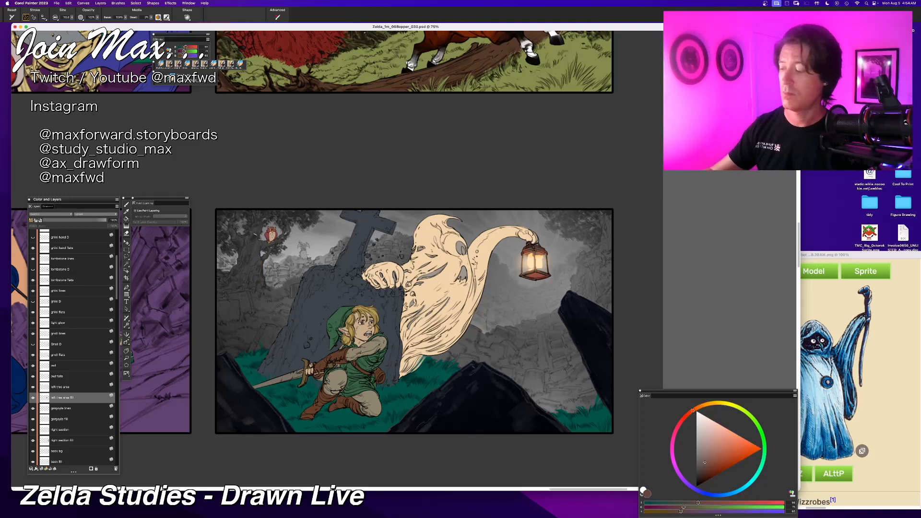
{"action": "left_click_drag", "start_coordinate": [692, 412], "coordinate": [696, 409]}
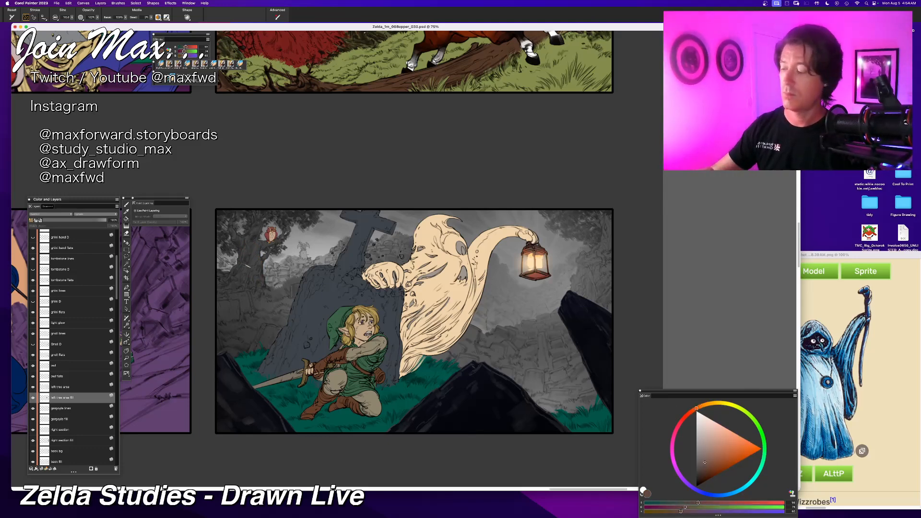
{"action": "left_click_drag", "start_coordinate": [248, 266], "coordinate": [247, 247]}
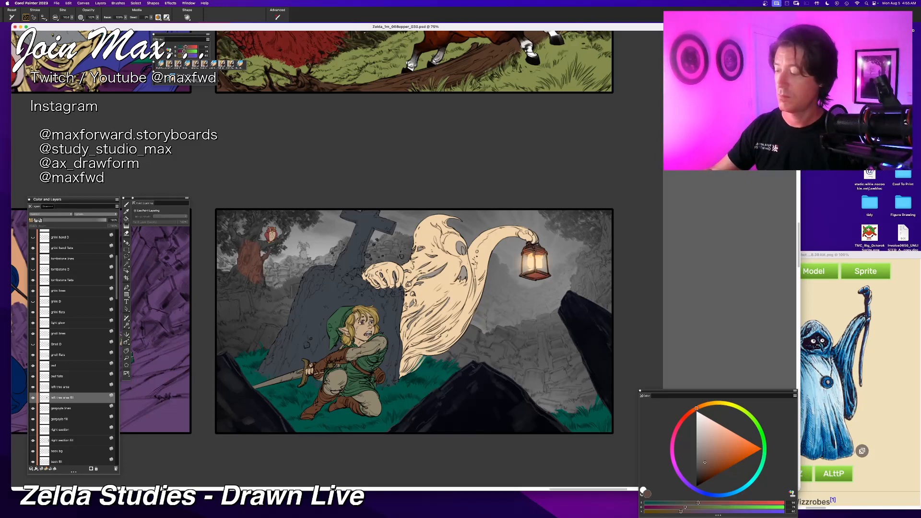
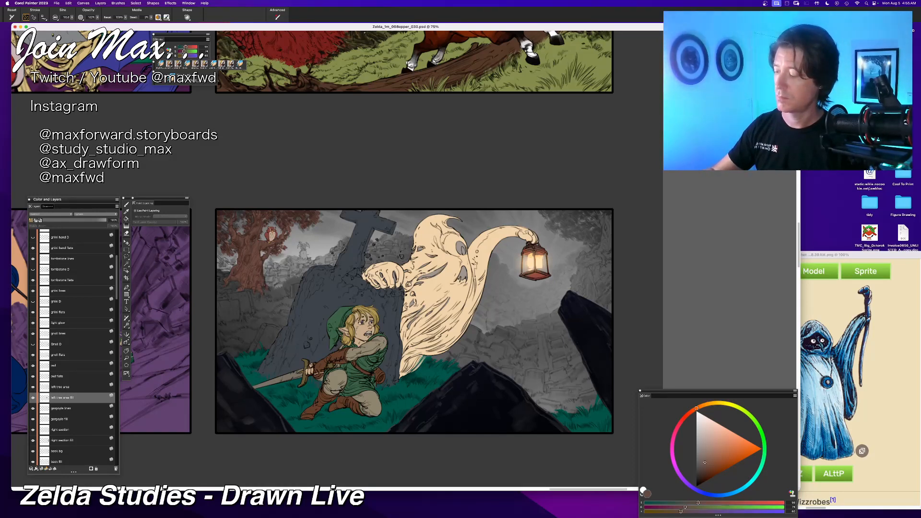
{"action": "key", "text": "super+plus"}
{"action": "key", "text": "super+plus"}
{"action": "left_click_drag", "start_coordinate": [269, 283], "coordinate": [542, 283]}
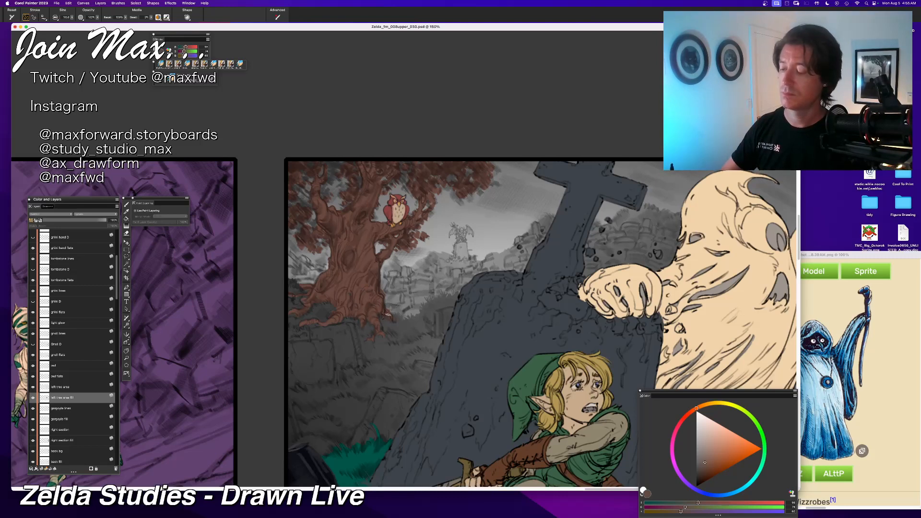
{"action": "key", "text": "super+minus"}
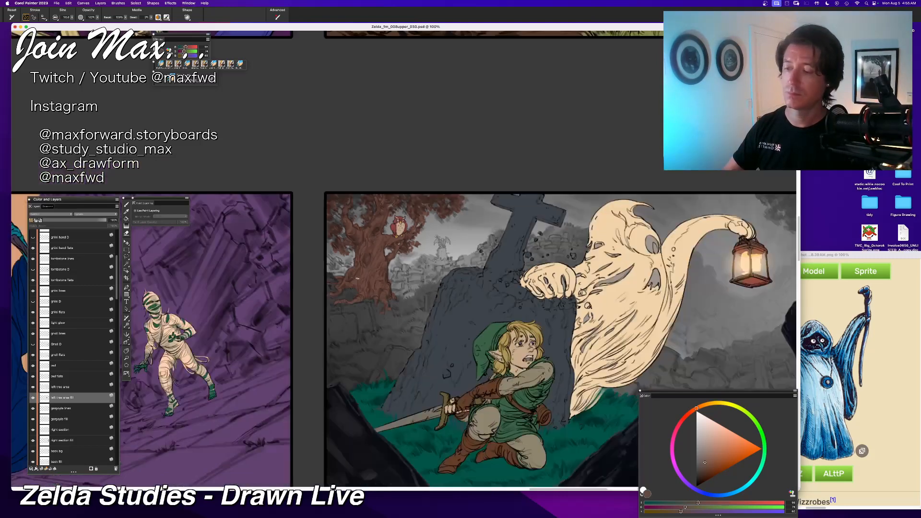
{"action": "left_click_drag", "start_coordinate": [364, 387], "coordinate": [305, 420]}
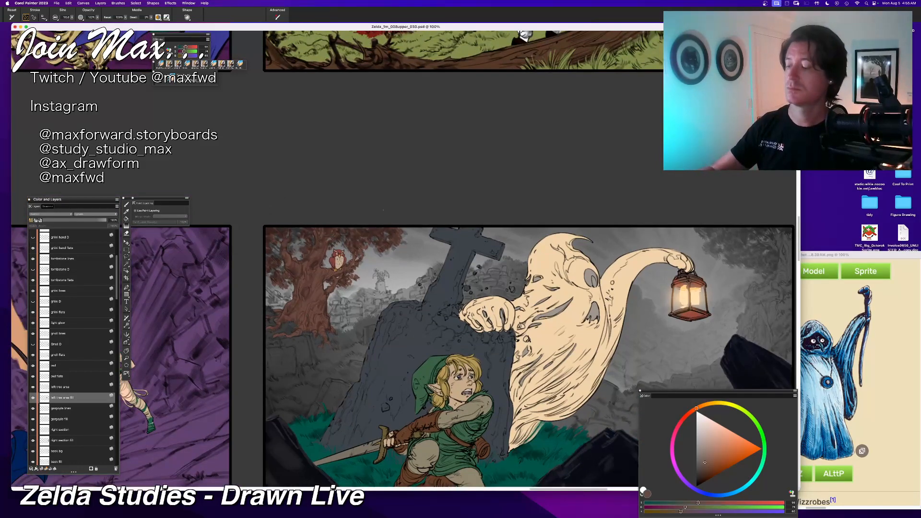
Step: Toggle the "left tree area fill" layer's visibility to judge the reddish brown tree within the whole panel, and sample the grass's teal green
{"action": "key", "text": "super+minus"}
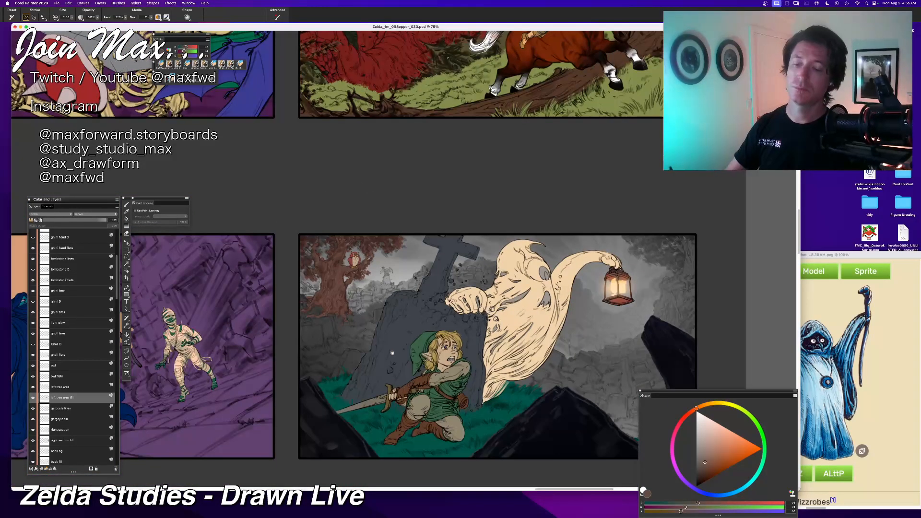
{"action": "mouse_move", "coordinate": [442, 408]}
{"action": "left_mouse_down"}
{"action": "mouse_move", "coordinate": [332, 411]}
{"action": "mouse_move", "coordinate": [374, 387]}
{"action": "left_mouse_up"}
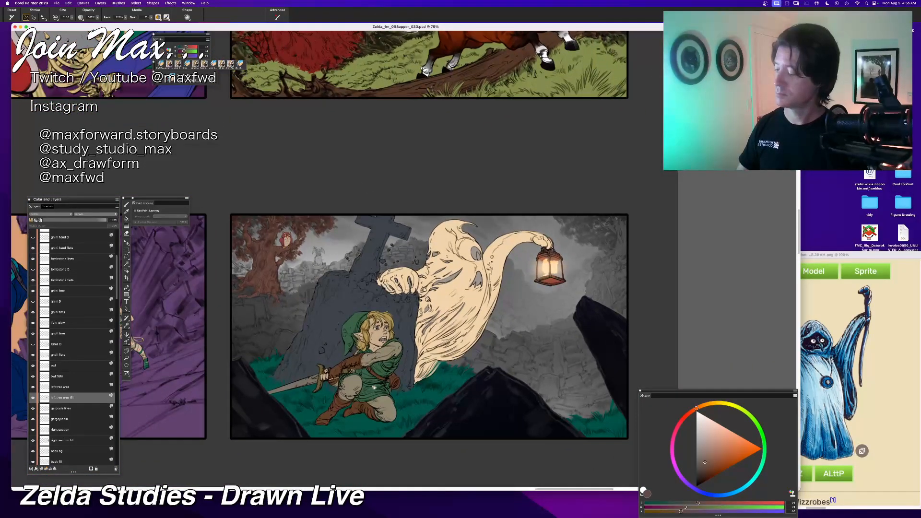
{"action": "left_click", "coordinate": [32, 398]}
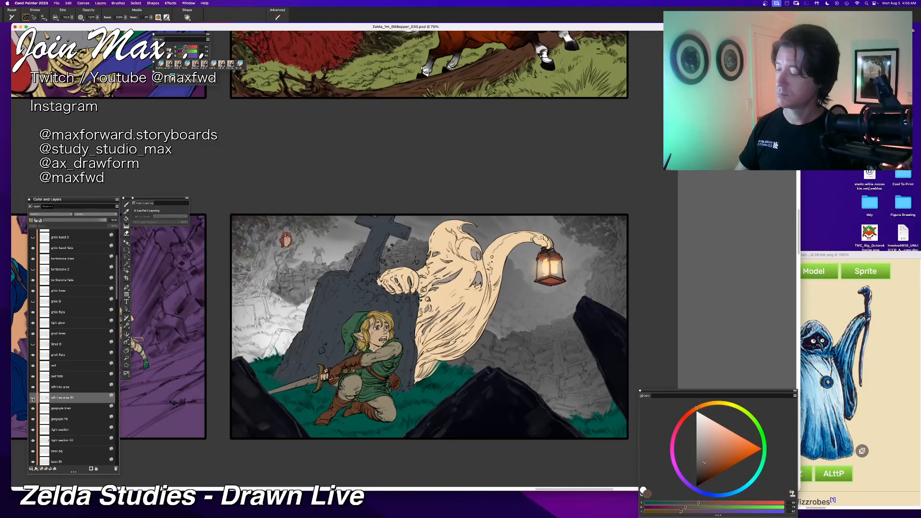
{"action": "left_click", "coordinate": [33, 398]}
{"action": "left_click_drag", "start_coordinate": [227, 415], "coordinate": [271, 413]}
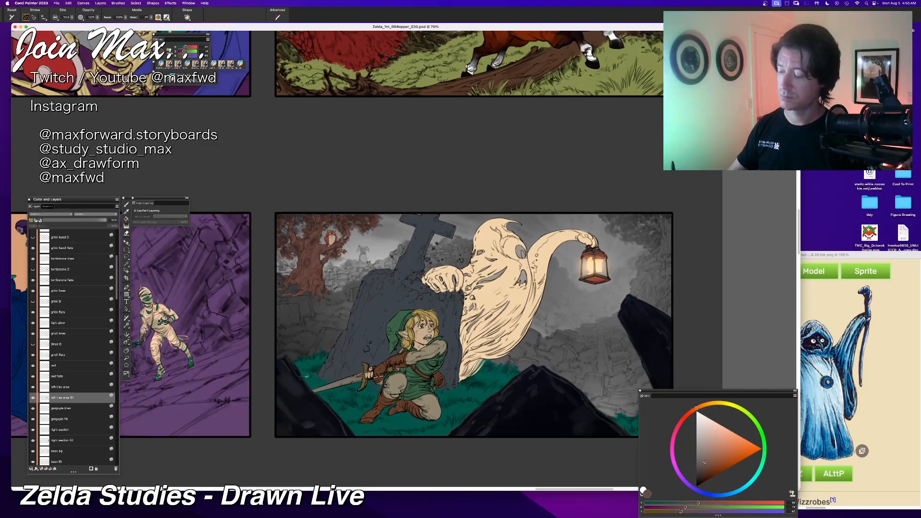
{"action": "left_click", "coordinate": [353, 429], "text": "alt"}
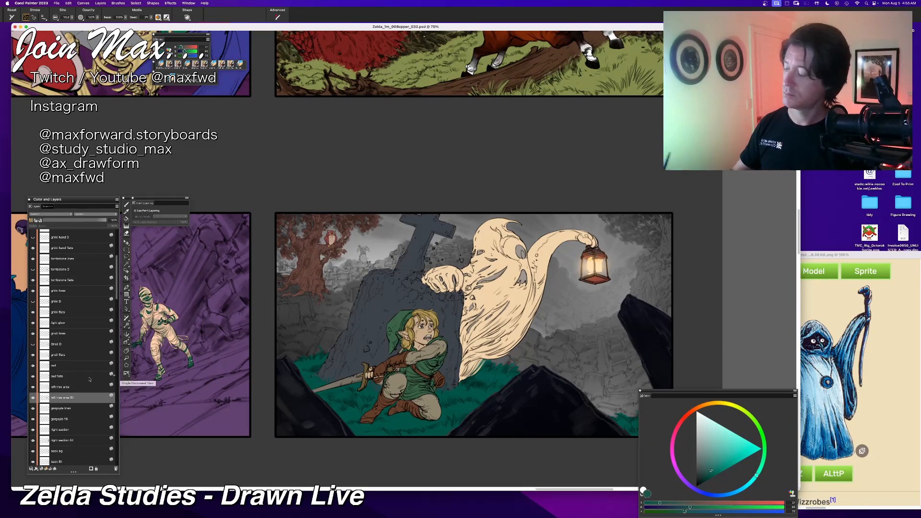
{"action": "left_click", "coordinate": [34, 399]}
{"action": "left_click", "coordinate": [34, 399]}
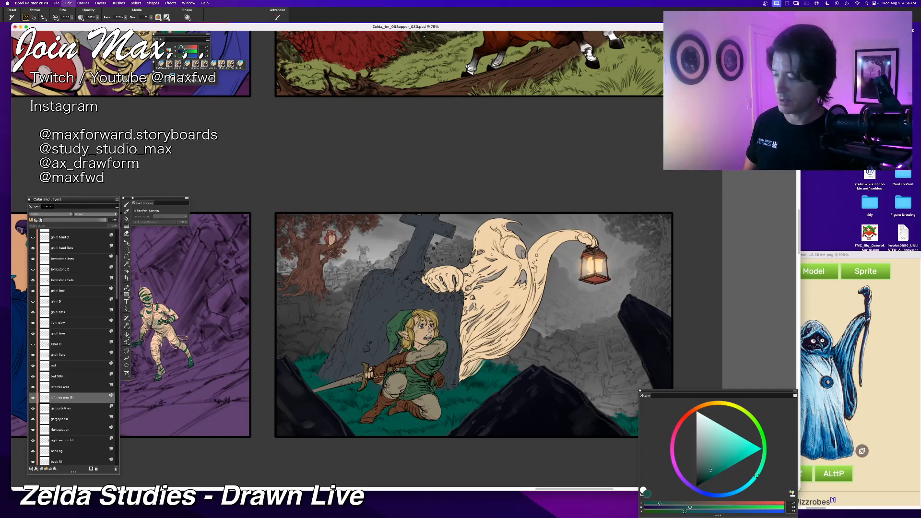
Step: Try to undo the reddish brown painting on the left tree
{"action": "key", "text": "super+z"}
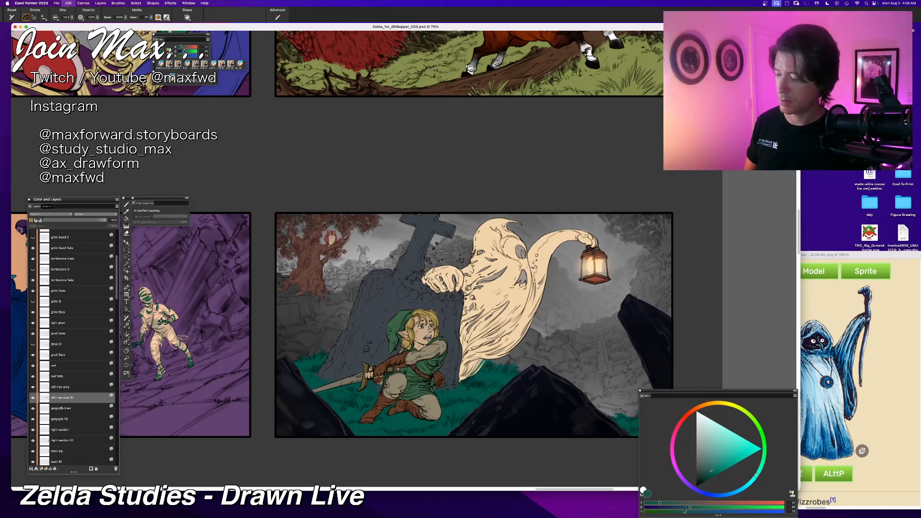
{"action": "key", "text": "super+z"}
{"action": "key", "text": "super+z"}
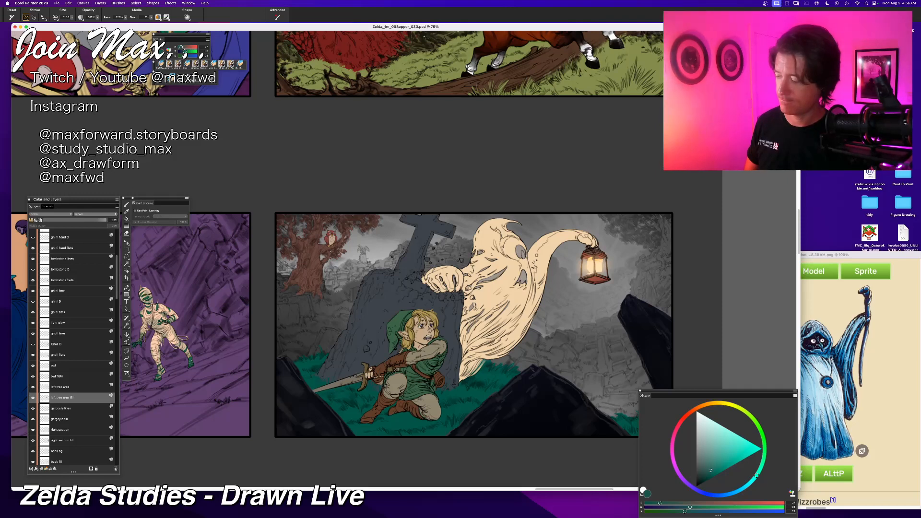
{"action": "key", "text": "super+z"}
{"action": "key", "text": "super+z"}
{"action": "key", "text": "super+z"}
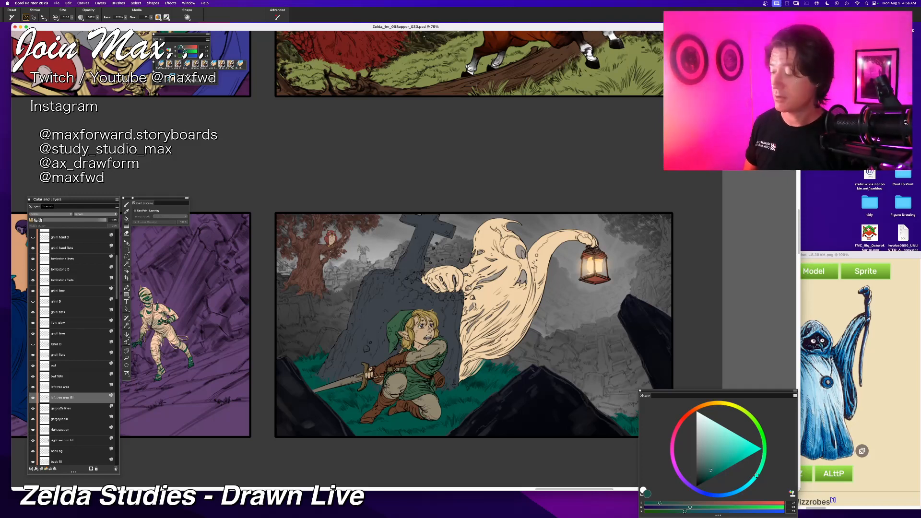
{"action": "key", "text": "super+z"}
{"action": "key", "text": "super+z"}
{"action": "key", "text": "super+z"}
{"action": "key", "text": "super+z"}
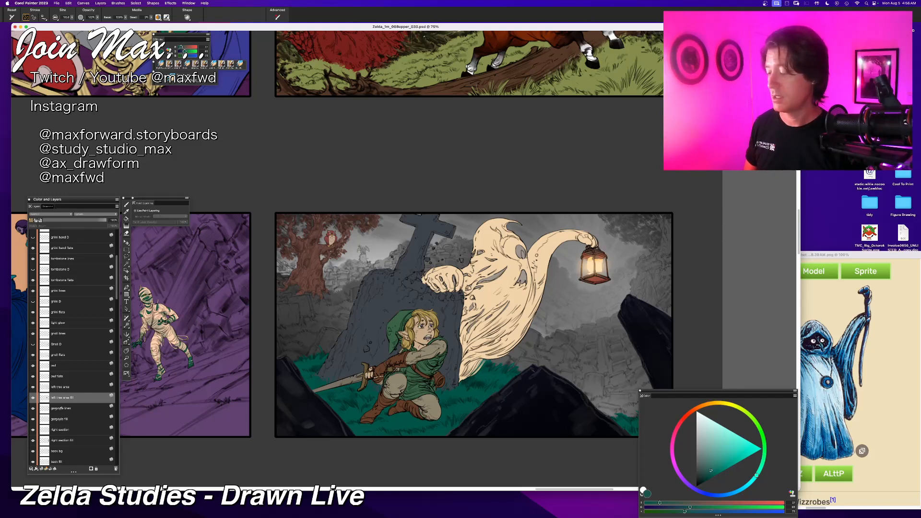
{"action": "key", "text": "super+z"}
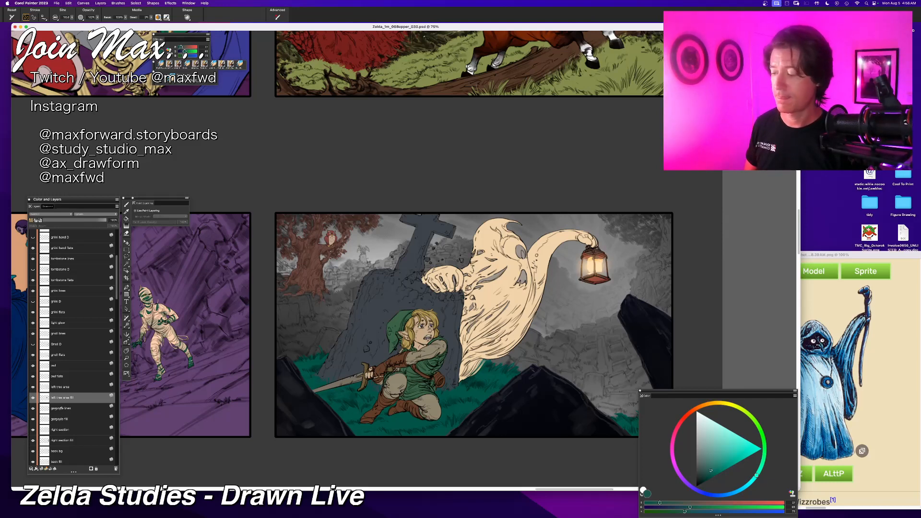
{"action": "key", "text": "super+z"}
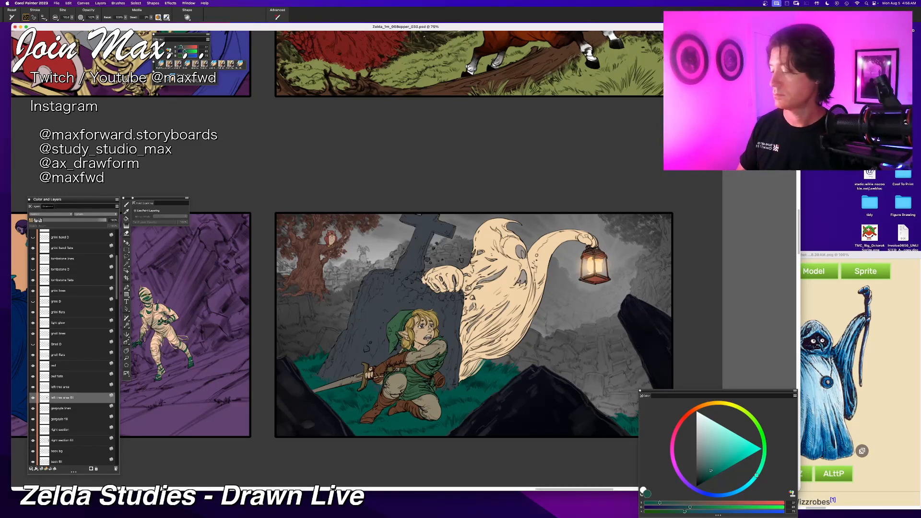
Step: Turn the "left tree area fill" layer back to grey with Adjust Color, using Uniform Color and the lowest saturation
{"action": "left_click", "coordinate": [33, 397]}
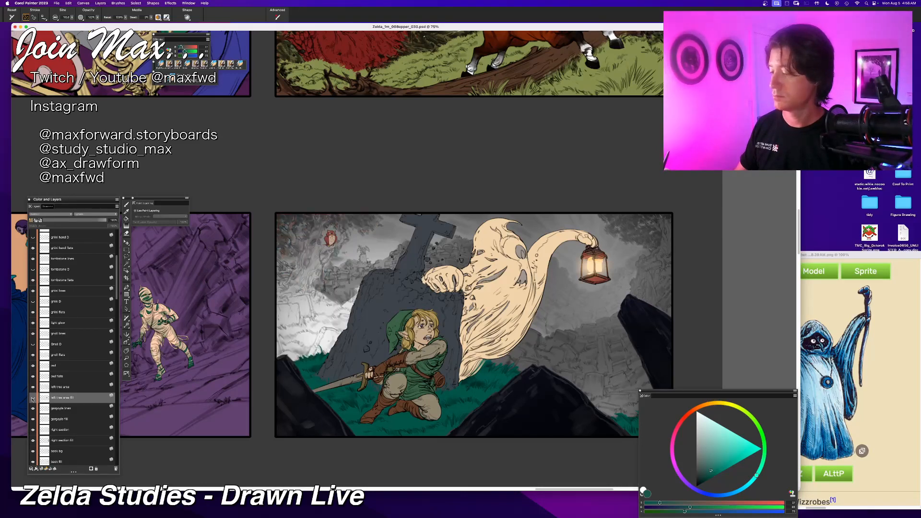
{"action": "left_click", "coordinate": [33, 398]}
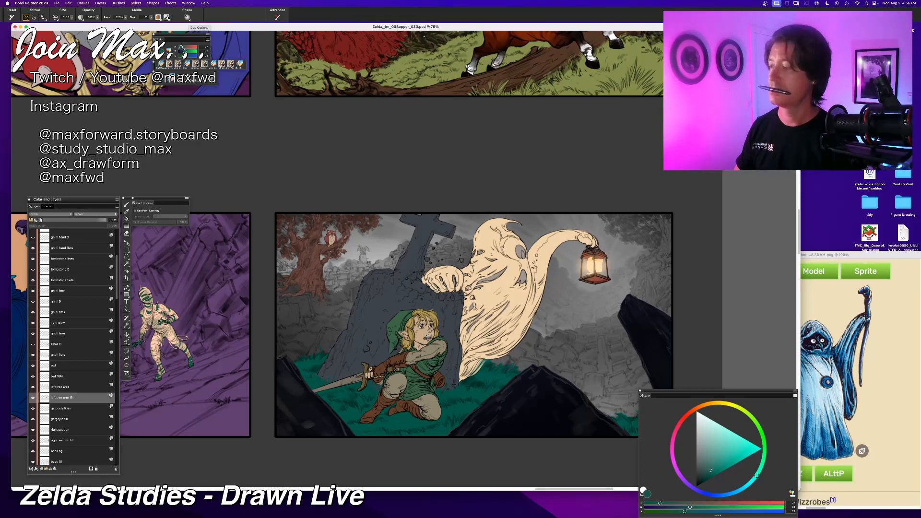
{"action": "left_click", "coordinate": [170, 3]}
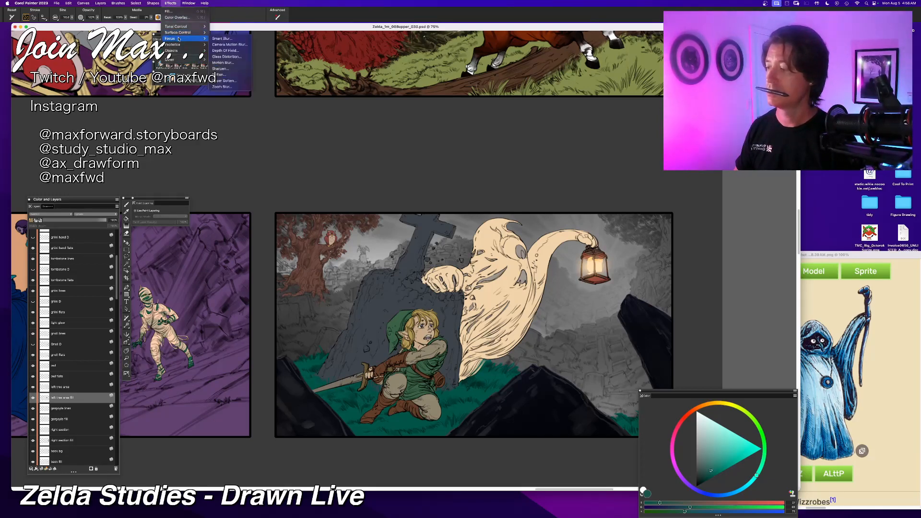
{"action": "mouse_move", "coordinate": [192, 26]}
{"action": "left_click", "coordinate": [247, 33]}
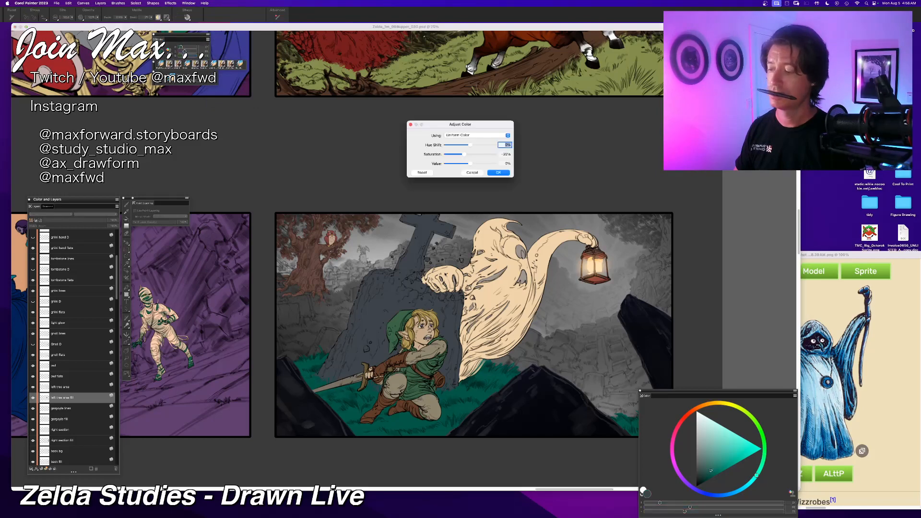
{"action": "left_click", "coordinate": [453, 155]}
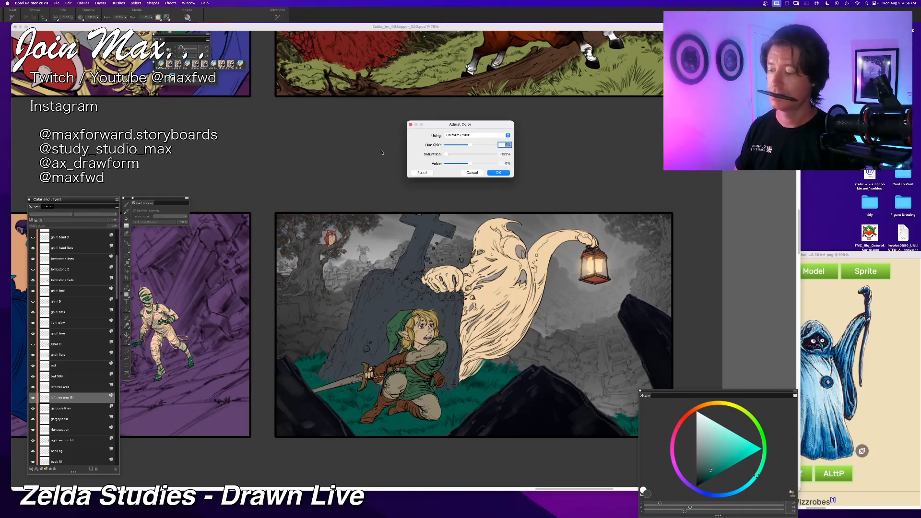
{"action": "left_click", "coordinate": [495, 172]}
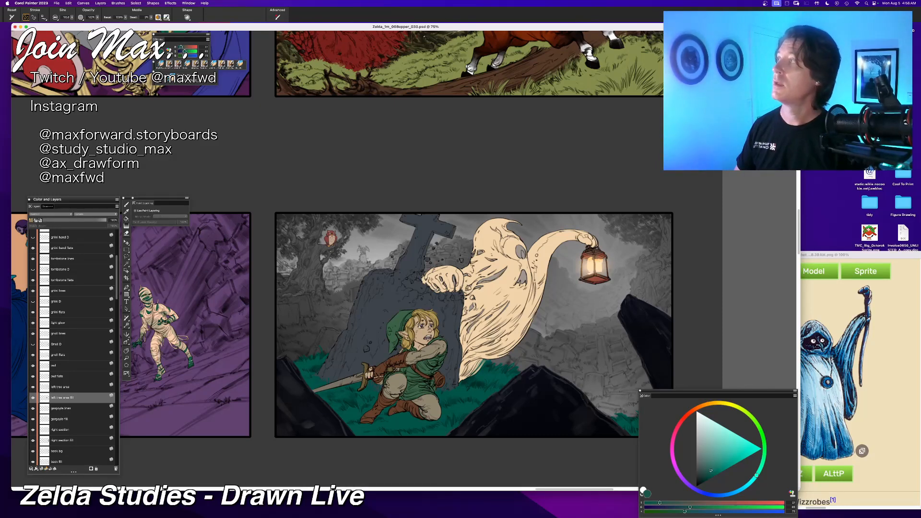
Step: Examine what the desaturated "left tree area fill" layer covers in the ghini panel by repeatedly hiding and showing it
{"action": "key", "text": "super+Tab"}
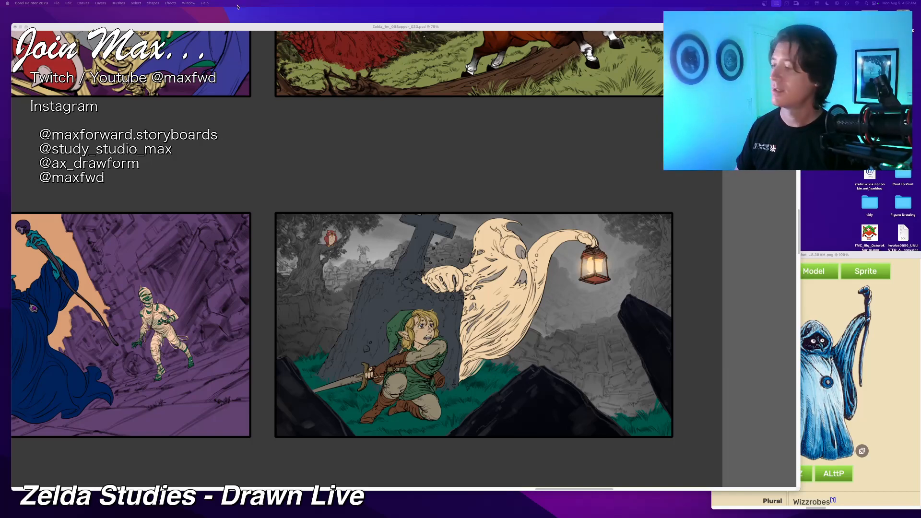
{"action": "left_click_drag", "start_coordinate": [228, 27], "coordinate": [259, 27]}
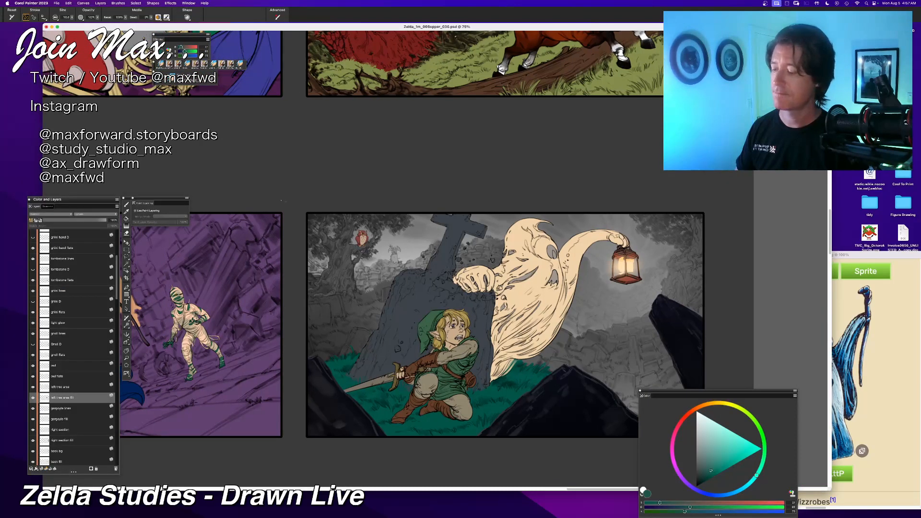
{"action": "key", "text": "super+minus"}
{"action": "key", "text": "super+equal"}
{"action": "left_click_drag", "start_coordinate": [352, 206], "coordinate": [321, 208]}
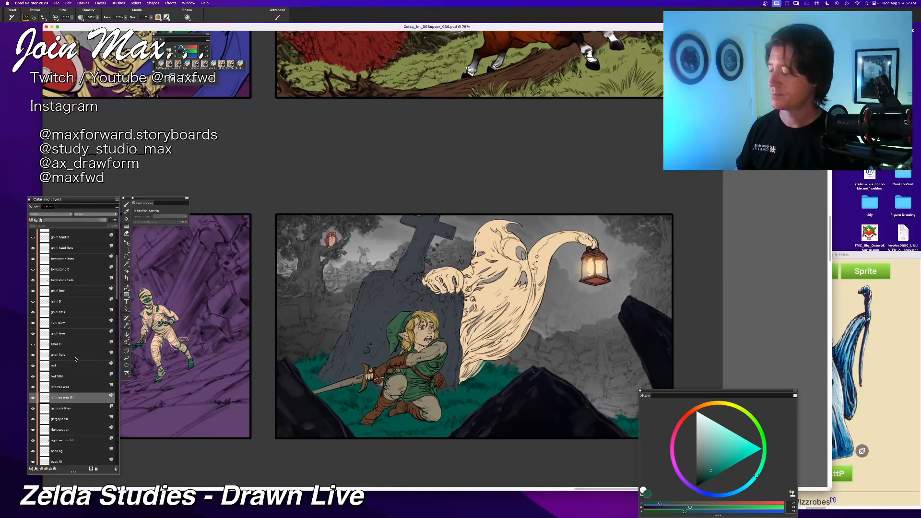
{"action": "left_click", "coordinate": [34, 398]}
{"action": "left_click", "coordinate": [33, 398]}
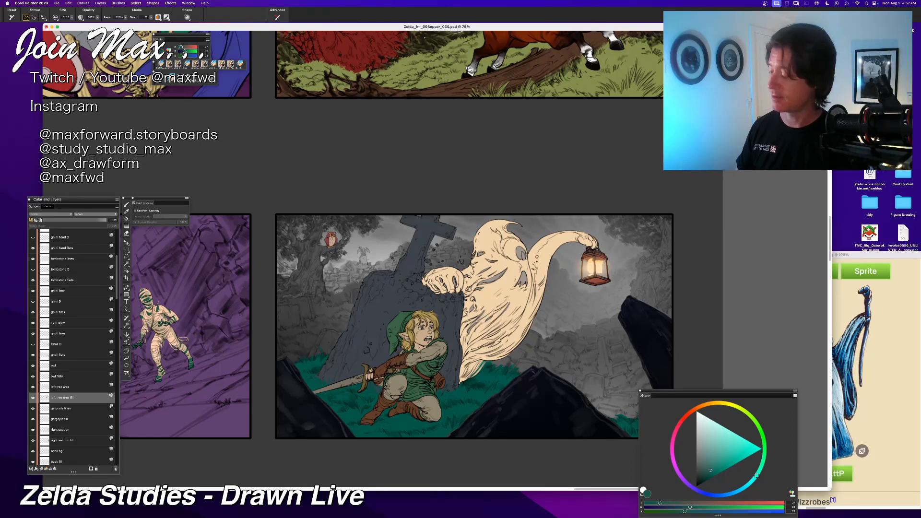
{"action": "left_click", "coordinate": [33, 398]}
{"action": "left_click", "coordinate": [33, 398]}
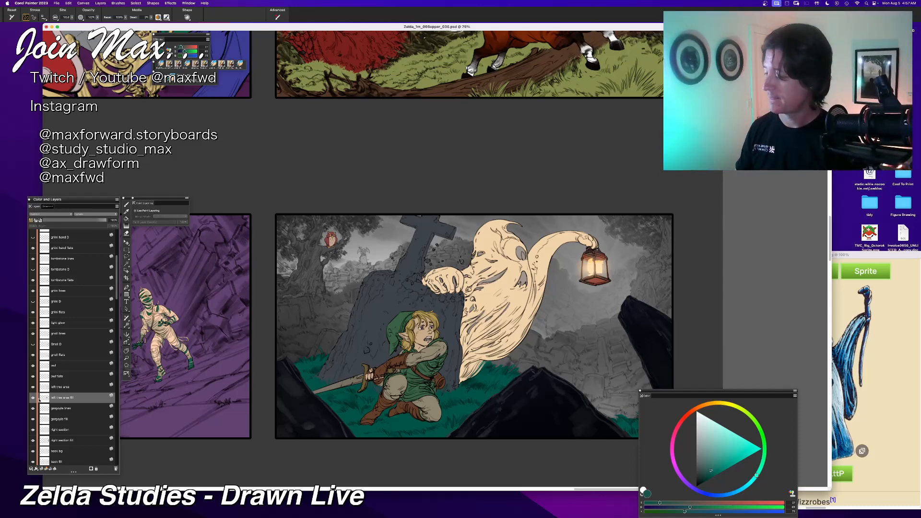
{"action": "left_click", "coordinate": [34, 398]}
{"action": "left_click", "coordinate": [34, 398]}
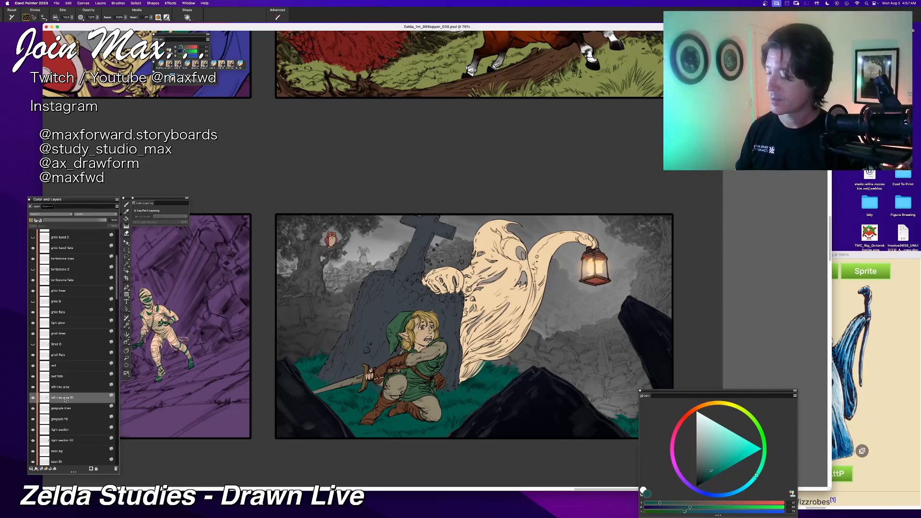
Step: Add a new layer directly above "left tree area fill" and start its name with "left"
{"action": "key", "text": "super+shift+n"}
{"action": "key", "text": "f"}
{"action": "double_click", "coordinate": [61, 400]}
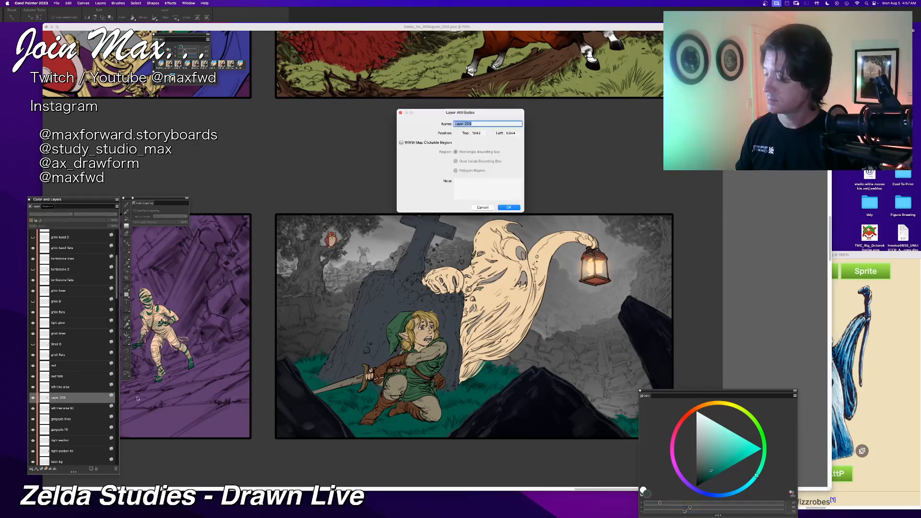
{"action": "type", "text": "left"}
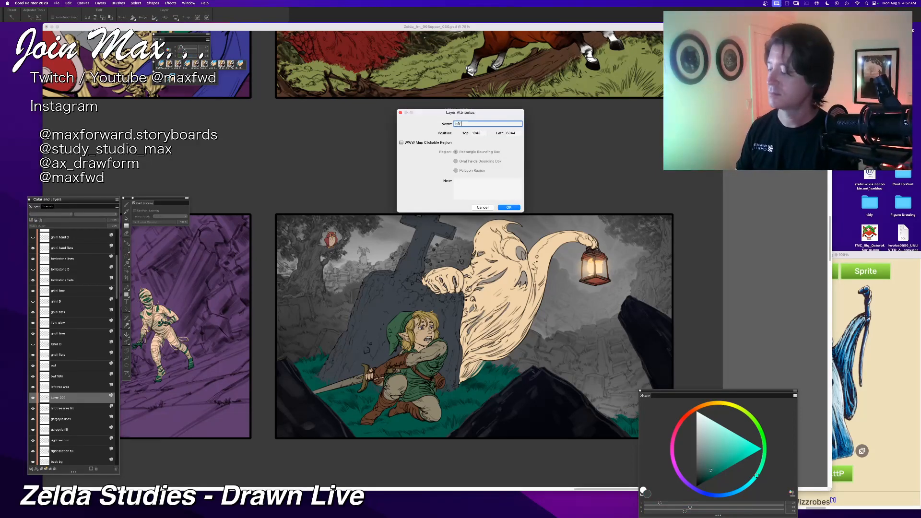
Step: Name the new layer "left tree area D" and rename the fill layer beneath it "left tree area flats"
{"action": "type", "text": " tree area D"}
{"action": "key", "text": "Return"}
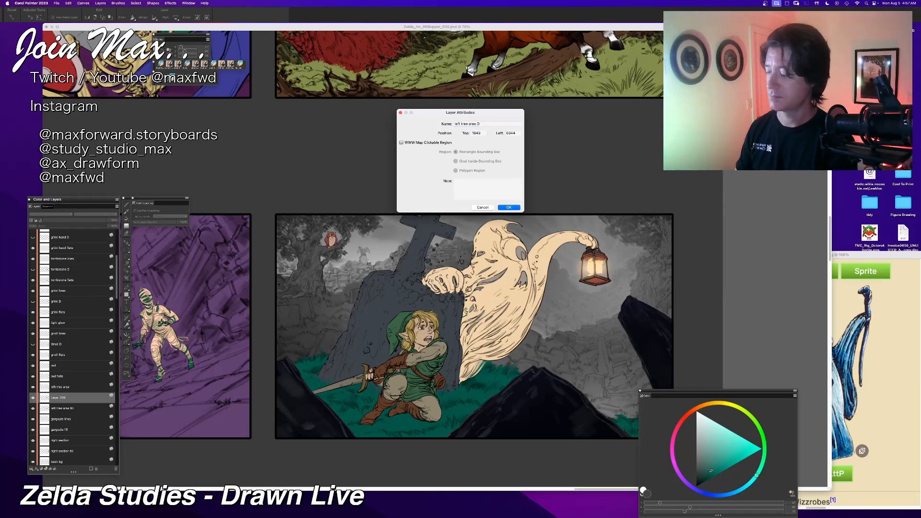
{"action": "double_click", "coordinate": [71, 409]}
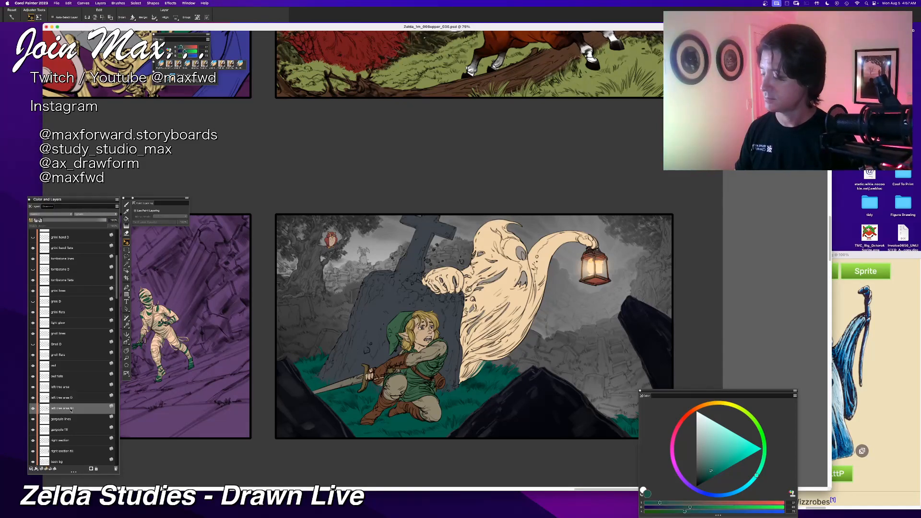
{"action": "key", "text": "Right"}
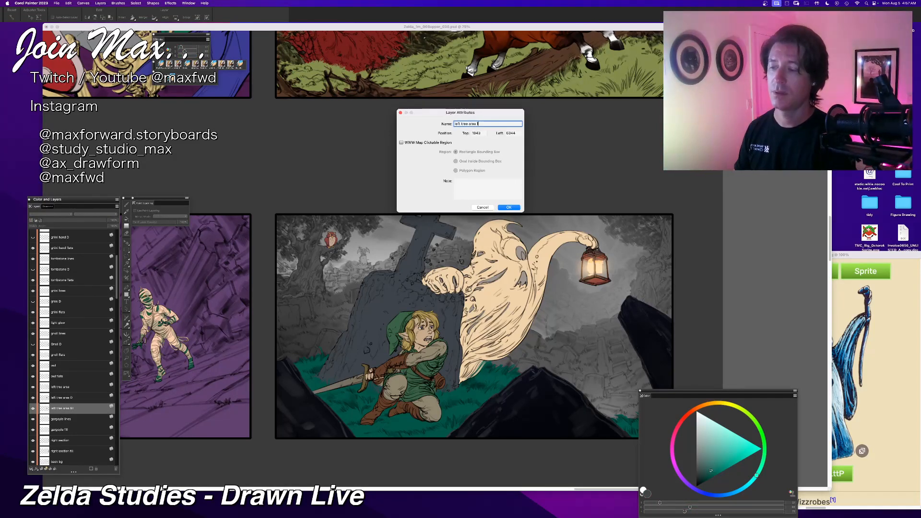
{"action": "type", "text": "ats"}
{"action": "key", "text": "Return"}
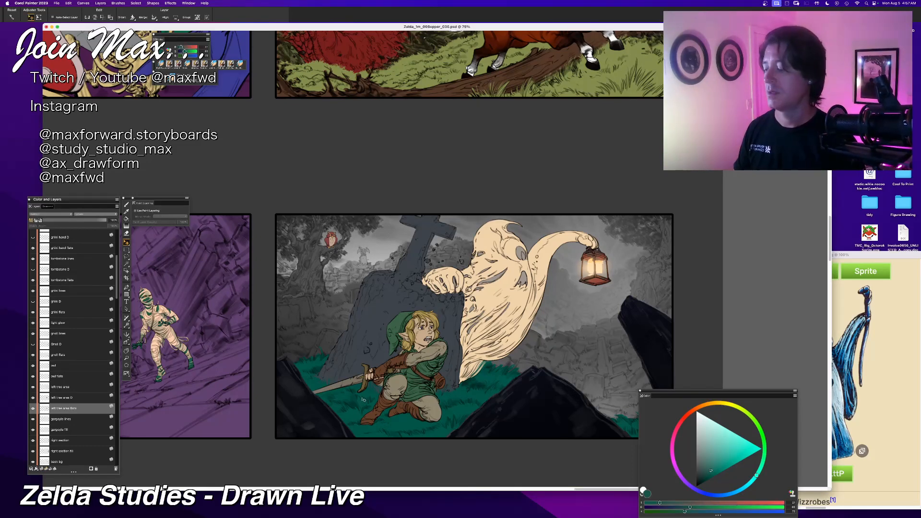
Step: Look over the neighbouring grayscale panels and come back to the graveyard panel with the ghost
{"action": "scroll", "coordinate": [360, 392], "scroll_direction": "up", "scroll_amount": 3}
{"action": "scroll", "coordinate": [360, 391], "scroll_direction": "down", "scroll_amount": 1}
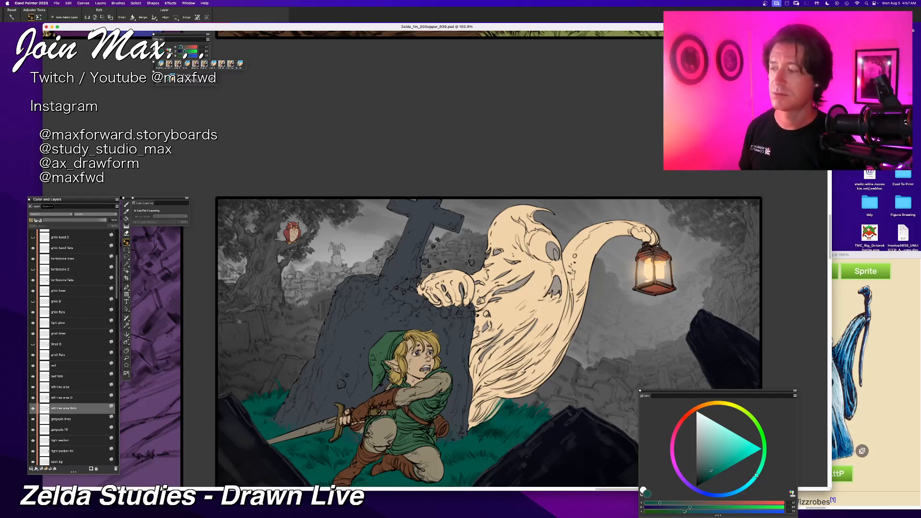
{"action": "left_click_drag", "start_coordinate": [325, 456], "coordinate": [350, 276]}
{"action": "left_click_drag", "start_coordinate": [260, 410], "coordinate": [388, 166]}
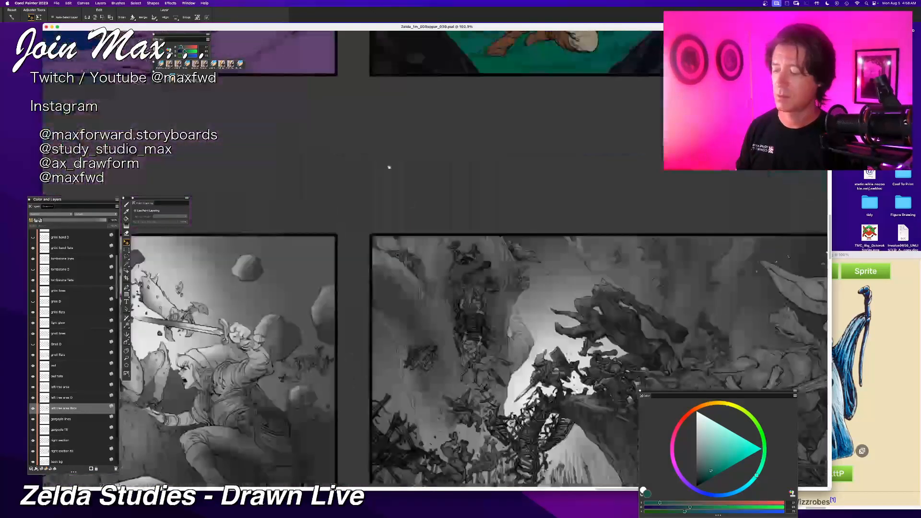
{"action": "left_click_drag", "start_coordinate": [273, 462], "coordinate": [646, 357]}
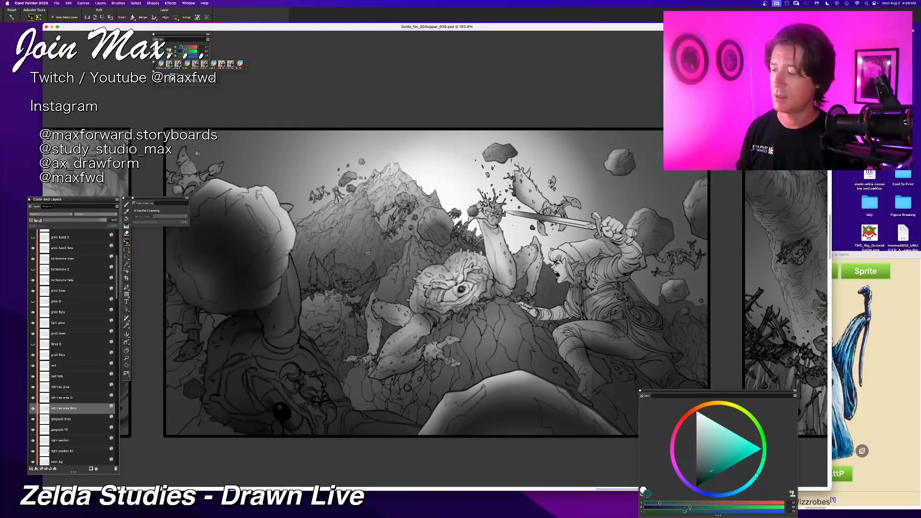
{"action": "left_click_drag", "start_coordinate": [538, 114], "coordinate": [388, 300]}
{"action": "left_click_drag", "start_coordinate": [576, 168], "coordinate": [319, 285]}
{"action": "left_click_drag", "start_coordinate": [474, 95], "coordinate": [321, 285]}
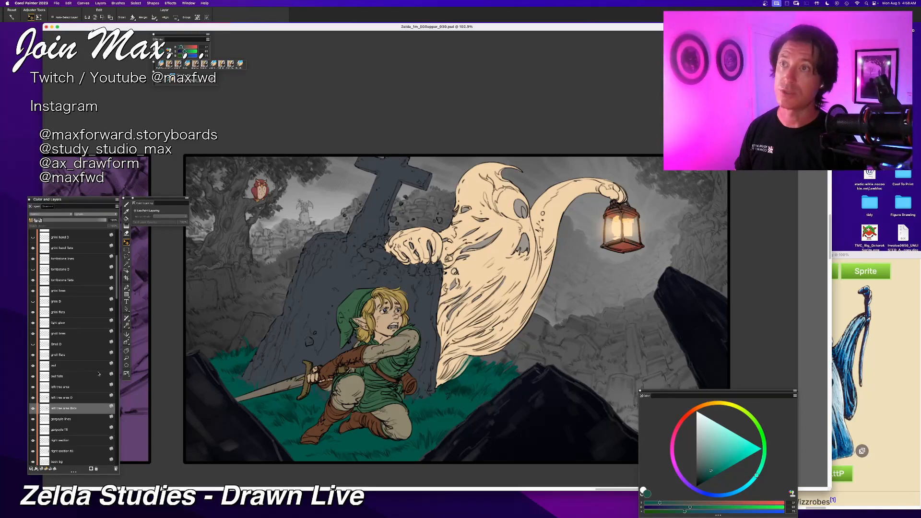
{"action": "left_click_drag", "start_coordinate": [229, 382], "coordinate": [256, 392]}
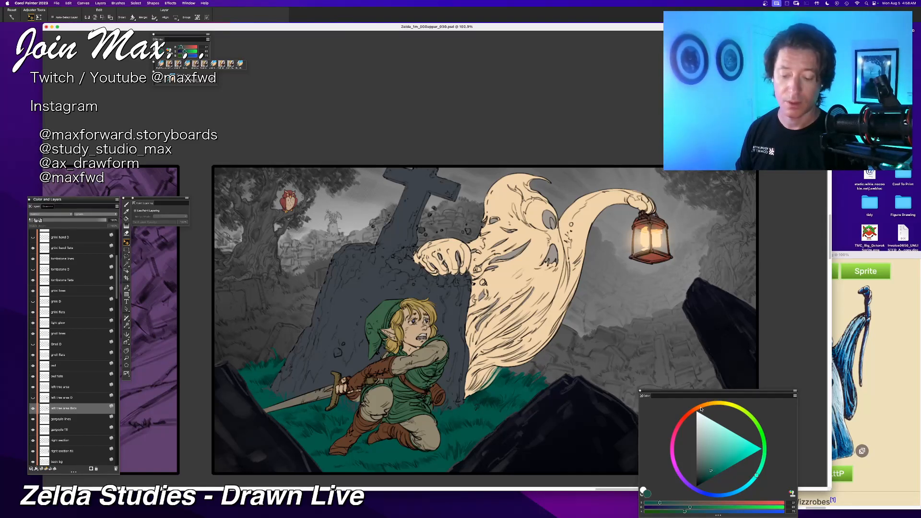
Step: Choose a dark reddish brown and paint the tree around the owl on the left tree area flats layer
{"action": "left_click", "coordinate": [695, 409]}
{"action": "left_click", "coordinate": [710, 464]}
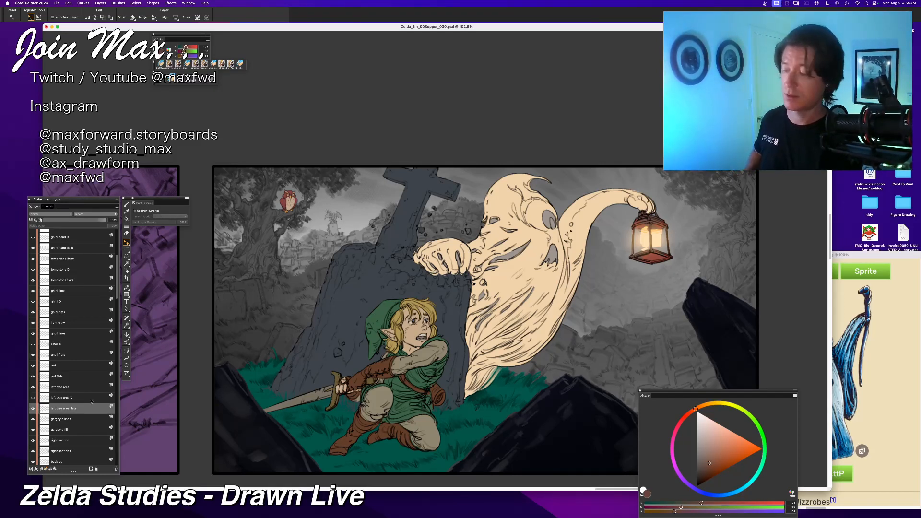
{"action": "key", "text": "b"}
{"action": "mouse_move", "coordinate": [263, 221]}
{"action": "left_mouse_down"}
{"action": "mouse_move", "coordinate": [255, 197]}
{"action": "mouse_move", "coordinate": [231, 204]}
{"action": "mouse_move", "coordinate": [248, 173]}
{"action": "left_mouse_up"}
{"action": "left_click", "coordinate": [31, 219]}
{"action": "key", "text": "super+z"}
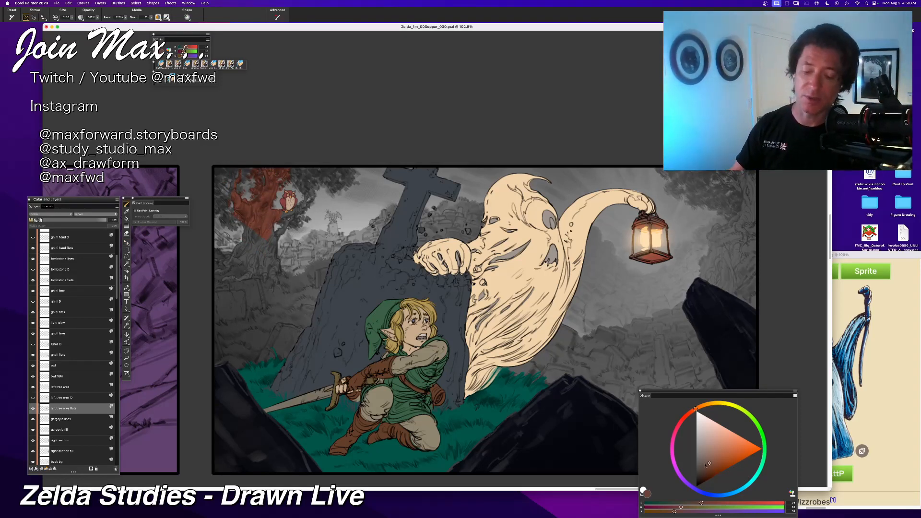
{"action": "left_click", "coordinate": [269, 198], "text": "alt"}
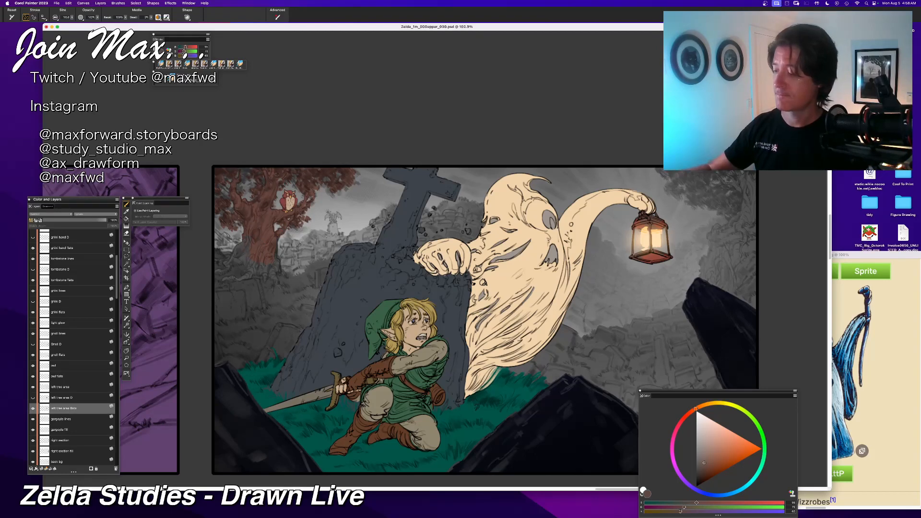
Step: Sample the teal green of the foreground grass as the paint colour
{"action": "left_click_drag", "start_coordinate": [234, 298], "coordinate": [290, 310]}
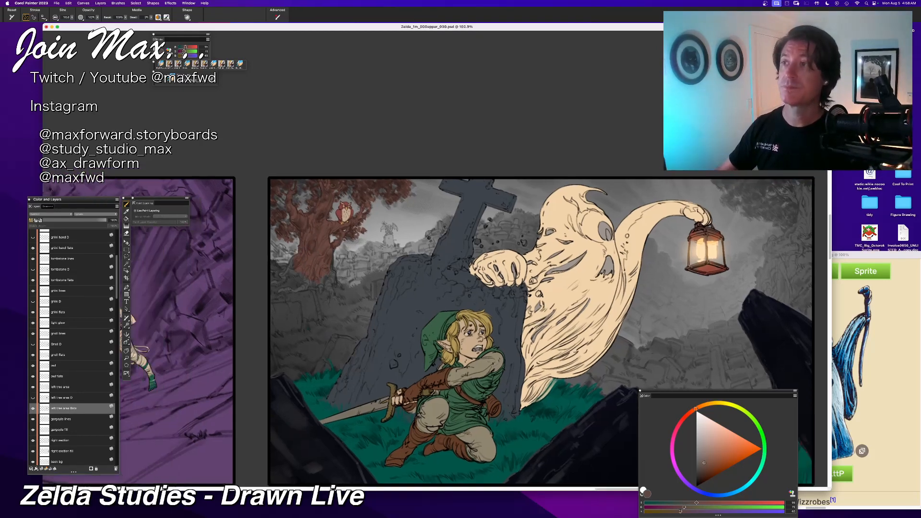
{"action": "key", "text": "super+plus"}
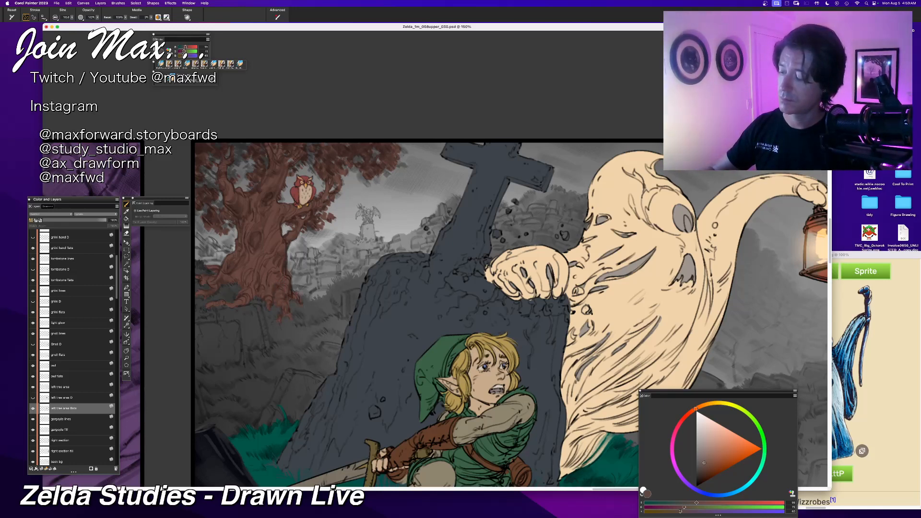
{"action": "key", "text": "super+minus"}
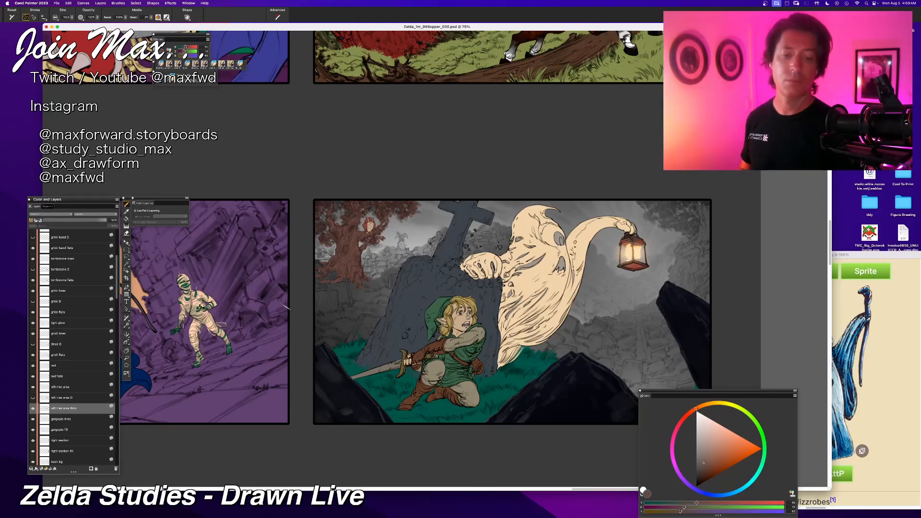
{"action": "key", "text": "super+equal"}
{"action": "key", "text": "super+equal"}
{"action": "key", "text": "super+minus"}
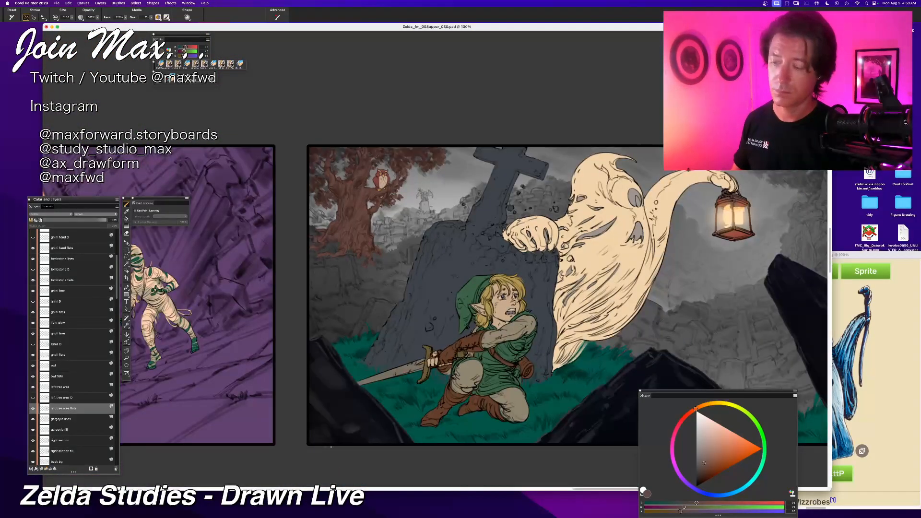
{"action": "left_click_drag", "start_coordinate": [326, 396], "coordinate": [291, 418]}
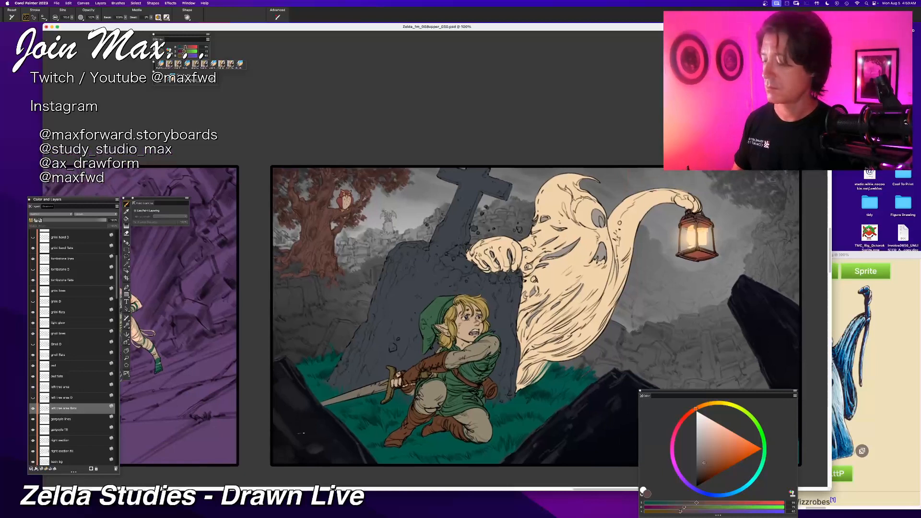
{"action": "left_click", "coordinate": [311, 392], "text": "alt"}
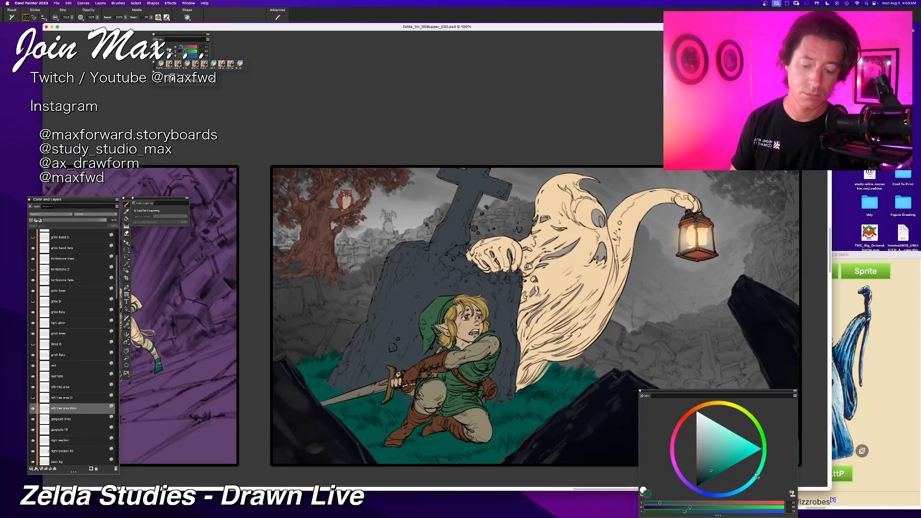
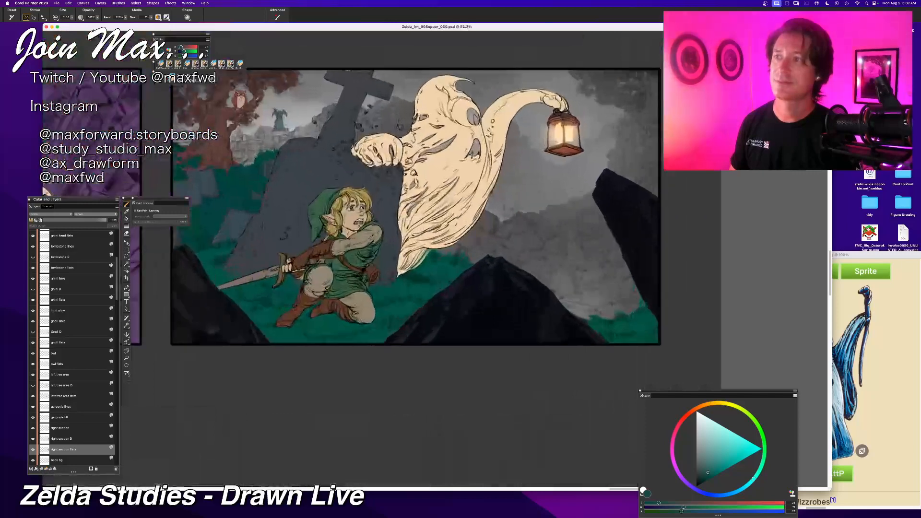
Step: Toggle the back bg layer off and on to check what it contributes to the graveyard panel
{"action": "left_click_drag", "start_coordinate": [434, 231], "coordinate": [317, 268]}
{"action": "scroll", "coordinate": [438, 259], "scroll_direction": "down", "scroll_amount": 1}
{"action": "scroll", "coordinate": [438, 259], "scroll_direction": "up", "scroll_amount": 1}
{"action": "scroll", "coordinate": [437, 258], "scroll_direction": "down", "scroll_amount": 2}
{"action": "left_click_drag", "start_coordinate": [426, 217], "coordinate": [416, 263]}
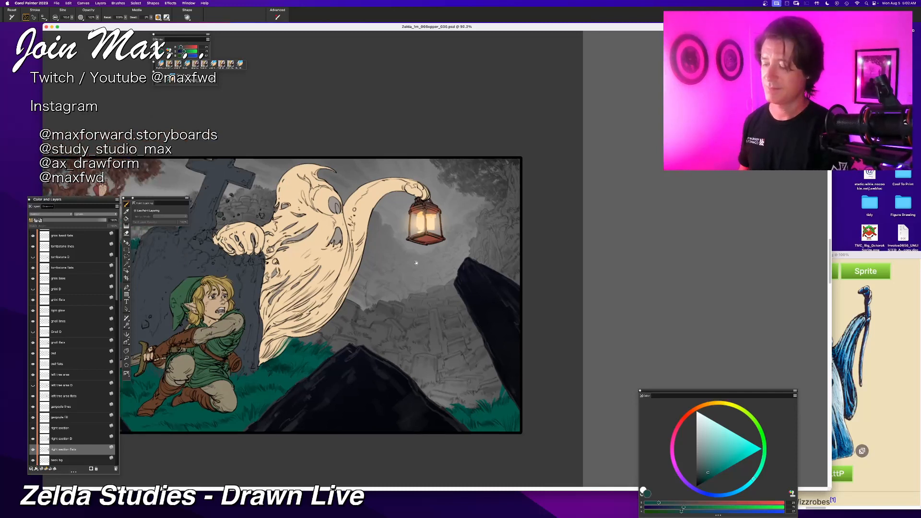
{"action": "left_click_drag", "start_coordinate": [117, 294], "coordinate": [116, 313]}
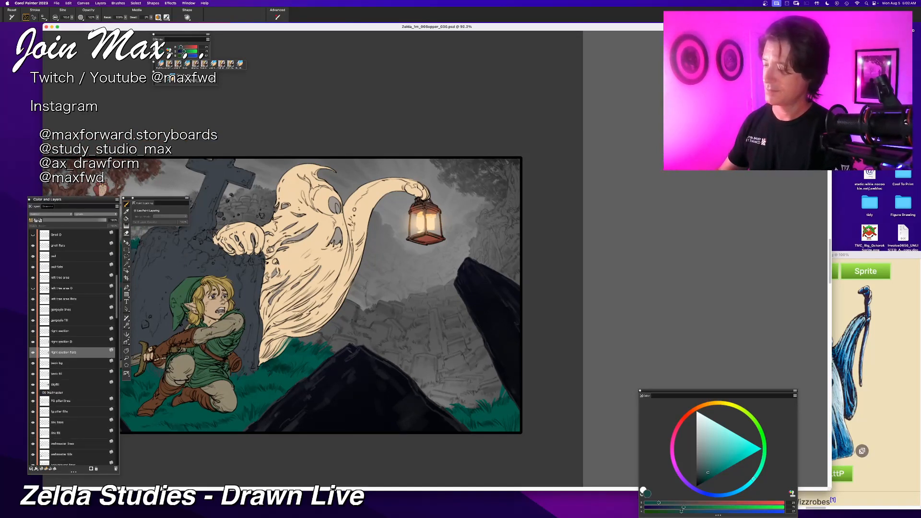
{"action": "left_click", "coordinate": [33, 364]}
{"action": "left_click", "coordinate": [32, 364]}
{"action": "left_click", "coordinate": [33, 364]}
{"action": "left_click", "coordinate": [33, 364]}
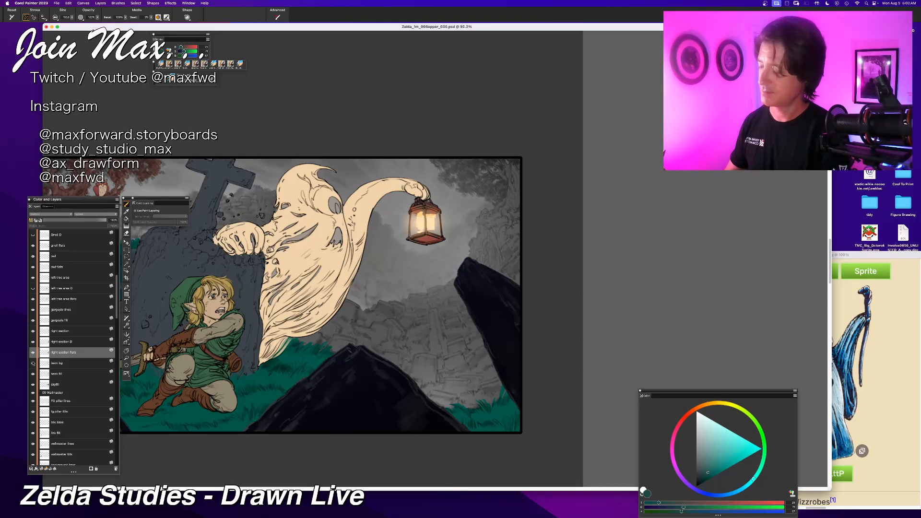
Step: Hide the right section D layer and check the right section flats layer by toggling its visibility
{"action": "left_click", "coordinate": [33, 342]}
{"action": "left_click", "coordinate": [33, 352]}
{"action": "left_click", "coordinate": [32, 352]}
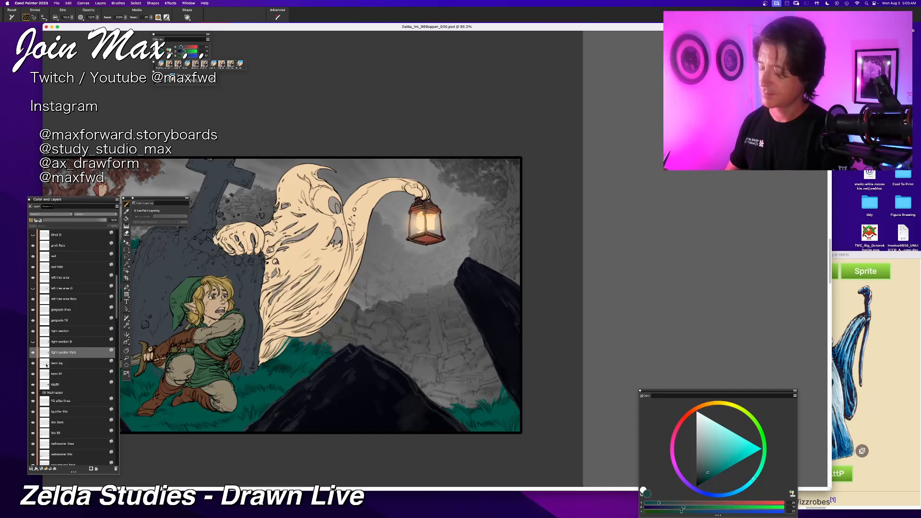
Step: Fill the hillside and foliage on the right section flats layer with the teal green
{"action": "left_click_drag", "start_coordinate": [266, 449], "coordinate": [458, 456]}
{"action": "left_click_drag", "start_coordinate": [355, 434], "coordinate": [162, 423]}
{"action": "key", "text": "super+f"}
{"action": "key", "text": "Return"}
{"action": "key", "text": "l"}
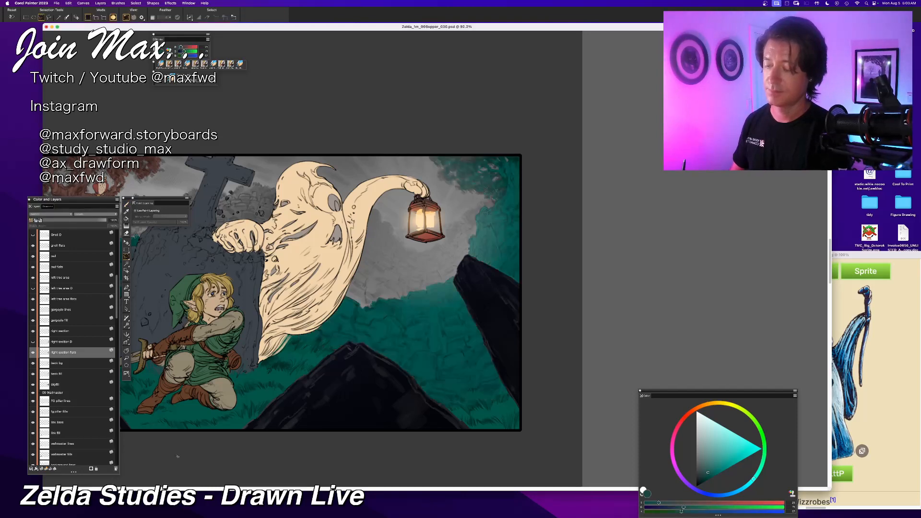
Step: Sample the blue-grey of the gravestones behind Link and paint the tall gravestone on the right hillside with it
{"action": "left_click_drag", "start_coordinate": [175, 451], "coordinate": [339, 461]}
{"action": "key", "text": "b"}
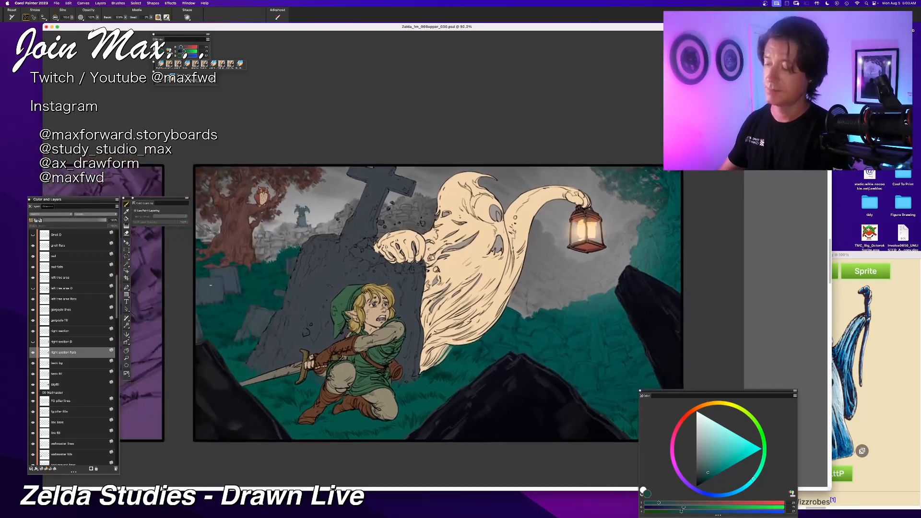
{"action": "left_click", "coordinate": [207, 294], "text": "alt"}
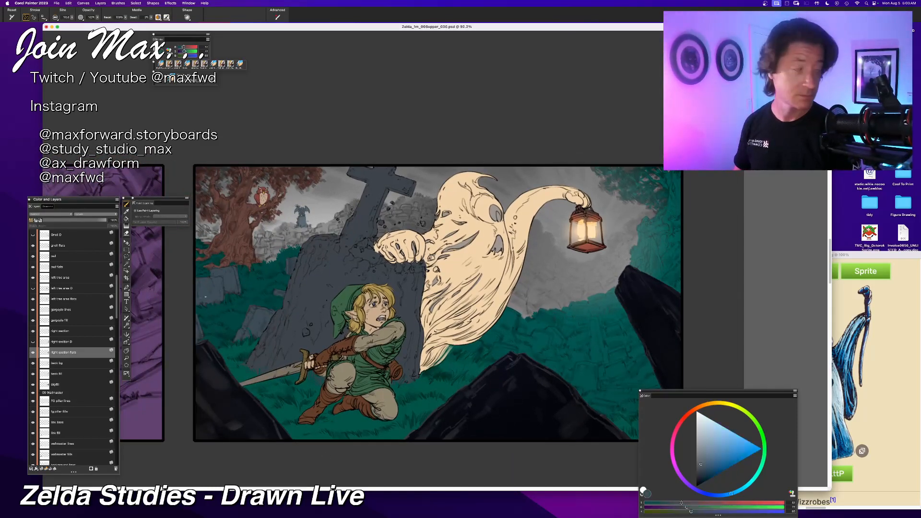
{"action": "left_click_drag", "start_coordinate": [421, 263], "coordinate": [296, 282]}
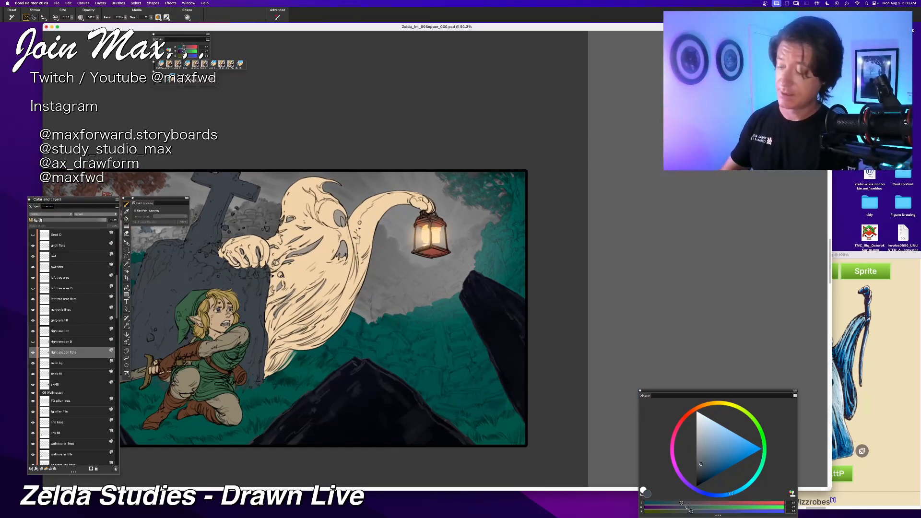
{"action": "left_click_drag", "start_coordinate": [438, 349], "coordinate": [437, 325]}
{"action": "mouse_move", "coordinate": [443, 363]}
{"action": "left_mouse_down"}
{"action": "mouse_move", "coordinate": [443, 333]}
{"action": "mouse_move", "coordinate": [436, 347]}
{"action": "left_mouse_up"}
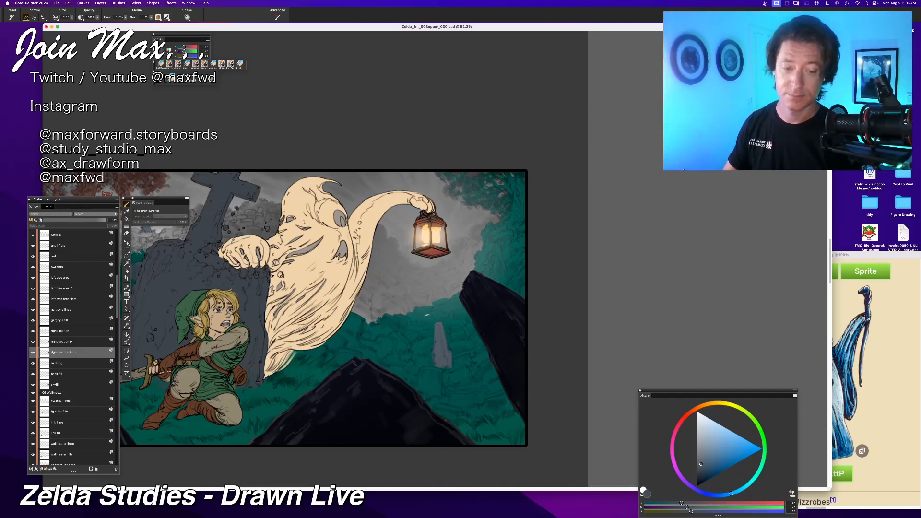
{"action": "left_click_drag", "start_coordinate": [442, 368], "coordinate": [446, 328]}
{"action": "mouse_move", "coordinate": [439, 363]}
{"action": "left_mouse_down"}
{"action": "mouse_move", "coordinate": [439, 320]}
{"action": "mouse_move", "coordinate": [447, 347]}
{"action": "mouse_move", "coordinate": [438, 346]}
{"action": "left_mouse_up"}
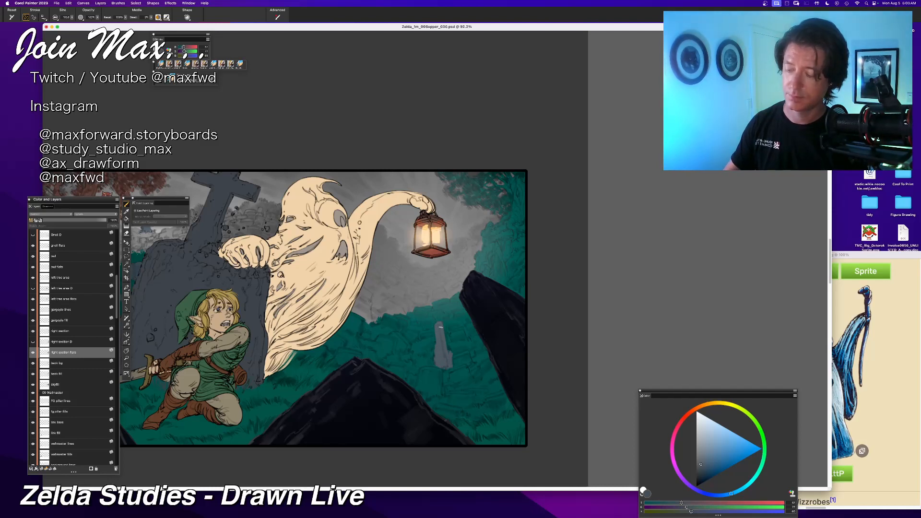
Step: Paint a short blue-grey headstone beside the tall gravestone, undoing a brush stroke along the way
{"action": "mouse_move", "coordinate": [427, 373]}
{"action": "left_mouse_down"}
{"action": "mouse_move", "coordinate": [421, 389]}
{"action": "mouse_move", "coordinate": [439, 380]}
{"action": "mouse_move", "coordinate": [430, 397]}
{"action": "mouse_move", "coordinate": [429, 368]}
{"action": "left_mouse_up"}
{"action": "key", "text": "super+z"}
{"action": "key", "text": "super+minus"}
{"action": "key", "text": "super+minus"}
{"action": "left_click_drag", "start_coordinate": [362, 405], "coordinate": [397, 405]}
{"action": "key", "text": "super+plus"}
{"action": "key", "text": "super+plus"}
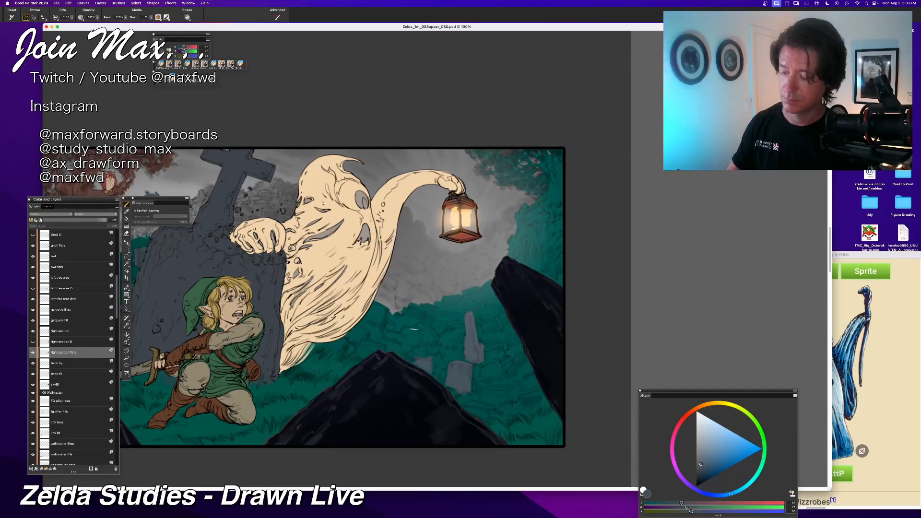
Step: Paint the scattered headstones and stone slabs across the right hillside in blue-grey, up to the edge of the ghost's tail
{"action": "left_click_drag", "start_coordinate": [419, 361], "coordinate": [425, 363]}
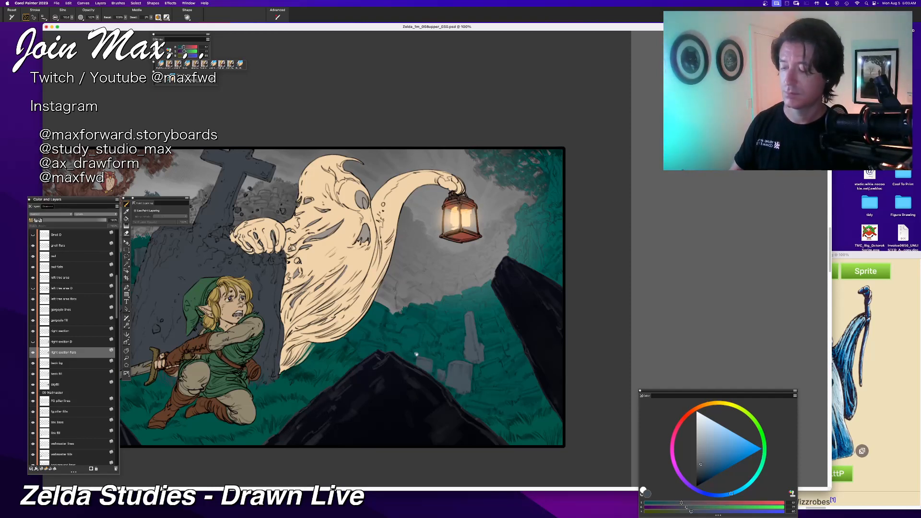
{"action": "left_click_drag", "start_coordinate": [427, 380], "coordinate": [383, 373]}
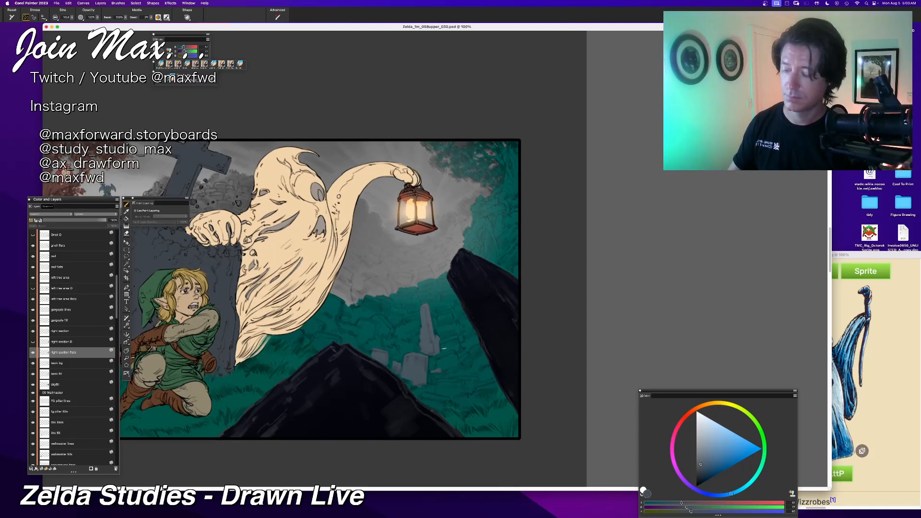
{"action": "mouse_move", "coordinate": [440, 356]}
{"action": "left_mouse_down"}
{"action": "mouse_move", "coordinate": [439, 368]}
{"action": "mouse_move", "coordinate": [443, 354]}
{"action": "left_mouse_up"}
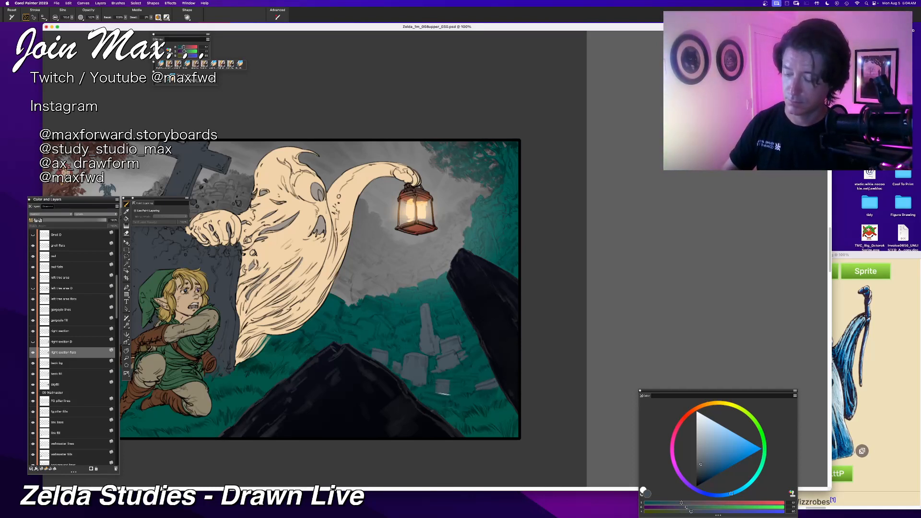
{"action": "mouse_move", "coordinate": [445, 390]}
{"action": "left_mouse_down"}
{"action": "mouse_move", "coordinate": [452, 365]}
{"action": "mouse_move", "coordinate": [466, 392]}
{"action": "mouse_move", "coordinate": [469, 372]}
{"action": "mouse_move", "coordinate": [435, 396]}
{"action": "left_mouse_up"}
{"action": "mouse_move", "coordinate": [347, 383]}
{"action": "left_mouse_down"}
{"action": "mouse_move", "coordinate": [393, 411]}
{"action": "mouse_move", "coordinate": [392, 386]}
{"action": "mouse_move", "coordinate": [485, 403]}
{"action": "mouse_move", "coordinate": [583, 391]}
{"action": "mouse_move", "coordinate": [394, 411]}
{"action": "mouse_move", "coordinate": [390, 426]}
{"action": "mouse_move", "coordinate": [402, 447]}
{"action": "left_mouse_up"}
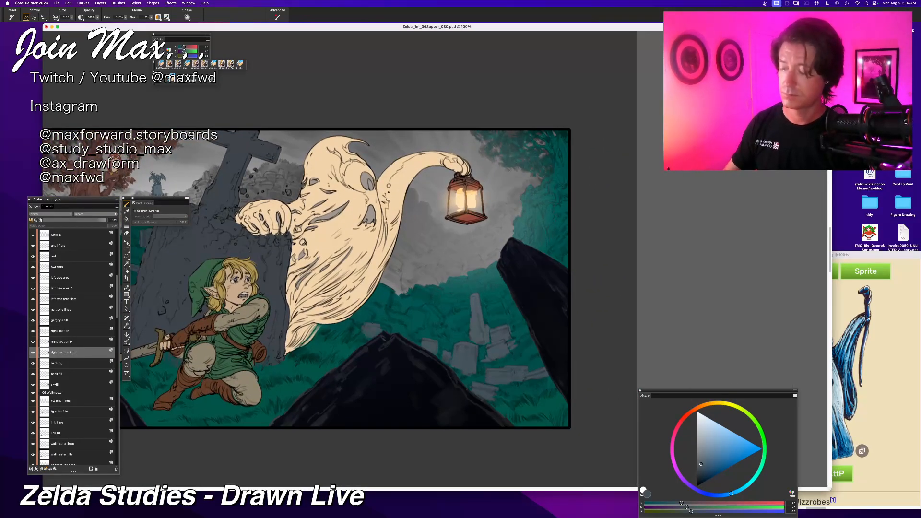
{"action": "mouse_move", "coordinate": [355, 315]}
{"action": "left_mouse_down"}
{"action": "mouse_move", "coordinate": [371, 327]}
{"action": "mouse_move", "coordinate": [364, 309]}
{"action": "left_mouse_up"}
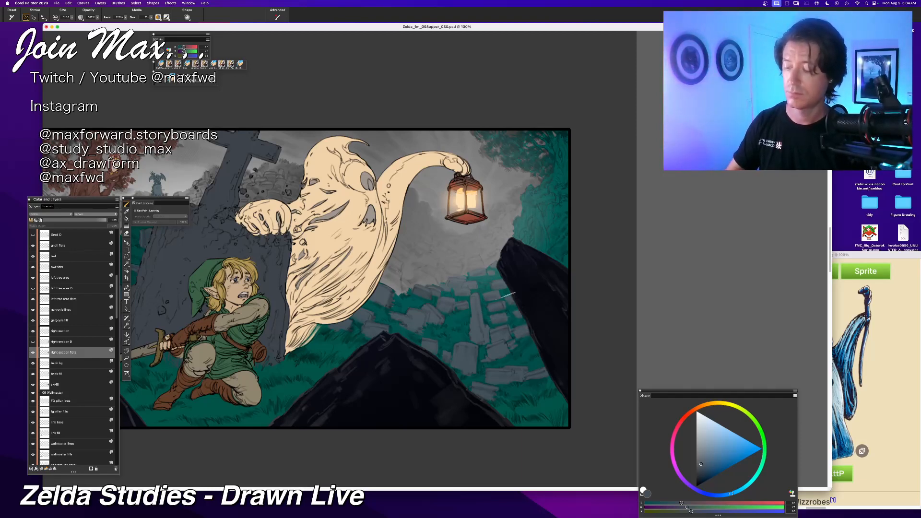
Step: Choose a darker blue-grey paint colour for the stones on the right hillside
{"action": "key", "text": "super+minus"}
{"action": "left_click_drag", "start_coordinate": [298, 407], "coordinate": [339, 420]}
{"action": "left_click_drag", "start_coordinate": [416, 400], "coordinate": [350, 426]}
{"action": "key", "text": "super+plus"}
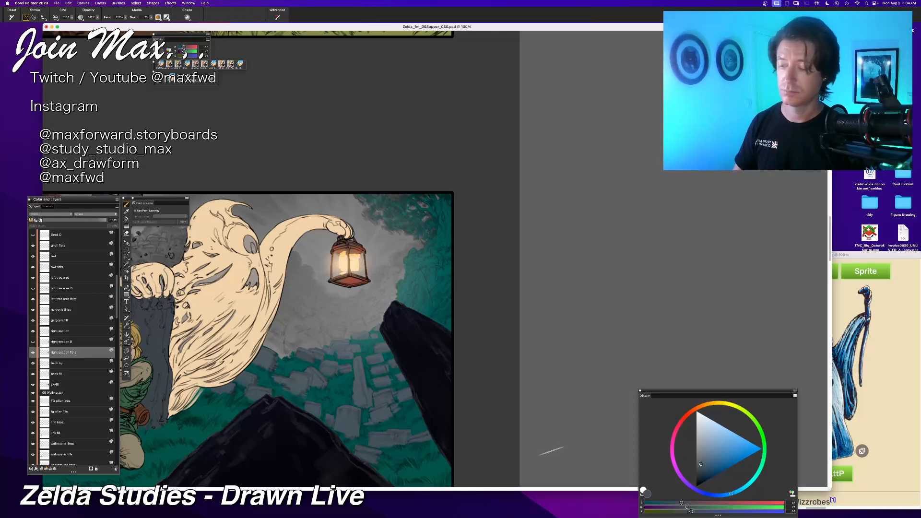
{"action": "left_click", "coordinate": [701, 473]}
{"action": "left_click_drag", "start_coordinate": [699, 473], "coordinate": [700, 471]}
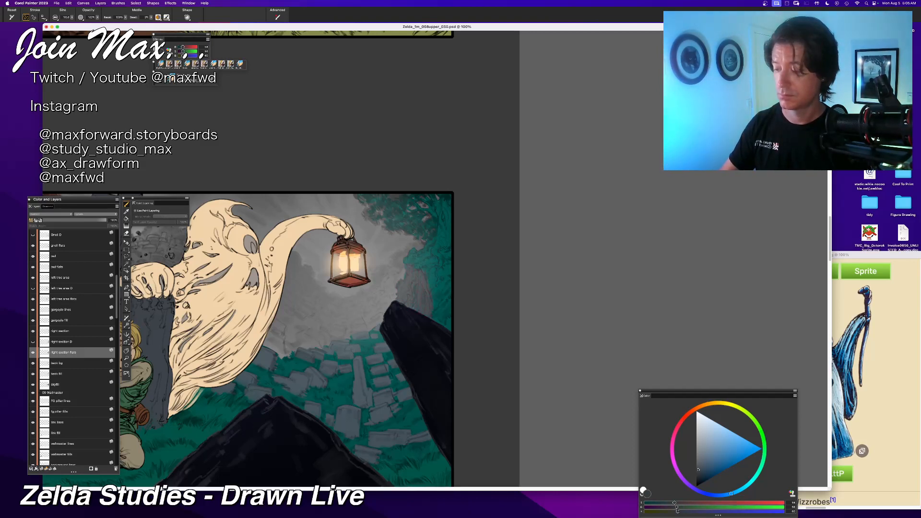
{"action": "left_click_drag", "start_coordinate": [364, 446], "coordinate": [408, 412]}
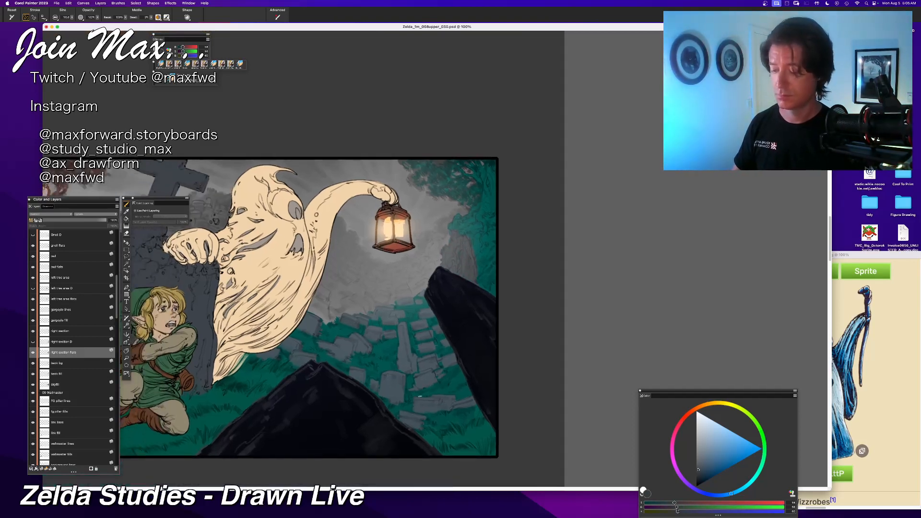
{"action": "left_click_drag", "start_coordinate": [350, 426], "coordinate": [408, 419]}
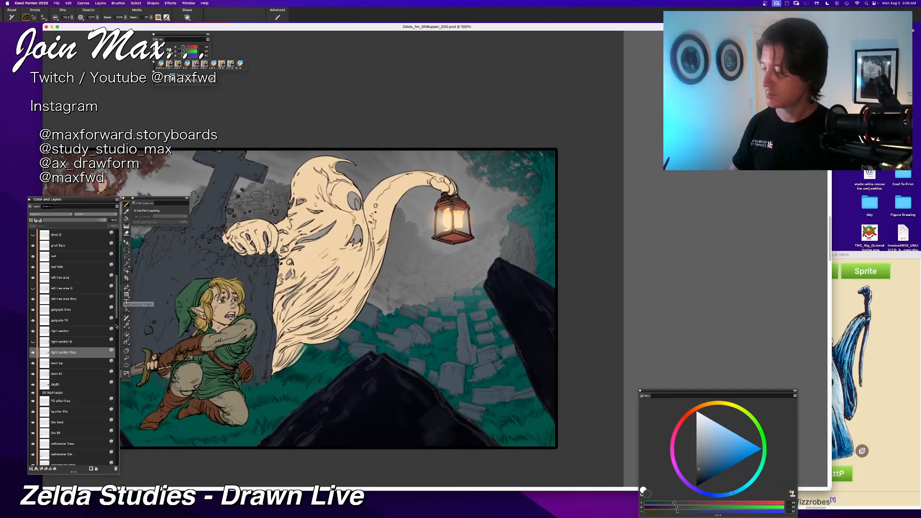
Step: Check the effect of the topmost light glow layer by toggling its visibility
{"action": "scroll", "coordinate": [116, 294], "scroll_direction": "up", "scroll_amount": 5}
{"action": "scroll", "coordinate": [116, 293], "scroll_direction": "up", "scroll_amount": 3}
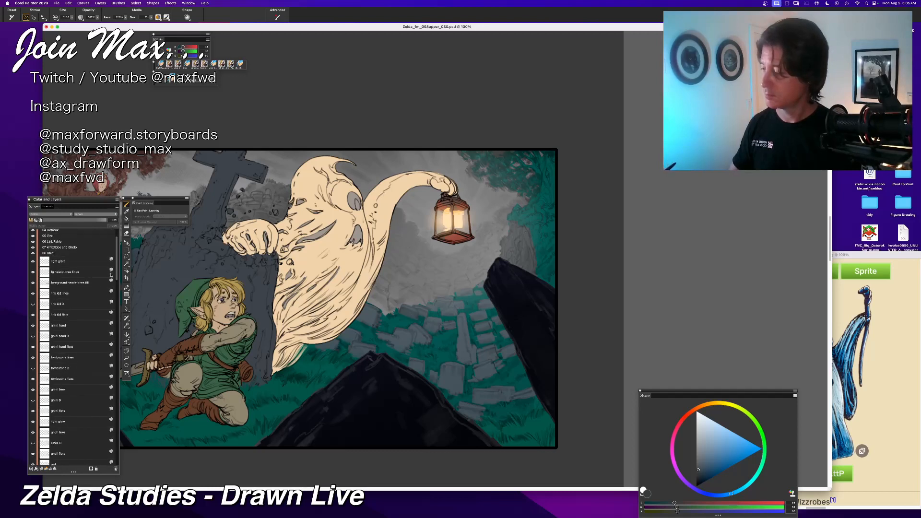
{"action": "left_click", "coordinate": [33, 262]}
{"action": "left_click", "coordinate": [33, 262]}
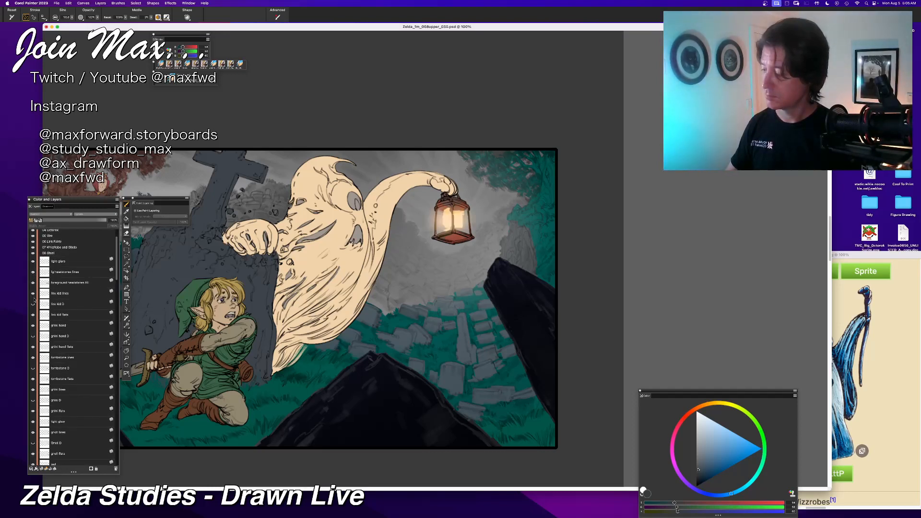
{"action": "key", "text": "super+minus"}
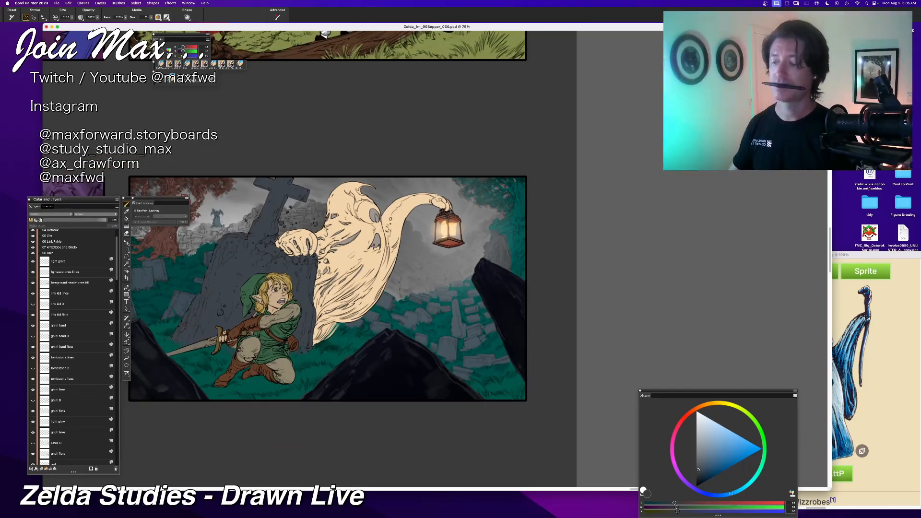
Step: Select the light glow layer beside the lantern, compare the panel with and without it, and leave it hidden
{"action": "key", "text": "f"}
{"action": "right_click", "coordinate": [449, 267]}
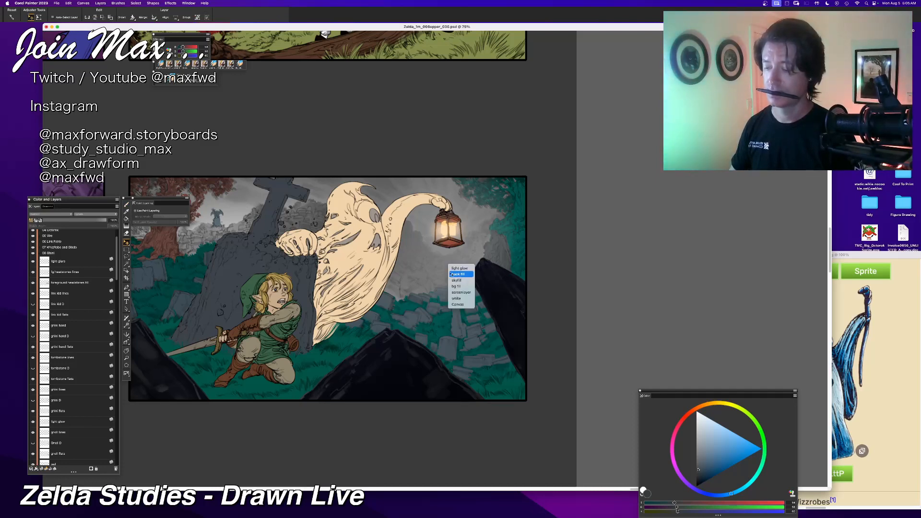
{"action": "left_click", "coordinate": [459, 268]}
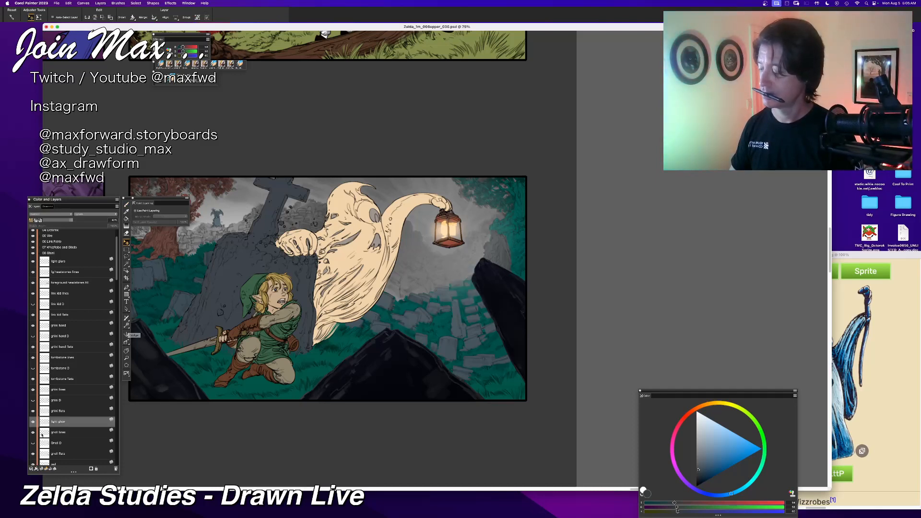
{"action": "left_click", "coordinate": [34, 422]}
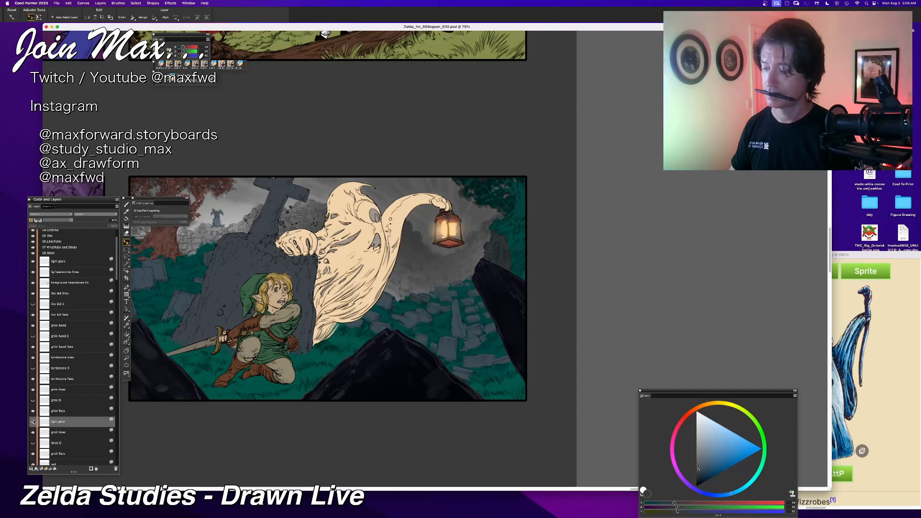
{"action": "left_click", "coordinate": [33, 422]}
{"action": "left_click", "coordinate": [33, 422]}
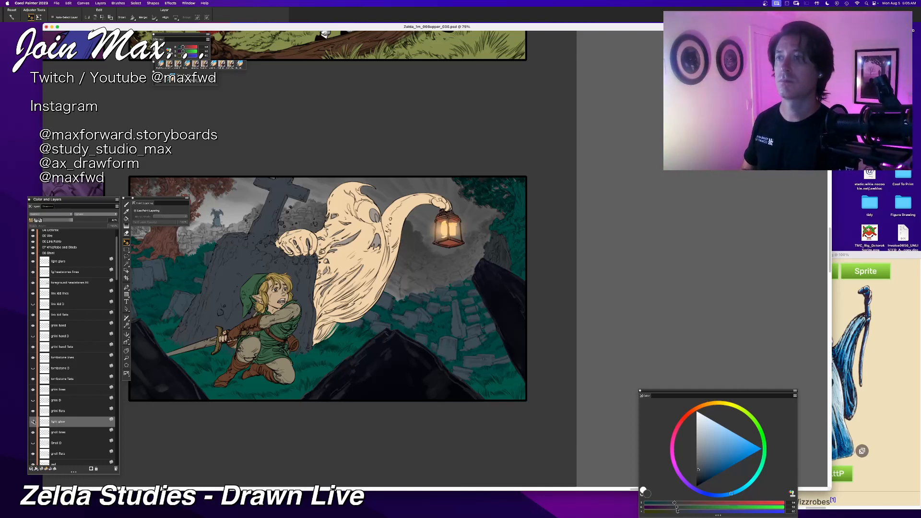
{"action": "key", "text": "b"}
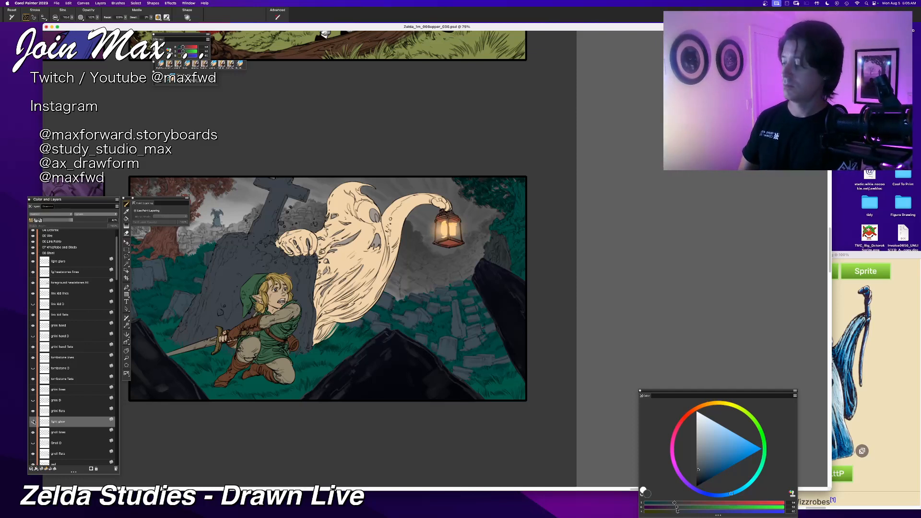
{"action": "left_click", "coordinate": [33, 422]}
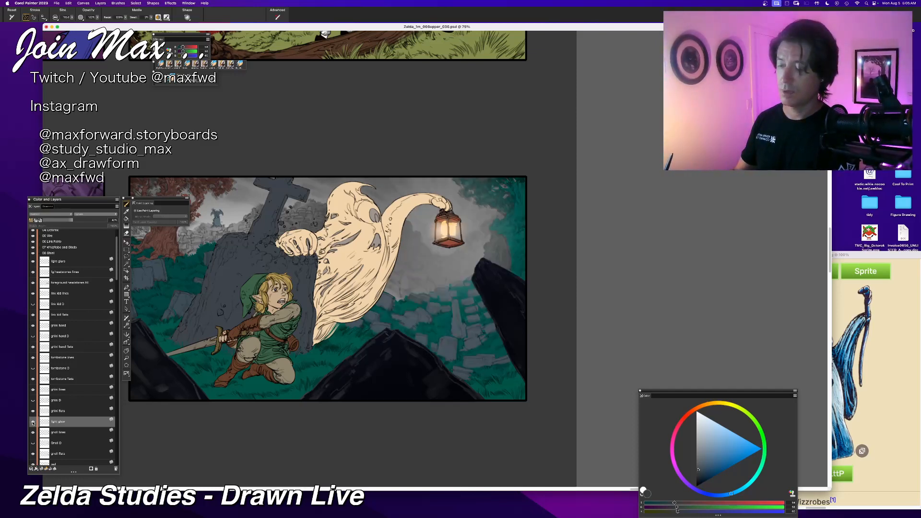
{"action": "left_click", "coordinate": [32, 422]}
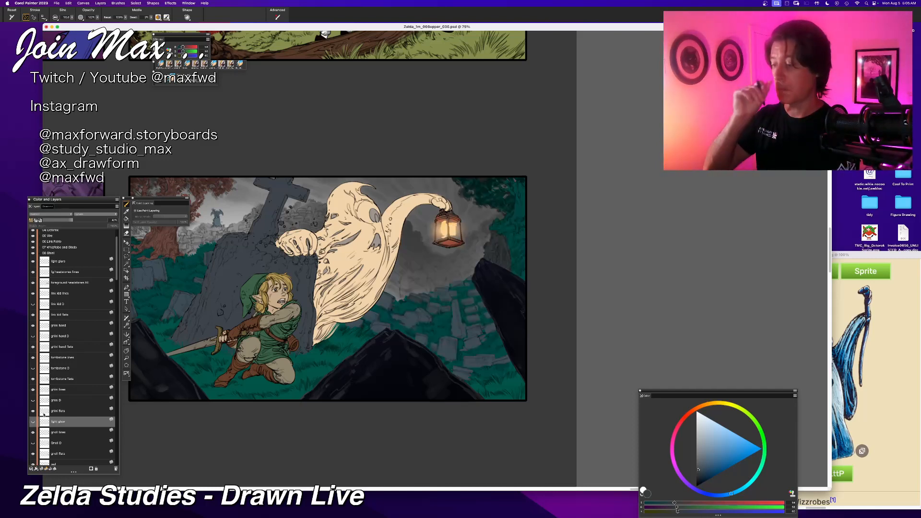
Step: Sample the hillside teal, compare the panel with and without the lower light glow, and open the blend modes for the topmost light glow layer
{"action": "left_click", "coordinate": [437, 319], "text": "alt"}
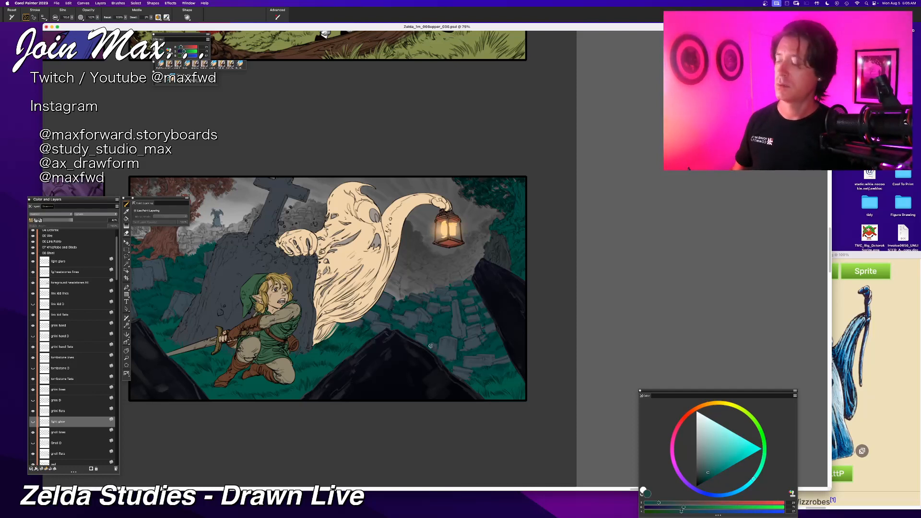
{"action": "left_click", "coordinate": [33, 421]}
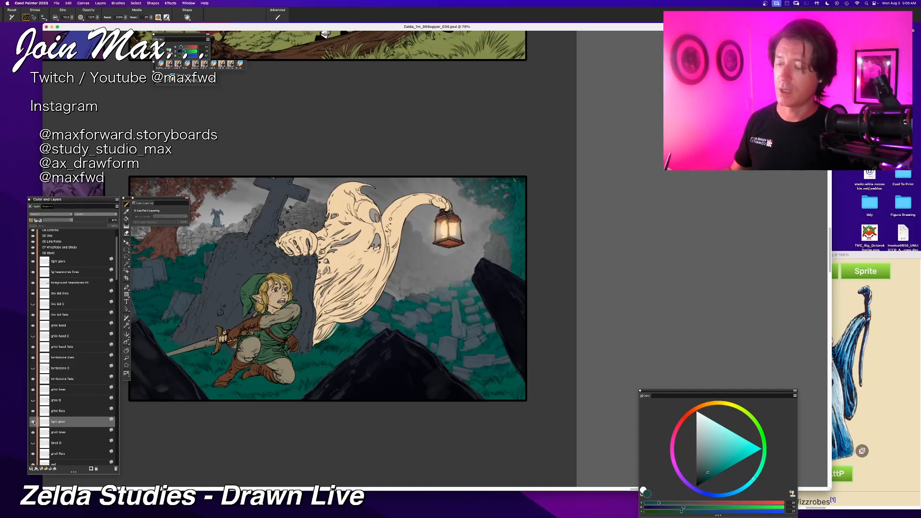
{"action": "left_click", "coordinate": [33, 421]}
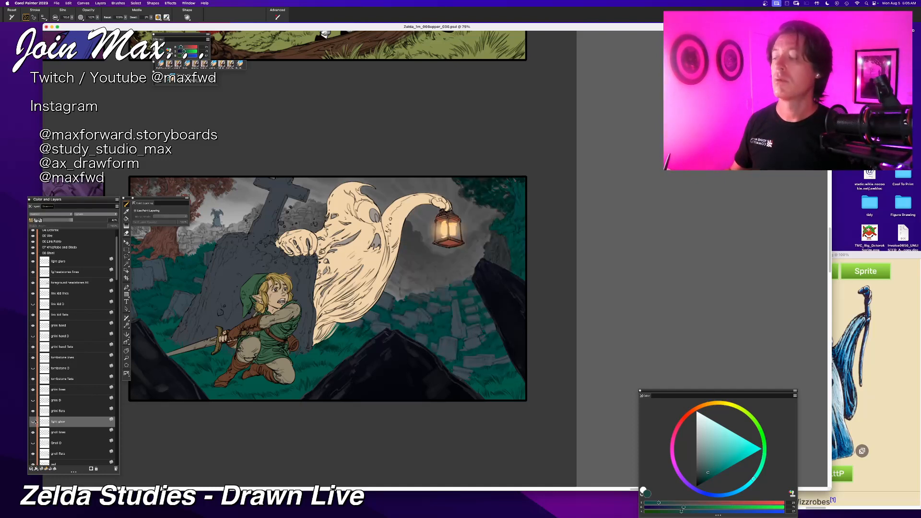
{"action": "left_click", "coordinate": [33, 422]}
{"action": "left_click", "coordinate": [32, 422]}
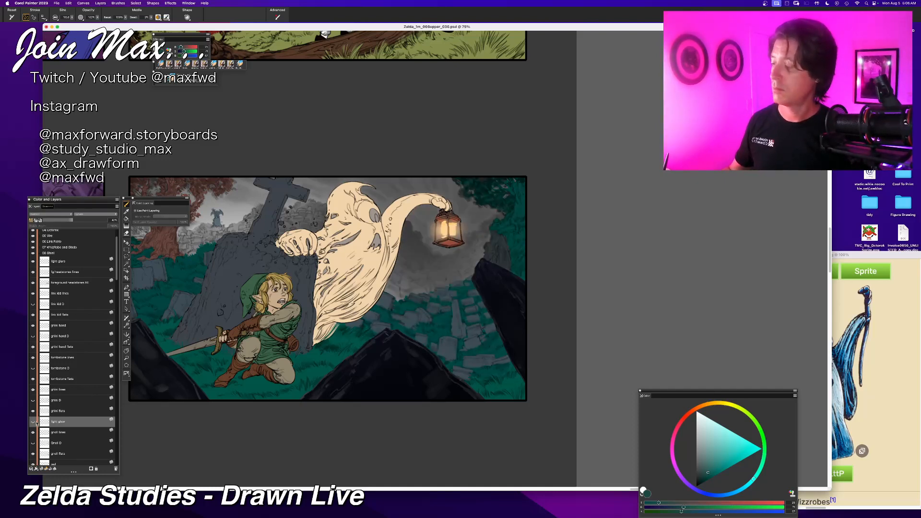
{"action": "left_click", "coordinate": [44, 261]}
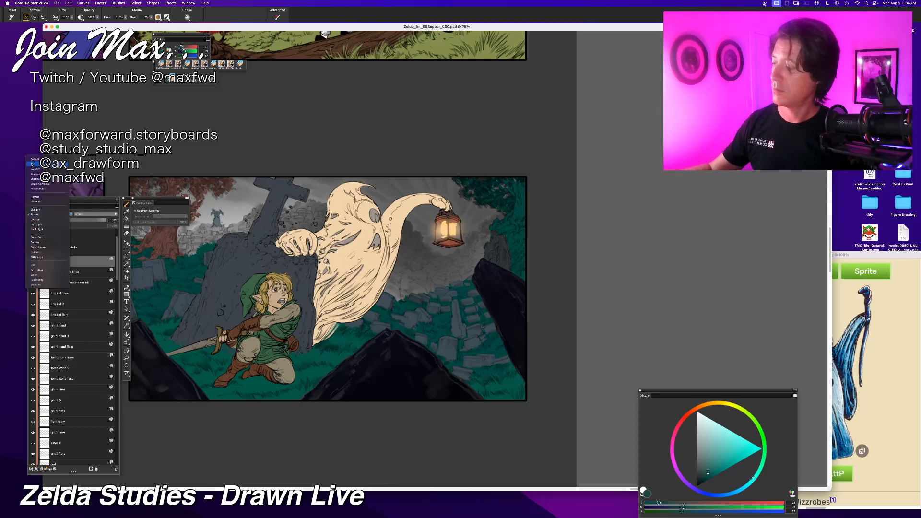
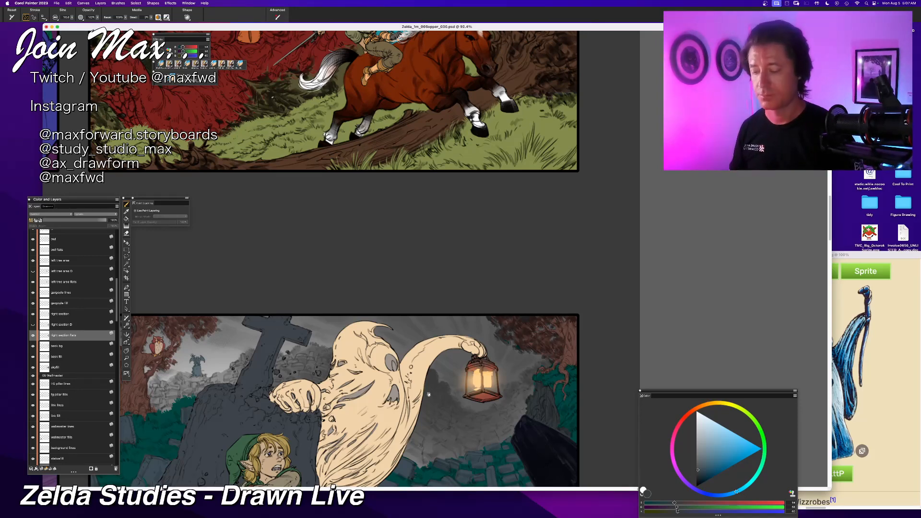
Step: Review the graveyard panel against the neighbouring panels on the whole page and return to a closer view of it
{"action": "key", "text": "super+minus"}
{"action": "key", "text": "super+minus"}
{"action": "key", "text": "super+minus"}
{"action": "key", "text": "super+minus"}
{"action": "key", "text": "super+minus"}
{"action": "key", "text": "super+minus"}
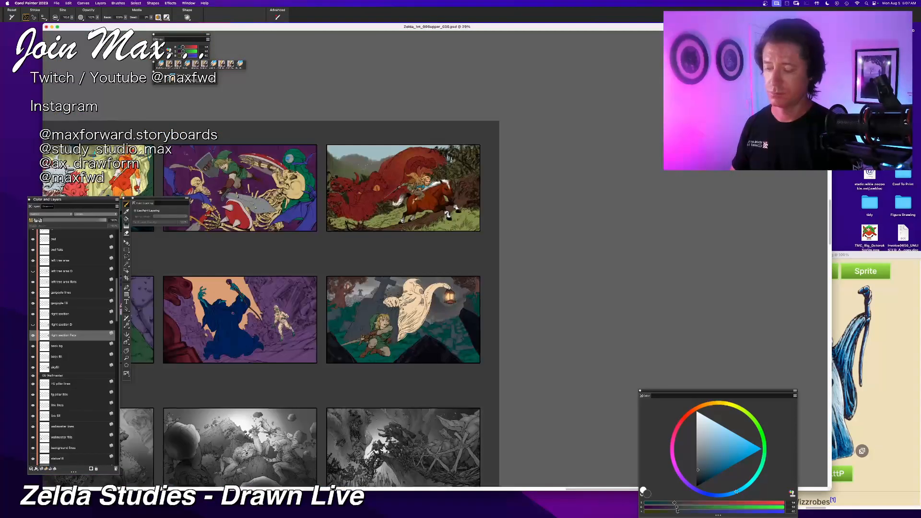
{"action": "key", "text": "super+equal"}
{"action": "key", "text": "super+equal"}
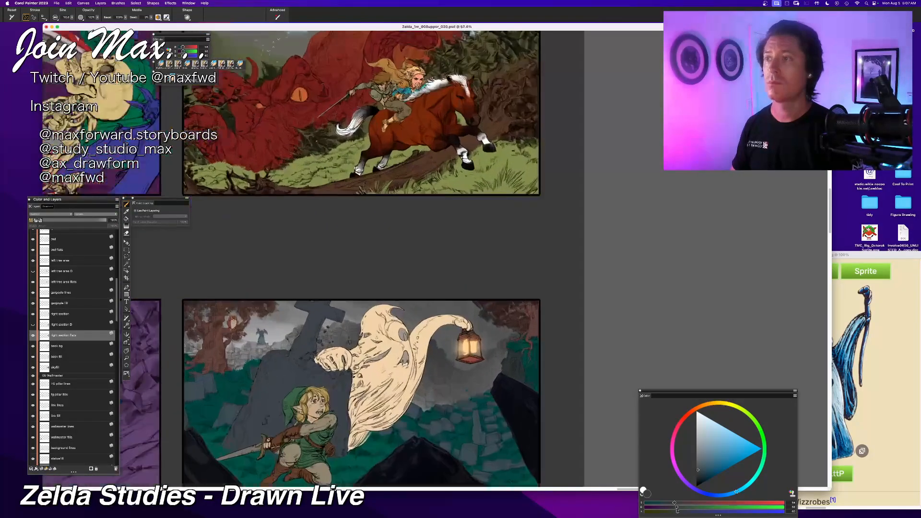
{"action": "key", "text": "super+equal"}
{"action": "left_click_drag", "start_coordinate": [400, 451], "coordinate": [442, 330]}
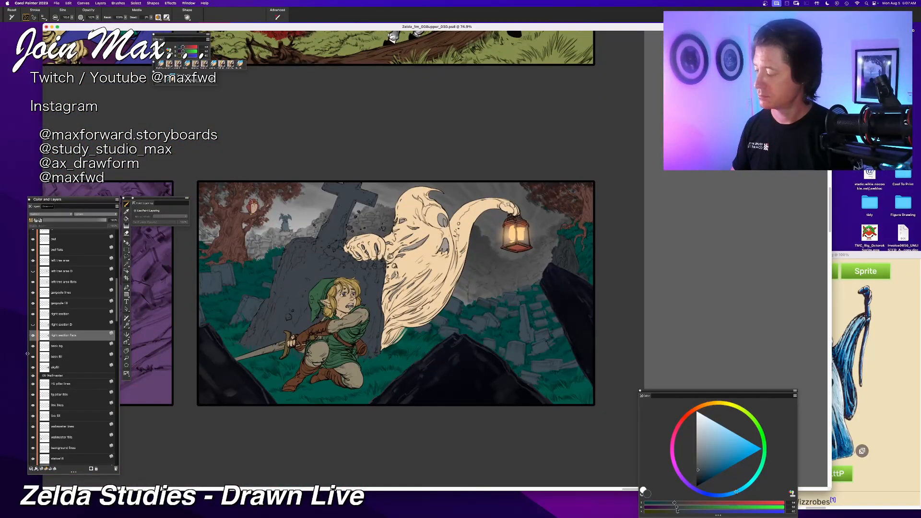
Step: Check what the back fill layer and the layer above it contribute by toggling their visibility
{"action": "left_click", "coordinate": [32, 347]}
{"action": "left_click", "coordinate": [32, 346]}
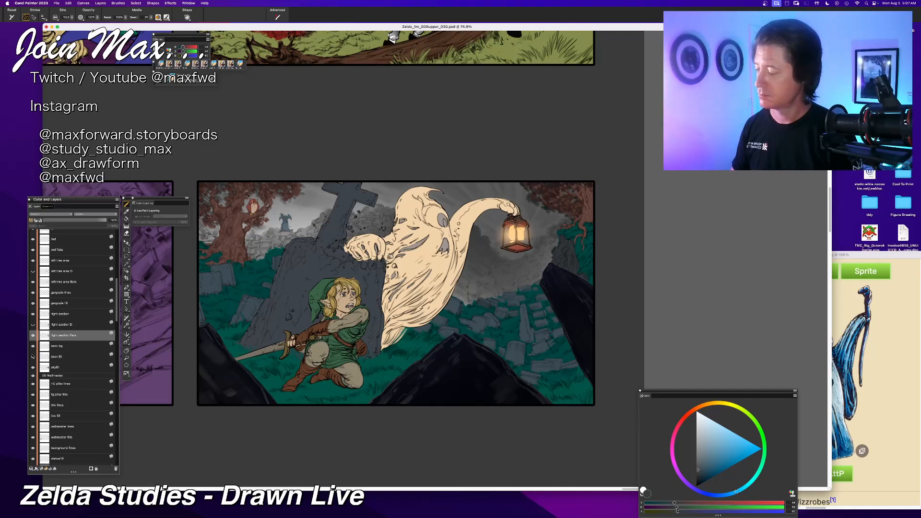
{"action": "left_click", "coordinate": [33, 357]}
{"action": "left_click", "coordinate": [32, 356]}
{"action": "left_click", "coordinate": [32, 356]}
{"action": "left_click", "coordinate": [32, 357]}
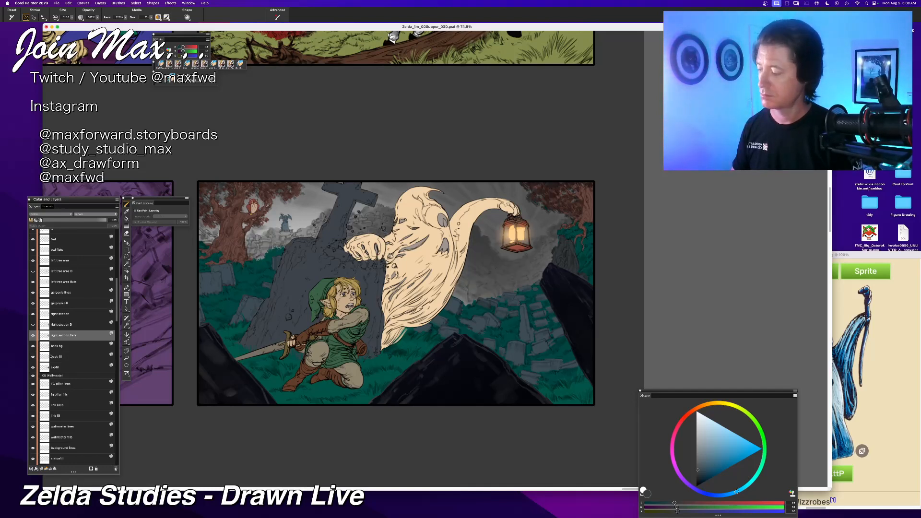
Step: Paste a copy as a new layer above back fill, name it back D, and reselect the back fill layer
{"action": "left_click", "coordinate": [51, 356]}
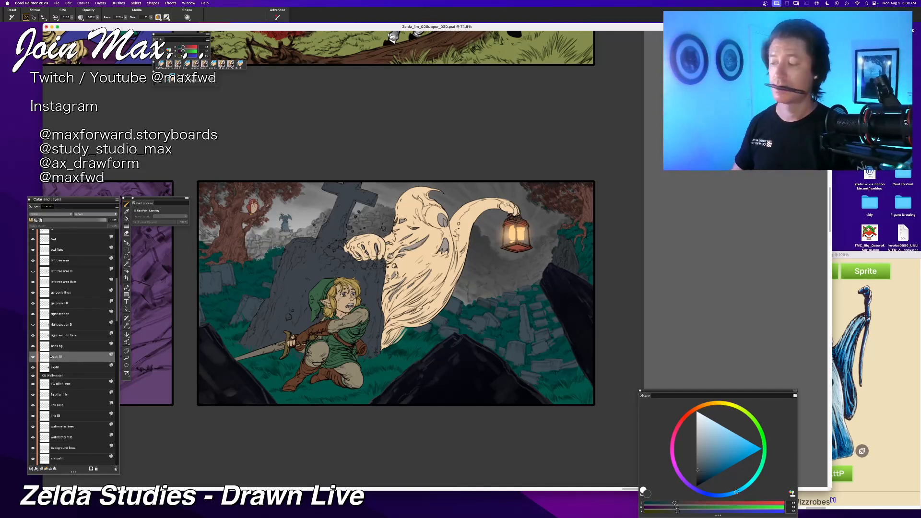
{"action": "key", "text": "super+v"}
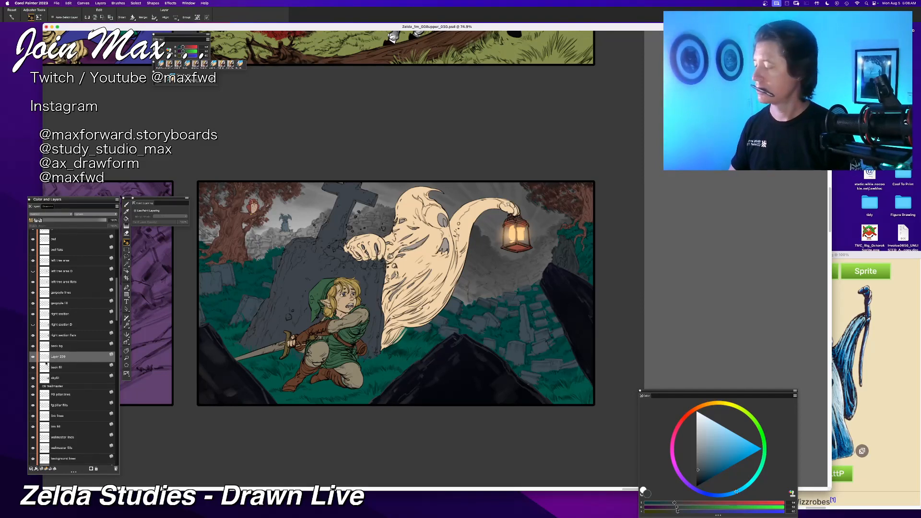
{"action": "double_click", "coordinate": [55, 357]}
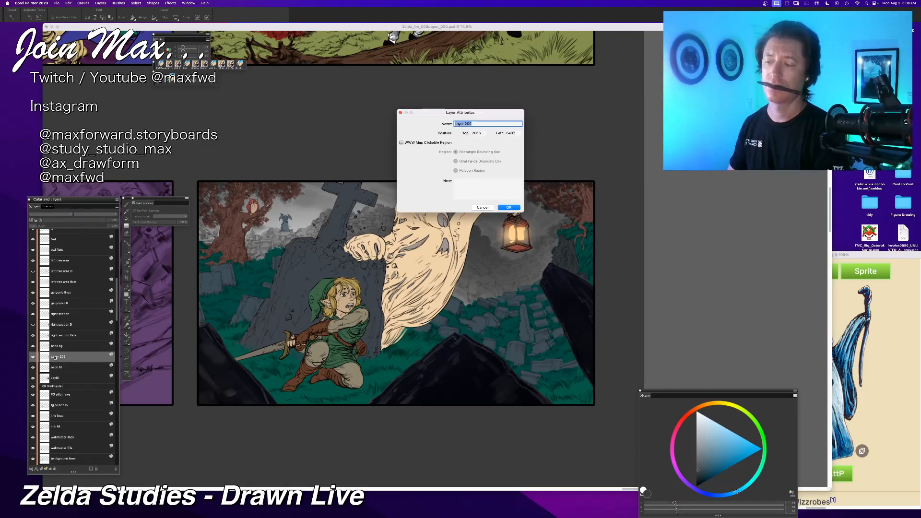
{"action": "type", "text": "back D"}
{"action": "key", "text": "Return"}
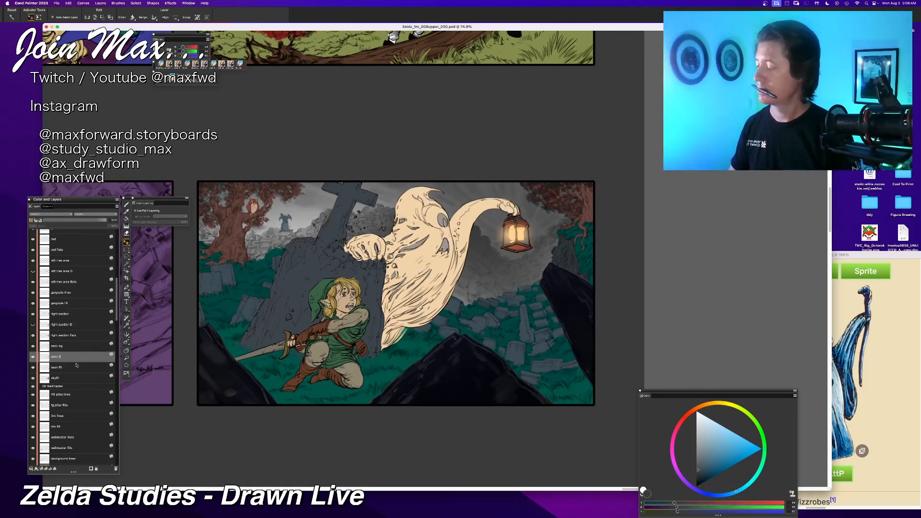
{"action": "left_click", "coordinate": [75, 367]}
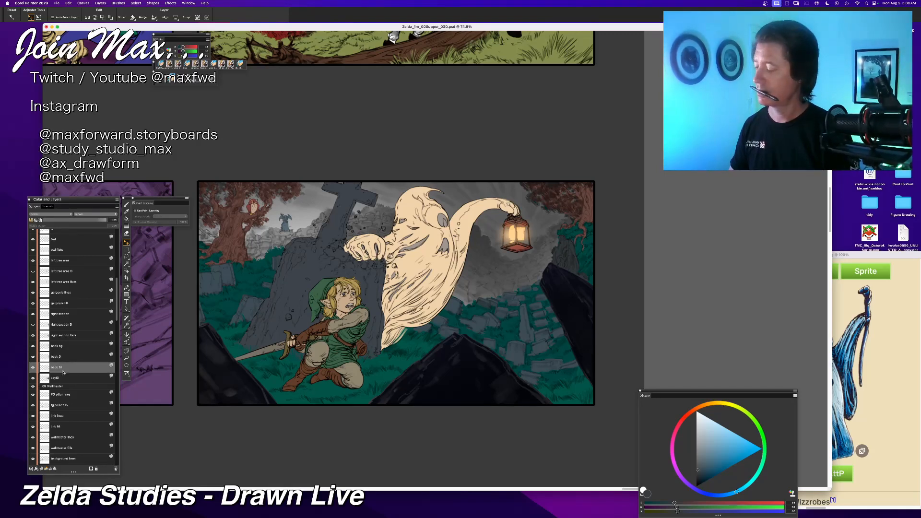
Step: Rename the back fill layer as back flats
{"action": "double_click", "coordinate": [55, 368]}
{"action": "type", "text": "back f"}
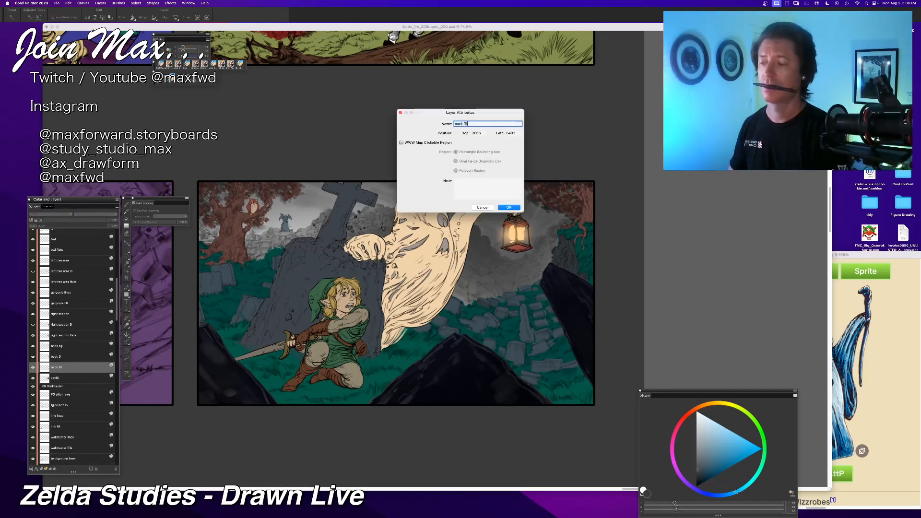
{"action": "type", "text": "lats"}
{"action": "key", "text": "Return"}
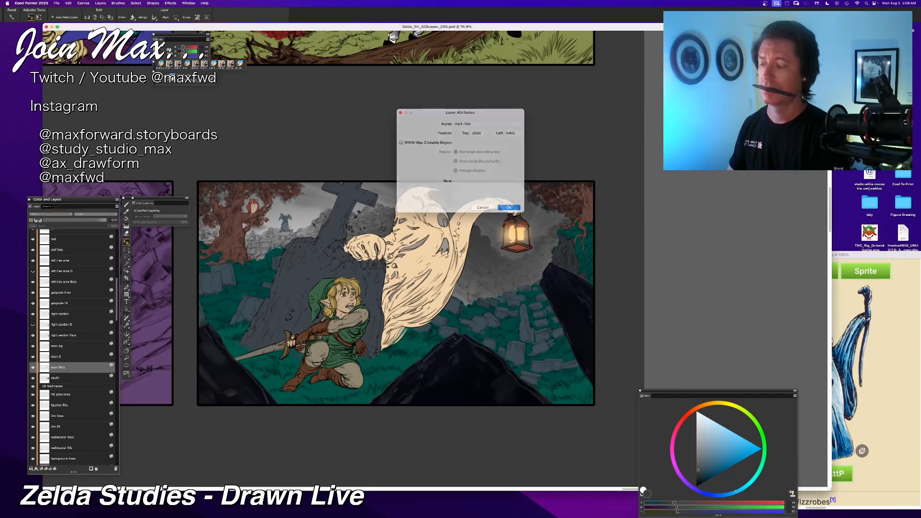
Step: Fill the back flats layer with a slightly brighter version of the teal sampled from the ground beside the large gravestone, and hide back D
{"action": "key", "text": "super+plus"}
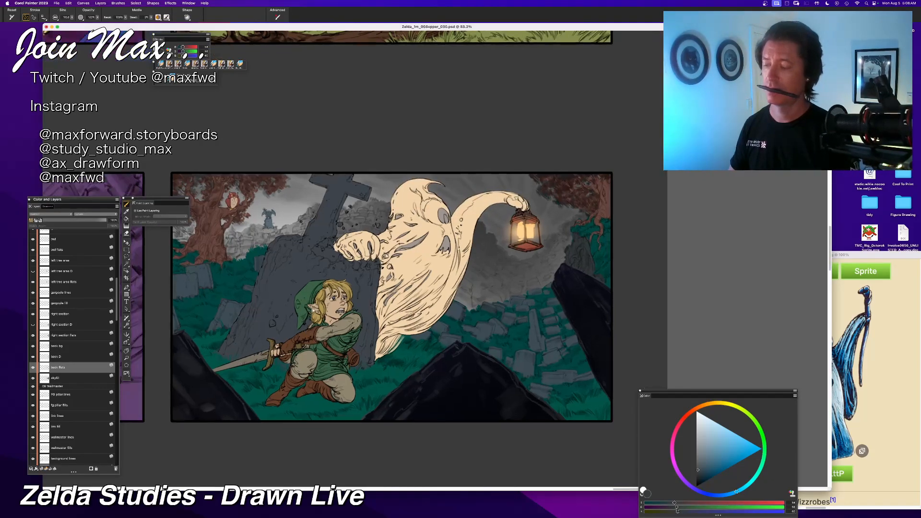
{"action": "scroll", "coordinate": [435, 258], "scroll_direction": "up", "scroll_amount": 2}
{"action": "left_click", "coordinate": [126, 211]}
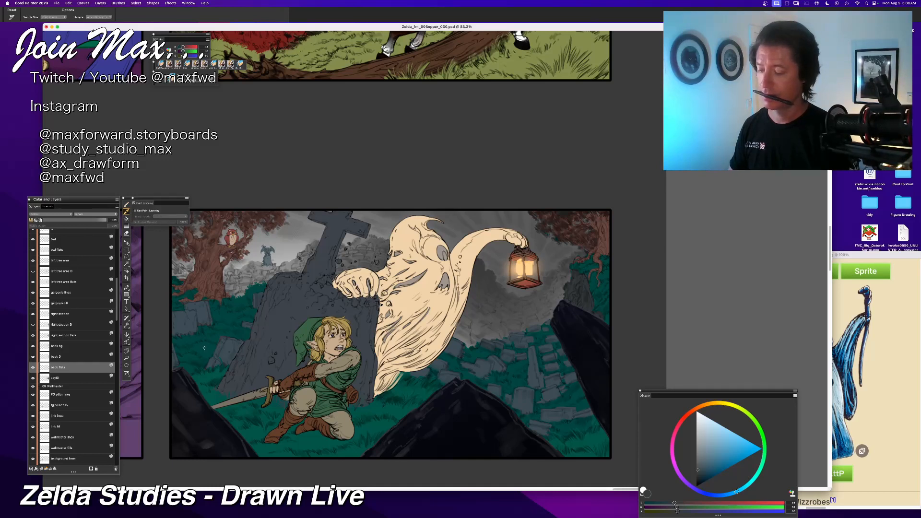
{"action": "left_click", "coordinate": [204, 348]}
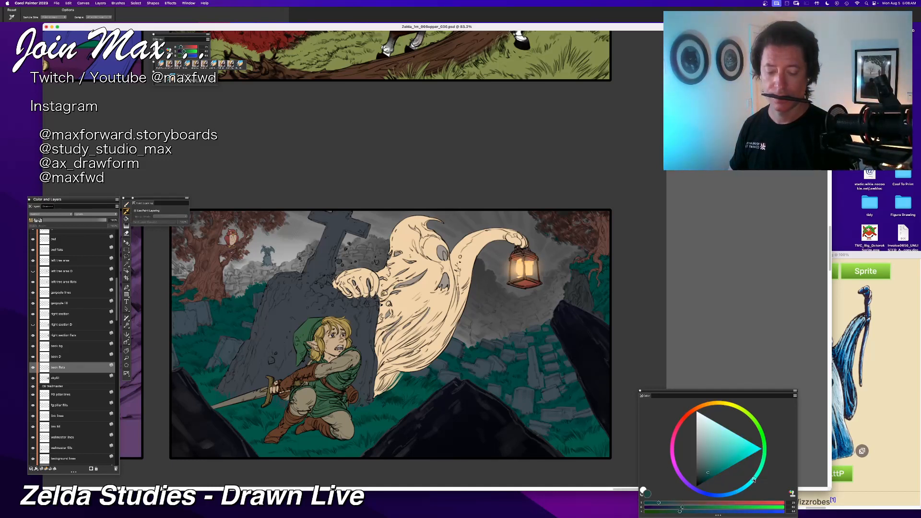
{"action": "left_click", "coordinate": [710, 473]}
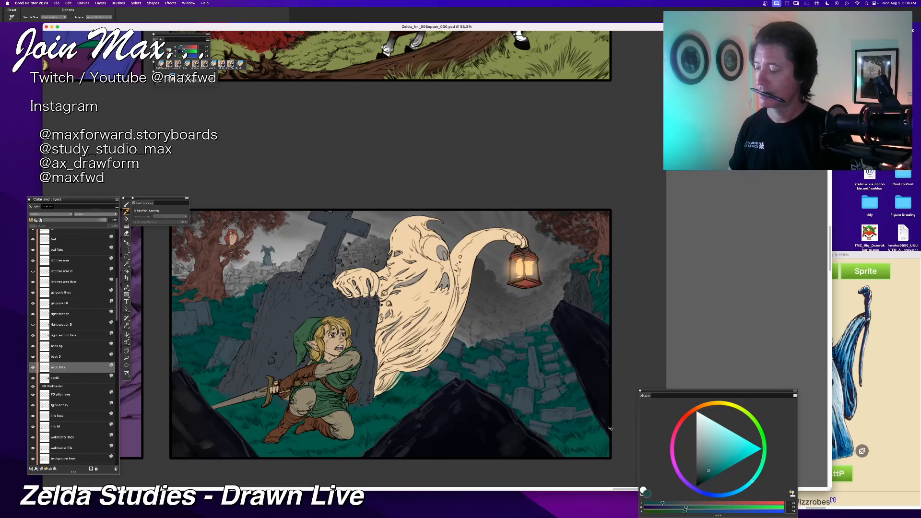
{"action": "key", "text": "super+f"}
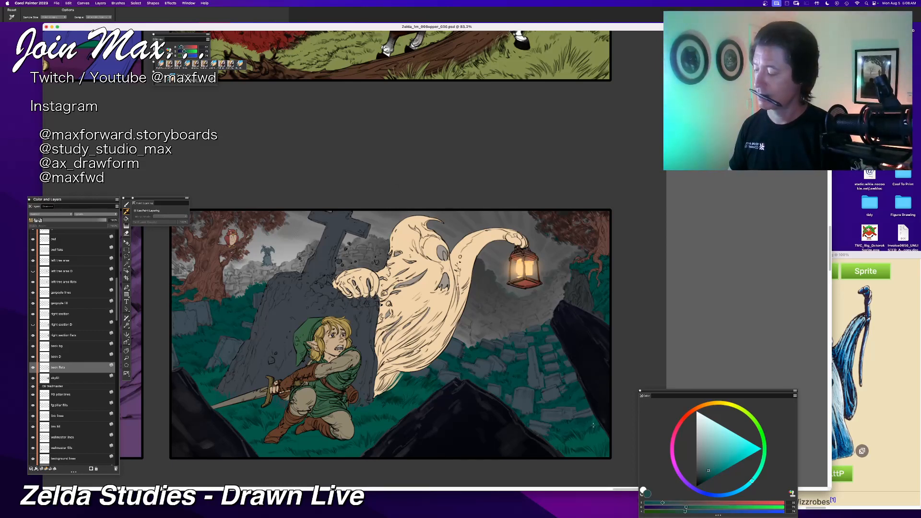
{"action": "left_click", "coordinate": [33, 357]}
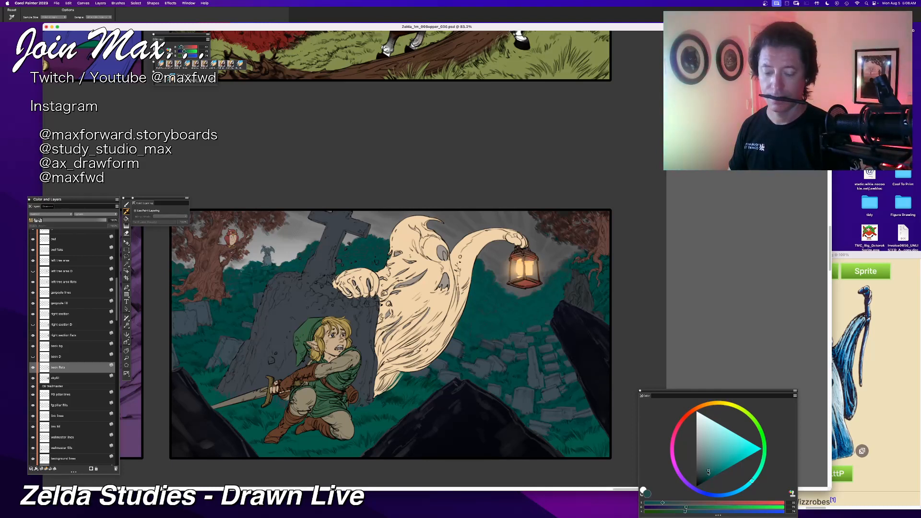
Step: Refill the back flats layer with a lighter teal shifted slightly towards blue, and compare the panel at a smaller size
{"action": "left_click", "coordinate": [710, 471]}
{"action": "key", "text": "super+f"}
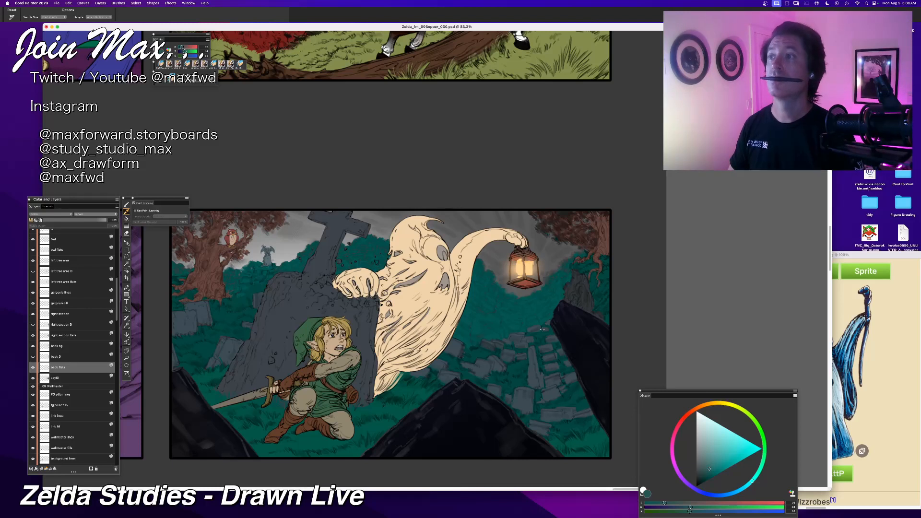
{"action": "left_click", "coordinate": [710, 468]}
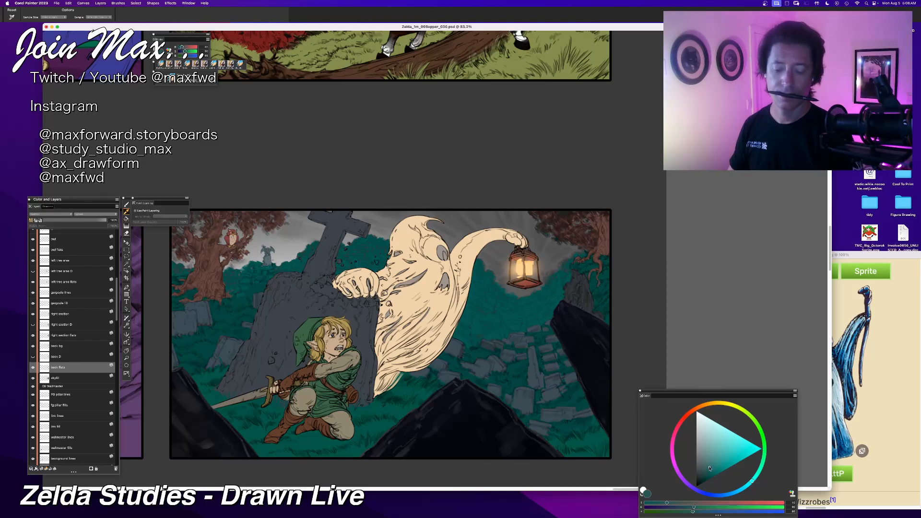
{"action": "left_click", "coordinate": [751, 483]}
{"action": "key", "text": "super+f"}
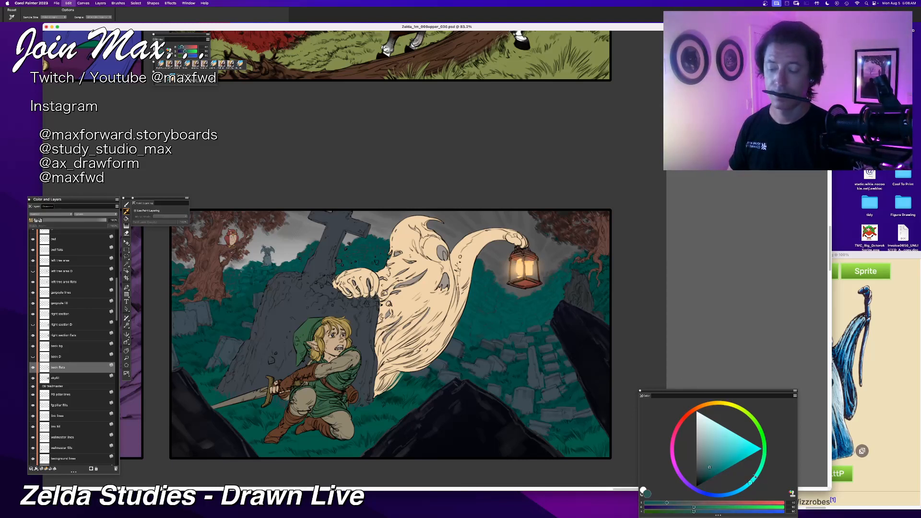
{"action": "key", "text": "super+minus"}
{"action": "key", "text": "super+minus"}
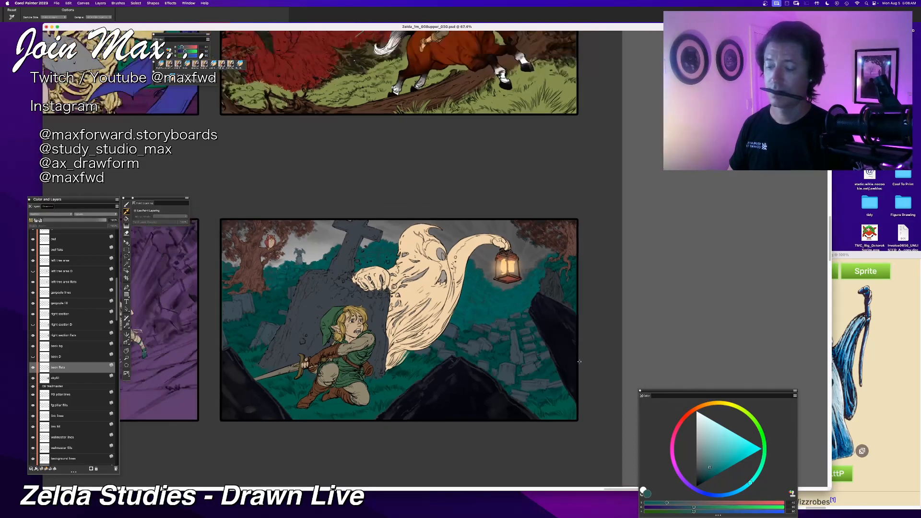
{"action": "key", "text": "super+equal"}
{"action": "key", "text": "super+equal"}
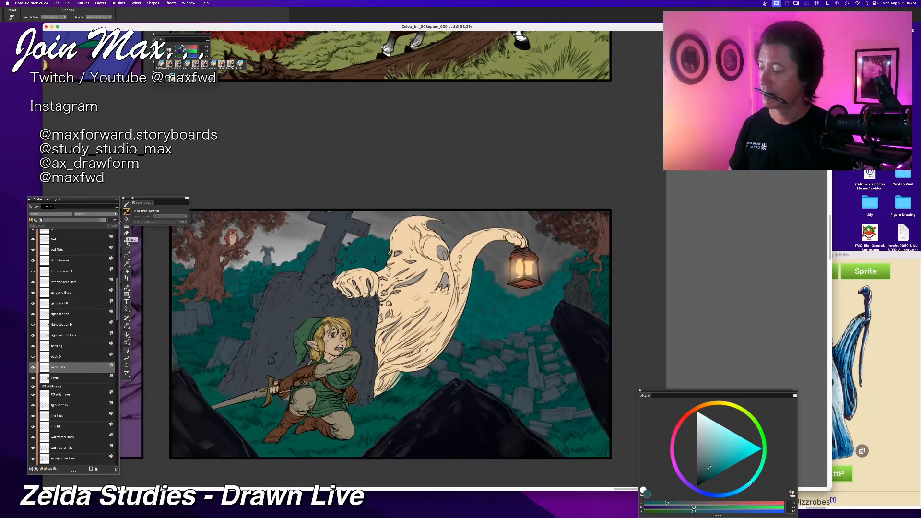
Step: Sample the blue-grey of the broken gravestones below the lantern, lighten the colour and switch to the brush
{"action": "left_click", "coordinate": [540, 370]}
{"action": "left_click", "coordinate": [737, 495]}
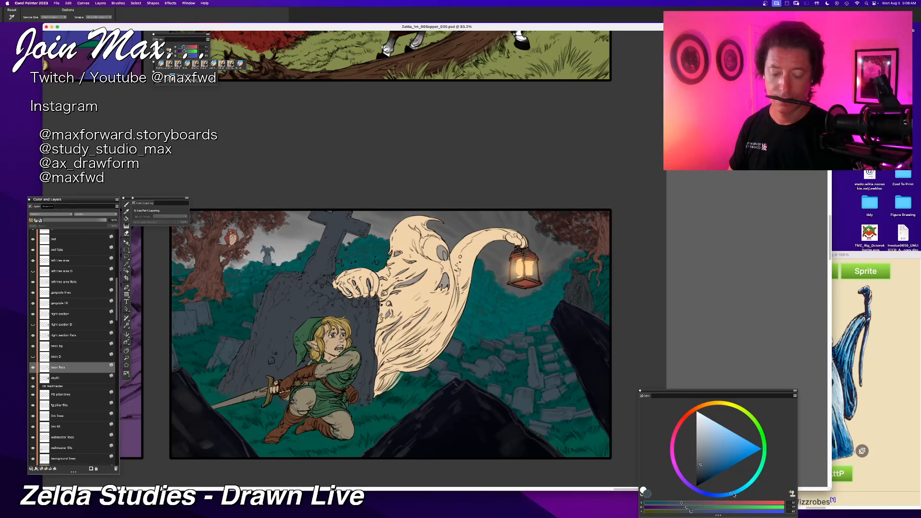
{"action": "left_click", "coordinate": [703, 462]}
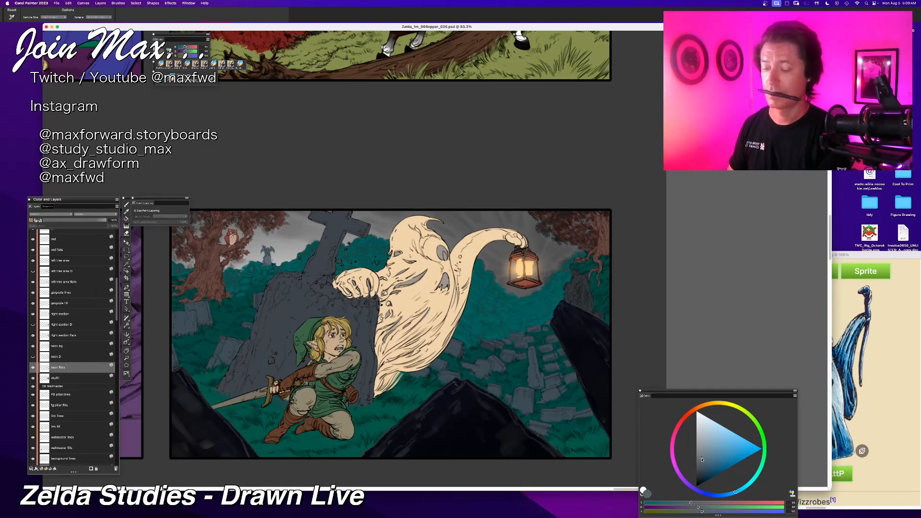
{"action": "key", "text": "b"}
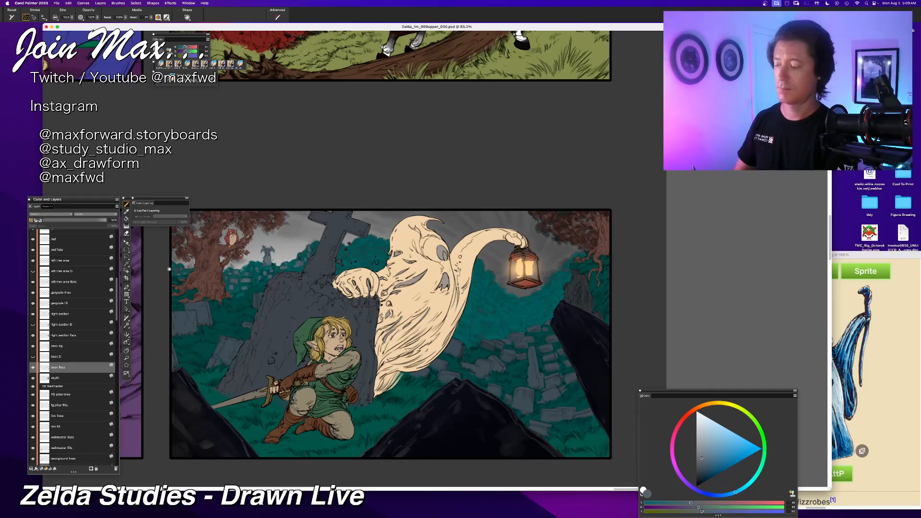
Step: Review how the hillside and gravestone colours read against the neighbouring panels in wider and closer views
{"action": "key", "text": "super+minus"}
{"action": "key", "text": "super+minus"}
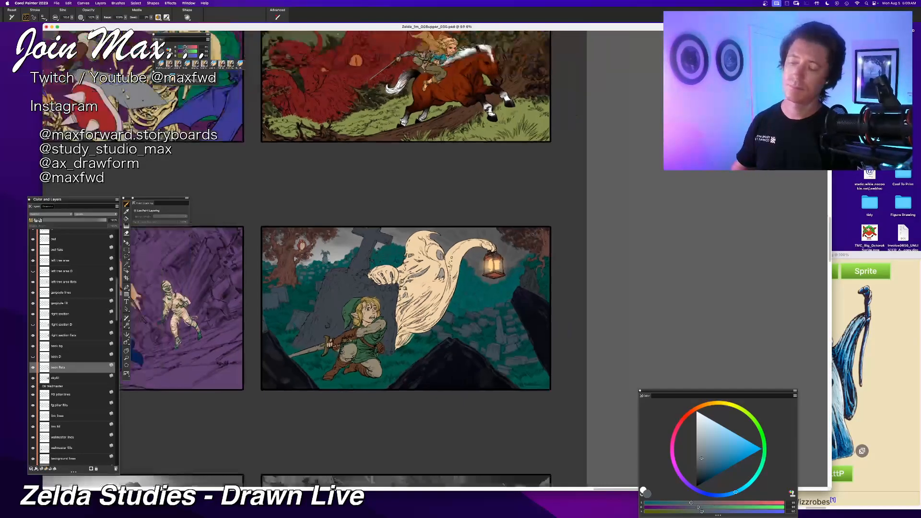
{"action": "key", "text": "super+minus"}
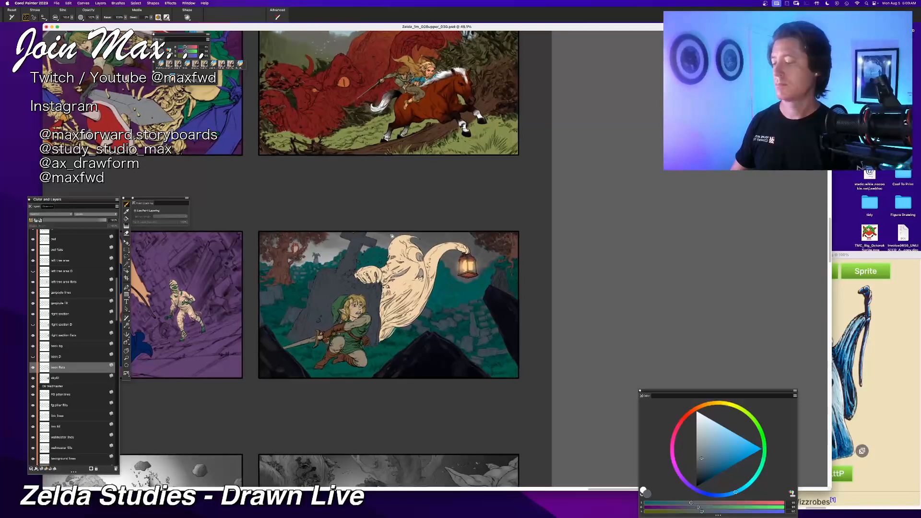
{"action": "key", "text": "super+equal"}
{"action": "key", "text": "super+equal"}
{"action": "key", "text": "super+equal"}
{"action": "key", "text": "super+equal"}
{"action": "key", "text": "super+equal"}
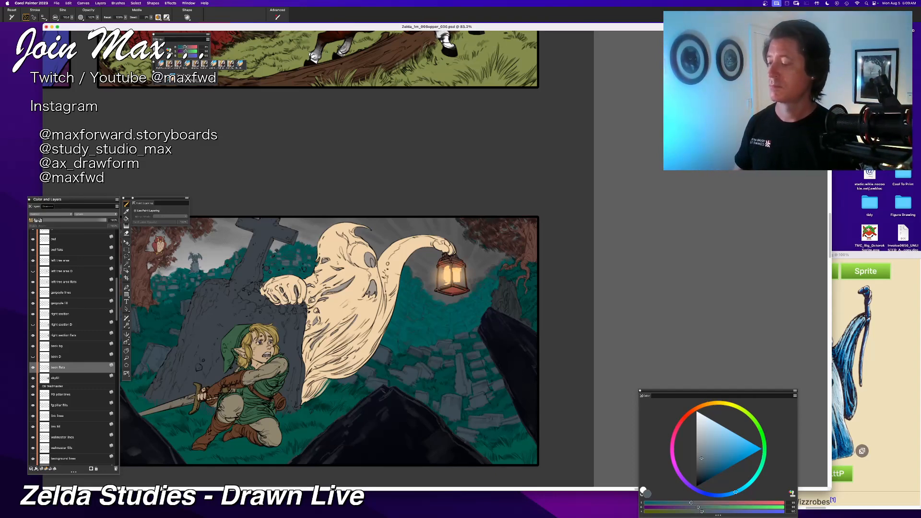
{"action": "left_click_drag", "start_coordinate": [395, 274], "coordinate": [366, 277]}
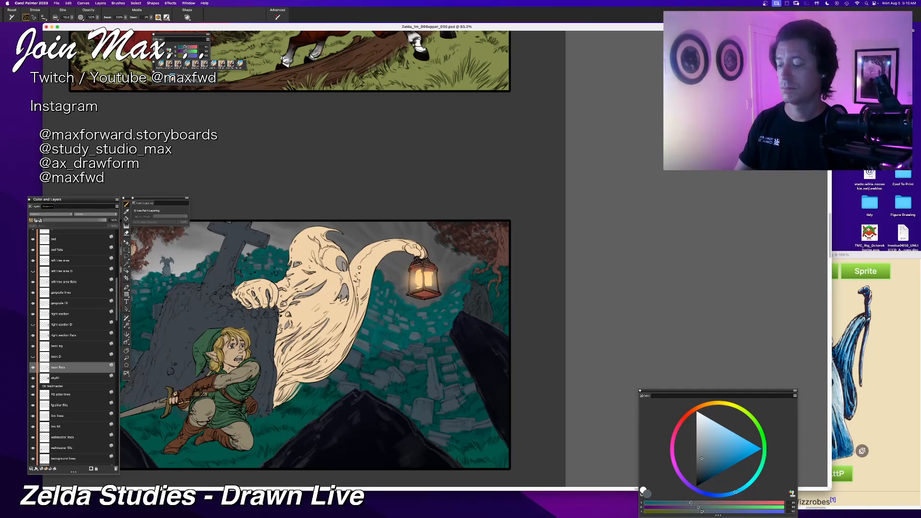
{"action": "key", "text": "super+minus"}
{"action": "key", "text": "super+minus"}
{"action": "key", "text": "super+minus"}
{"action": "key", "text": "super+minus"}
{"action": "key", "text": "super+minus"}
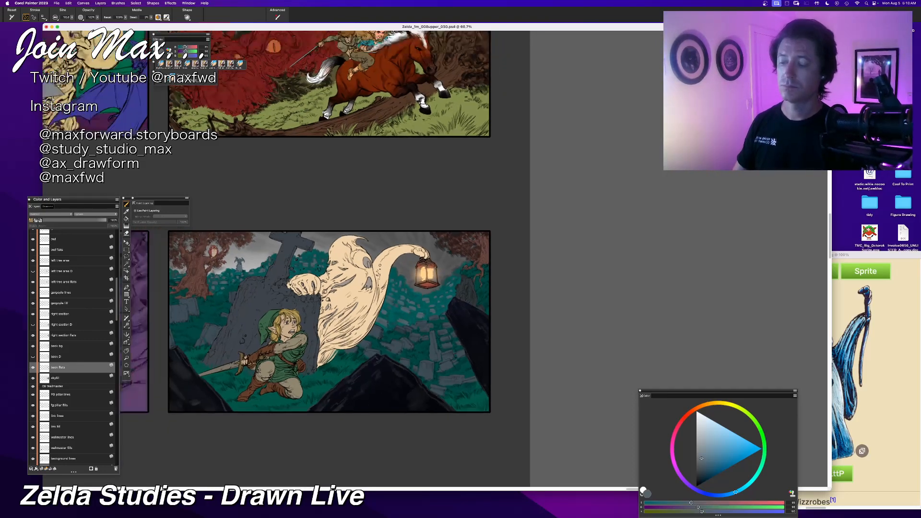
{"action": "key", "text": "super+equal"}
{"action": "key", "text": "super+equal"}
{"action": "key", "text": "super+equal"}
{"action": "key", "text": "super+equal"}
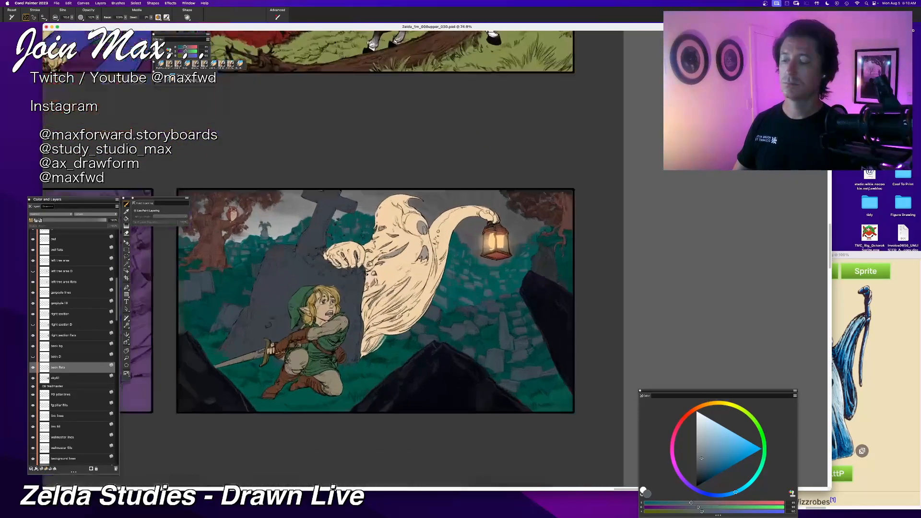
{"action": "left_click_drag", "start_coordinate": [418, 335], "coordinate": [415, 341]}
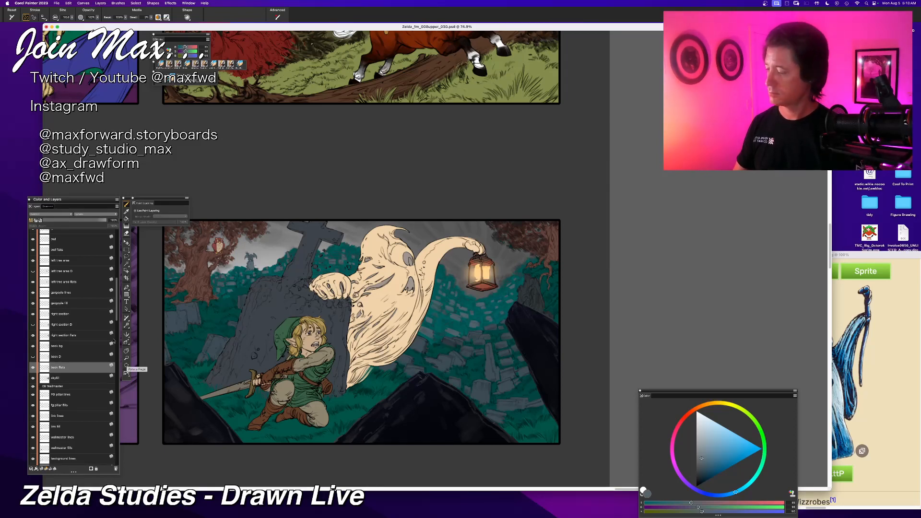
Step: Select the back bg layer through the sky beside the ghost's tail and toggle its visibility to check what it contributes
{"action": "key", "text": "f"}
{"action": "right_click", "coordinate": [445, 231]}
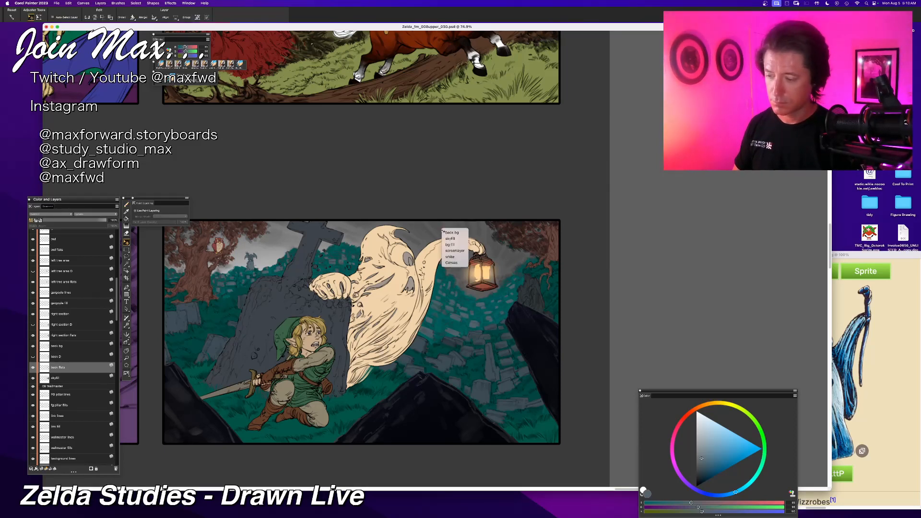
{"action": "left_click", "coordinate": [449, 233]}
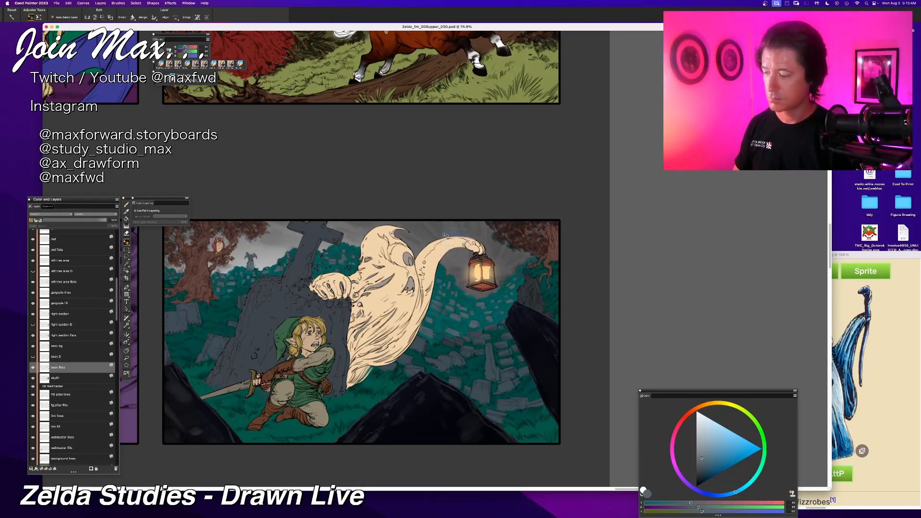
{"action": "left_click", "coordinate": [32, 347]}
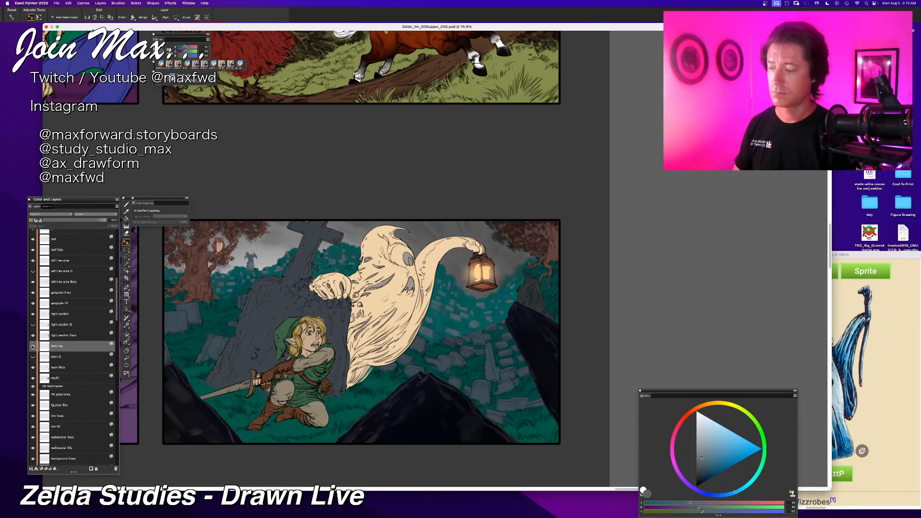
{"action": "left_click", "coordinate": [32, 346]}
{"action": "left_click", "coordinate": [32, 346]}
{"action": "left_click", "coordinate": [33, 346]}
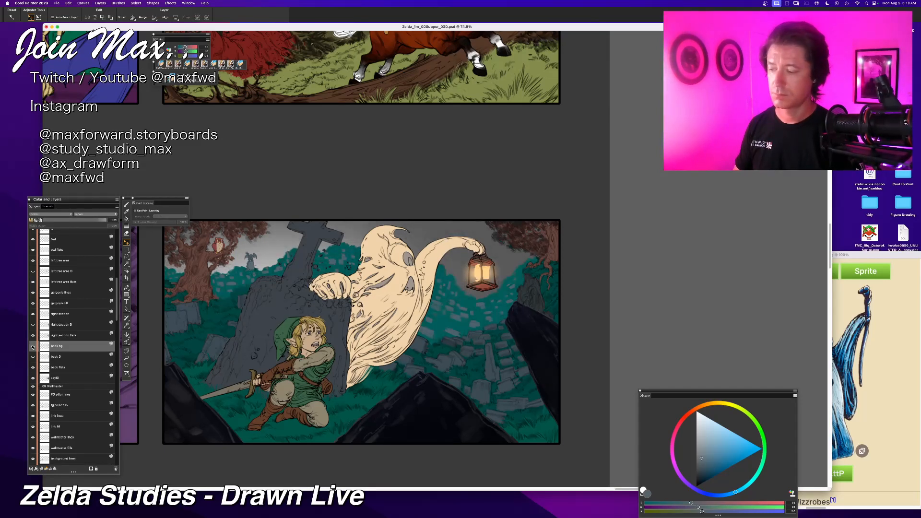
{"action": "left_click", "coordinate": [33, 347]}
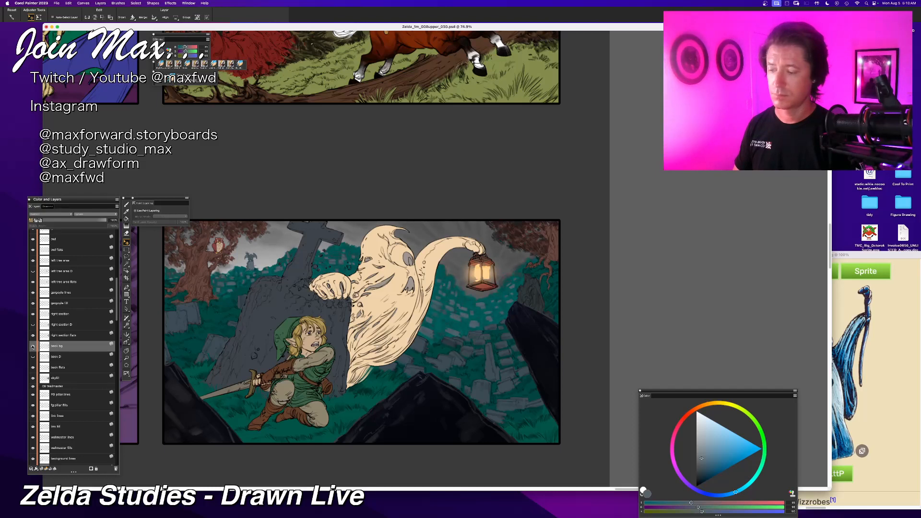
{"action": "left_click", "coordinate": [32, 347]}
{"action": "left_click", "coordinate": [32, 347]}
{"action": "left_click", "coordinate": [32, 347]}
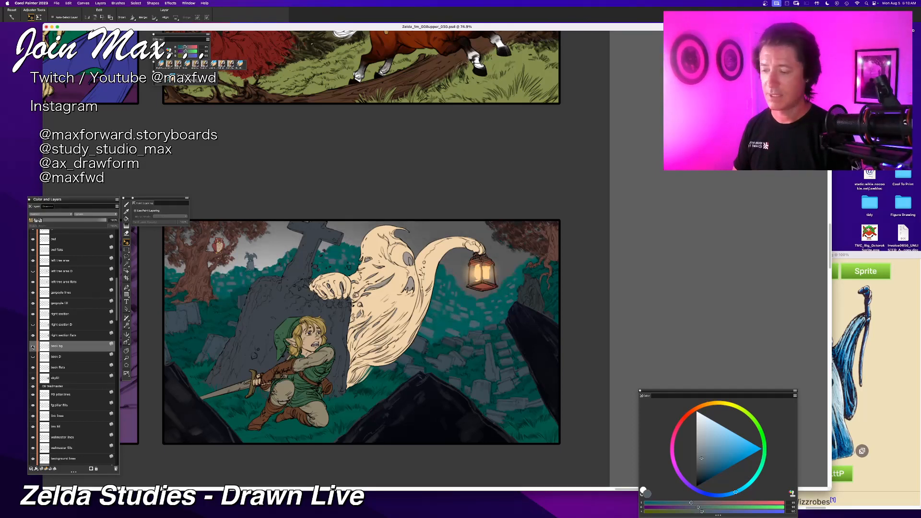
{"action": "left_click", "coordinate": [32, 346]}
{"action": "left_click", "coordinate": [32, 347]}
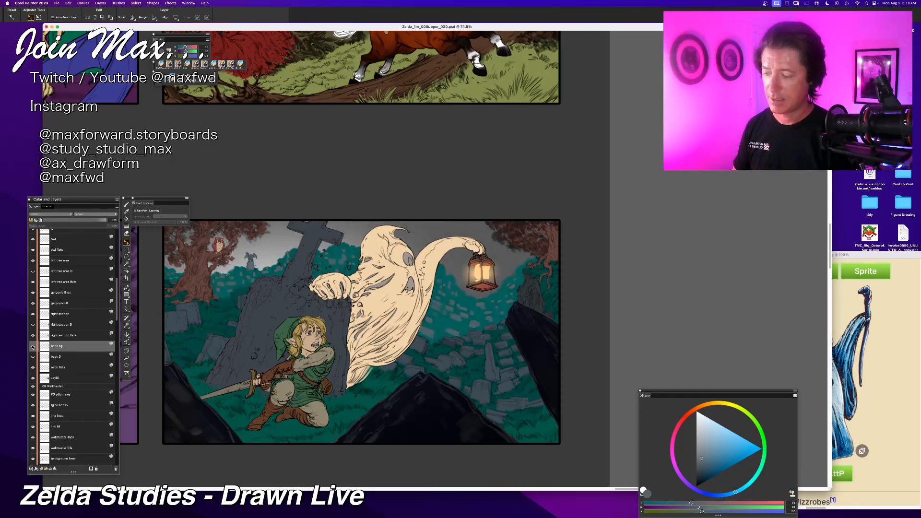
{"action": "left_click", "coordinate": [32, 347]}
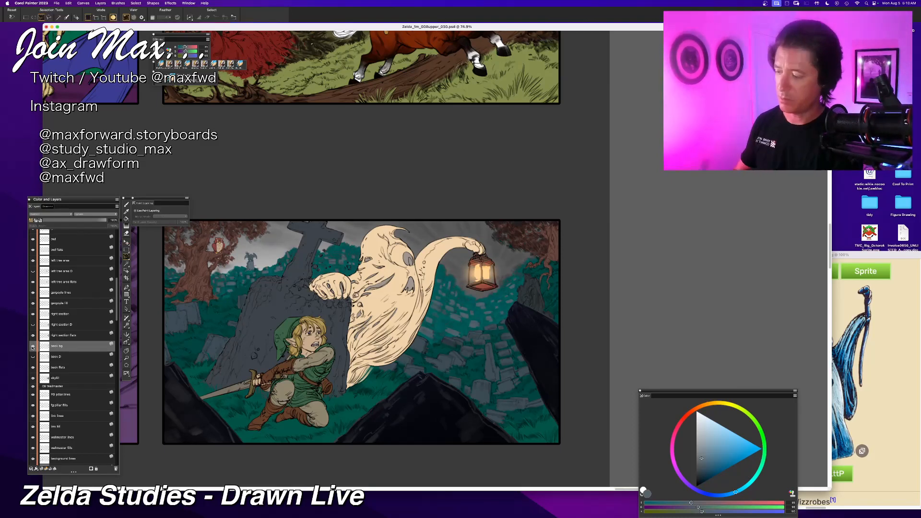
Step: Lasso the sky clouds behind the cross and lantern on back bg, cut them and paste them as a new layer above it
{"action": "key", "text": "l"}
{"action": "mouse_move", "coordinate": [501, 195]}
{"action": "left_mouse_down"}
{"action": "mouse_move", "coordinate": [462, 170]}
{"action": "mouse_move", "coordinate": [223, 187]}
{"action": "mouse_move", "coordinate": [243, 243]}
{"action": "mouse_move", "coordinate": [286, 253]}
{"action": "mouse_move", "coordinate": [365, 245]}
{"action": "left_mouse_up"}
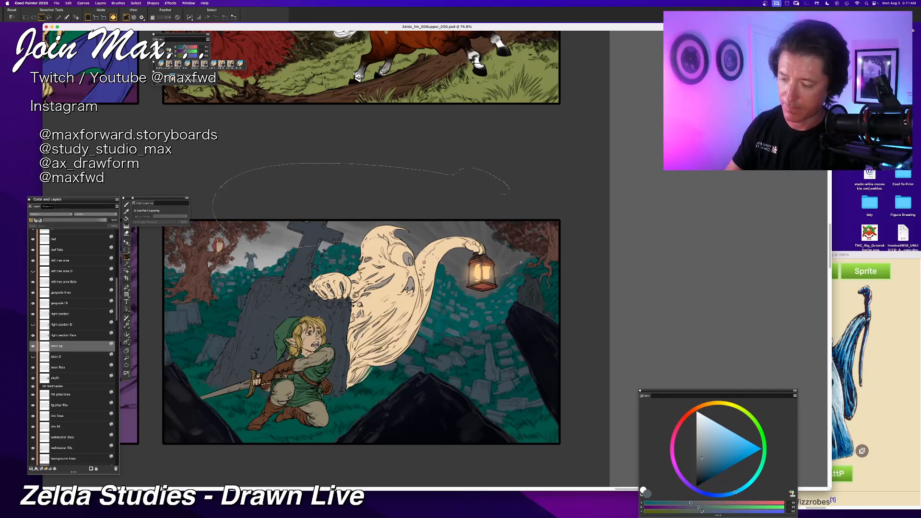
{"action": "mouse_move", "coordinate": [535, 251]}
{"action": "left_mouse_down"}
{"action": "mouse_move", "coordinate": [446, 112]}
{"action": "mouse_move", "coordinate": [480, 169]}
{"action": "left_mouse_up"}
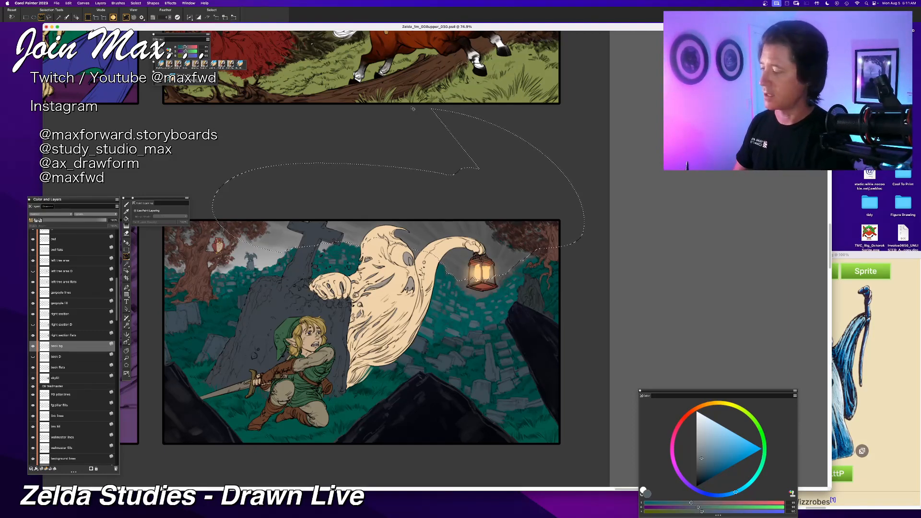
{"action": "key", "text": "super+x"}
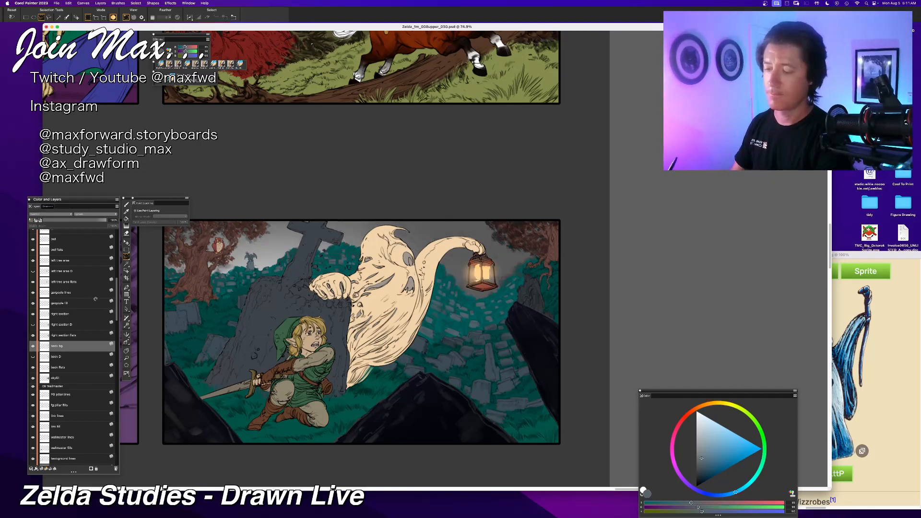
{"action": "key", "text": "super+shift+v"}
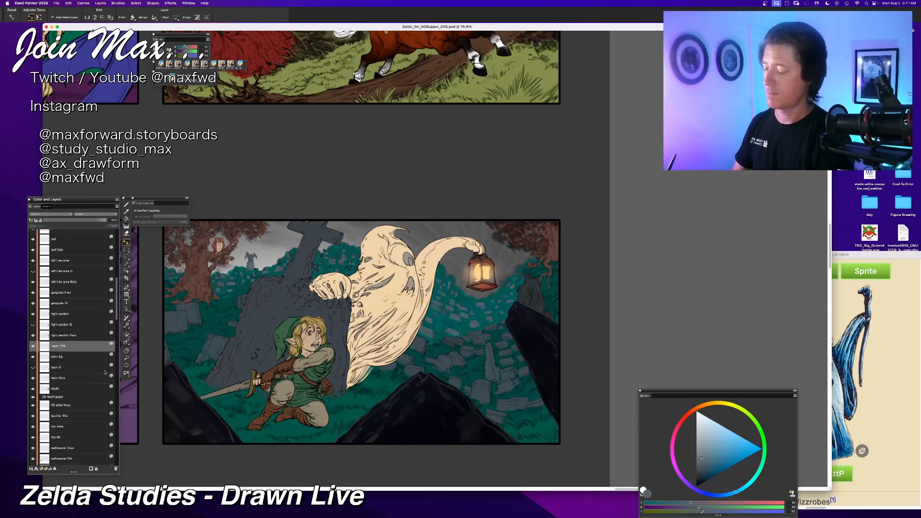
Step: Check what the pasted clouds layer above back bg contributes, delete it and switch back to the brush
{"action": "left_click", "coordinate": [33, 346]}
{"action": "left_click", "coordinate": [32, 347]}
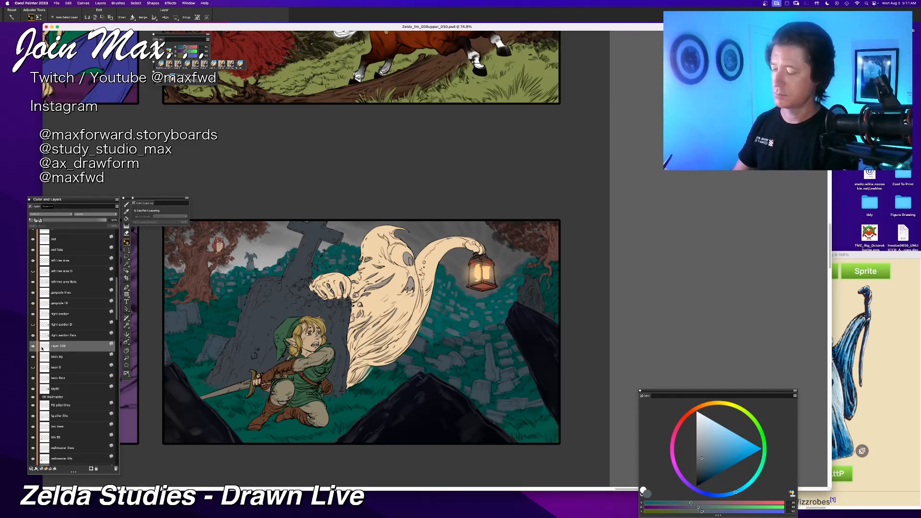
{"action": "left_click", "coordinate": [115, 468]}
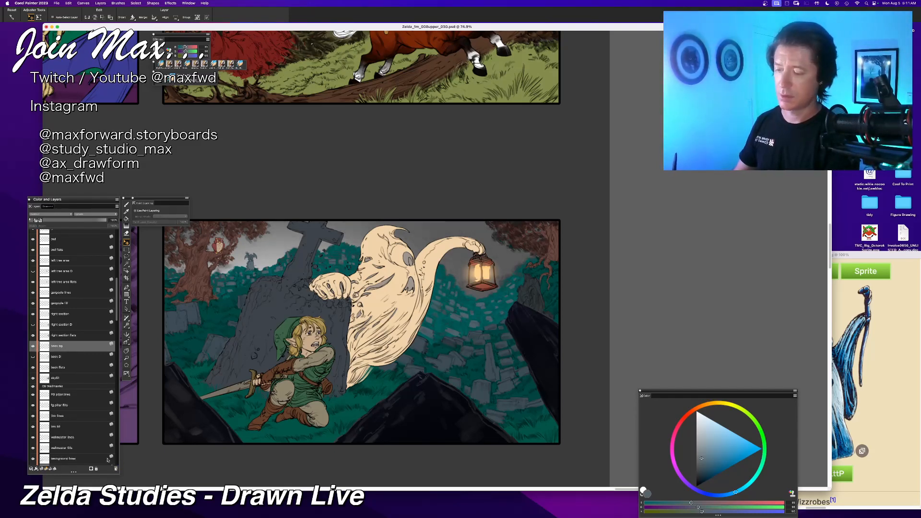
{"action": "key", "text": "b"}
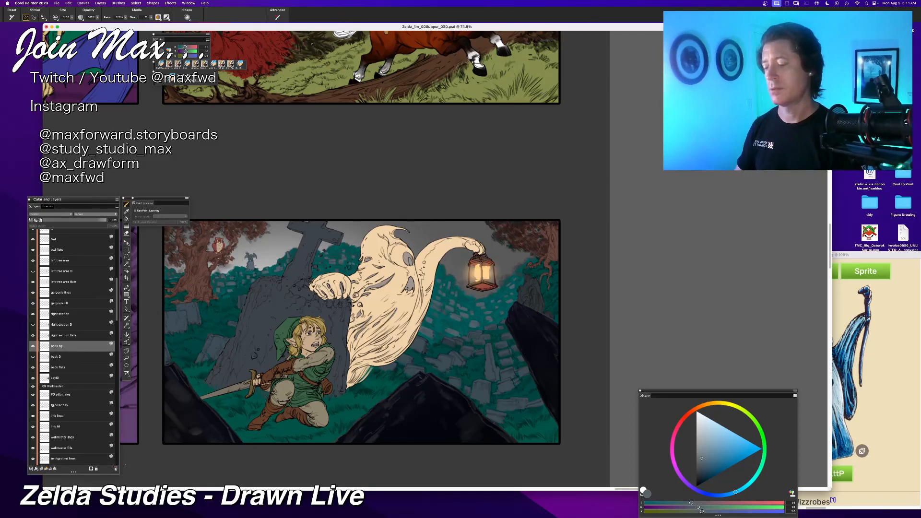
Step: Toggle the back D, back flats and skyfill layers' visibility to examine what each contributes to the graveyard panel
{"action": "key", "text": "super+minus"}
{"action": "key", "text": "super+minus"}
{"action": "key", "text": "super+minus"}
{"action": "key", "text": "super+equal"}
{"action": "key", "text": "super+equal"}
{"action": "key", "text": "super+equal"}
{"action": "key", "text": "super+equal"}
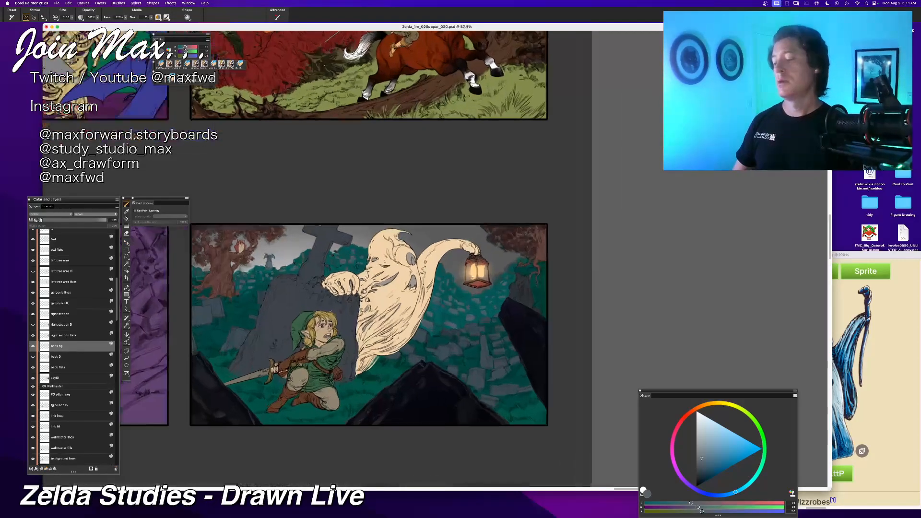
{"action": "key", "text": "super+minus"}
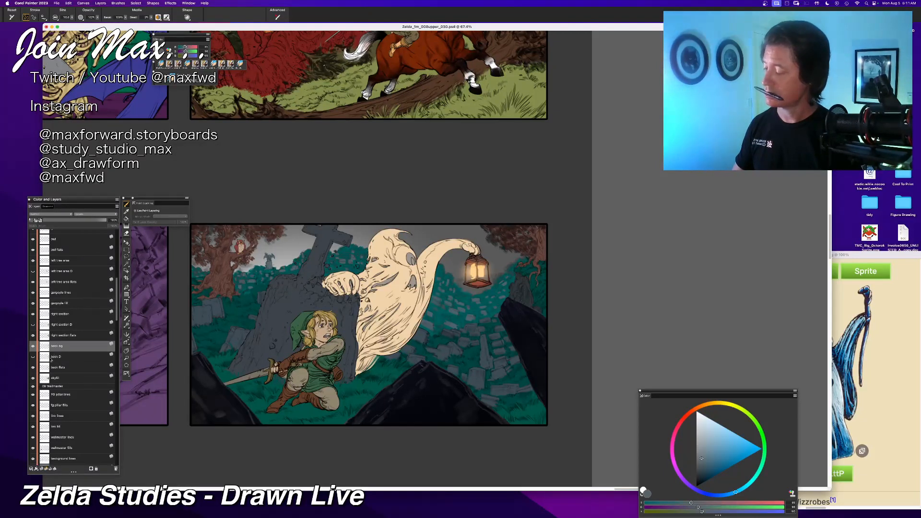
{"action": "left_click", "coordinate": [32, 359]}
{"action": "left_click", "coordinate": [33, 359]}
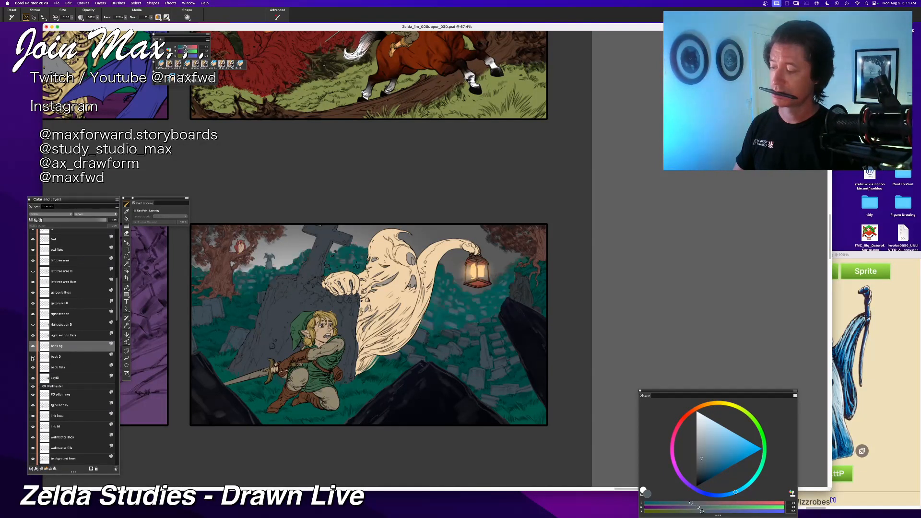
{"action": "left_click", "coordinate": [33, 369]}
{"action": "left_click", "coordinate": [33, 369]}
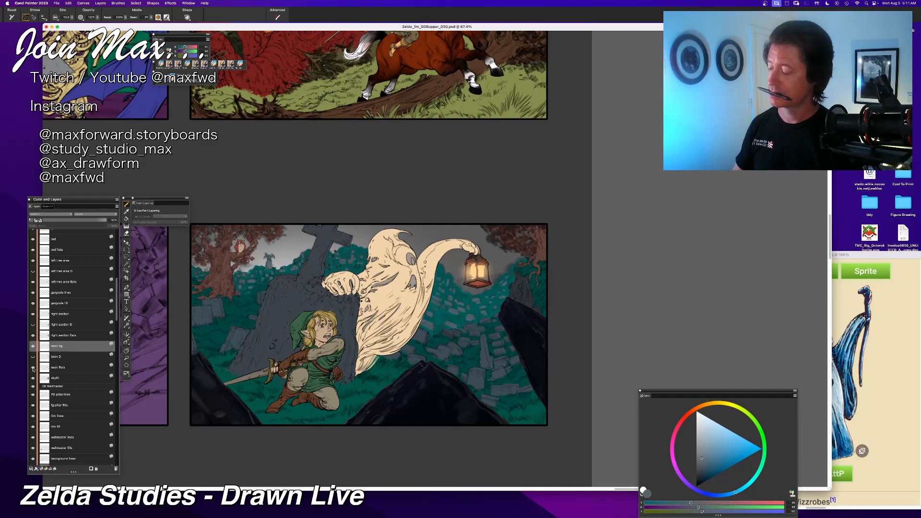
{"action": "left_click", "coordinate": [33, 379]}
{"action": "left_click", "coordinate": [32, 379]}
{"action": "left_click", "coordinate": [33, 379]}
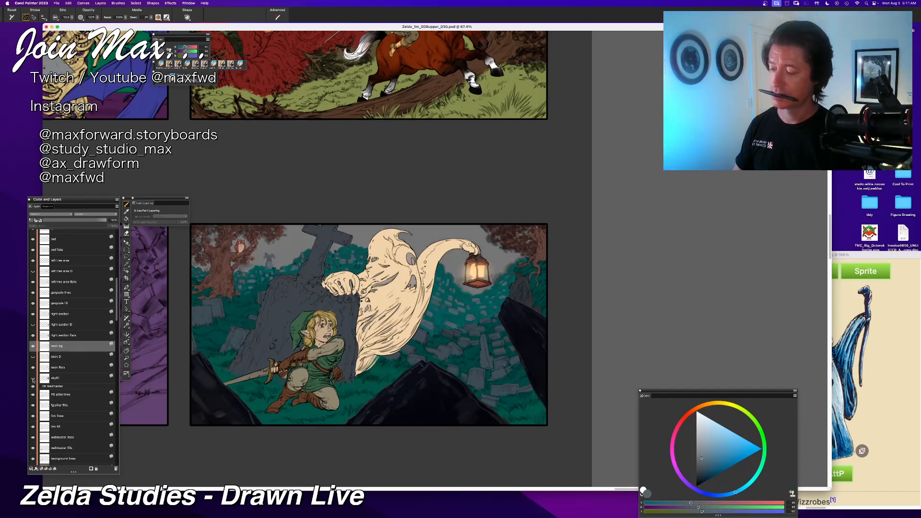
{"action": "left_click", "coordinate": [33, 380]}
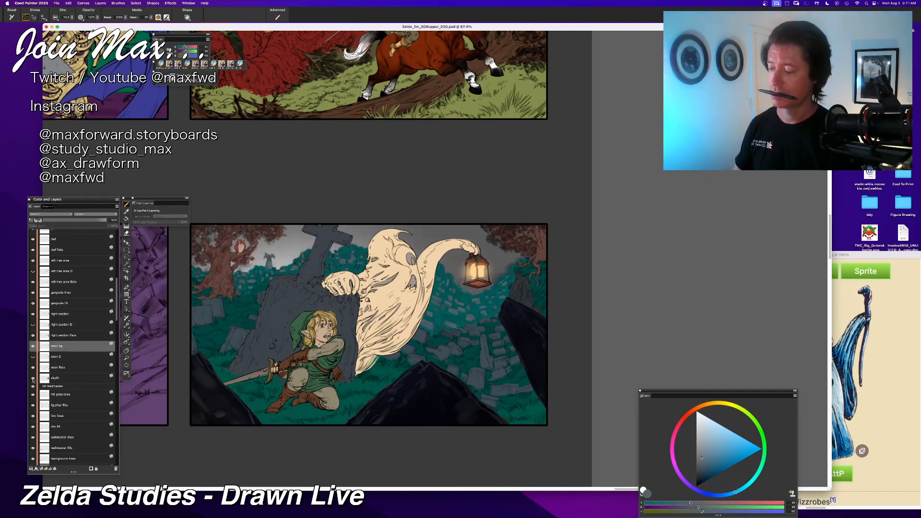
Step: Rename the skyfill layer as skyfill D
{"action": "left_click", "coordinate": [62, 379]}
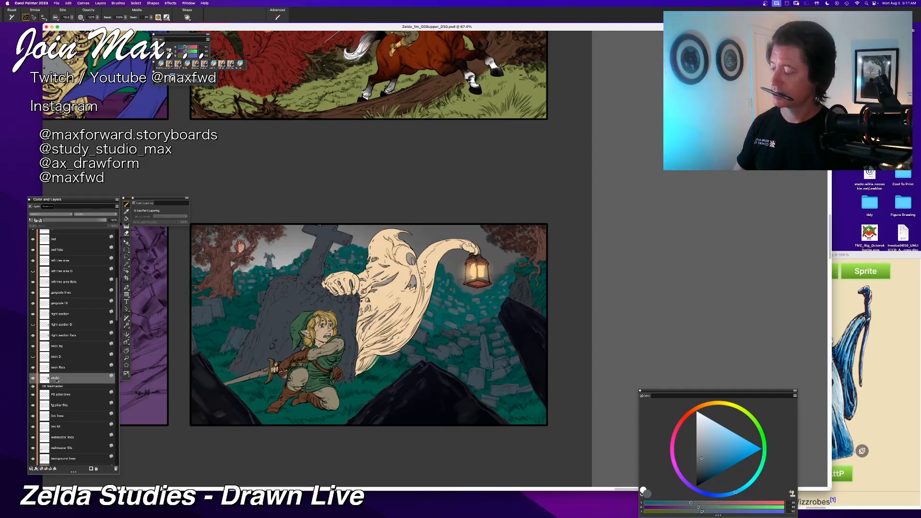
{"action": "double_click", "coordinate": [57, 380]}
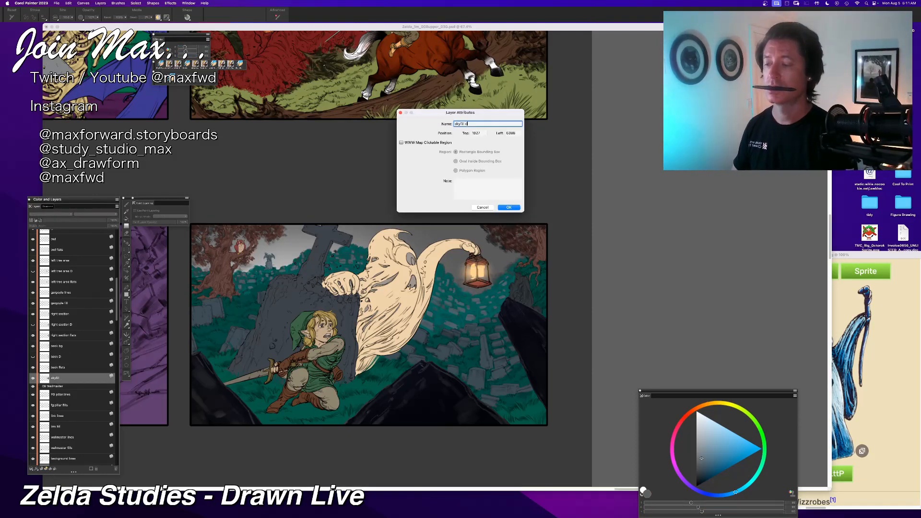
{"action": "key", "text": "Return"}
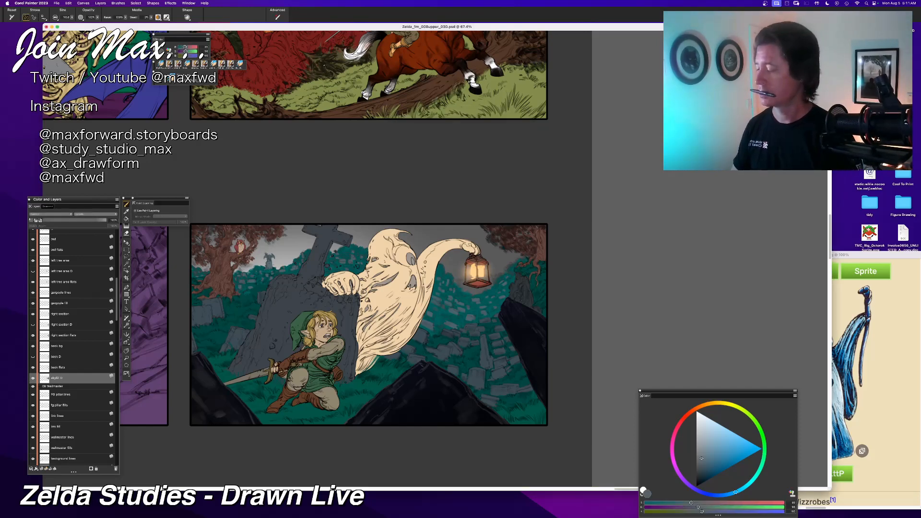
Step: Paste a copy of the sky as a new layer, name it skyfill flats and place it below skyfill D
{"action": "key", "text": "super+v"}
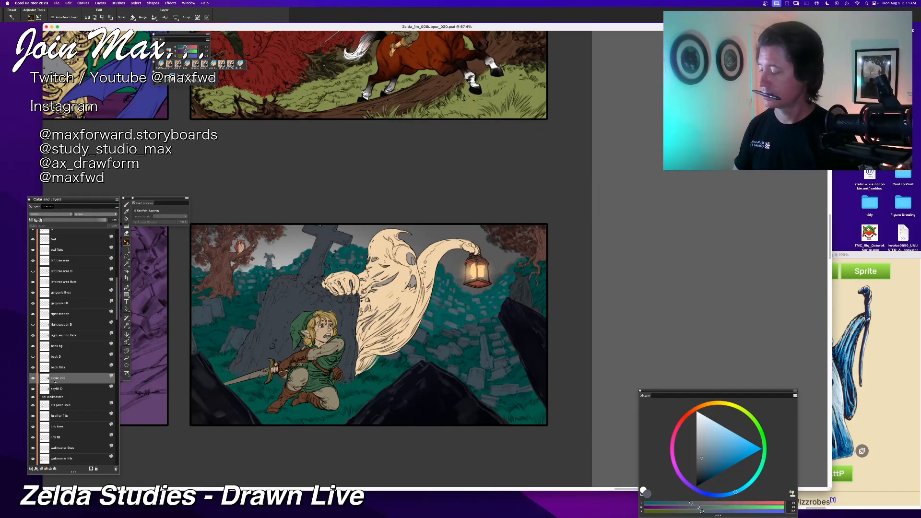
{"action": "double_click", "coordinate": [55, 381]}
{"action": "type", "text": "sky"}
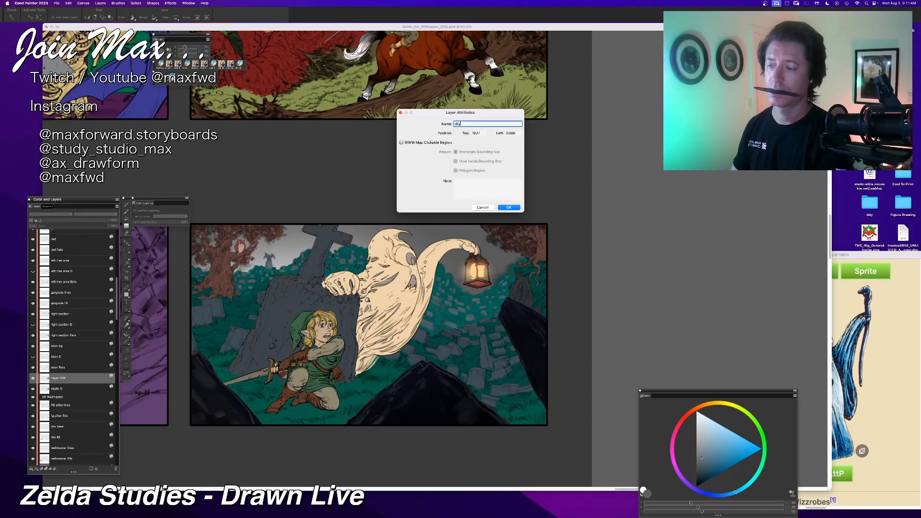
{"action": "type", "text": "fill flats"}
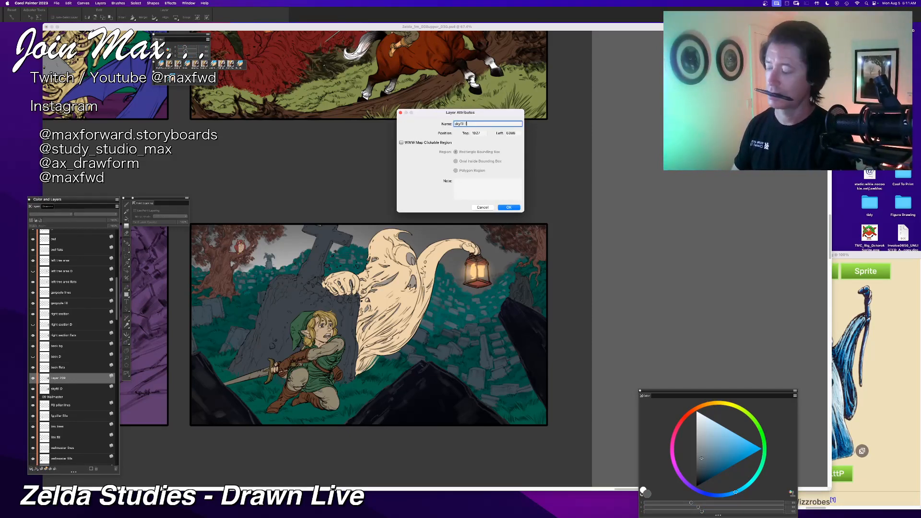
{"action": "key", "text": "Return"}
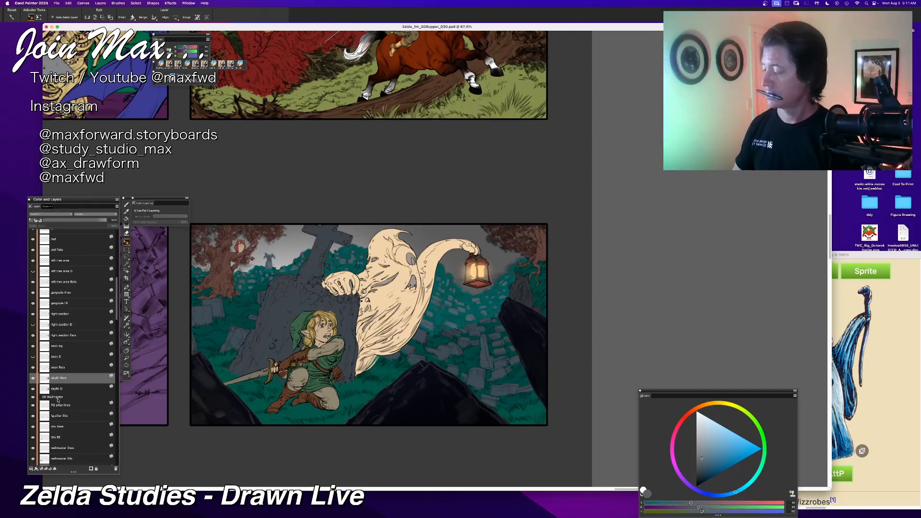
{"action": "left_click_drag", "start_coordinate": [59, 378], "coordinate": [62, 392]}
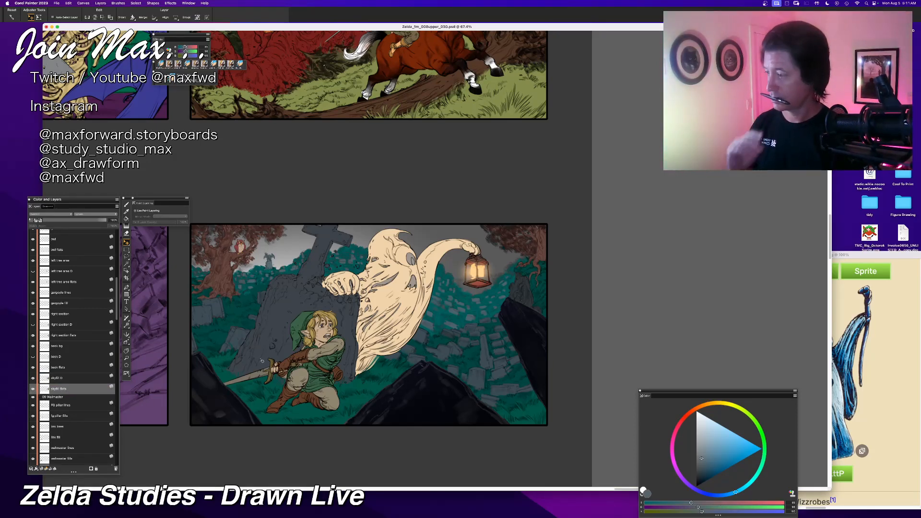
Step: Compare the graveyard panel with the rest of the sheet and darken the current blue-grey colour
{"action": "scroll", "coordinate": [479, 350], "scroll_direction": "down", "scroll_amount": 8}
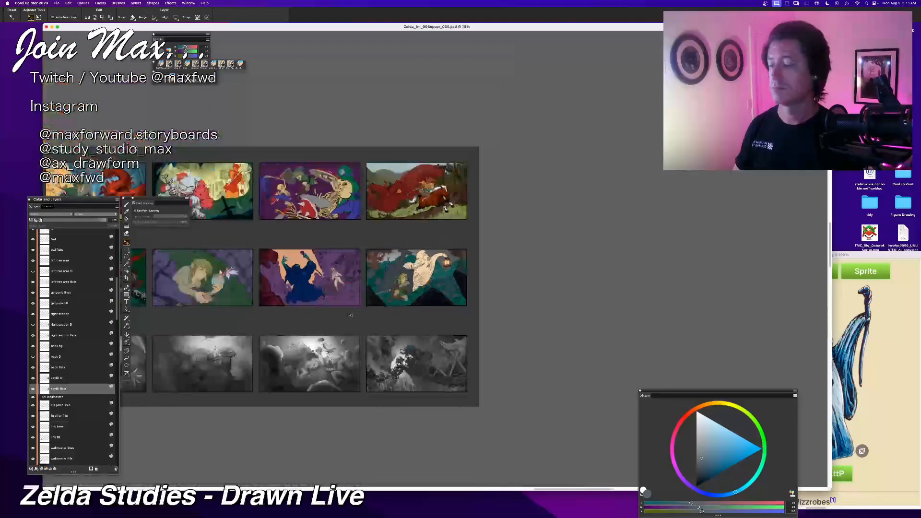
{"action": "left_click_drag", "start_coordinate": [329, 290], "coordinate": [373, 301]}
{"action": "scroll", "coordinate": [413, 312], "scroll_direction": "up", "scroll_amount": 6}
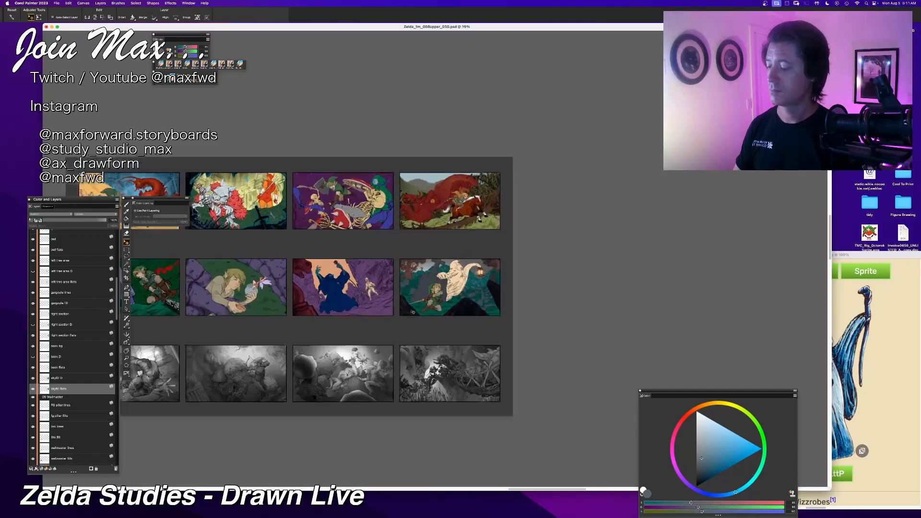
{"action": "scroll", "coordinate": [399, 323], "scroll_direction": "up", "scroll_amount": 2}
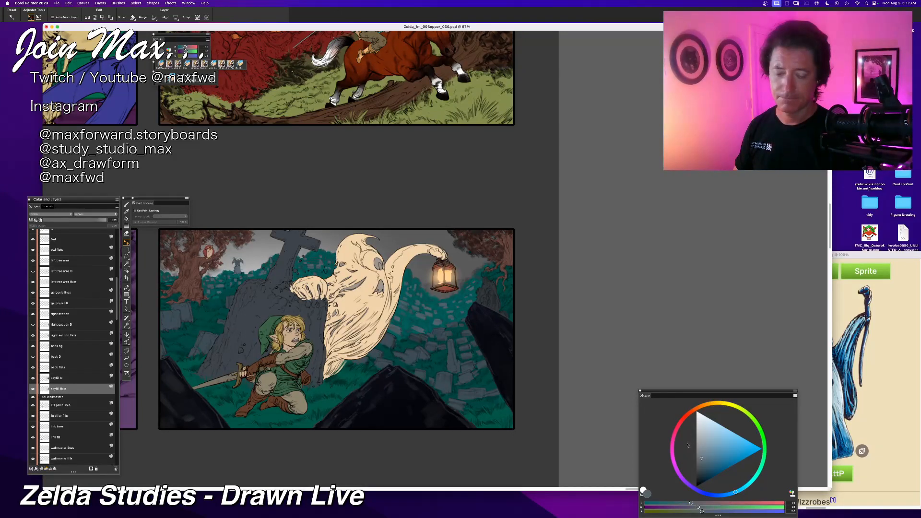
{"action": "left_click_drag", "start_coordinate": [702, 459], "coordinate": [705, 468]}
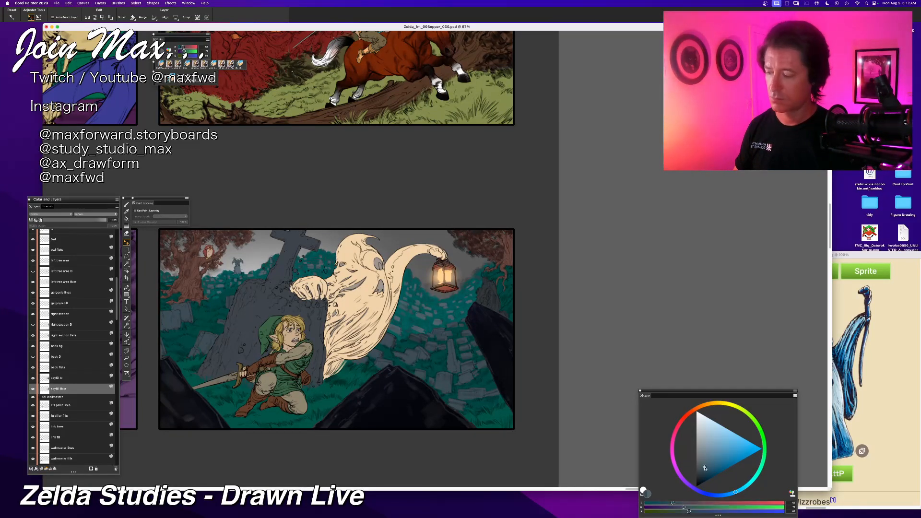
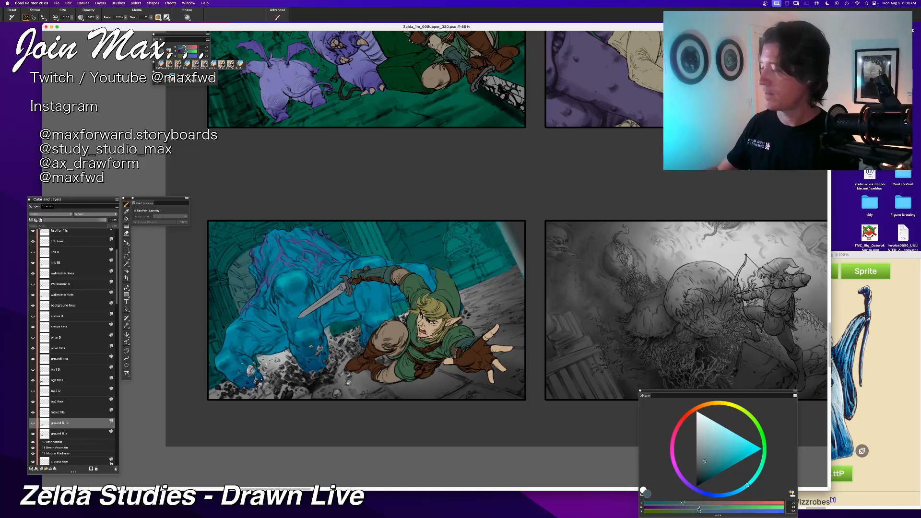
Step: Preserve the transparency of the ground fill D layer
{"action": "left_click", "coordinate": [31, 220]}
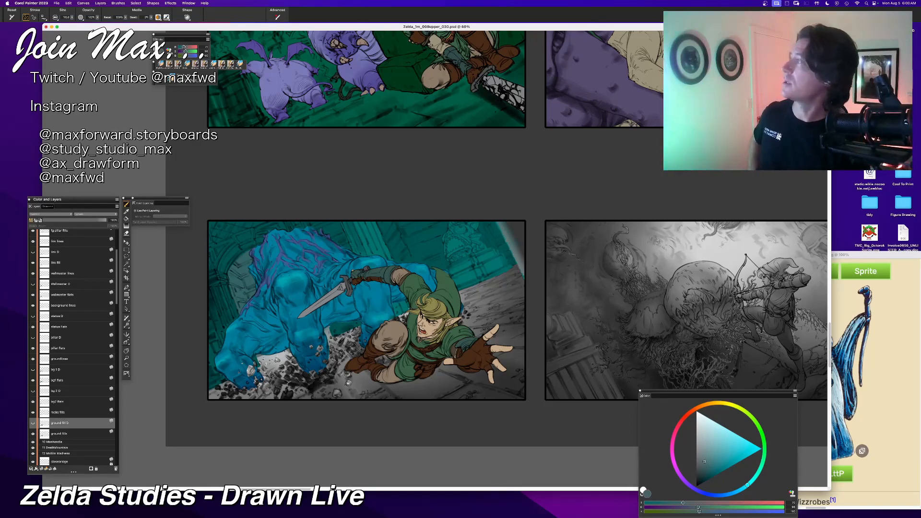
Step: Switch to Chrome, enlarge its window over the canvas and show the Google image results for glenn vilppu
{"action": "key", "text": "super+Tab"}
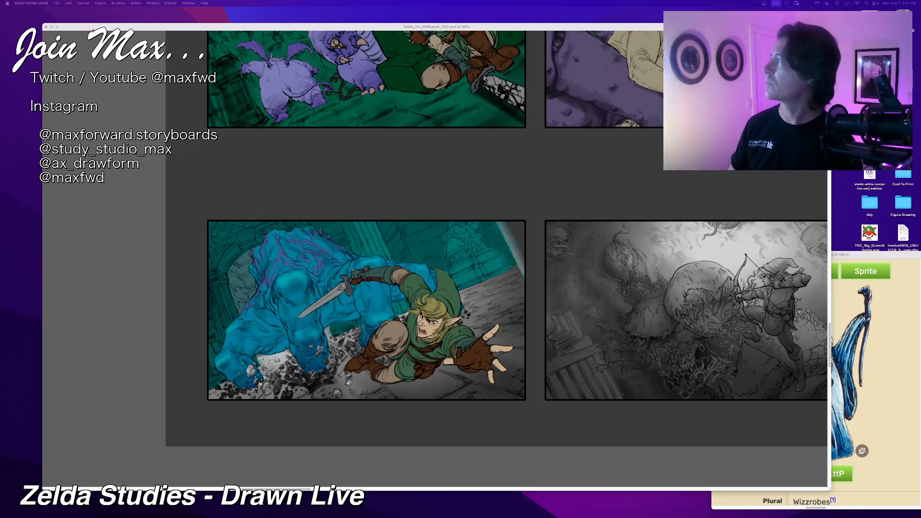
{"action": "left_click_drag", "start_coordinate": [187, 0], "coordinate": [311, 32]}
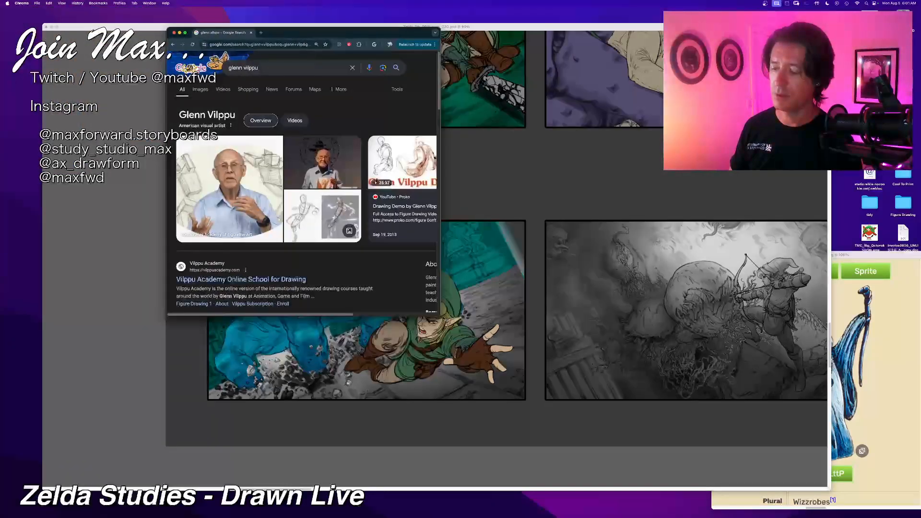
{"action": "left_click_drag", "start_coordinate": [440, 316], "coordinate": [823, 468]}
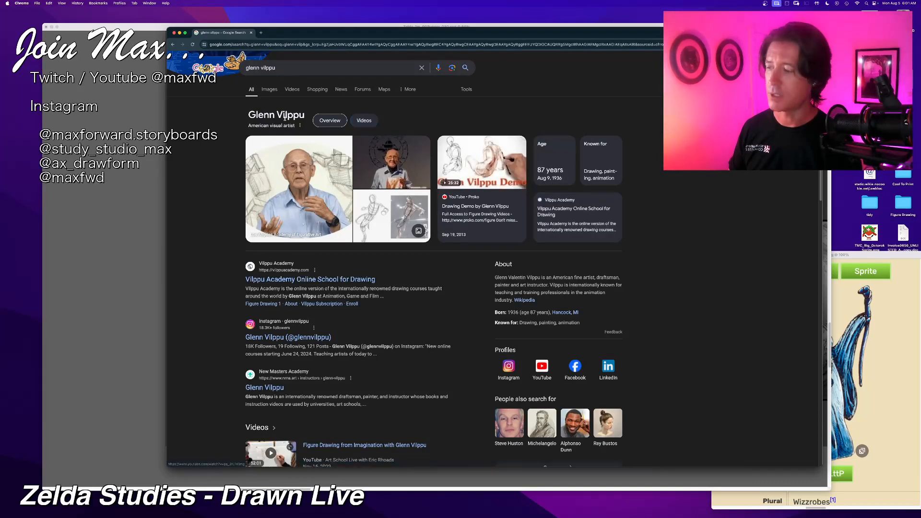
{"action": "left_click", "coordinate": [270, 90]}
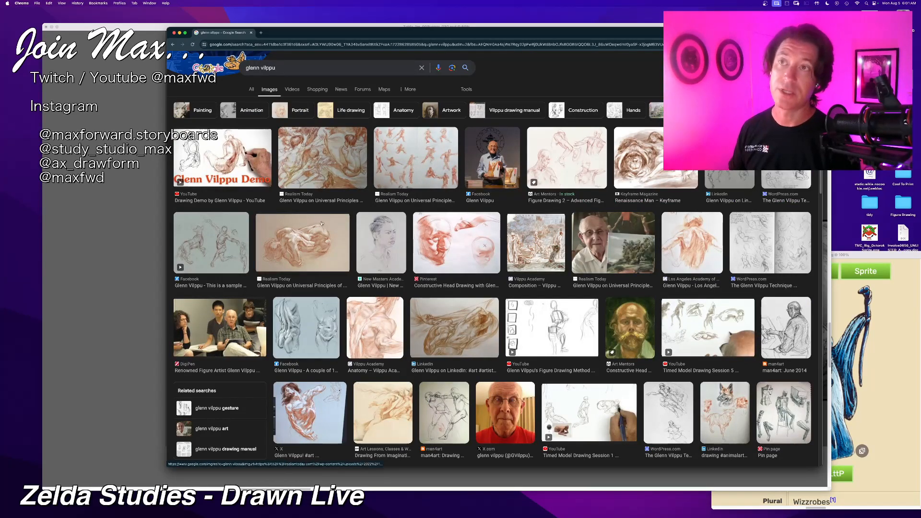
{"action": "left_click", "coordinate": [251, 90]}
{"action": "left_click", "coordinate": [302, 156]}
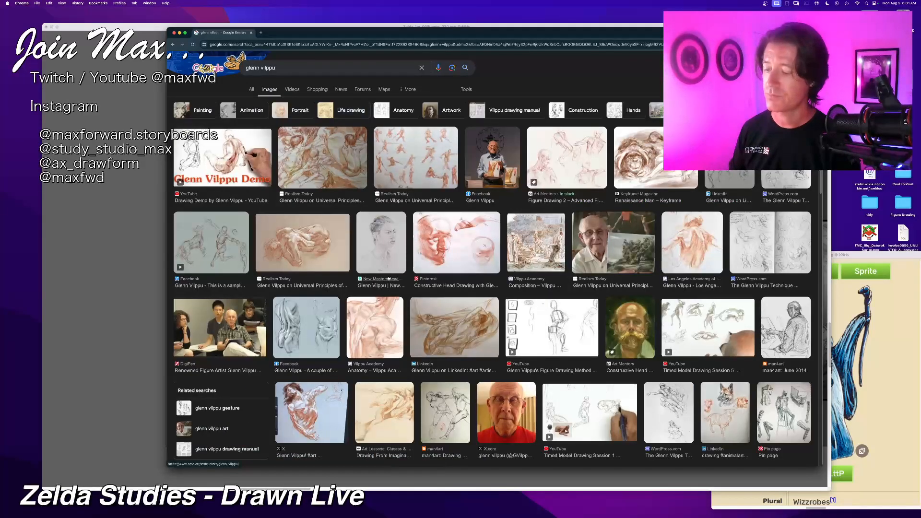
Step: Browse the Glenn Vilppu image results, previewing the WordPress.com figure sketches and the New Masters Academy gesture drawings
{"action": "scroll", "coordinate": [660, 272], "scroll_direction": "down", "scroll_amount": 5}
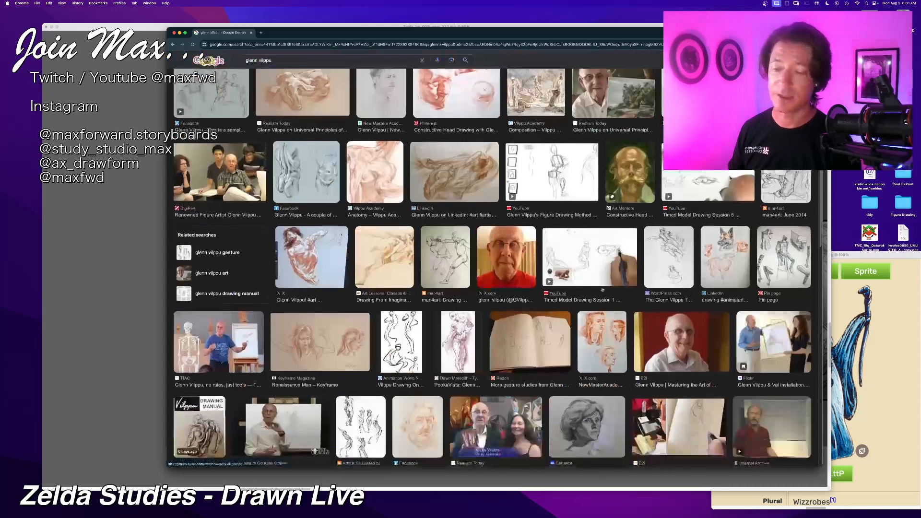
{"action": "left_click", "coordinate": [660, 272]}
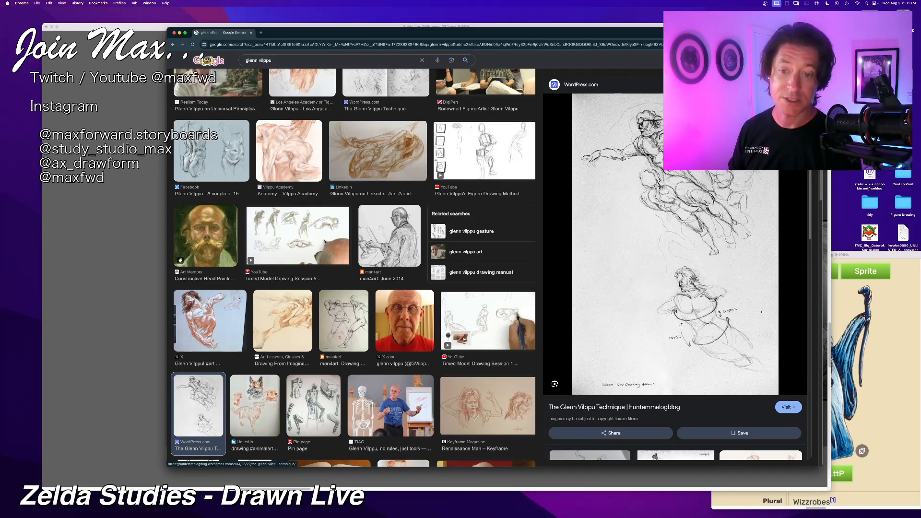
{"action": "left_click", "coordinate": [796, 85]}
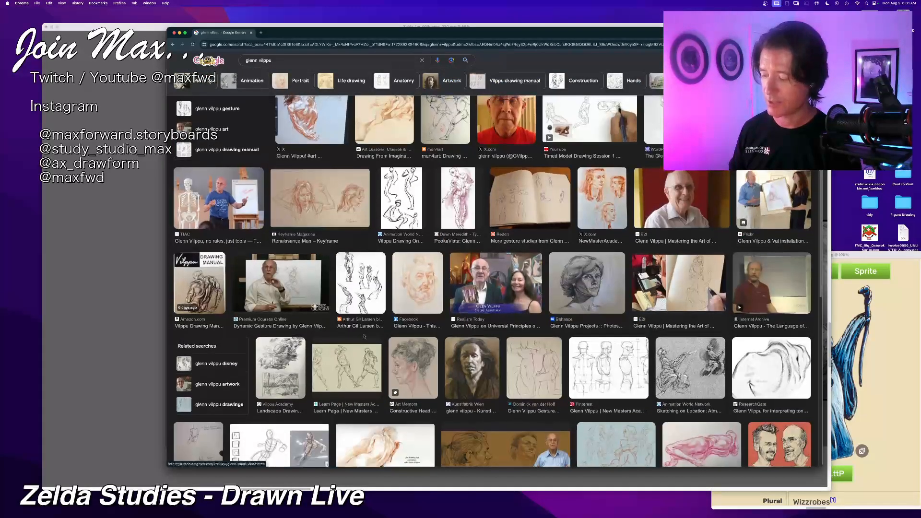
{"action": "left_click", "coordinate": [346, 365]}
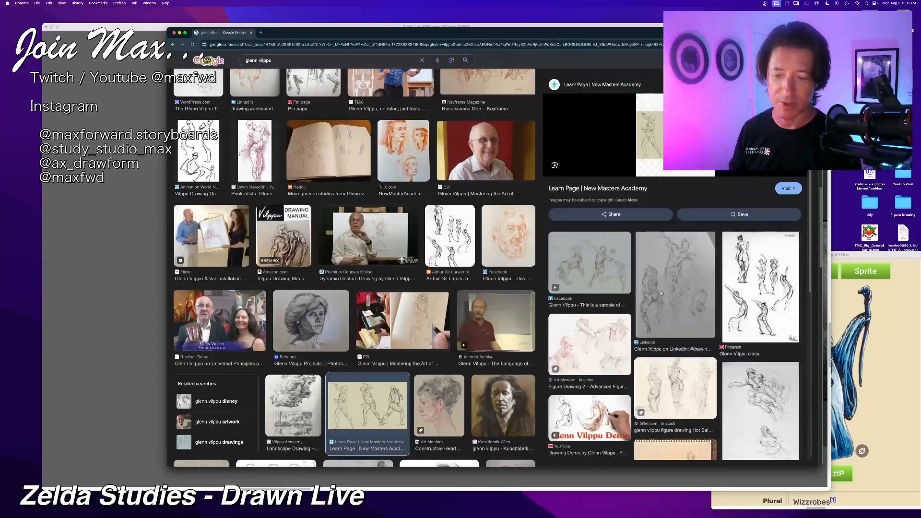
{"action": "left_click", "coordinate": [797, 84]}
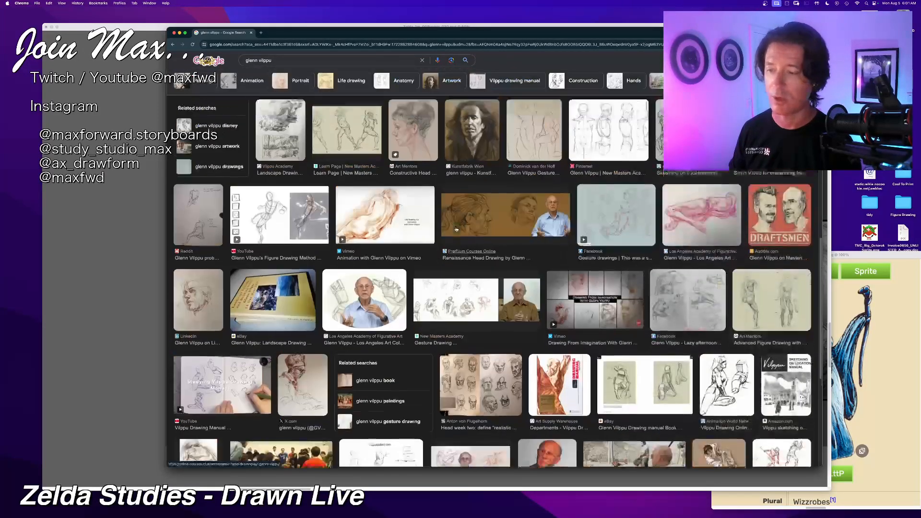
{"action": "scroll", "coordinate": [435, 154], "scroll_direction": "up", "scroll_amount": 6}
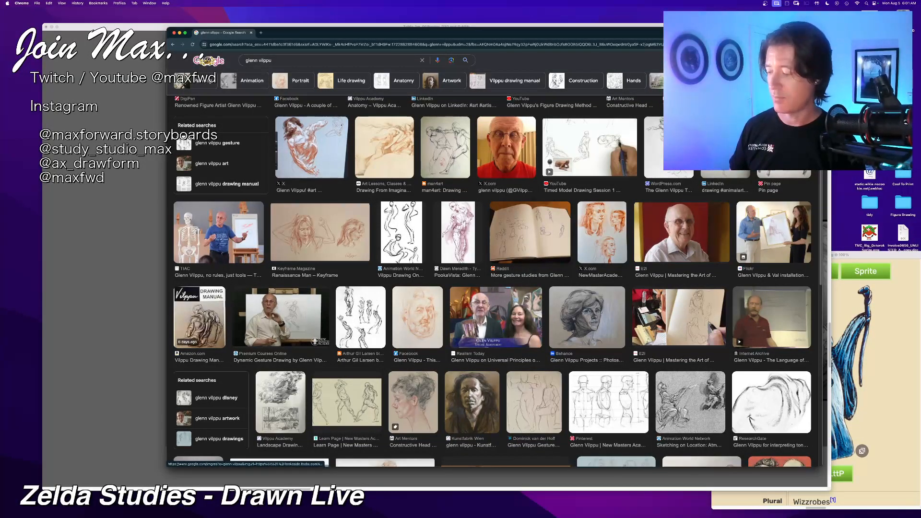
{"action": "scroll", "coordinate": [281, 328], "scroll_direction": "up", "scroll_amount": 6}
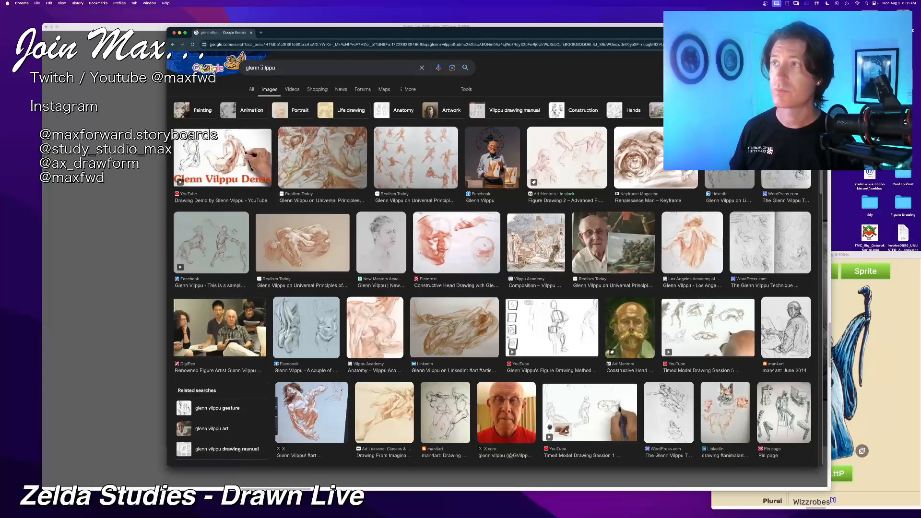
Step: Browse more Glenn Vilppu image results, previewing the YouTube demo, LinkedIn figure sketches, Pinterest class croquis and TypePad sketchbook drawing
{"action": "left_click_drag", "start_coordinate": [317, 33], "coordinate": [300, 62]}
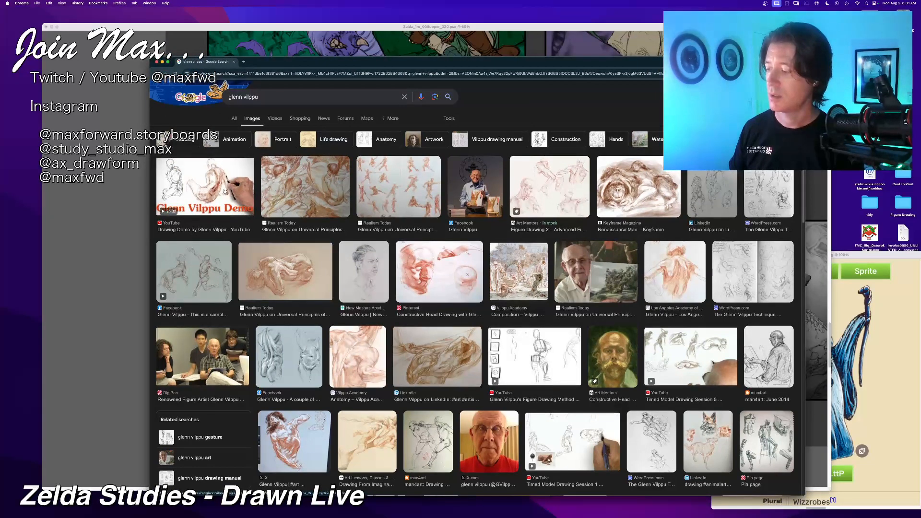
{"action": "left_click", "coordinate": [201, 190]}
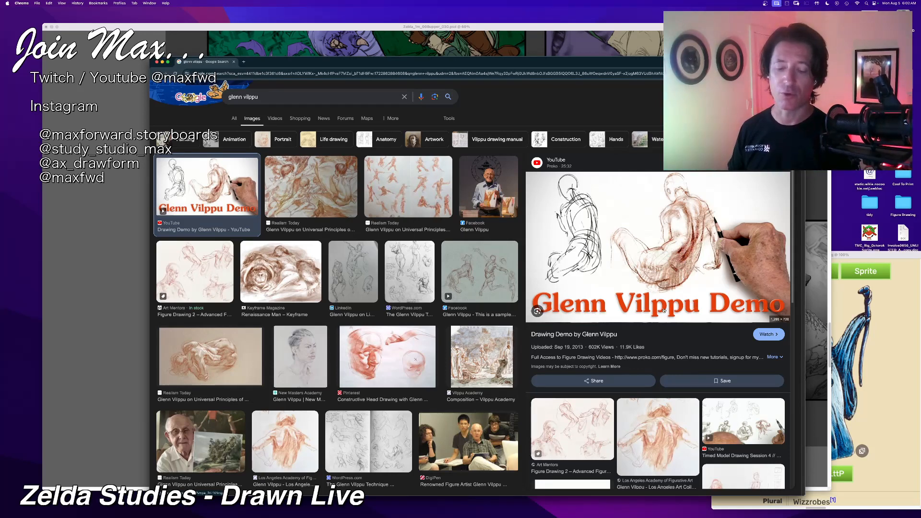
{"action": "scroll", "coordinate": [617, 291], "scroll_direction": "down", "scroll_amount": 1}
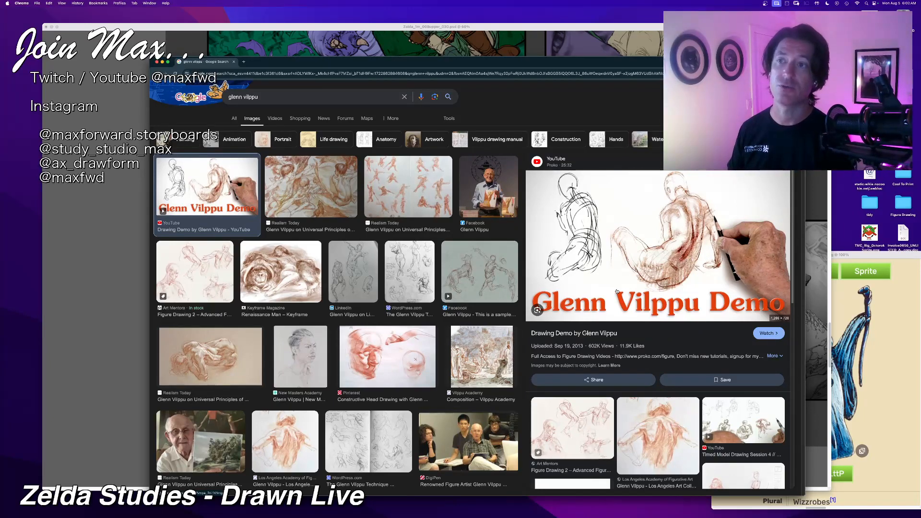
{"action": "left_click", "coordinate": [345, 273]}
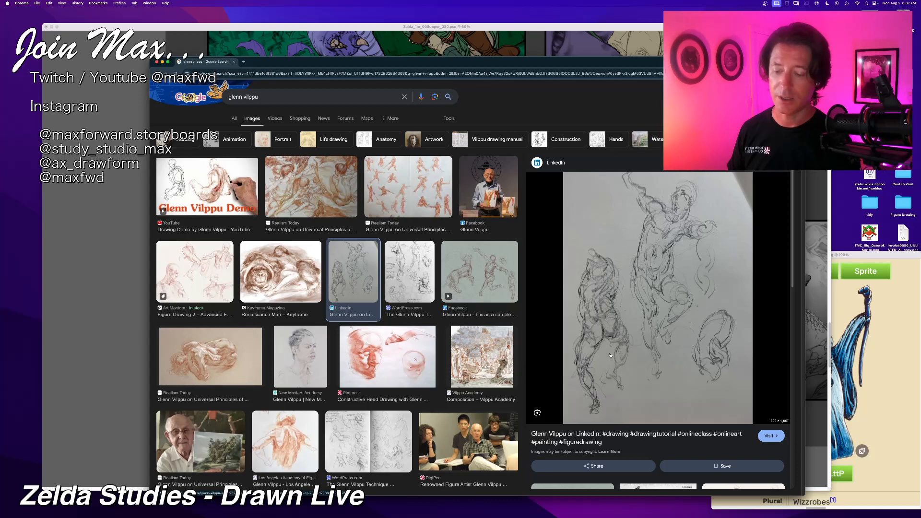
{"action": "scroll", "coordinate": [610, 355], "scroll_direction": "down", "scroll_amount": 3}
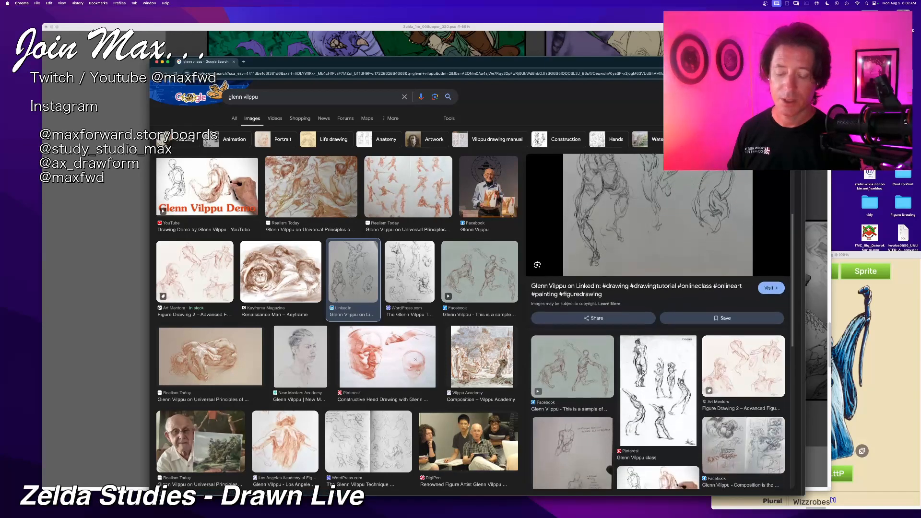
{"action": "left_click", "coordinate": [645, 372]}
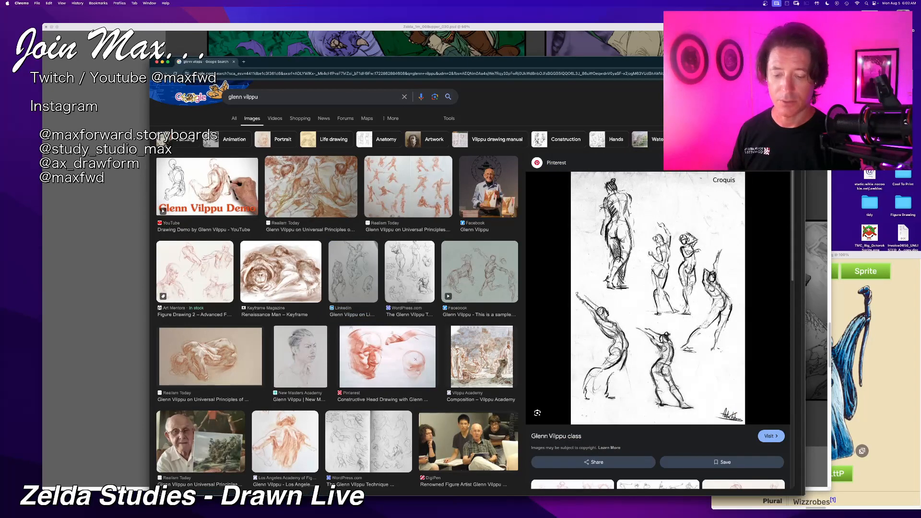
{"action": "key", "text": "Escape"}
{"action": "scroll", "coordinate": [474, 347], "scroll_direction": "down", "scroll_amount": 6}
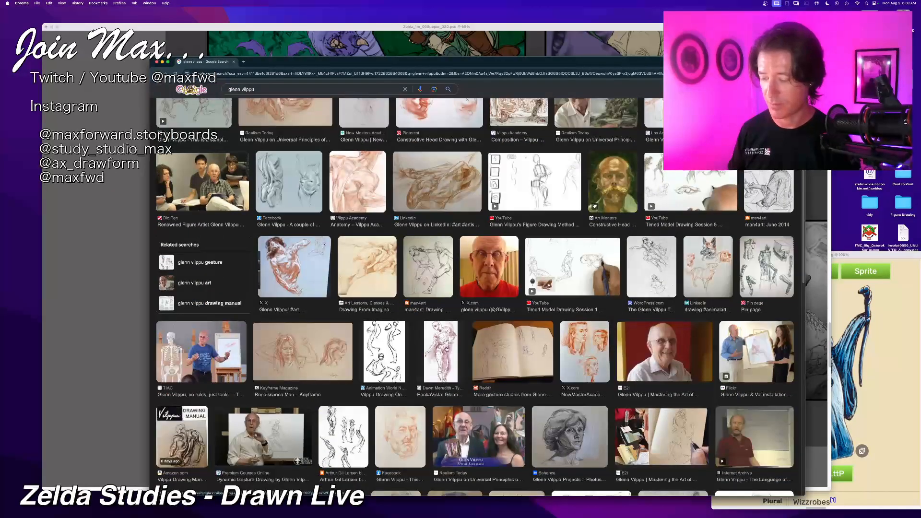
{"action": "left_click", "coordinate": [447, 350]}
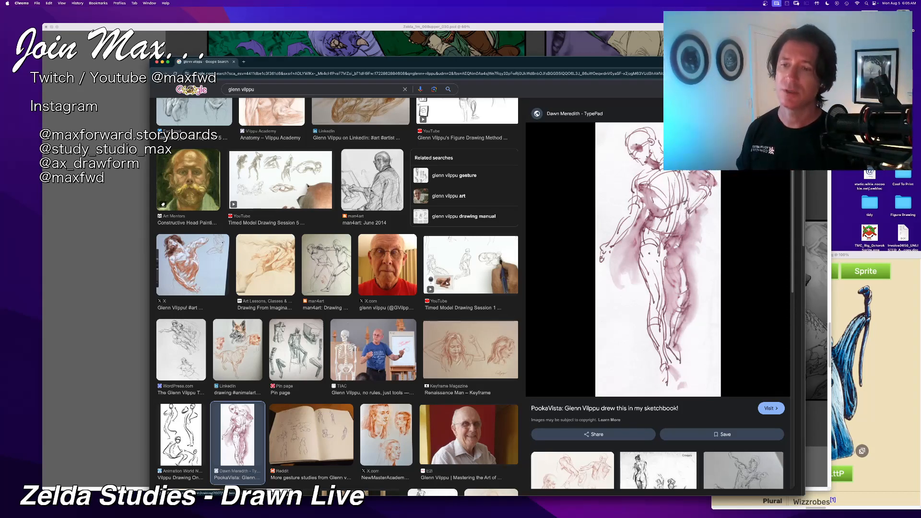
Step: Switch back to Corel Painter and examine the flat colours of the panel with the purple monsters and the seated Link
{"action": "key", "text": "super+Tab"}
{"action": "scroll", "coordinate": [611, 101], "scroll_direction": "up", "scroll_amount": 7}
{"action": "scroll", "coordinate": [582, 136], "scroll_direction": "down", "scroll_amount": 5}
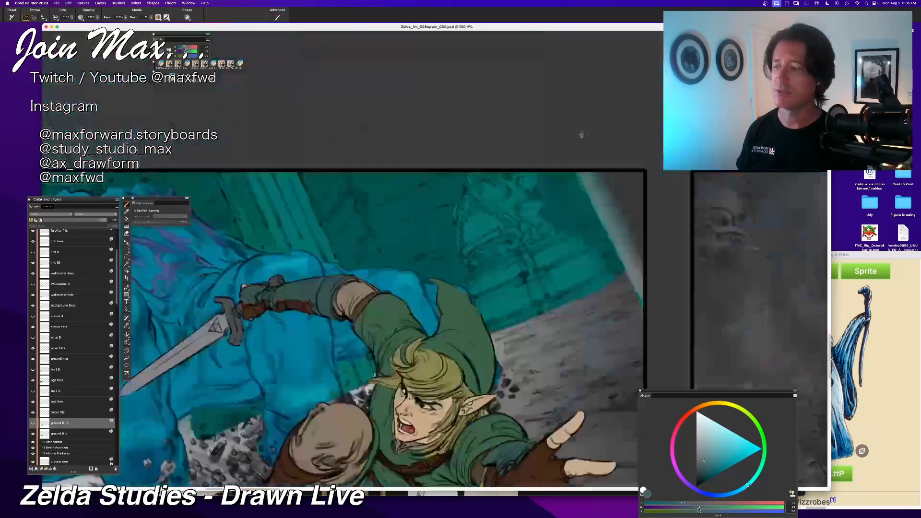
{"action": "scroll", "coordinate": [582, 136], "scroll_direction": "down", "scroll_amount": 2}
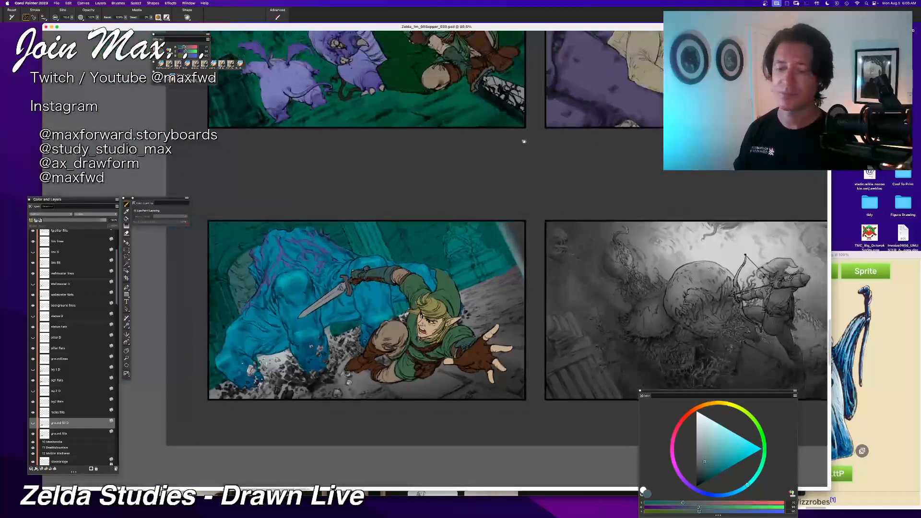
{"action": "left_click_drag", "start_coordinate": [523, 140], "coordinate": [524, 262]}
{"action": "left_click_drag", "start_coordinate": [482, 196], "coordinate": [558, 281]}
{"action": "scroll", "coordinate": [539, 334], "scroll_direction": "up", "scroll_amount": 2}
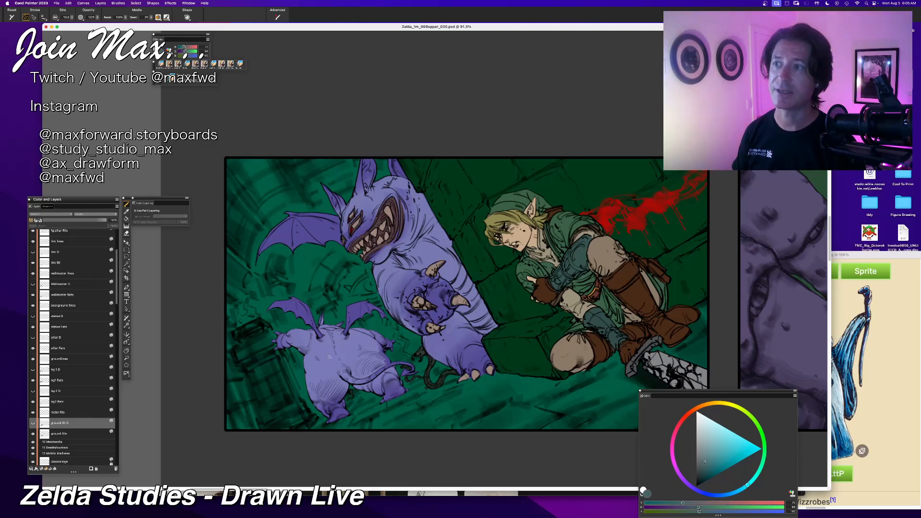
{"action": "scroll", "coordinate": [330, 401], "scroll_direction": "up", "scroll_amount": 1}
{"action": "left_click_drag", "start_coordinate": [338, 451], "coordinate": [409, 354]}
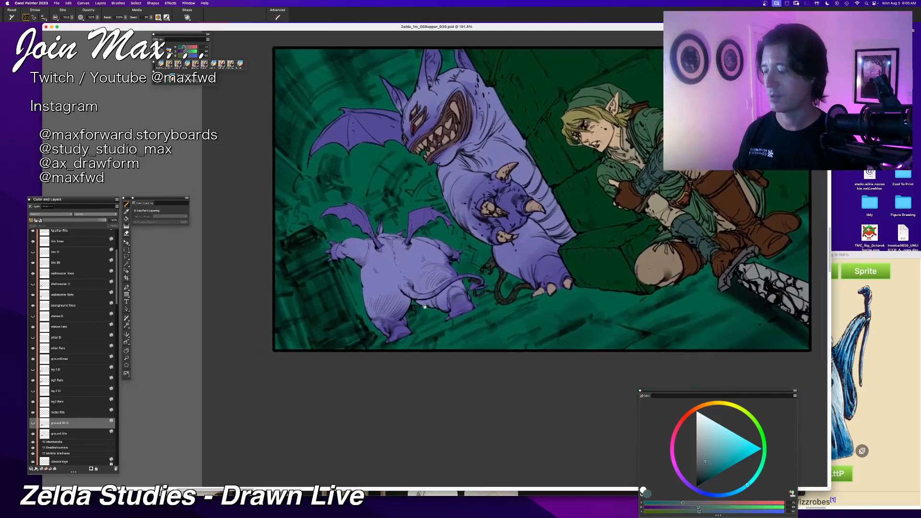
{"action": "scroll", "coordinate": [369, 248], "scroll_direction": "up", "scroll_amount": 3}
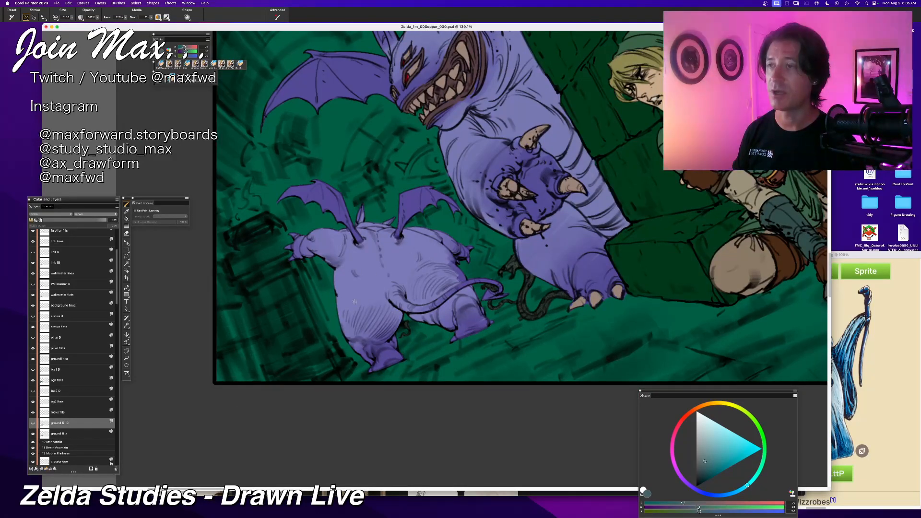
{"action": "scroll", "coordinate": [419, 274], "scroll_direction": "down", "scroll_amount": 5}
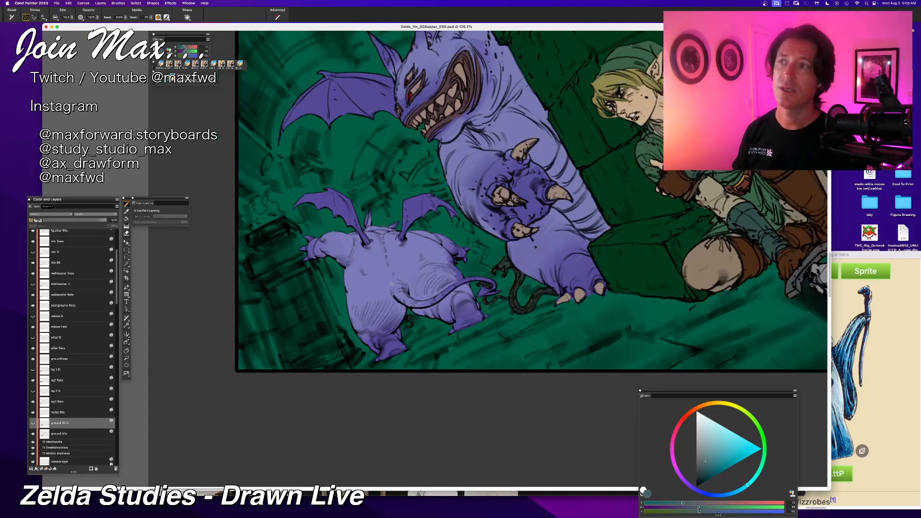
{"action": "left_click_drag", "start_coordinate": [496, 225], "coordinate": [363, 297]}
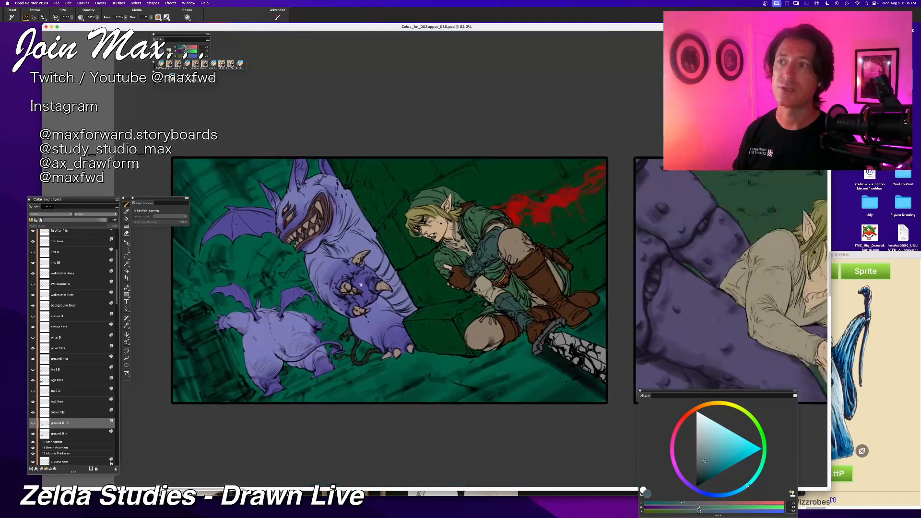
Step: Examine the cave panel with the horned monster and the red spear-carrying soldier up close
{"action": "left_click_drag", "start_coordinate": [439, 230], "coordinate": [323, 300]}
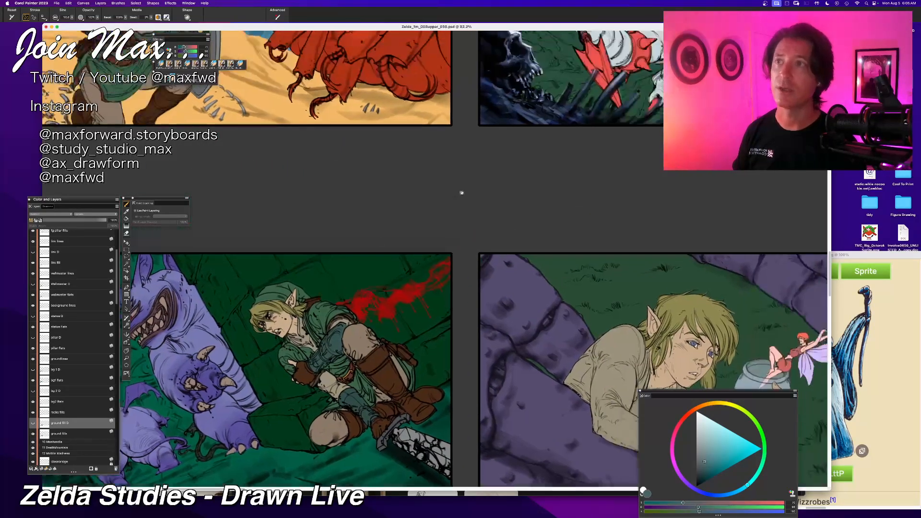
{"action": "left_click_drag", "start_coordinate": [461, 194], "coordinate": [397, 241]}
{"action": "left_click_drag", "start_coordinate": [485, 205], "coordinate": [406, 272]}
{"action": "scroll", "coordinate": [444, 256], "scroll_direction": "up", "scroll_amount": 4}
{"action": "left_click_drag", "start_coordinate": [530, 60], "coordinate": [470, 128]}
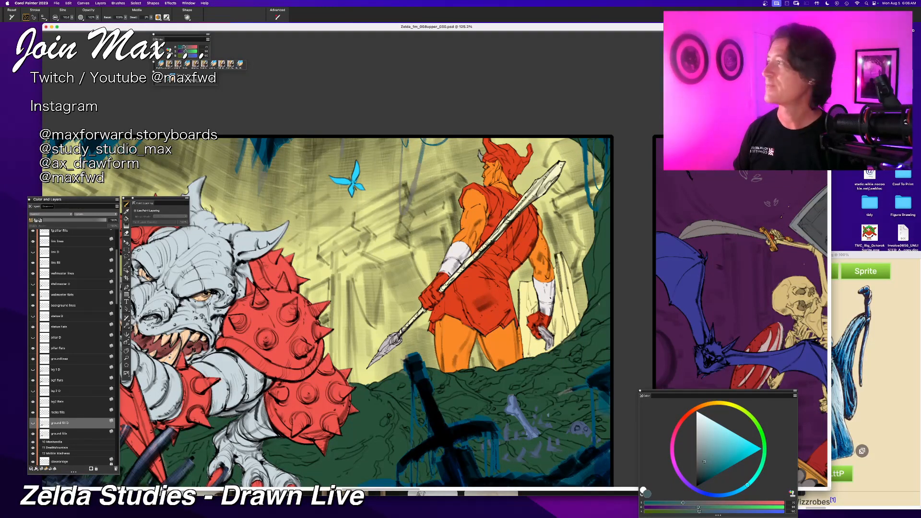
Step: Open the desktop screenshot of the red spear soldier in Preview, compare it with the cave panel, and park it beside the canvas
{"action": "key", "text": "super+Tab"}
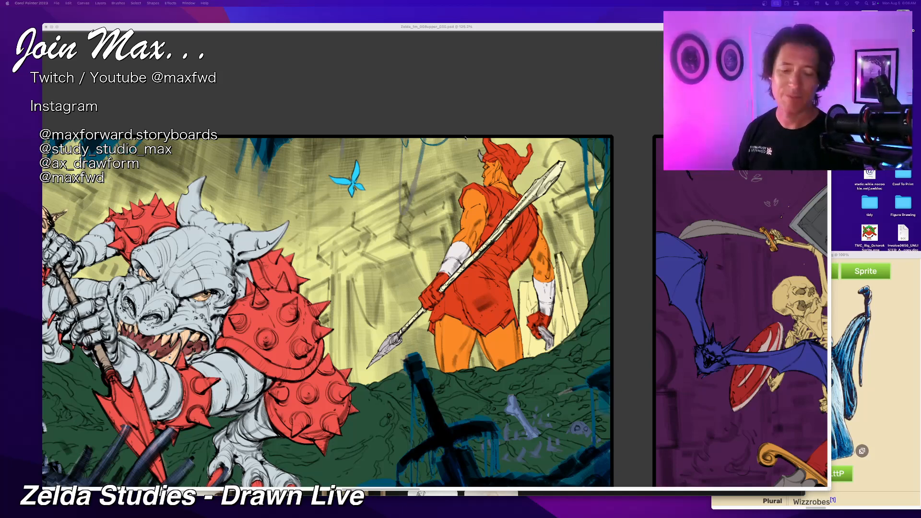
{"action": "double_click", "coordinate": [869, 177]}
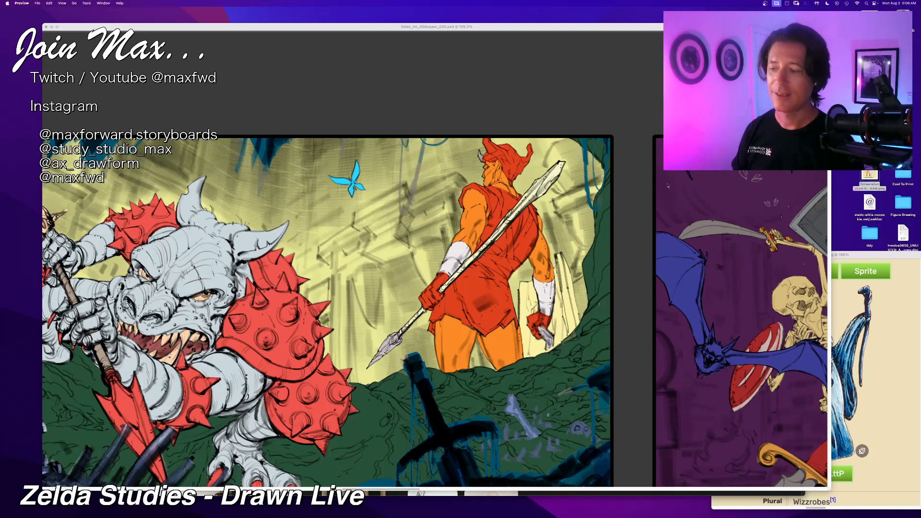
{"action": "left_click_drag", "start_coordinate": [85, 20], "coordinate": [671, 215]}
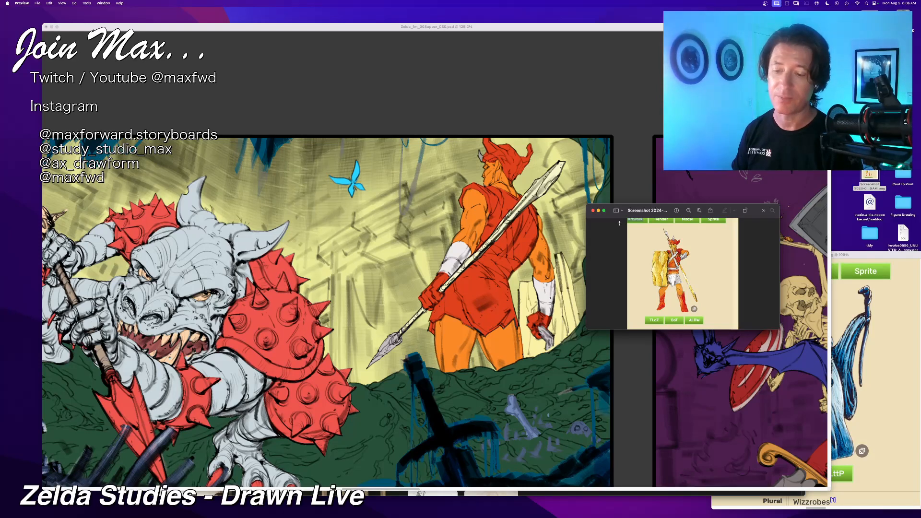
{"action": "left_click_drag", "start_coordinate": [637, 210], "coordinate": [676, 175]}
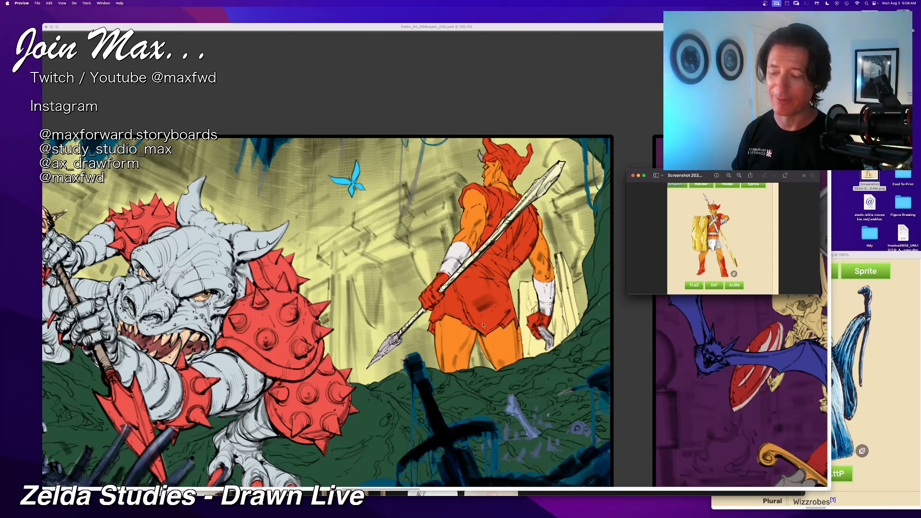
{"action": "scroll", "coordinate": [483, 325], "scroll_direction": "down", "scroll_amount": 2}
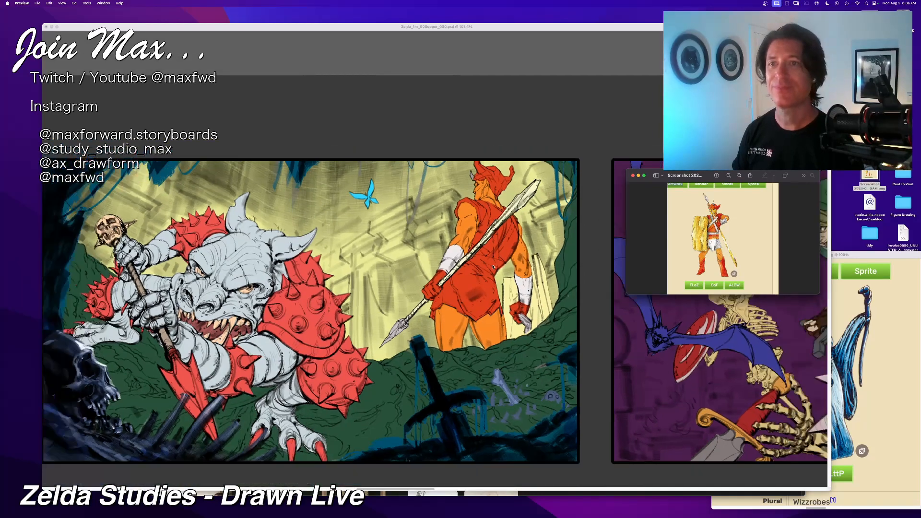
{"action": "scroll", "coordinate": [493, 267], "scroll_direction": "down", "scroll_amount": 3}
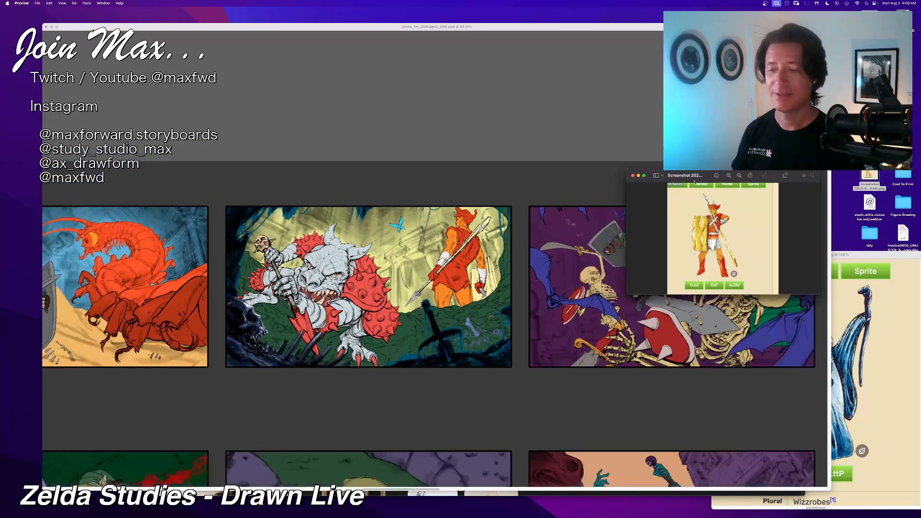
{"action": "left_click_drag", "start_coordinate": [695, 181], "coordinate": [784, 345]}
{"action": "left_click", "coordinate": [498, 144]}
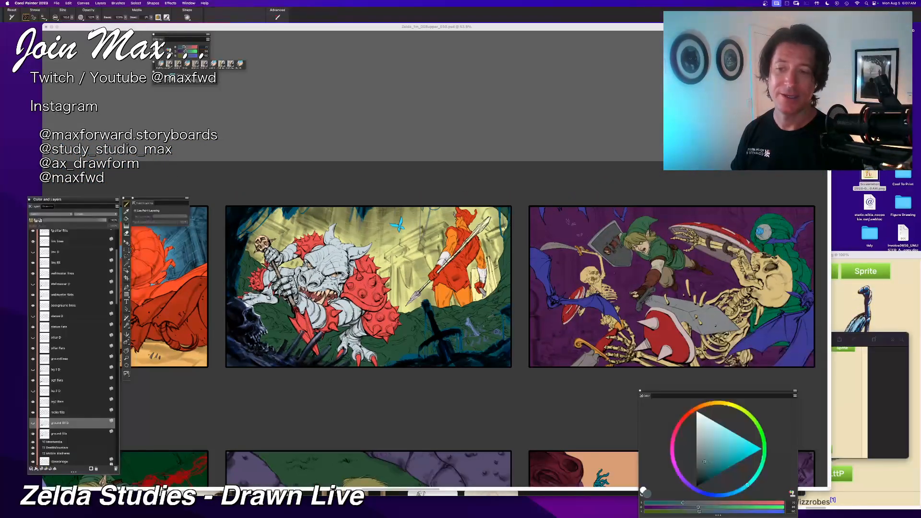
Step: Review the coloured panels across the first two rows of the sheet together
{"action": "scroll", "coordinate": [498, 144], "scroll_direction": "down", "scroll_amount": 1}
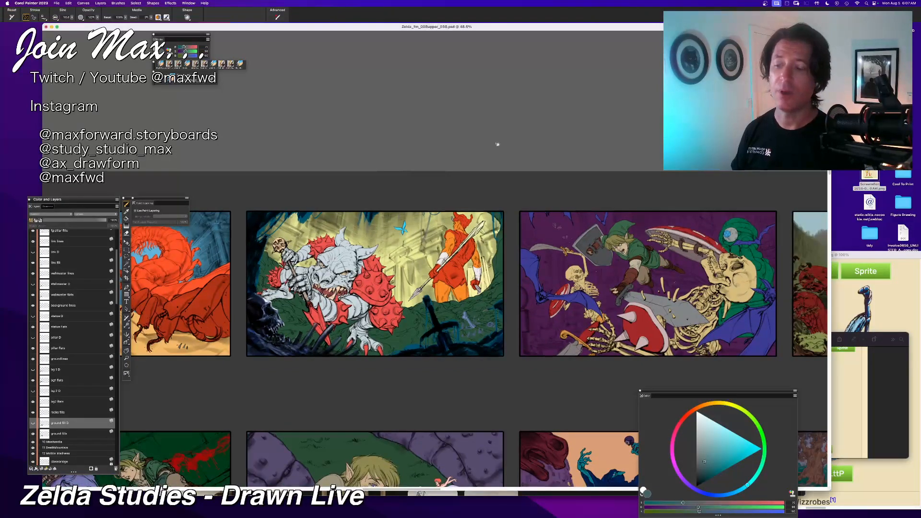
{"action": "left_click_drag", "start_coordinate": [460, 338], "coordinate": [497, 208]}
{"action": "left_click_drag", "start_coordinate": [447, 267], "coordinate": [480, 216]}
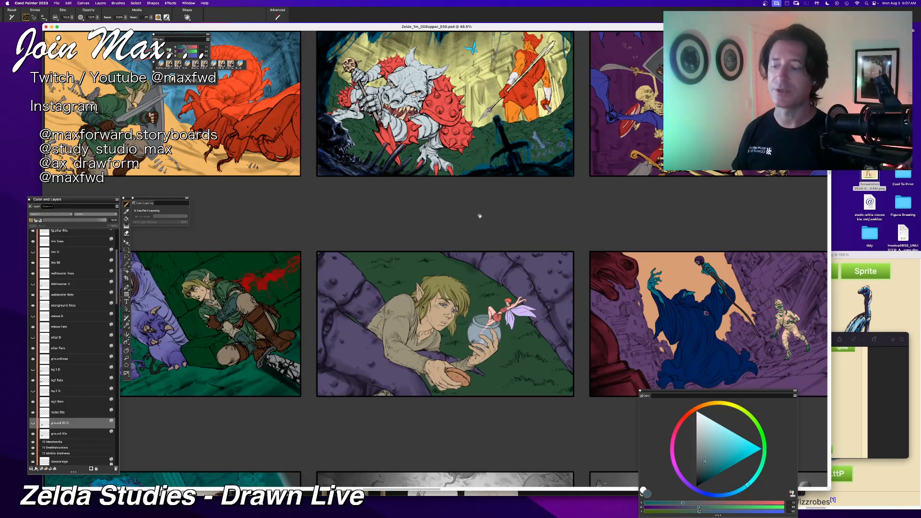
{"action": "scroll", "coordinate": [480, 225], "scroll_direction": "down", "scroll_amount": 1}
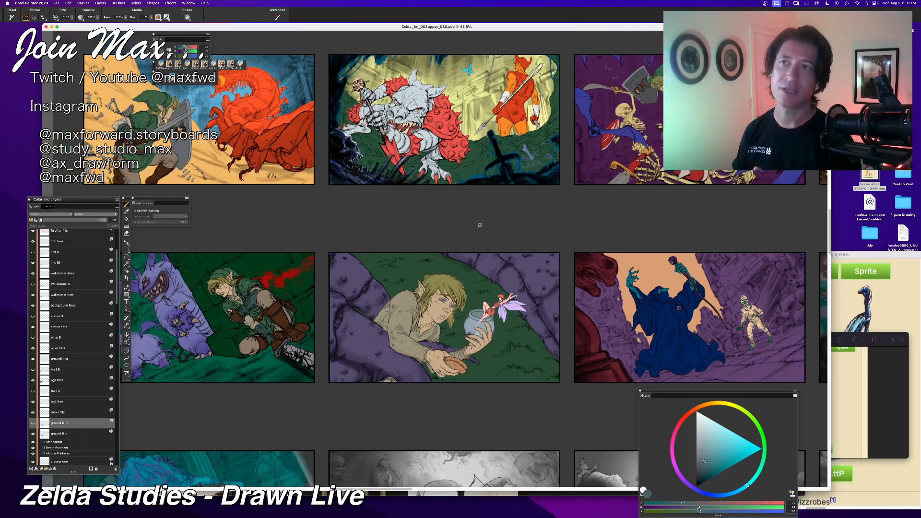
{"action": "scroll", "coordinate": [480, 225], "scroll_direction": "down", "scroll_amount": 1}
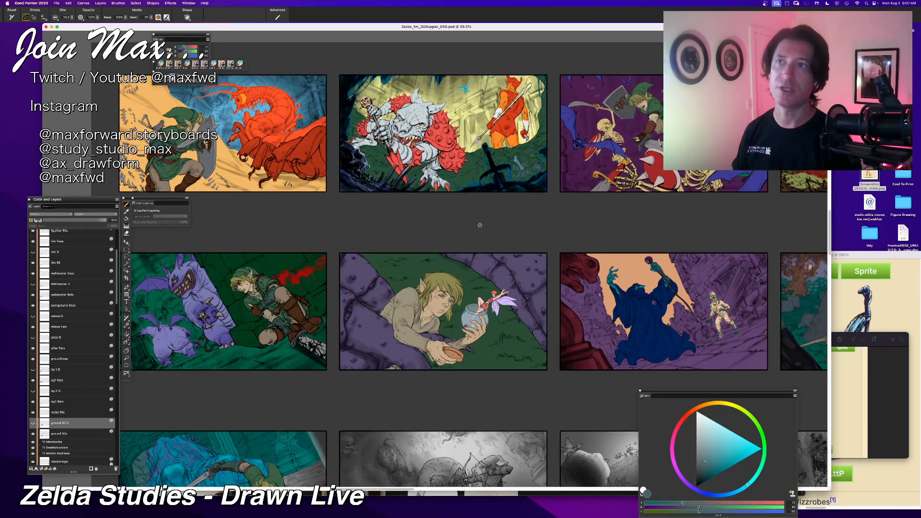
{"action": "scroll", "coordinate": [447, 210], "scroll_direction": "down", "scroll_amount": 6}
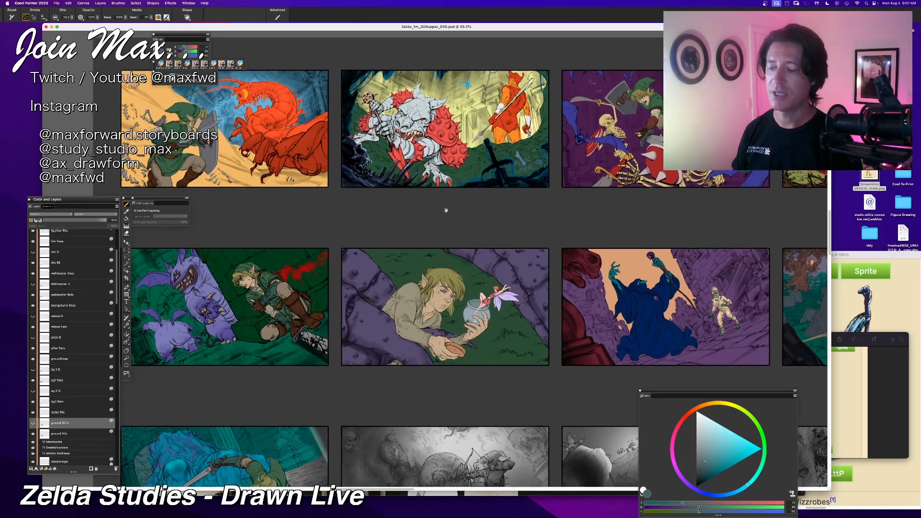
Step: Examine the panel of Link fleeing the blue monster, both up close and next to its uncoloured neighbour
{"action": "scroll", "coordinate": [460, 194], "scroll_direction": "up", "scroll_amount": 1}
{"action": "scroll", "coordinate": [460, 195], "scroll_direction": "up", "scroll_amount": 1}
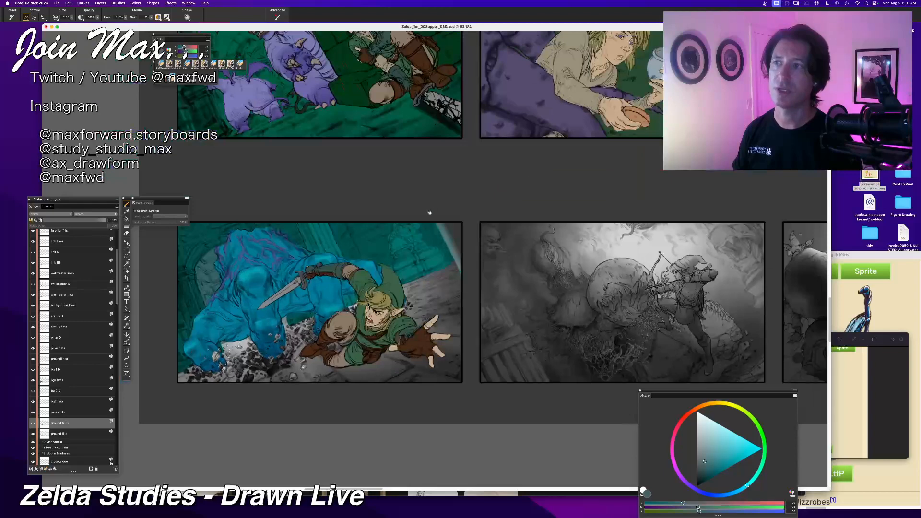
{"action": "key", "text": "super+="}
{"action": "left_click_drag", "start_coordinate": [516, 208], "coordinate": [525, 219]}
{"action": "key", "text": "super+="}
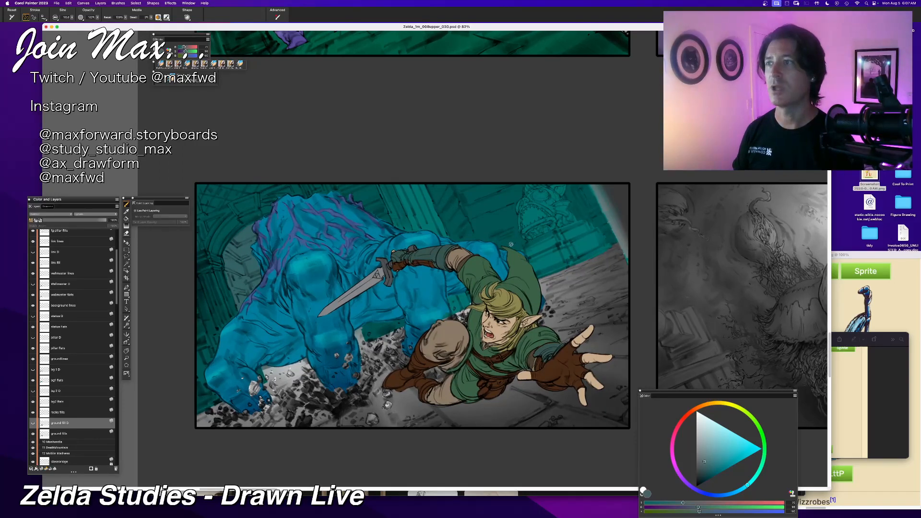
{"action": "left_click_drag", "start_coordinate": [512, 242], "coordinate": [462, 245]}
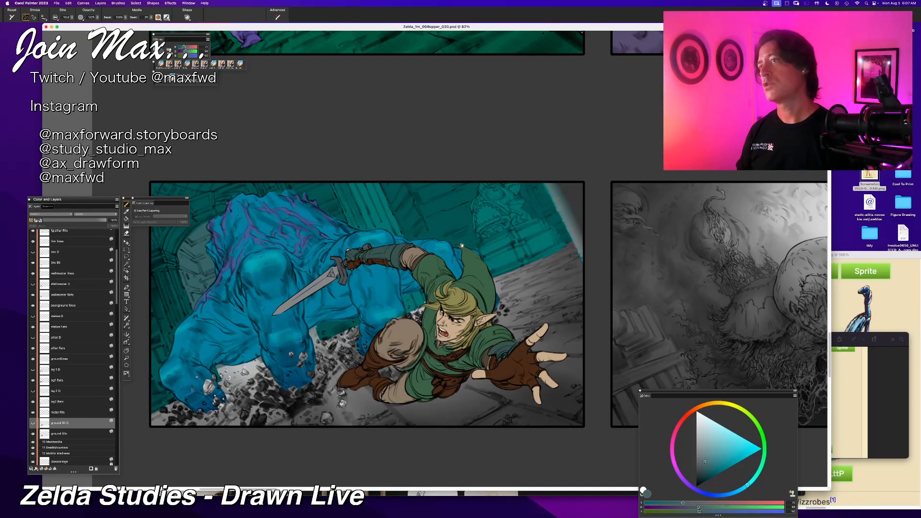
{"action": "scroll", "coordinate": [462, 246], "scroll_direction": "down", "scroll_amount": 2}
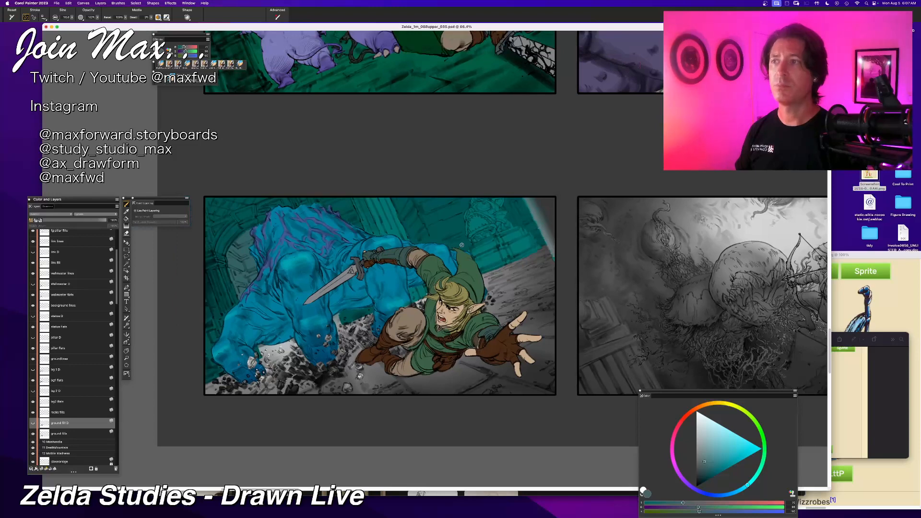
{"action": "scroll", "coordinate": [470, 243], "scroll_direction": "up", "scroll_amount": 2}
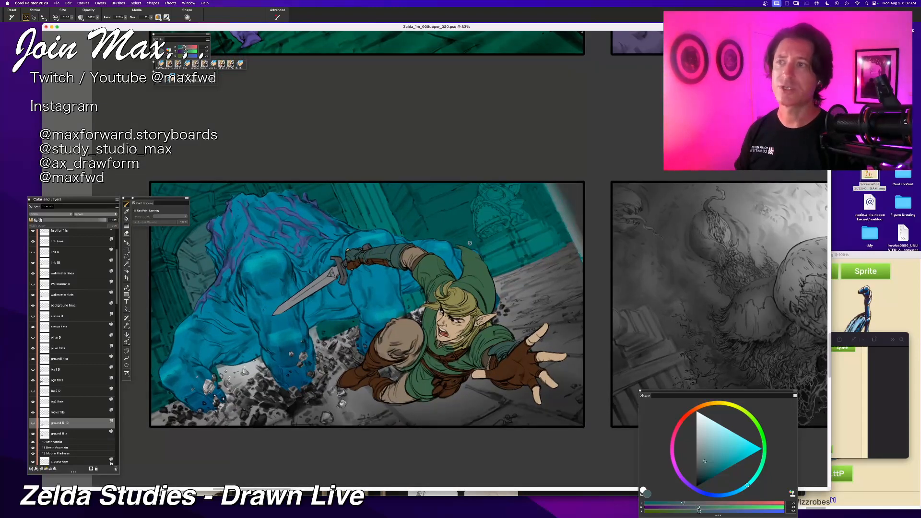
{"action": "scroll", "coordinate": [453, 287], "scroll_direction": "down", "scroll_amount": 2}
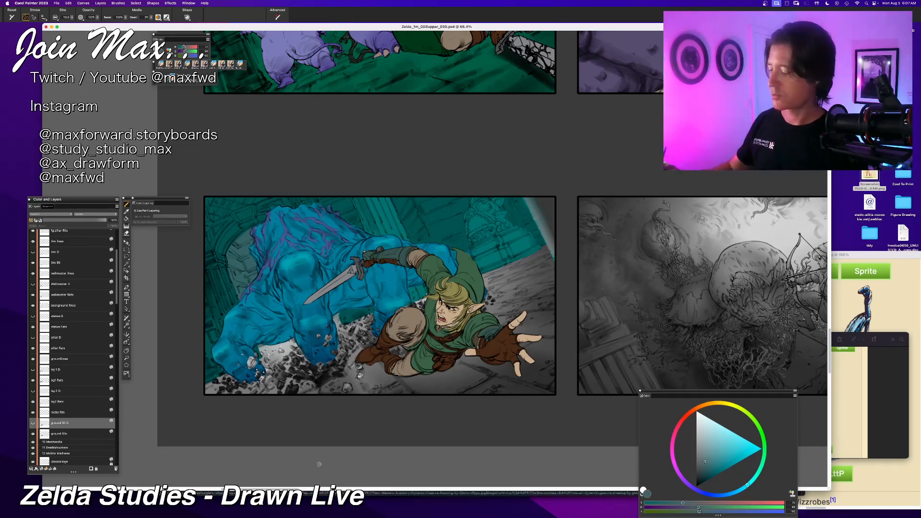
Step: Test dark green and grey-green fills on the ground fills layer of the blue-monster panel and settle on a muted mauve
{"action": "left_click", "coordinate": [52, 433]}
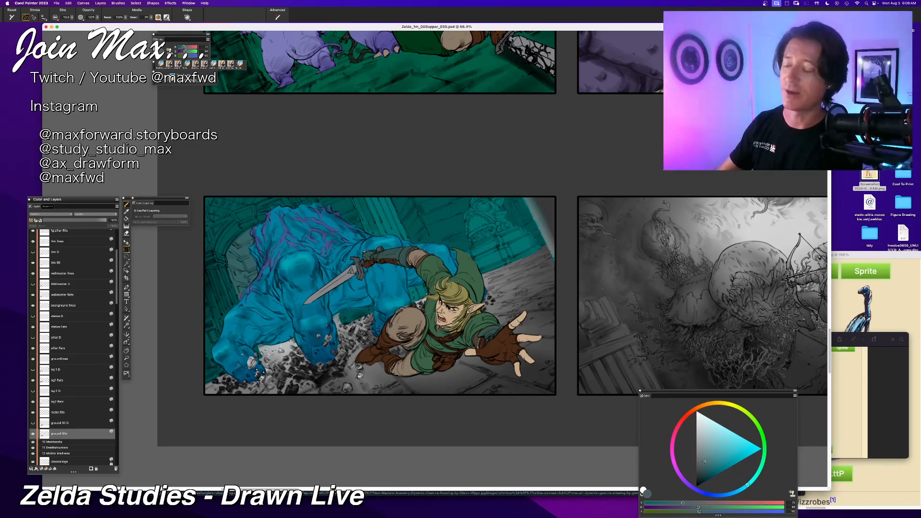
{"action": "left_click", "coordinate": [410, 220], "text": "alt"}
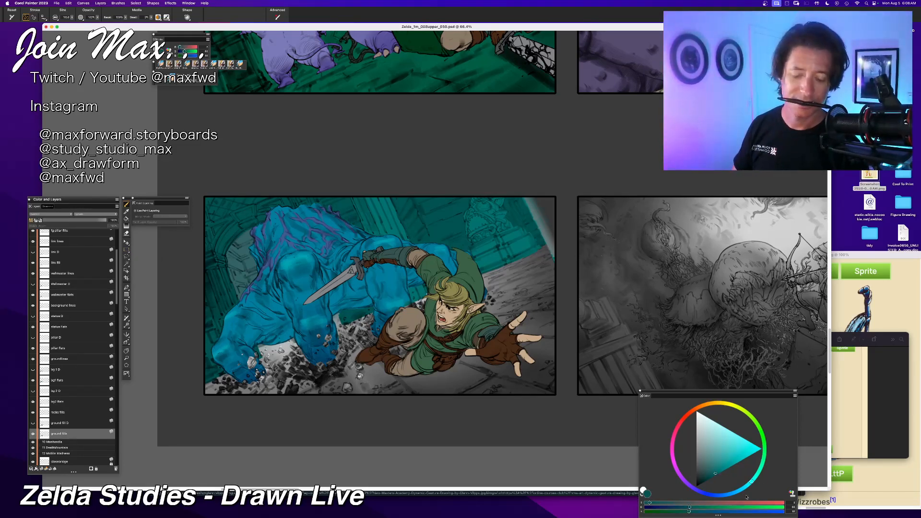
{"action": "left_click", "coordinate": [712, 476]}
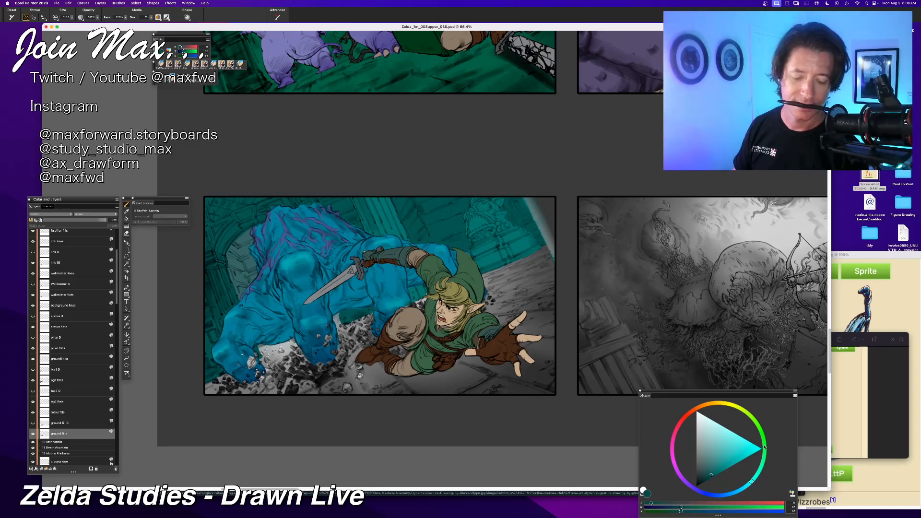
{"action": "left_click", "coordinate": [762, 436]}
{"action": "left_click_drag", "start_coordinate": [709, 475], "coordinate": [701, 477]}
{"action": "key", "text": "super+f"}
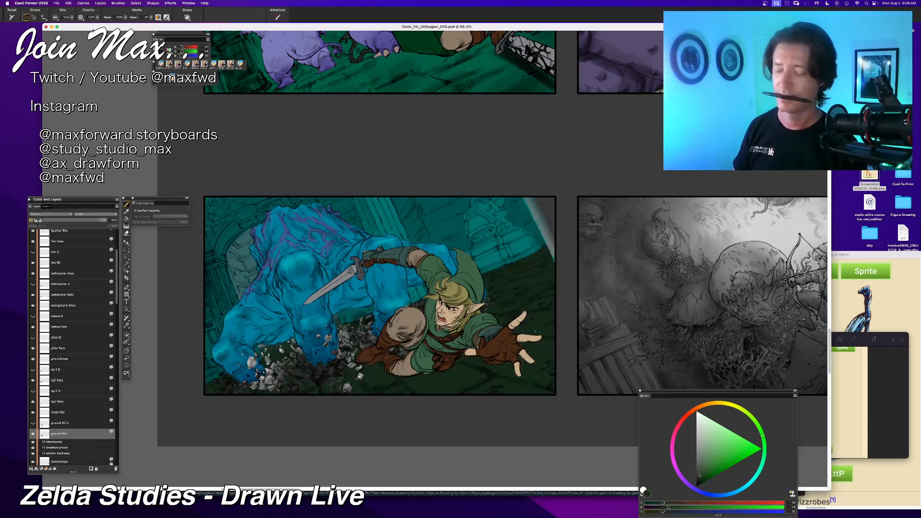
{"action": "left_click", "coordinate": [701, 461]}
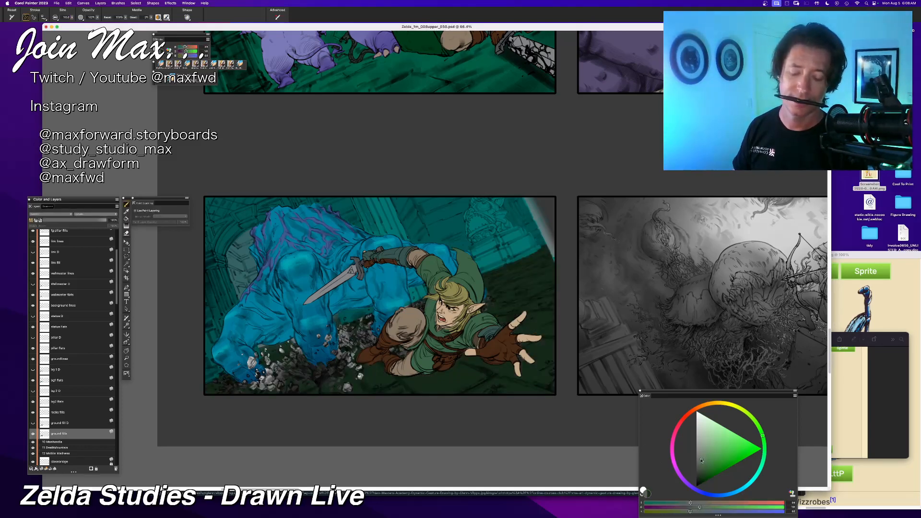
{"action": "key", "text": "super+f"}
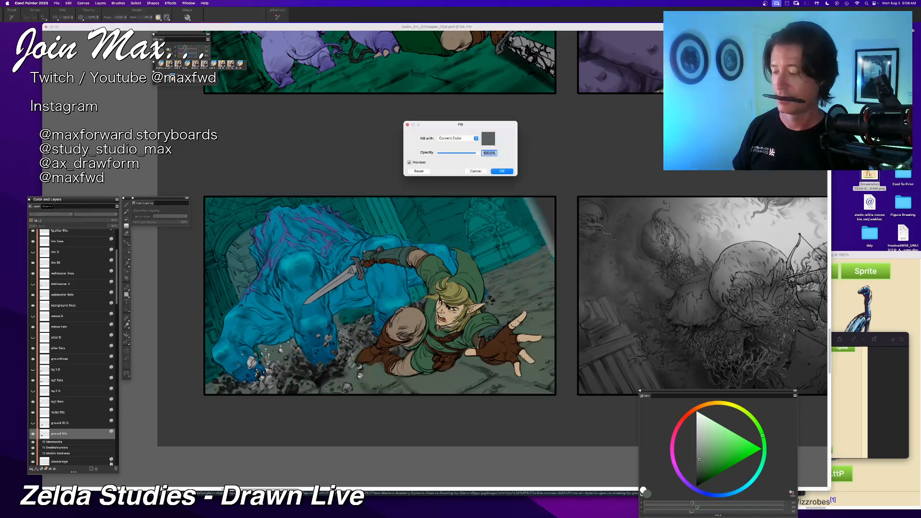
{"action": "key", "text": "Return"}
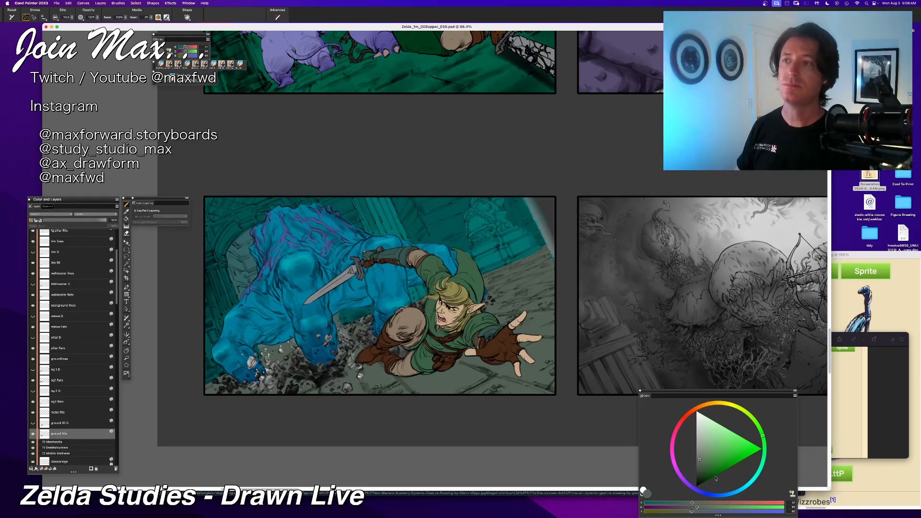
{"action": "left_click", "coordinate": [681, 425]}
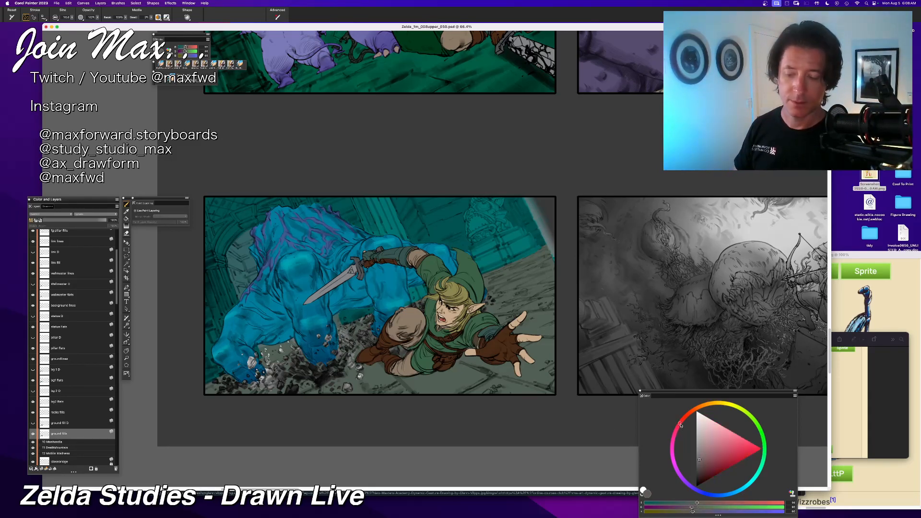
{"action": "key", "text": "super+z"}
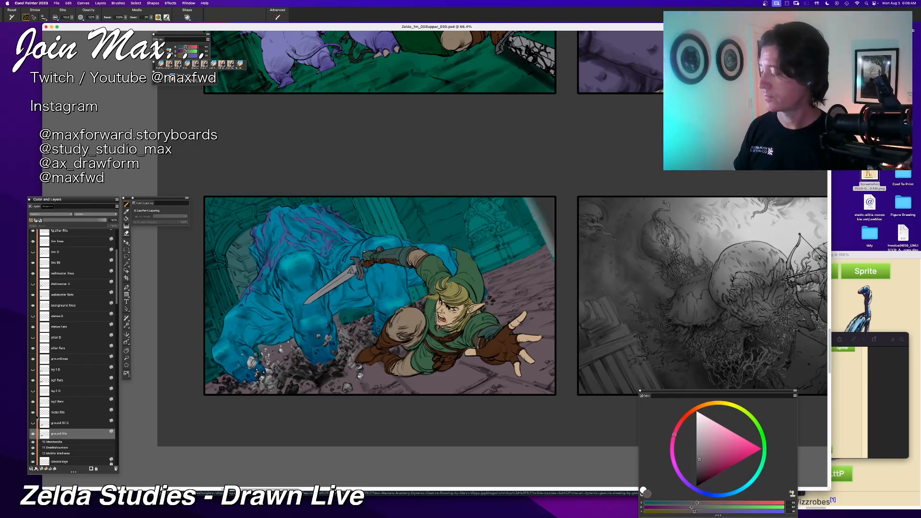
Step: Fill the rocks layer in the blue-monster panel with the ground's mauve and try a more saturated crimson over it
{"action": "left_click", "coordinate": [112, 413]}
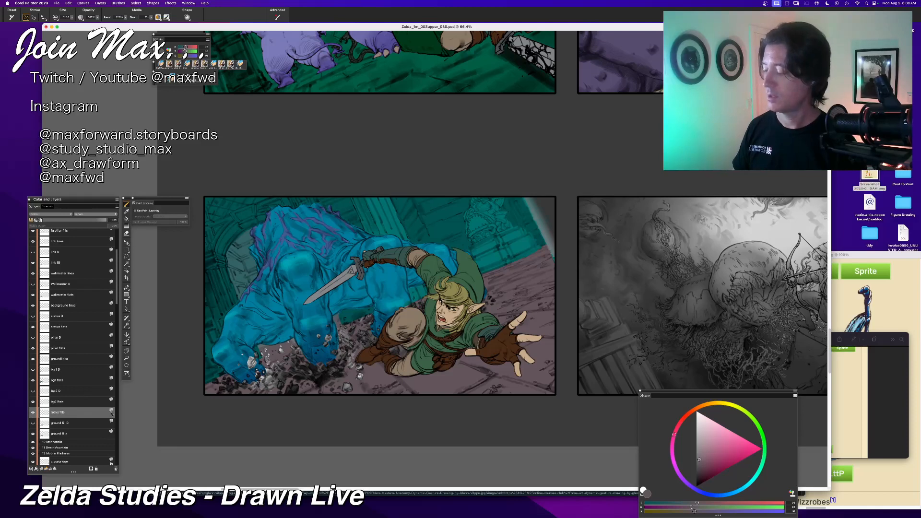
{"action": "key", "text": "super+f"}
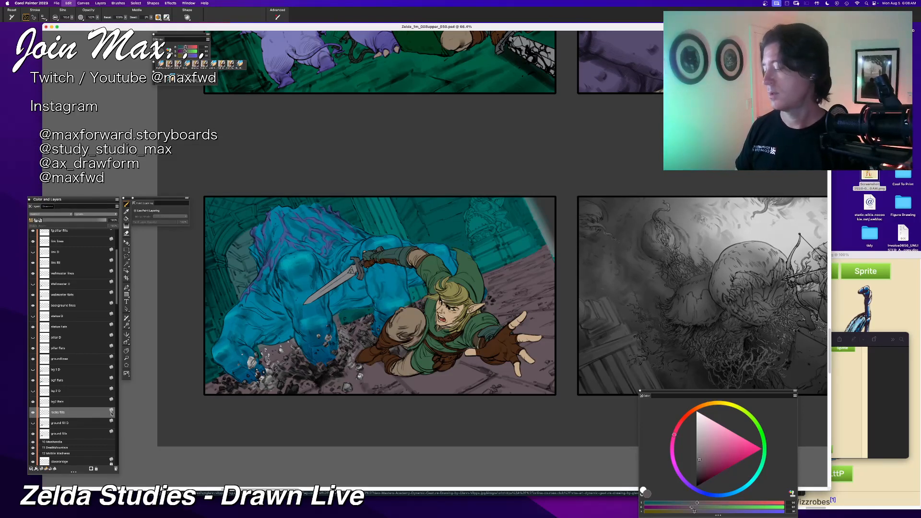
{"action": "key", "text": "Return"}
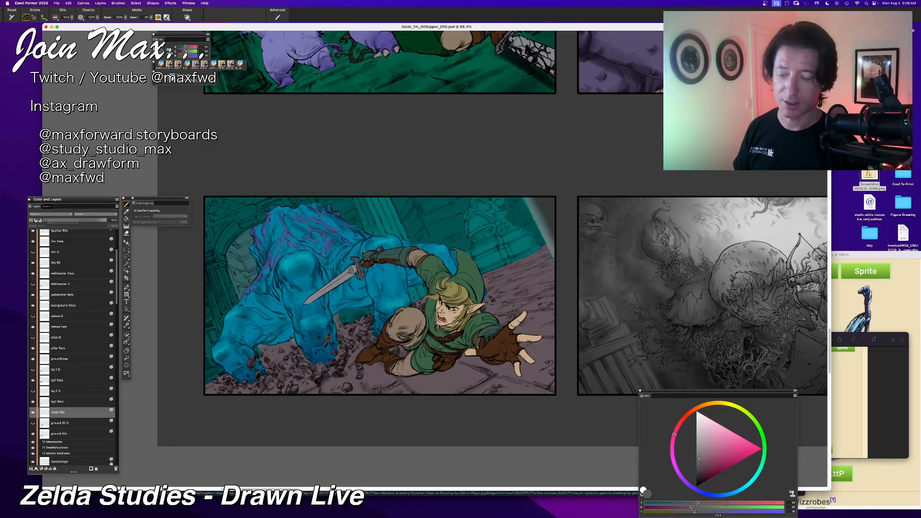
{"action": "left_click_drag", "start_coordinate": [723, 472], "coordinate": [713, 463]}
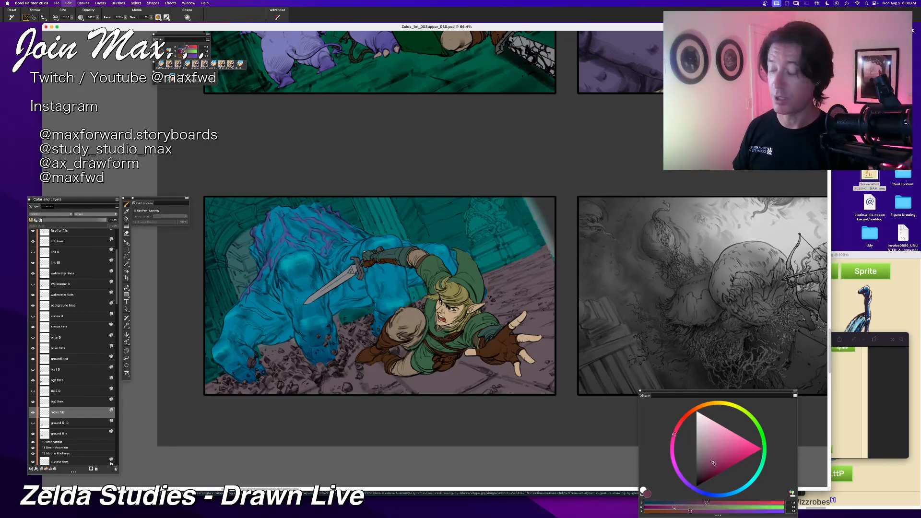
{"action": "key", "text": "super+f"}
{"action": "key", "text": "Return"}
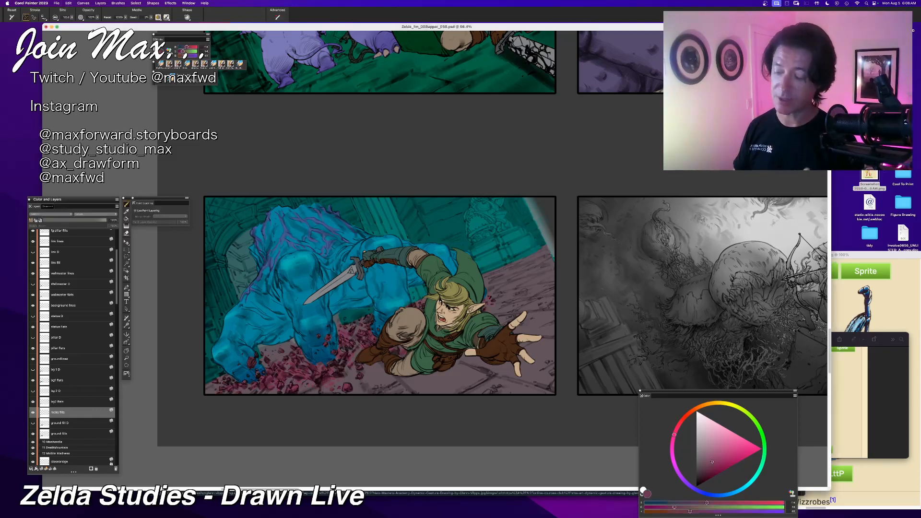
Step: Tone the rubble fill down to a dusty pink and darken it to a muted maroon
{"action": "left_click_drag", "start_coordinate": [712, 461], "coordinate": [706, 454]}
{"action": "key", "text": "super+f"}
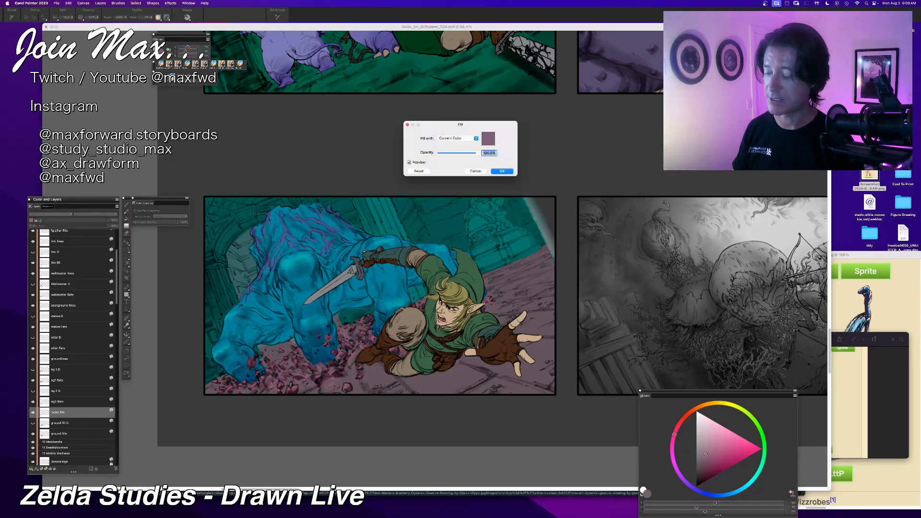
{"action": "key", "text": "Return"}
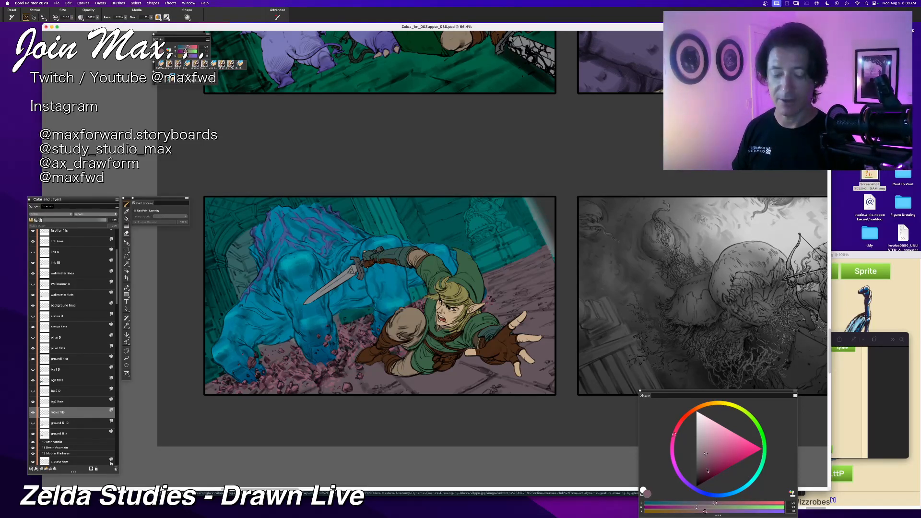
{"action": "left_click", "coordinate": [704, 466]}
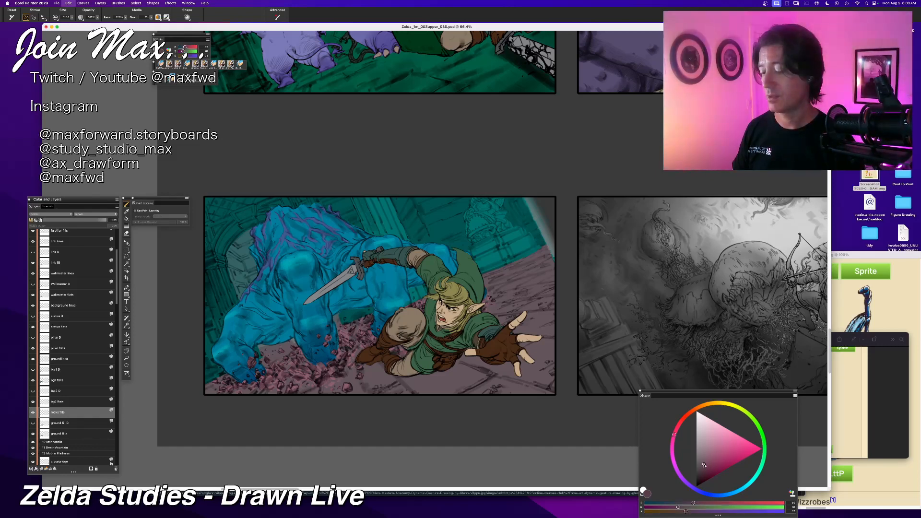
{"action": "key", "text": "super+f"}
{"action": "key", "text": "Return"}
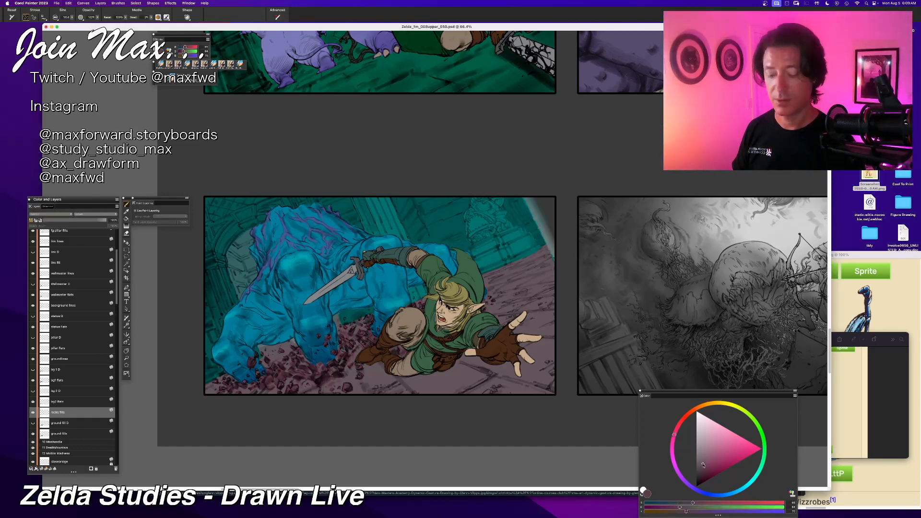
{"action": "left_click", "coordinate": [702, 465]}
{"action": "key", "text": "super+f"}
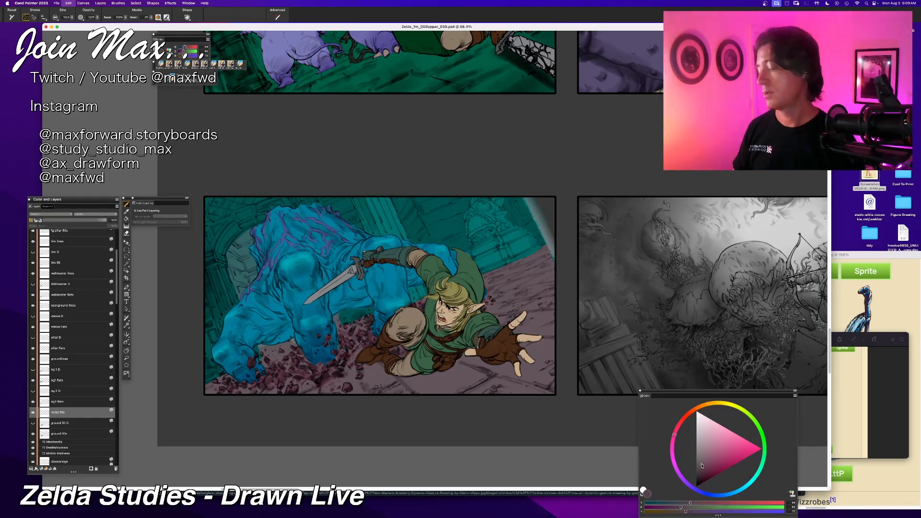
Step: Review the recoloured blue-monster panel alongside the neighbouring coloured and grey panels, and save the file
{"action": "key", "text": "super+minus"}
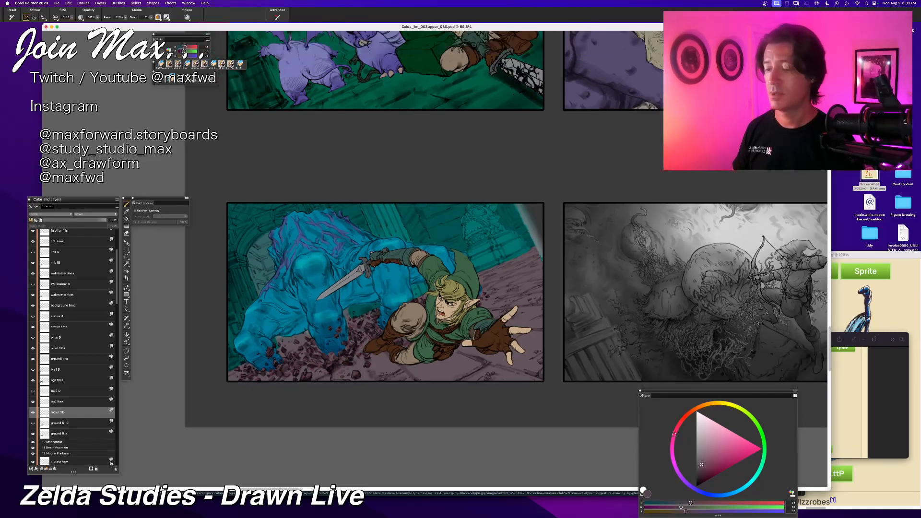
{"action": "key", "text": "super+minus"}
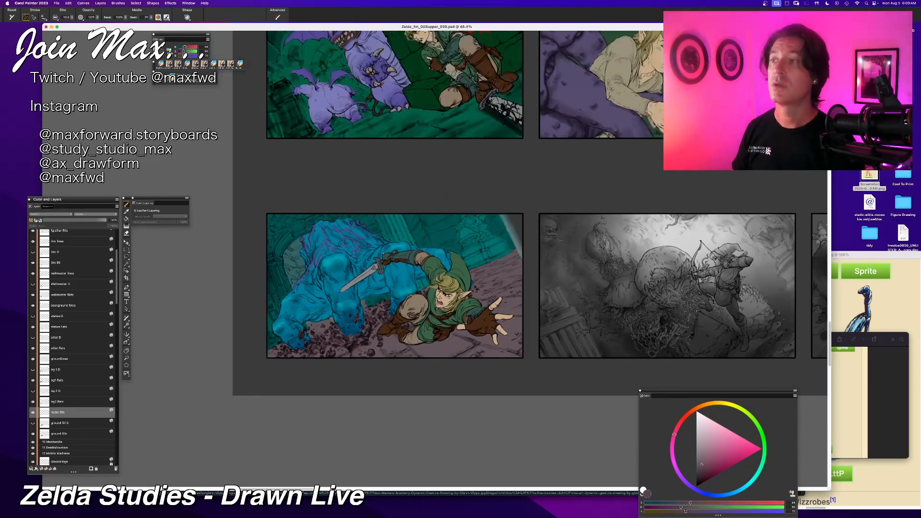
{"action": "key", "text": "super+minus"}
{"action": "key", "text": "super+minus"}
{"action": "key", "text": "super+plus"}
{"action": "key", "text": "super+plus"}
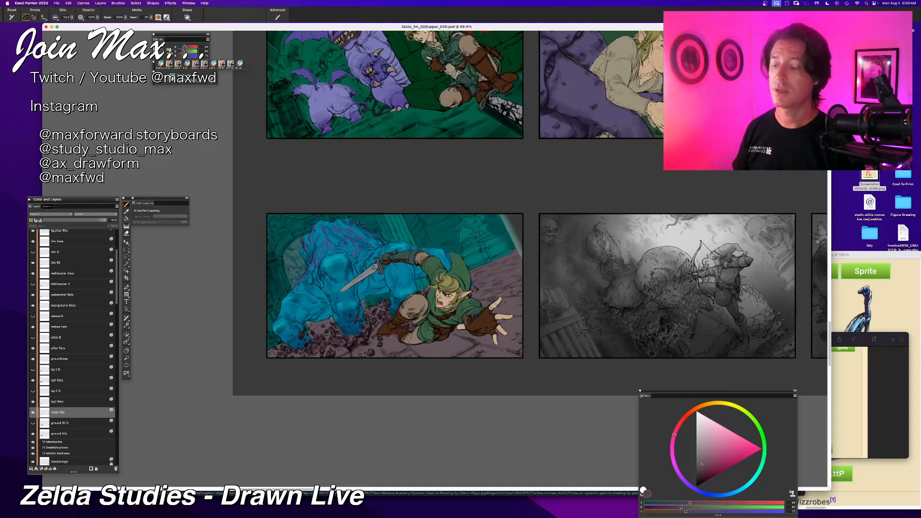
{"action": "left_click_drag", "start_coordinate": [581, 252], "coordinate": [436, 277]}
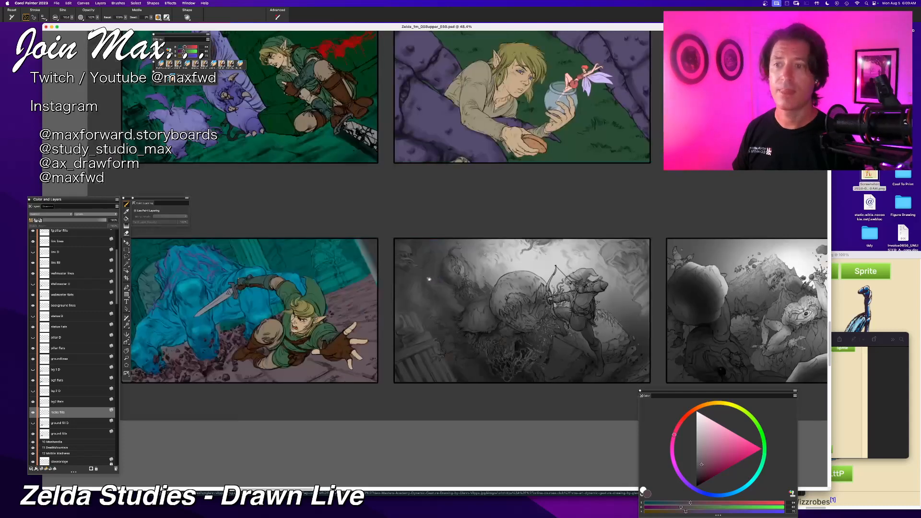
{"action": "scroll", "coordinate": [409, 283], "scroll_direction": "right", "scroll_amount": 5}
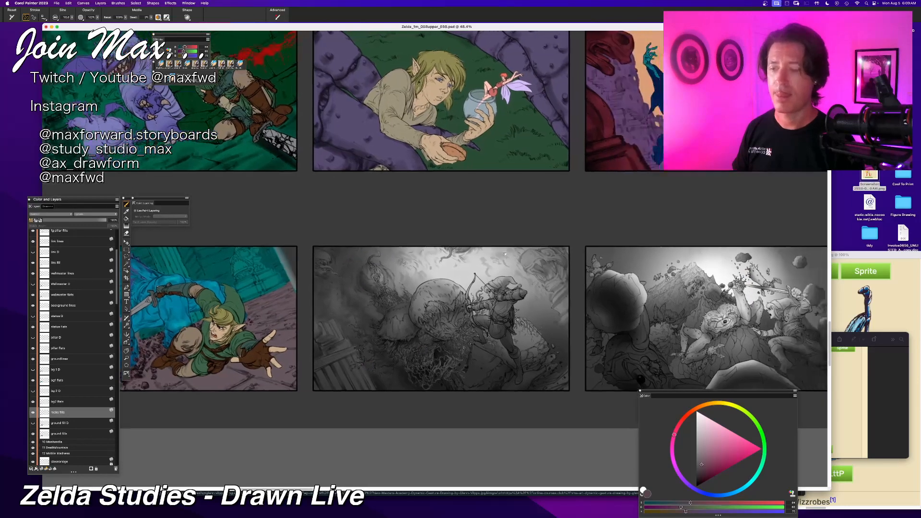
{"action": "scroll", "coordinate": [505, 274], "scroll_direction": "right", "scroll_amount": 3}
{"action": "scroll", "coordinate": [506, 274], "scroll_direction": "up", "scroll_amount": 3}
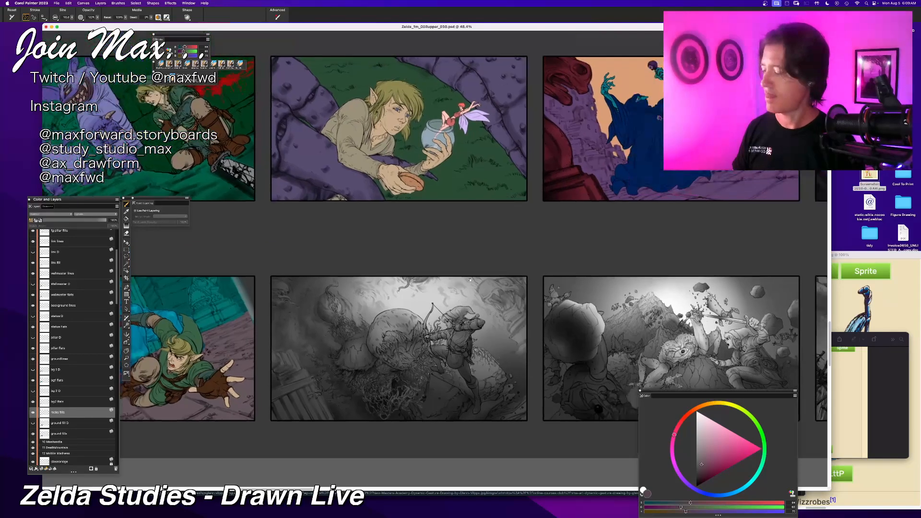
{"action": "scroll", "coordinate": [470, 280], "scroll_direction": "left", "scroll_amount": 3}
{"action": "scroll", "coordinate": [470, 280], "scroll_direction": "down", "scroll_amount": 2}
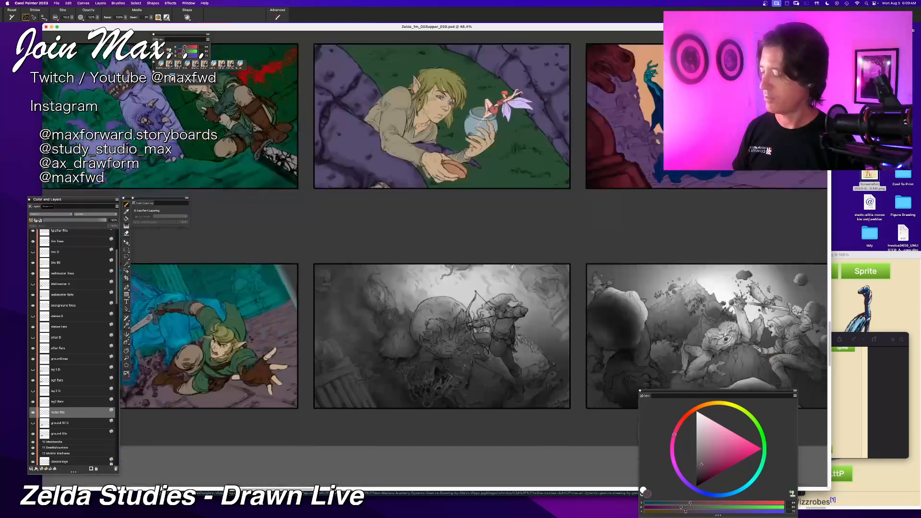
{"action": "scroll", "coordinate": [377, 308], "scroll_direction": "right", "scroll_amount": 4}
{"action": "scroll", "coordinate": [377, 308], "scroll_direction": "down", "scroll_amount": 1}
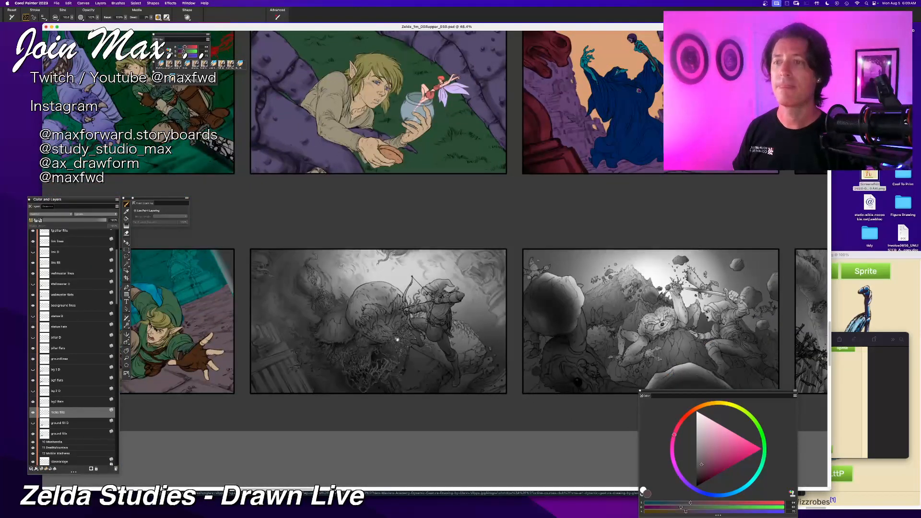
{"action": "scroll", "coordinate": [397, 339], "scroll_direction": "right", "scroll_amount": 4}
{"action": "scroll", "coordinate": [398, 340], "scroll_direction": "up", "scroll_amount": 7}
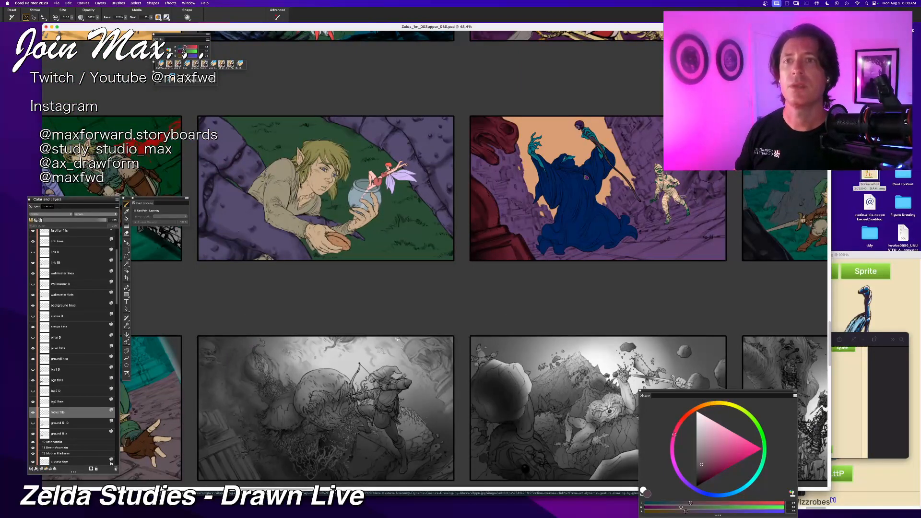
{"action": "key", "text": "super+s"}
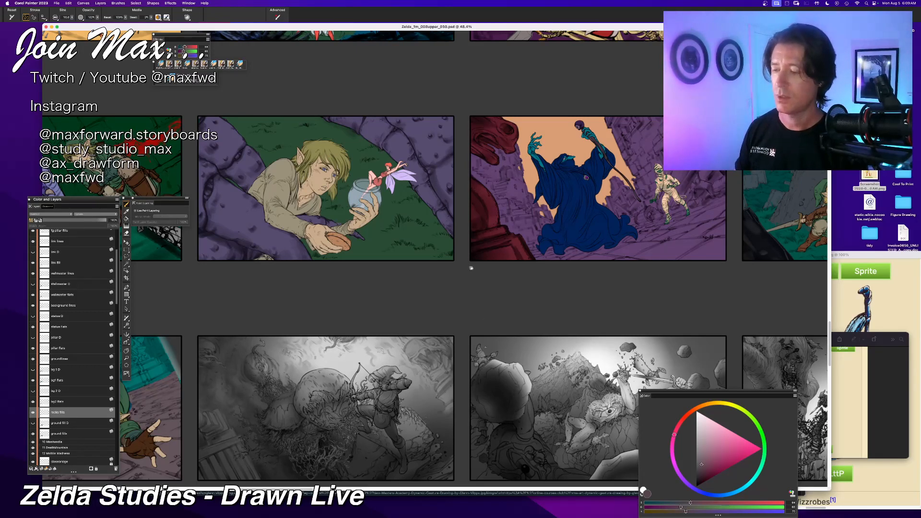
Step: Compare the coloured panels with the uncoloured row below, including a view of the canvas with the palettes hidden
{"action": "scroll", "coordinate": [470, 268], "scroll_direction": "down", "scroll_amount": 3}
{"action": "scroll", "coordinate": [470, 269], "scroll_direction": "left", "scroll_amount": 3}
{"action": "left_click_drag", "start_coordinate": [470, 268], "coordinate": [415, 255]}
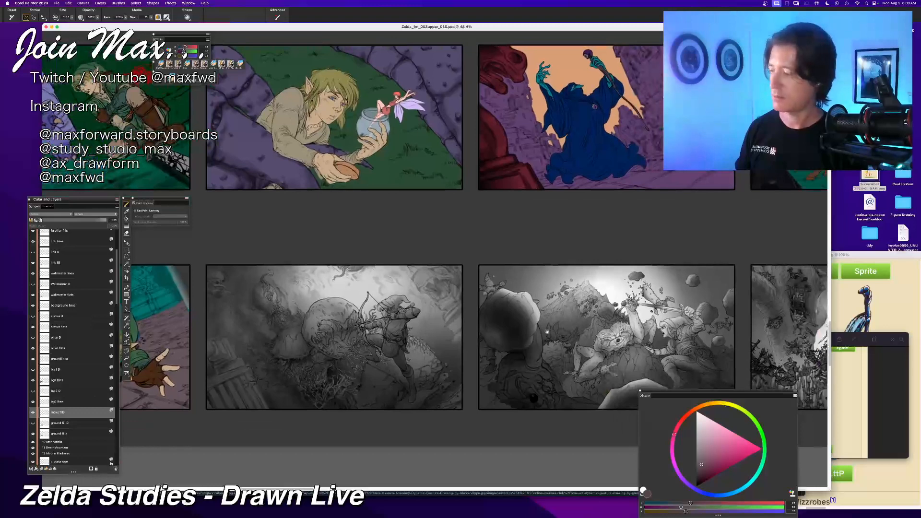
{"action": "scroll", "coordinate": [546, 329], "scroll_direction": "up", "scroll_amount": 5}
{"action": "scroll", "coordinate": [526, 303], "scroll_direction": "down", "scroll_amount": 3}
{"action": "scroll", "coordinate": [526, 302], "scroll_direction": "left", "scroll_amount": 3}
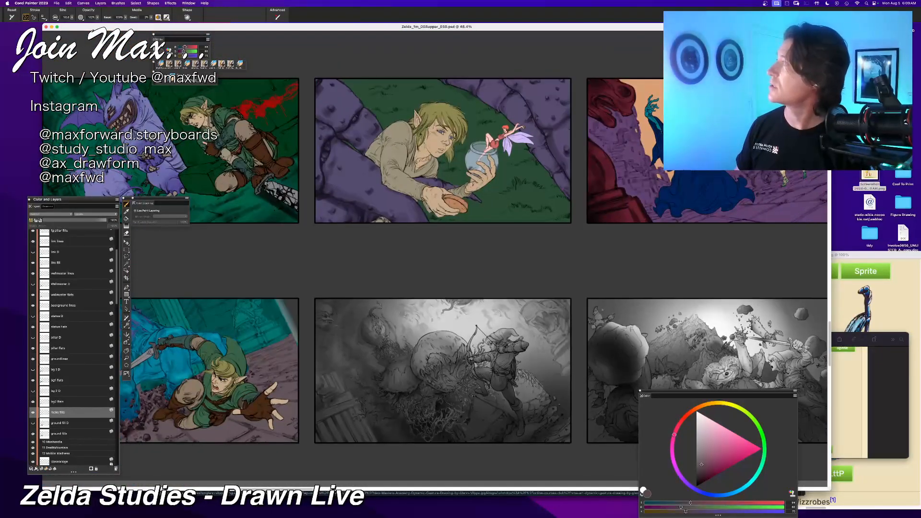
{"action": "key", "text": "super+Tab"}
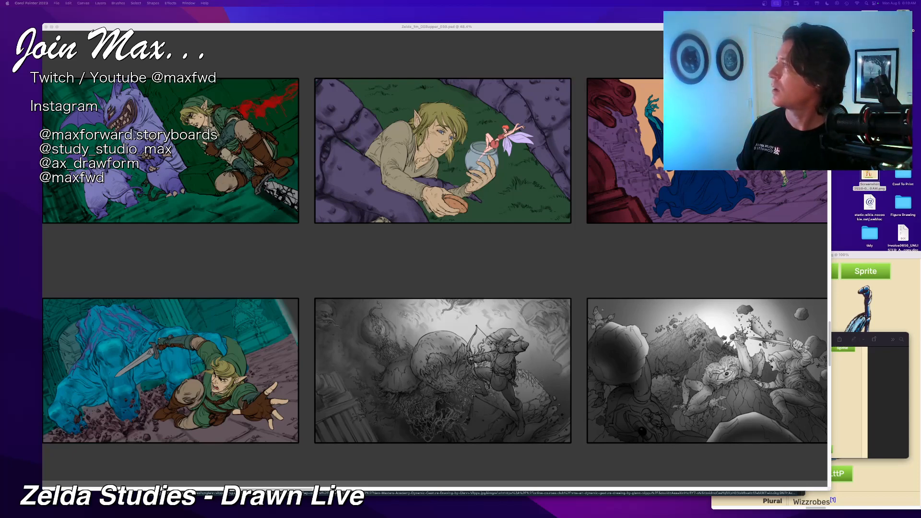
{"action": "key", "text": "Tab"}
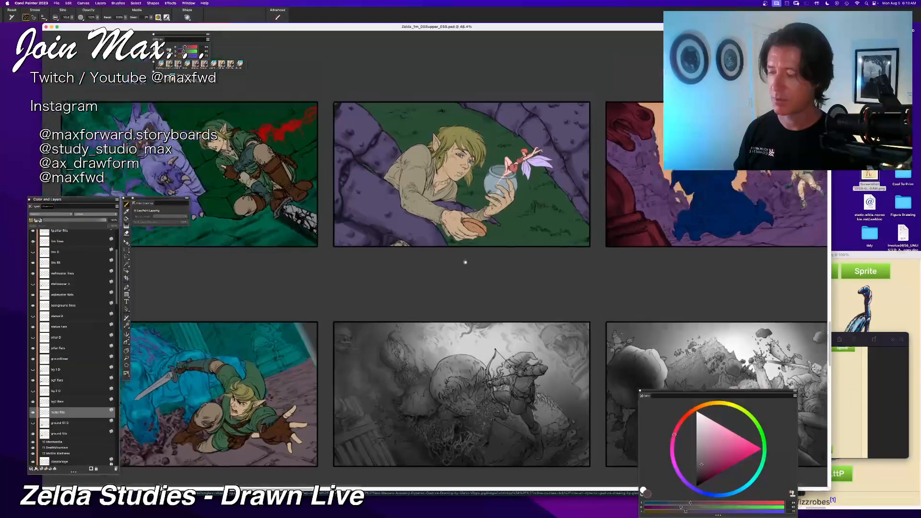
Step: Examine the uncoloured panel of Link drawing his bow, both up close and next to its neighbours
{"action": "left_click_drag", "start_coordinate": [465, 262], "coordinate": [395, 214]}
{"action": "key", "text": "super+equal"}
{"action": "left_click_drag", "start_coordinate": [392, 320], "coordinate": [439, 230]}
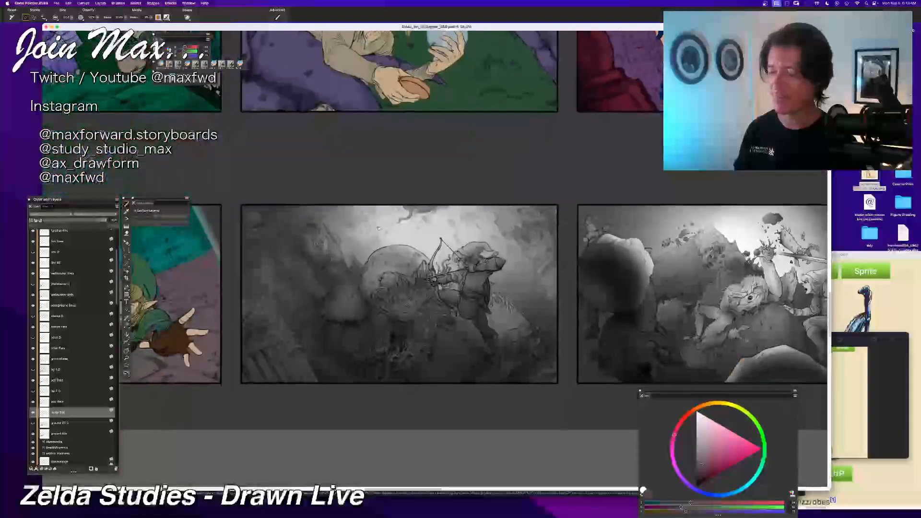
{"action": "key", "text": "super+equal"}
{"action": "left_click_drag", "start_coordinate": [362, 238], "coordinate": [388, 250]}
{"action": "key", "text": "super+minus"}
{"action": "key", "text": "super+minus"}
{"action": "key", "text": "super+minus"}
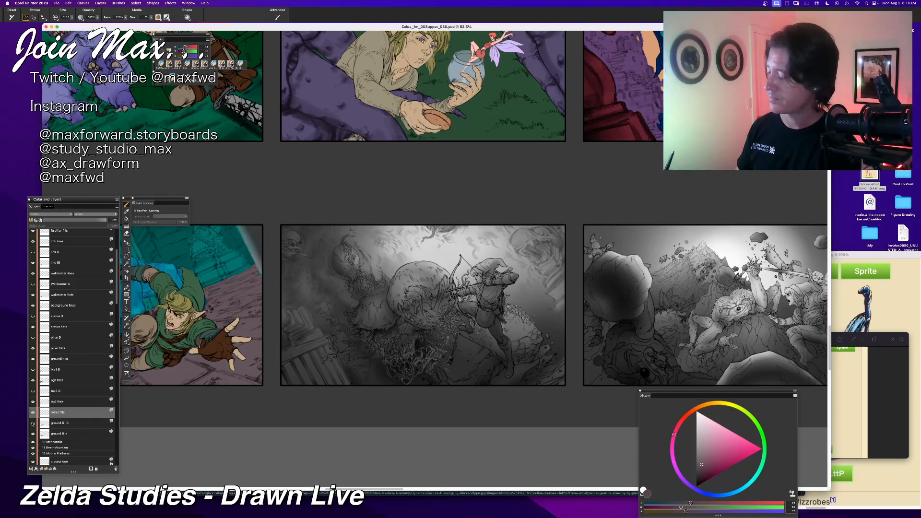
Step: Expand the archer panel's Manhandla layer group and identify Link's fill layer by toggling its visibility
{"action": "left_click_drag", "start_coordinate": [117, 302], "coordinate": [116, 323]}
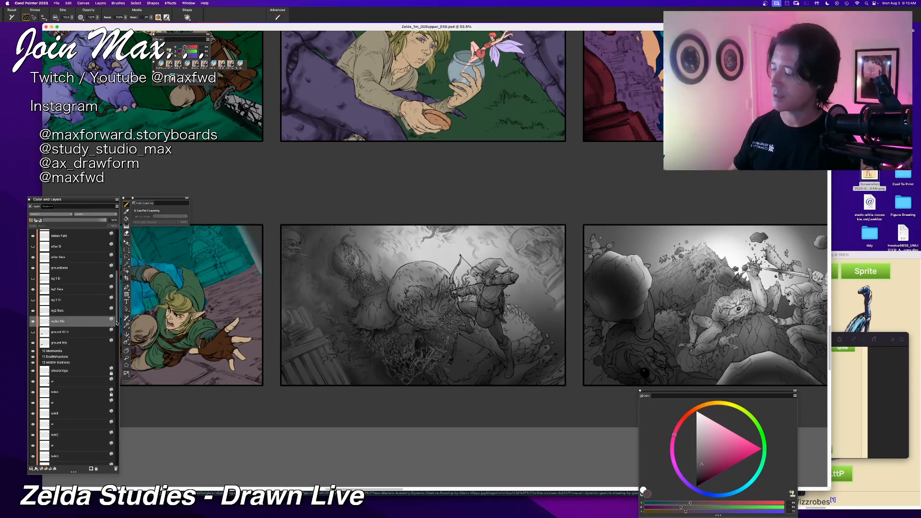
{"action": "left_click", "coordinate": [40, 352]}
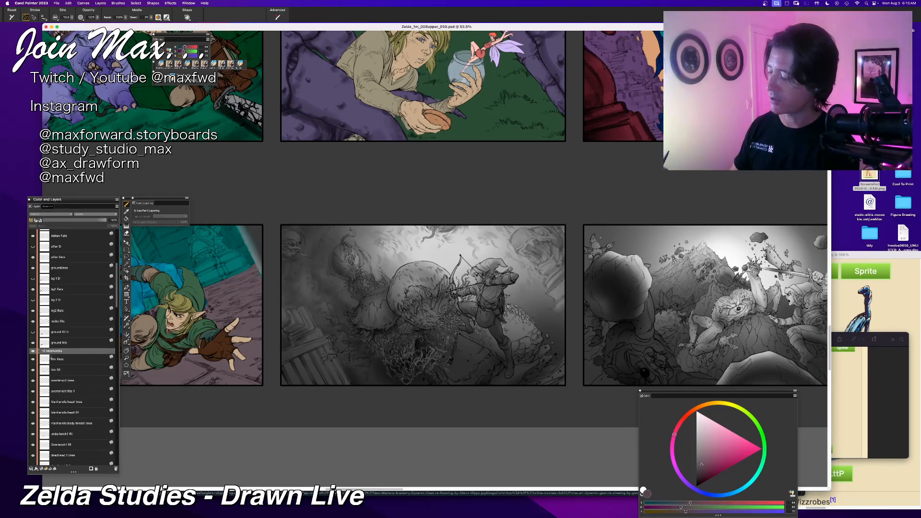
{"action": "left_click", "coordinate": [43, 371]}
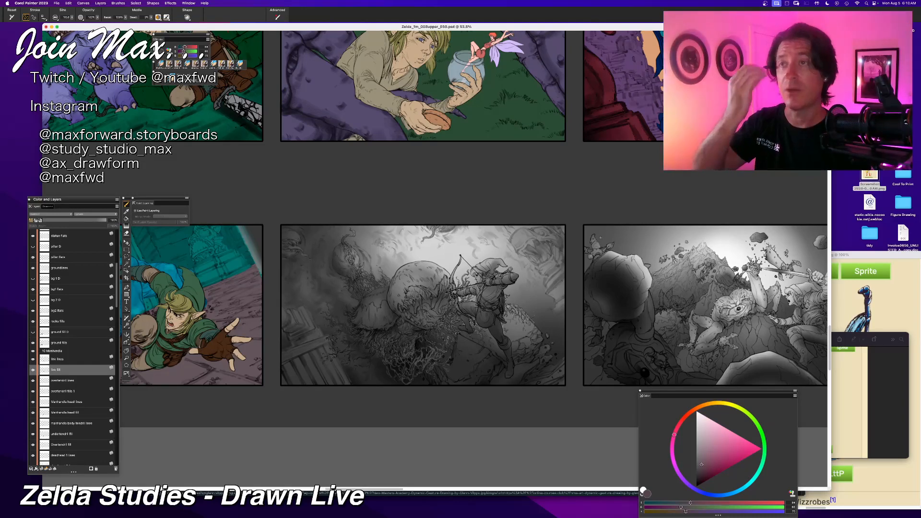
{"action": "scroll", "coordinate": [72, 348], "scroll_direction": "down", "scroll_amount": 1}
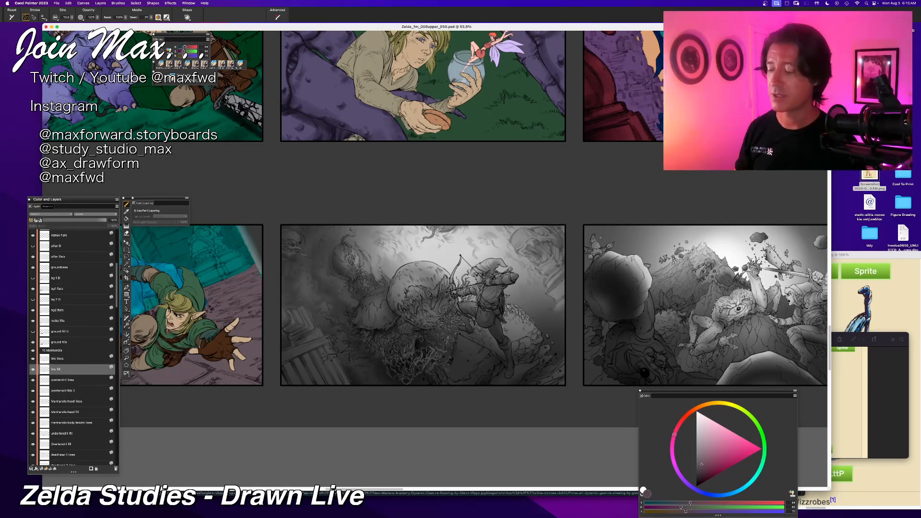
{"action": "left_click", "coordinate": [32, 369]}
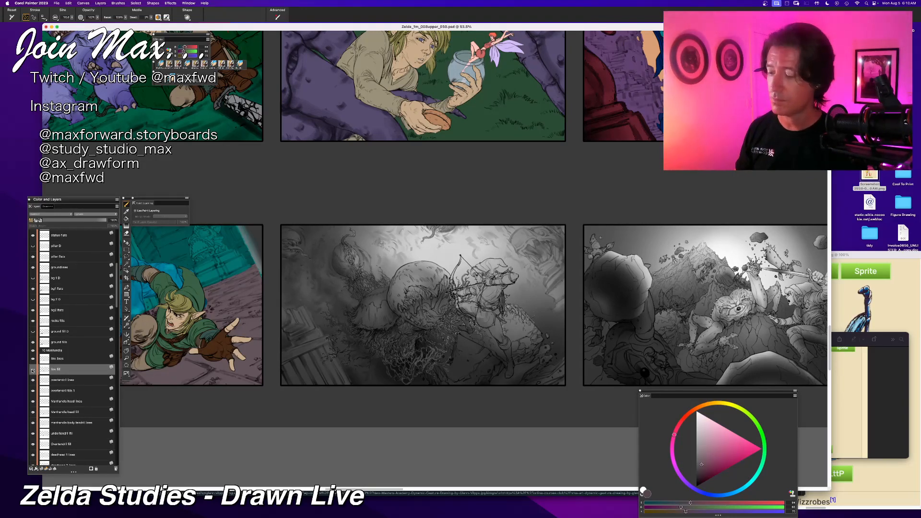
{"action": "left_click", "coordinate": [32, 369]}
Step: Duplicate Link's fill layer in the archer panel's group and open the copy's name for editing
{"action": "key", "text": "super+c"}
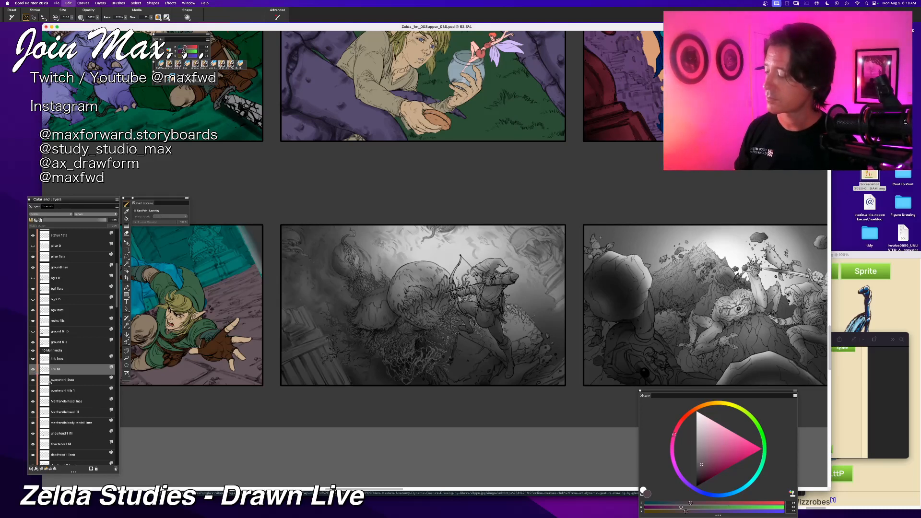
{"action": "key", "text": "super+v"}
{"action": "double_click", "coordinate": [56, 370]}
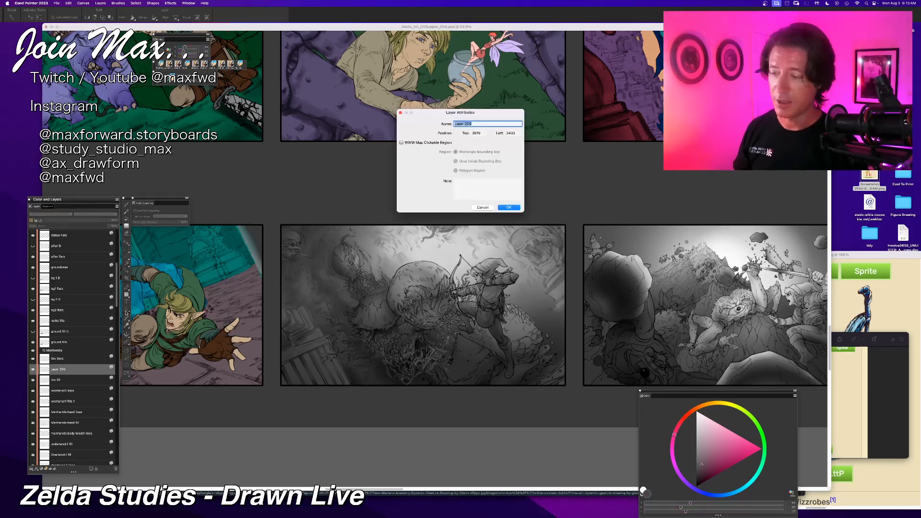
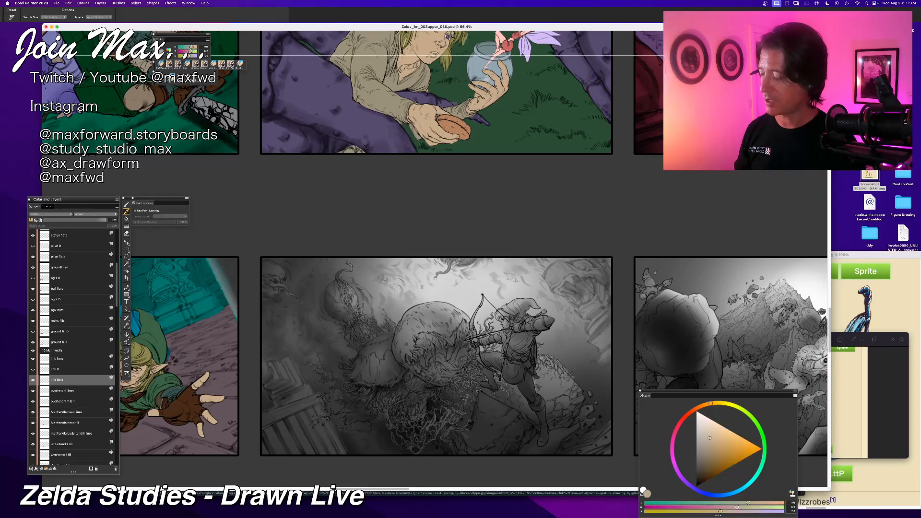
Step: Paint the archer Link's face and bow hand in the light skin tone on his flats layer
{"action": "left_click", "coordinate": [127, 205]}
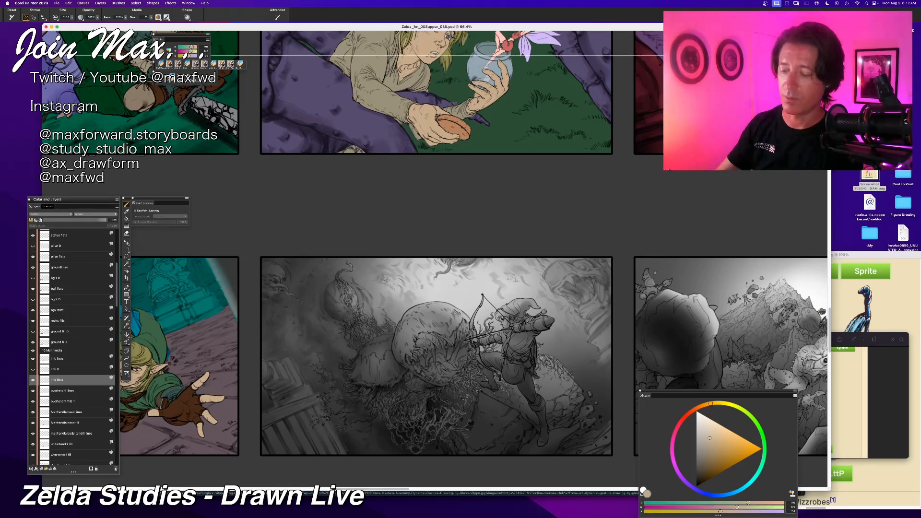
{"action": "mouse_move", "coordinate": [503, 316]}
{"action": "left_mouse_down"}
{"action": "mouse_move", "coordinate": [509, 330]}
{"action": "mouse_move", "coordinate": [516, 320]}
{"action": "left_mouse_up"}
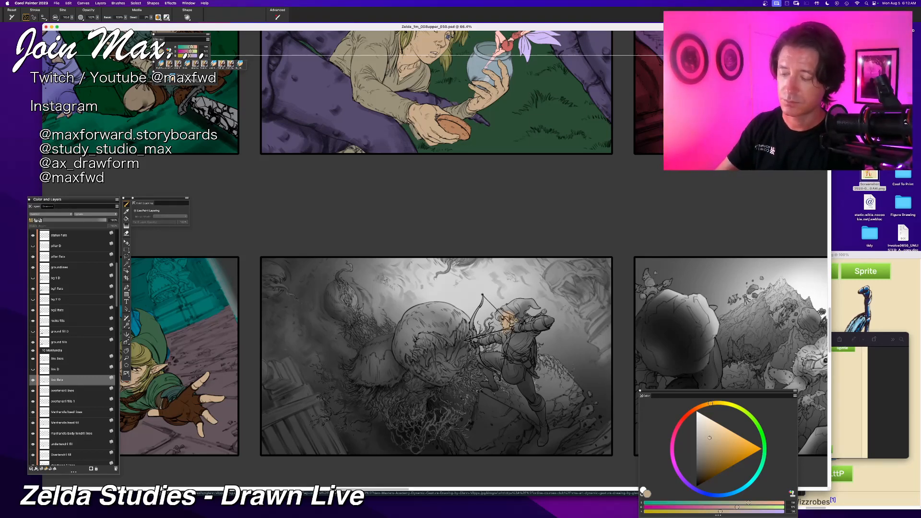
{"action": "mouse_move", "coordinate": [513, 313]}
{"action": "left_mouse_down"}
{"action": "mouse_move", "coordinate": [522, 312]}
{"action": "mouse_move", "coordinate": [519, 322]}
{"action": "left_mouse_up"}
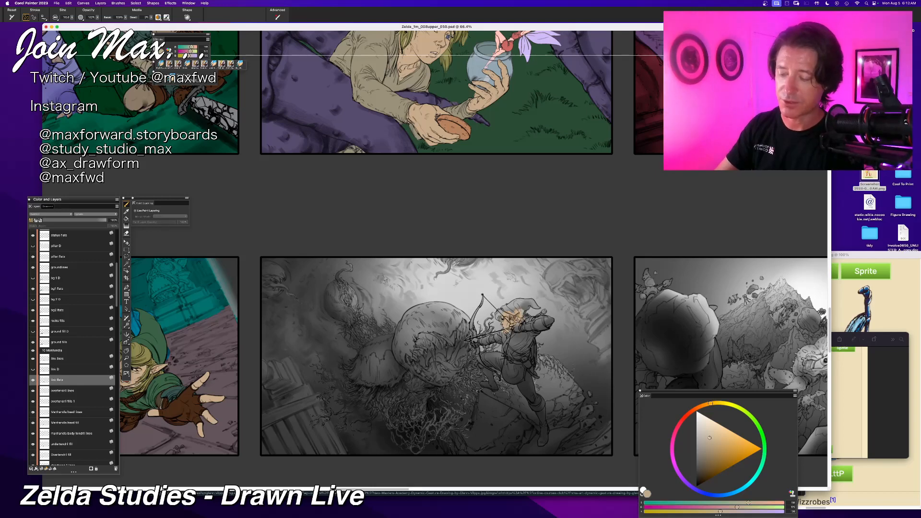
{"action": "left_click_drag", "start_coordinate": [472, 346], "coordinate": [480, 346]}
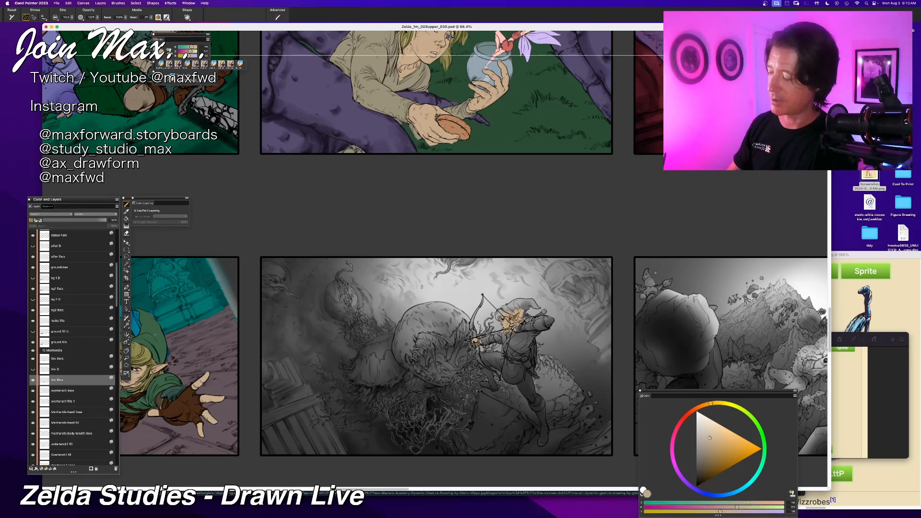
Step: Colour the archer's cap green and his hair blond with tones sampled from Link in the neighbouring blue-monster panel
{"action": "left_click", "coordinate": [164, 347], "text": "alt"}
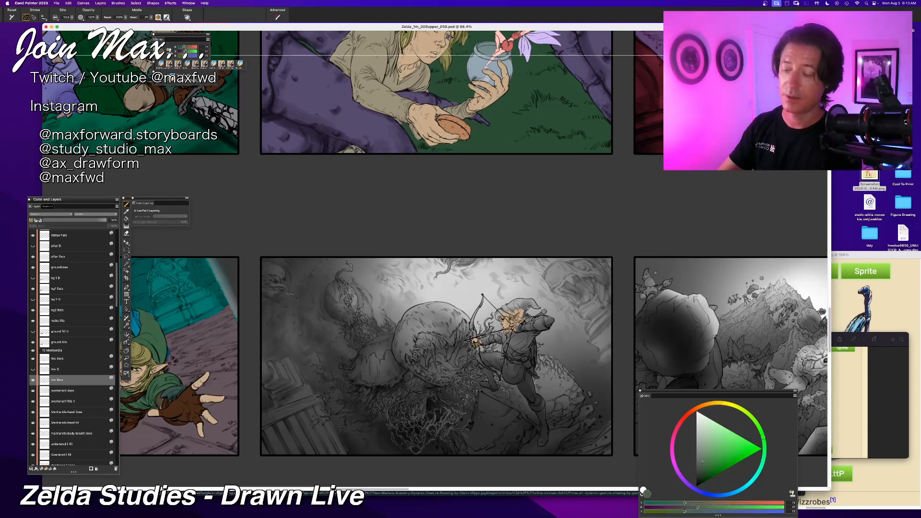
{"action": "mouse_move", "coordinate": [517, 310]}
{"action": "left_mouse_down"}
{"action": "mouse_move", "coordinate": [536, 308]}
{"action": "mouse_move", "coordinate": [506, 308]}
{"action": "mouse_move", "coordinate": [515, 314]}
{"action": "left_mouse_up"}
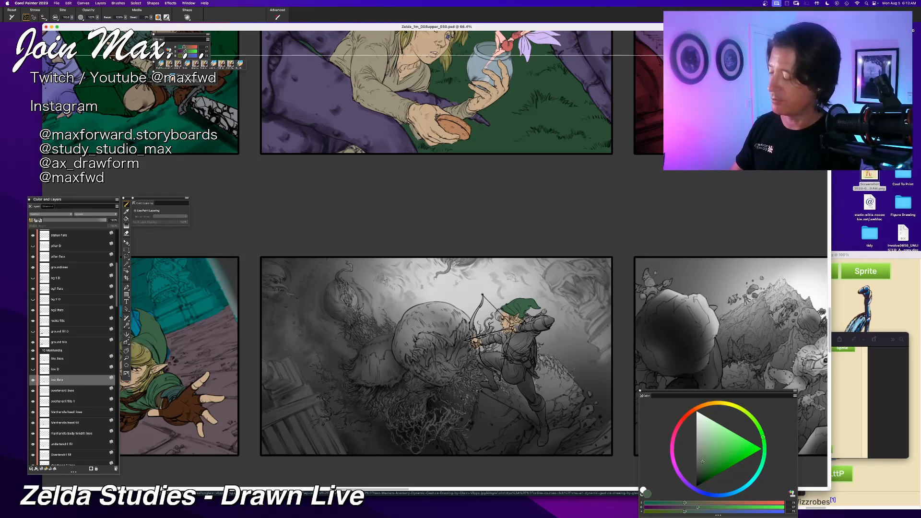
{"action": "left_click", "coordinate": [147, 352], "text": "alt"}
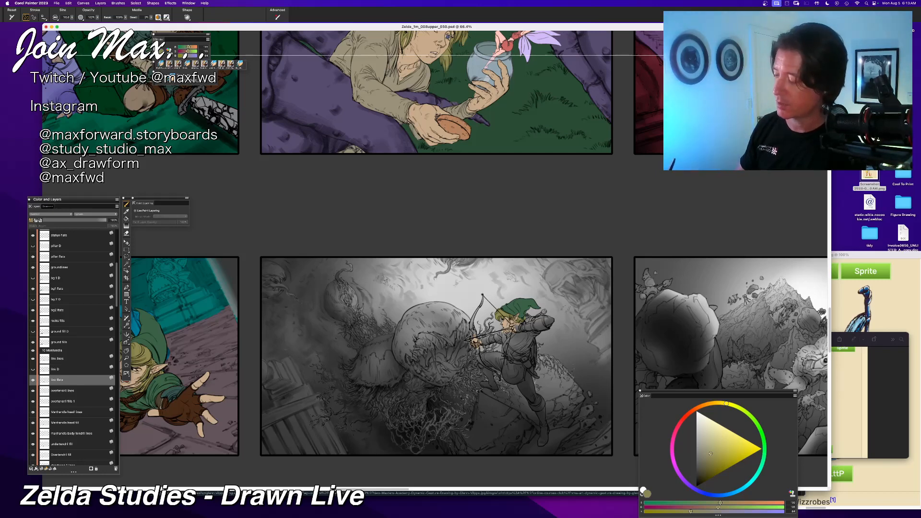
Step: Fill the archer's tunic with the green sampled from Link's clothing in the neighbouring panel
{"action": "key", "text": "x"}
{"action": "key", "text": "b"}
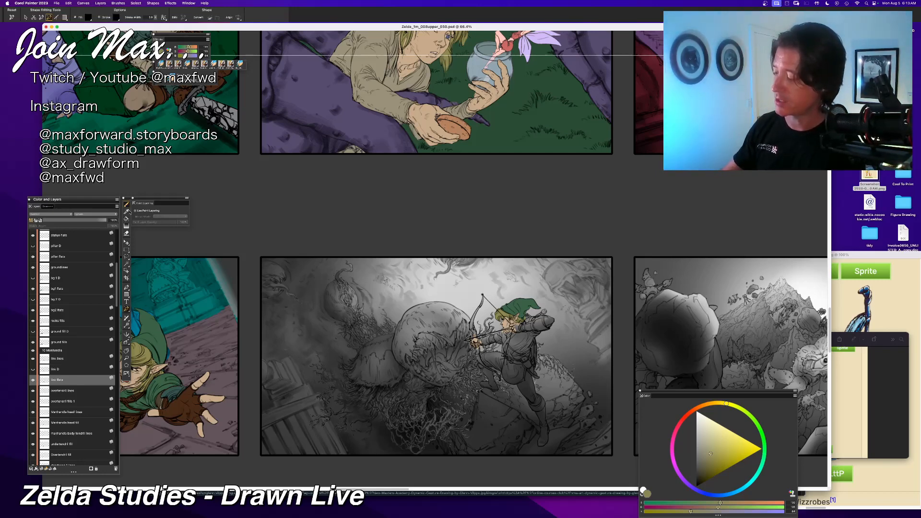
{"action": "left_click", "coordinate": [154, 329], "text": "alt"}
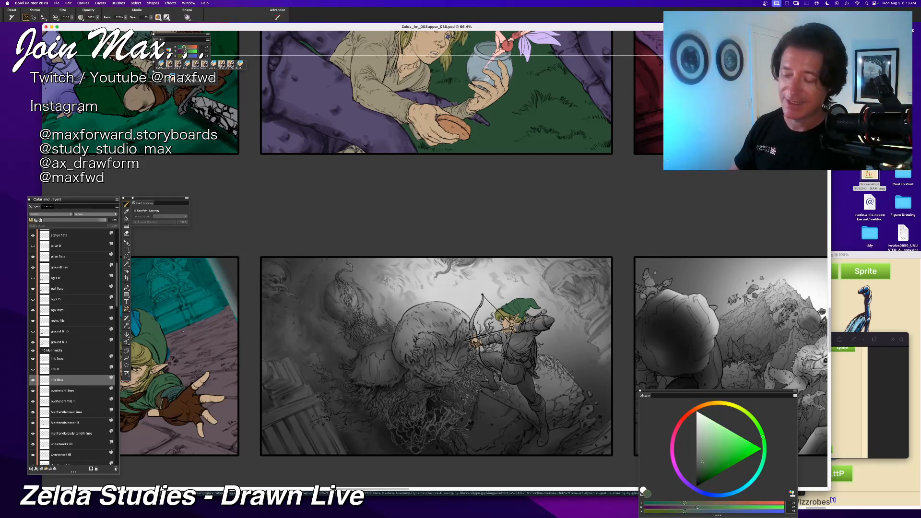
{"action": "mouse_move", "coordinate": [525, 338]}
{"action": "left_mouse_down"}
{"action": "mouse_move", "coordinate": [512, 367]}
{"action": "mouse_move", "coordinate": [526, 379]}
{"action": "mouse_move", "coordinate": [508, 377]}
{"action": "left_mouse_up"}
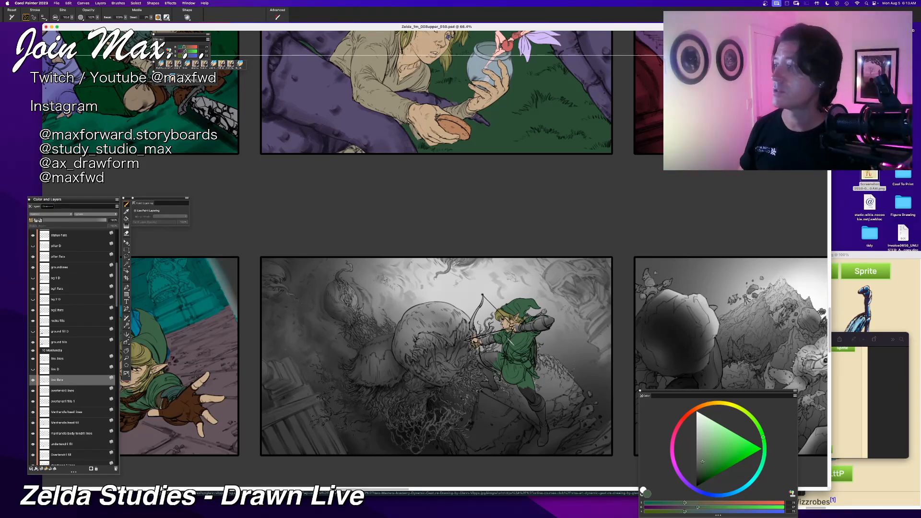
Step: Paint both of the archer's trouser legs in the tan sampled from Link in the blue-monster panel
{"action": "key", "text": "super+Tab"}
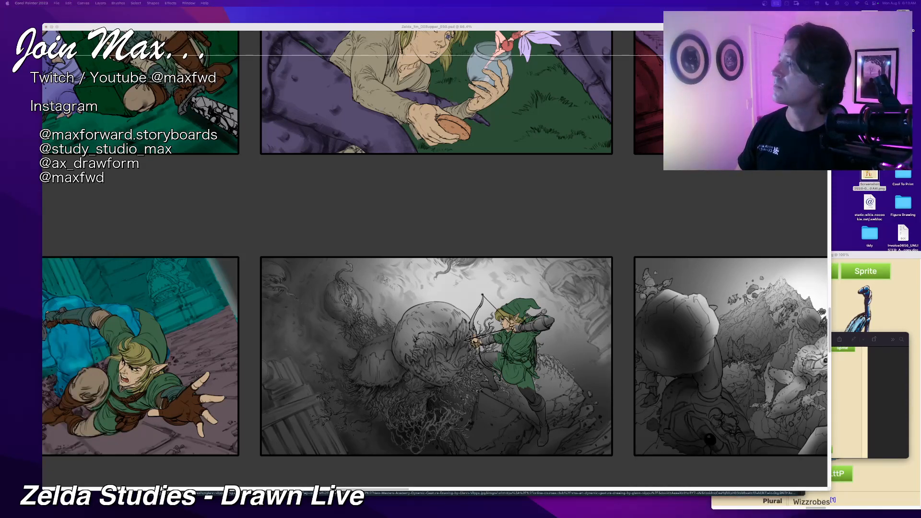
{"action": "key", "text": "super+Tab"}
{"action": "key", "text": "super+plus"}
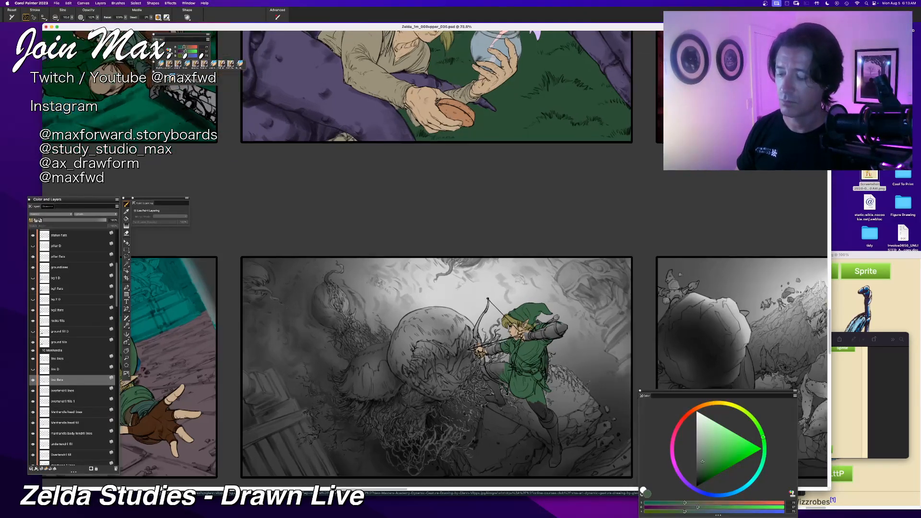
{"action": "left_click_drag", "start_coordinate": [425, 186], "coordinate": [404, 181]}
{"action": "key", "text": "super+minus"}
{"action": "key", "text": "super+minus"}
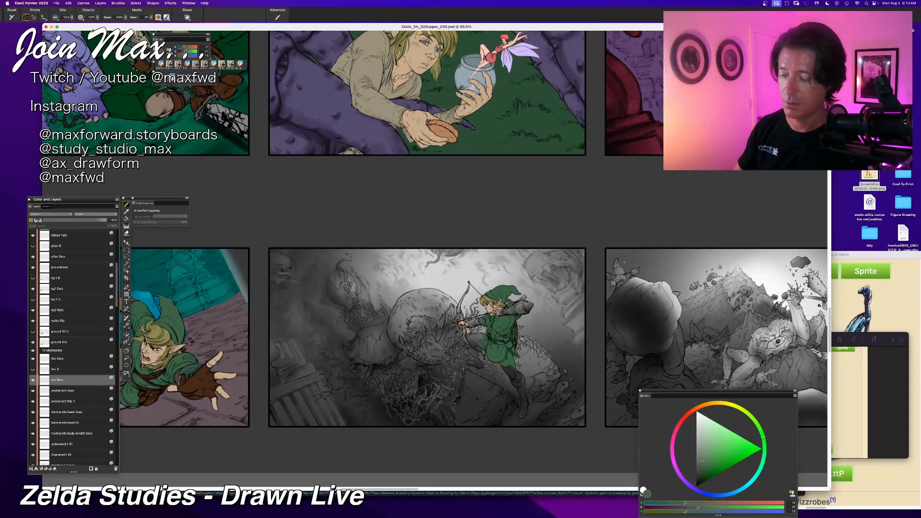
{"action": "left_click_drag", "start_coordinate": [415, 420], "coordinate": [434, 413]}
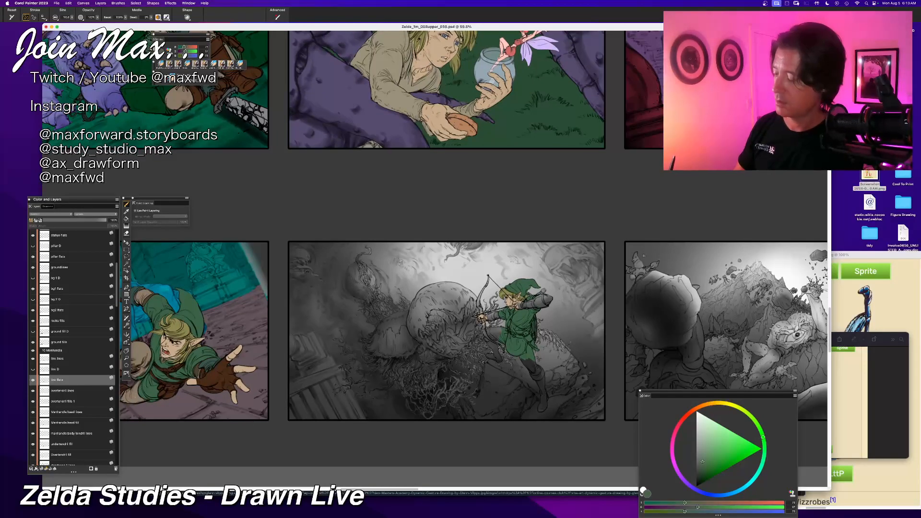
{"action": "left_click", "coordinate": [144, 398], "text": "alt"}
{"action": "left_click_drag", "start_coordinate": [526, 358], "coordinate": [539, 373]}
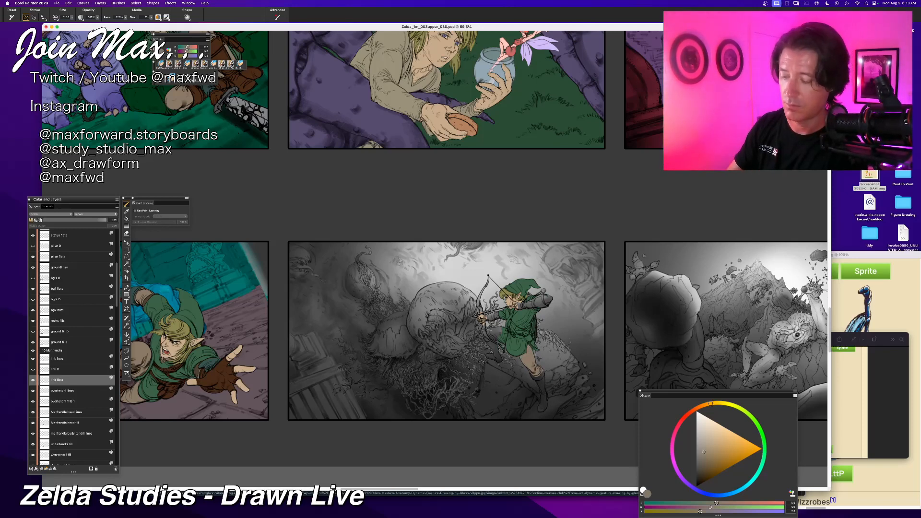
{"action": "left_click_drag", "start_coordinate": [489, 333], "coordinate": [502, 336]}
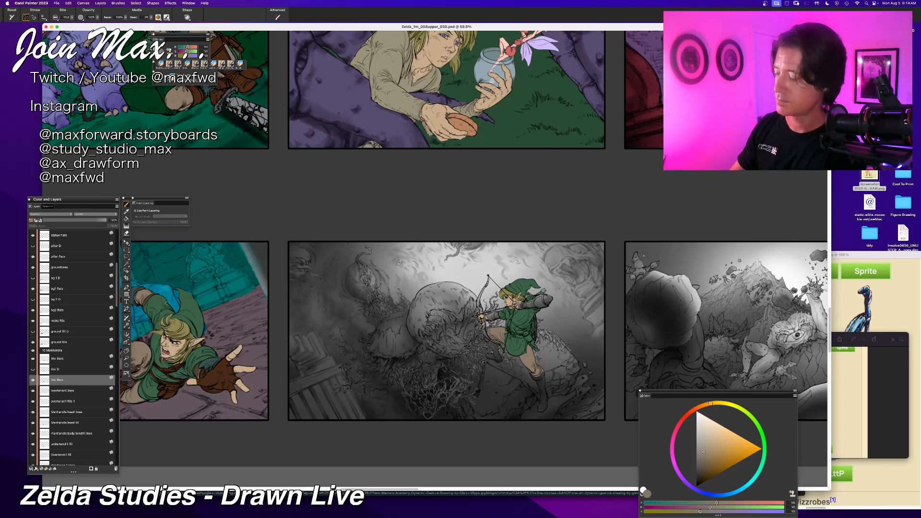
Step: Paint the glove on the archer's bow hand dark brown, then sample the neighbouring Link's tan
{"action": "left_click", "coordinate": [211, 379], "text": "alt"}
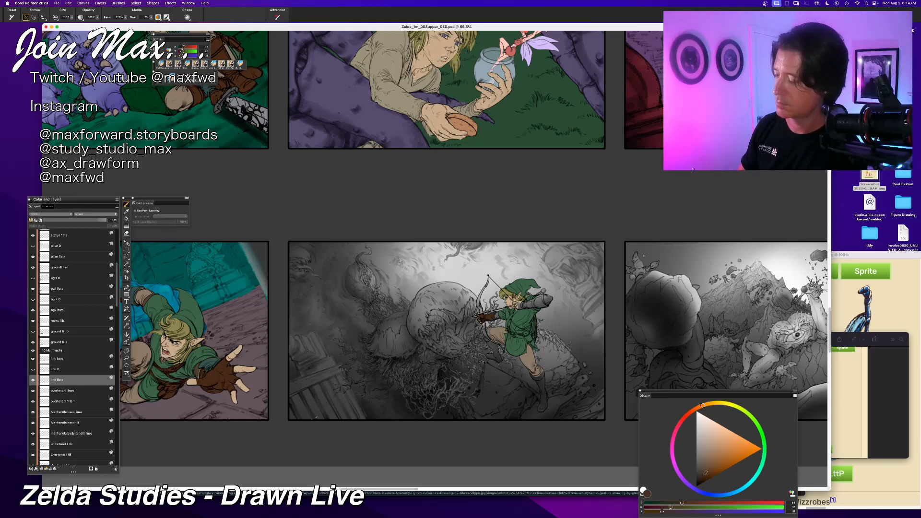
{"action": "left_click", "coordinate": [145, 292], "text": "alt"}
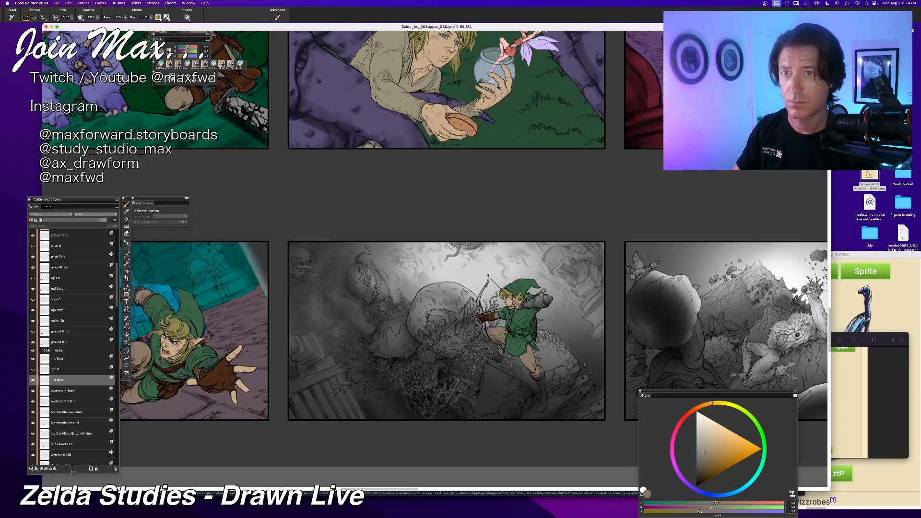
{"action": "scroll", "coordinate": [435, 252], "scroll_direction": "right", "scroll_amount": 2}
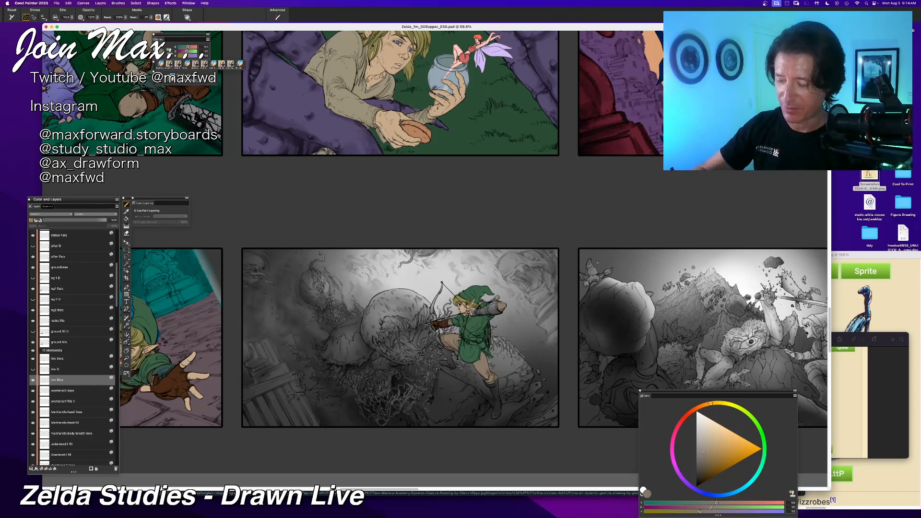
Step: Paint the archer's drawing-arm bracer and the gear on his back dark brown, using the colour of his bow-hand glove
{"action": "left_click", "coordinate": [474, 323], "text": "alt"}
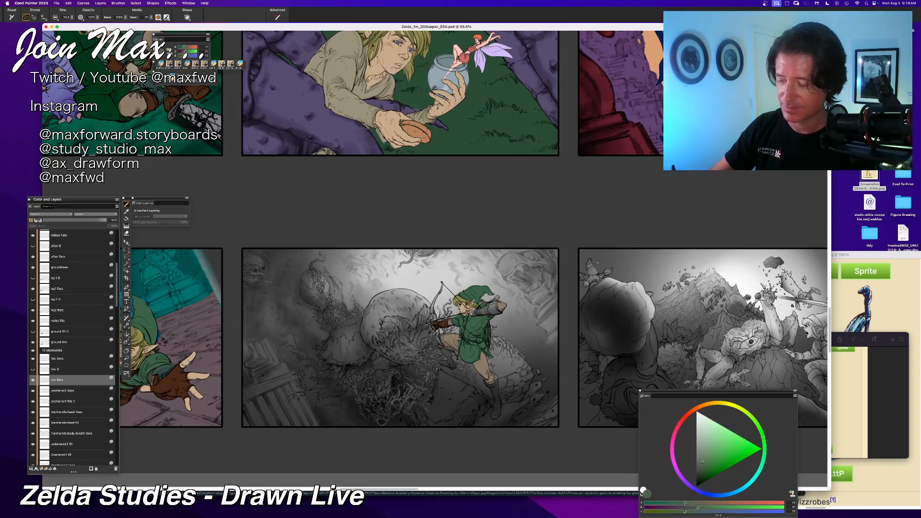
{"action": "left_click", "coordinate": [443, 324], "text": "alt"}
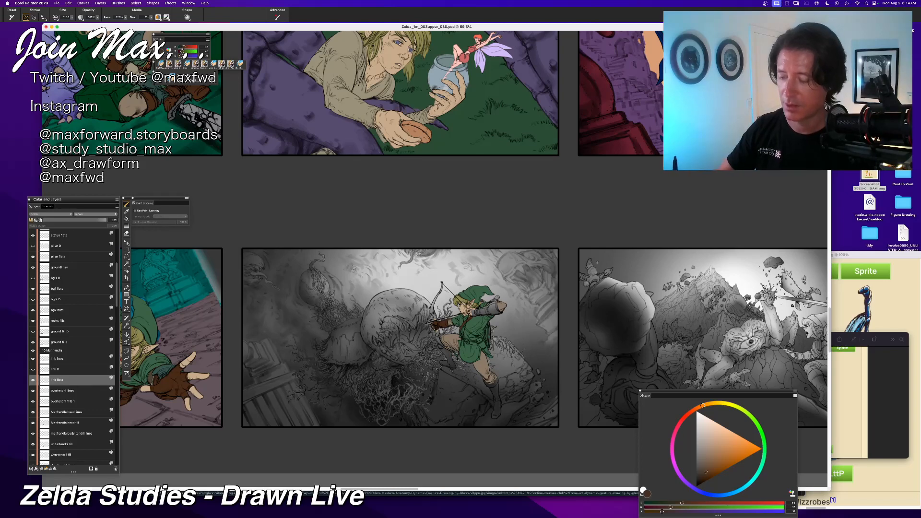
{"action": "key", "text": "super+equal"}
{"action": "key", "text": "super+equal"}
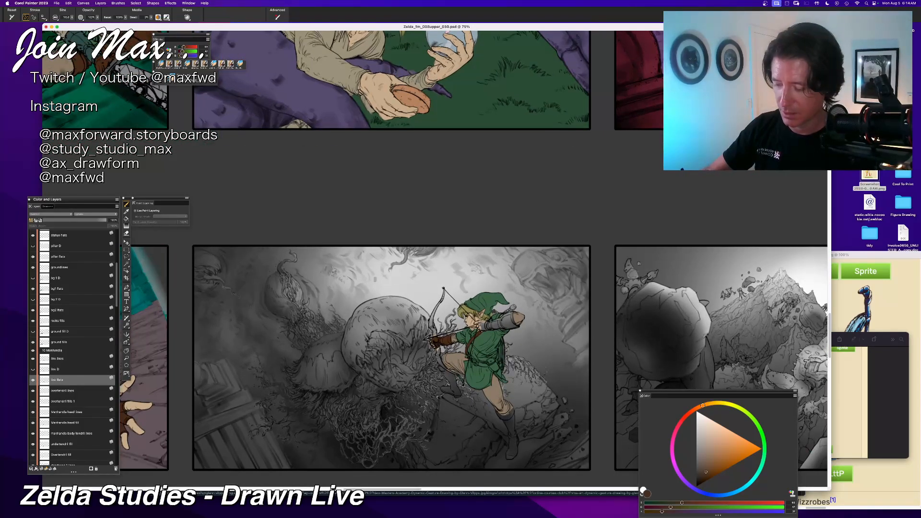
{"action": "left_click_drag", "start_coordinate": [410, 355], "coordinate": [365, 358]}
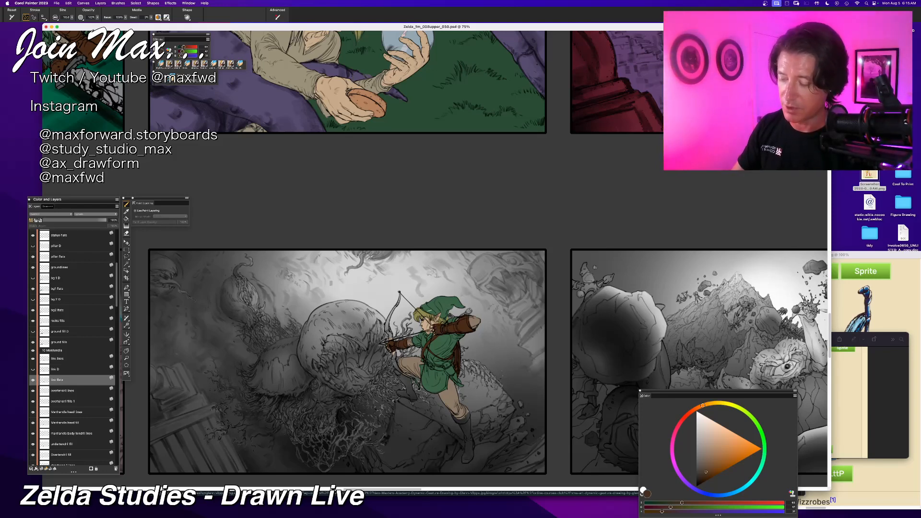
Step: Retouch the archer's tunic with its sampled green, and paint his belt and waist pouch dark brown
{"action": "left_click", "coordinate": [443, 337], "text": "alt"}
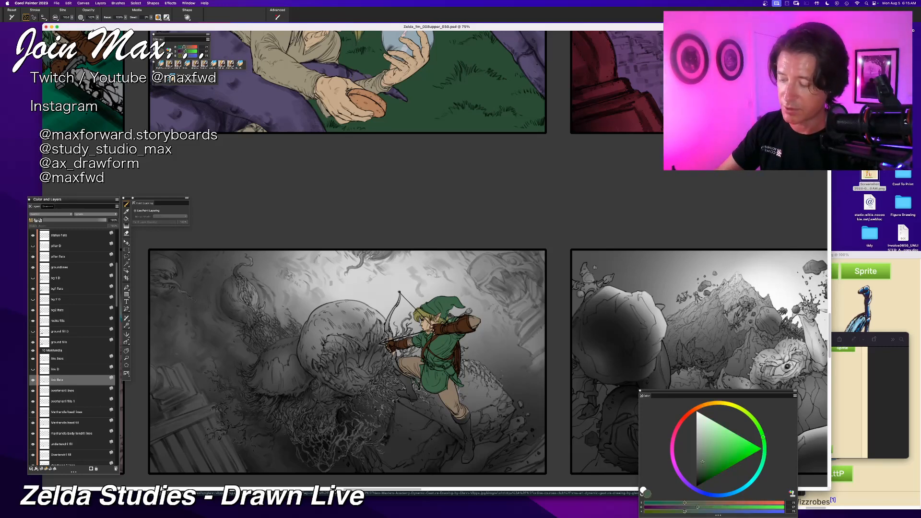
{"action": "left_click", "coordinate": [453, 347], "text": "alt"}
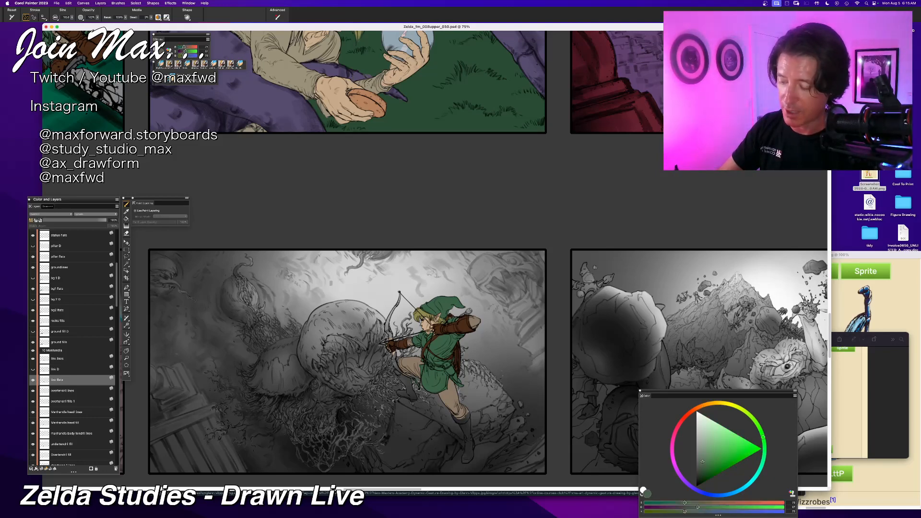
{"action": "key", "text": "super+z"}
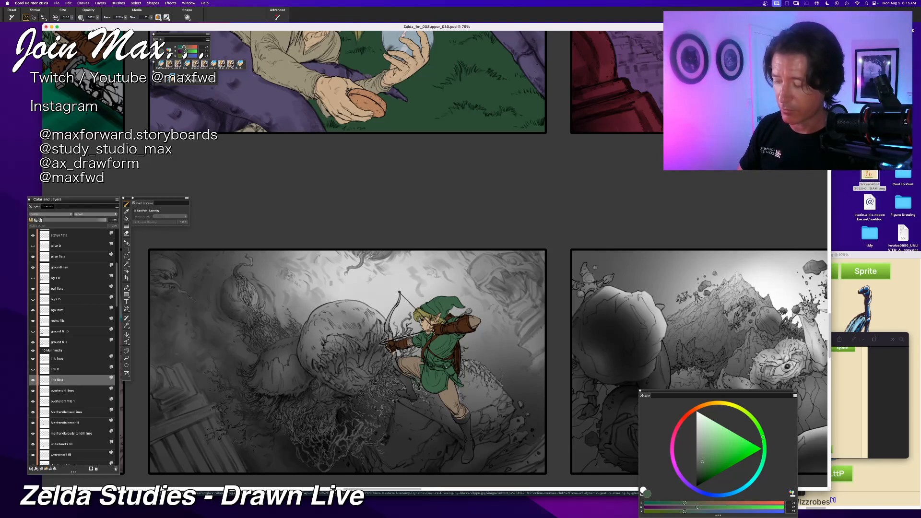
{"action": "left_click", "coordinate": [448, 368], "text": "alt"}
{"action": "left_click_drag", "start_coordinate": [446, 365], "coordinate": [452, 372]}
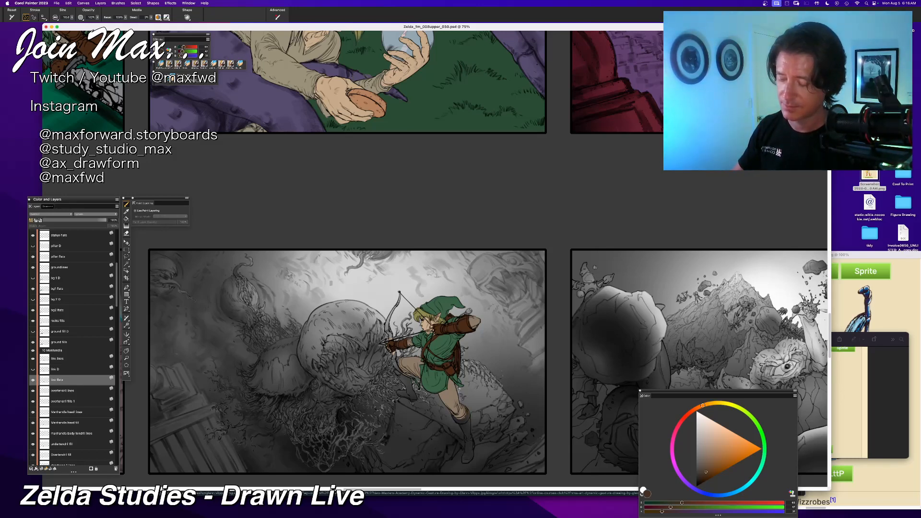
Step: Paint both of the archer's boots dark brown, from the planted front foot to the raised rear foot
{"action": "left_click_drag", "start_coordinate": [466, 460], "coordinate": [429, 340]}
{"action": "key", "text": "super+plus"}
{"action": "key", "text": "super+plus"}
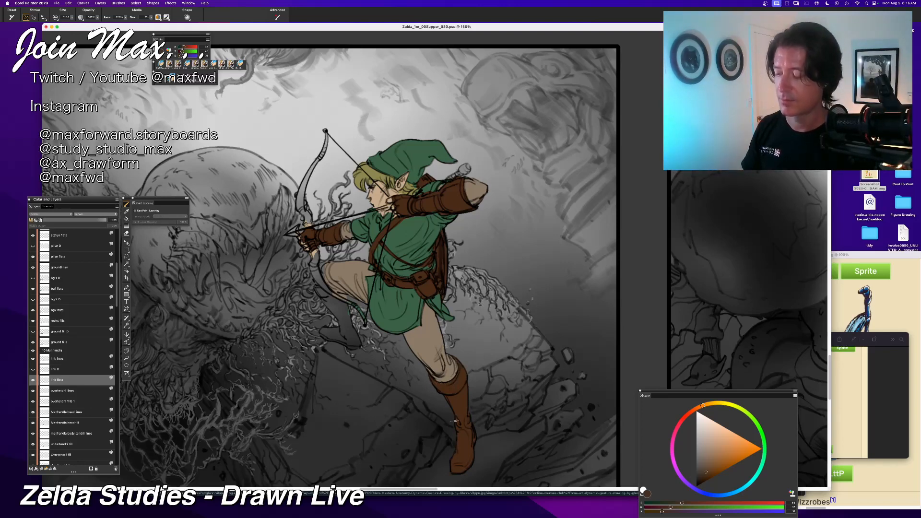
{"action": "left_click_drag", "start_coordinate": [455, 421], "coordinate": [491, 456]}
{"action": "left_click_drag", "start_coordinate": [350, 319], "coordinate": [384, 366]}
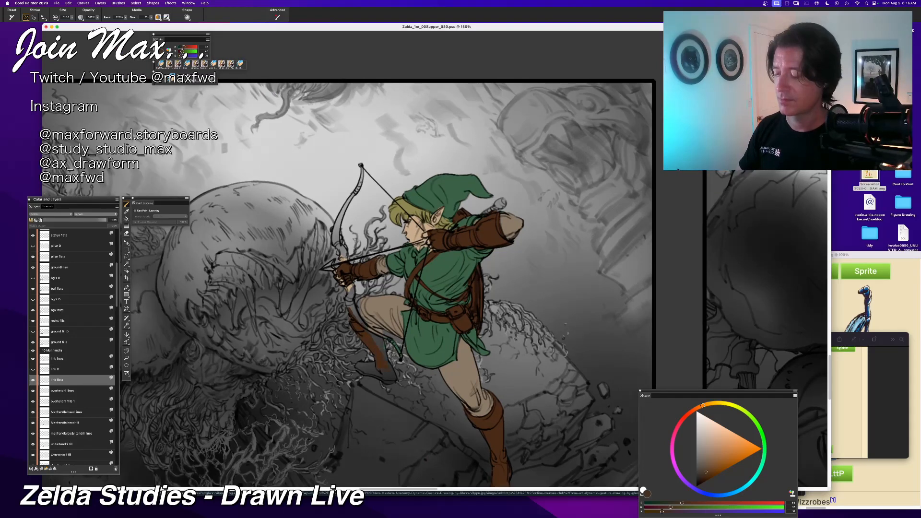
{"action": "mouse_move", "coordinate": [370, 332]}
{"action": "left_mouse_down"}
{"action": "mouse_move", "coordinate": [386, 357]}
{"action": "mouse_move", "coordinate": [358, 367]}
{"action": "left_mouse_up"}
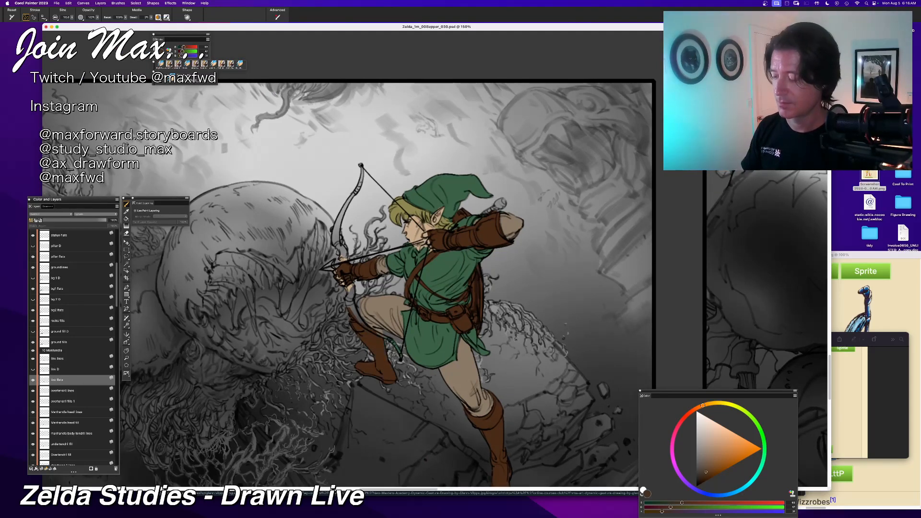
{"action": "left_click_drag", "start_coordinate": [383, 337], "coordinate": [371, 328]}
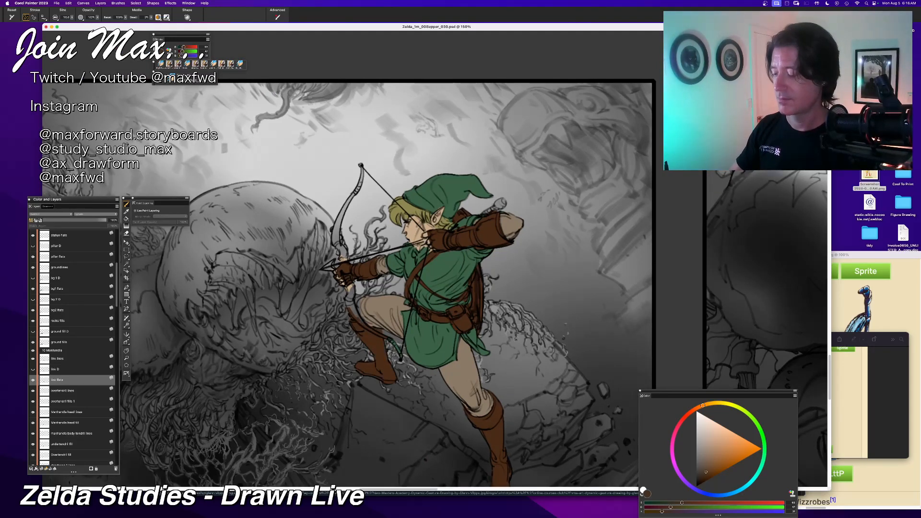
Step: Retouch the archer's raised knee with its sampled tan, and pick up the bow-hand glove's dark brown again
{"action": "left_click", "coordinate": [365, 305], "text": "alt"}
{"action": "left_click_drag", "start_coordinate": [360, 303], "coordinate": [363, 329]}
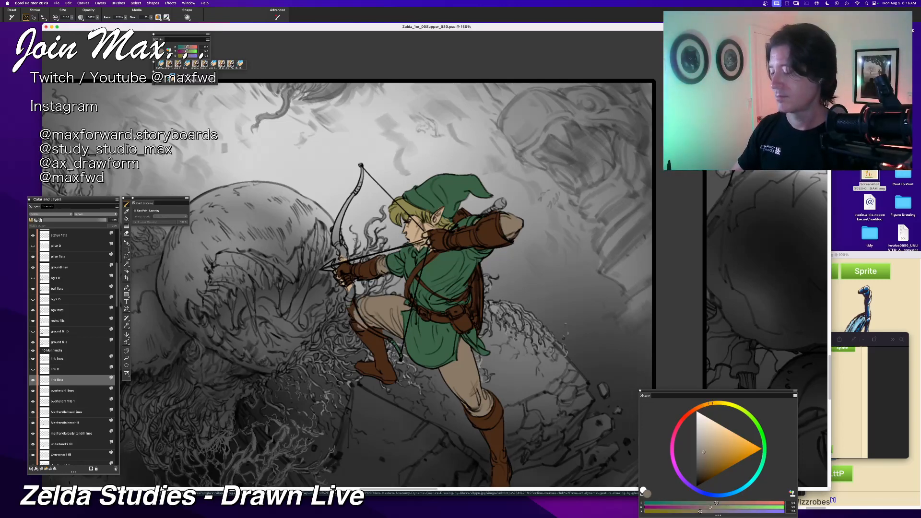
{"action": "left_click", "coordinate": [345, 275], "text": "alt"}
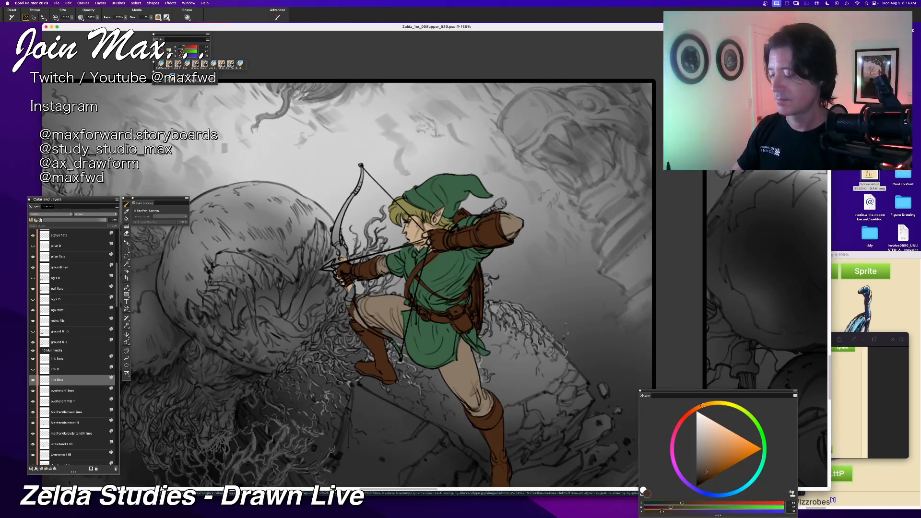
{"action": "left_click_drag", "start_coordinate": [363, 350], "coordinate": [337, 358]}
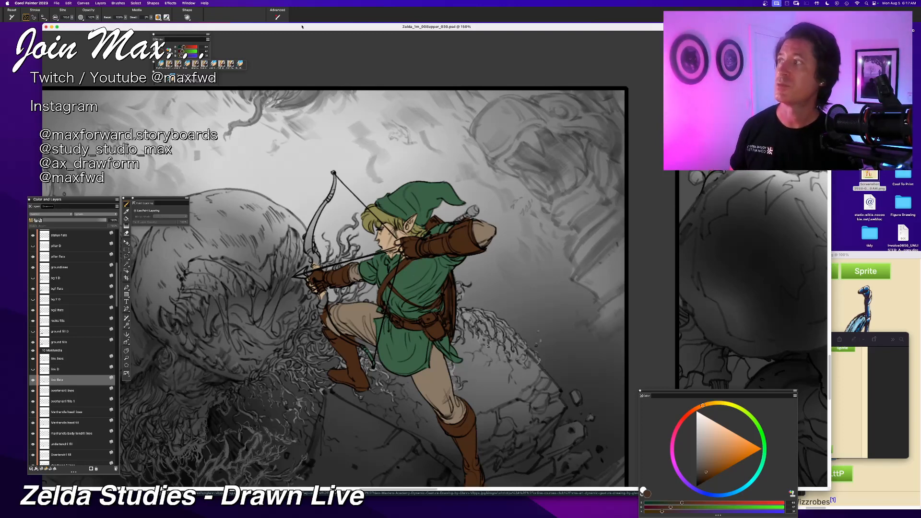
{"action": "key", "text": "Tab"}
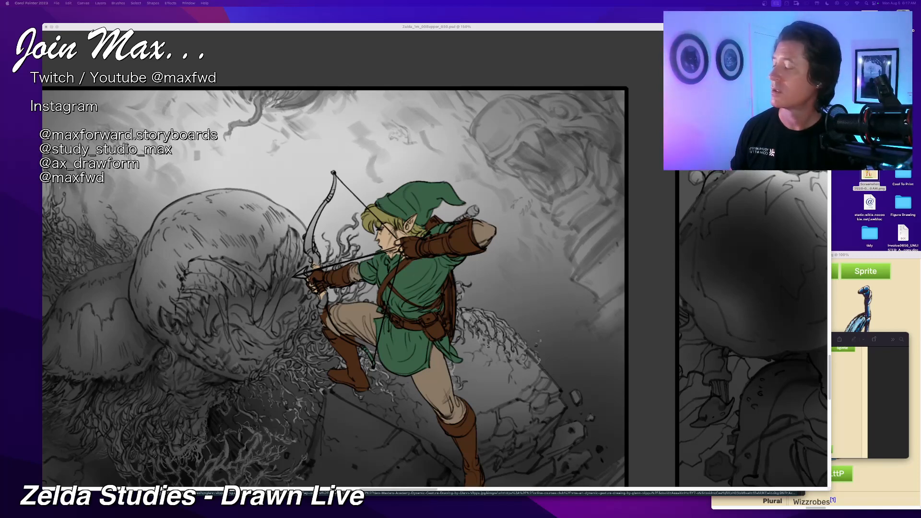
{"action": "left_click", "coordinate": [465, 32]}
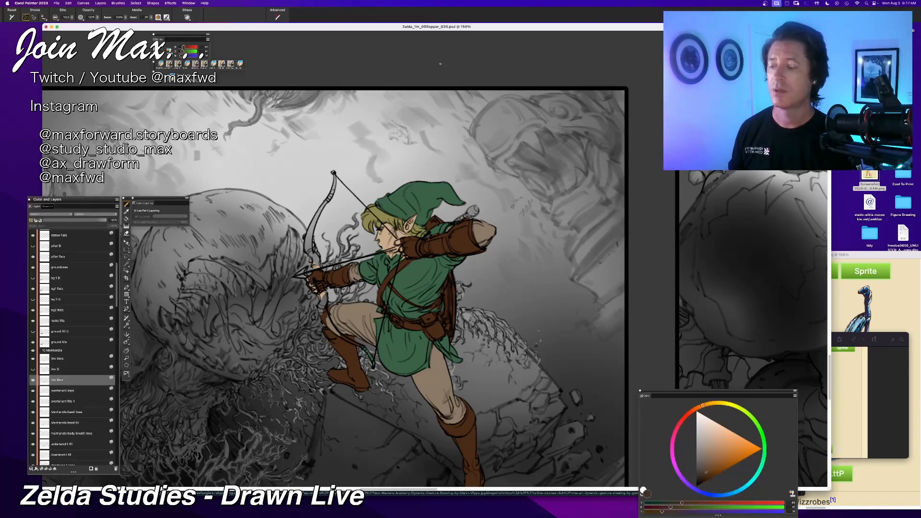
{"action": "key", "text": "super+minus"}
{"action": "key", "text": "super+minus"}
{"action": "key", "text": "super+equal"}
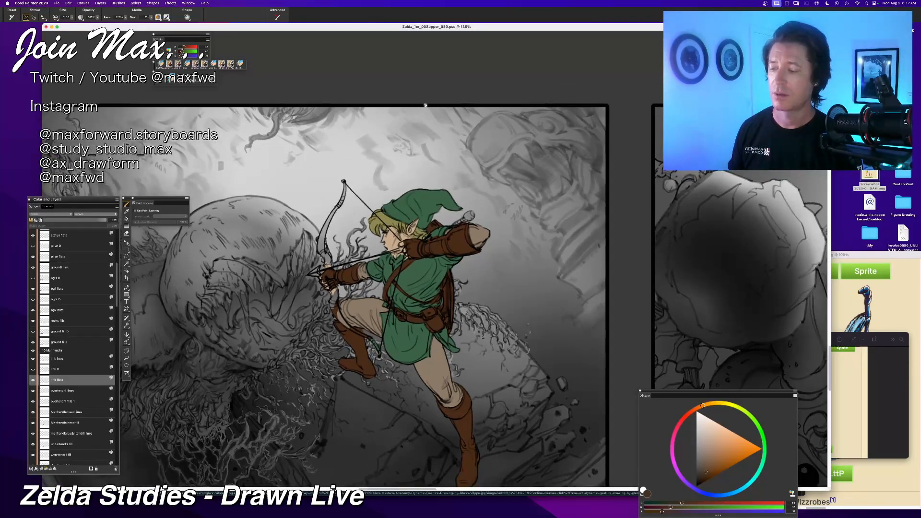
{"action": "left_click_drag", "start_coordinate": [426, 105], "coordinate": [408, 91]}
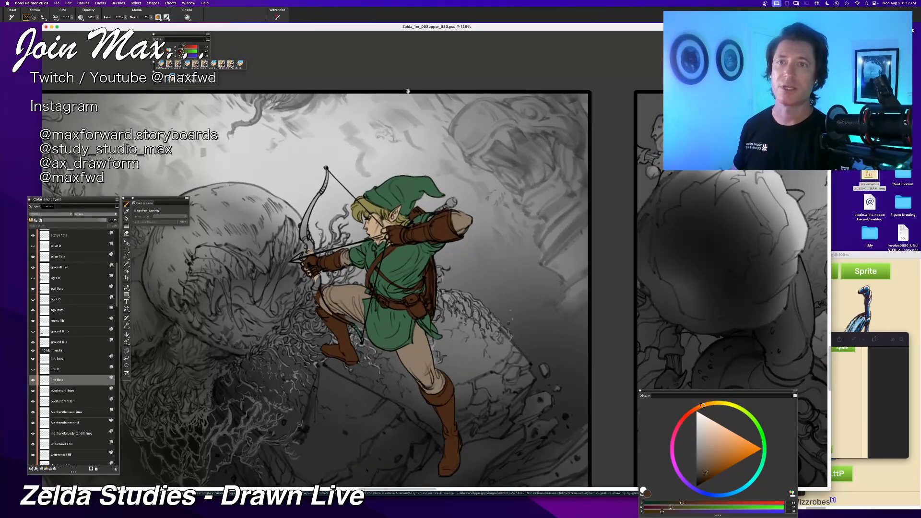
{"action": "left_click", "coordinate": [410, 188], "text": "alt"}
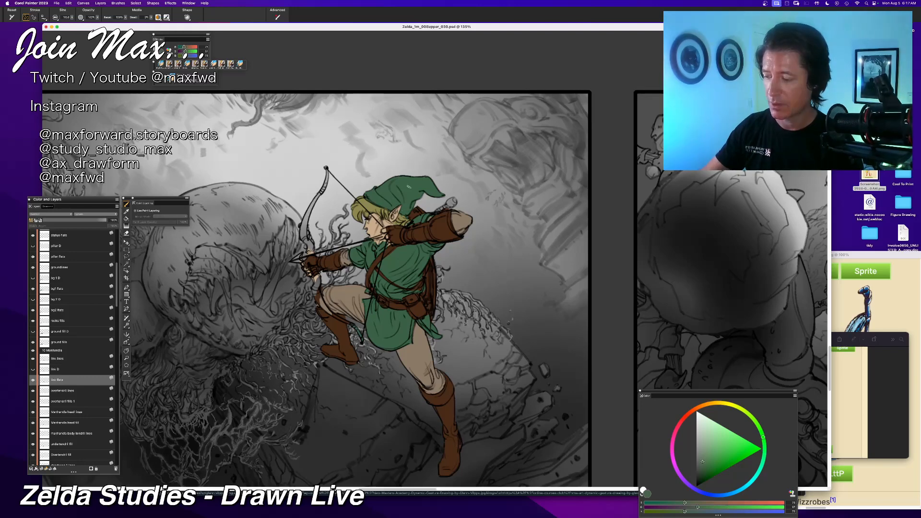
{"action": "left_click", "coordinate": [400, 219], "text": "alt"}
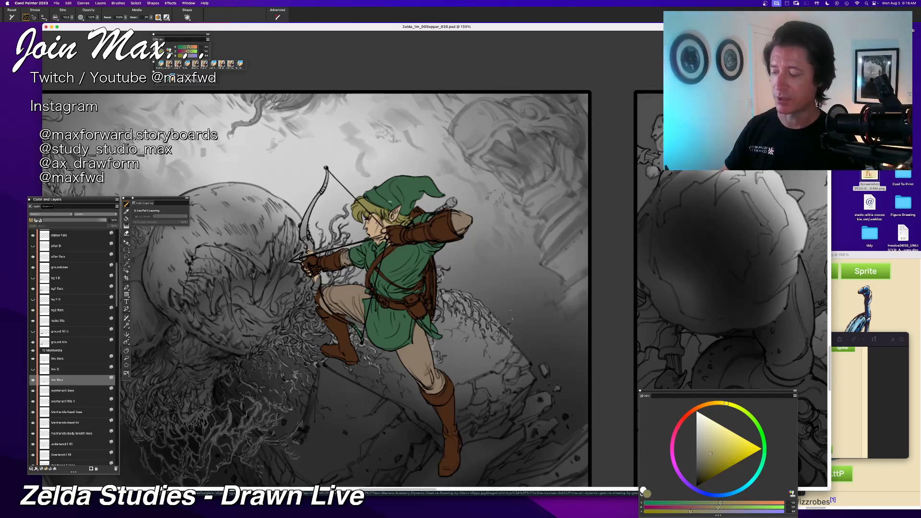
{"action": "left_click", "coordinate": [425, 279], "text": "alt"}
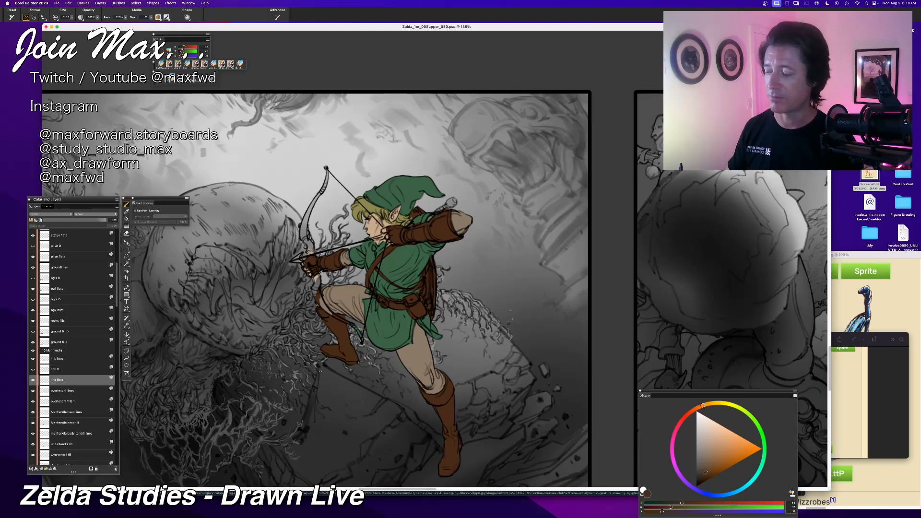
{"action": "left_click_drag", "start_coordinate": [285, 426], "coordinate": [268, 408]}
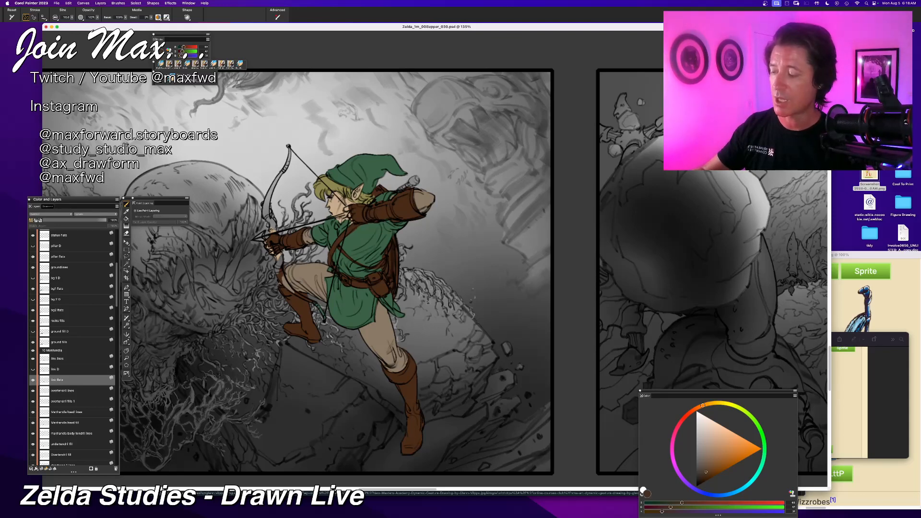
Step: Try a dark muted blue on the part of the bow just below the archer's hand
{"action": "left_click", "coordinate": [353, 224], "text": "alt"}
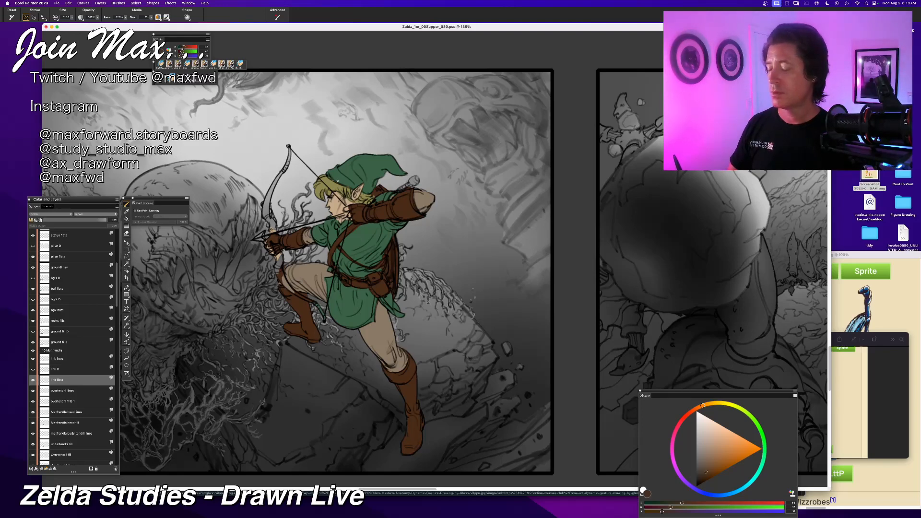
{"action": "left_click", "coordinate": [727, 497]}
{"action": "left_click", "coordinate": [706, 497]}
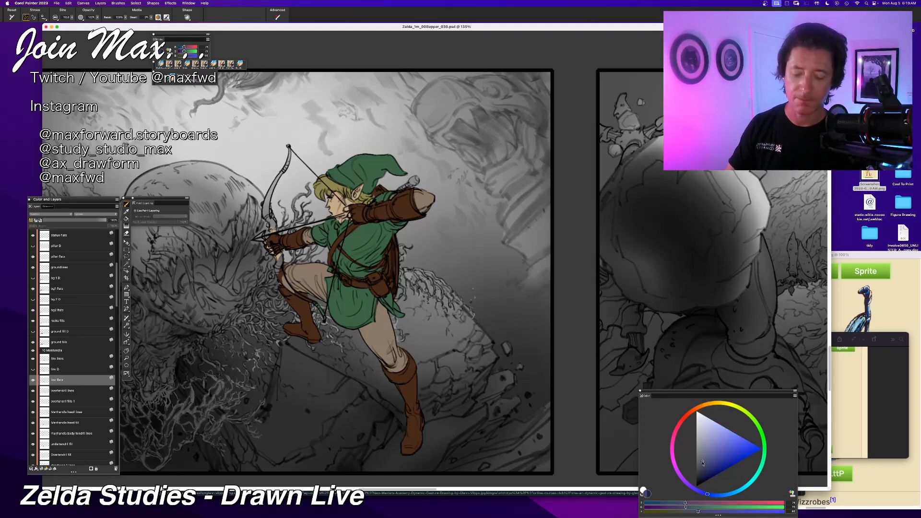
{"action": "mouse_move", "coordinate": [275, 257]}
{"action": "left_mouse_down"}
{"action": "mouse_move", "coordinate": [277, 266]}
{"action": "mouse_move", "coordinate": [280, 257]}
{"action": "left_mouse_up"}
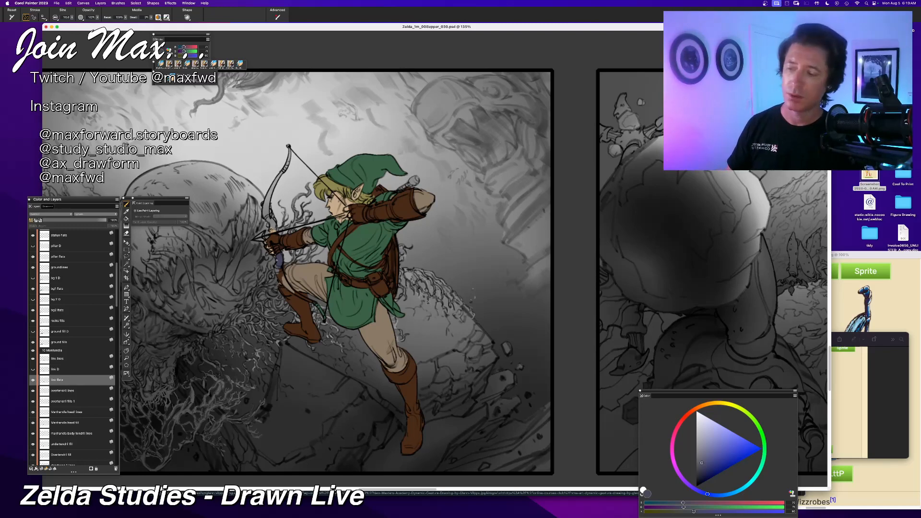
Step: Mix a golden brown and paint the archer's whole bow with it, above and below his hand
{"action": "left_click", "coordinate": [714, 403]}
{"action": "left_click", "coordinate": [717, 404]}
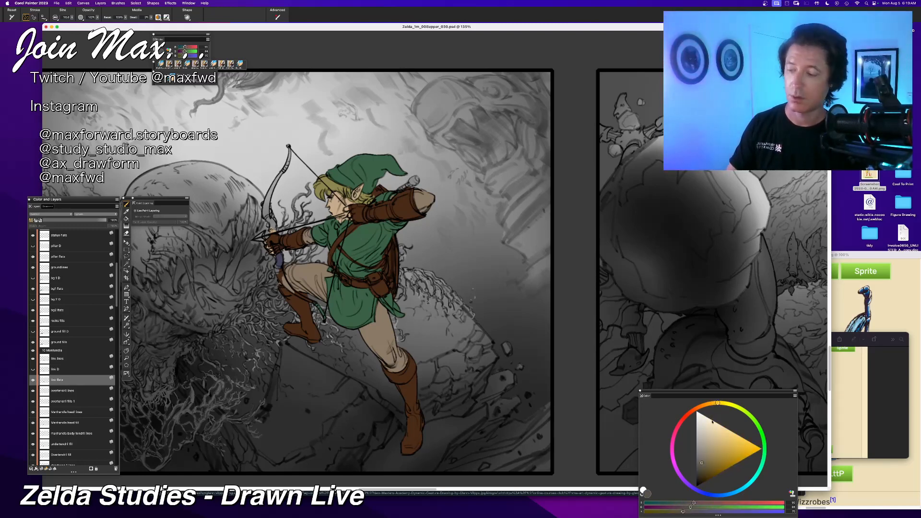
{"action": "left_click", "coordinate": [704, 457]}
{"action": "left_click", "coordinate": [709, 465]}
{"action": "left_click_drag", "start_coordinate": [336, 240], "coordinate": [439, 259]}
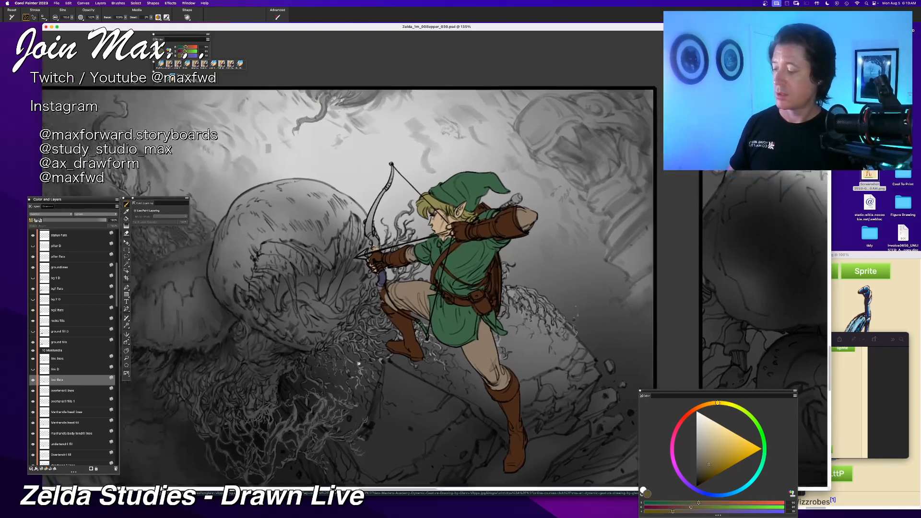
{"action": "mouse_move", "coordinate": [374, 242]}
{"action": "left_mouse_down"}
{"action": "mouse_move", "coordinate": [372, 218]}
{"action": "mouse_move", "coordinate": [392, 166]}
{"action": "left_mouse_up"}
{"action": "left_click", "coordinate": [717, 463]}
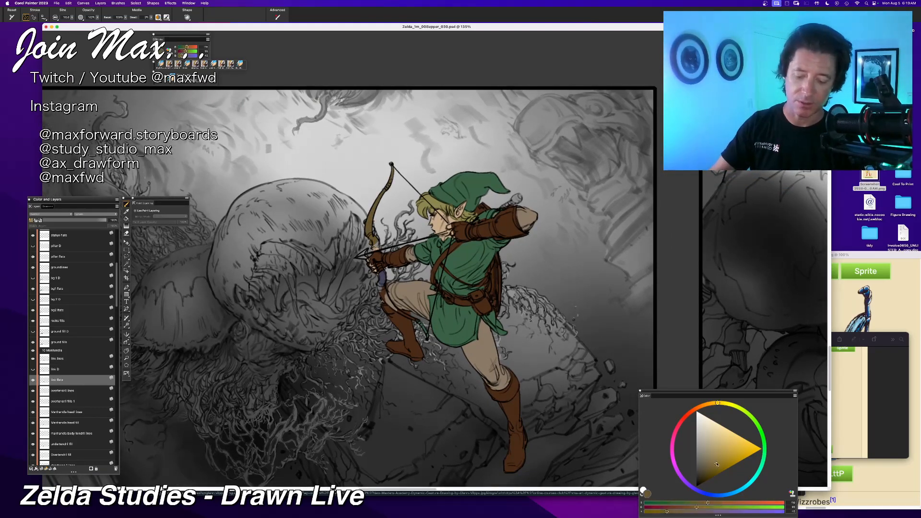
{"action": "left_click_drag", "start_coordinate": [370, 236], "coordinate": [371, 217]}
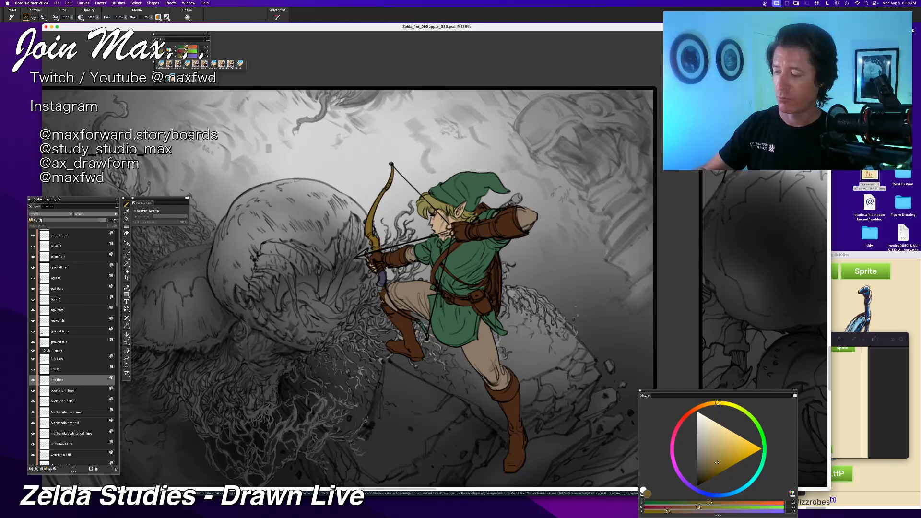
{"action": "left_click_drag", "start_coordinate": [382, 273], "coordinate": [385, 299]}
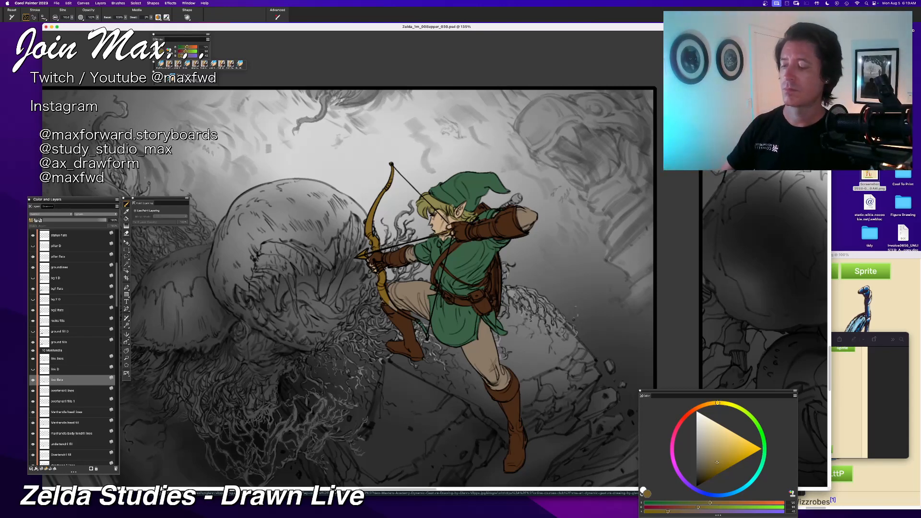
{"action": "key", "text": "super+minus"}
{"action": "key", "text": "super+minus"}
{"action": "key", "text": "super+equal"}
{"action": "key", "text": "super+equal"}
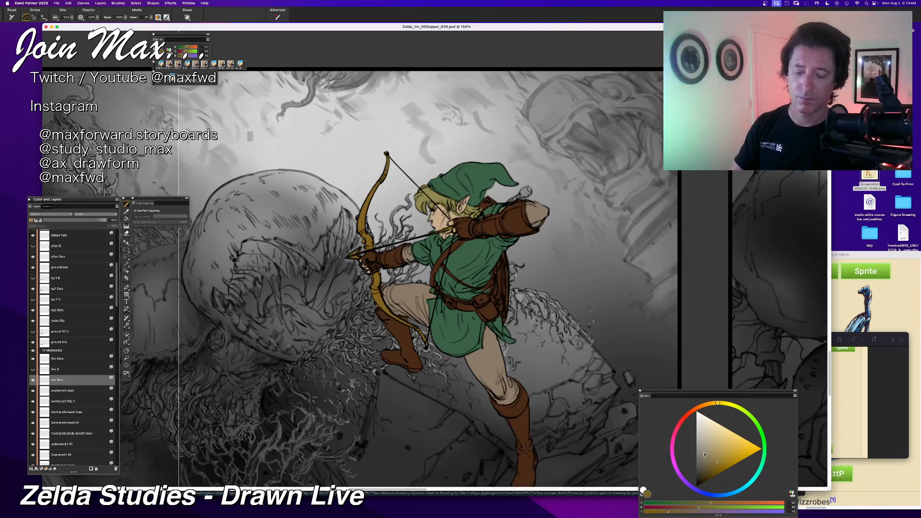
Step: Paint the arrowhead in a lighter, less saturated shade of the bow's colour
{"action": "left_click_drag", "start_coordinate": [715, 460], "coordinate": [703, 443]}
{"action": "mouse_move", "coordinate": [357, 251]}
{"action": "left_mouse_down"}
{"action": "mouse_move", "coordinate": [352, 257]}
{"action": "mouse_move", "coordinate": [359, 250]}
{"action": "left_mouse_up"}
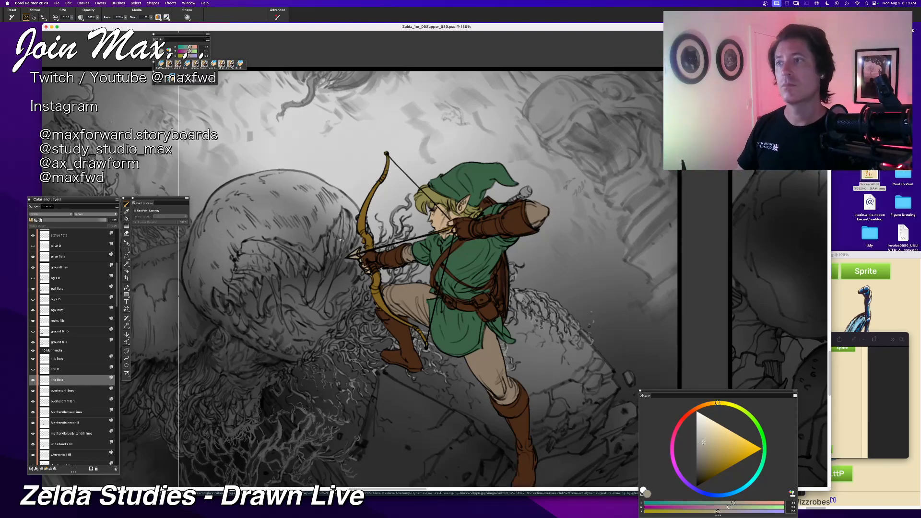
{"action": "key", "text": "super+minus"}
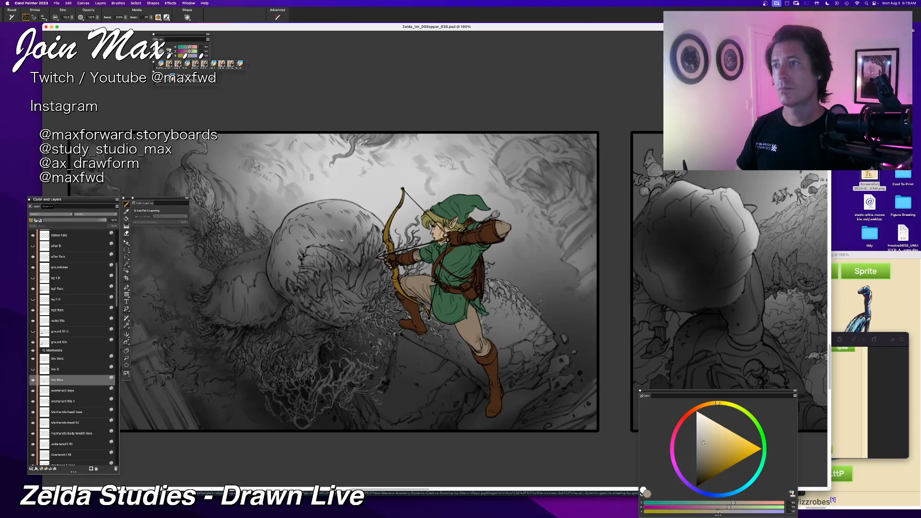
{"action": "key", "text": "super+equal"}
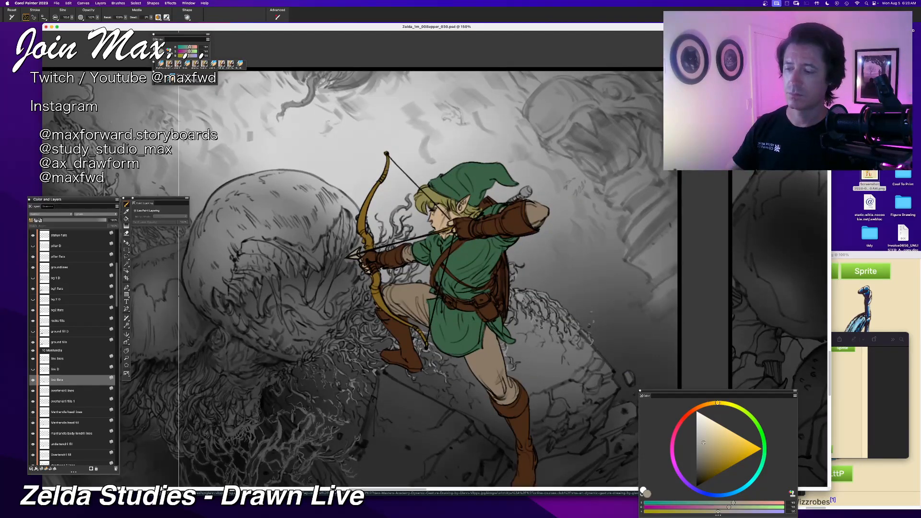
Step: Choose a muted purple and paint the sword hilt behind the archer's shoulder with it
{"action": "left_click", "coordinate": [685, 416]}
{"action": "left_click", "coordinate": [700, 457]}
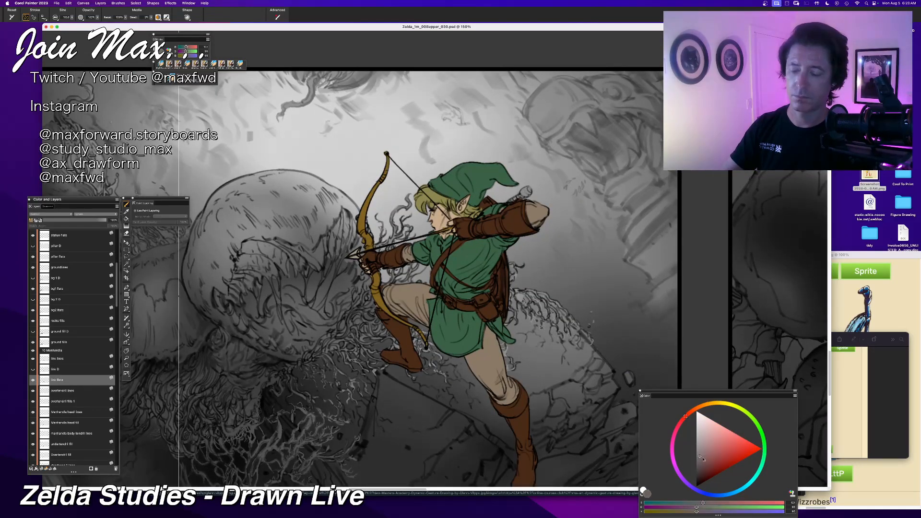
{"action": "left_click", "coordinate": [689, 484]}
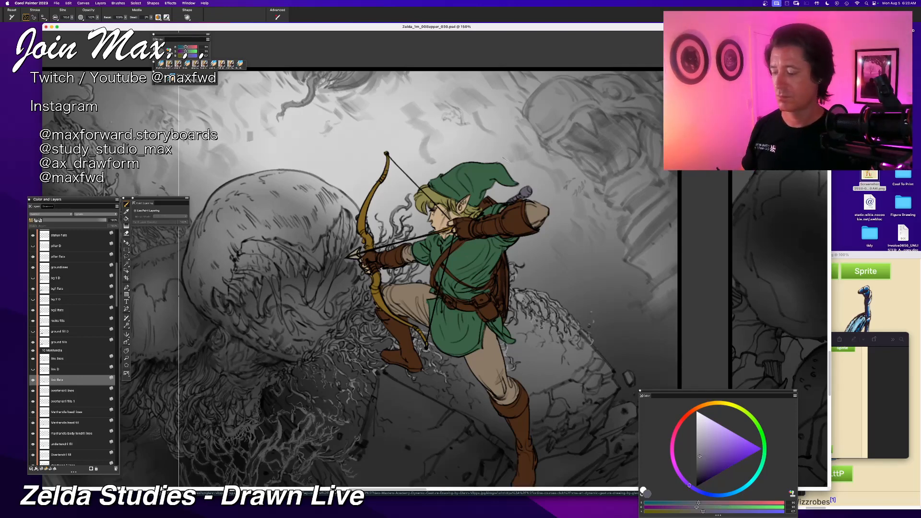
{"action": "key", "text": "super+minus"}
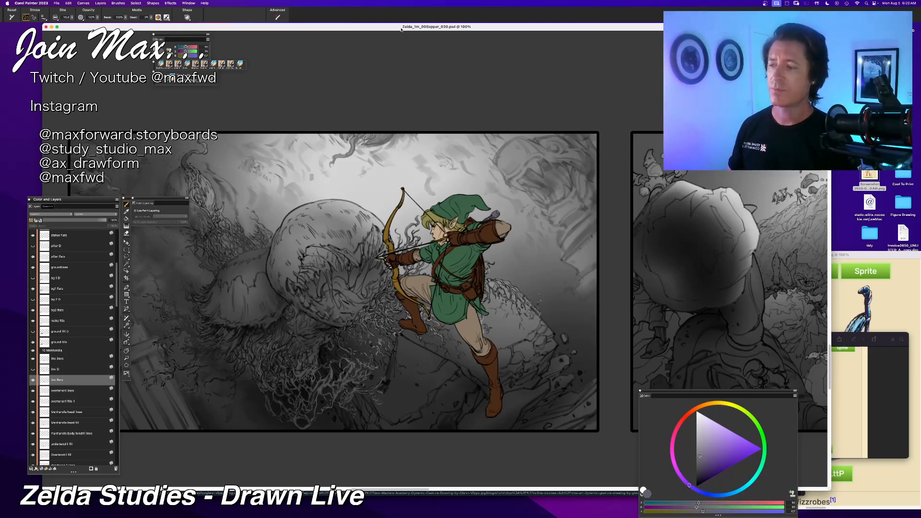
{"action": "key", "text": "super+minus"}
{"action": "key", "text": "super+plus"}
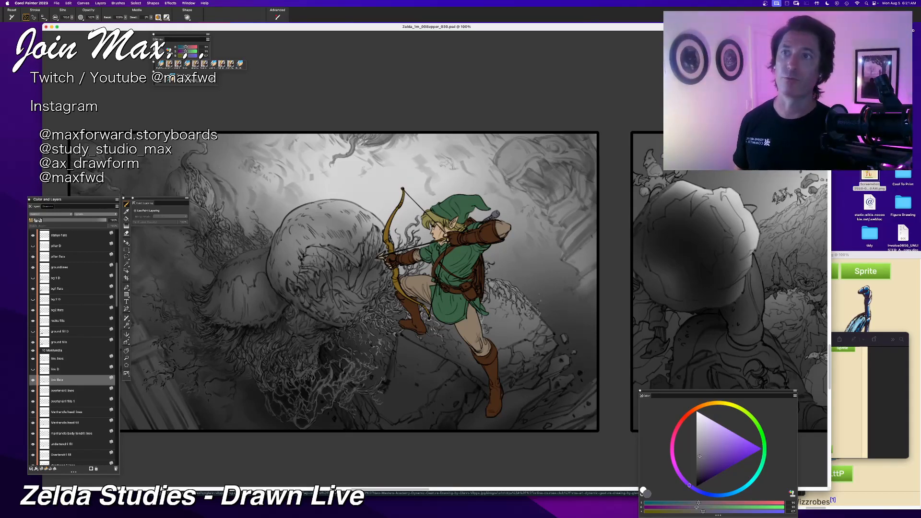
{"action": "scroll", "coordinate": [434, 261], "scroll_direction": "down", "scroll_amount": 3}
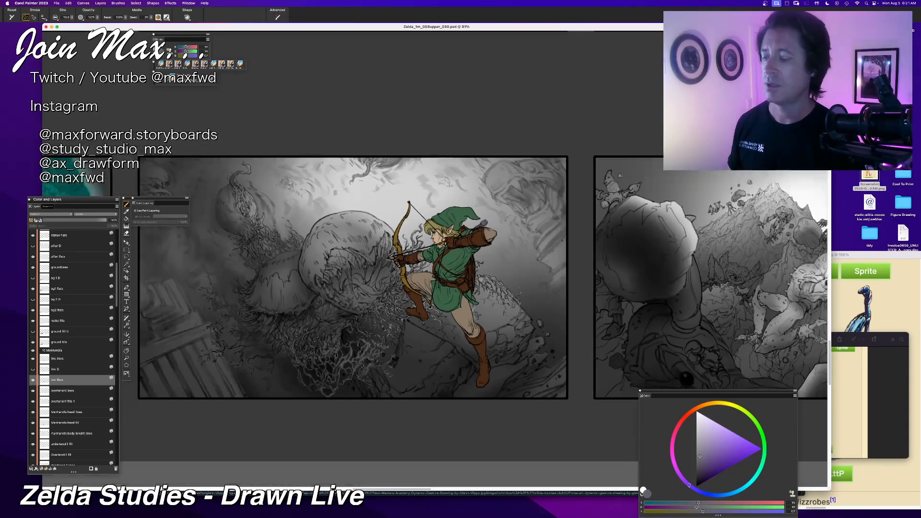
{"action": "left_click_drag", "start_coordinate": [434, 262], "coordinate": [576, 199]}
{"action": "scroll", "coordinate": [434, 255], "scroll_direction": "down", "scroll_amount": 1}
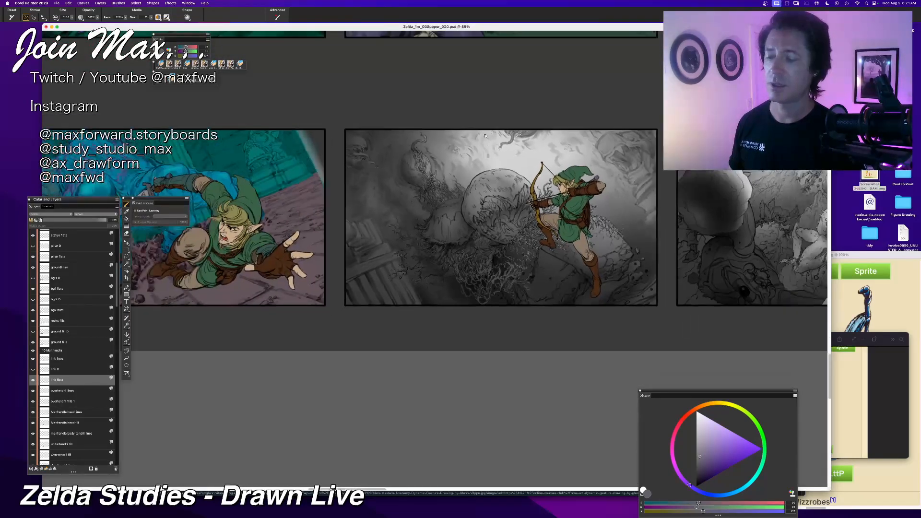
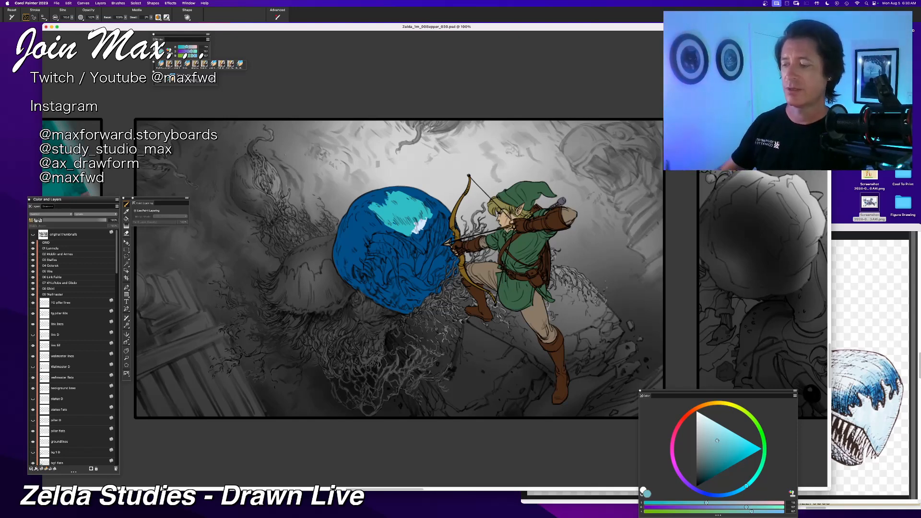
Step: Paint light cyan patches along the outer side of the blue monster head facing away from the archer
{"action": "mouse_move", "coordinate": [361, 230]}
{"action": "left_mouse_down"}
{"action": "mouse_move", "coordinate": [365, 244]}
{"action": "mouse_move", "coordinate": [370, 228]}
{"action": "mouse_move", "coordinate": [357, 268]}
{"action": "mouse_move", "coordinate": [346, 255]}
{"action": "mouse_move", "coordinate": [349, 281]}
{"action": "left_mouse_up"}
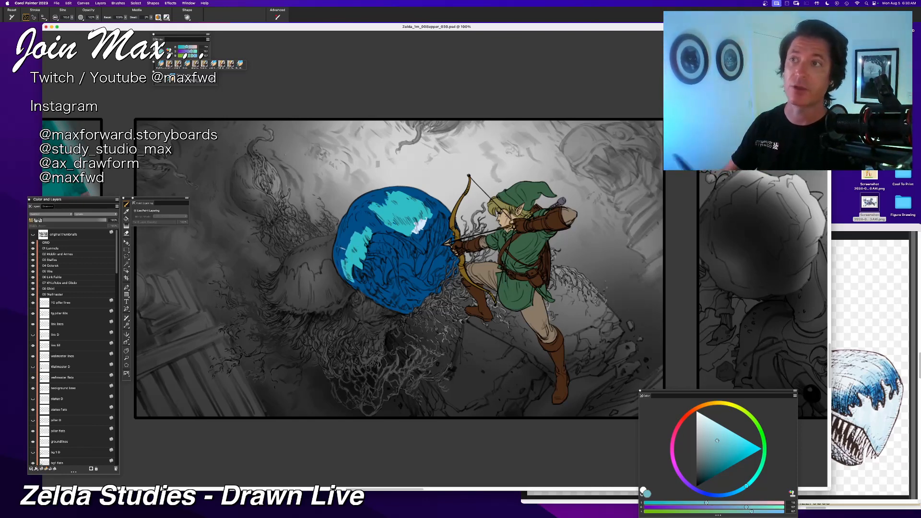
Step: Extend the light cyan across most of the monster head's outer shell, down to the jagged edge above the mouth
{"action": "mouse_move", "coordinate": [342, 269]}
{"action": "left_mouse_down"}
{"action": "mouse_move", "coordinate": [347, 281]}
{"action": "mouse_move", "coordinate": [339, 272]}
{"action": "mouse_move", "coordinate": [345, 219]}
{"action": "left_mouse_up"}
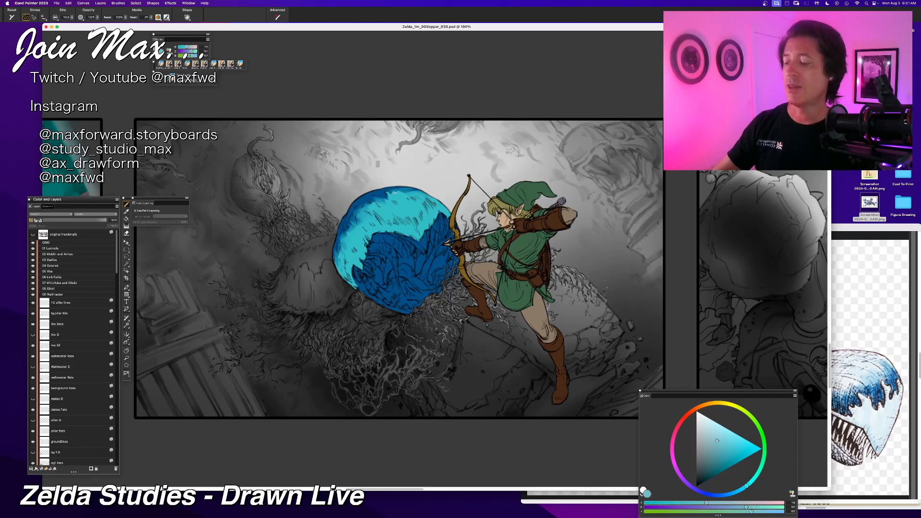
{"action": "left_click_drag", "start_coordinate": [379, 203], "coordinate": [413, 190]}
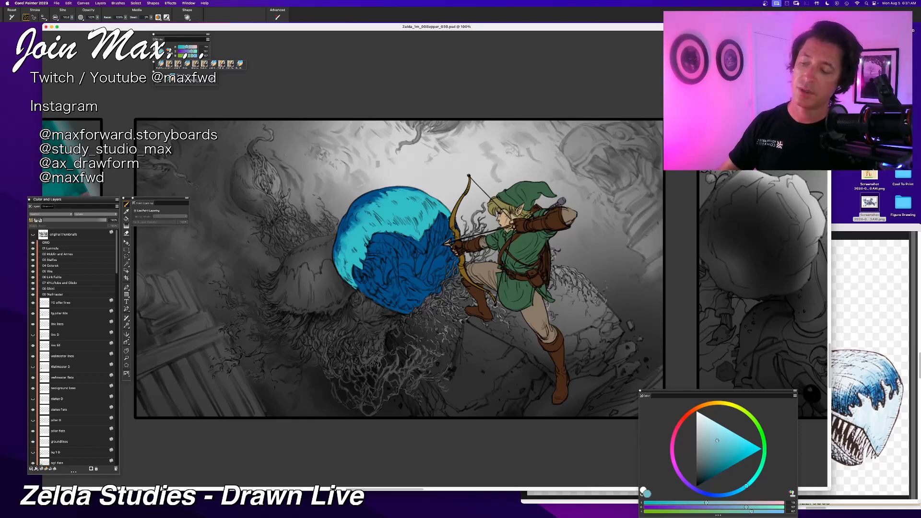
Step: Sample the shell's dark blue and paint it back over the cyan in streaks, leaving a cyan fringe along the jagged edge above the mouth
{"action": "left_click", "coordinate": [396, 198], "text": "alt"}
{"action": "mouse_move", "coordinate": [397, 197]}
{"action": "left_mouse_down"}
{"action": "mouse_move", "coordinate": [382, 192]}
{"action": "mouse_move", "coordinate": [425, 196]}
{"action": "left_mouse_up"}
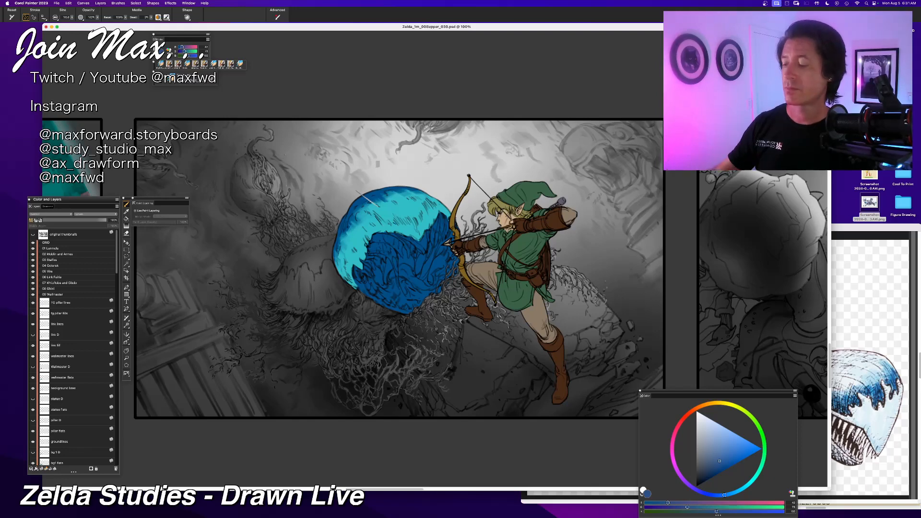
{"action": "left_click_drag", "start_coordinate": [341, 246], "coordinate": [347, 232]}
{"action": "key", "text": "super+z"}
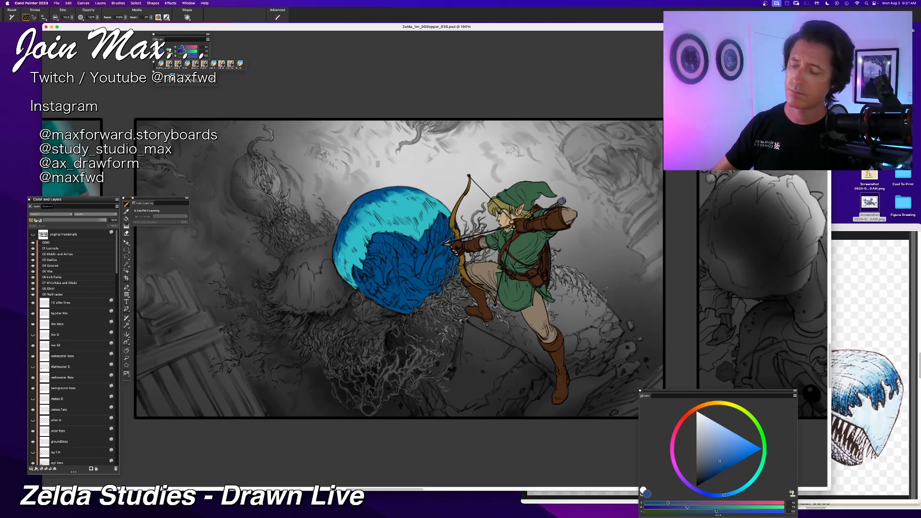
{"action": "left_click", "coordinate": [355, 228], "text": "alt"}
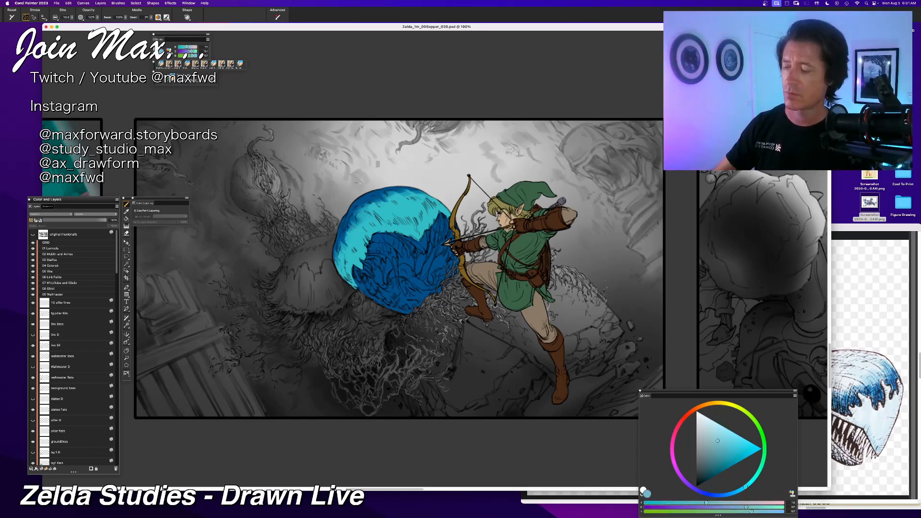
{"action": "left_click", "coordinate": [366, 198], "text": "alt"}
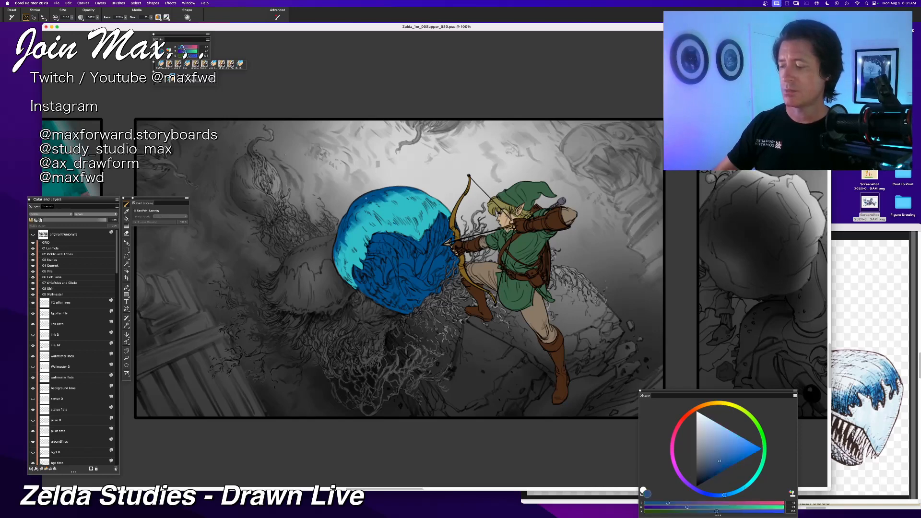
{"action": "mouse_move", "coordinate": [405, 218]}
{"action": "left_mouse_down"}
{"action": "mouse_move", "coordinate": [372, 191]}
{"action": "mouse_move", "coordinate": [409, 197]}
{"action": "mouse_move", "coordinate": [363, 214]}
{"action": "mouse_move", "coordinate": [353, 197]}
{"action": "left_mouse_up"}
{"action": "key", "text": "super+z"}
{"action": "left_click_drag", "start_coordinate": [390, 219], "coordinate": [360, 210]}
{"action": "mouse_move", "coordinate": [376, 242]}
{"action": "left_mouse_down"}
{"action": "mouse_move", "coordinate": [359, 208]}
{"action": "mouse_move", "coordinate": [356, 236]}
{"action": "mouse_move", "coordinate": [352, 209]}
{"action": "left_mouse_up"}
{"action": "key", "text": "super+z"}
{"action": "mouse_move", "coordinate": [350, 248]}
{"action": "left_mouse_down"}
{"action": "mouse_move", "coordinate": [343, 218]}
{"action": "mouse_move", "coordinate": [355, 245]}
{"action": "mouse_move", "coordinate": [348, 234]}
{"action": "mouse_move", "coordinate": [337, 250]}
{"action": "left_mouse_up"}
{"action": "mouse_move", "coordinate": [350, 282]}
{"action": "left_mouse_down"}
{"action": "mouse_move", "coordinate": [338, 242]}
{"action": "mouse_move", "coordinate": [360, 233]}
{"action": "mouse_move", "coordinate": [355, 212]}
{"action": "mouse_move", "coordinate": [379, 228]}
{"action": "mouse_move", "coordinate": [414, 215]}
{"action": "left_mouse_up"}
{"action": "key", "text": "super+z"}
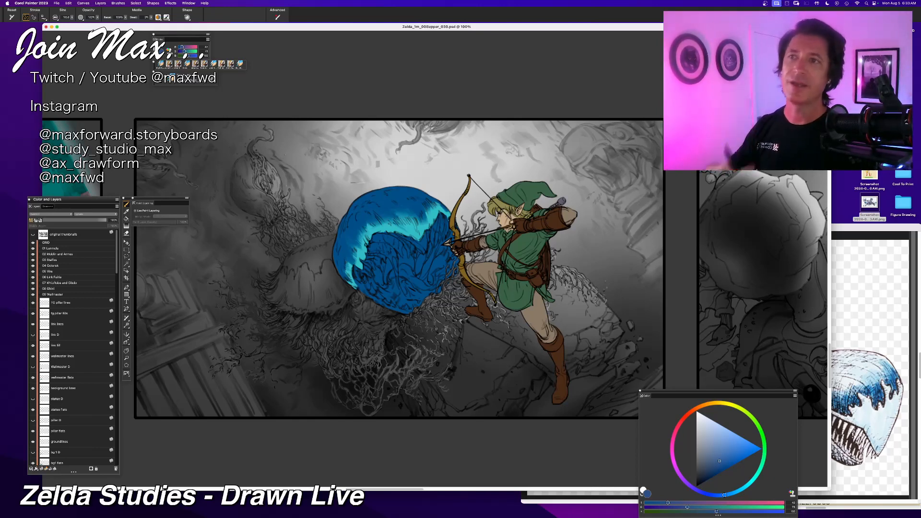
Step: Sample the fringe's cyan, lighten it, and paint the monster's upper teeth from the archer's side to the middle of the mouth
{"action": "key", "text": "super+plus"}
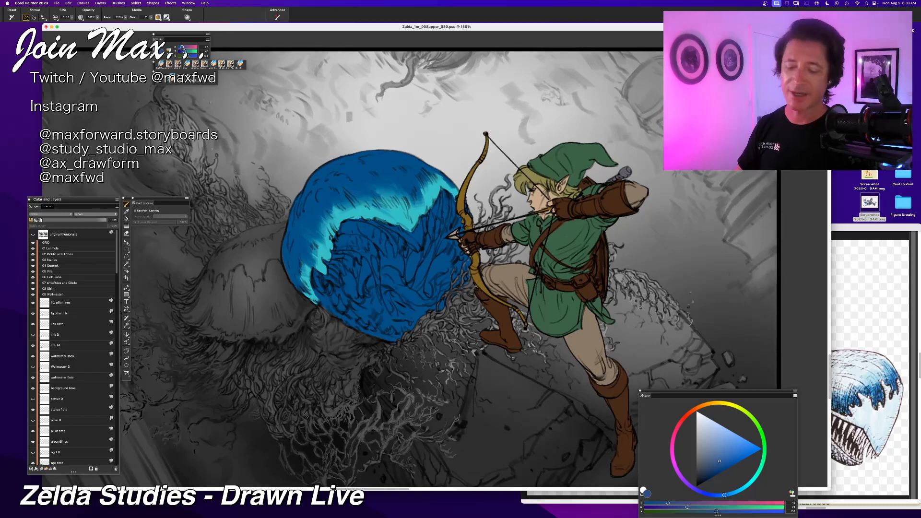
{"action": "left_click", "coordinate": [406, 222], "text": "alt"}
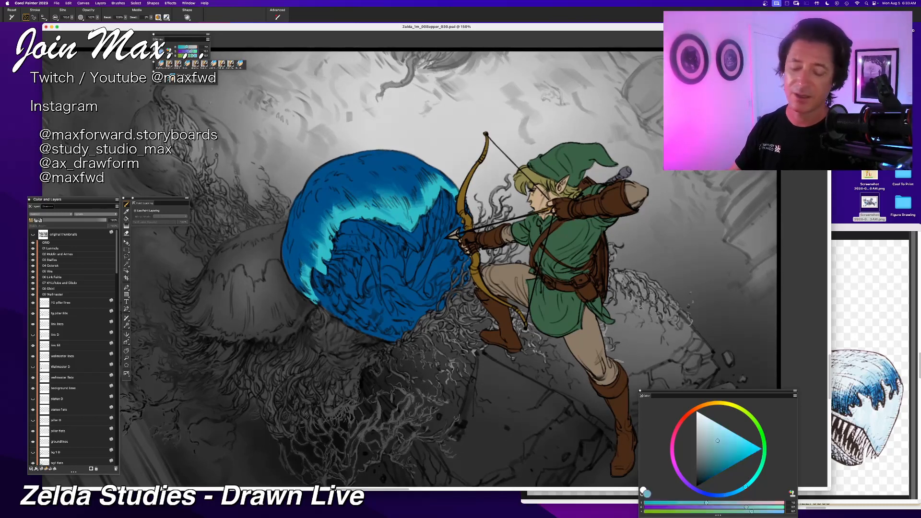
{"action": "left_click", "coordinate": [715, 434]}
{"action": "mouse_move", "coordinate": [413, 232]}
{"action": "left_mouse_down"}
{"action": "mouse_move", "coordinate": [399, 249]}
{"action": "mouse_move", "coordinate": [418, 250]}
{"action": "mouse_move", "coordinate": [416, 238]}
{"action": "mouse_move", "coordinate": [433, 227]}
{"action": "left_mouse_up"}
{"action": "key", "text": "super+z"}
{"action": "key", "text": "super+z"}
{"action": "mouse_move", "coordinate": [440, 208]}
{"action": "left_mouse_down"}
{"action": "mouse_move", "coordinate": [432, 239]}
{"action": "mouse_move", "coordinate": [445, 229]}
{"action": "mouse_move", "coordinate": [449, 197]}
{"action": "mouse_move", "coordinate": [446, 205]}
{"action": "left_mouse_up"}
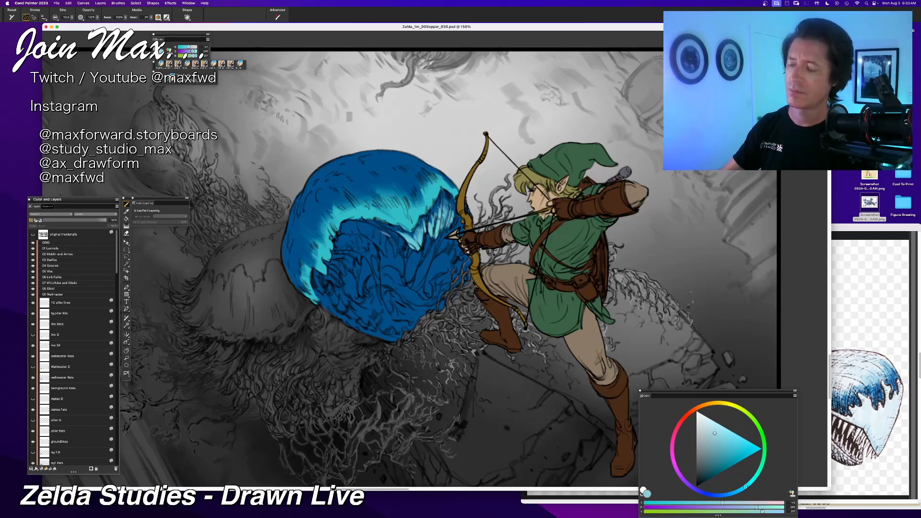
{"action": "mouse_move", "coordinate": [392, 235]}
{"action": "left_mouse_down"}
{"action": "mouse_move", "coordinate": [402, 246]}
{"action": "mouse_move", "coordinate": [395, 255]}
{"action": "left_mouse_up"}
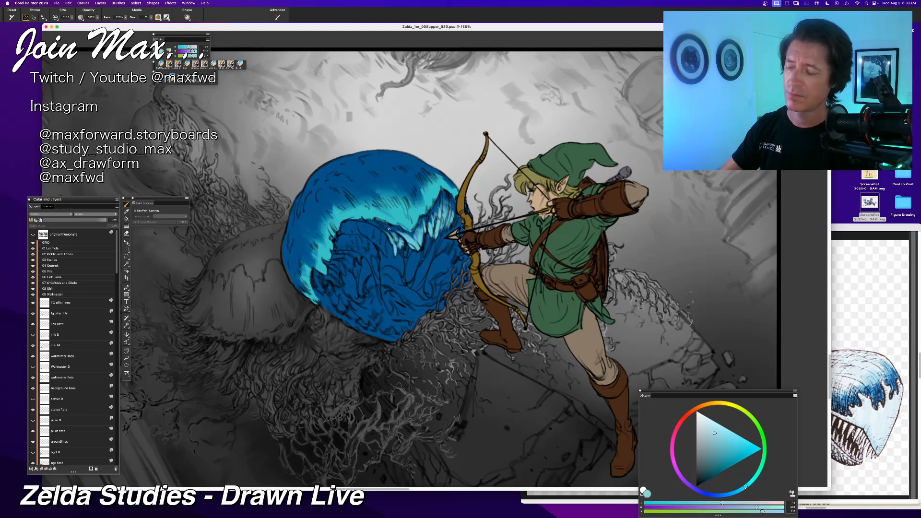
Step: Paint the remaining upper teeth and the lower row of teeth in the same pale cyan
{"action": "left_click_drag", "start_coordinate": [363, 232], "coordinate": [383, 249]}
{"action": "left_click_drag", "start_coordinate": [367, 228], "coordinate": [388, 245]}
{"action": "left_click_drag", "start_coordinate": [346, 218], "coordinate": [373, 232]}
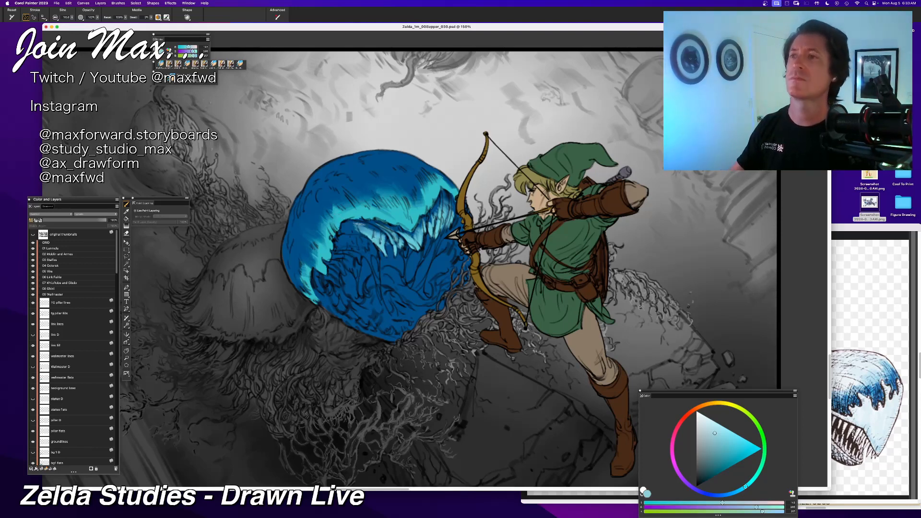
{"action": "key", "text": "super+z"}
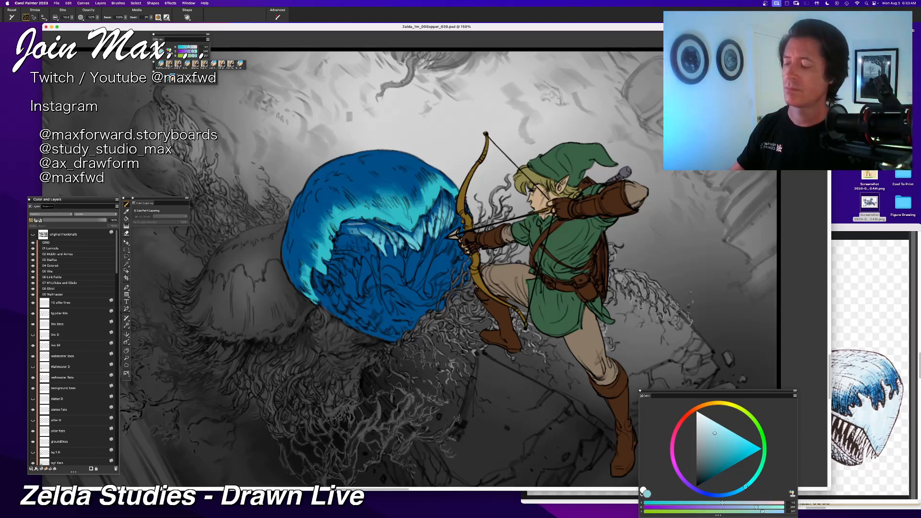
{"action": "mouse_move", "coordinate": [350, 247]}
{"action": "left_mouse_down"}
{"action": "mouse_move", "coordinate": [369, 259]}
{"action": "mouse_move", "coordinate": [374, 250]}
{"action": "left_mouse_up"}
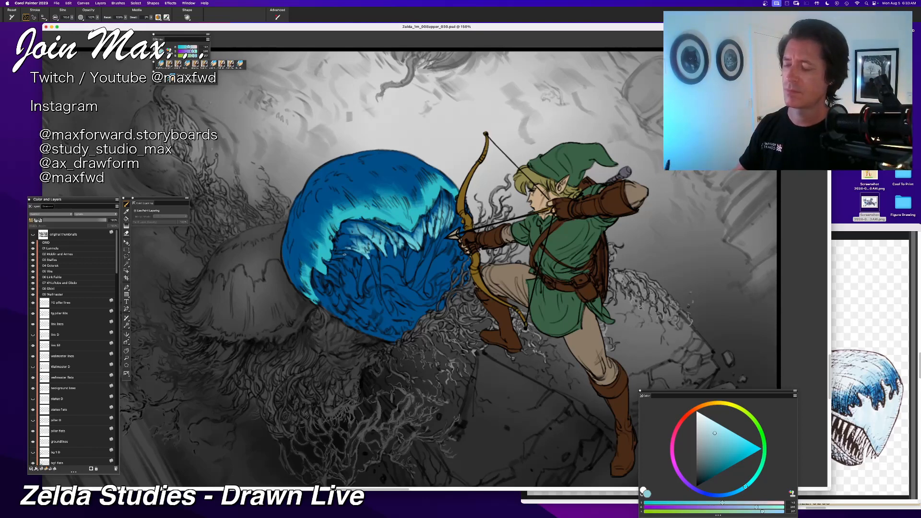
{"action": "left_click_drag", "start_coordinate": [344, 259], "coordinate": [352, 266]}
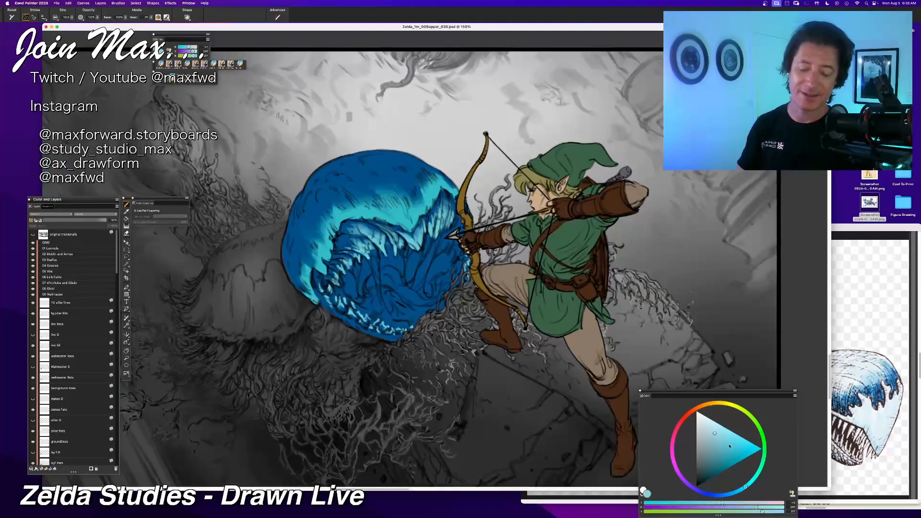
Step: Choose a darker cyan and paint a thin drool strand hanging from the upper teeth into the mouth
{"action": "left_click", "coordinate": [721, 458]}
{"action": "left_click", "coordinate": [722, 446]}
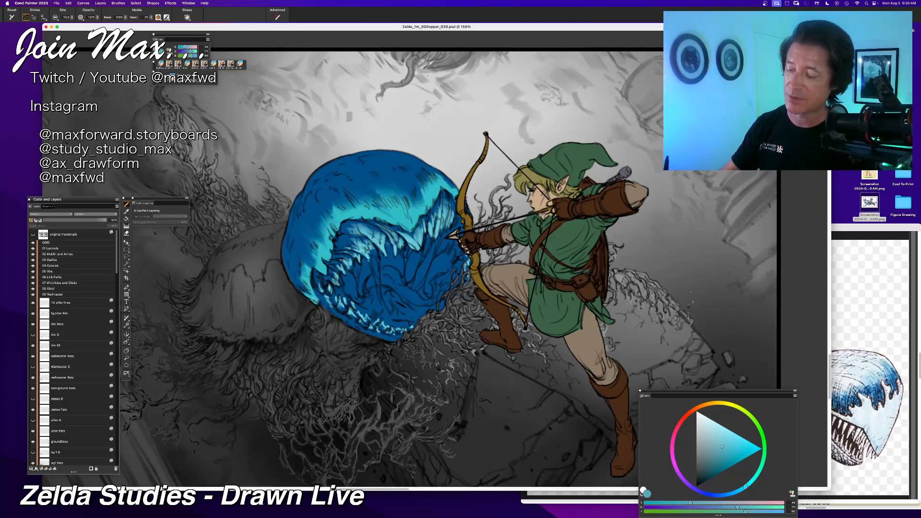
{"action": "left_click_drag", "start_coordinate": [369, 260], "coordinate": [379, 286]}
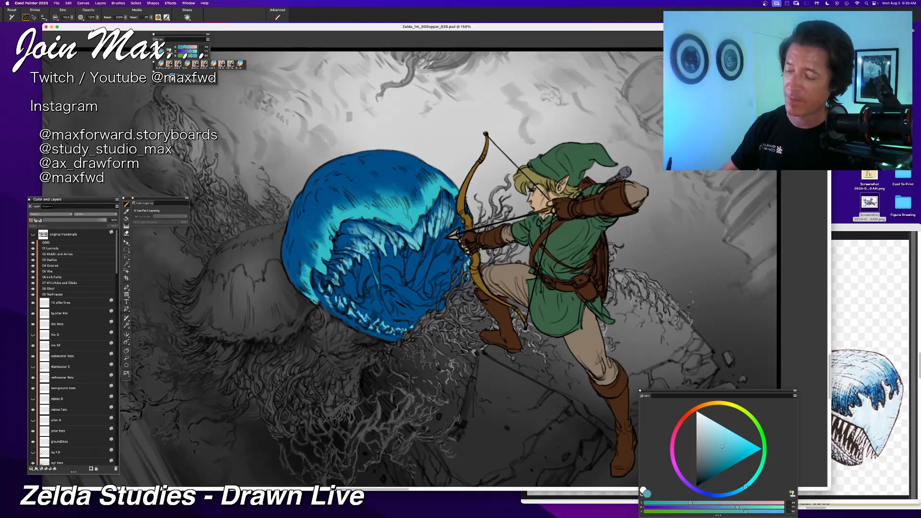
{"action": "left_click_drag", "start_coordinate": [373, 254], "coordinate": [379, 285]}
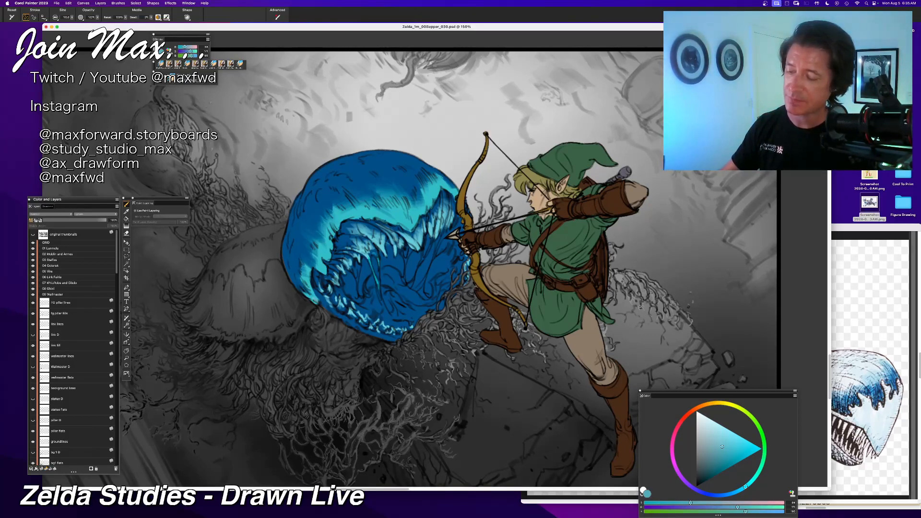
Step: Choose a dark, desaturated blue and paint the back of the mouth behind the upper teeth
{"action": "left_click", "coordinate": [375, 262], "text": "alt"}
{"action": "left_click", "coordinate": [712, 472]}
{"action": "left_click_drag", "start_coordinate": [362, 262], "coordinate": [366, 277]}
{"action": "left_click", "coordinate": [706, 466]}
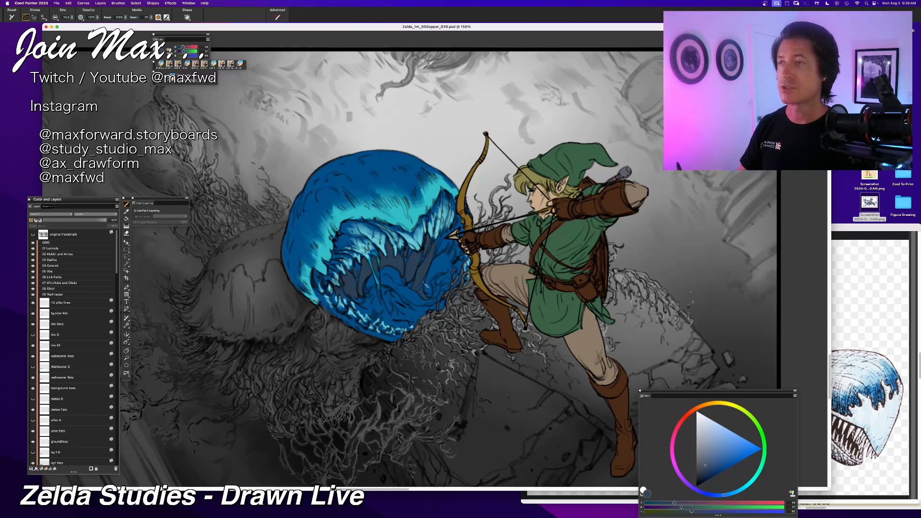
Step: Darken the blue to a near-black navy and repaint the back of the mouth around the drool strand
{"action": "left_click", "coordinate": [703, 471]}
{"action": "left_click", "coordinate": [700, 468]}
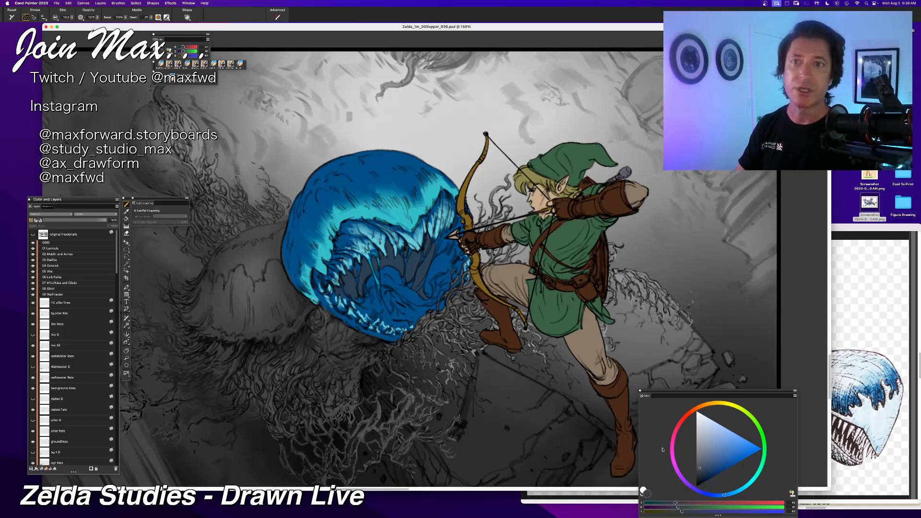
{"action": "left_click", "coordinate": [702, 474]}
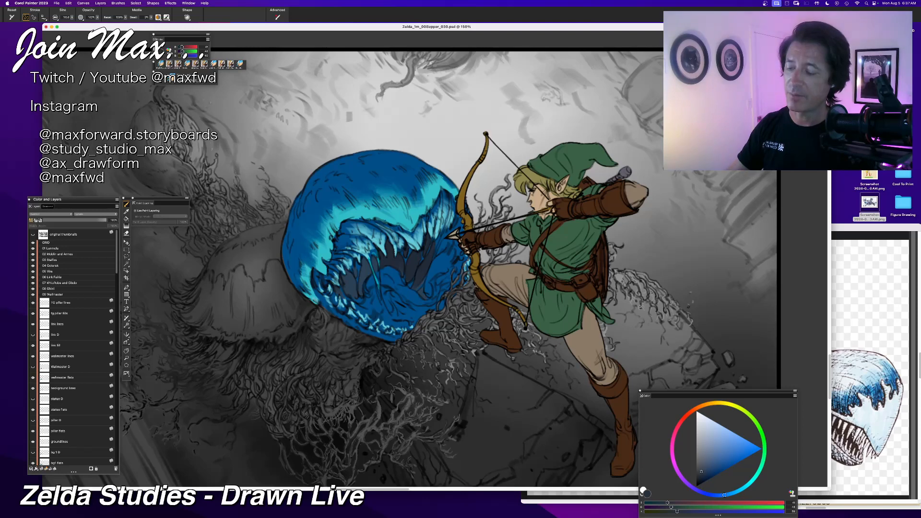
{"action": "left_click_drag", "start_coordinate": [376, 263], "coordinate": [366, 272]}
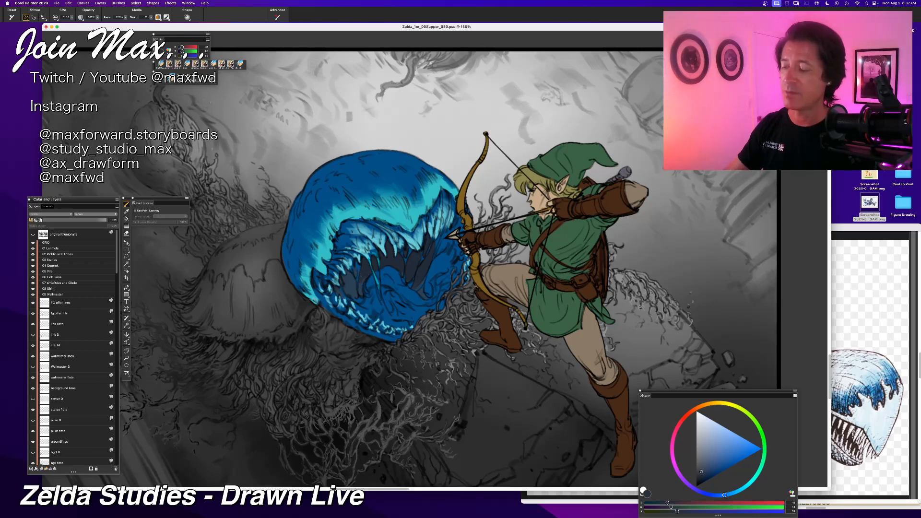
{"action": "key", "text": "super+z"}
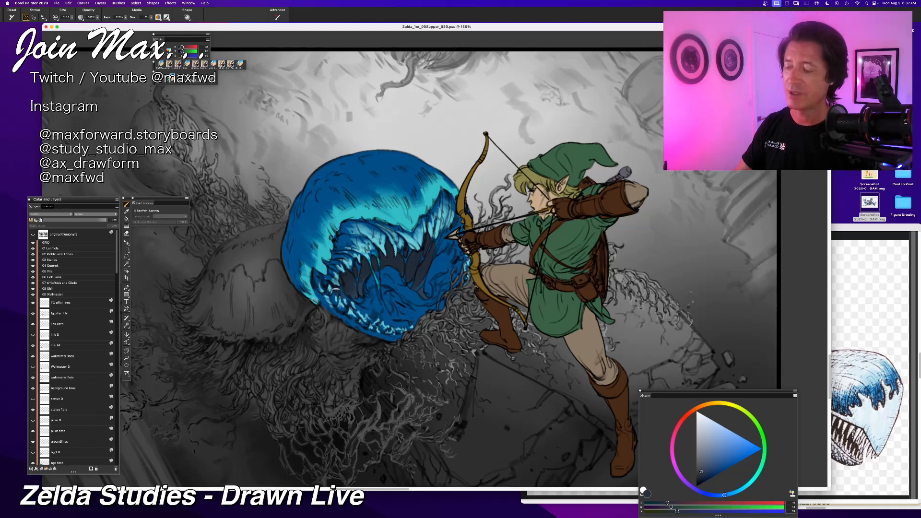
{"action": "key", "text": "super+minus"}
{"action": "key", "text": "super+plus"}
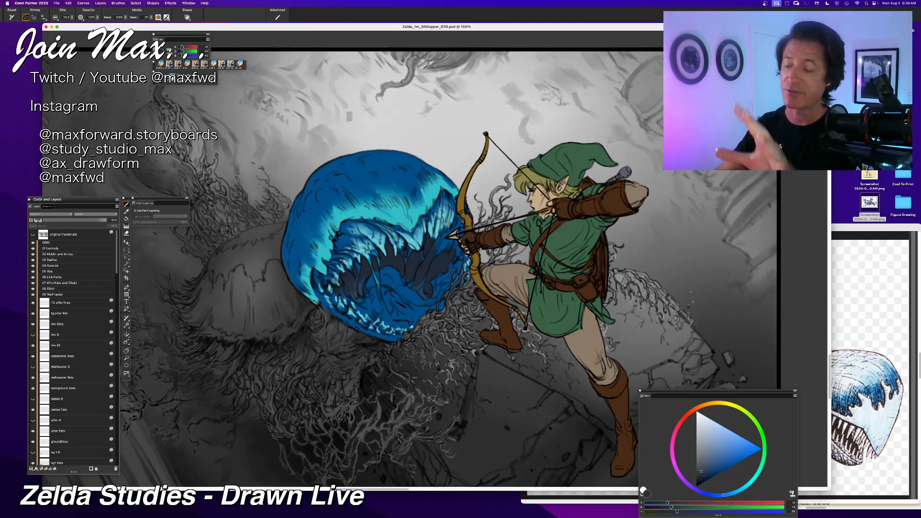
Step: Sample the drool strand's cyan and paint more strands across the middle and archer's side of the mouth
{"action": "left_click", "coordinate": [436, 242], "text": "alt"}
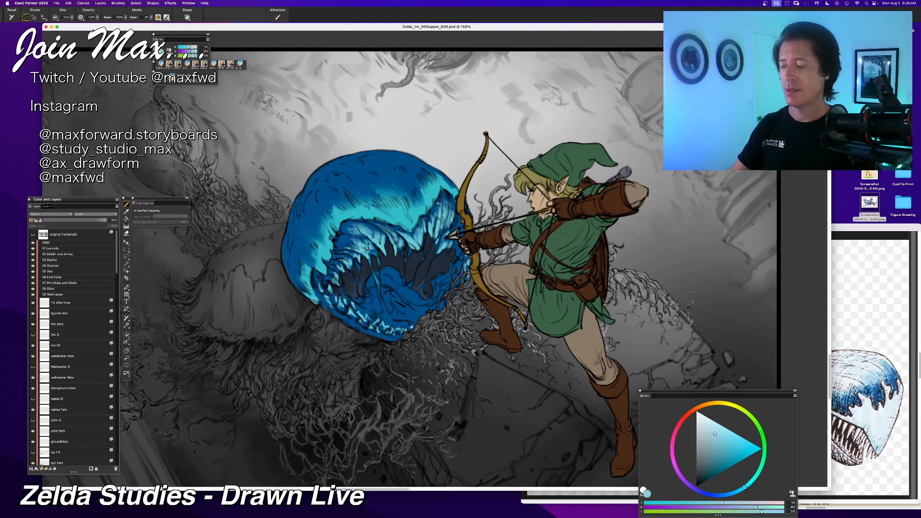
{"action": "left_click", "coordinate": [377, 279], "text": "alt"}
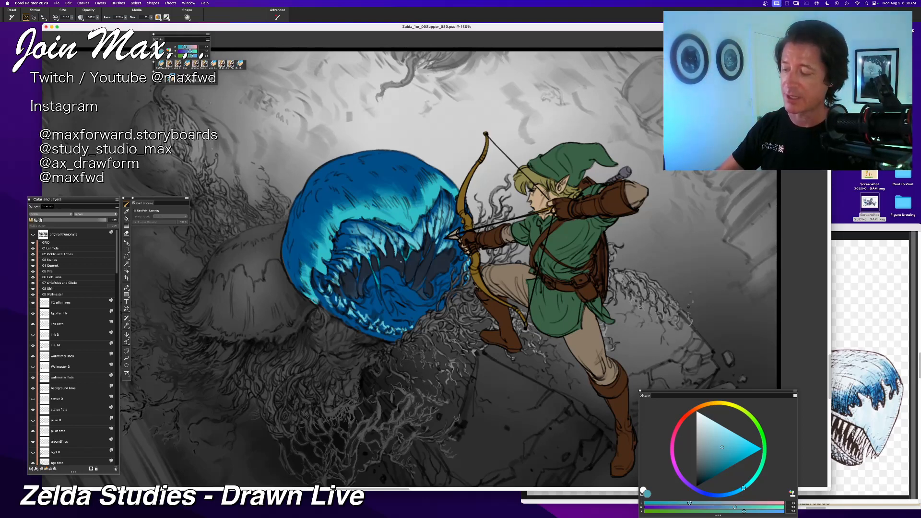
{"action": "left_click_drag", "start_coordinate": [406, 259], "coordinate": [404, 283]}
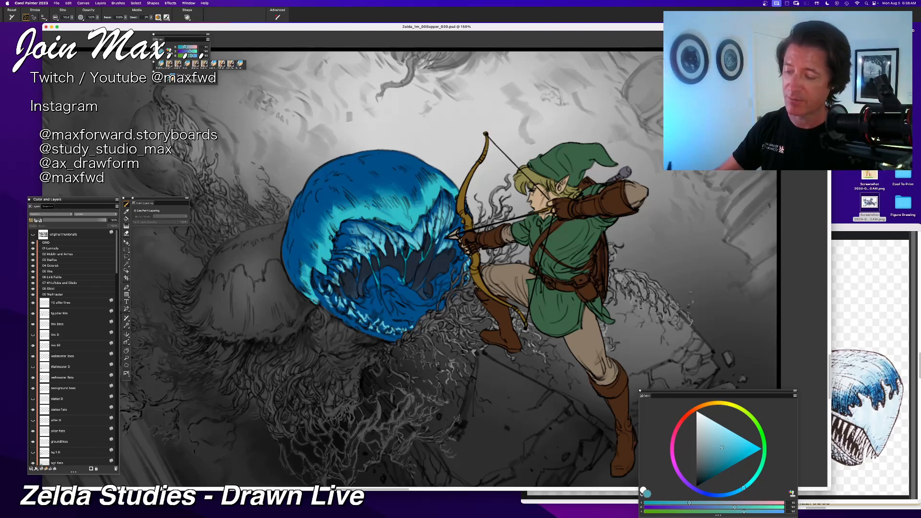
{"action": "left_click_drag", "start_coordinate": [419, 263], "coordinate": [410, 283]}
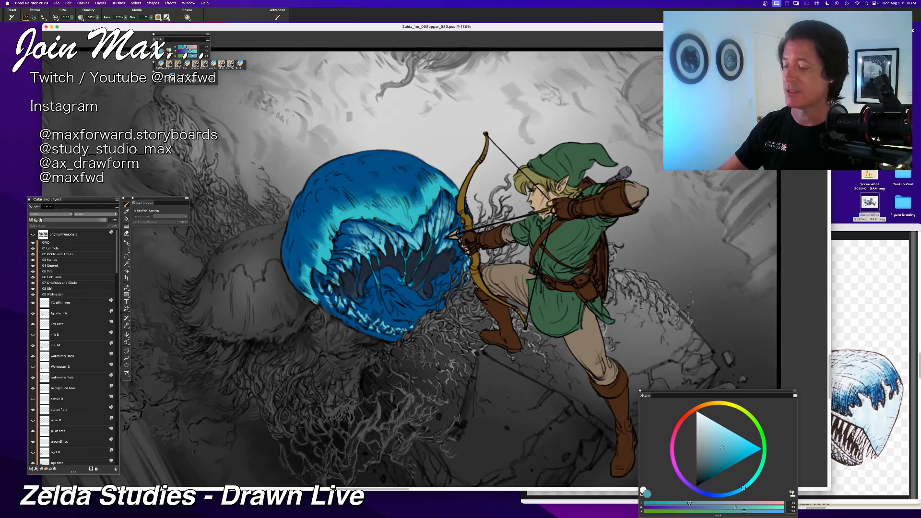
{"action": "mouse_move", "coordinate": [433, 260]}
{"action": "left_mouse_down"}
{"action": "mouse_move", "coordinate": [425, 292]}
{"action": "mouse_move", "coordinate": [418, 288]}
{"action": "left_mouse_up"}
{"action": "key", "text": "super+z"}
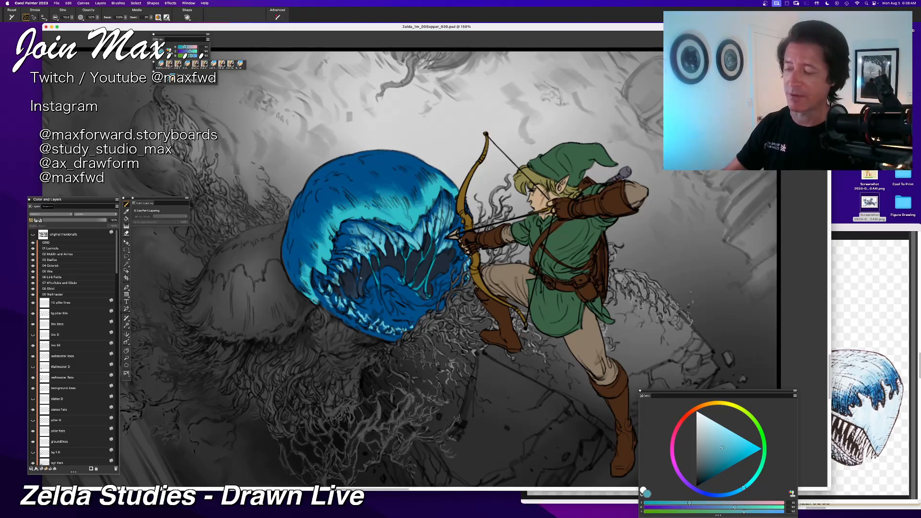
Step: Paint additional cyan drool strands at the side of the mouth farthest from the archer, undoing unwanted strokes
{"action": "key", "text": "super+z"}
{"action": "left_click_drag", "start_coordinate": [361, 264], "coordinate": [357, 297]}
{"action": "key", "text": "super+z"}
{"action": "key", "text": "super+z"}
{"action": "key", "text": "super+z"}
{"action": "key", "text": "super+z"}
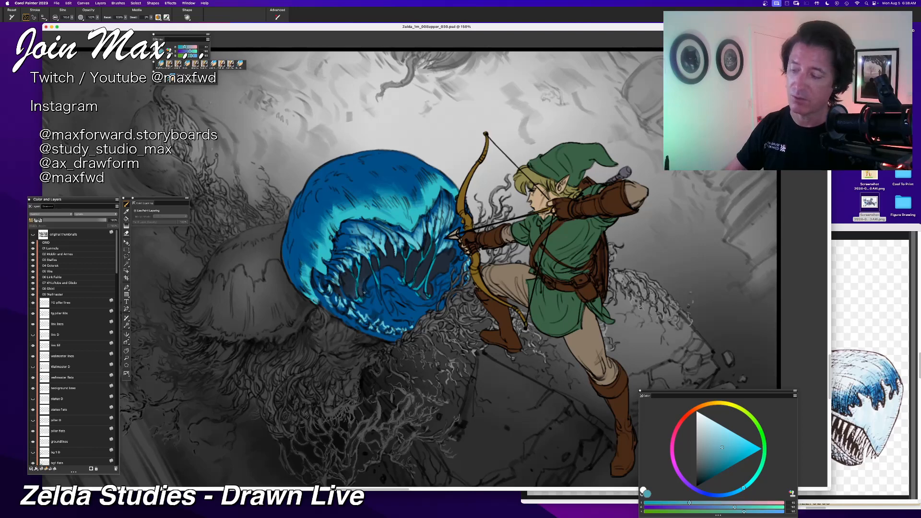
{"action": "left_click_drag", "start_coordinate": [367, 285], "coordinate": [366, 297]}
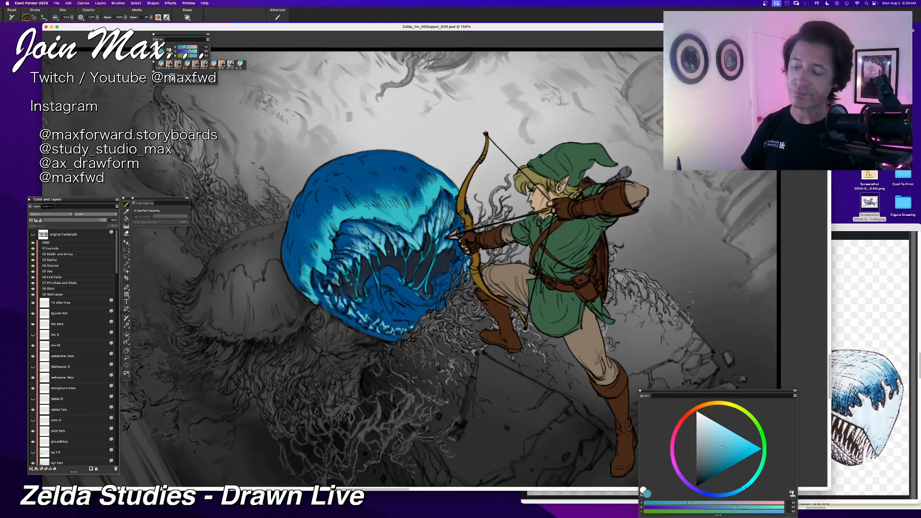
Step: Sample the dark navy from the back of the mouth and darken the lower mouth interior around the tongue
{"action": "key", "text": "super+minus"}
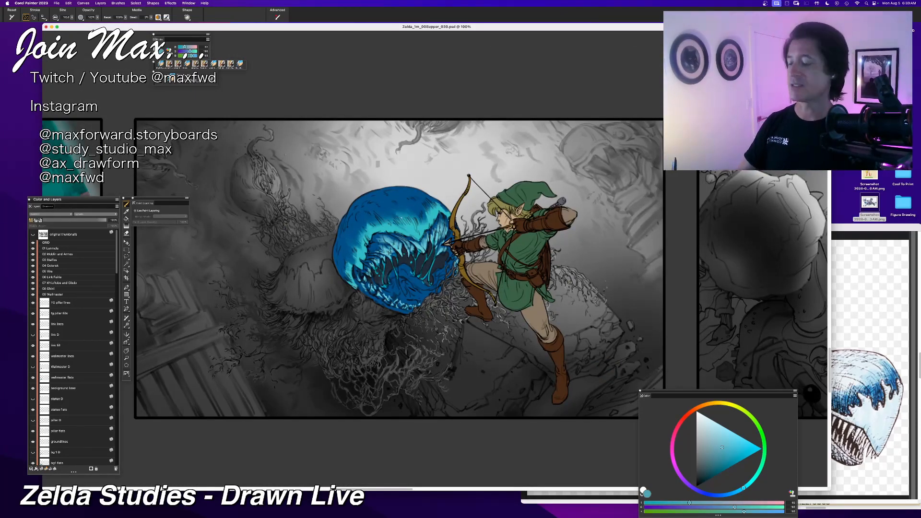
{"action": "key", "text": "super+equal"}
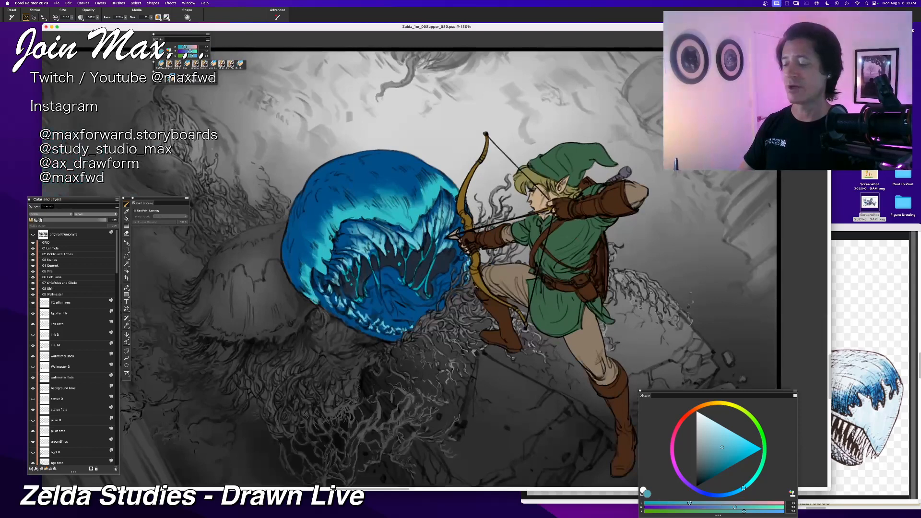
{"action": "left_click", "coordinate": [440, 264], "text": "alt"}
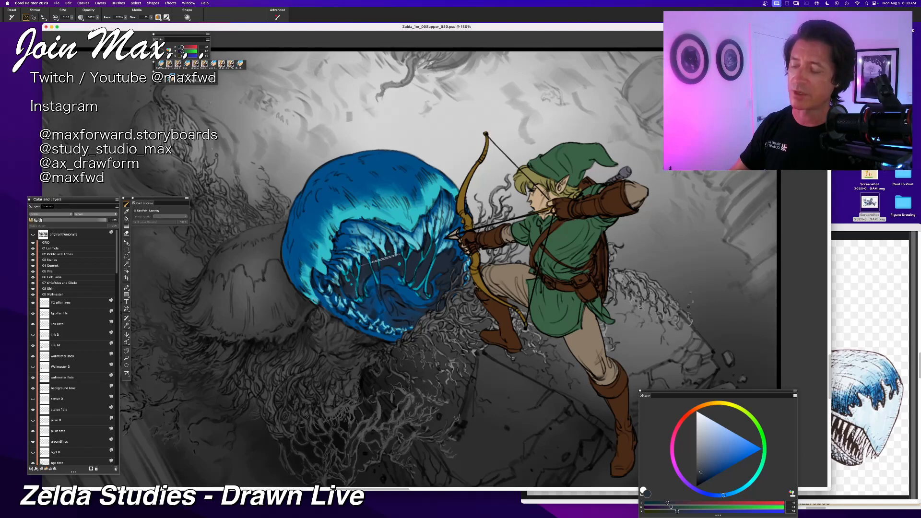
{"action": "key", "text": "super+minus"}
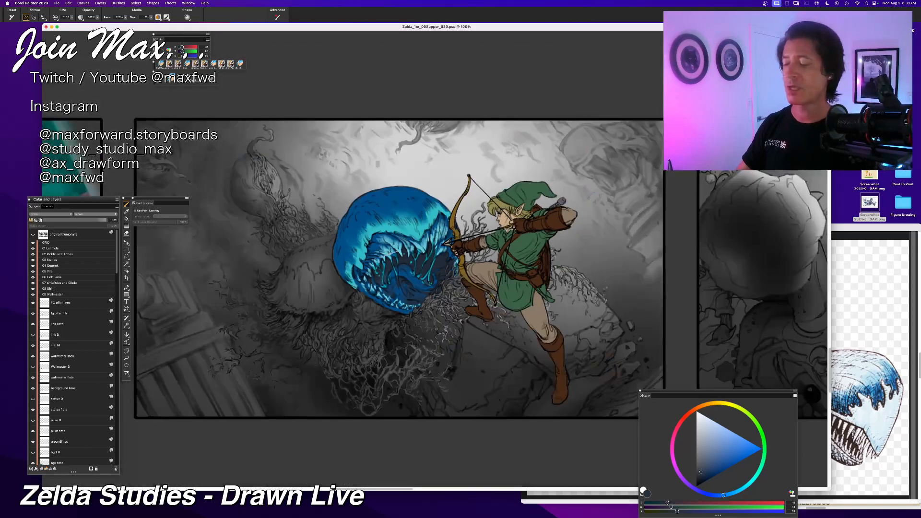
Step: Sample light cyans from the drool, shell and teeth for highlights around the monster's mouth, undoing the last strokes
{"action": "key", "text": "super+equal"}
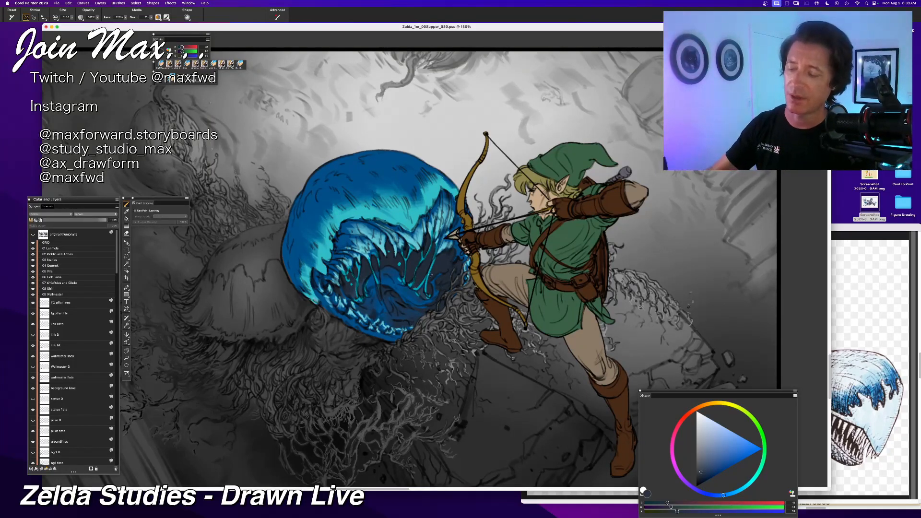
{"action": "left_click", "coordinate": [430, 275], "text": "alt"}
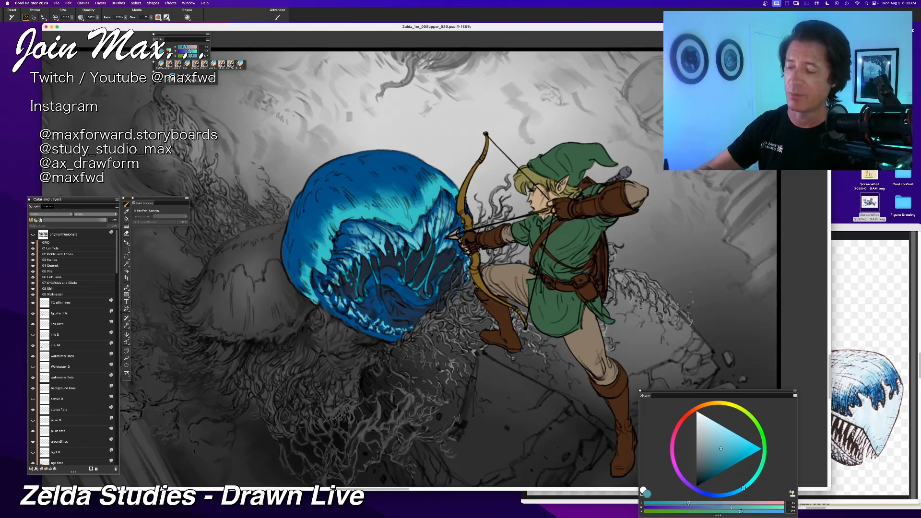
{"action": "left_click", "coordinate": [431, 192], "text": "alt"}
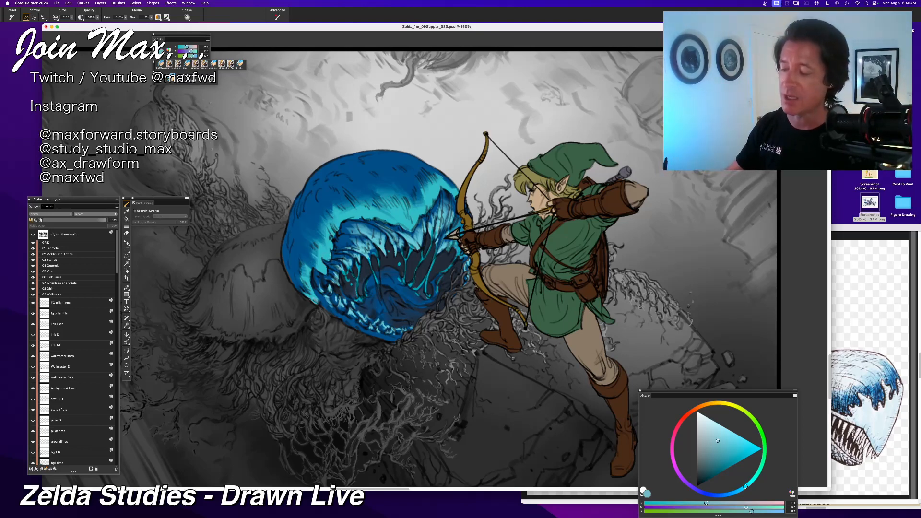
{"action": "left_click", "coordinate": [369, 258], "text": "alt"}
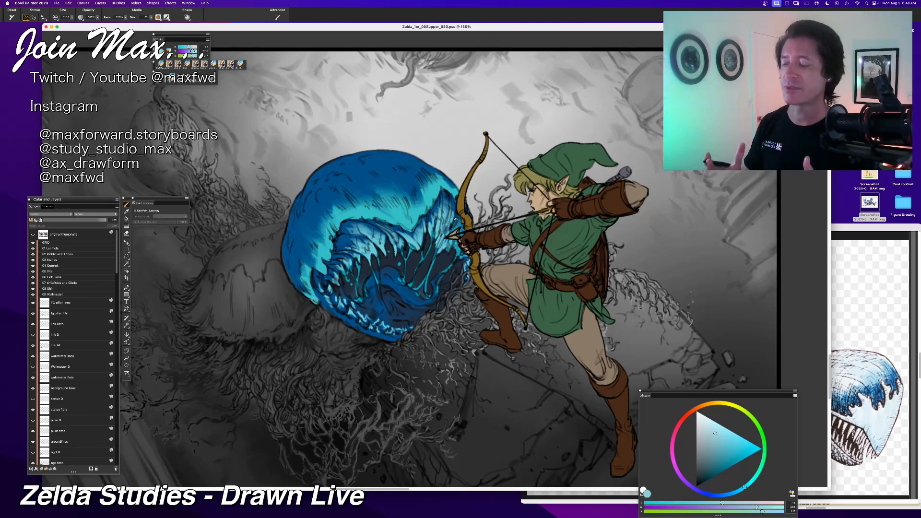
{"action": "key", "text": "super+z"}
{"action": "key", "text": "super+z"}
{"action": "key", "text": "super+z"}
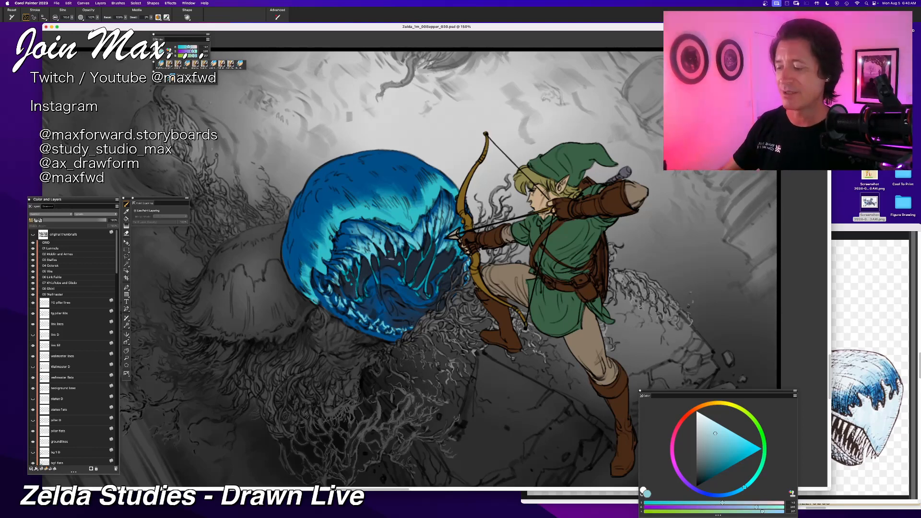
Step: Sample the blue inside the mouth, then shift the brush colour to a muted pinkish red for the tongue
{"action": "left_click", "coordinate": [395, 279], "text": "alt"}
{"action": "key", "text": "super+minus"}
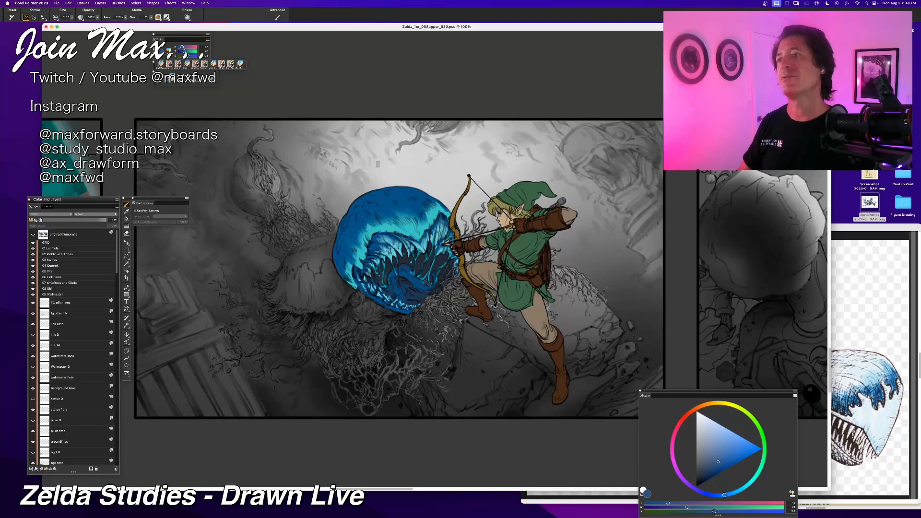
{"action": "key", "text": "super+equal"}
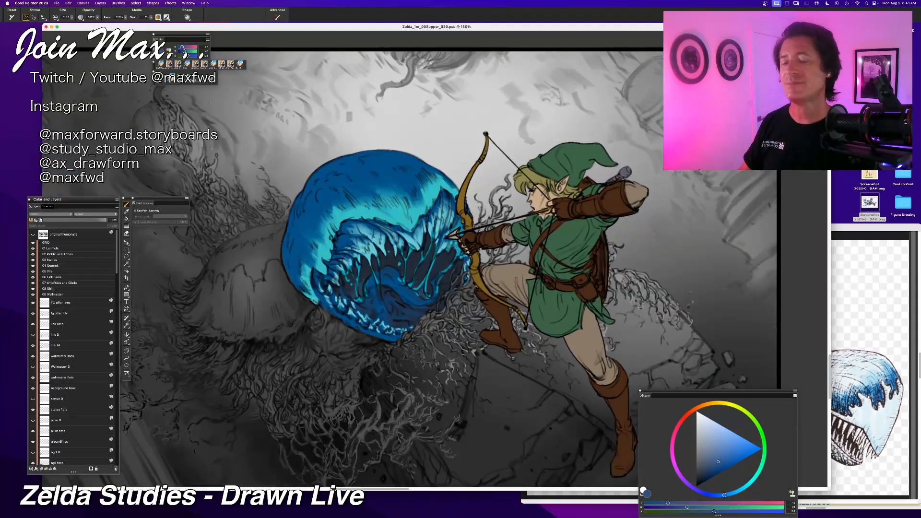
{"action": "left_click", "coordinate": [686, 417]}
{"action": "left_click", "coordinate": [723, 450]}
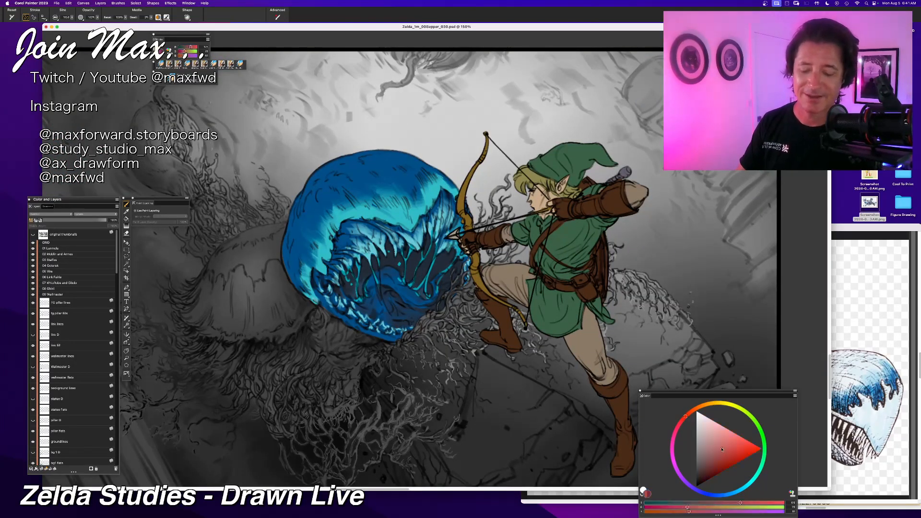
{"action": "left_click", "coordinate": [690, 414]}
{"action": "left_click", "coordinate": [682, 420]}
{"action": "left_click", "coordinate": [712, 450]}
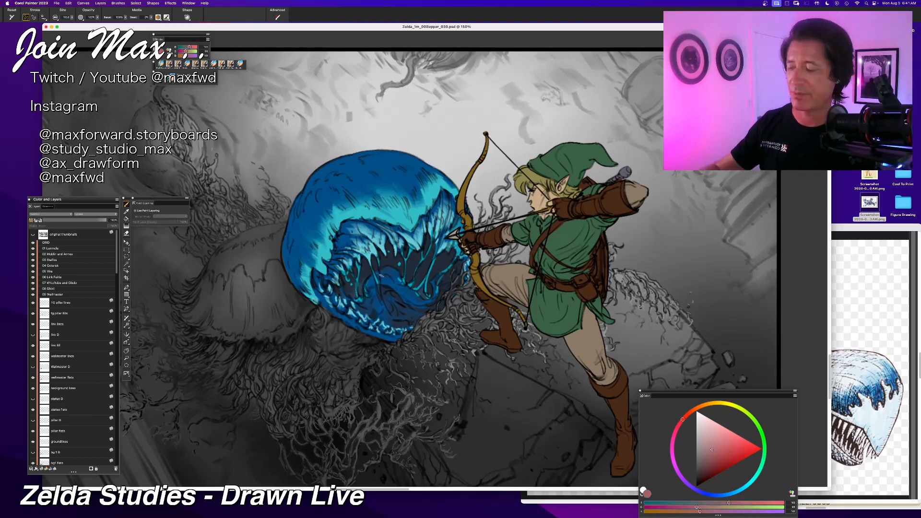
Step: Paint the monster's curled tongue muted red from its base to the tip, and sample the dark navy behind it
{"action": "mouse_move", "coordinate": [390, 273]}
{"action": "left_mouse_down"}
{"action": "mouse_move", "coordinate": [386, 284]}
{"action": "mouse_move", "coordinate": [383, 271]}
{"action": "mouse_move", "coordinate": [396, 280]}
{"action": "mouse_move", "coordinate": [393, 271]}
{"action": "mouse_move", "coordinate": [369, 290]}
{"action": "mouse_move", "coordinate": [377, 305]}
{"action": "mouse_move", "coordinate": [385, 291]}
{"action": "mouse_move", "coordinate": [377, 305]}
{"action": "left_mouse_up"}
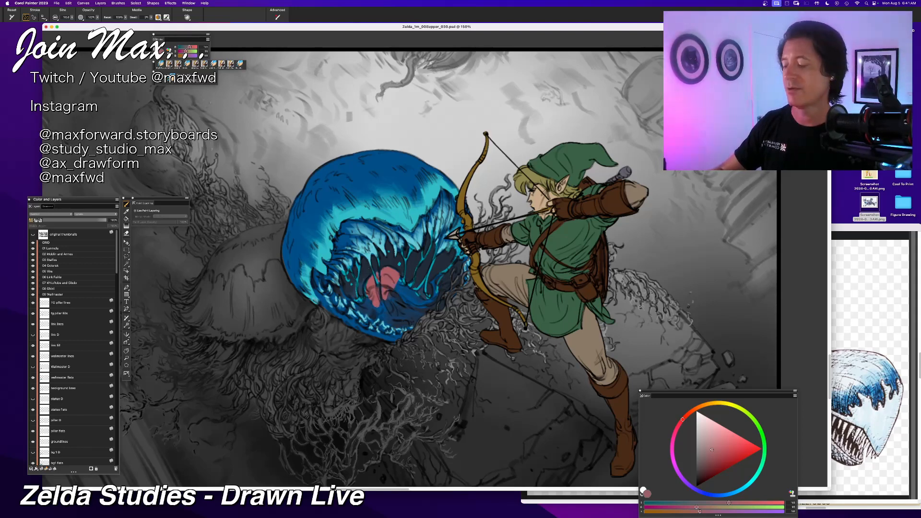
{"action": "mouse_move", "coordinate": [372, 297]}
{"action": "left_mouse_down"}
{"action": "mouse_move", "coordinate": [366, 307]}
{"action": "mouse_move", "coordinate": [379, 304]}
{"action": "mouse_move", "coordinate": [383, 319]}
{"action": "mouse_move", "coordinate": [404, 315]}
{"action": "mouse_move", "coordinate": [399, 282]}
{"action": "mouse_move", "coordinate": [415, 295]}
{"action": "left_mouse_up"}
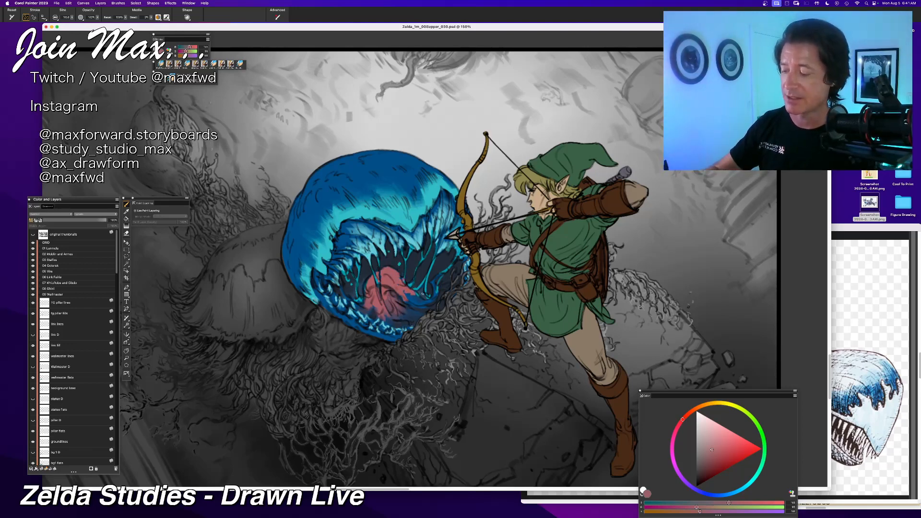
{"action": "mouse_move", "coordinate": [434, 281]}
{"action": "left_mouse_down"}
{"action": "mouse_move", "coordinate": [441, 275]}
{"action": "mouse_move", "coordinate": [432, 301]}
{"action": "mouse_move", "coordinate": [437, 296]}
{"action": "mouse_move", "coordinate": [409, 303]}
{"action": "mouse_move", "coordinate": [420, 294]}
{"action": "left_mouse_up"}
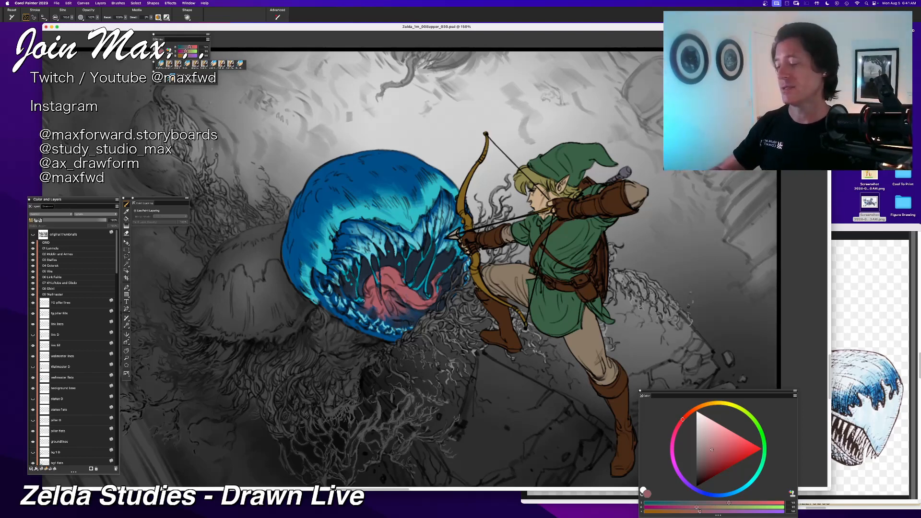
{"action": "left_click", "coordinate": [366, 268], "text": "alt"}
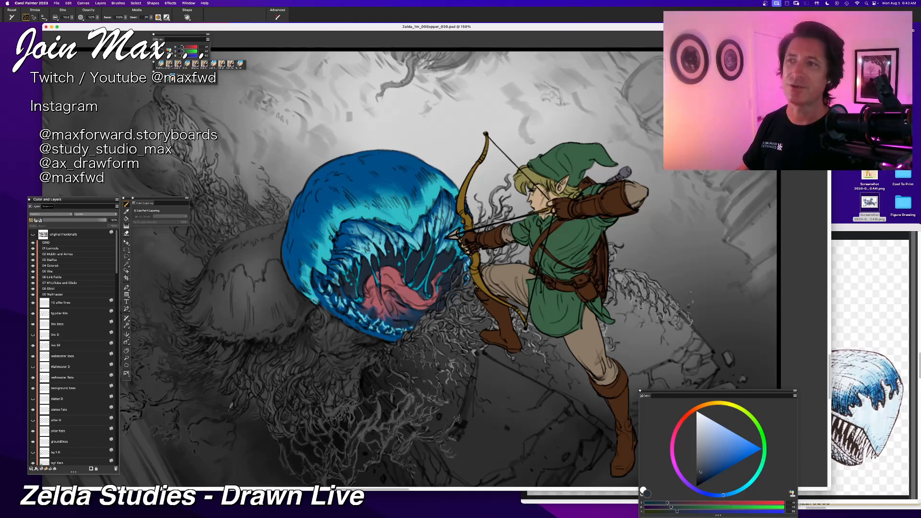
{"action": "left_click_drag", "start_coordinate": [292, 432], "coordinate": [343, 417]}
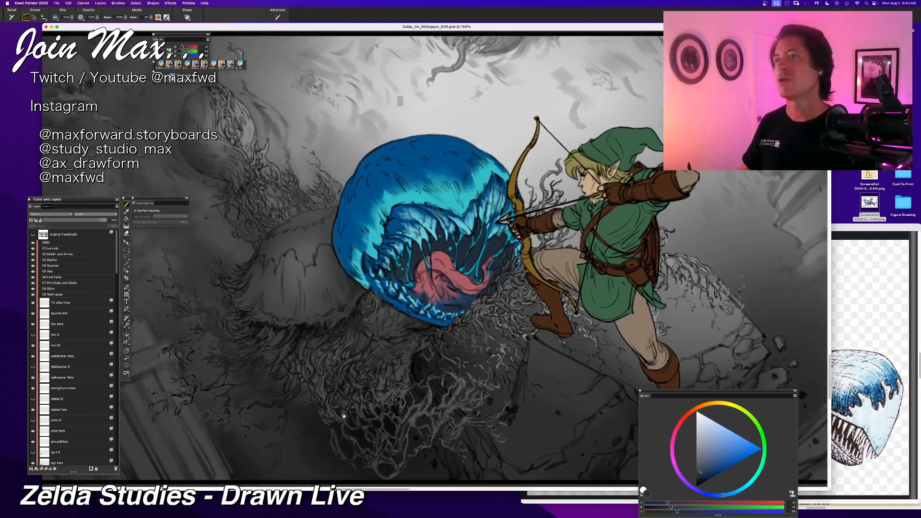
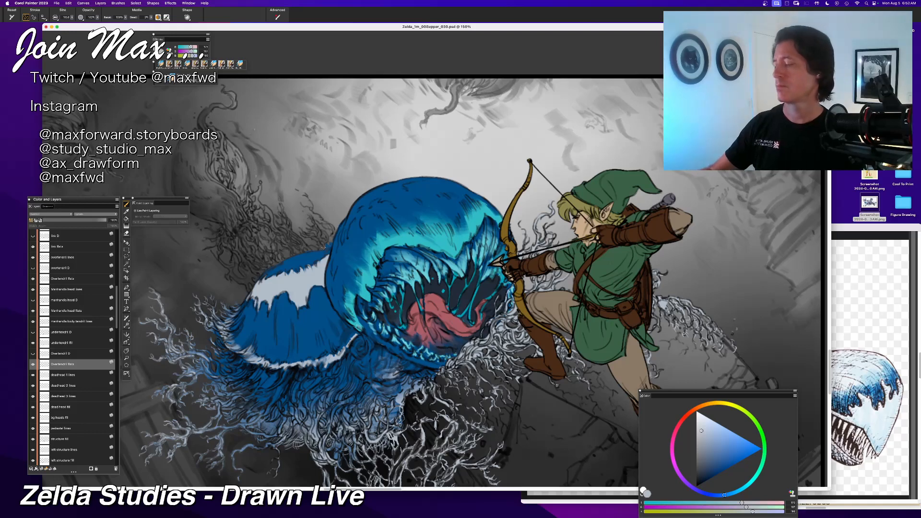
Step: Paint pale blue-white strokes along the tangled tendrils beneath the rear blue shell, undoing a stray stroke
{"action": "key", "text": "super+minus"}
{"action": "key", "text": "super+minus"}
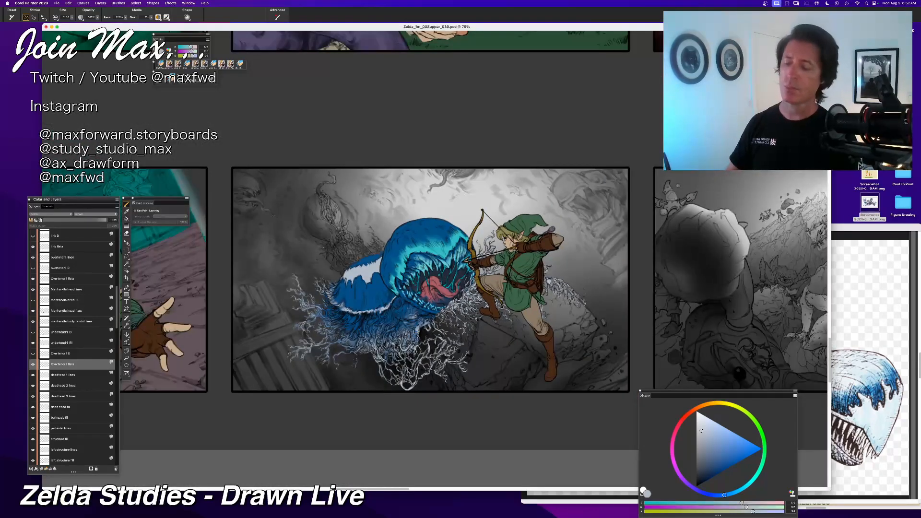
{"action": "key", "text": "super+equal"}
{"action": "key", "text": "super+equal"}
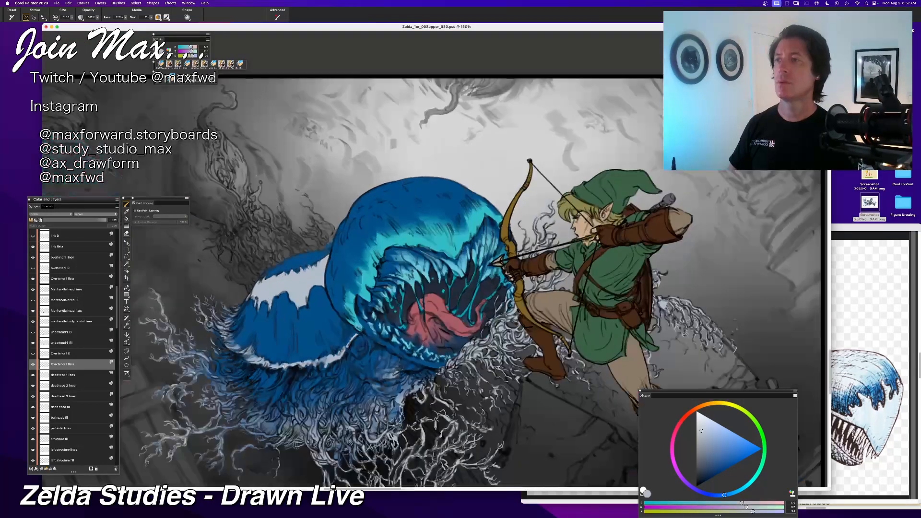
{"action": "key", "text": "super+minus"}
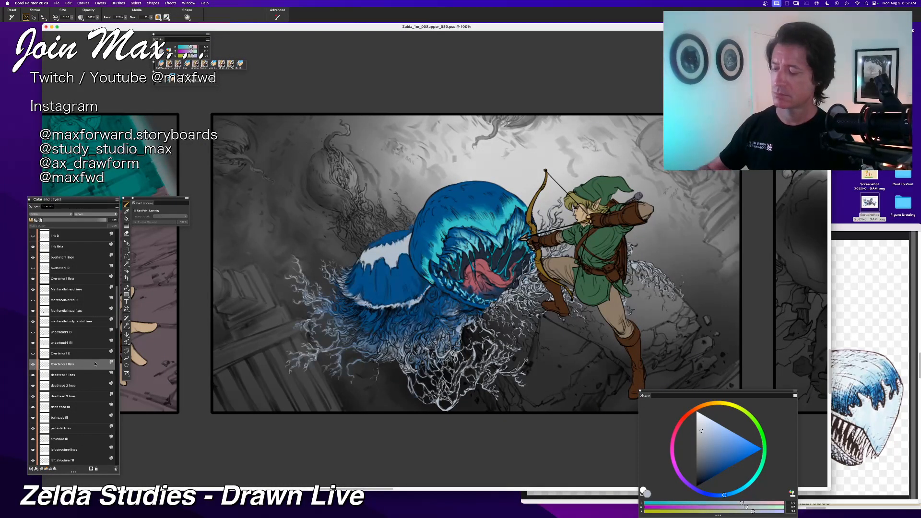
{"action": "left_click_drag", "start_coordinate": [373, 331], "coordinate": [329, 354]}
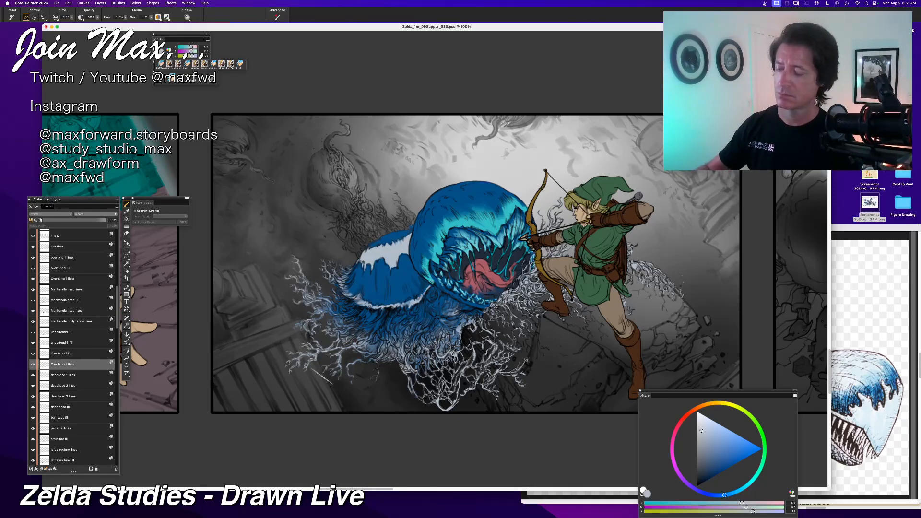
{"action": "left_click_drag", "start_coordinate": [384, 332], "coordinate": [360, 360]}
{"action": "key", "text": "super+z"}
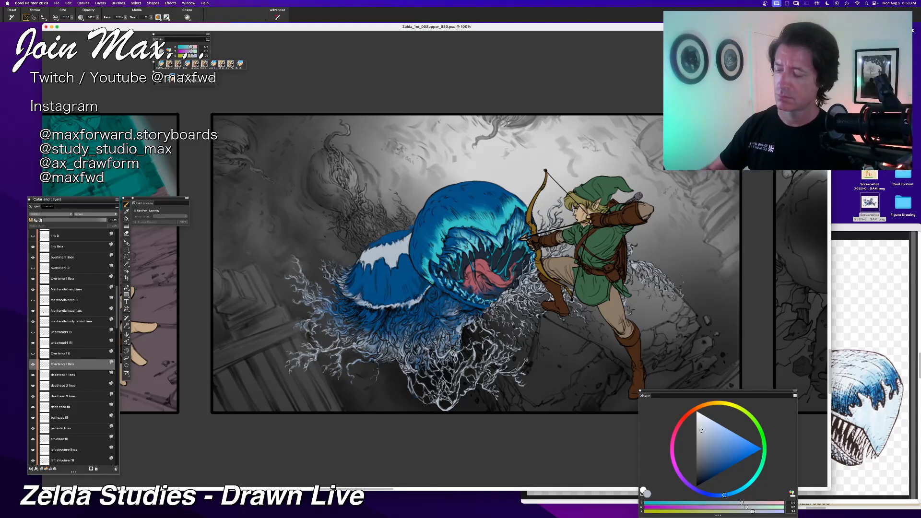
{"action": "mouse_move", "coordinate": [376, 327]}
{"action": "left_mouse_down"}
{"action": "mouse_move", "coordinate": [370, 339]}
{"action": "mouse_move", "coordinate": [399, 348]}
{"action": "left_mouse_up"}
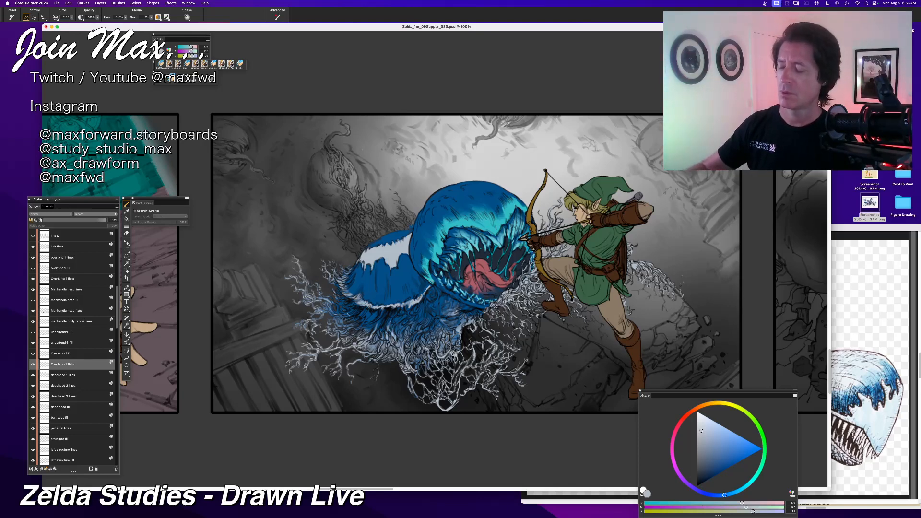
{"action": "left_click_drag", "start_coordinate": [341, 319], "coordinate": [328, 325]}
{"action": "mouse_move", "coordinate": [323, 315]}
{"action": "left_mouse_down"}
{"action": "mouse_move", "coordinate": [318, 320]}
{"action": "mouse_move", "coordinate": [329, 294]}
{"action": "mouse_move", "coordinate": [338, 325]}
{"action": "left_mouse_up"}
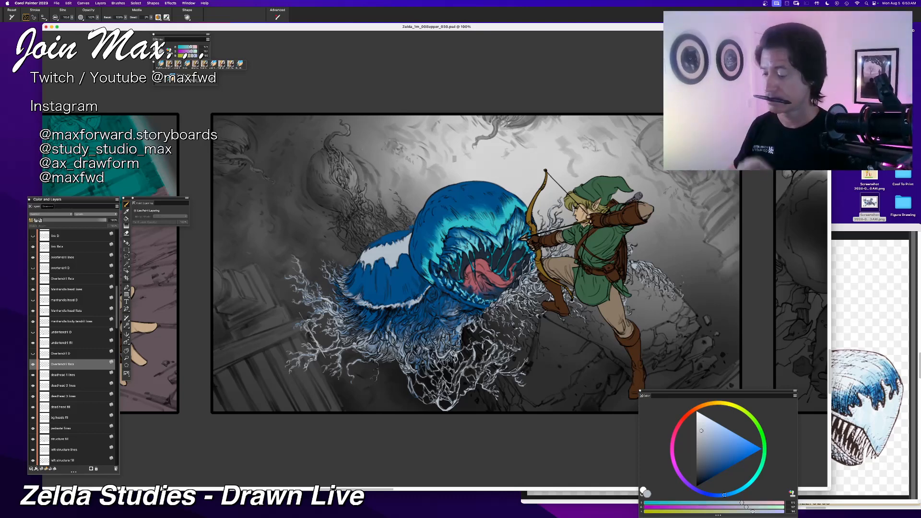
Step: Toggle the overtend flats, deadhead lines, deadhead fill and bg heads fill layers to identify which artwork each one holds
{"action": "left_click", "coordinate": [32, 364]}
{"action": "left_click", "coordinate": [33, 364]}
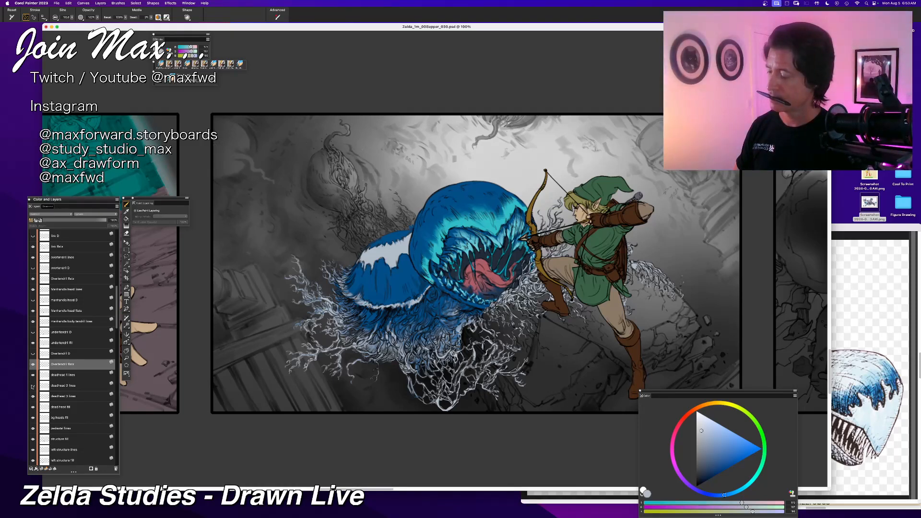
{"action": "left_click", "coordinate": [33, 398]}
{"action": "left_click", "coordinate": [33, 397]}
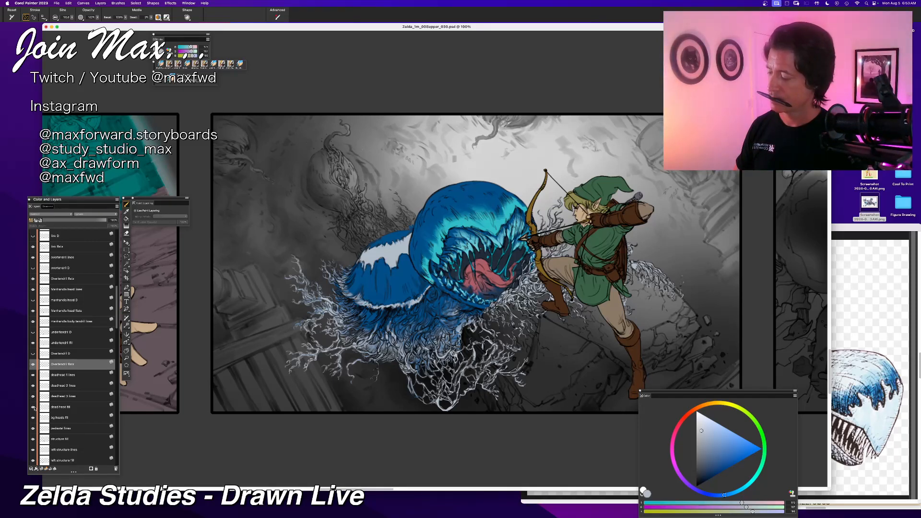
{"action": "left_click", "coordinate": [33, 407]}
{"action": "left_click", "coordinate": [33, 407]}
{"action": "left_click", "coordinate": [33, 407]}
{"action": "left_click", "coordinate": [33, 407]}
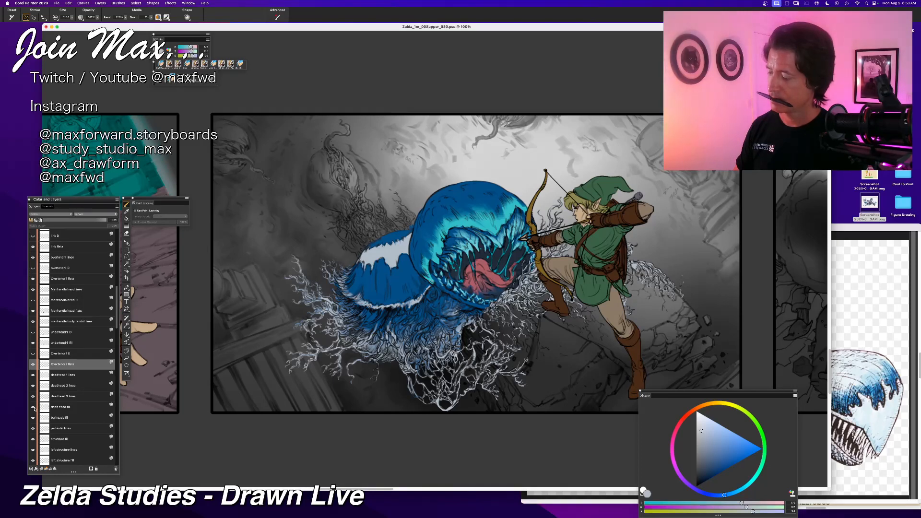
{"action": "left_click", "coordinate": [33, 407]}
{"action": "left_click", "coordinate": [33, 407]}
{"action": "left_click", "coordinate": [33, 418]}
{"action": "left_click", "coordinate": [33, 418]}
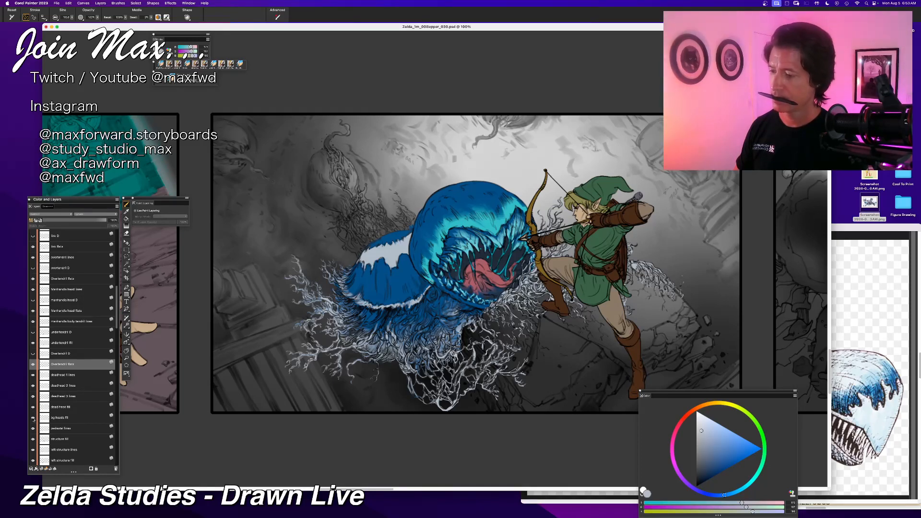
Step: Select the deadhead fill layer and fill the withered head and its stalk with the current pale blue-white
{"action": "left_click", "coordinate": [59, 418]}
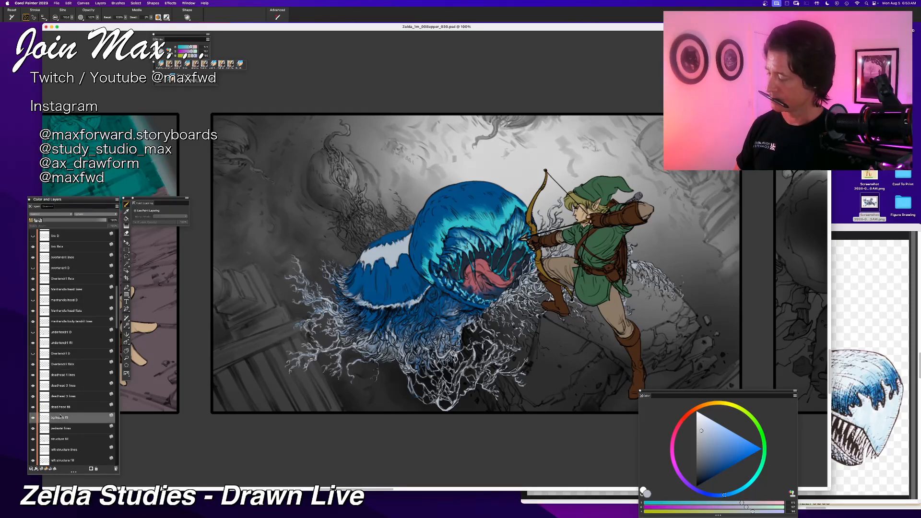
{"action": "left_click", "coordinate": [61, 407]}
{"action": "key", "text": "super+z"}
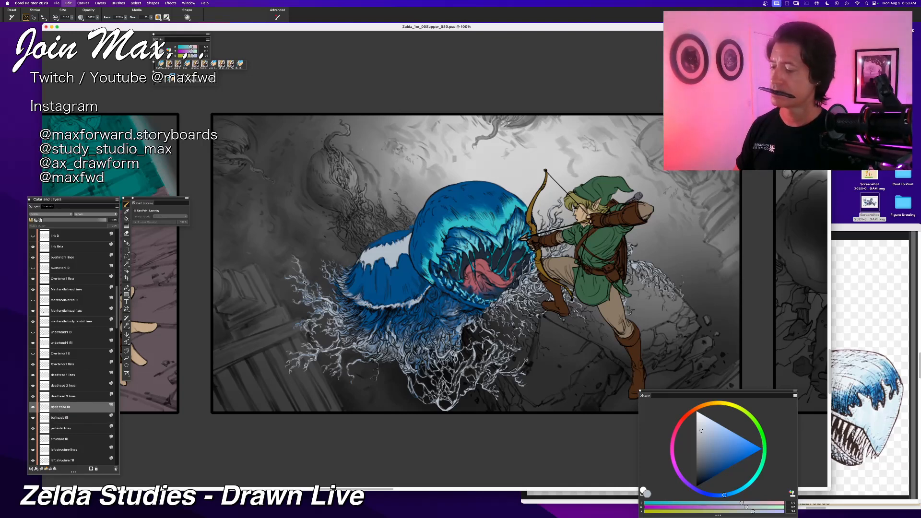
{"action": "key", "text": "Return"}
{"action": "scroll", "coordinate": [390, 288], "scroll_direction": "up", "scroll_amount": 3}
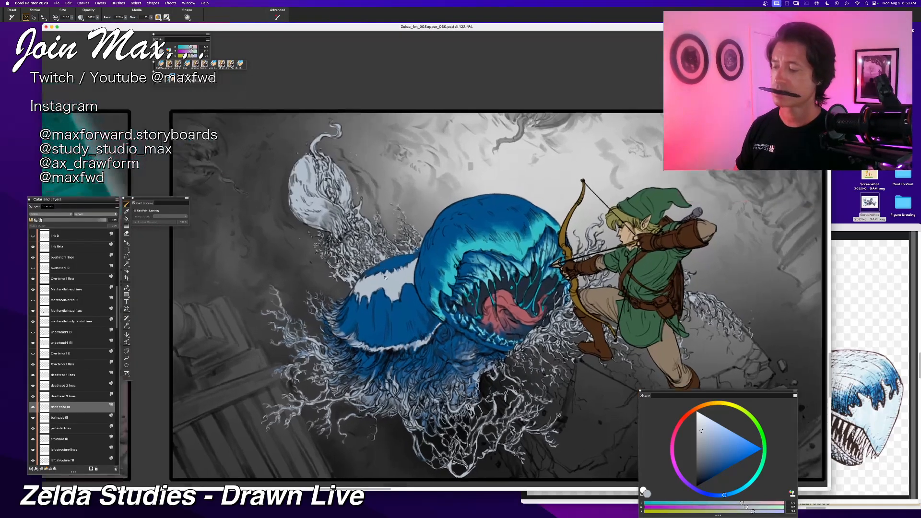
Step: Sample the rear shell's deep blue and paint a ragged blue band over one half of the withered head, undoing stray strokes
{"action": "scroll", "coordinate": [390, 288], "scroll_direction": "down", "scroll_amount": 2}
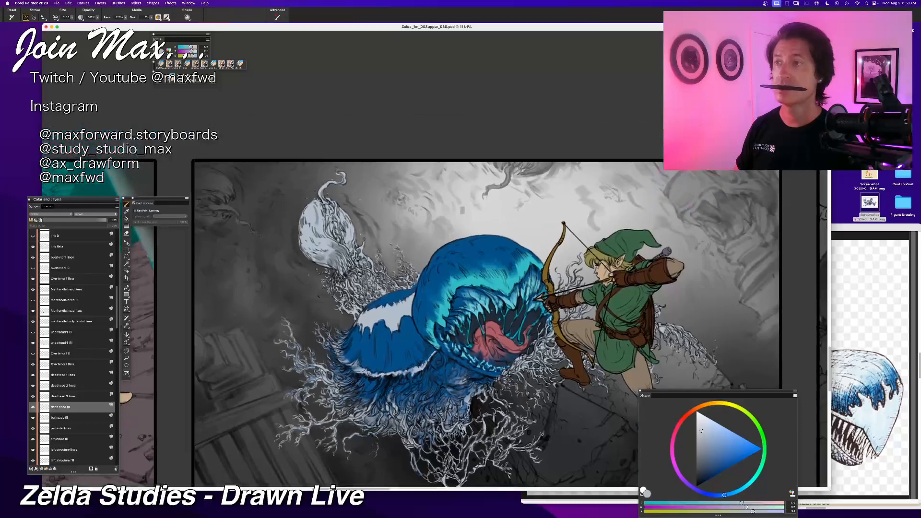
{"action": "left_click_drag", "start_coordinate": [379, 291], "coordinate": [377, 302]}
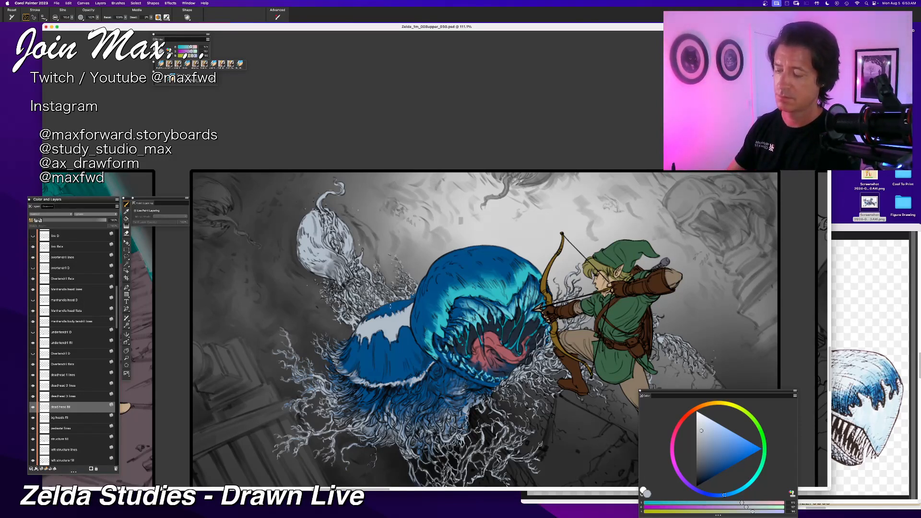
{"action": "left_click", "coordinate": [390, 306], "text": "alt"}
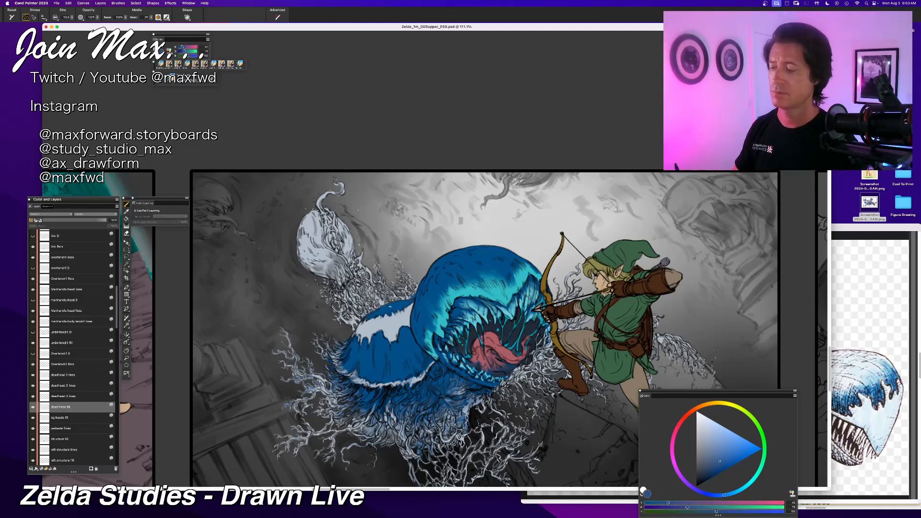
{"action": "mouse_move", "coordinate": [298, 232]}
{"action": "left_mouse_down"}
{"action": "mouse_move", "coordinate": [305, 217]}
{"action": "mouse_move", "coordinate": [310, 238]}
{"action": "mouse_move", "coordinate": [315, 229]}
{"action": "left_mouse_up"}
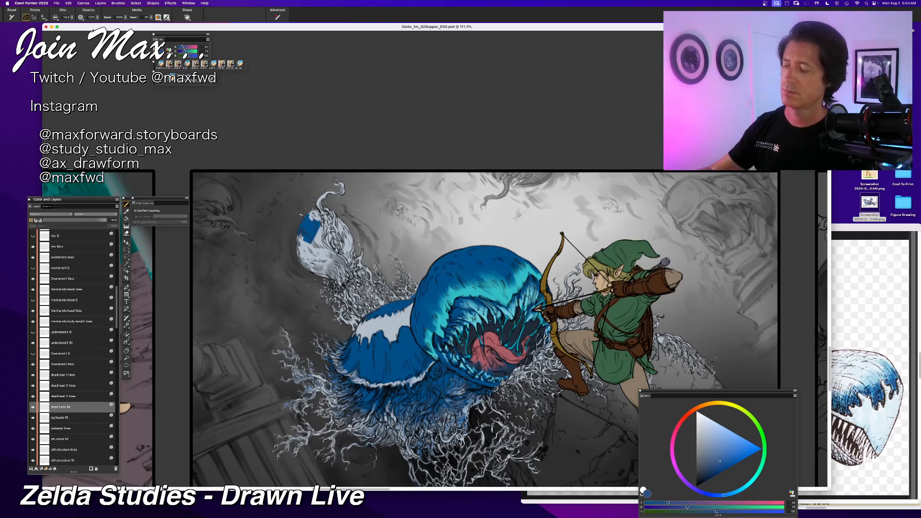
{"action": "key", "text": "super+z"}
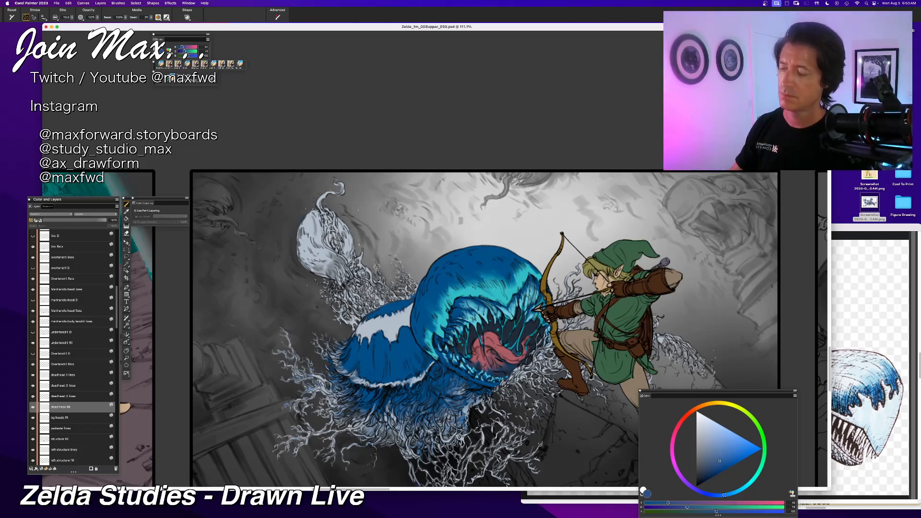
{"action": "mouse_move", "coordinate": [311, 211]}
{"action": "left_mouse_down"}
{"action": "mouse_move", "coordinate": [305, 232]}
{"action": "mouse_move", "coordinate": [311, 213]}
{"action": "left_mouse_up"}
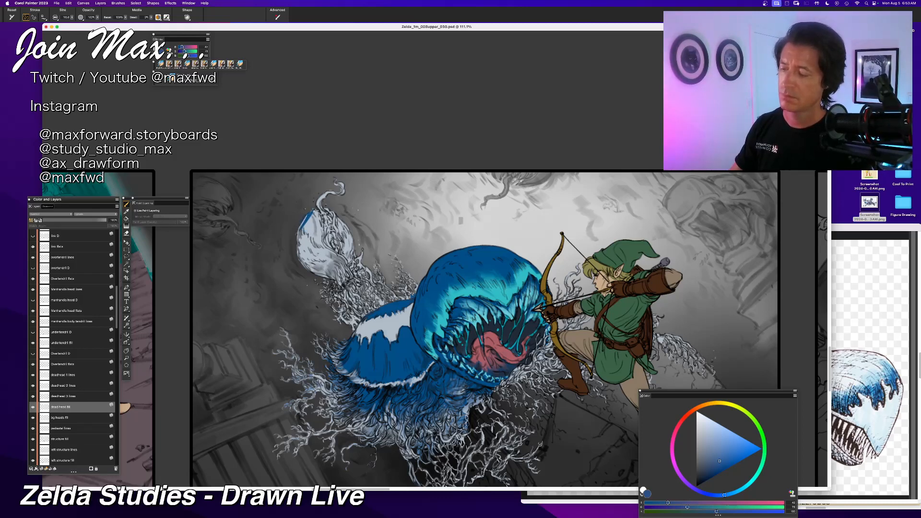
{"action": "key", "text": "super+z"}
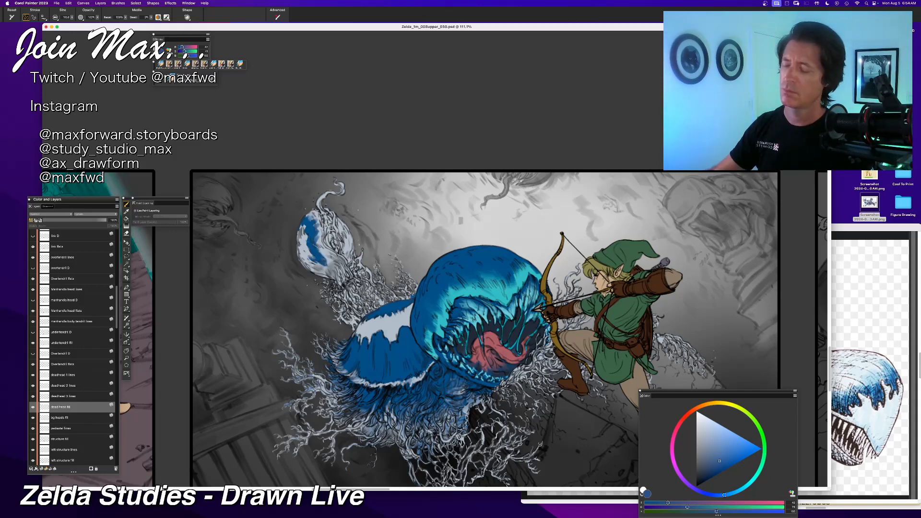
{"action": "mouse_move", "coordinate": [326, 262]}
{"action": "left_mouse_down"}
{"action": "mouse_move", "coordinate": [321, 248]}
{"action": "mouse_move", "coordinate": [335, 263]}
{"action": "mouse_move", "coordinate": [317, 268]}
{"action": "left_mouse_up"}
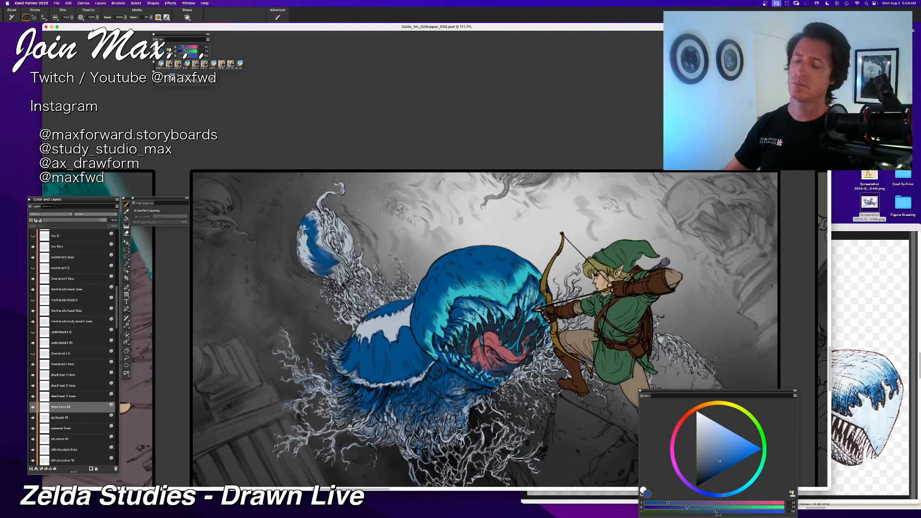
{"action": "left_click_drag", "start_coordinate": [304, 226], "coordinate": [314, 271]}
{"action": "left_click_drag", "start_coordinate": [307, 226], "coordinate": [302, 271]}
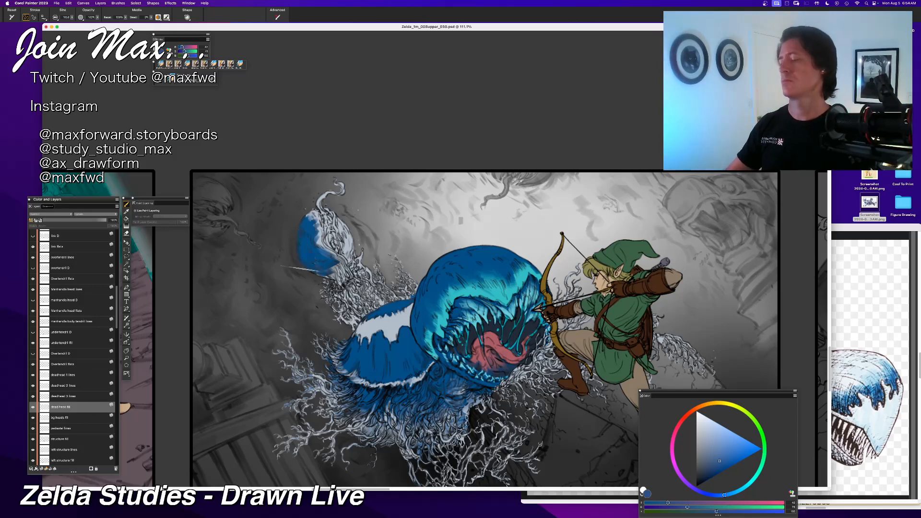
{"action": "key", "text": "super+z"}
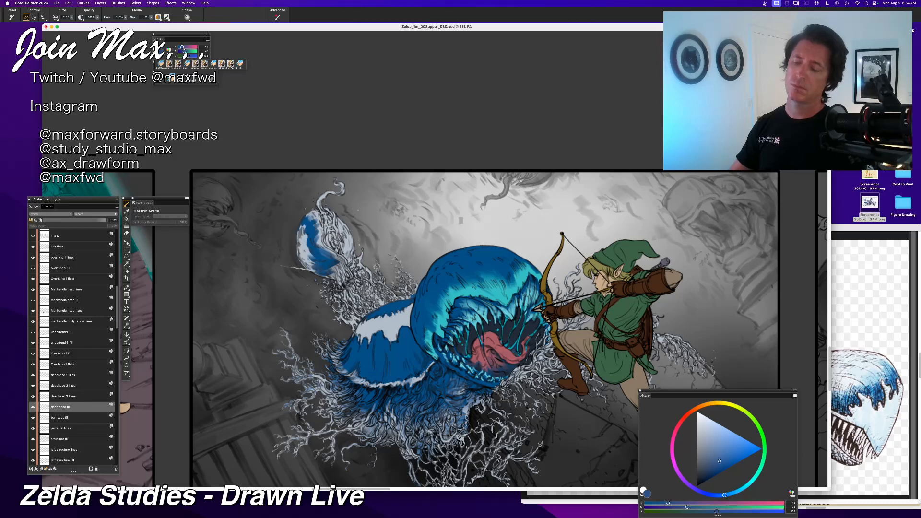
{"action": "key", "text": "super+z"}
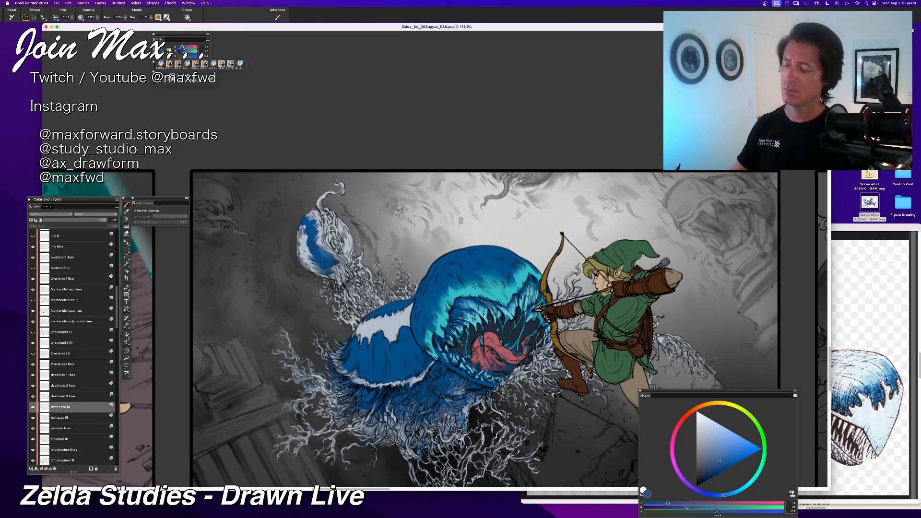
Step: Extend the deep blue across the withered head's lower edge and over its other half beside the mouth opening
{"action": "left_click_drag", "start_coordinate": [315, 233], "coordinate": [318, 246]}
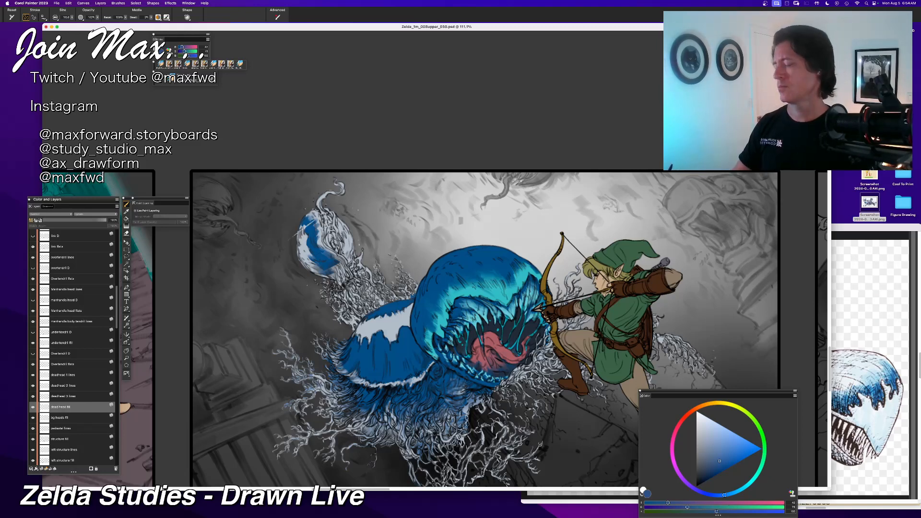
{"action": "mouse_move", "coordinate": [335, 273]}
{"action": "left_mouse_down"}
{"action": "mouse_move", "coordinate": [342, 262]}
{"action": "mouse_move", "coordinate": [347, 271]}
{"action": "mouse_move", "coordinate": [339, 272]}
{"action": "mouse_move", "coordinate": [344, 258]}
{"action": "left_mouse_up"}
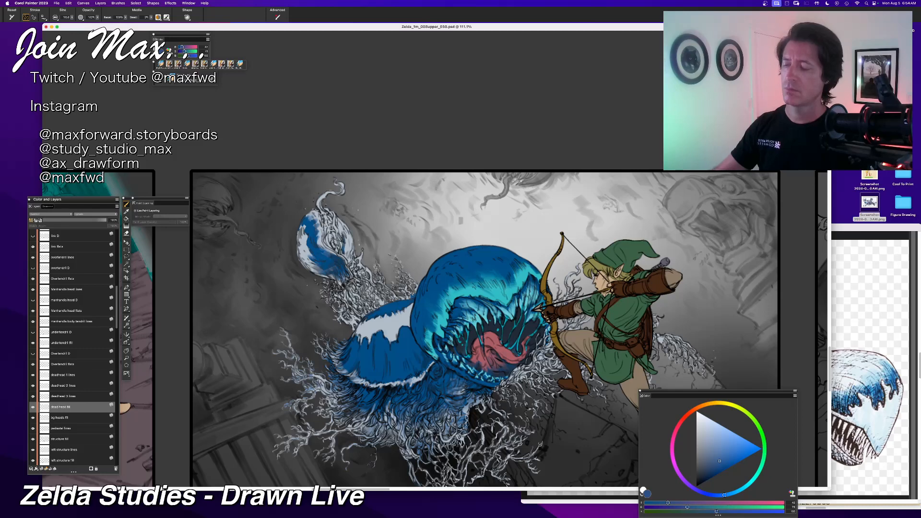
{"action": "left_click_drag", "start_coordinate": [340, 225], "coordinate": [355, 257]}
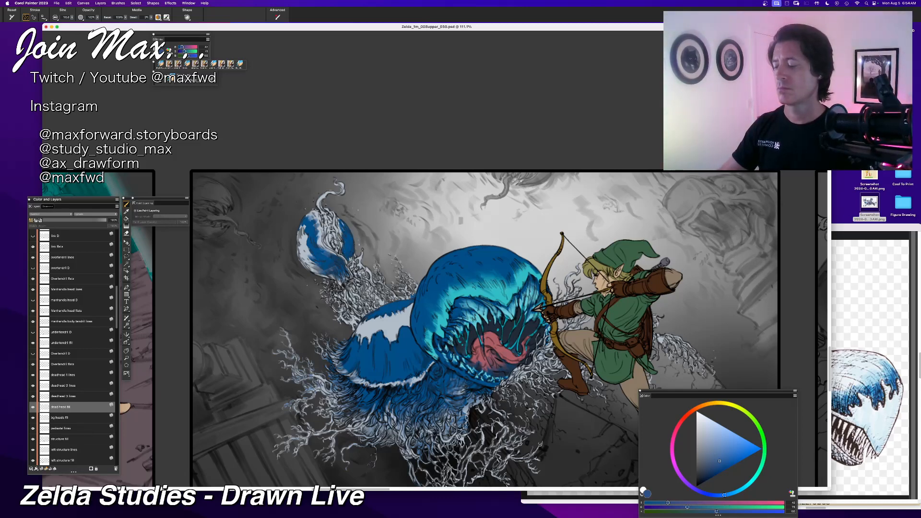
{"action": "left_click_drag", "start_coordinate": [352, 254], "coordinate": [356, 265]}
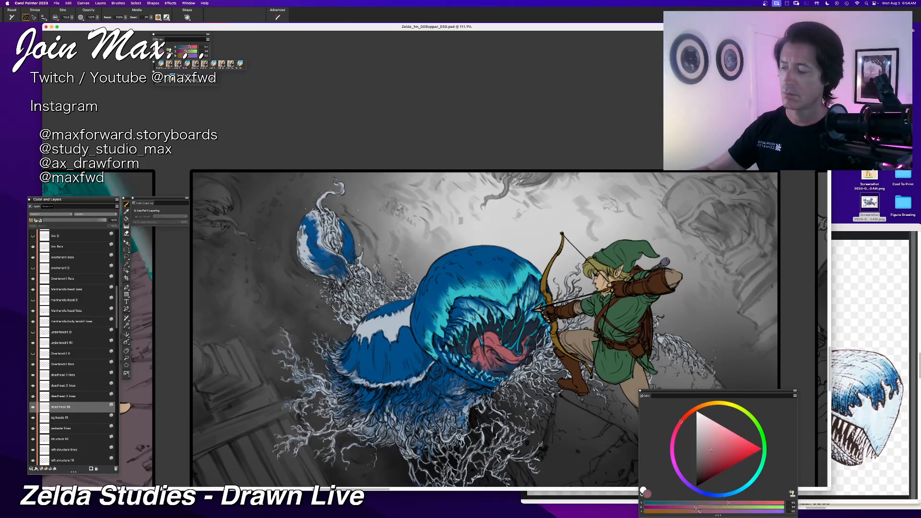
Step: Paint the withered head's curling tongue muted red down into the mouth, and darken the mouth interior with sampled navy
{"action": "left_click_drag", "start_coordinate": [320, 207], "coordinate": [343, 181]}
{"action": "left_click_drag", "start_coordinate": [317, 211], "coordinate": [326, 219]}
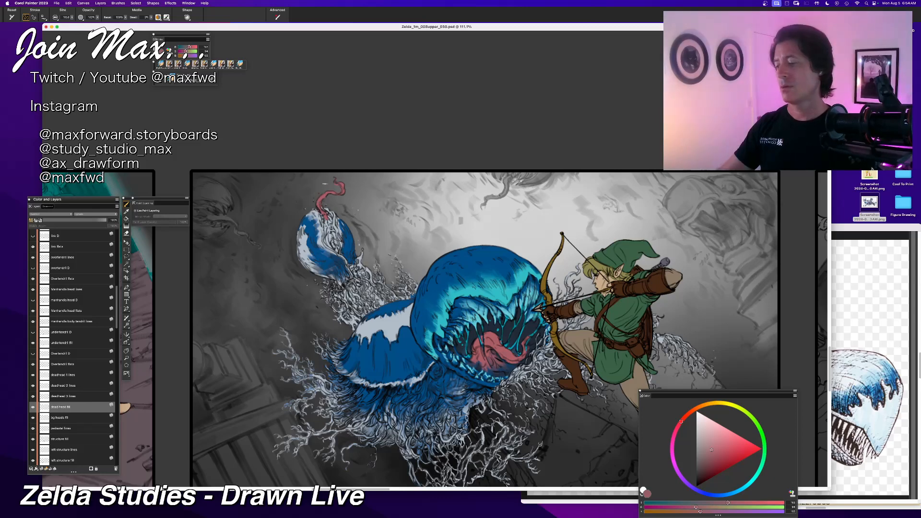
{"action": "left_click_drag", "start_coordinate": [327, 220], "coordinate": [325, 241]}
{"action": "key", "text": "super+z"}
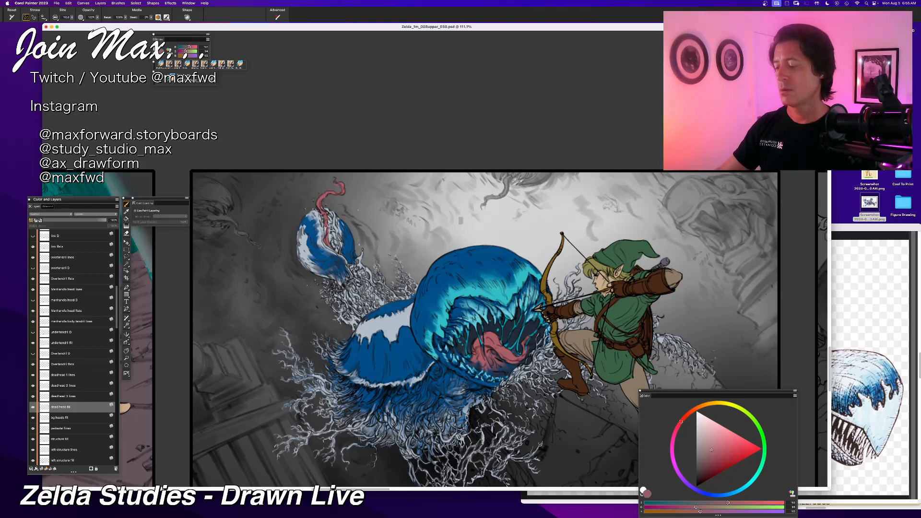
{"action": "left_click", "coordinate": [509, 328], "text": "alt"}
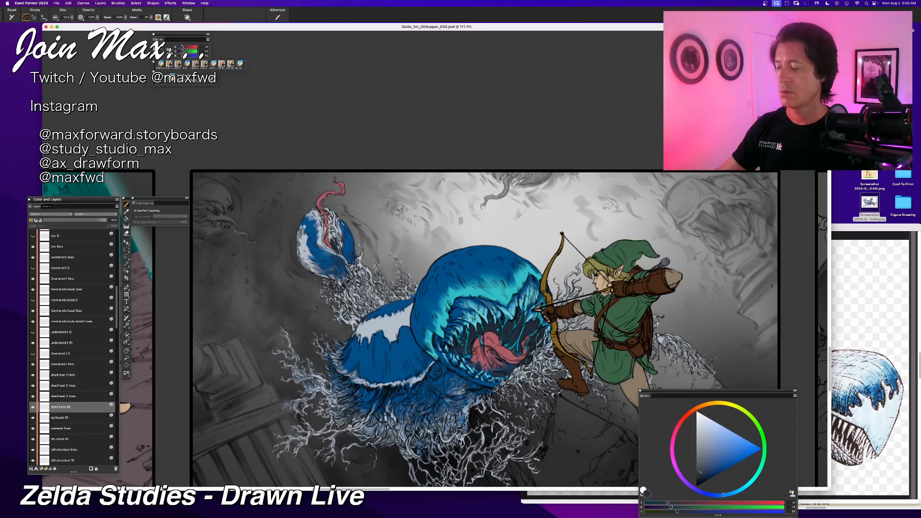
{"action": "left_click_drag", "start_coordinate": [327, 230], "coordinate": [331, 242]}
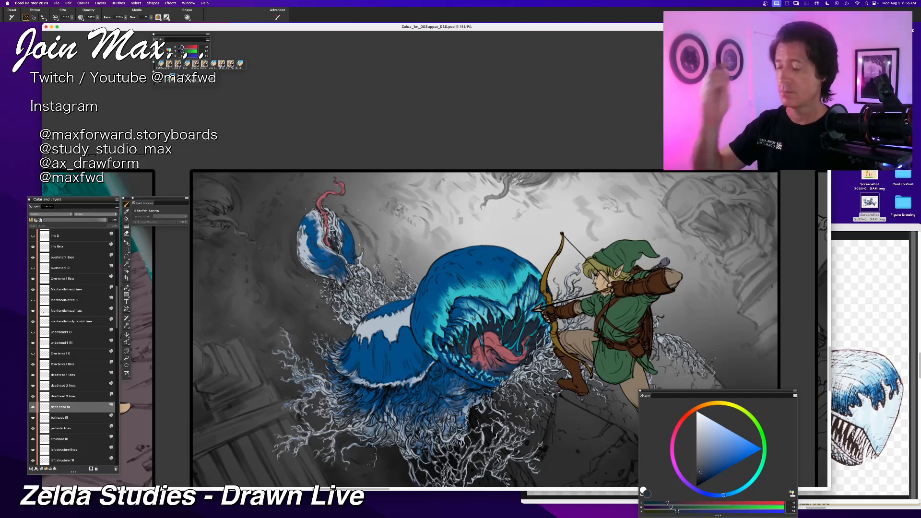
Step: Refine the withered head's markings with sampled pale blue-white strokes over the blue, undoing a stray stroke and resampling the blue
{"action": "left_click", "coordinate": [316, 263], "text": "alt"}
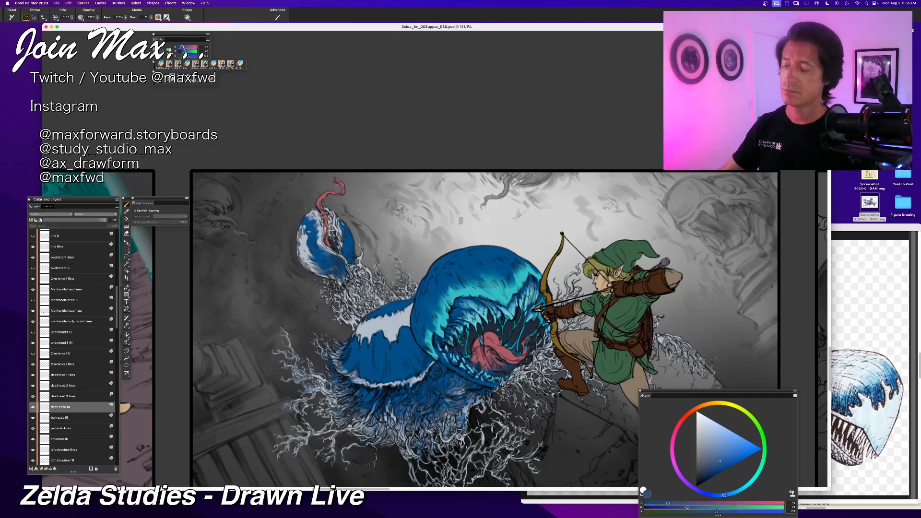
{"action": "left_click", "coordinate": [305, 232], "text": "alt"}
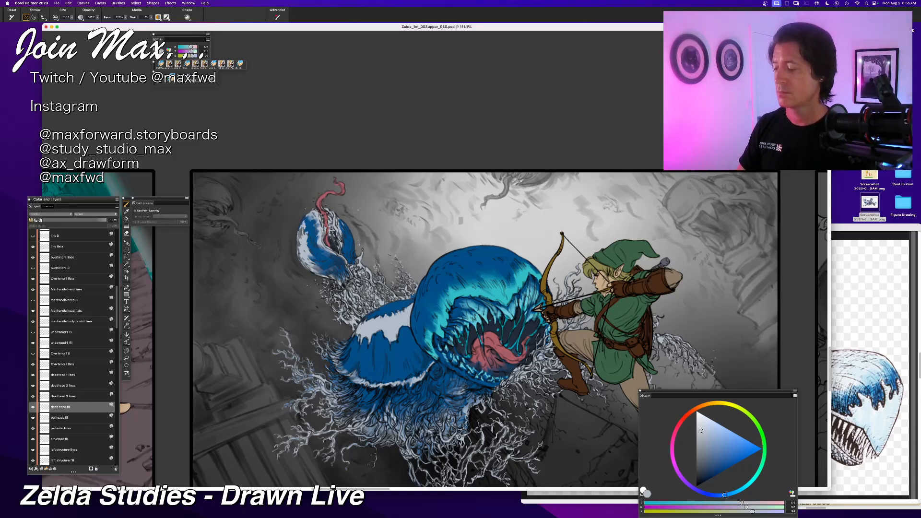
{"action": "left_click_drag", "start_coordinate": [311, 253], "coordinate": [314, 260]}
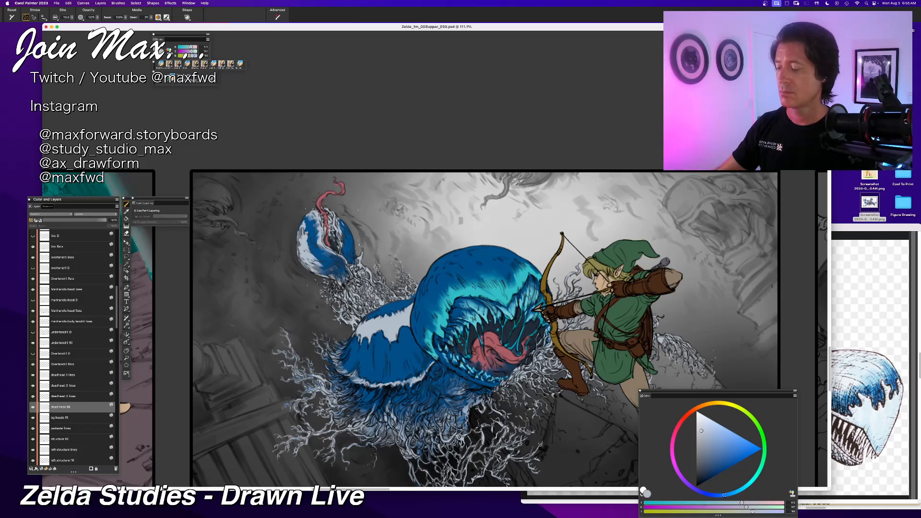
{"action": "key", "text": "super+z"}
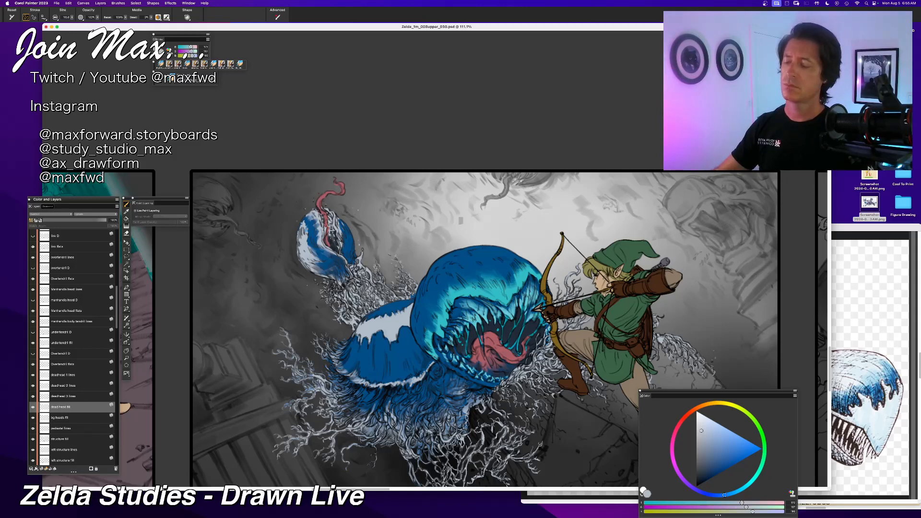
{"action": "left_click", "coordinate": [312, 252], "text": "alt"}
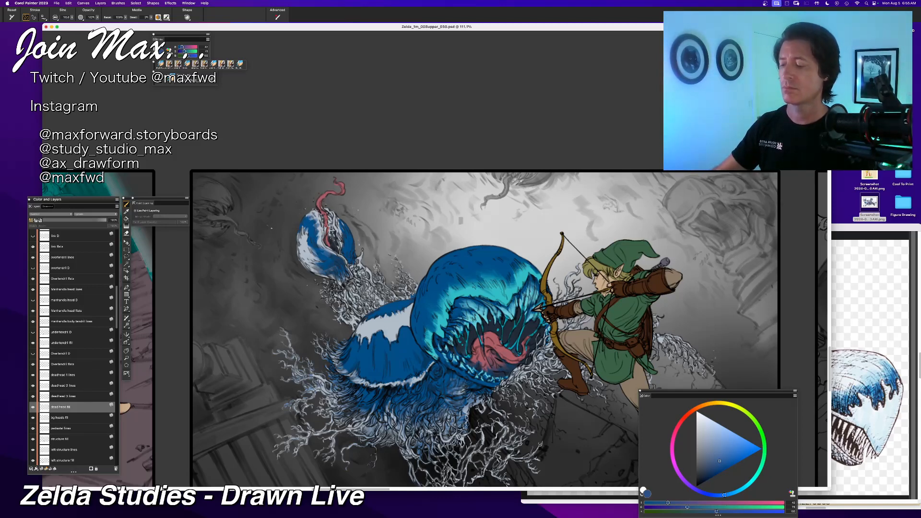
Step: Select the Manhandla head flats layer and paint sampled pale blue-white highlights along the top of the main head, undoing stray strokes
{"action": "key", "text": "super+minus"}
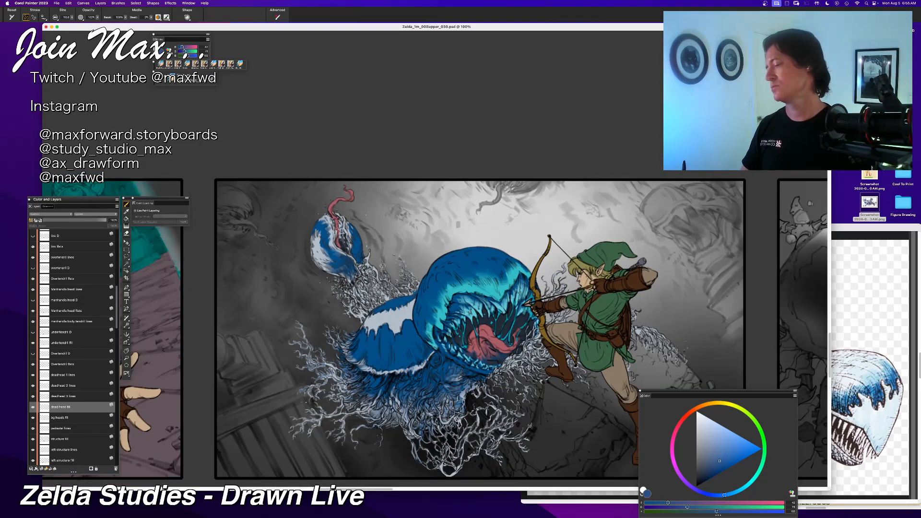
{"action": "key", "text": "super+equal"}
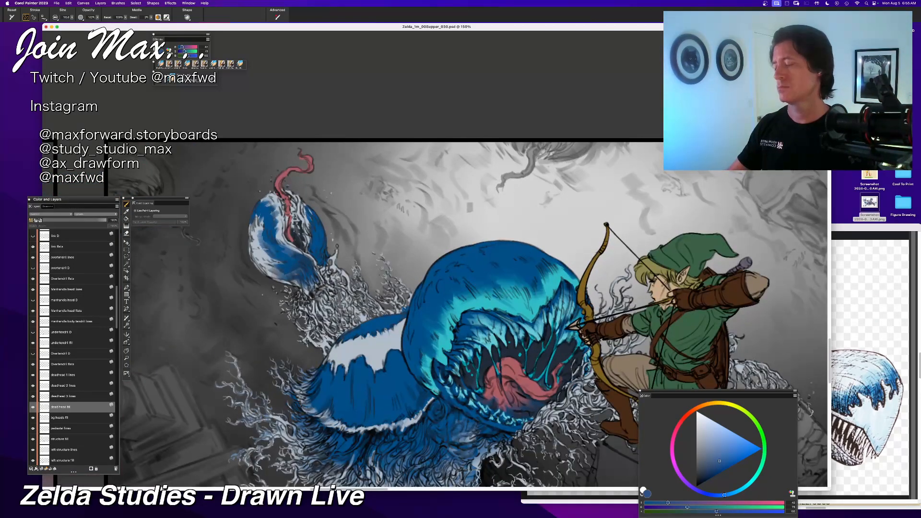
{"action": "key", "text": "super+equal"}
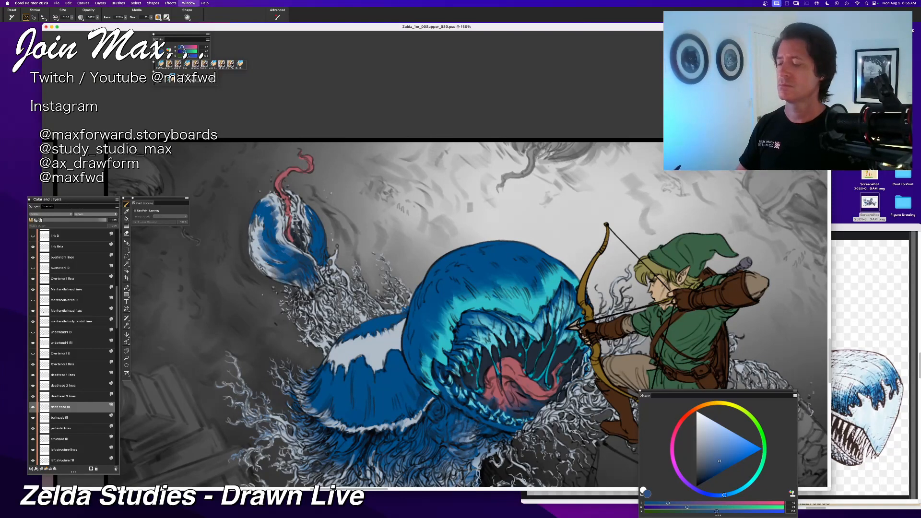
{"action": "key", "text": "super+minus"}
{"action": "key", "text": "super+minus"}
{"action": "key", "text": "super+equal"}
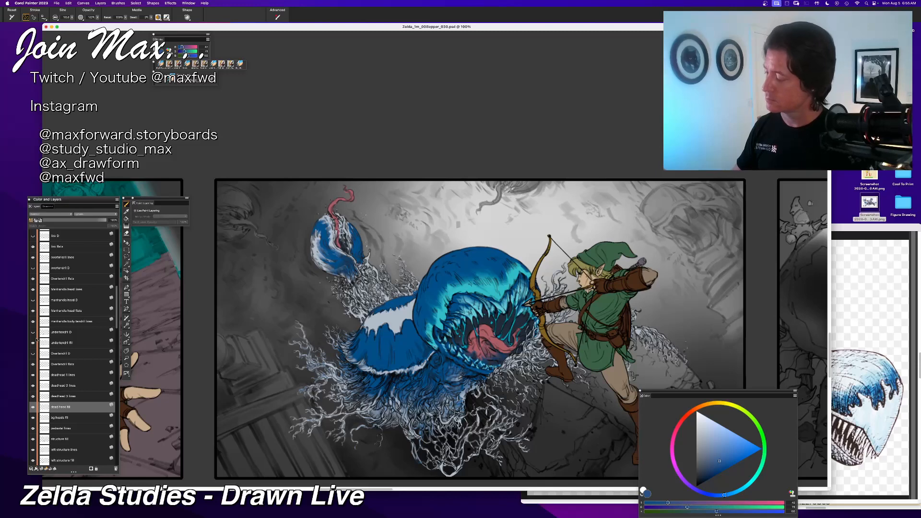
{"action": "left_click", "coordinate": [37, 290]}
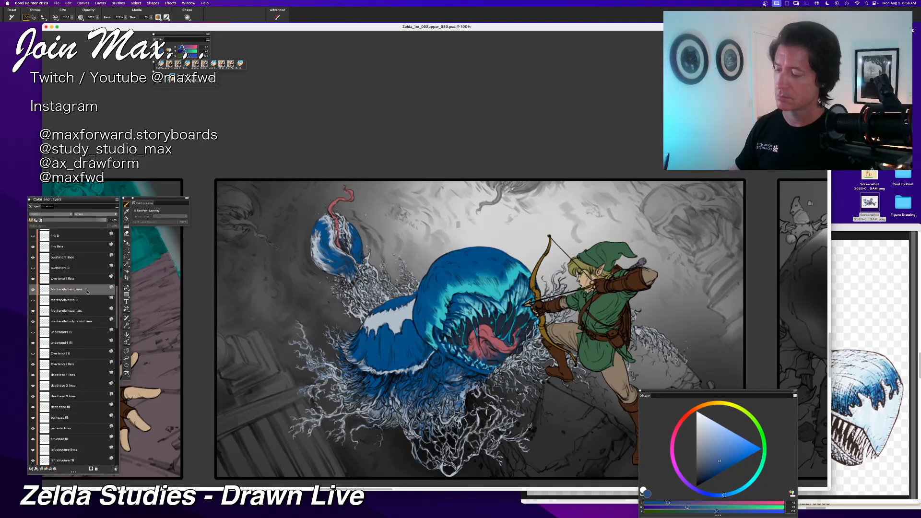
{"action": "left_click", "coordinate": [39, 312]}
{"action": "left_click", "coordinate": [390, 316], "text": "alt"}
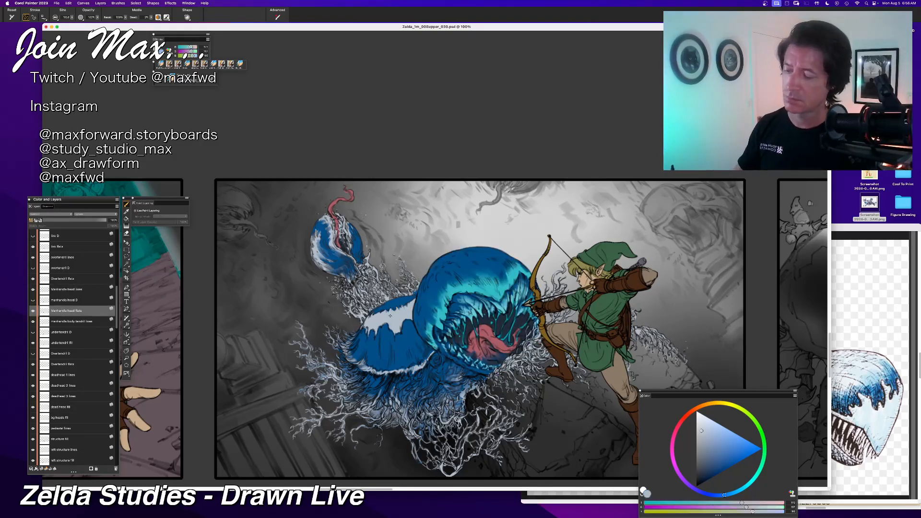
{"action": "mouse_move", "coordinate": [439, 266]}
{"action": "left_mouse_down"}
{"action": "mouse_move", "coordinate": [452, 258]}
{"action": "mouse_move", "coordinate": [475, 272]}
{"action": "mouse_move", "coordinate": [459, 253]}
{"action": "mouse_move", "coordinate": [500, 251]}
{"action": "left_mouse_up"}
{"action": "key", "text": "super+z"}
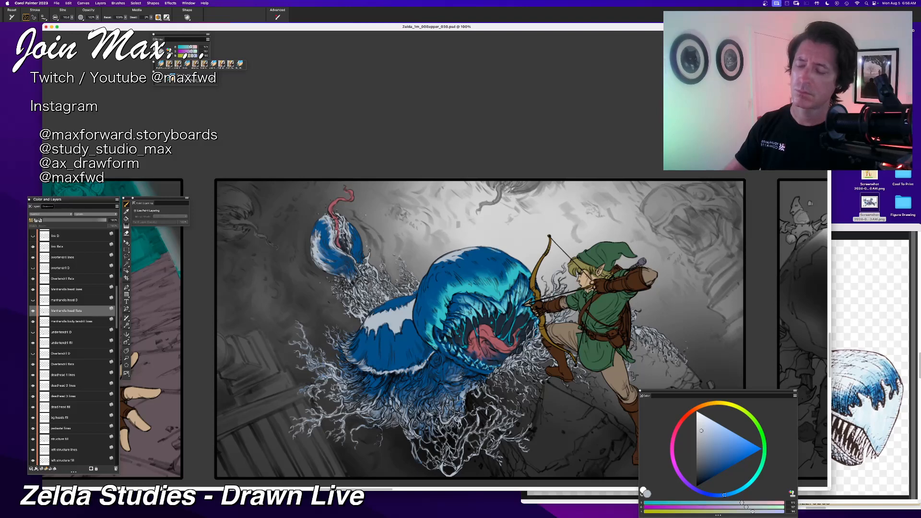
{"action": "key", "text": "super+z"}
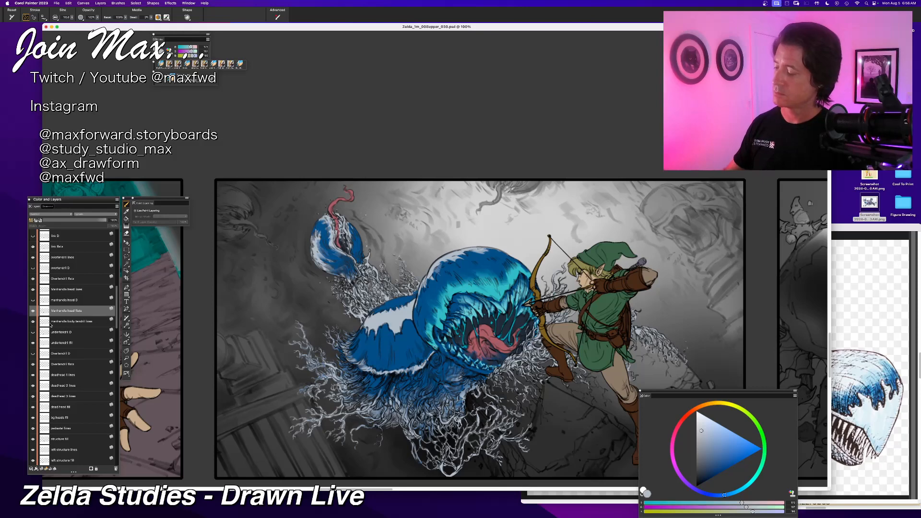
Step: Select the lower overtend flats layer and break up the rear shell's pale patch with pale and deep blue streaks
{"action": "left_click", "coordinate": [32, 365]}
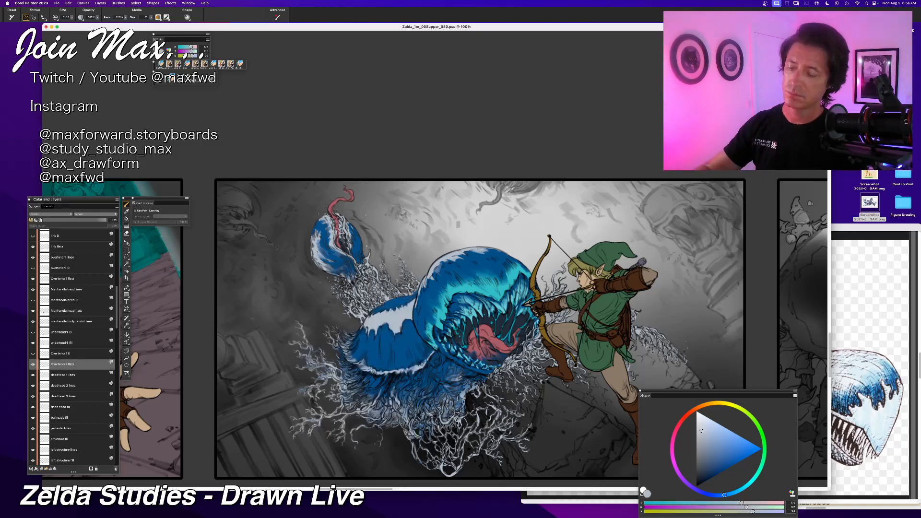
{"action": "key", "text": "super+z"}
{"action": "left_click", "coordinate": [399, 307], "text": "alt"}
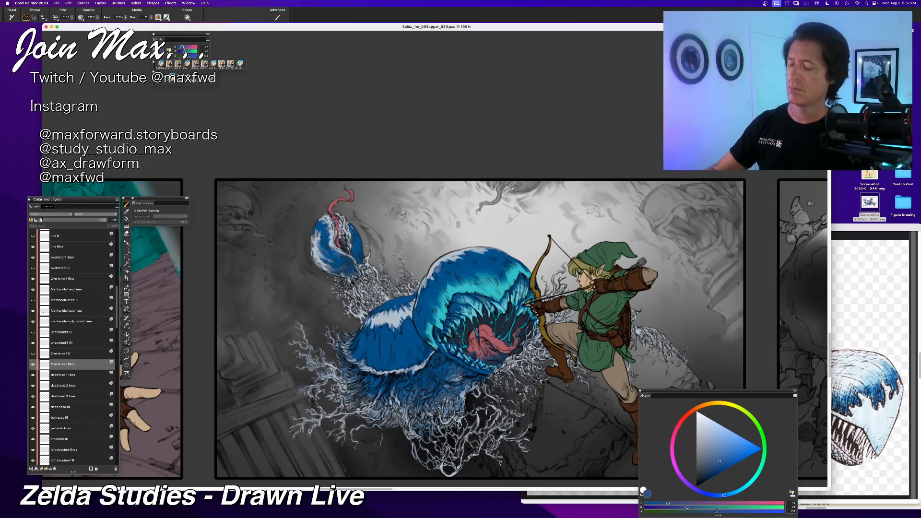
{"action": "key", "text": "super+minus"}
{"action": "key", "text": "super+minus"}
{"action": "key", "text": "super+minus"}
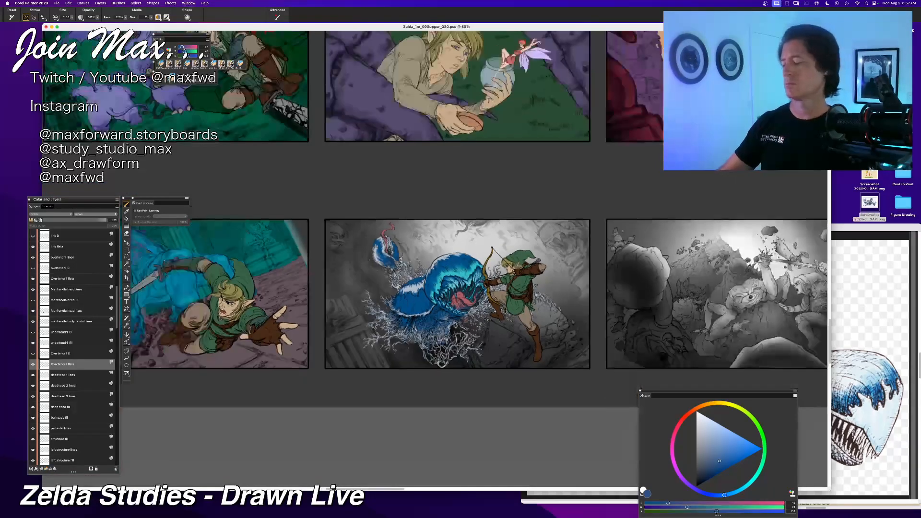
Step: Review the blue monster and archer panel up close with the palettes hidden, and save the document
{"action": "key", "text": "super+equal"}
{"action": "key", "text": "super+equal"}
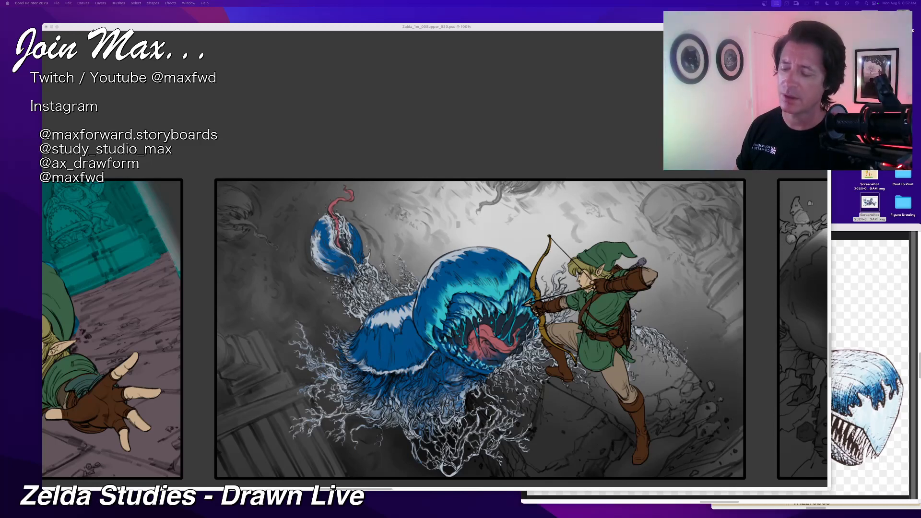
{"action": "key", "text": "Tab"}
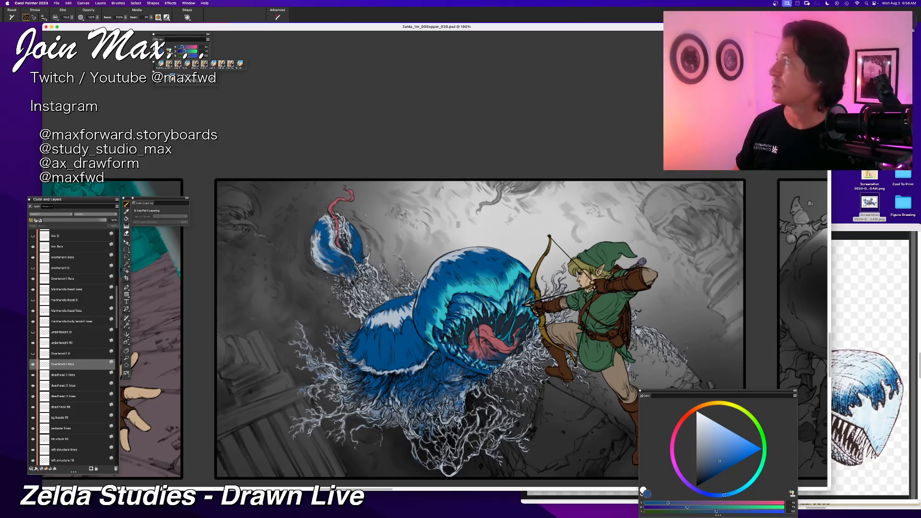
{"action": "key", "text": "super+Tab"}
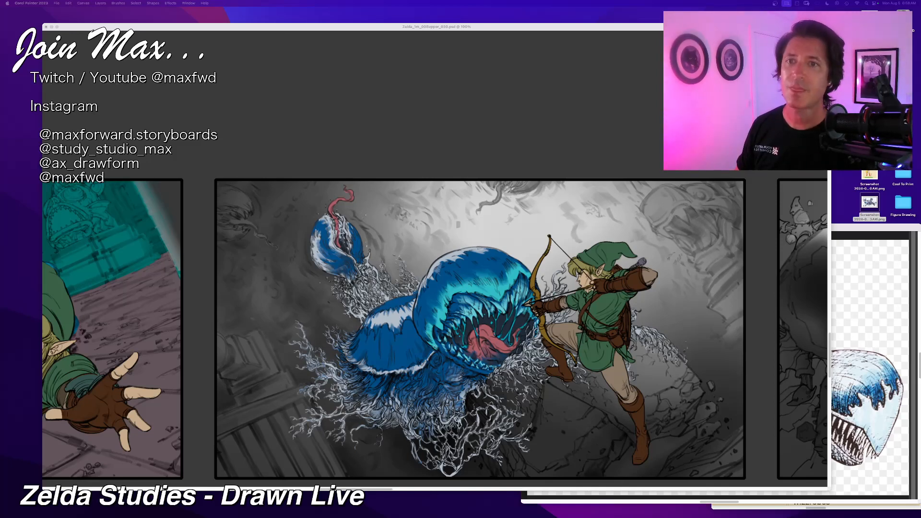
{"action": "key", "text": "Tab"}
{"action": "key", "text": "super+minus"}
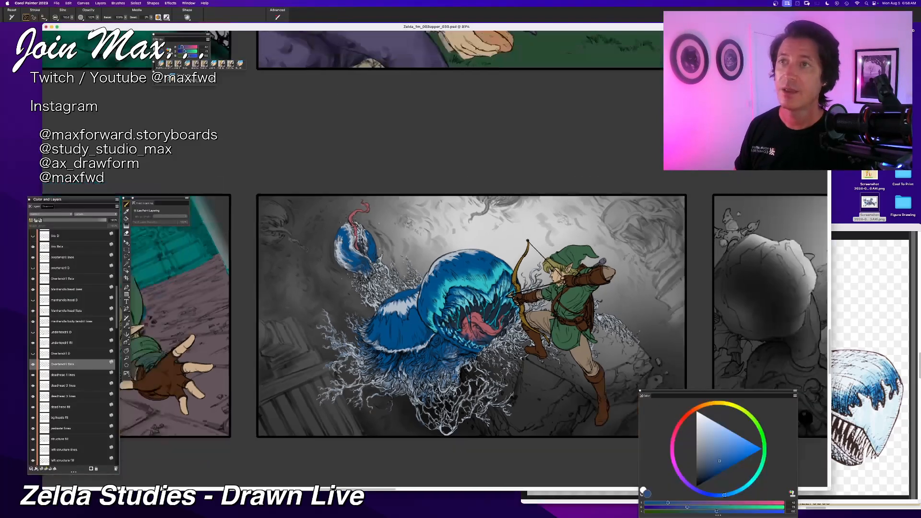
{"action": "key", "text": "super+plus"}
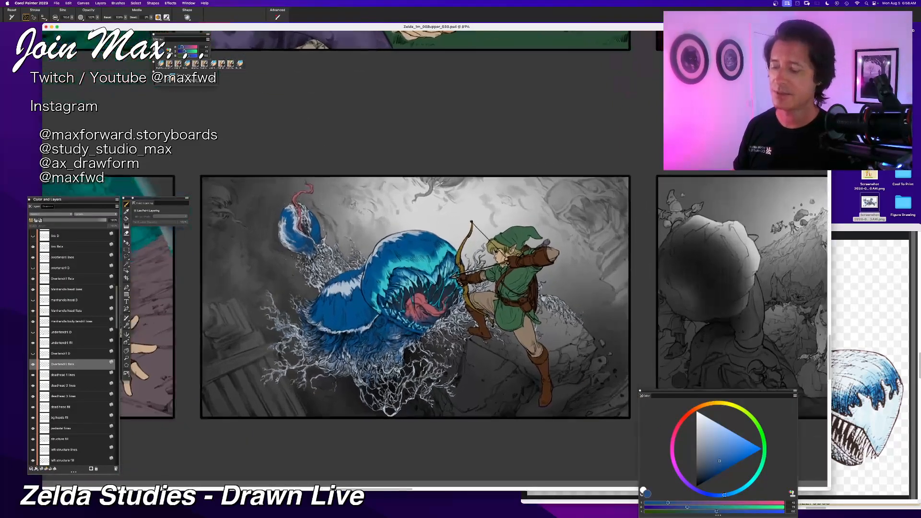
{"action": "left_click_drag", "start_coordinate": [336, 176], "coordinate": [302, 168]}
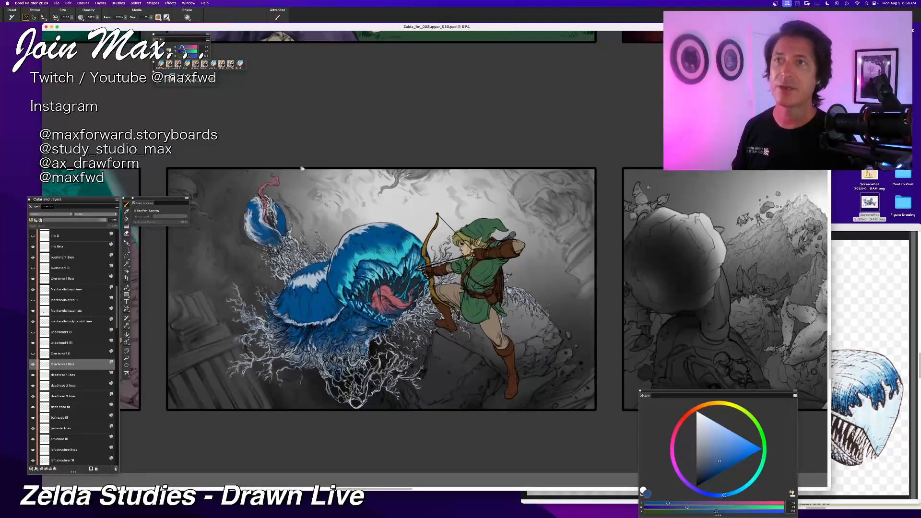
{"action": "key", "text": "super+s"}
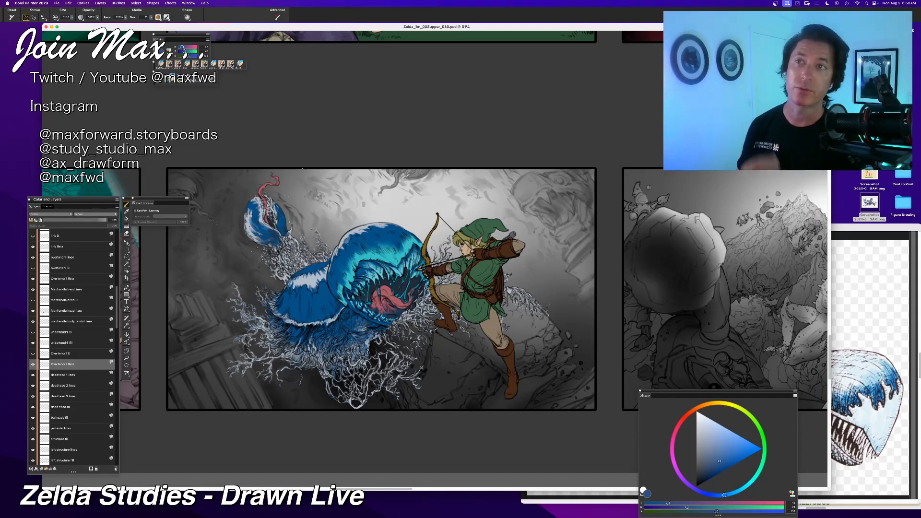
Step: Survey the full sheet of panels, and examine the uncoloured grey panel with the giant trees and rope bridge
{"action": "scroll", "coordinate": [303, 169], "scroll_direction": "down", "scroll_amount": 17}
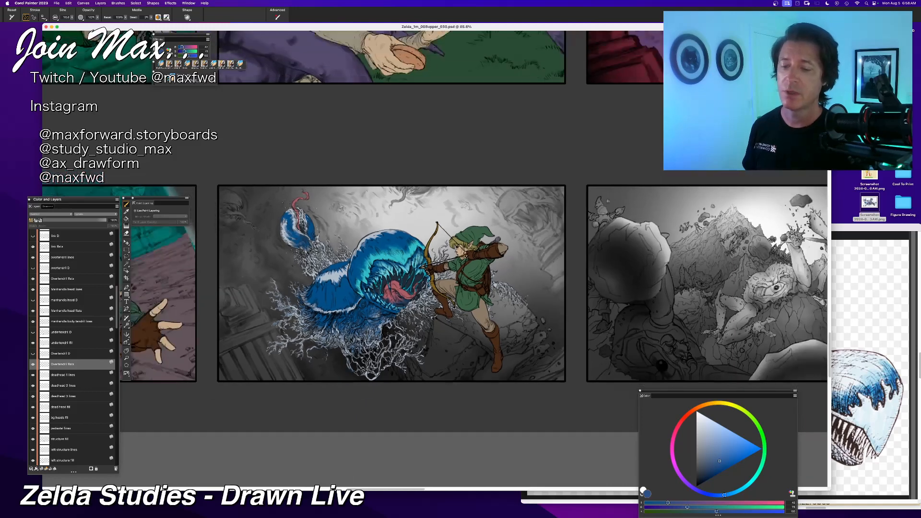
{"action": "scroll", "coordinate": [343, 156], "scroll_direction": "up", "scroll_amount": 5}
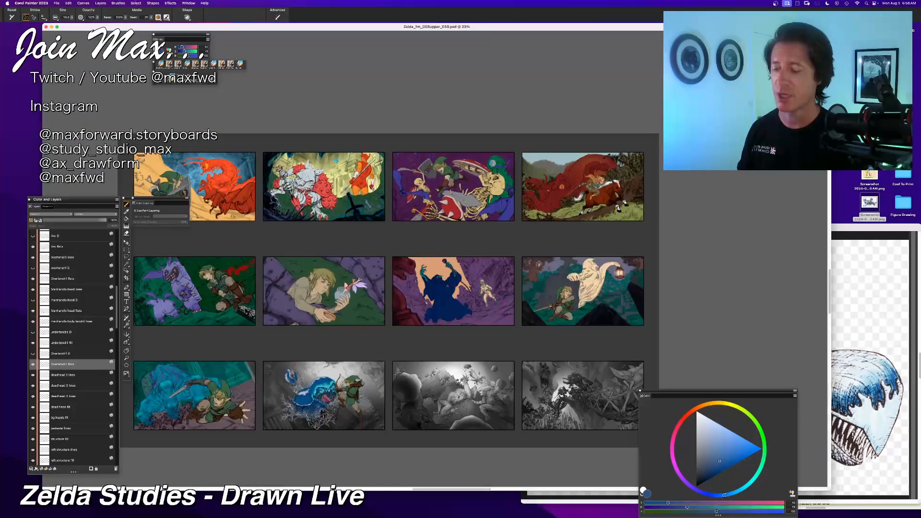
{"action": "left_click_drag", "start_coordinate": [319, 309], "coordinate": [320, 259]}
{"action": "key", "text": "super+plus"}
{"action": "left_click_drag", "start_coordinate": [313, 301], "coordinate": [320, 260]}
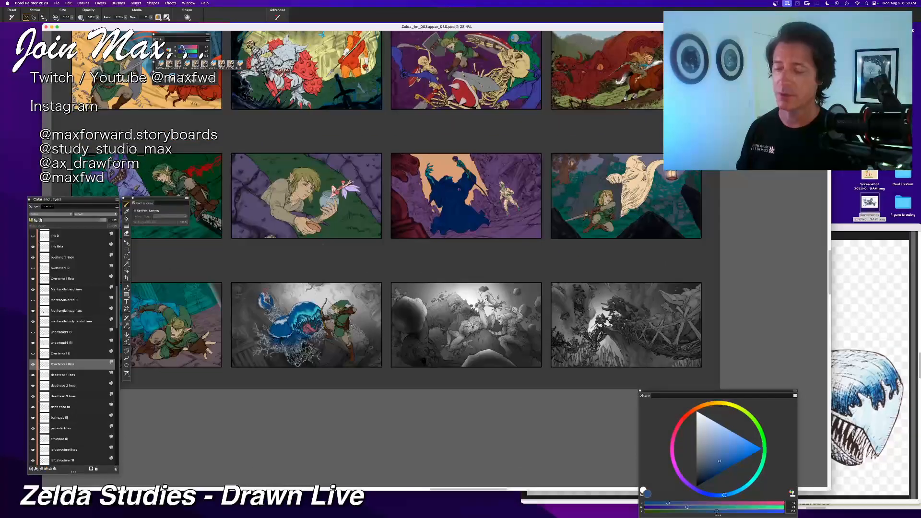
{"action": "scroll", "coordinate": [435, 260], "scroll_direction": "up", "scroll_amount": 2}
{"action": "left_click_drag", "start_coordinate": [653, 360], "coordinate": [322, 303]}
{"action": "scroll", "coordinate": [478, 254], "scroll_direction": "up", "scroll_amount": 5}
{"action": "scroll", "coordinate": [309, 307], "scroll_direction": "up", "scroll_amount": 2}
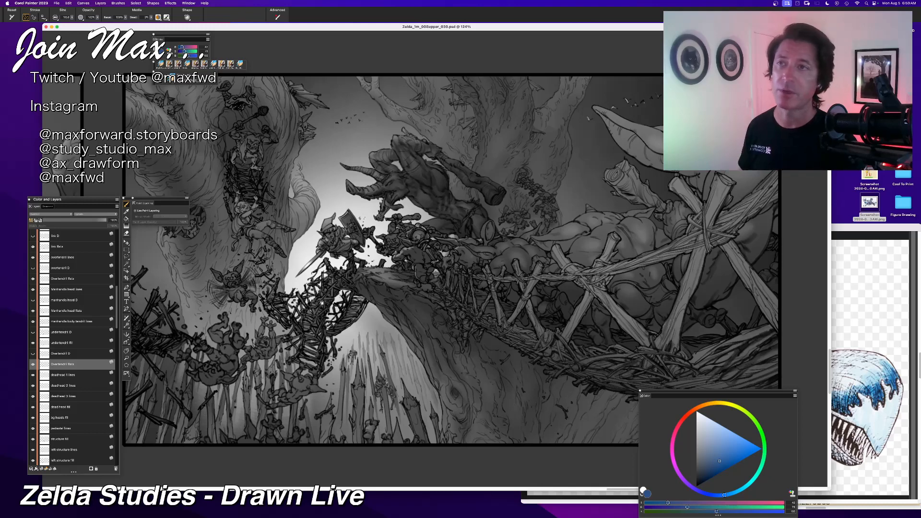
{"action": "key", "text": "super+minus"}
{"action": "key", "text": "super+minus"}
{"action": "key", "text": "super+minus"}
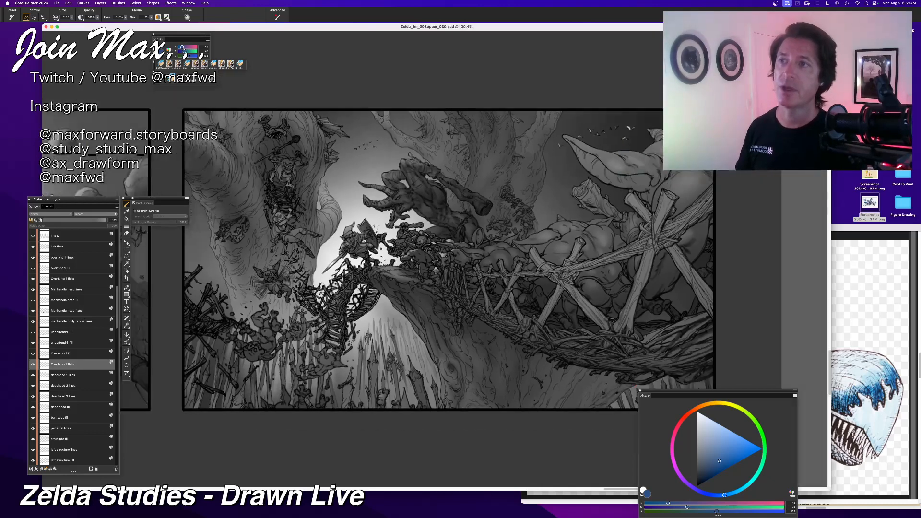
{"action": "key", "text": "super+equal"}
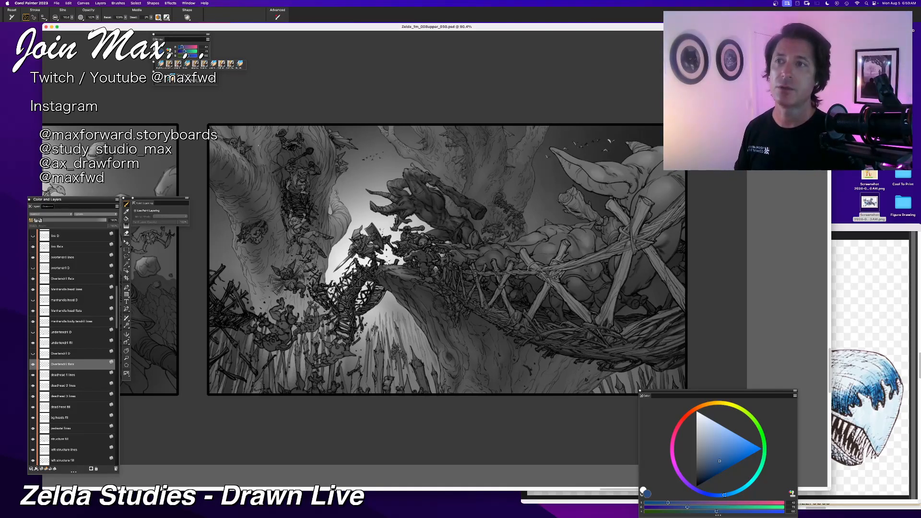
Step: Compare the remaining grey panels in the lowest row with the coloured panels across the sheet
{"action": "key", "text": "super+minus"}
{"action": "key", "text": "super+minus"}
{"action": "key", "text": "super+minus"}
{"action": "key", "text": "super+minus"}
{"action": "key", "text": "super+minus"}
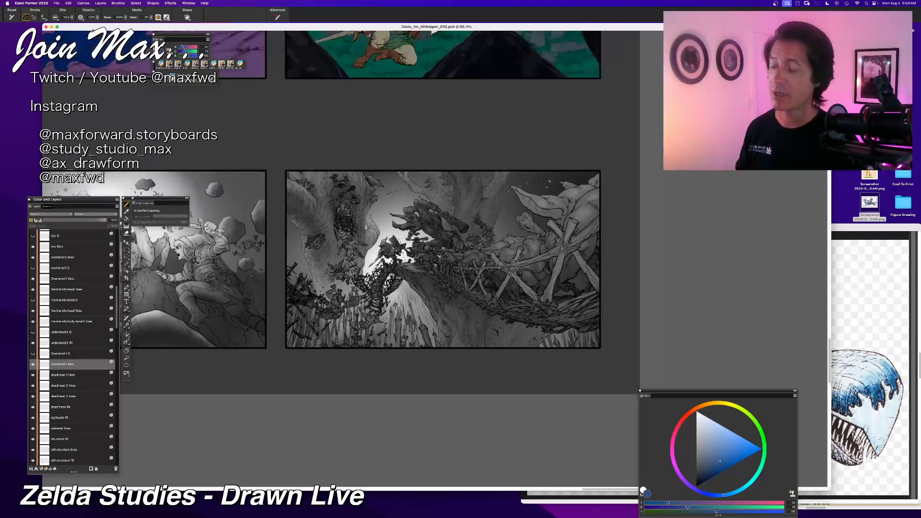
{"action": "key", "text": "super+minus"}
{"action": "key", "text": "super+minus"}
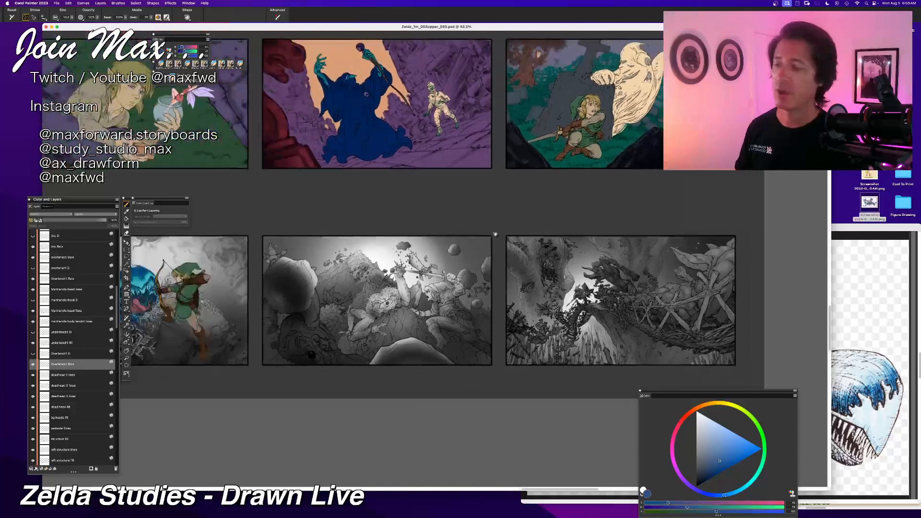
{"action": "left_click_drag", "start_coordinate": [496, 235], "coordinate": [573, 225]}
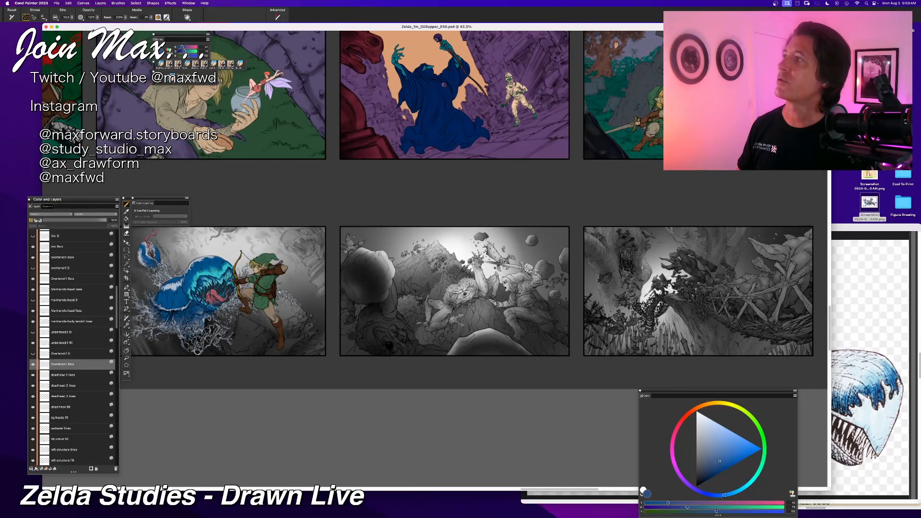
{"action": "key", "text": "super+Tab"}
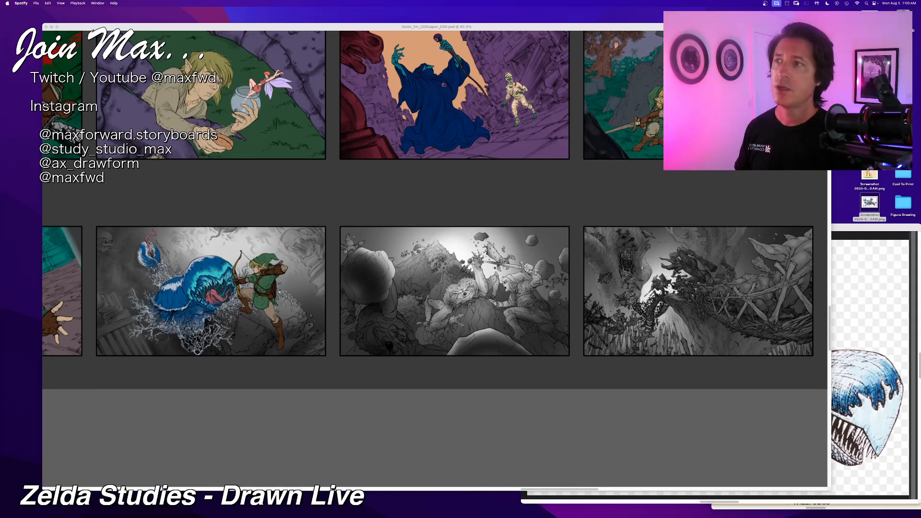
{"action": "left_click", "coordinate": [355, 226]}
{"action": "key", "text": "super+minus"}
{"action": "key", "text": "super+minus"}
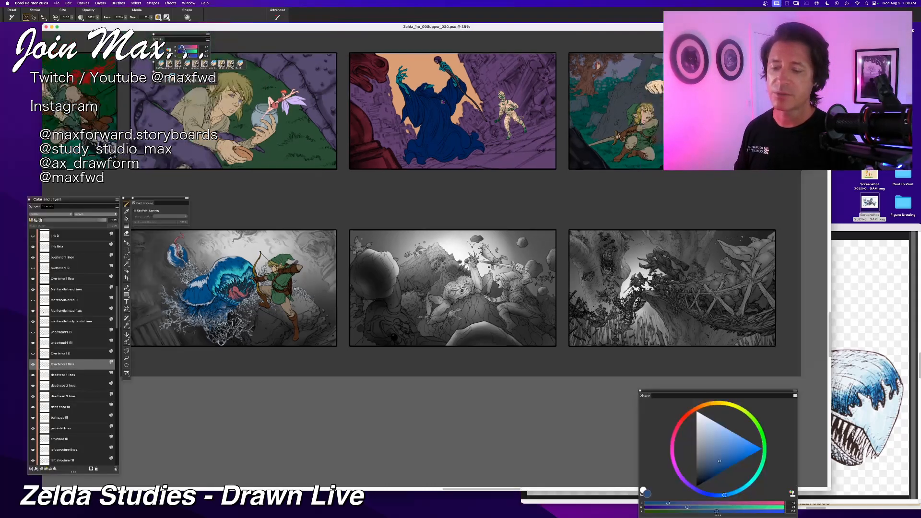
{"action": "scroll", "coordinate": [354, 226], "scroll_direction": "up", "scroll_amount": 5}
{"action": "scroll", "coordinate": [354, 225], "scroll_direction": "left", "scroll_amount": 2}
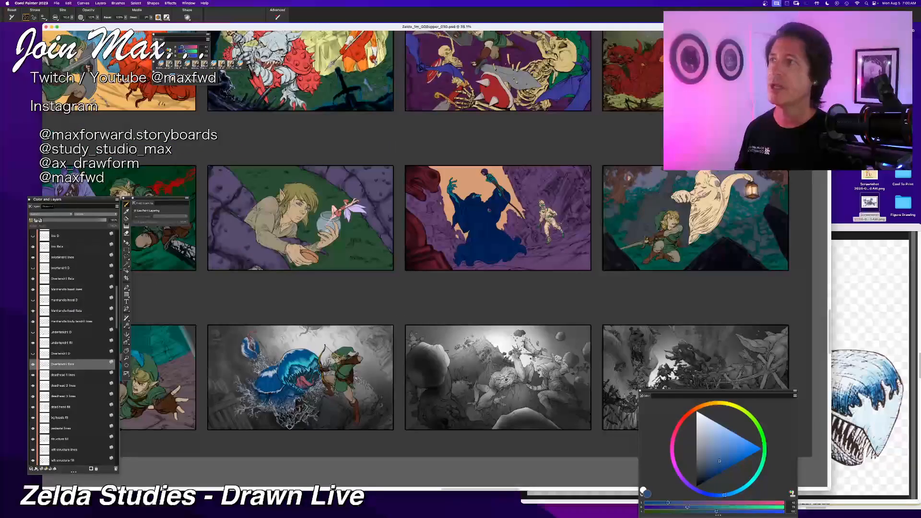